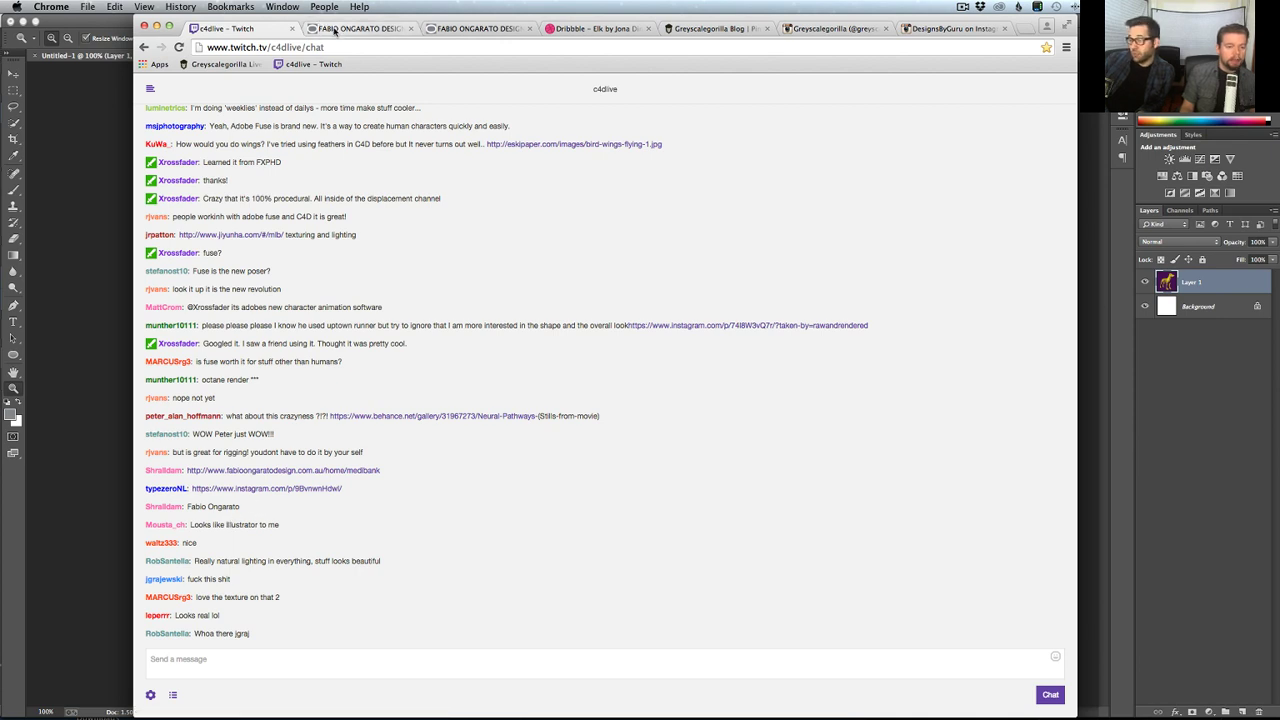
- Browse the Medibank signage project page and enlarge the photo of the wall-mounted number 2
left_click(335, 30)
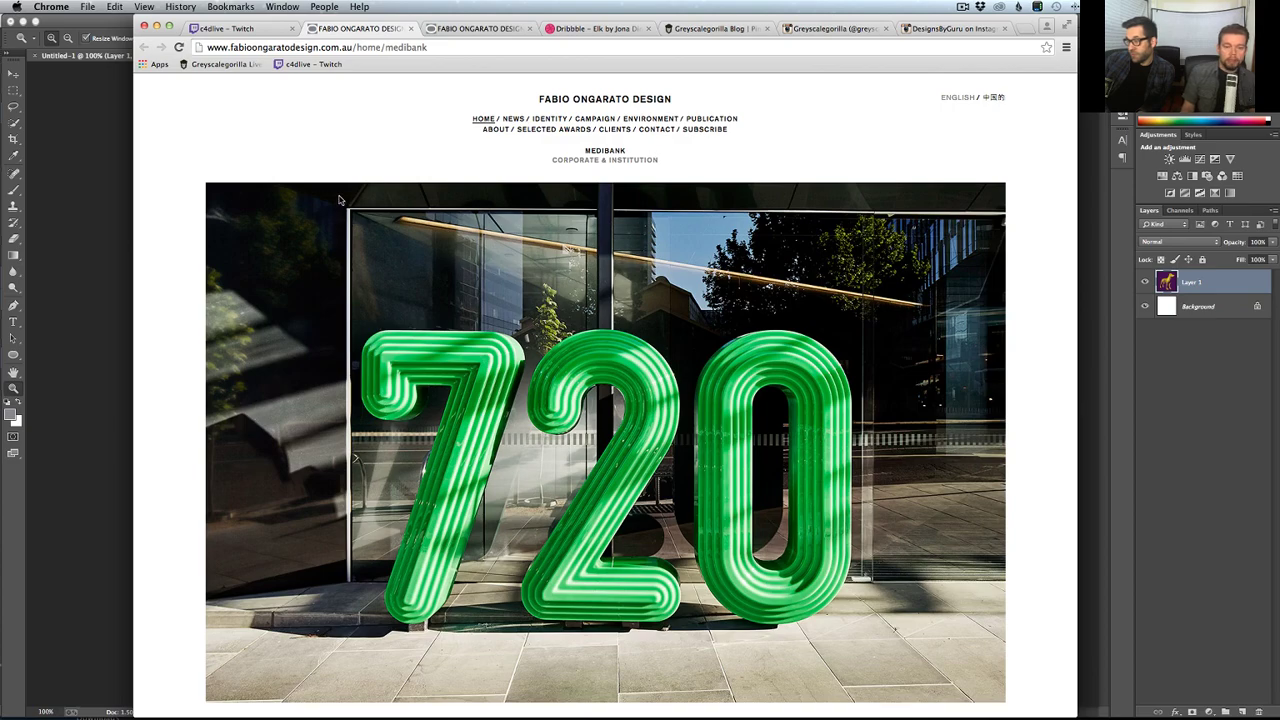
scroll(338, 200, "down", 5)
scroll(329, 224, "up", 5)
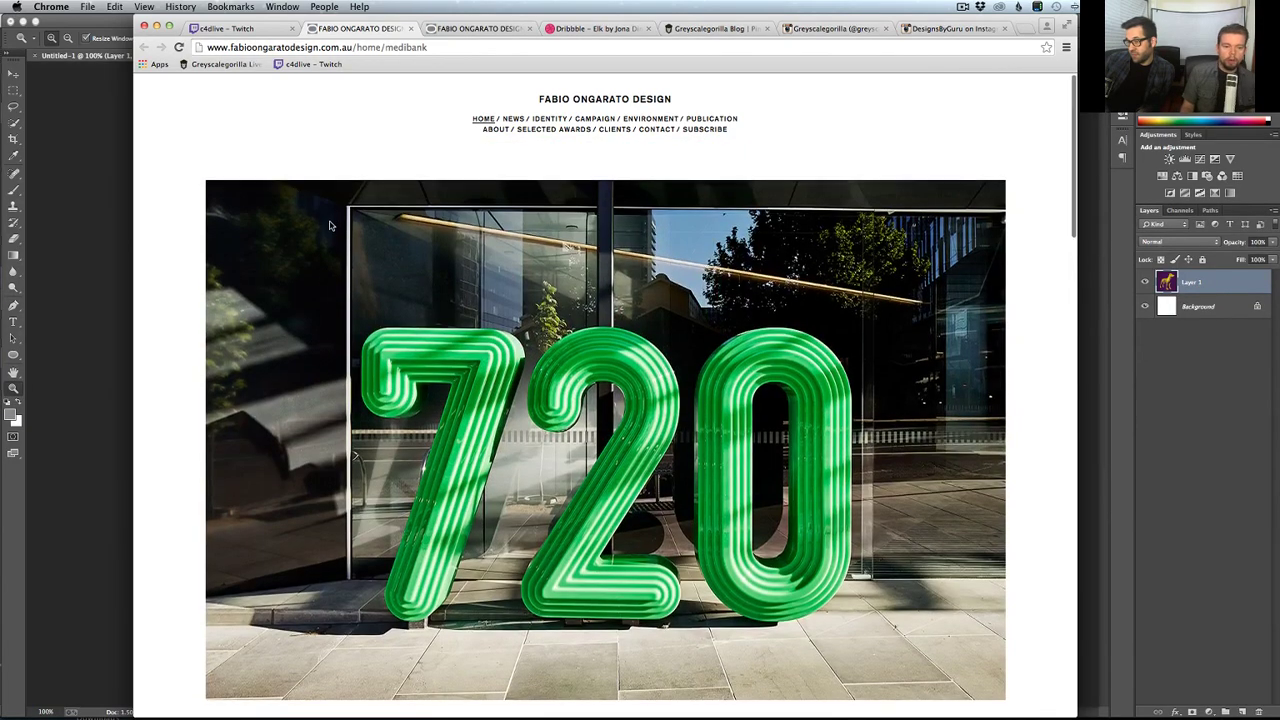
scroll(329, 224, "down", 15)
scroll(330, 225, "down", 3)
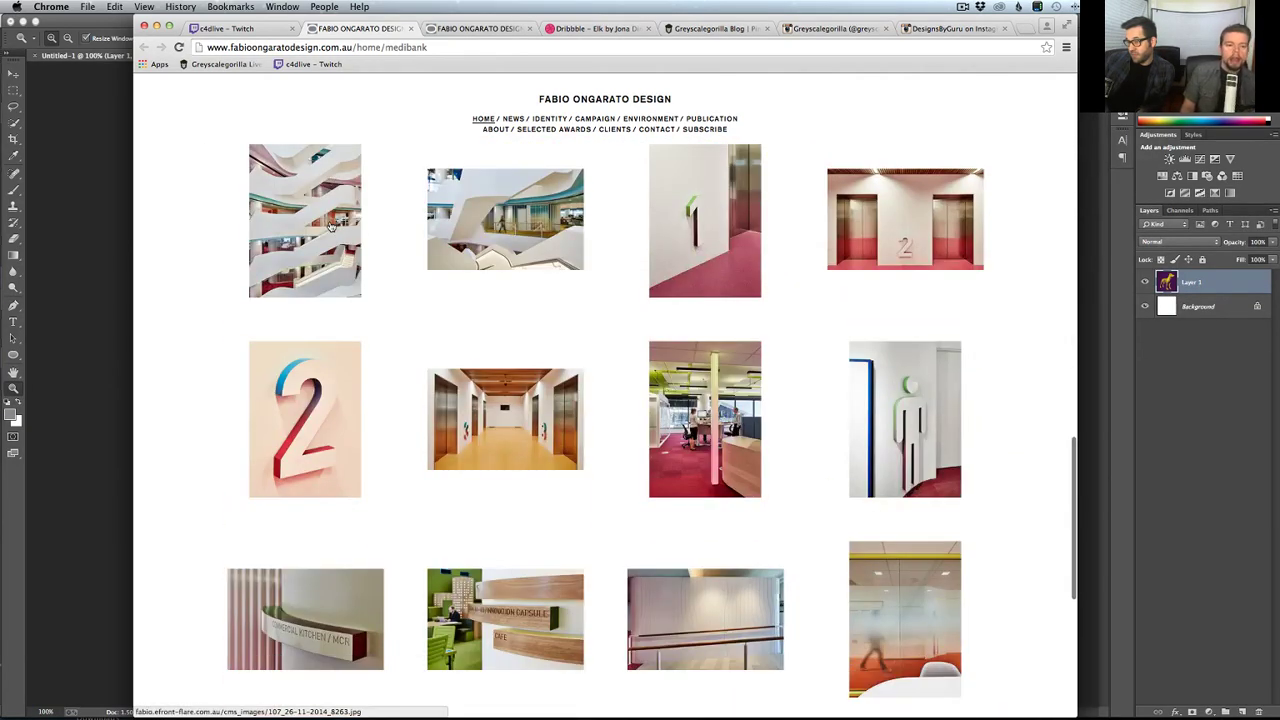
scroll(330, 225, "up", 5)
scroll(422, 241, "up", 5)
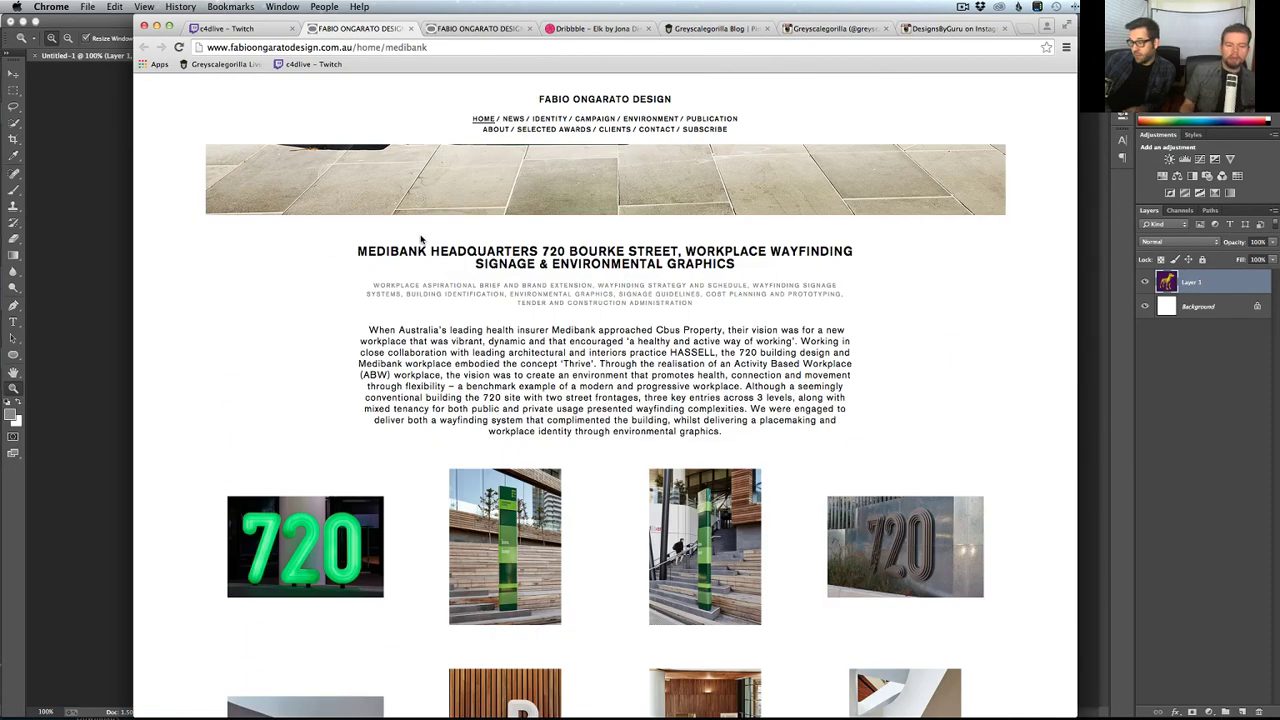
scroll(391, 277, "down", 10)
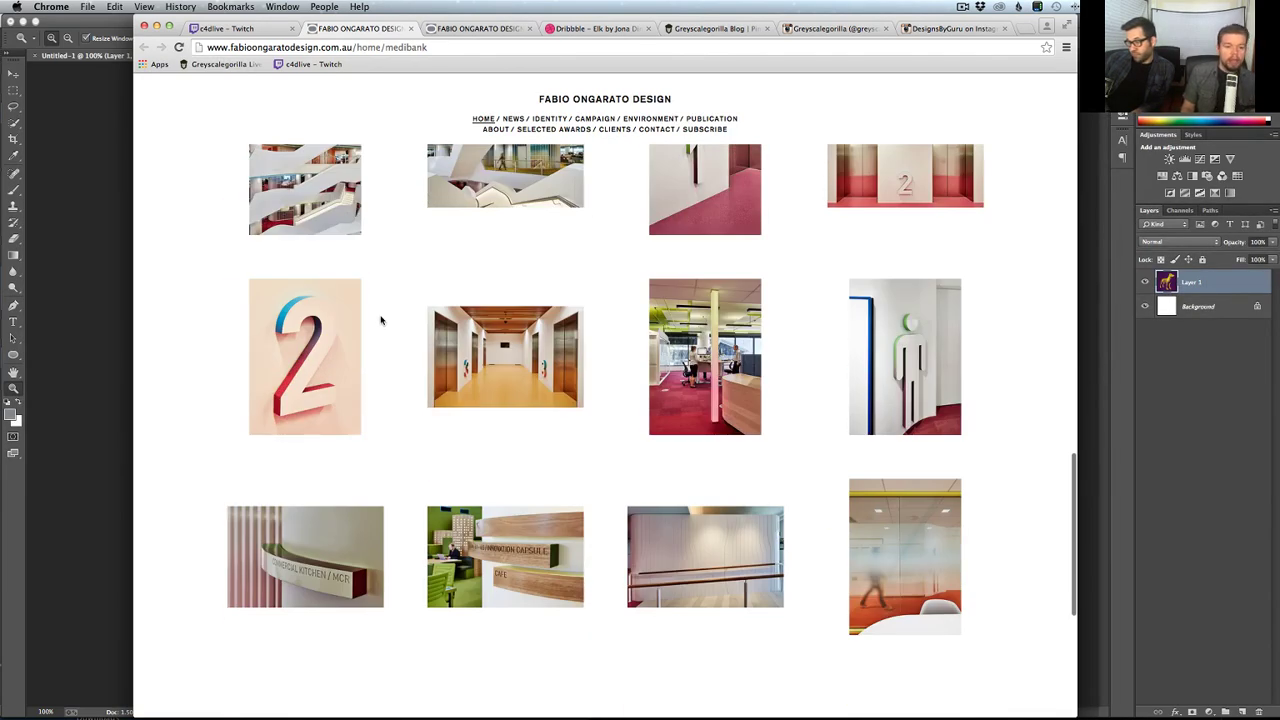
left_click(322, 331)
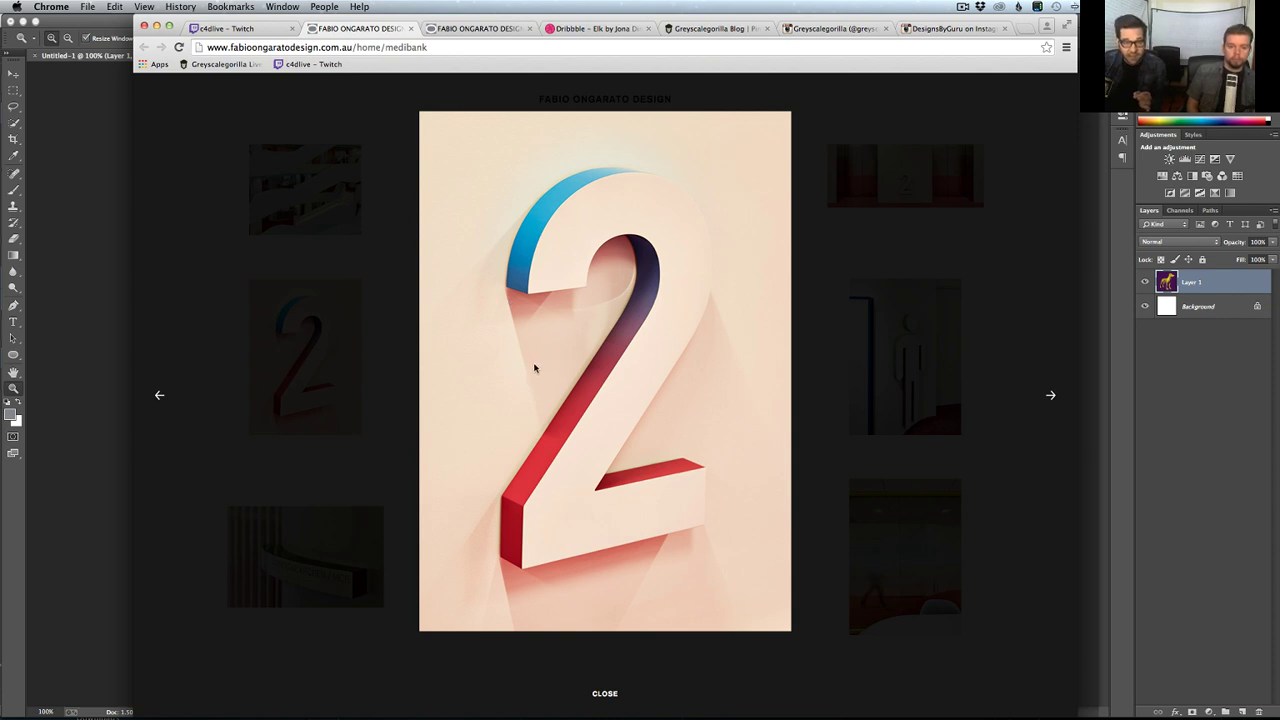
- Glance at the design studio's home page, then swap the enlarged number 2 photo for the elevator corridor photo
left_click(469, 29)
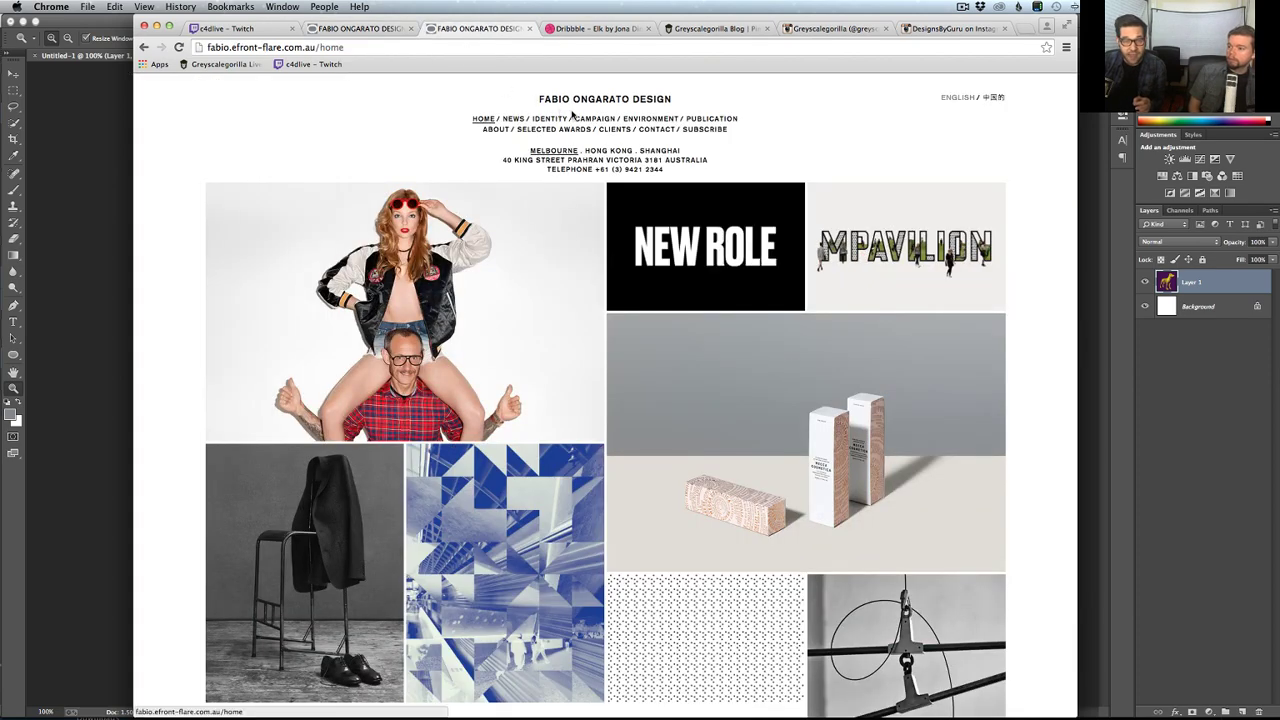
left_click(357, 28)
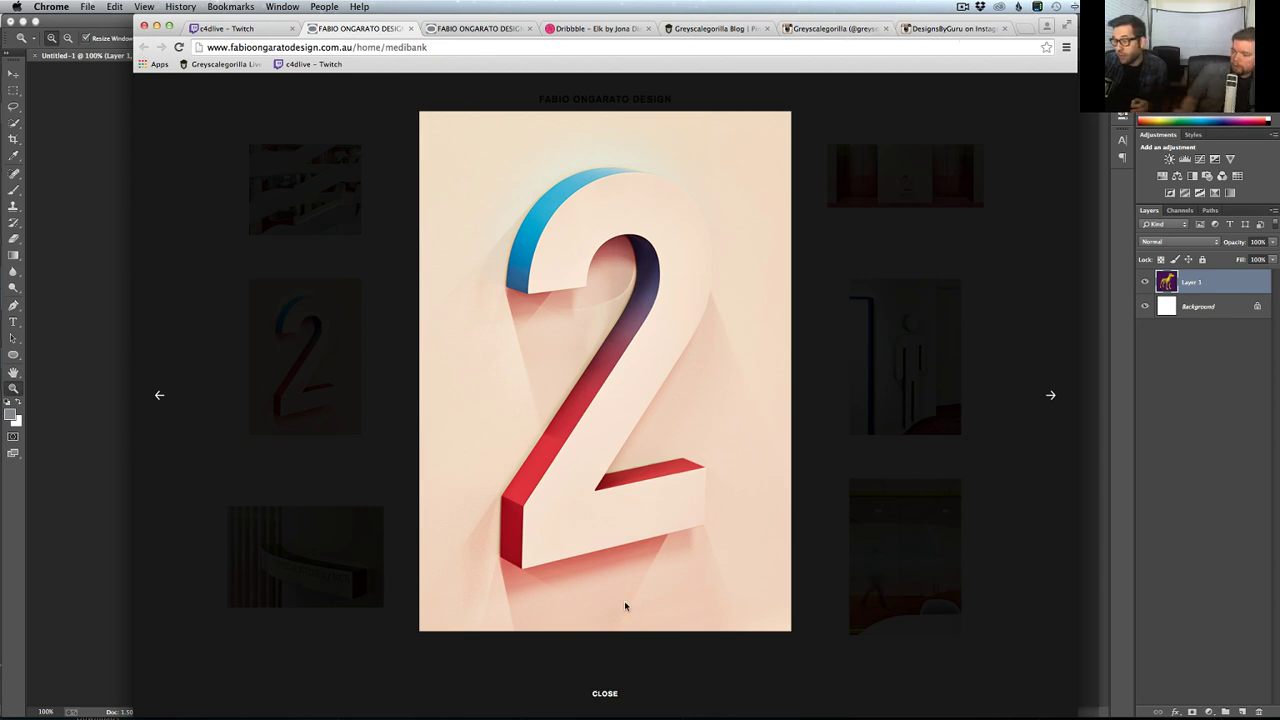
left_click_drag(604, 688, 609, 693)
left_click(607, 693)
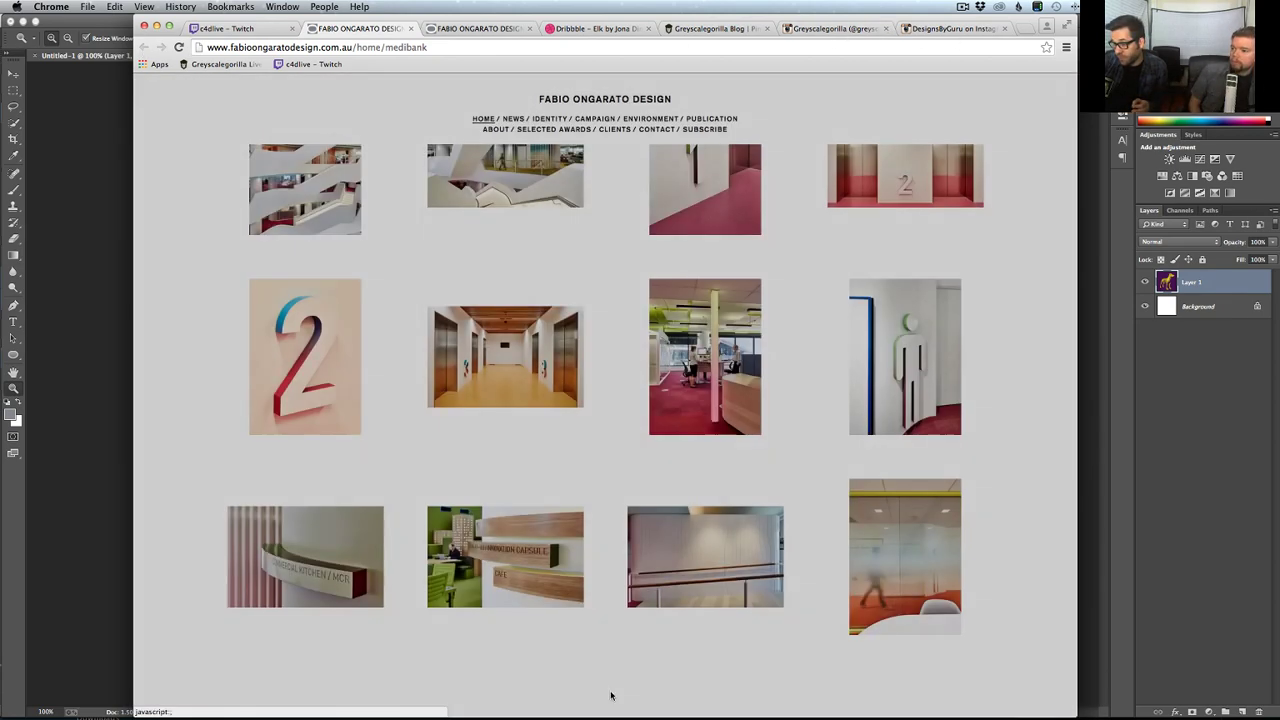
left_click(530, 345)
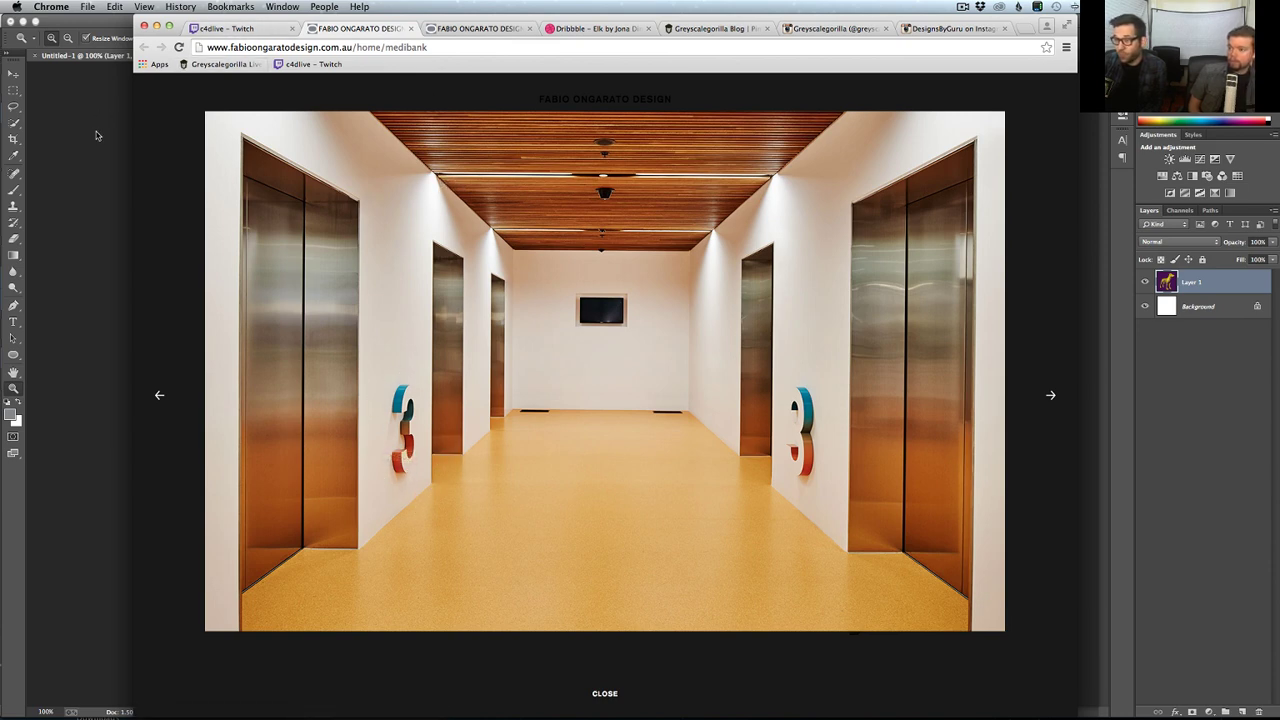
- Switch to Cinema 4D and create a new empty project
key("super+Tab")
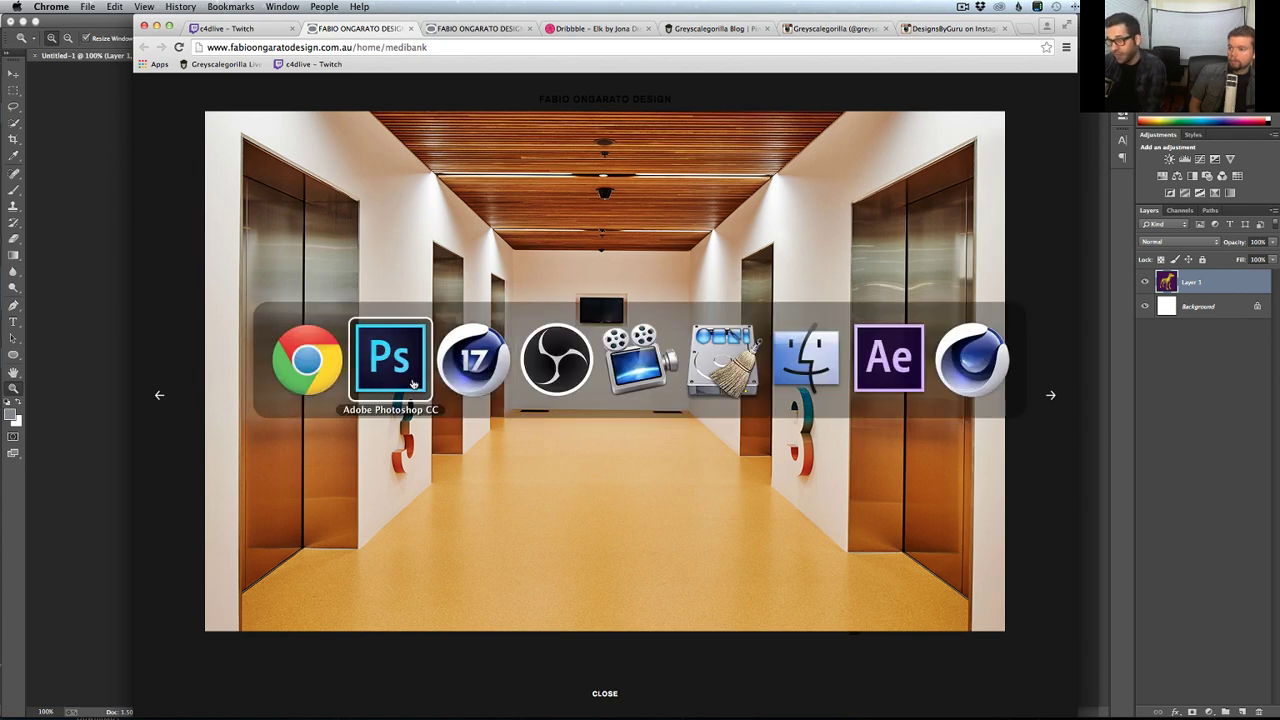
left_click(982, 367)
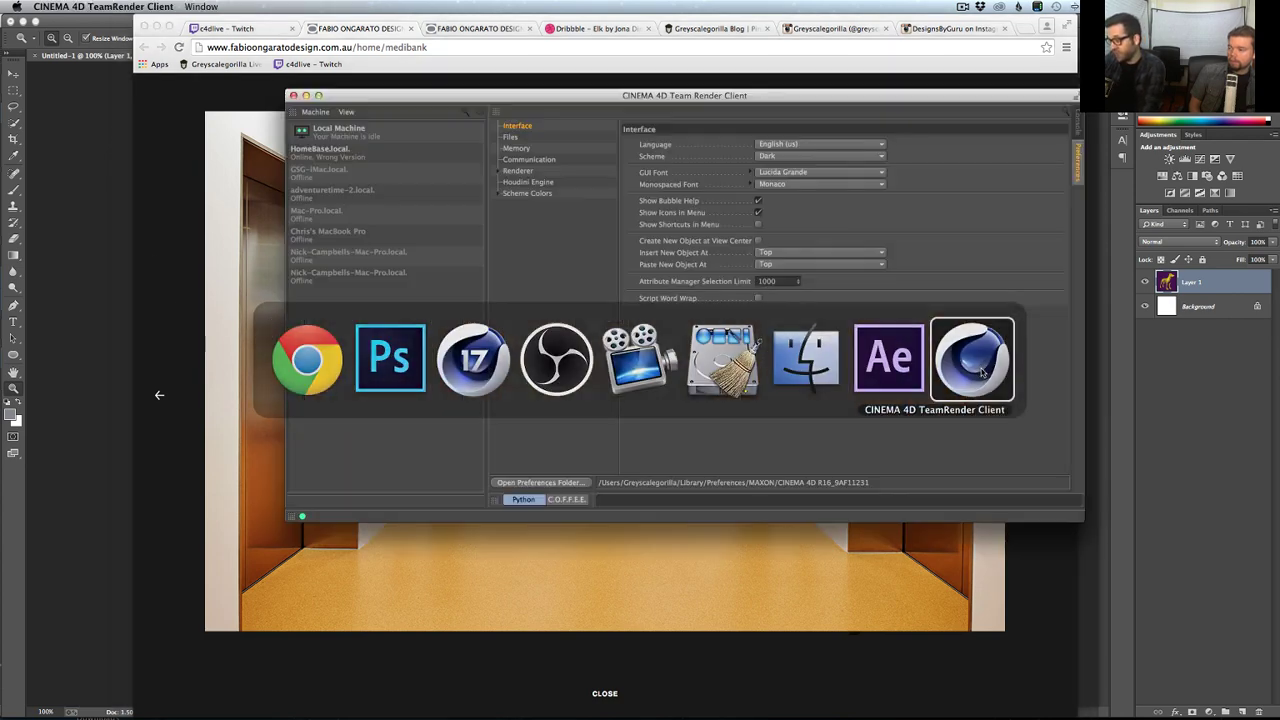
key("super+Tab")
left_click(564, 367)
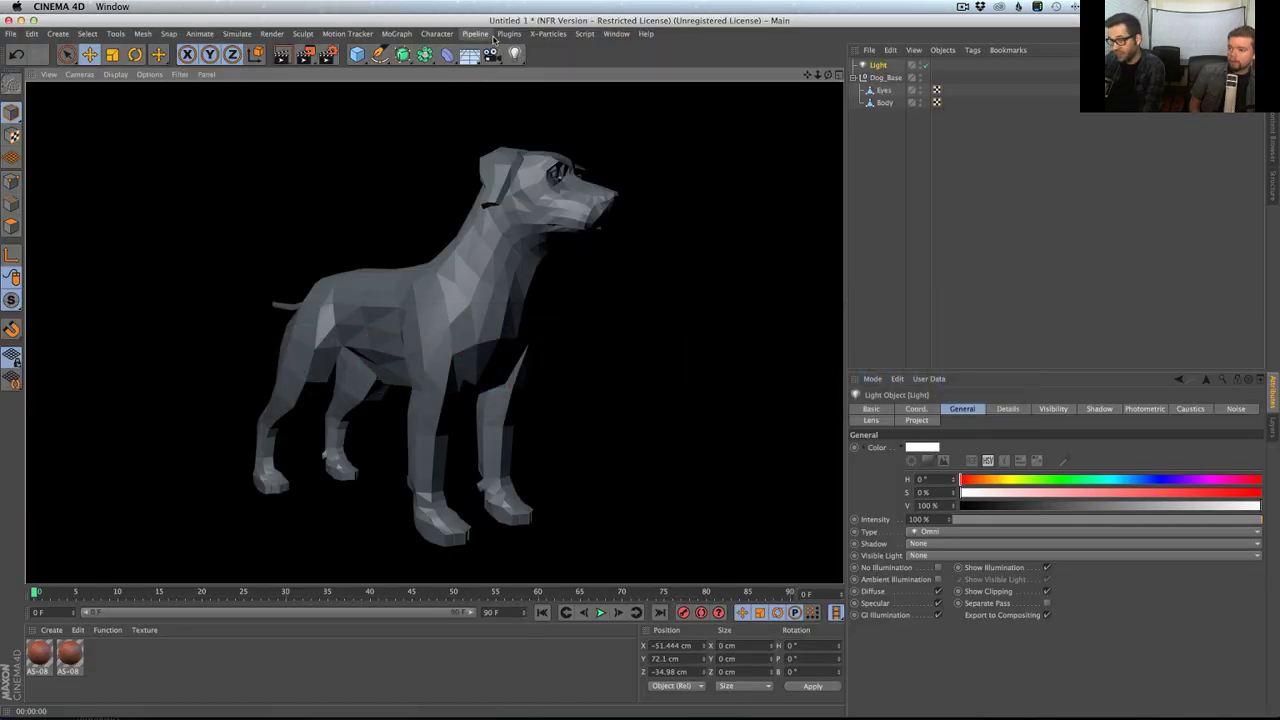
key("super+n")
left_click(355, 58)
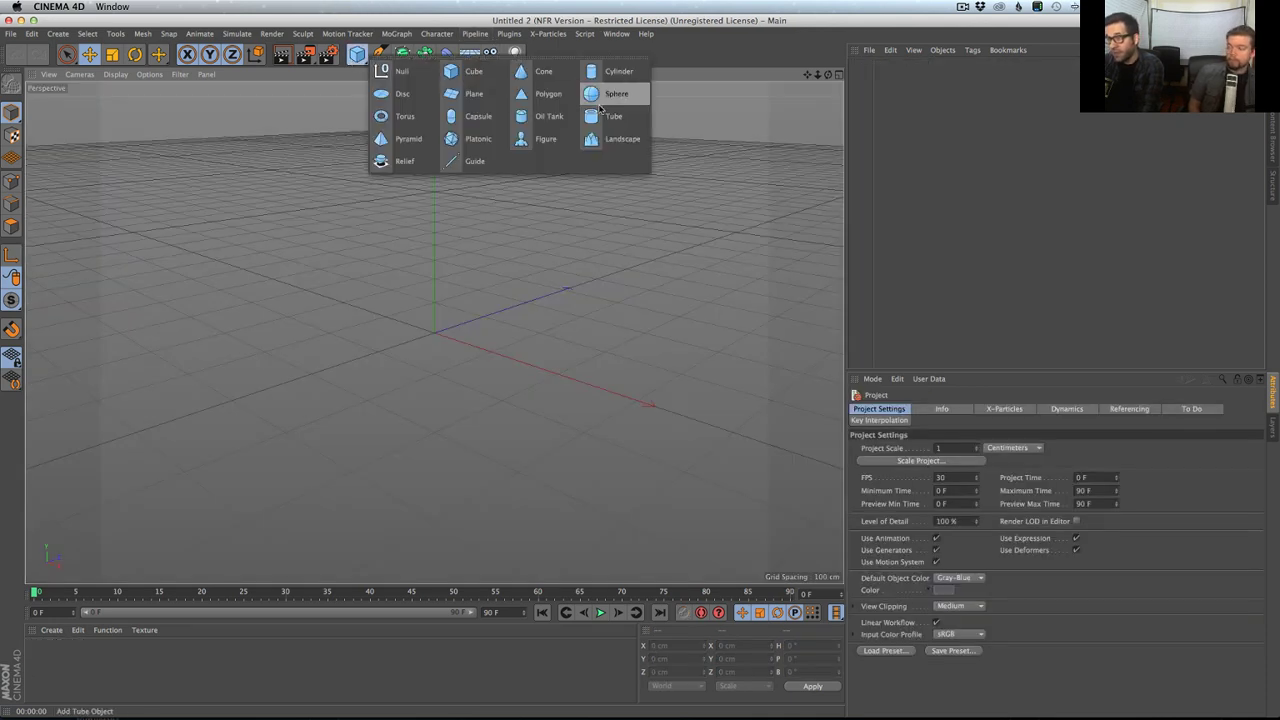
- Add a MoText object and set its text to 2
left_click(397, 34)
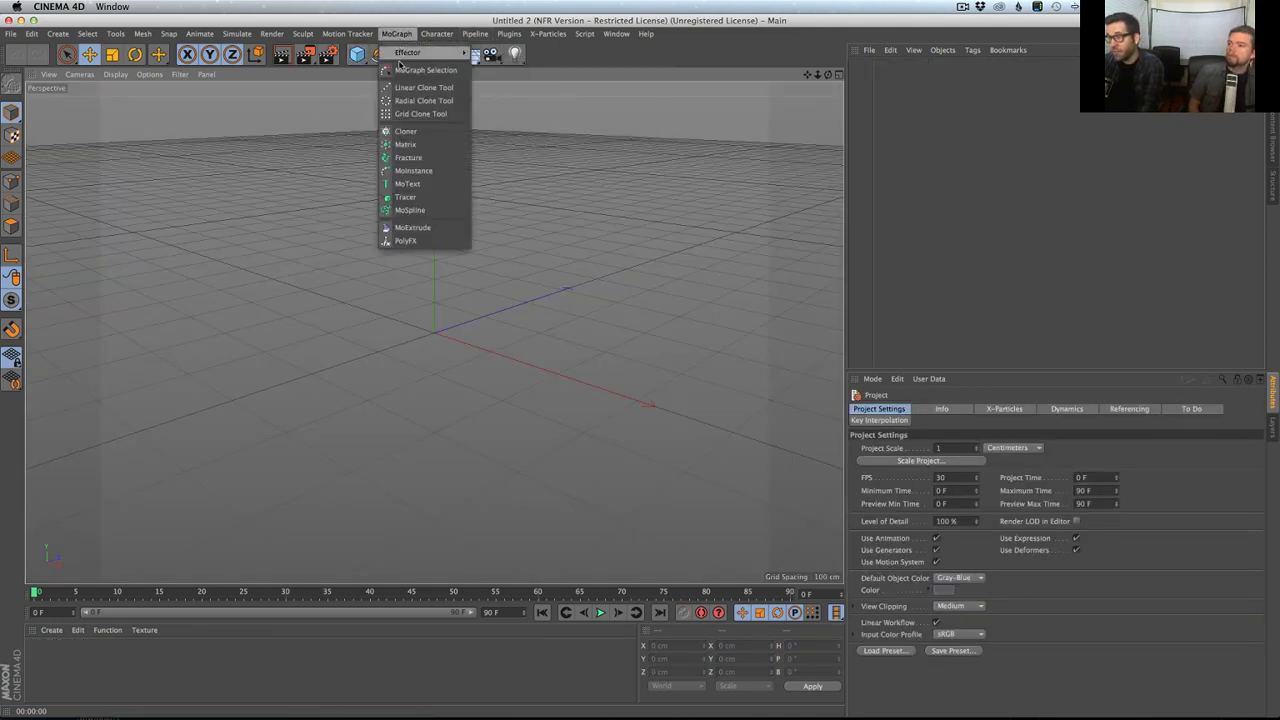
left_click(409, 184)
left_click_drag(899, 467, 819, 428)
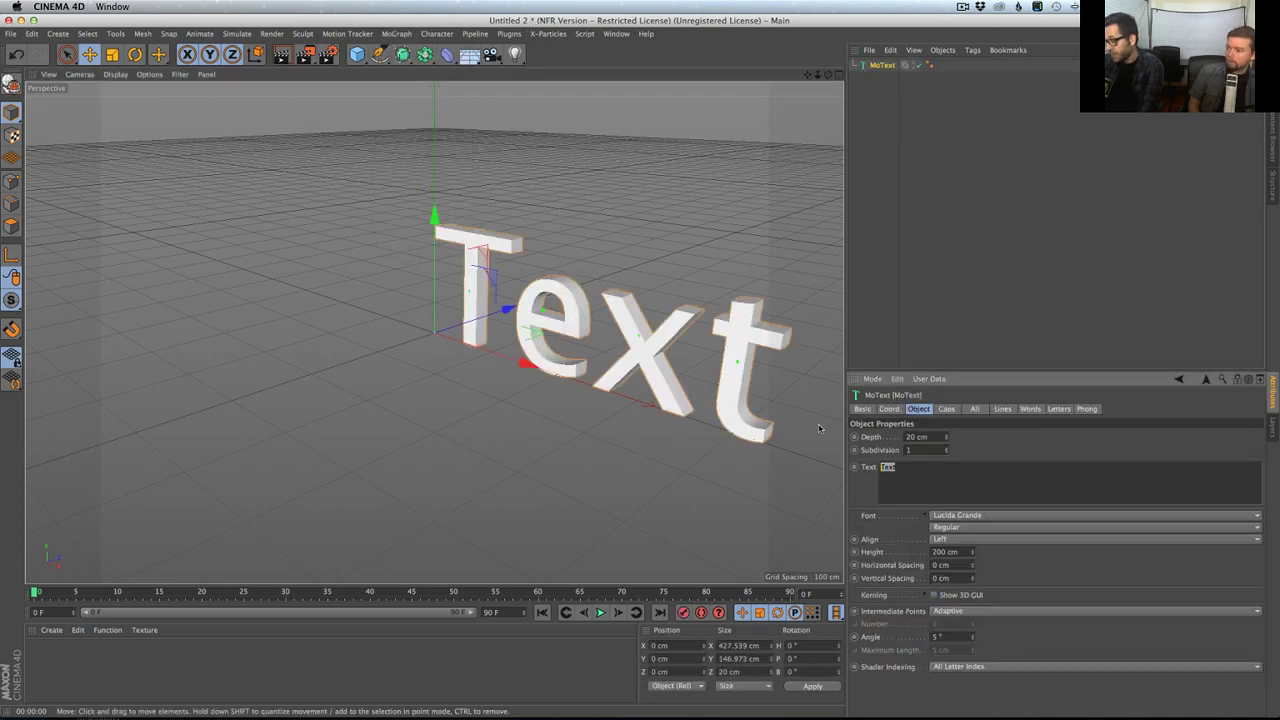
left_click(881, 103)
left_click(882, 66)
left_click_drag(461, 283, 620, 215, "alt")
- Switch to Chrome to check the numeral style in the corridor photo, and return to Cinema 4D
key("super+Tab")
key("super+Tab")
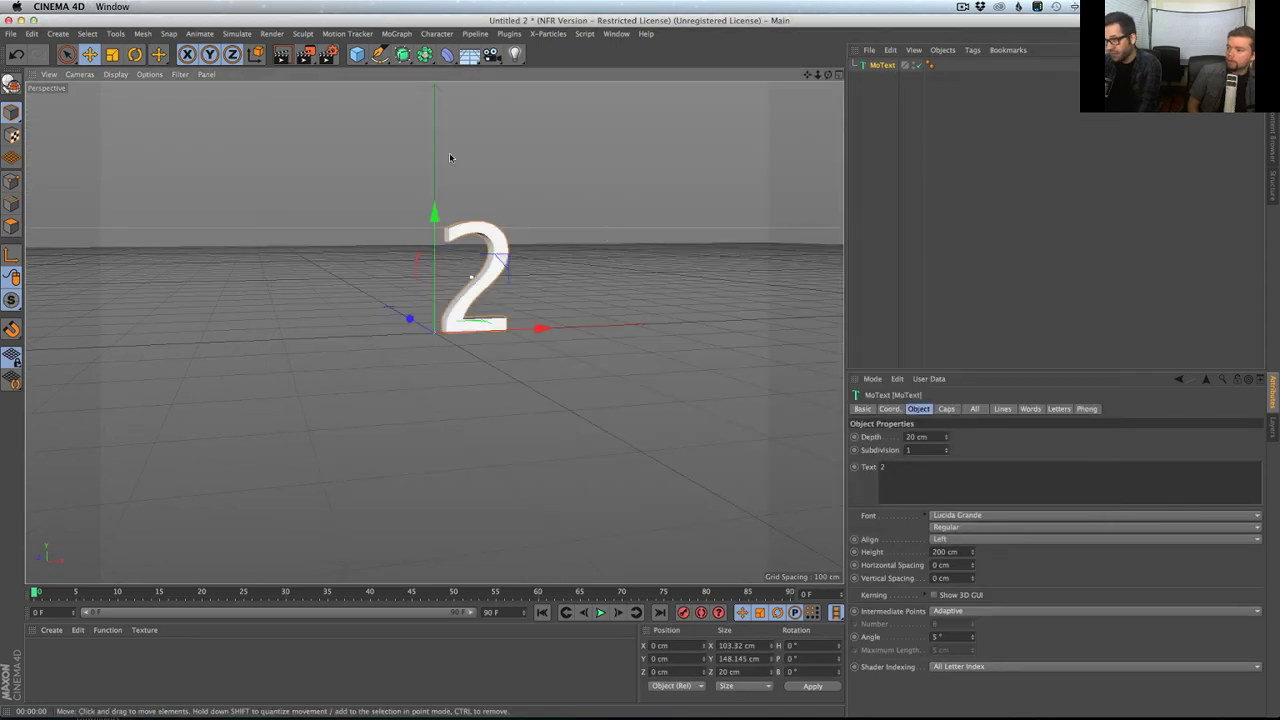
key("super+Tab")
key("Tab")
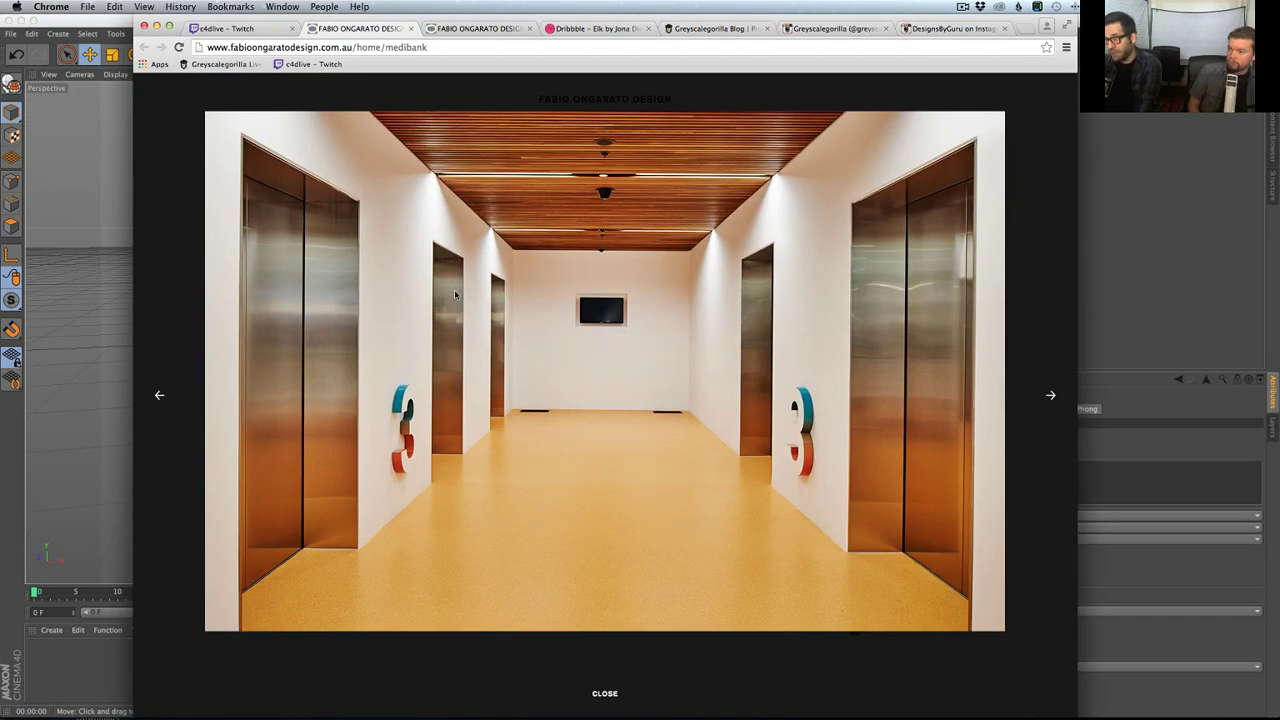
key("super+Tab")
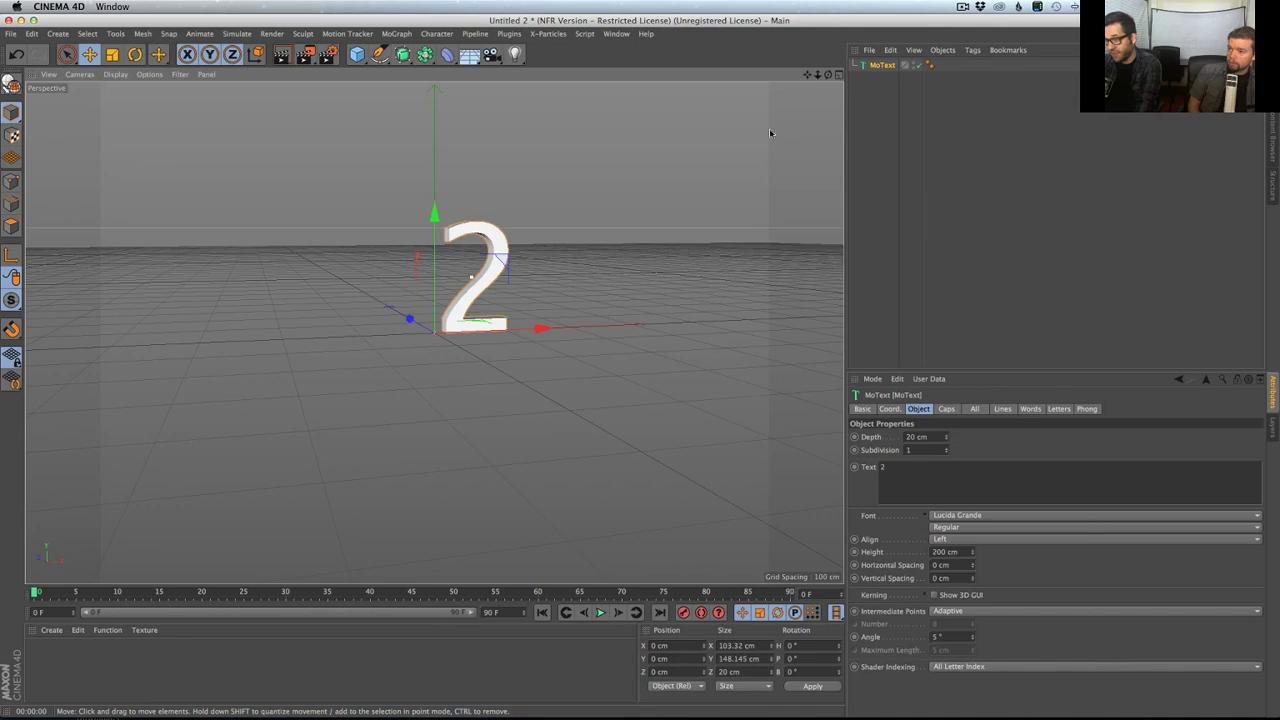
- Change the MoText font to Helvetica Neue in the Bold style
left_click(993, 516)
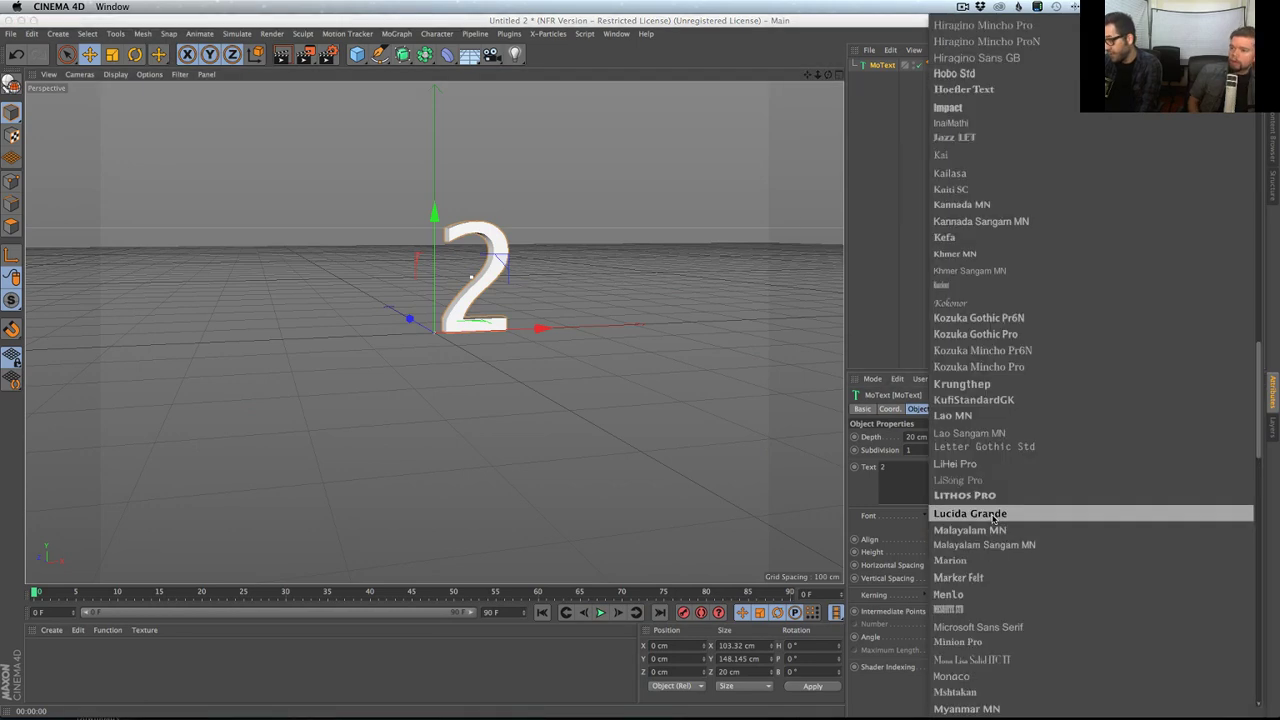
scroll(991, 24, "up", 7)
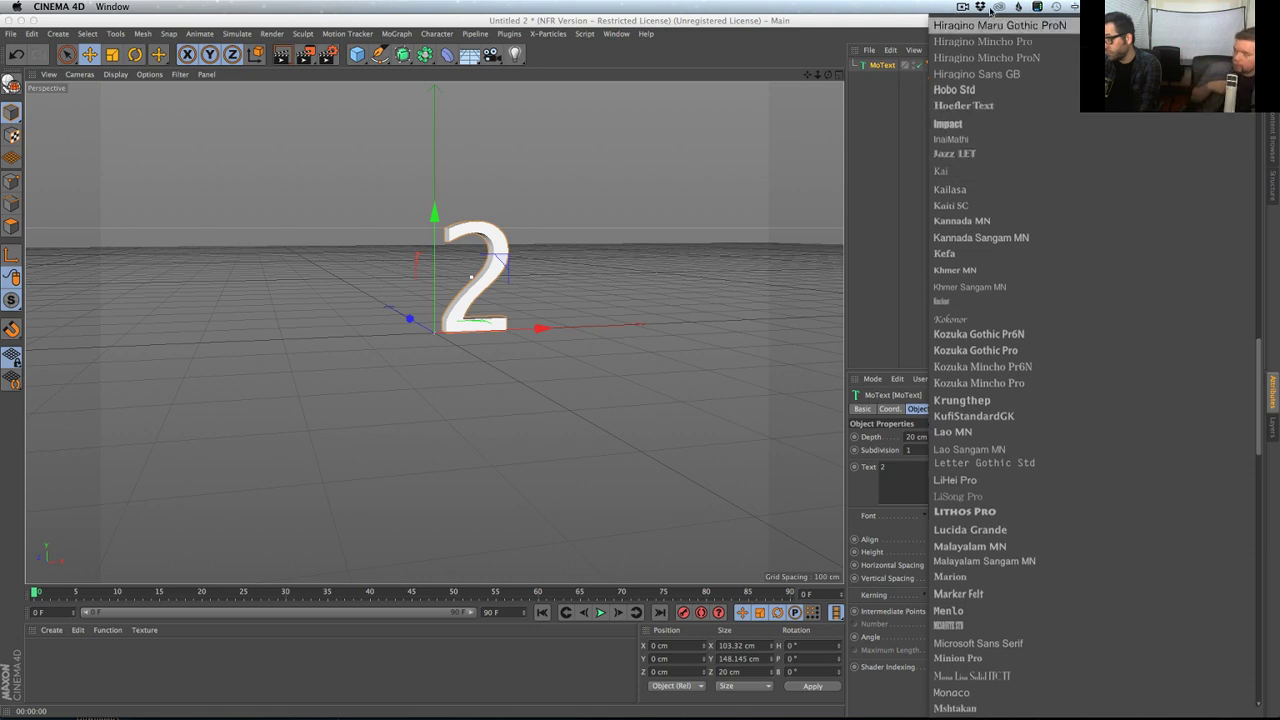
left_click(996, 240)
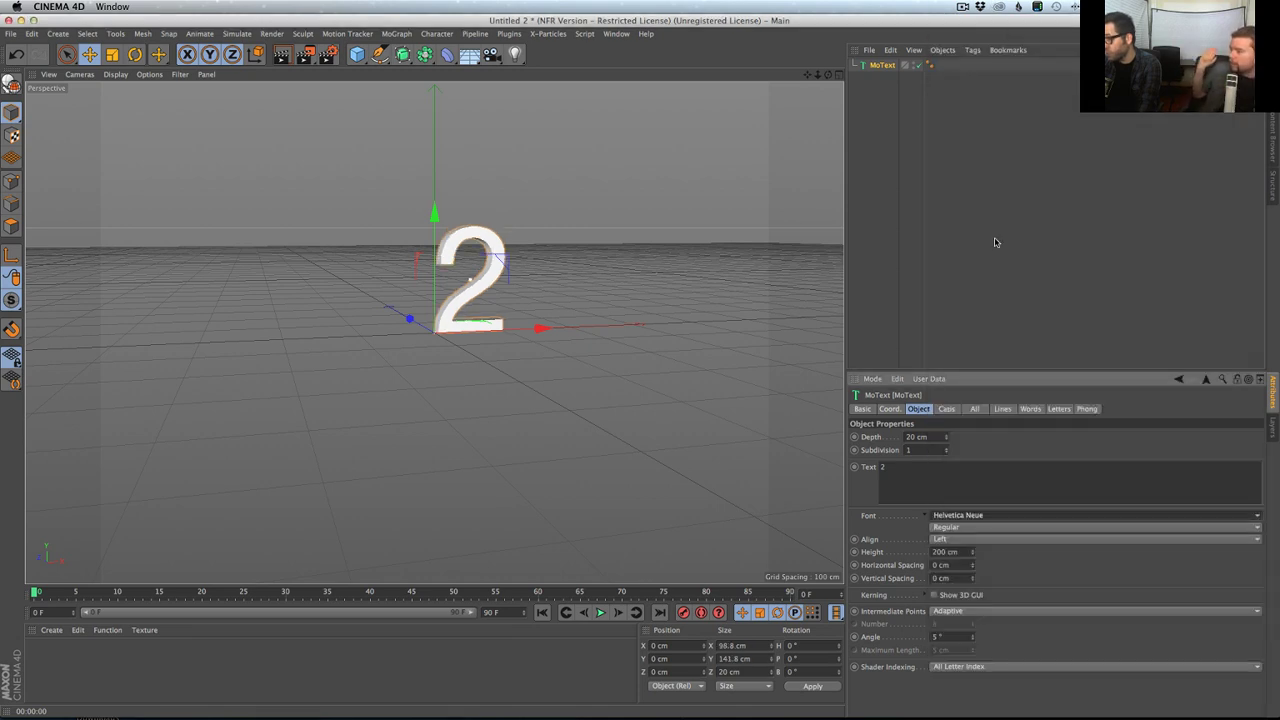
left_click(978, 527)
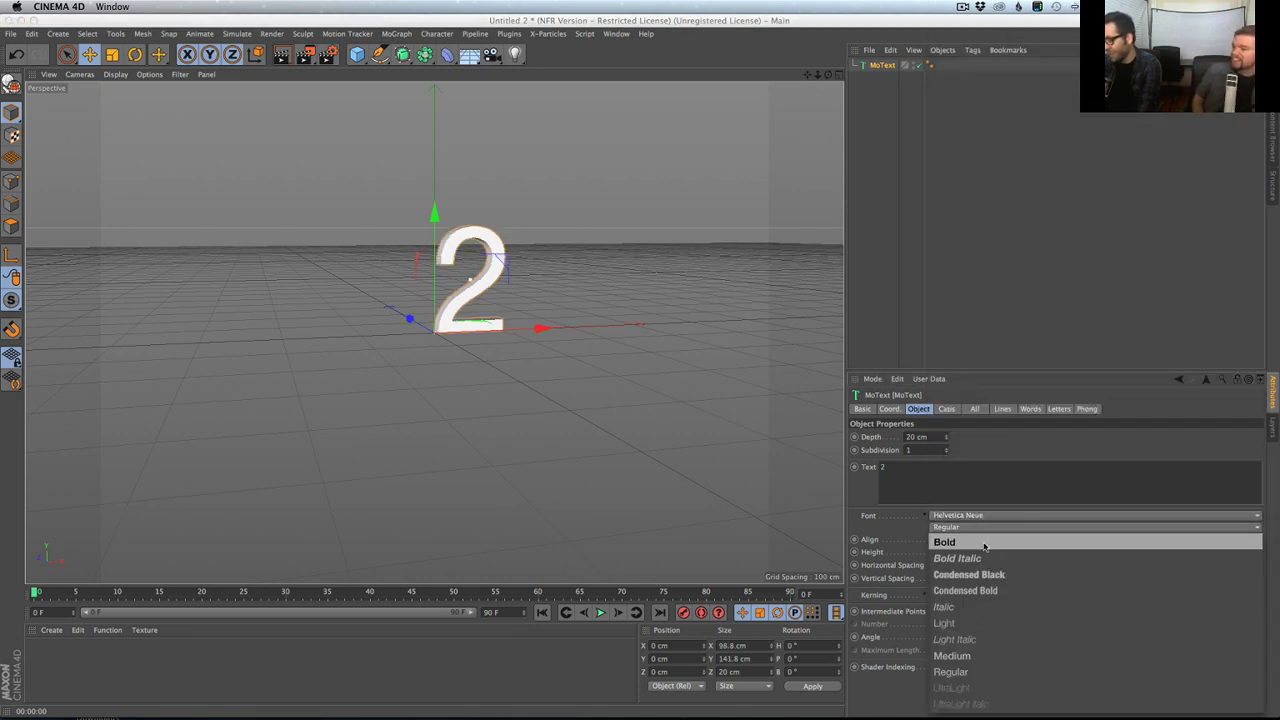
left_click(984, 545)
scroll(484, 263, "up", 5)
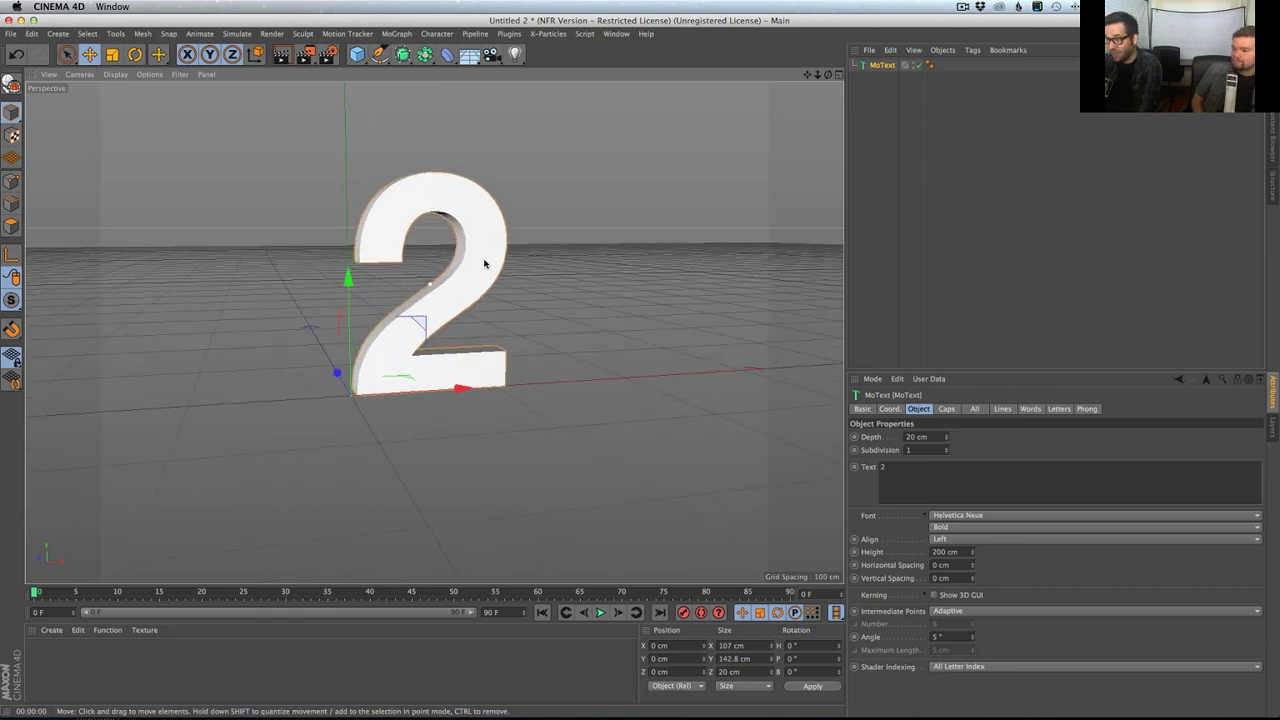
left_click_drag(484, 263, 529, 242, "alt")
- Compare the 3D numeral with the corridor photo in Chrome, then inspect it from an angle in Cinema 4D
key("super+Tab")
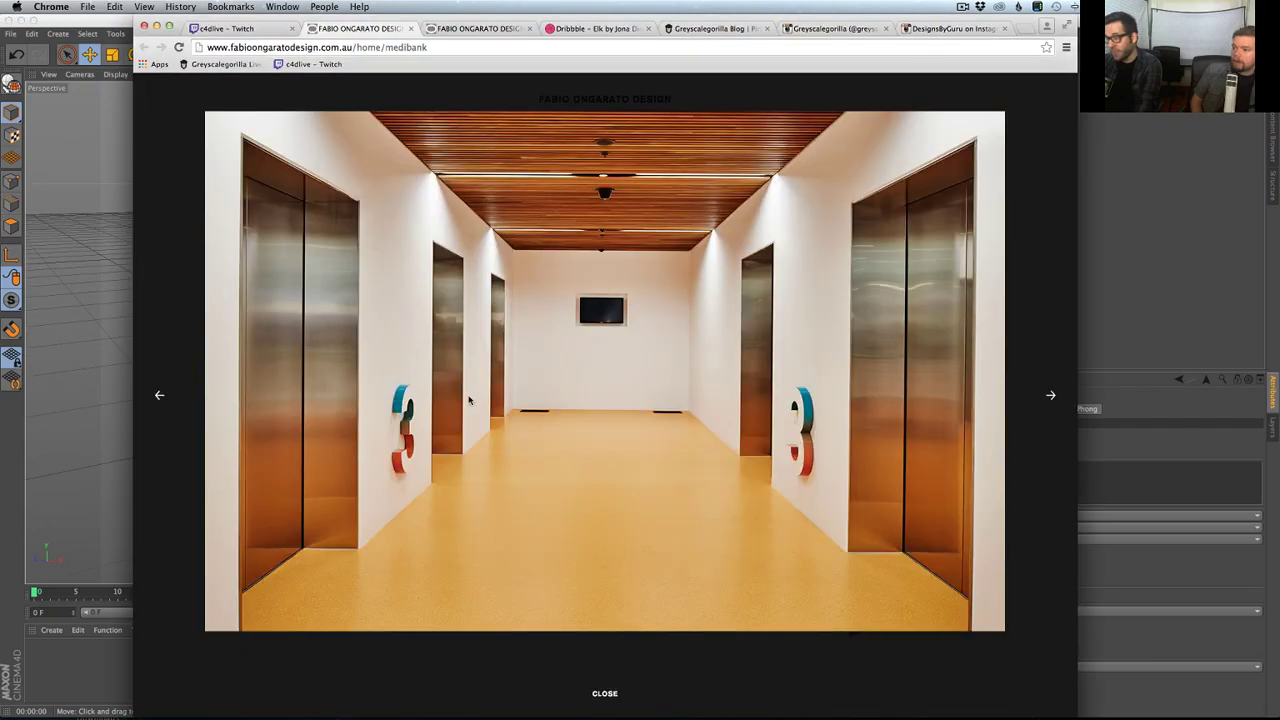
key("super+Tab")
left_click_drag(454, 280, 427, 255, "alt")
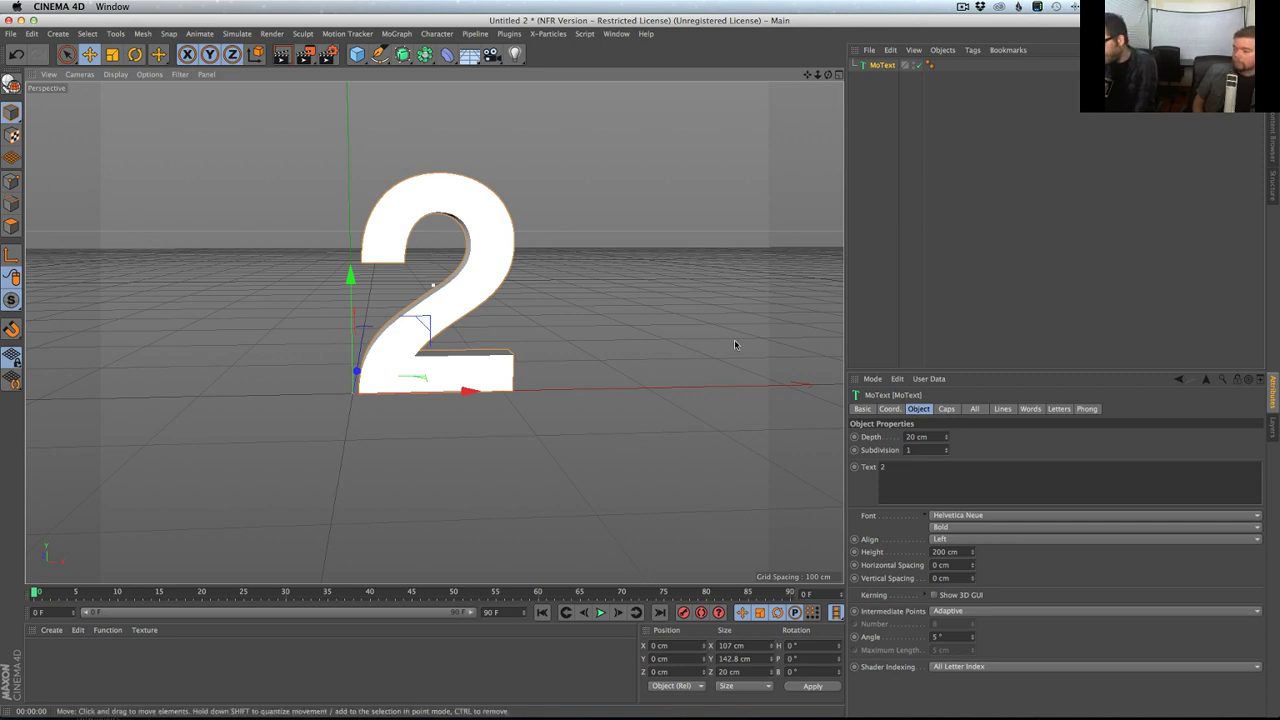
left_click_drag(480, 305, 566, 131, "alt")
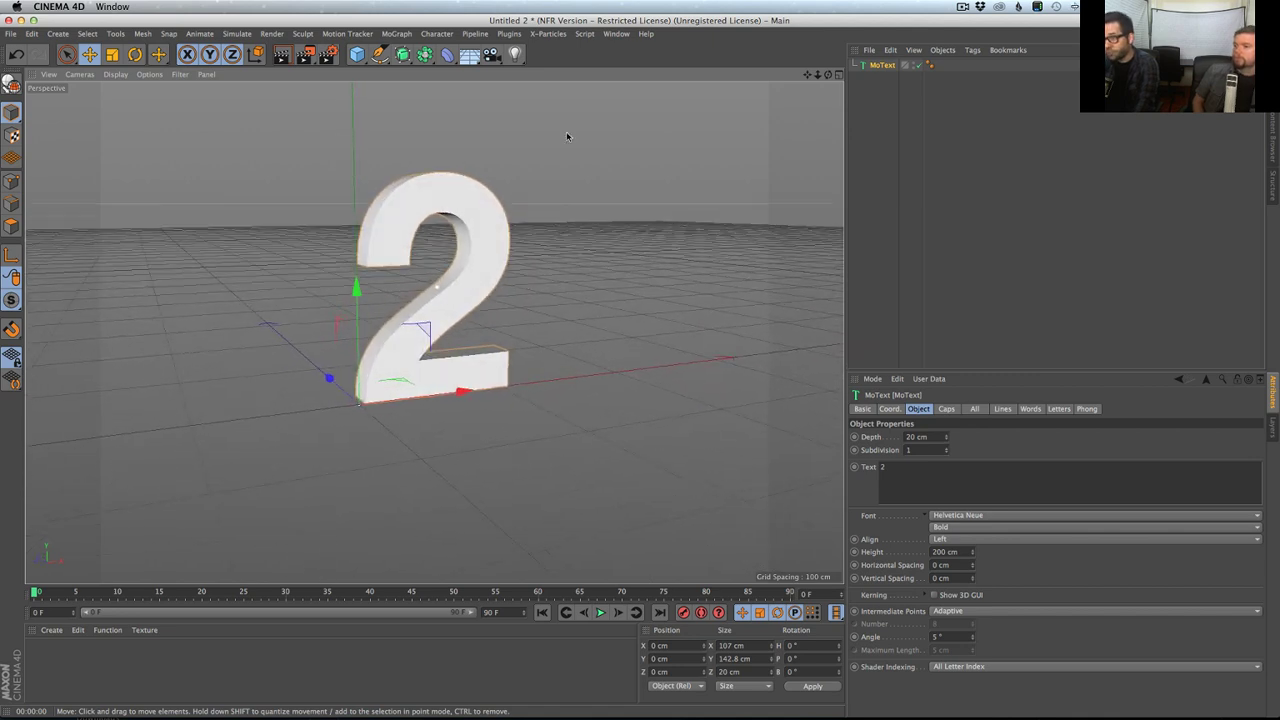
- Add a Plane object and set its orientation to +Z so it stands upright like a wall
left_click(357, 54)
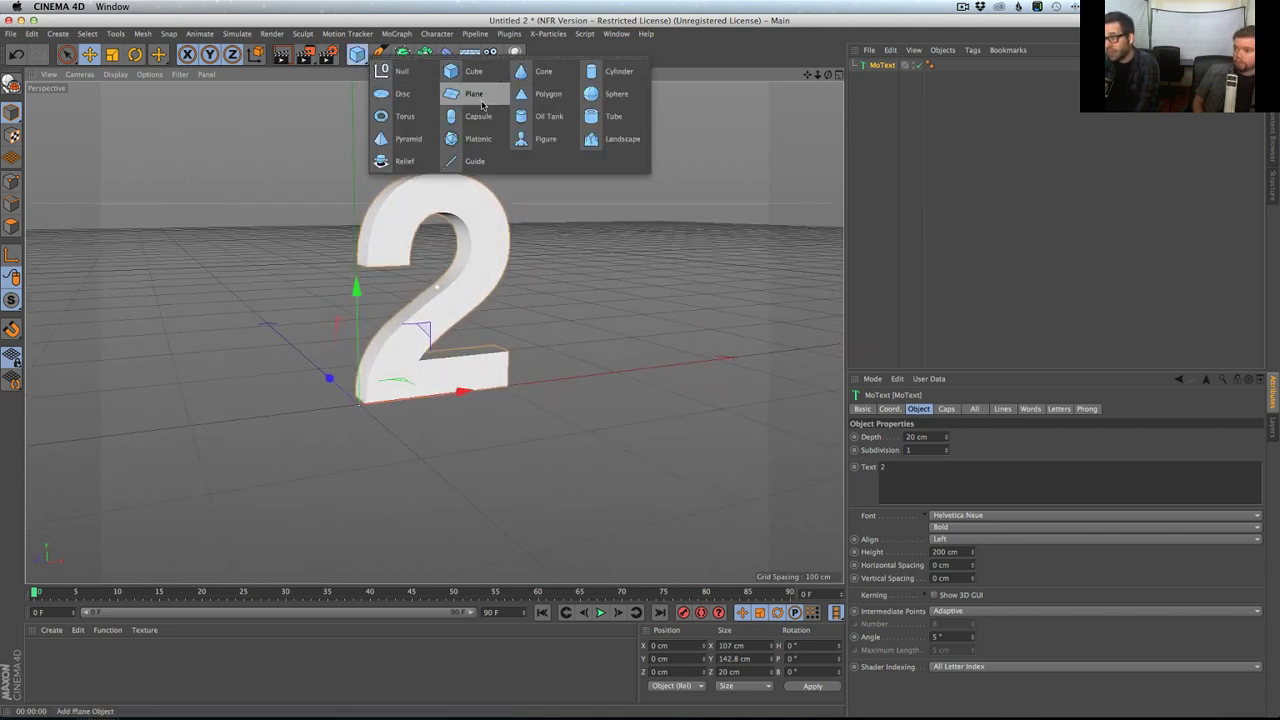
left_click(482, 100)
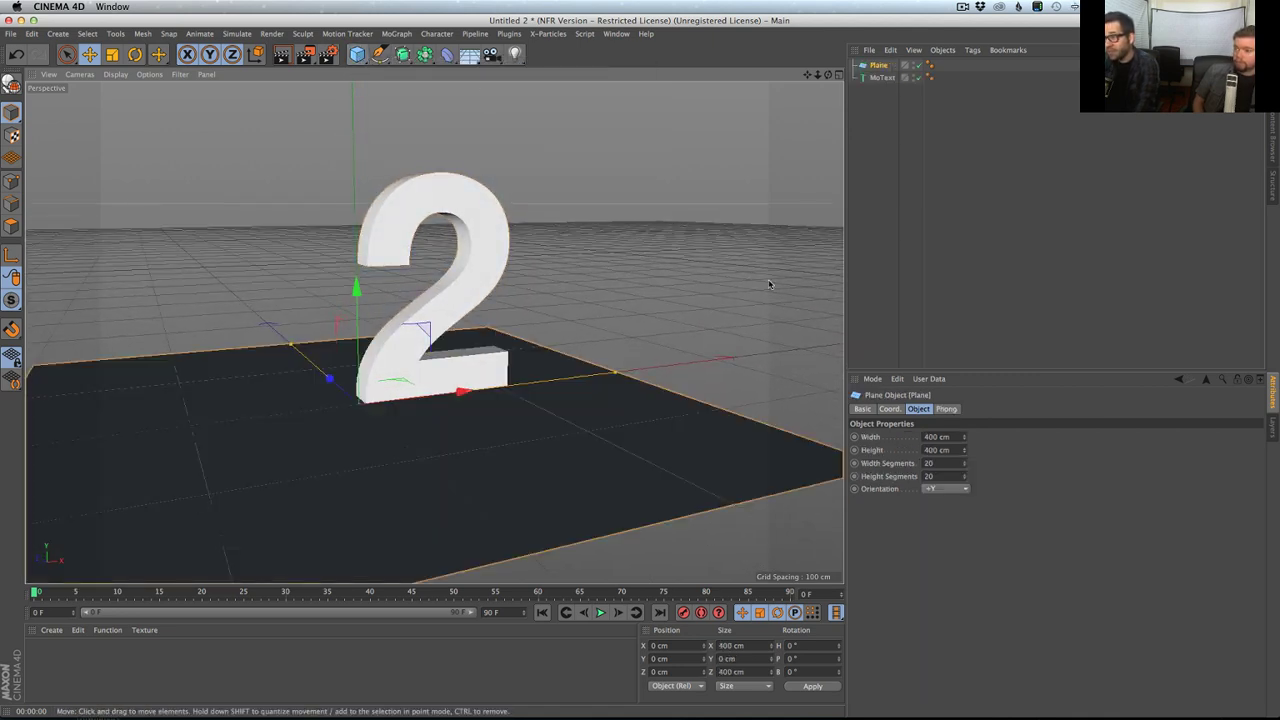
left_click(948, 489)
left_click(945, 553)
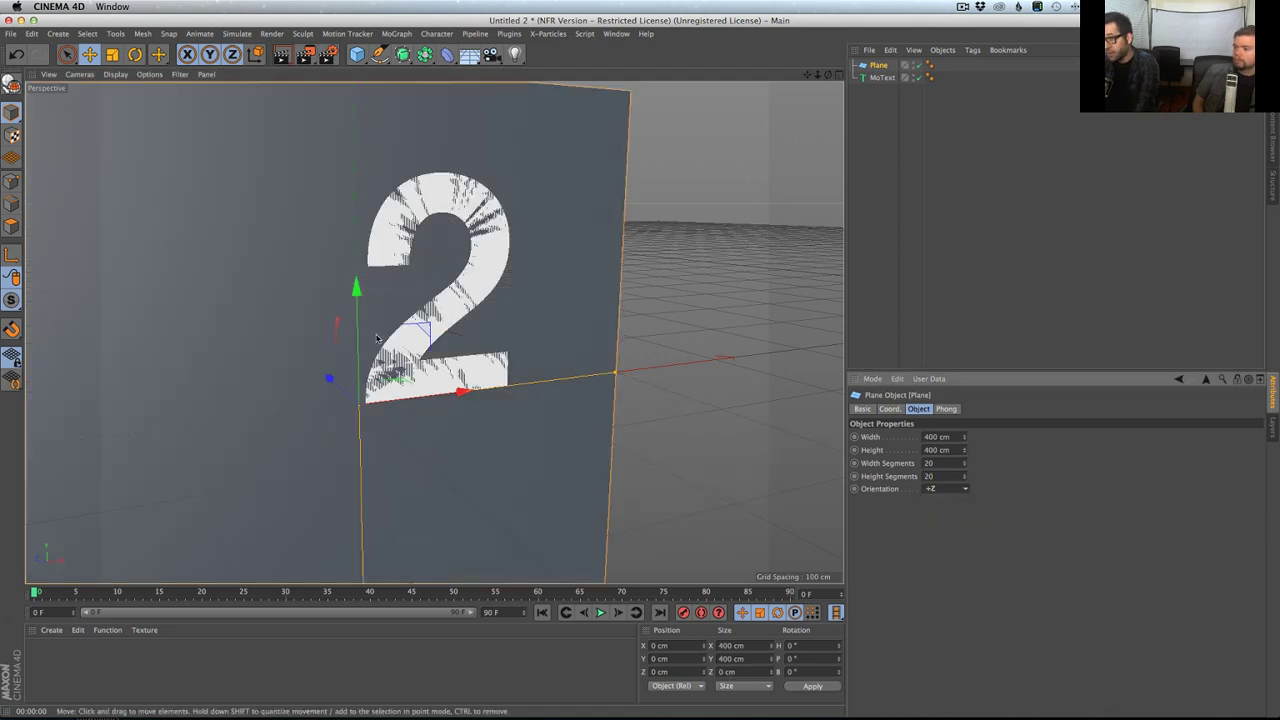
- Move the plane along Z to about 20 cm so it sits directly behind the number 2
left_click_drag(376, 338, 457, 334, "alt")
left_click_drag(352, 405, 330, 399)
right_click_drag(404, 259, 311, 325, "alt")
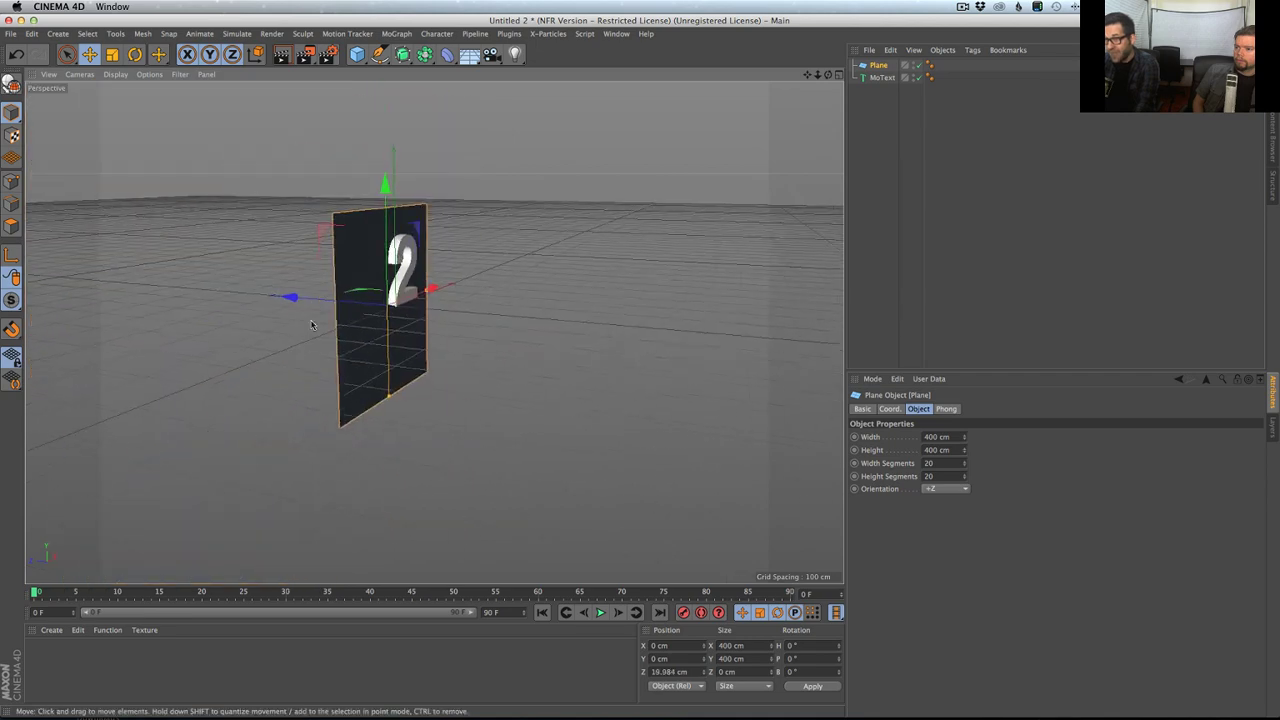
- Scale the plane uniformly to about 2329 cm wide and high as a large wall behind the number
left_click(112, 54)
left_click_drag(330, 150, 1038, 55)
left_click_drag(434, 331, 577, 224, "alt")
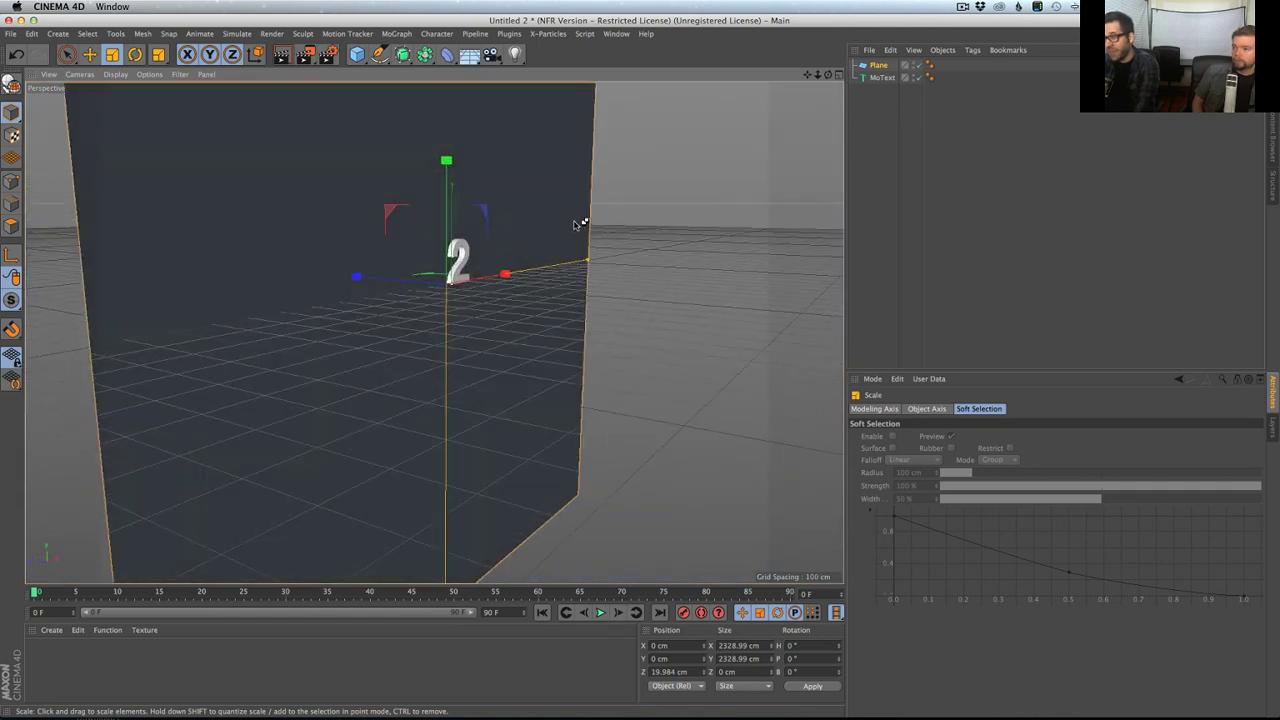
- Switch to Chrome to review the enlarged number 2 reference photo and the design studio's home page
key("super+Tab")
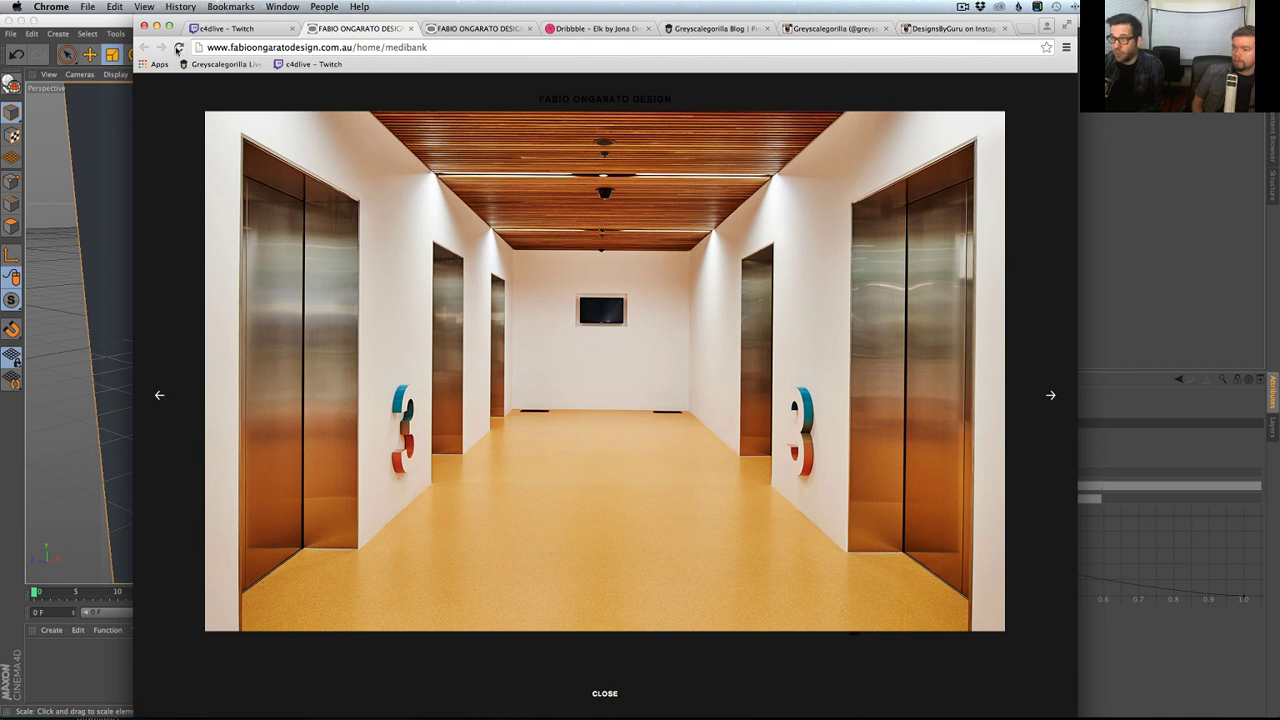
left_click(405, 484)
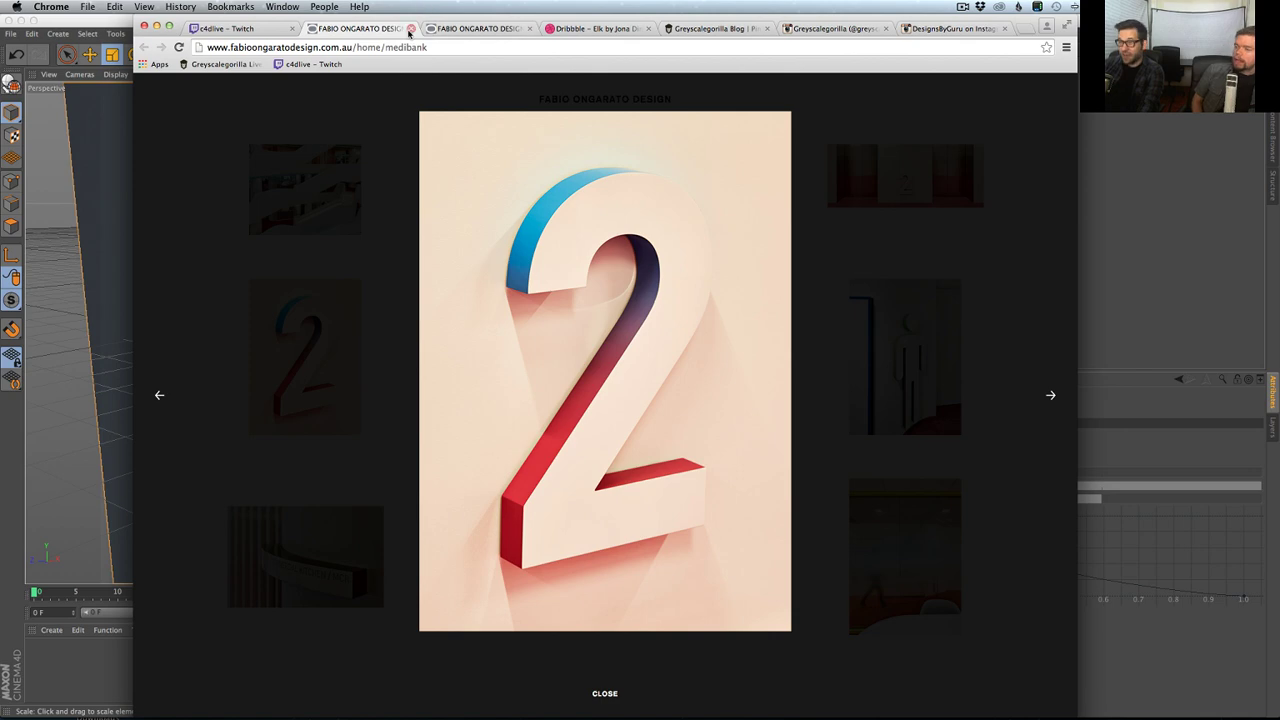
left_click(478, 29)
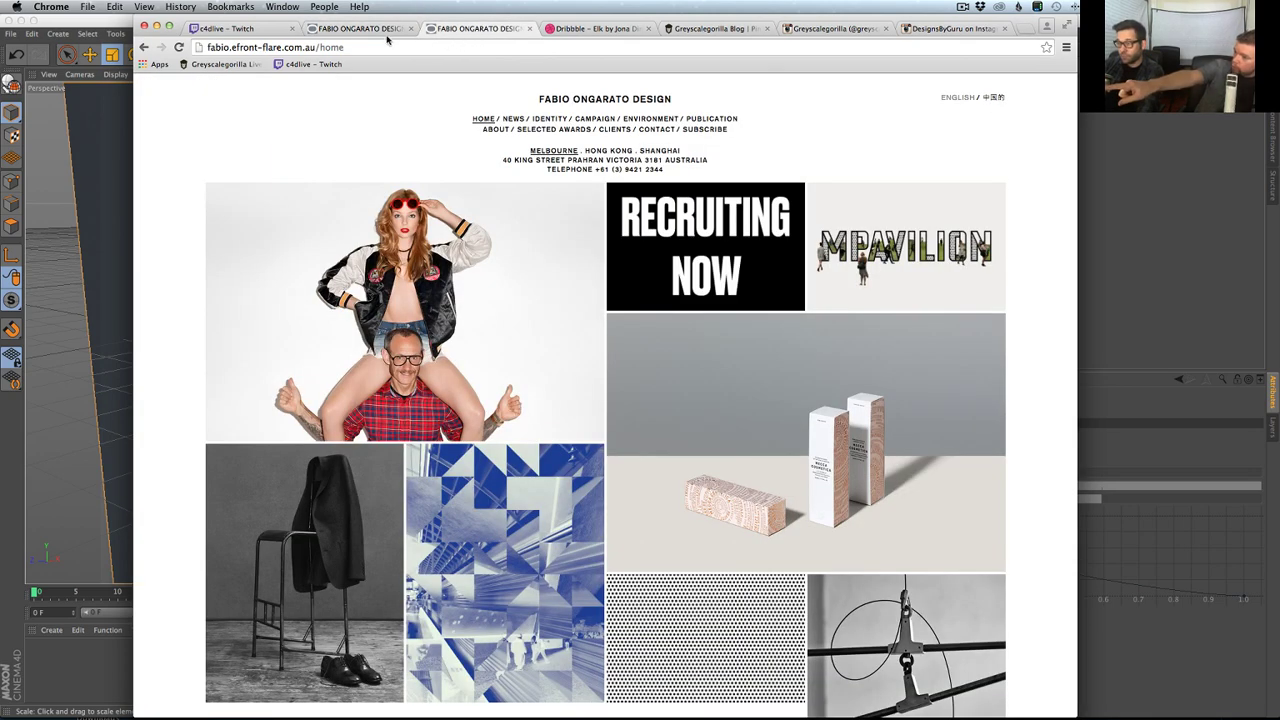
- Return to the Medibank project page and examine the photo of the number 2 between the two elevators
left_click(386, 31)
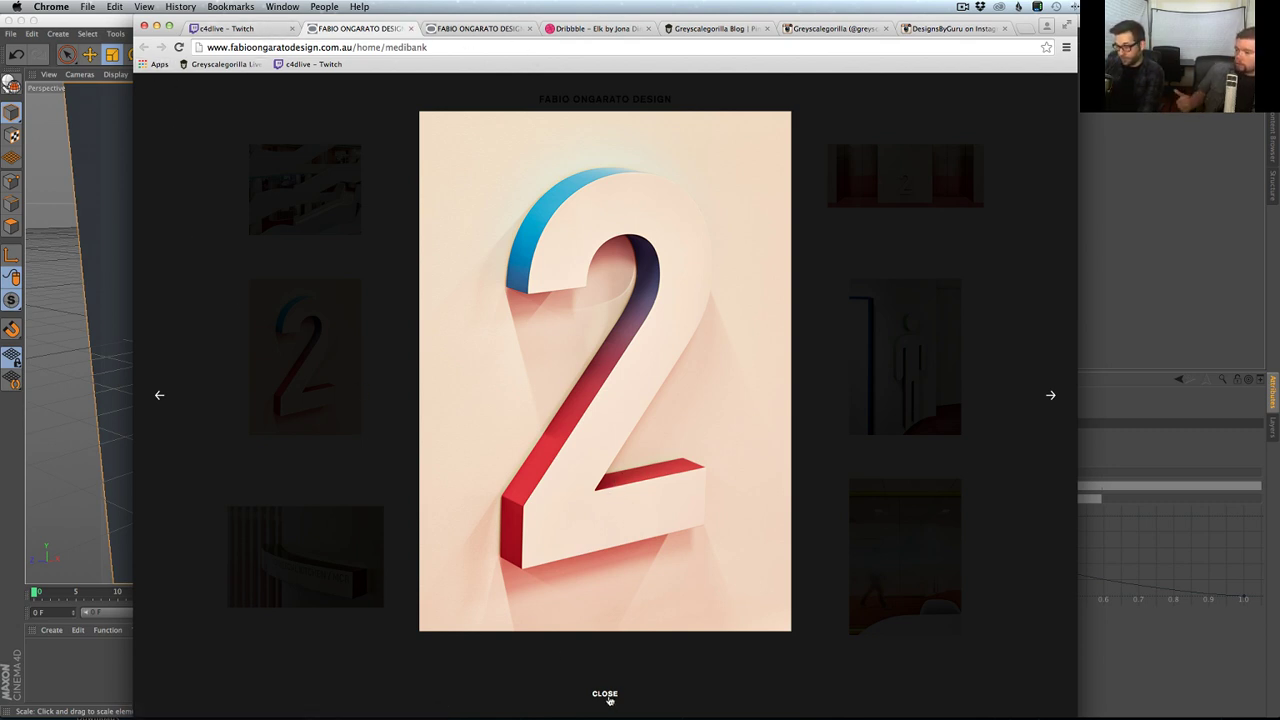
left_click(606, 692)
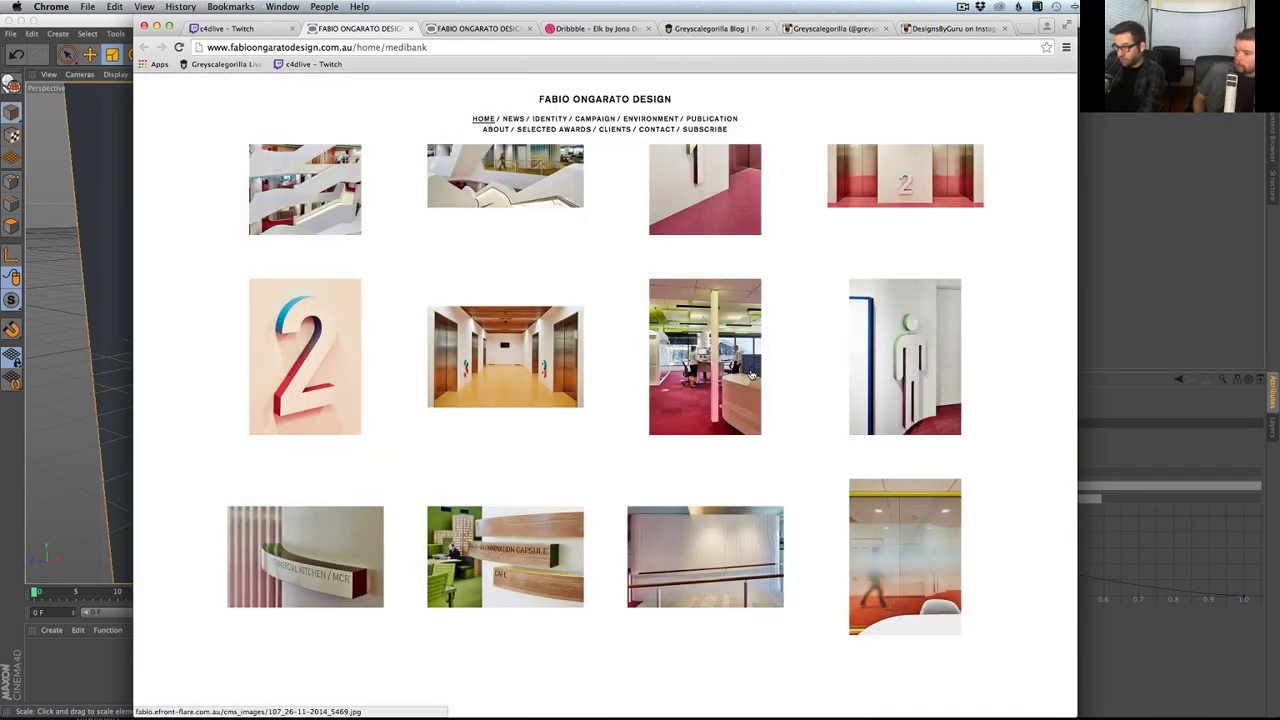
left_click(912, 189)
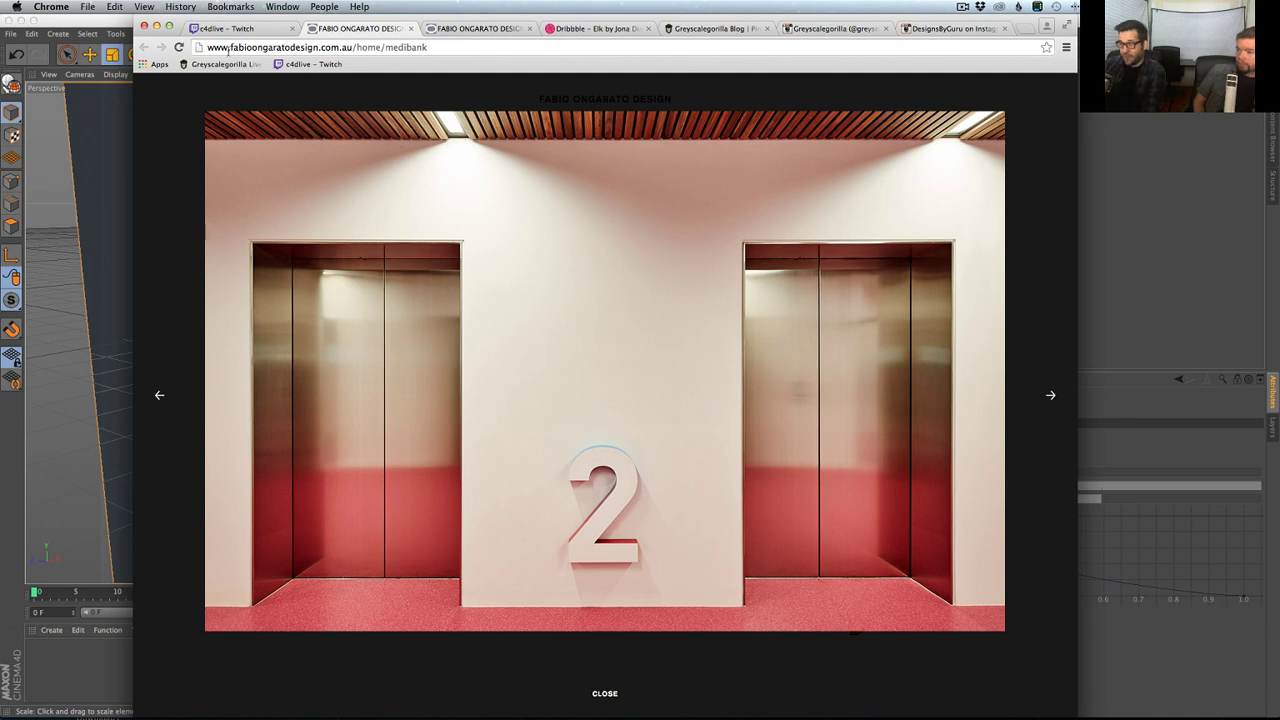
left_click(251, 31)
left_click(355, 28)
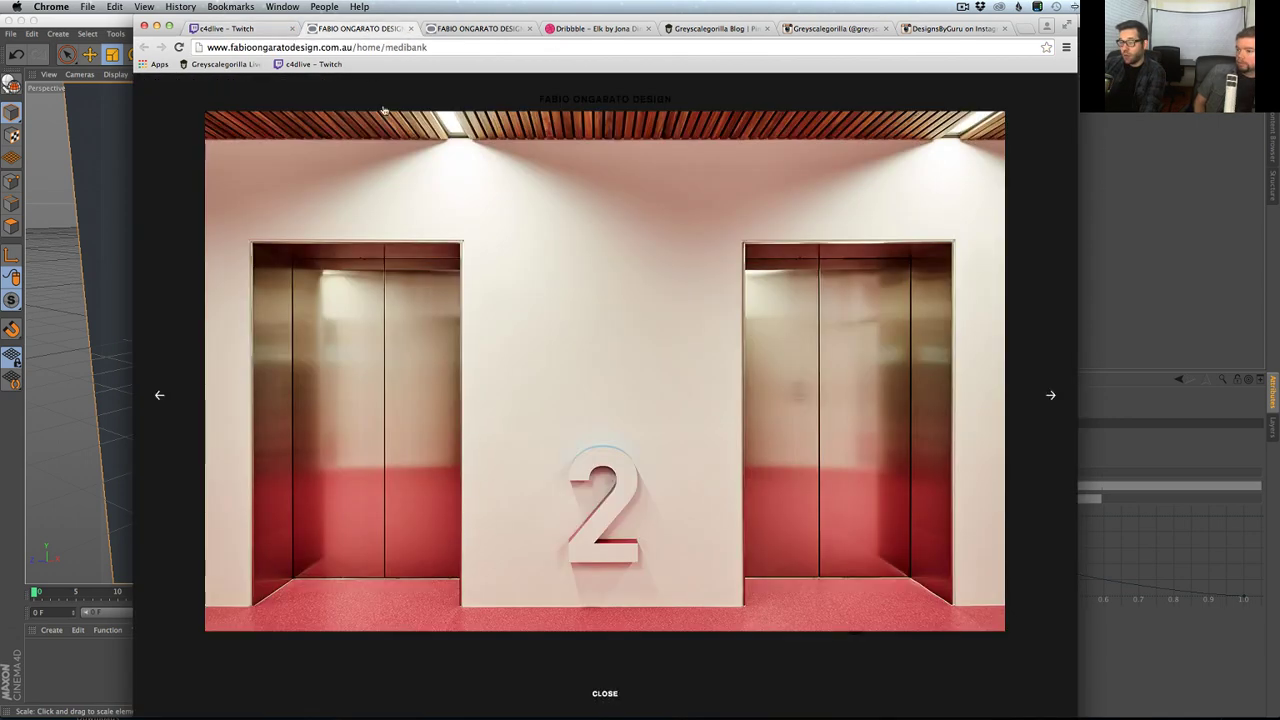
- Browse the other Medibank gallery photos, including the number 1 sign and the curved Commercial Kitchen sign, to study their colored edges and lighting
left_click(180, 334)
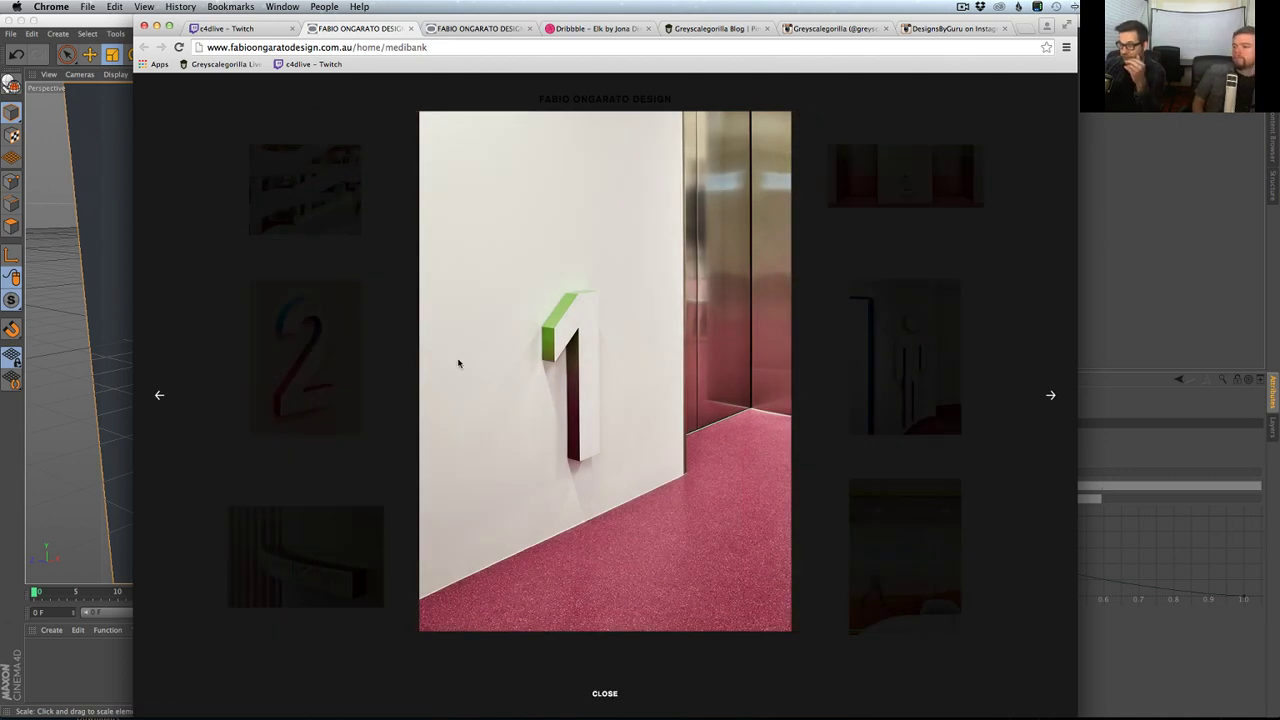
left_click(160, 397)
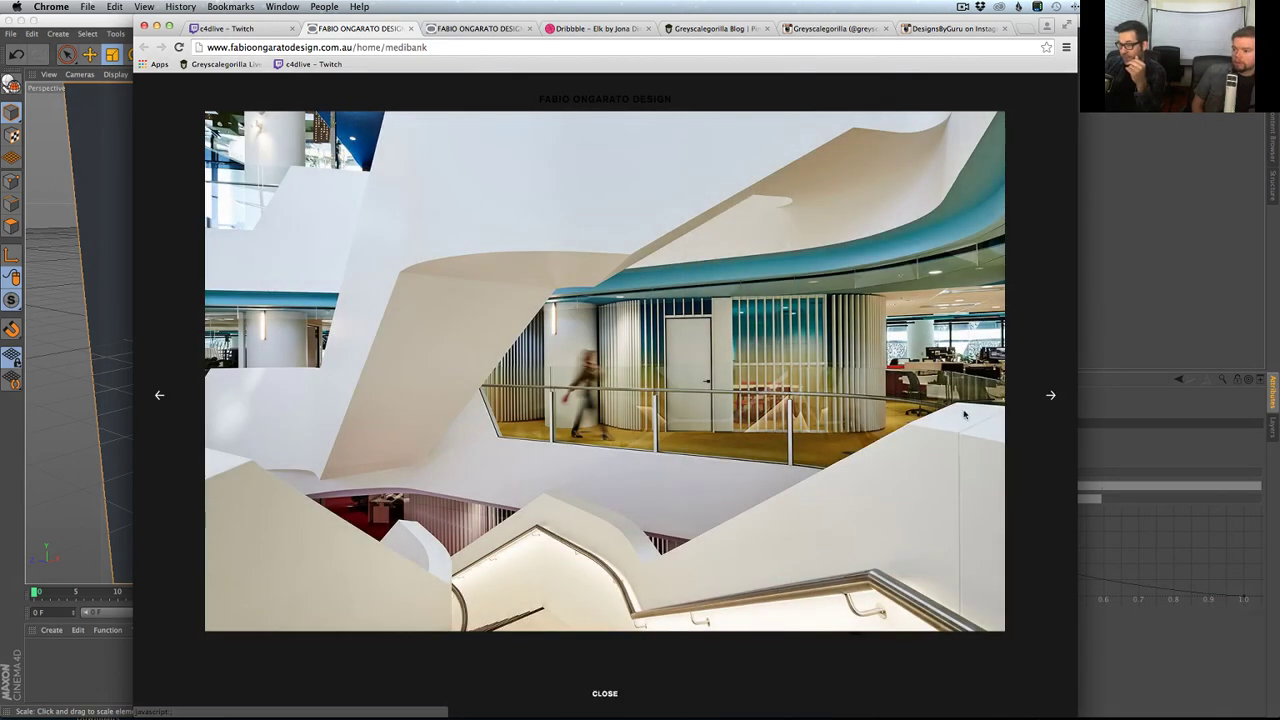
left_click(1047, 394)
left_click(1047, 395)
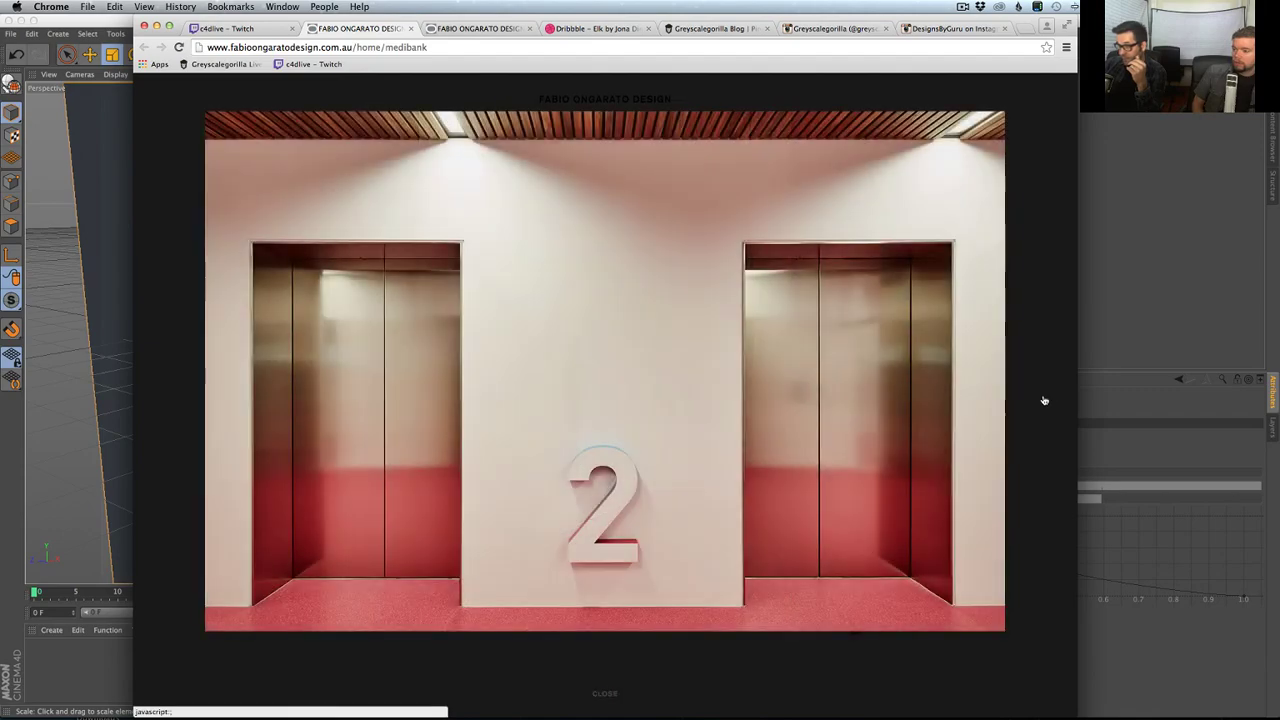
left_click(1046, 396)
left_click(1044, 405)
left_click(1047, 402)
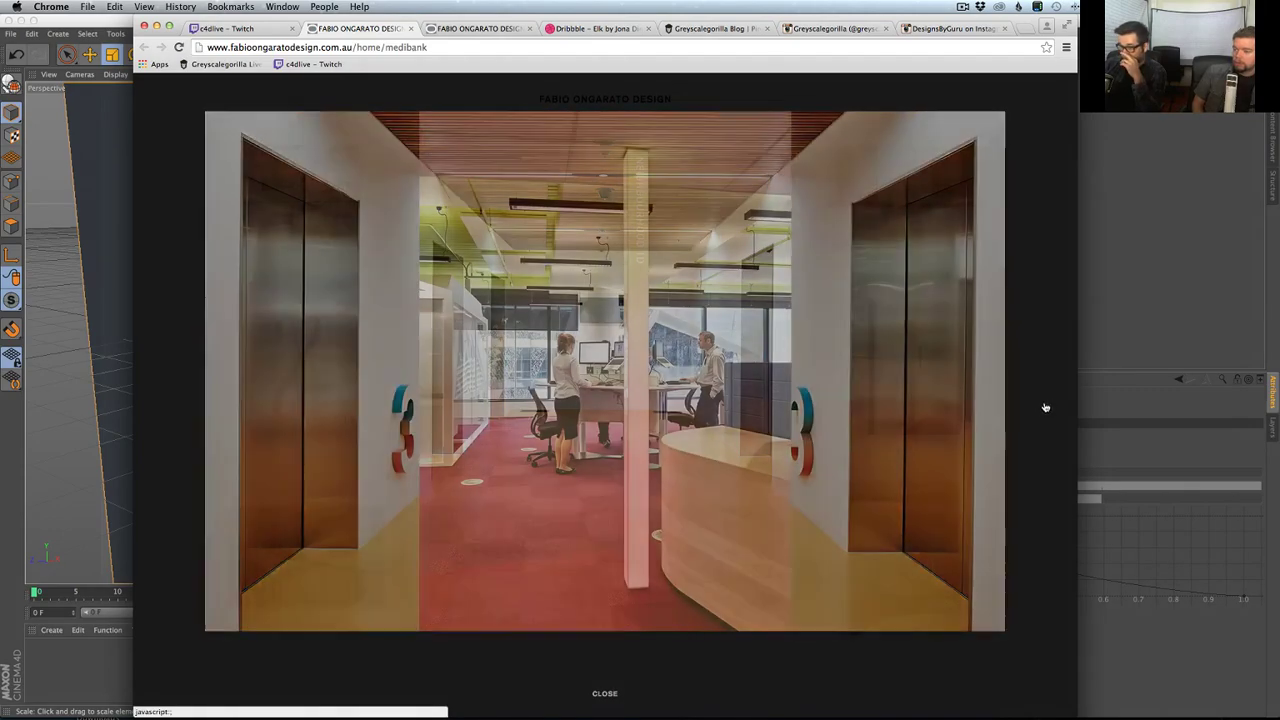
left_click(1050, 401)
left_click(1051, 400)
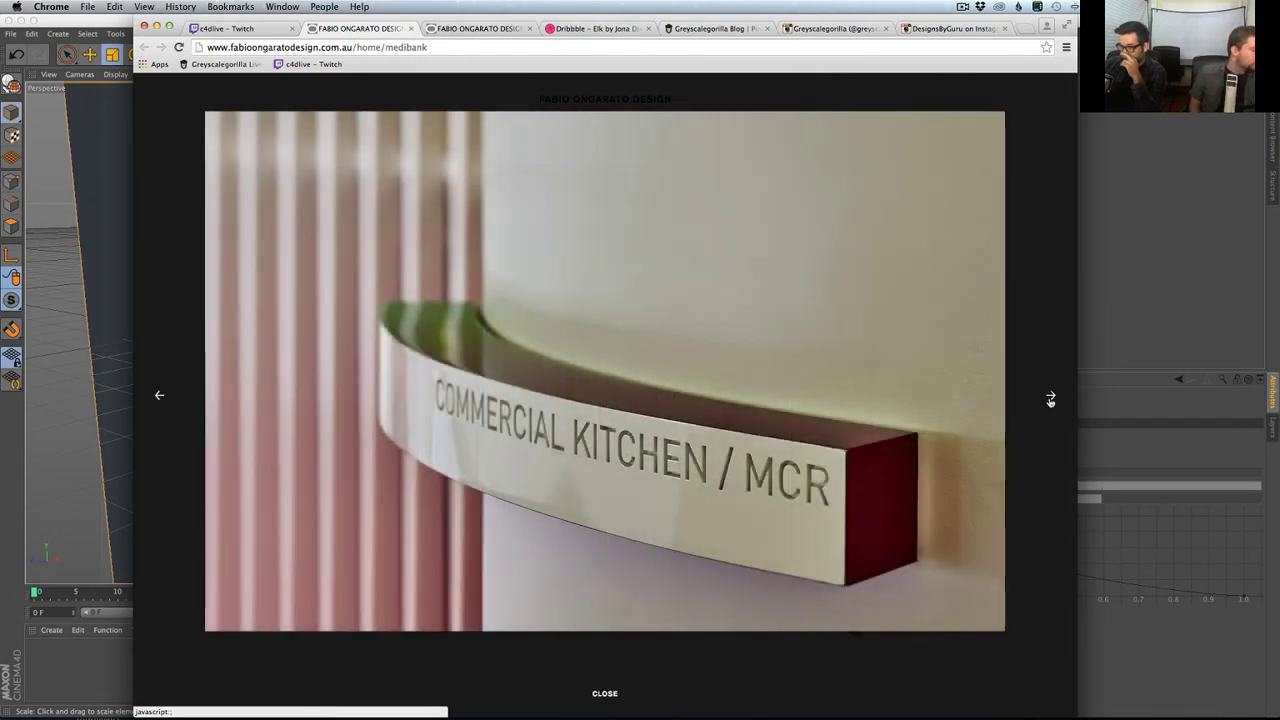
left_click(1050, 402)
left_click(141, 282)
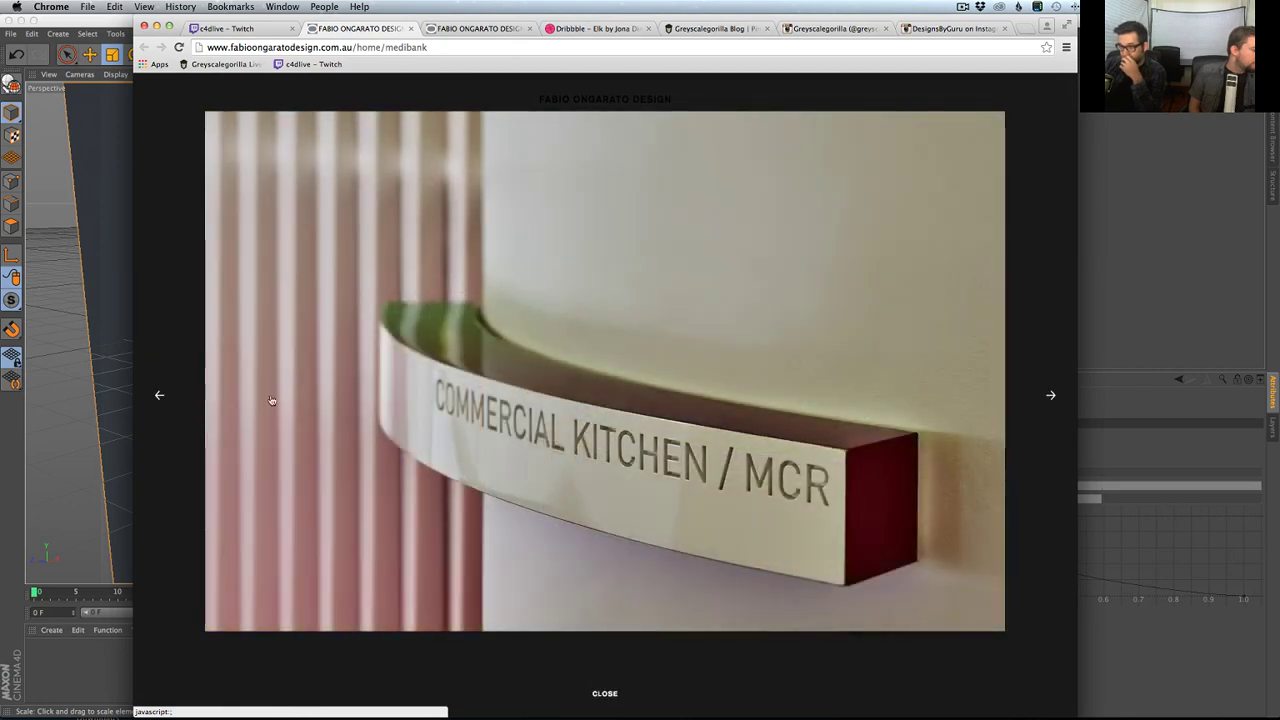
left_click_drag(613, 695, 486, 288)
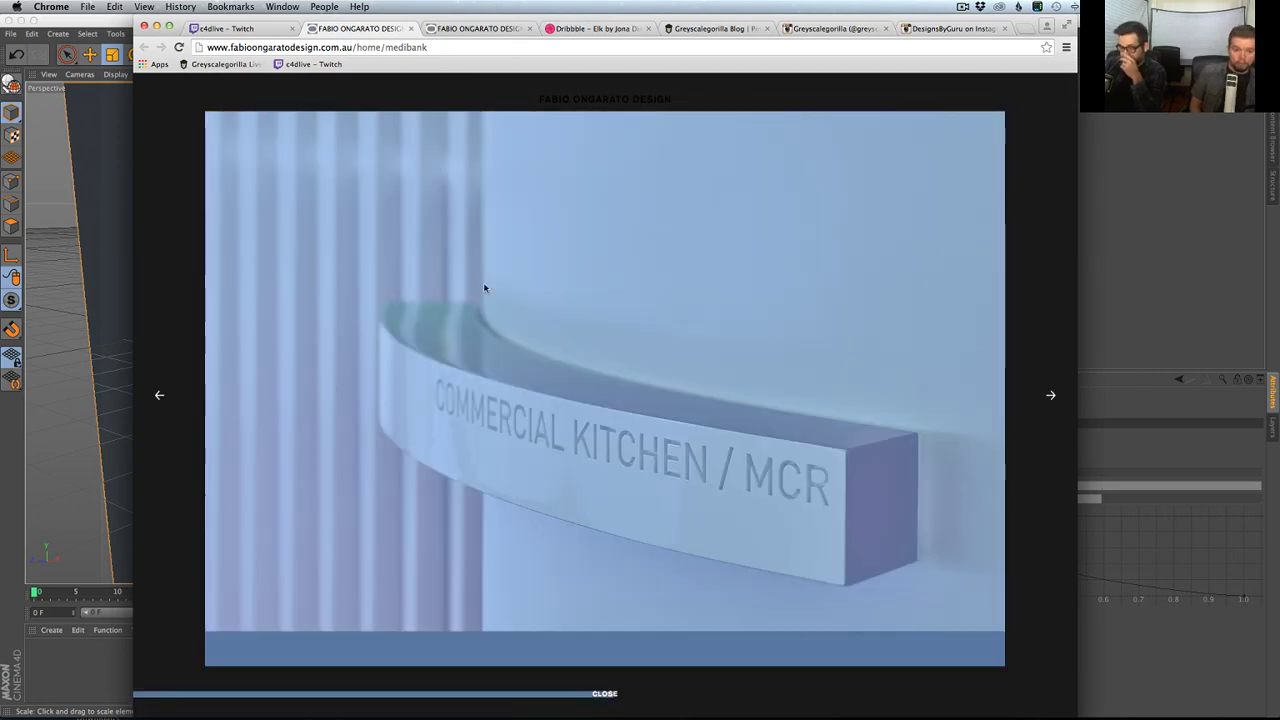
- Switch back to Cinema 4D and delete the Plane wall behind the number 2
left_click(83, 22)
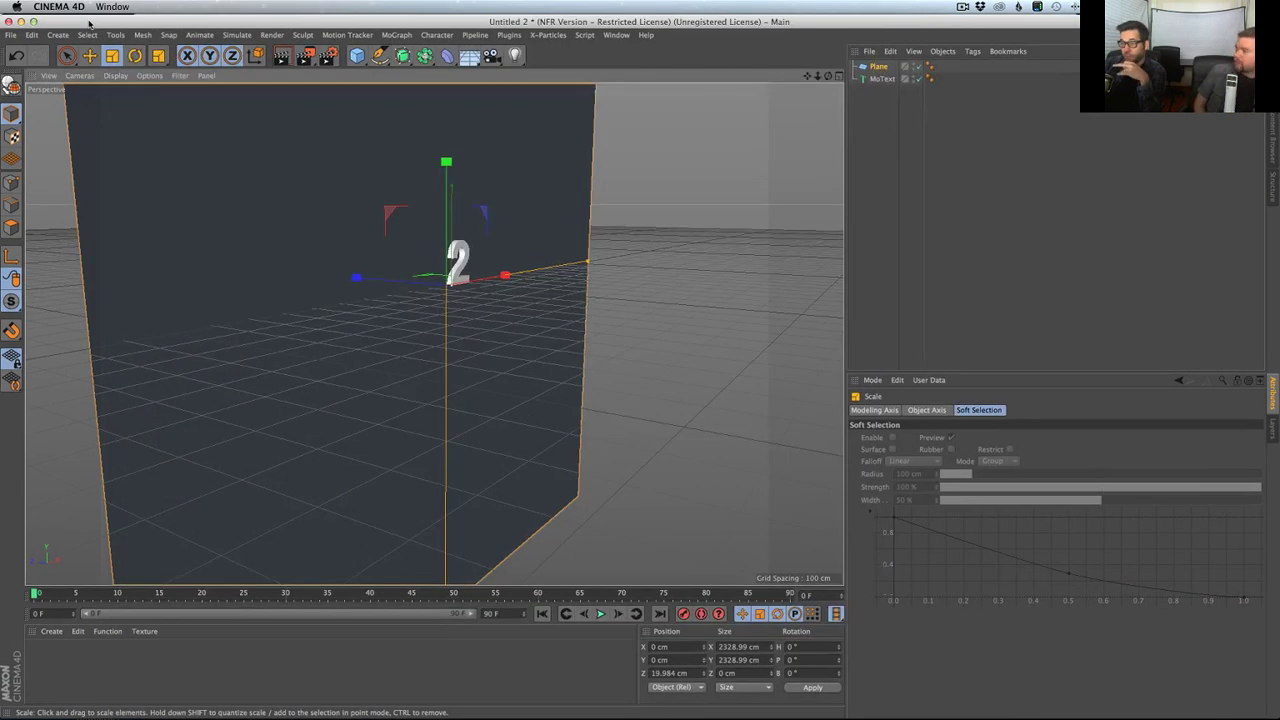
left_click_drag(390, 302, 359, 336, "alt")
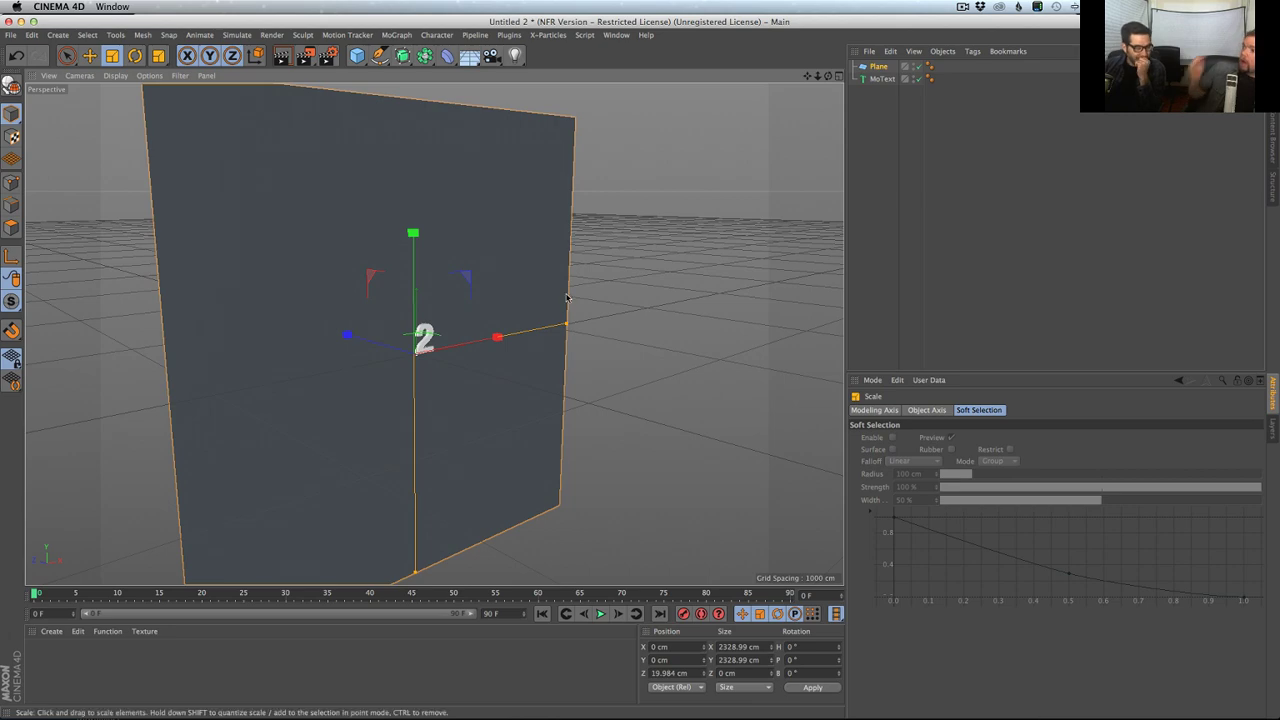
right_click_drag(427, 347, 634, 294, "alt")
left_click_drag(440, 336, 397, 361, "alt")
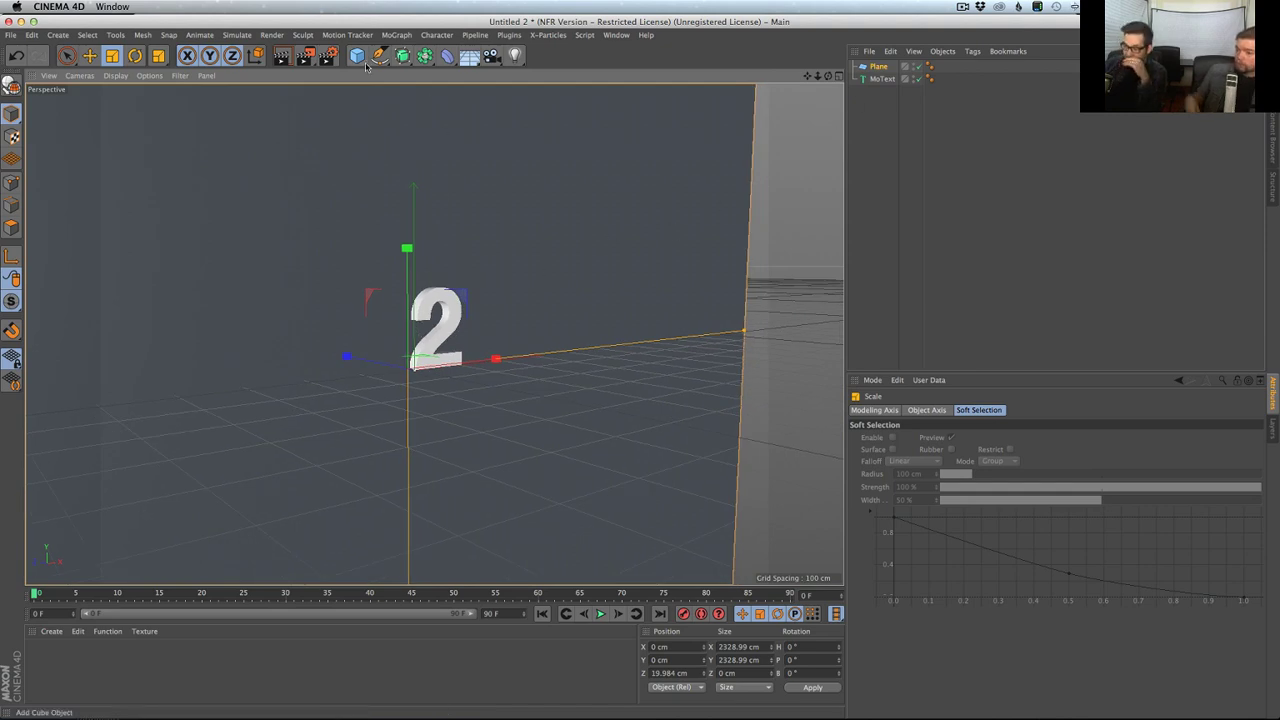
left_click_drag(467, 336, 447, 391, "alt")
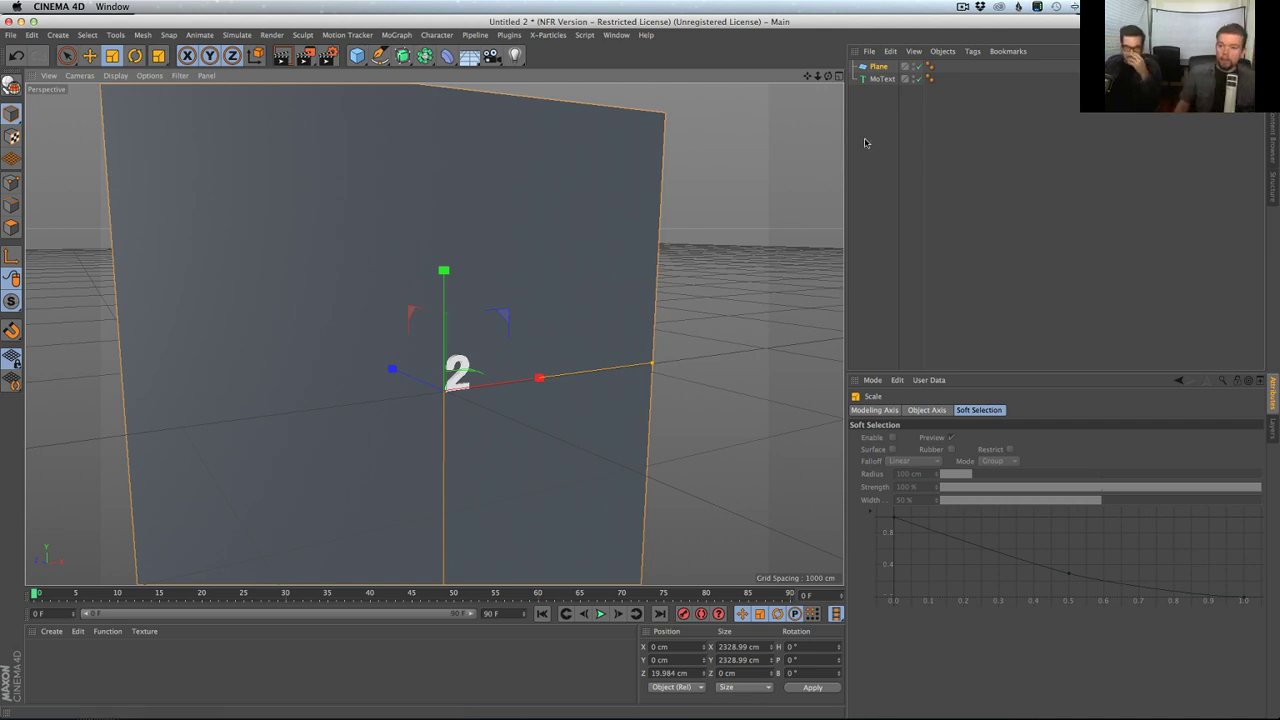
left_click(873, 66)
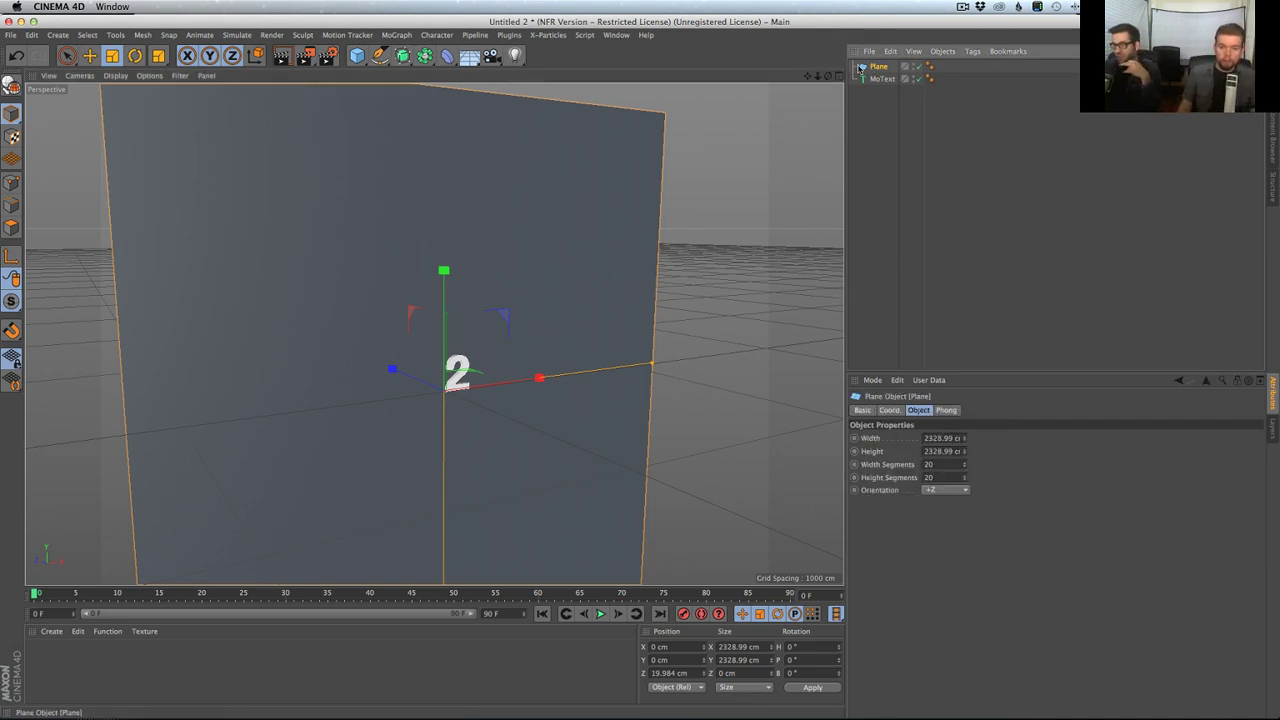
key("Delete")
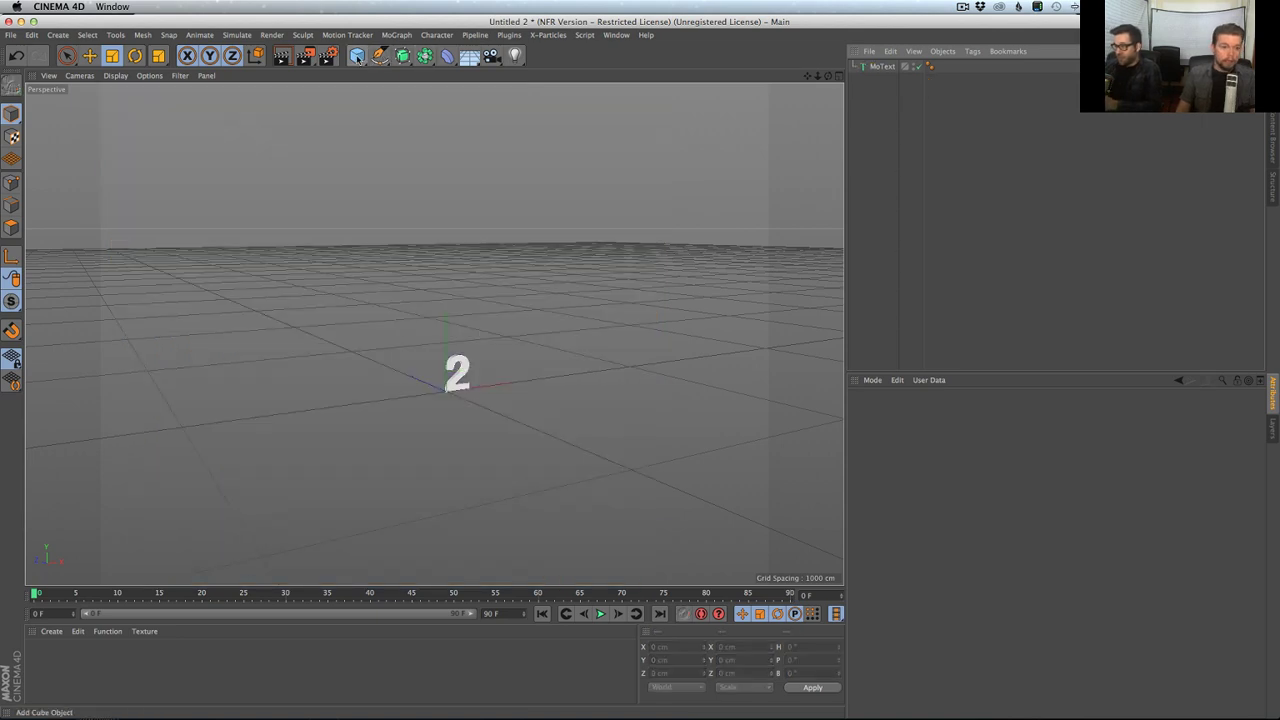
- Add a 200 cm cube at the scene origin and make it editable
left_click_drag(358, 57, 484, 84)
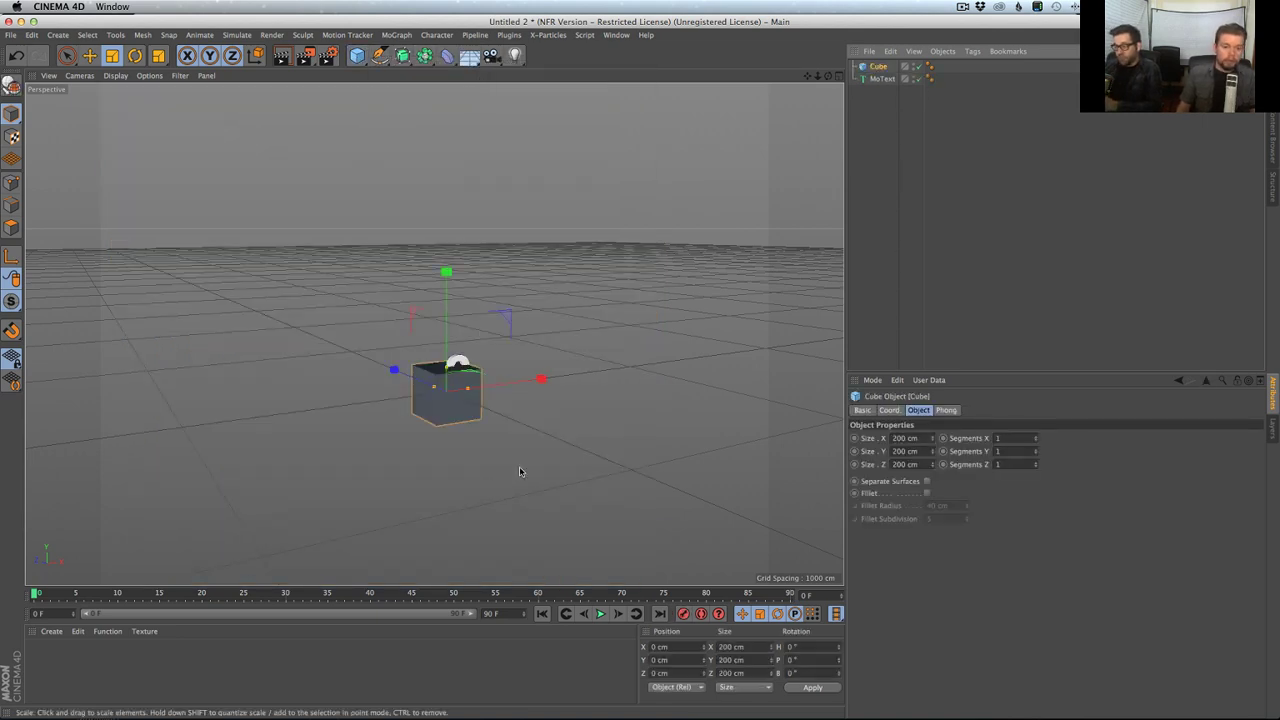
key("c")
left_click_drag(470, 421, 468, 462, "alt")
- Set the Y position of the cube's bottom polygon to 0 cm so it rests at floor level
left_click(11, 227)
left_click_drag(290, 368, 290, 250, "alt")
left_click(430, 414)
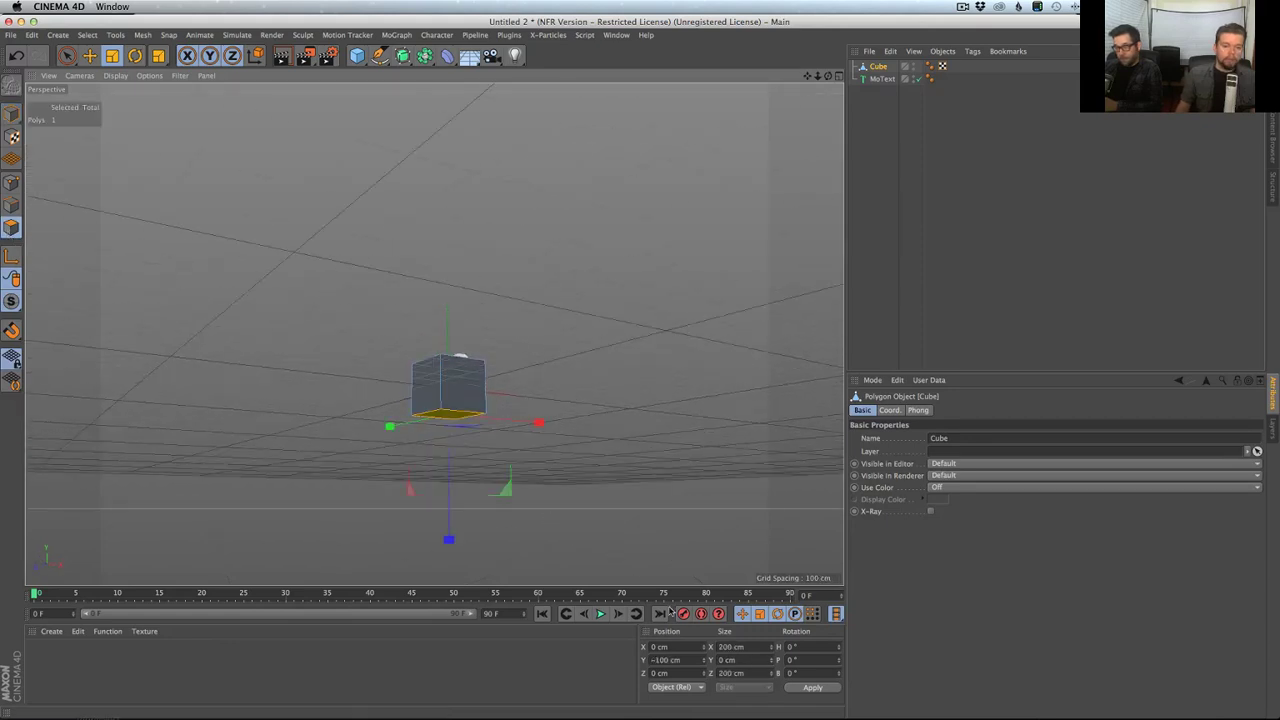
double_click(676, 660)
type("0")
key("Return")
- Raise the cube's top polygon along Y to about 1375 cm to form the room's height
left_click_drag(434, 334, 500, 442, "alt")
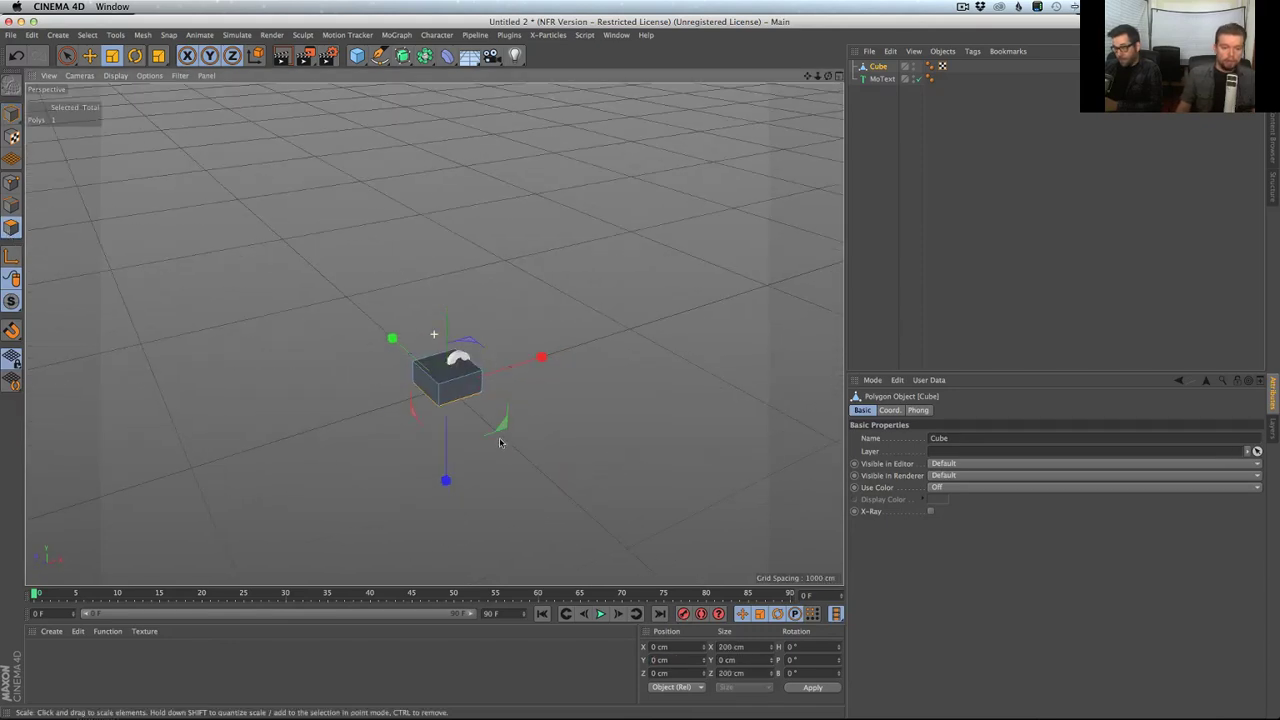
left_click(464, 371)
key("e")
left_click_drag(451, 271, 452, 4)
scroll(463, 298, "down", 5)
- Pull the cube's front polygon along Z to about -2845 cm to give the room its depth
middle_click_drag(463, 298, 415, 372, "alt")
left_click_drag(416, 320, 810, 492, "alt")
left_click(410, 350)
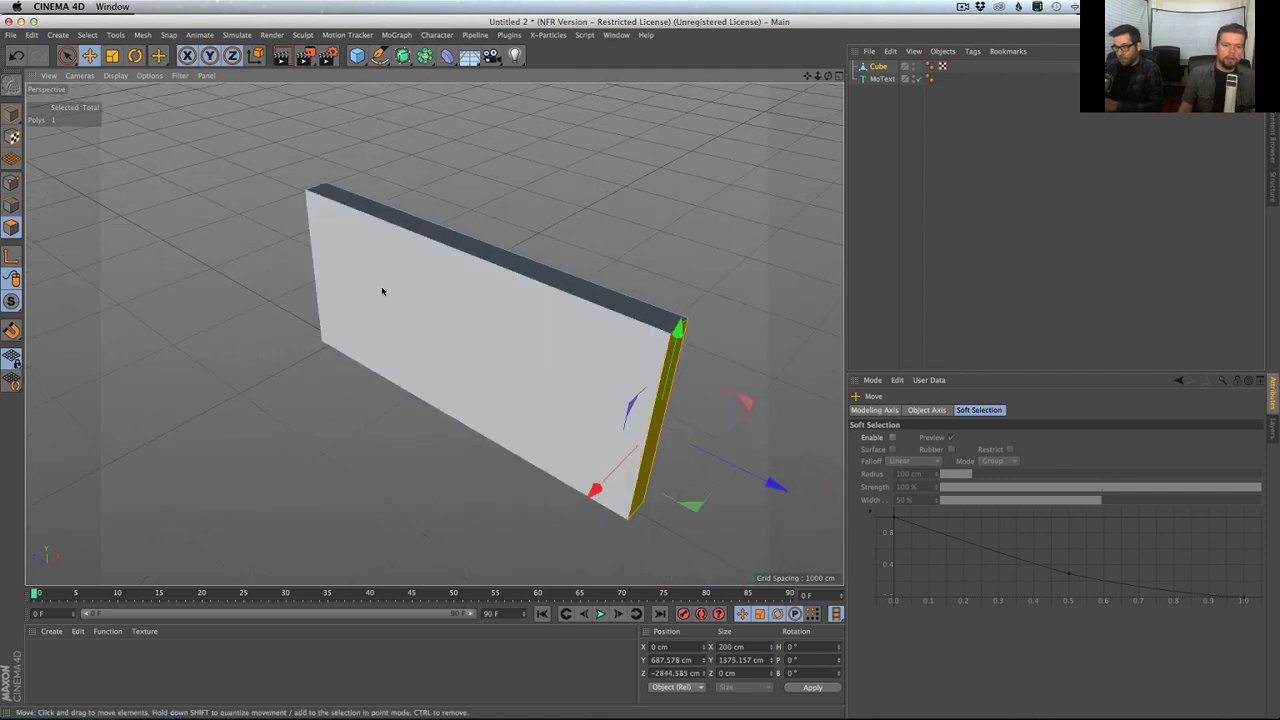
- Select both side polygons and scale them apart along X to make the room about 4794 cm wide
left_click_drag(382, 291, 484, 344, "alt")
left_click(486, 346)
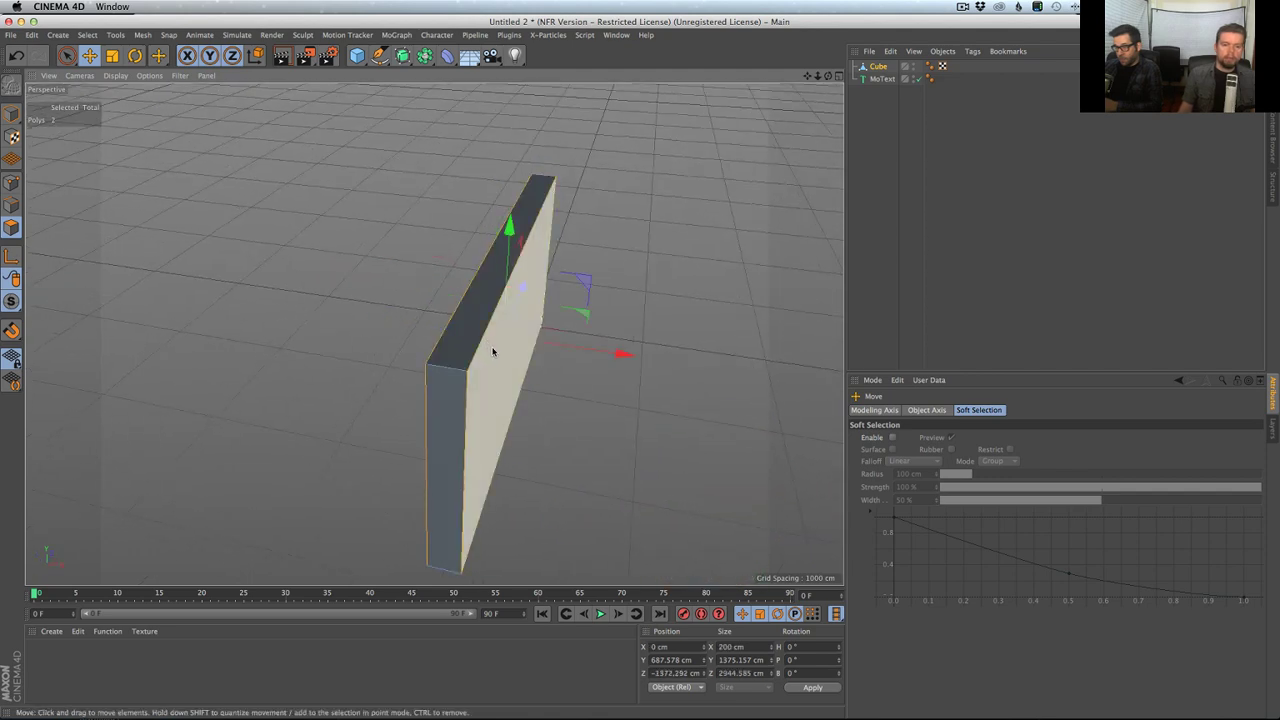
key("t")
left_click_drag(618, 352, 434, 334)
- Delete the room's top polygon to leave the ceiling open
key("space")
left_click(402, 264)
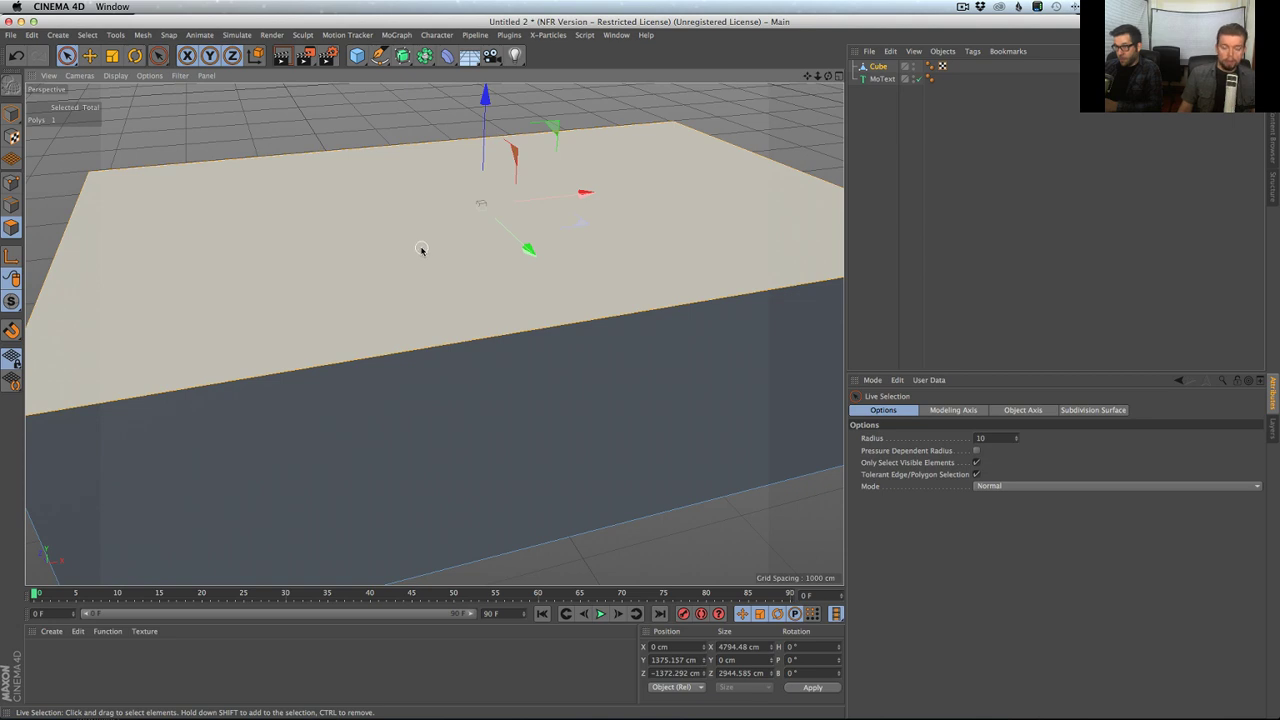
key("Delete")
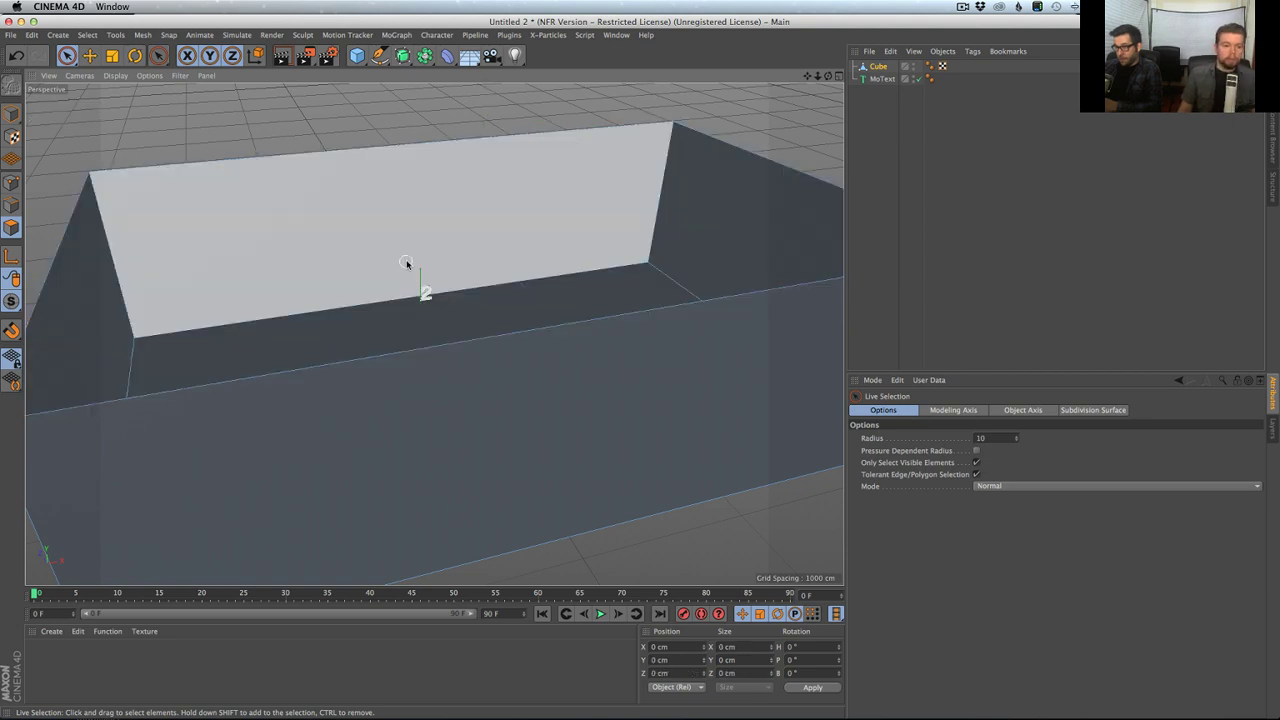
- Move the room's back wall polygon along Z to about 19 cm so it sits directly behind the number 2
left_click_drag(386, 262, 396, 260, "alt")
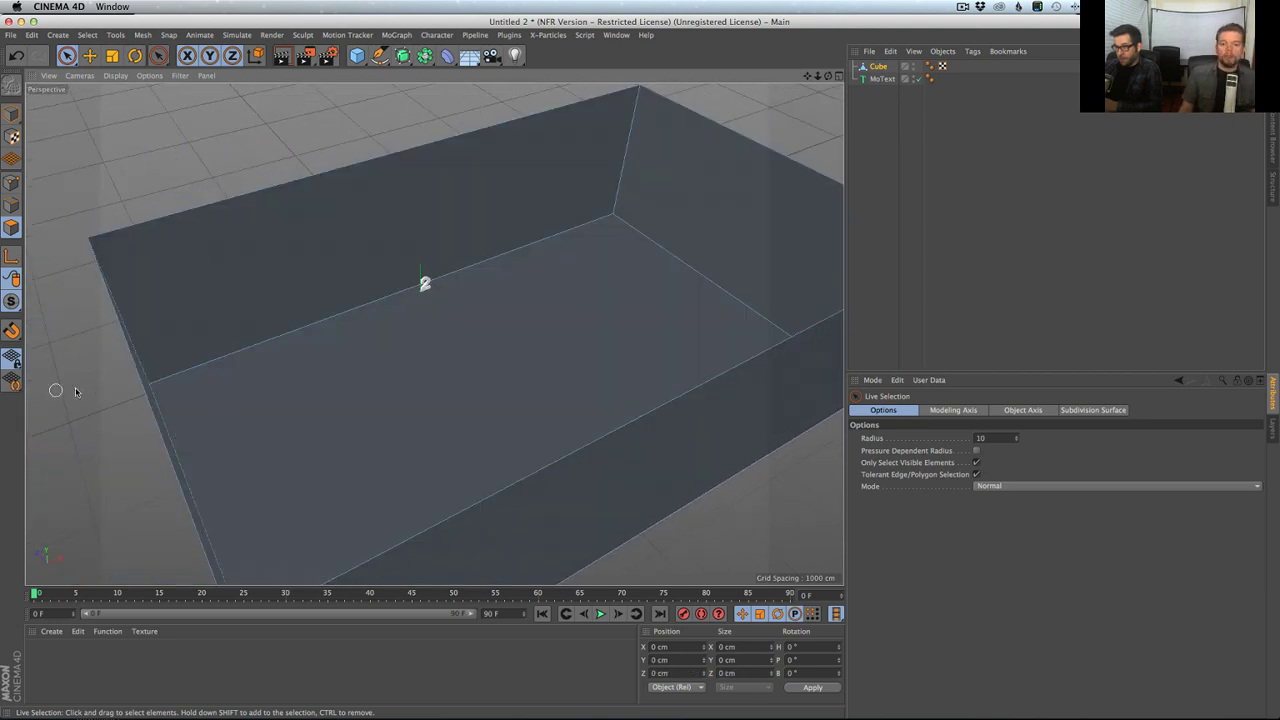
left_click_drag(470, 375, 540, 335, "alt")
middle_click_drag(630, 216, 586, 365, "alt")
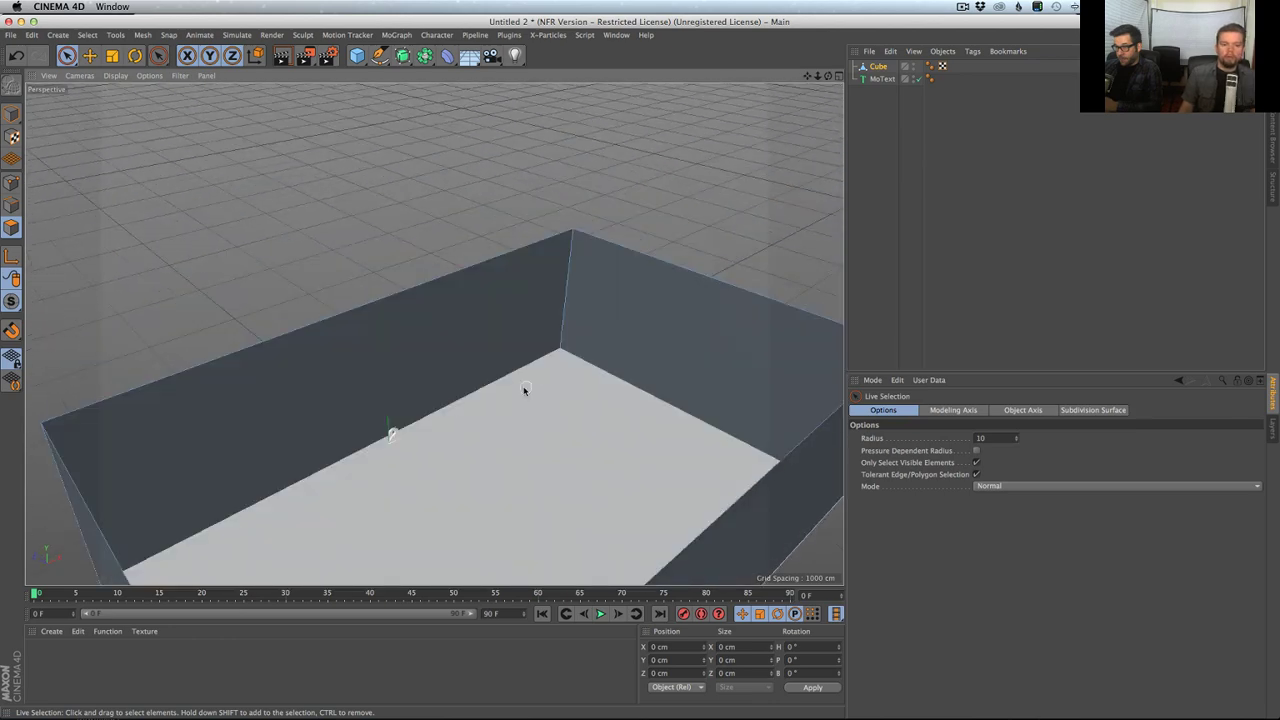
left_click(392, 434)
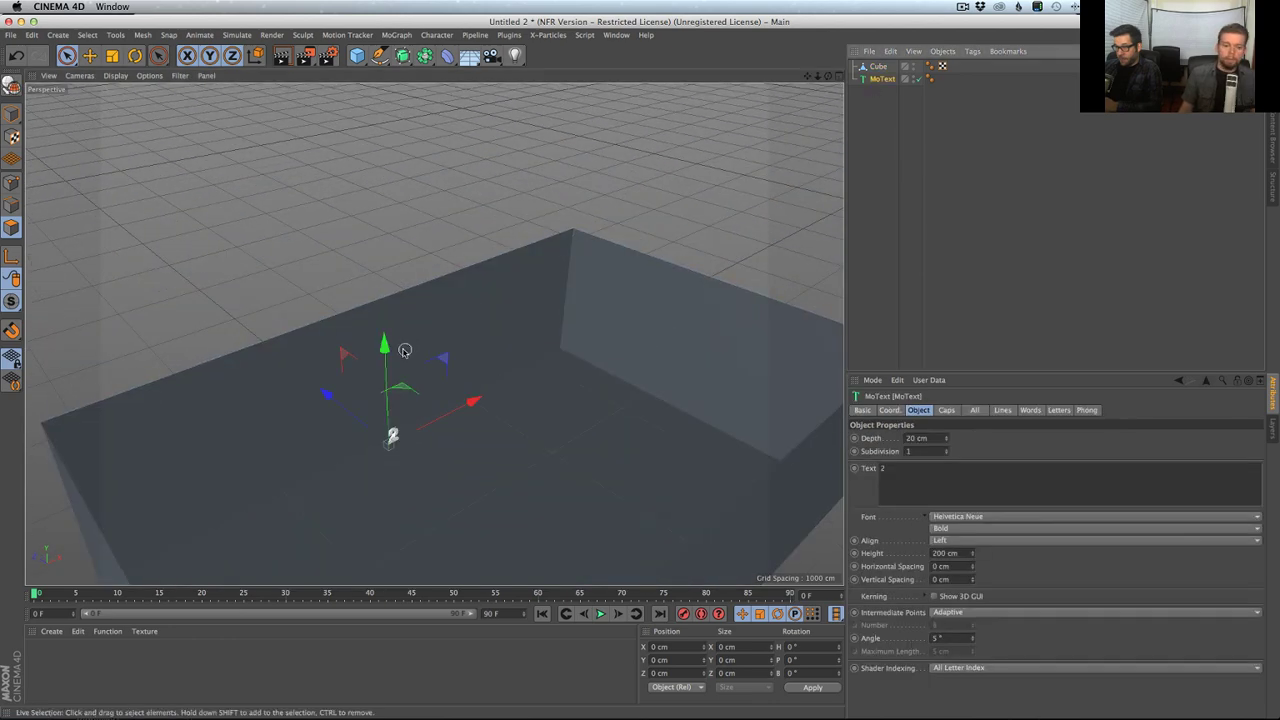
left_click_drag(390, 420, 677, 239, "alt")
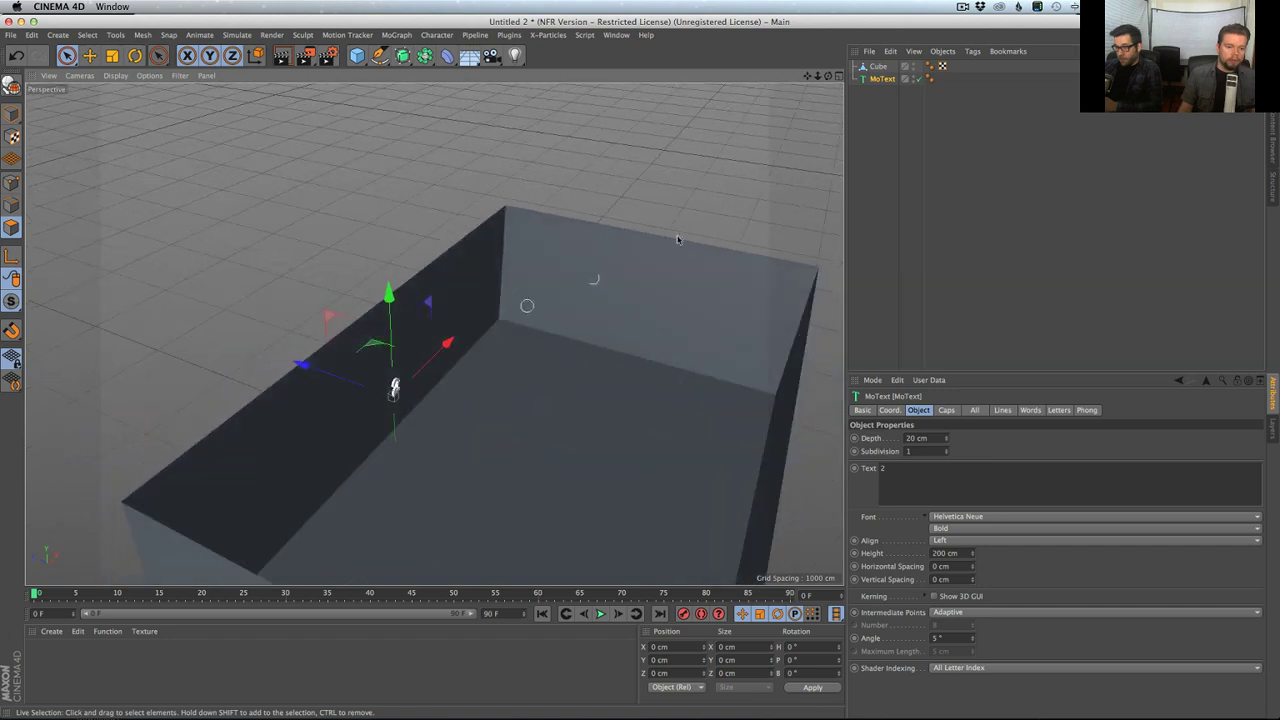
left_click(878, 66)
left_click(313, 404)
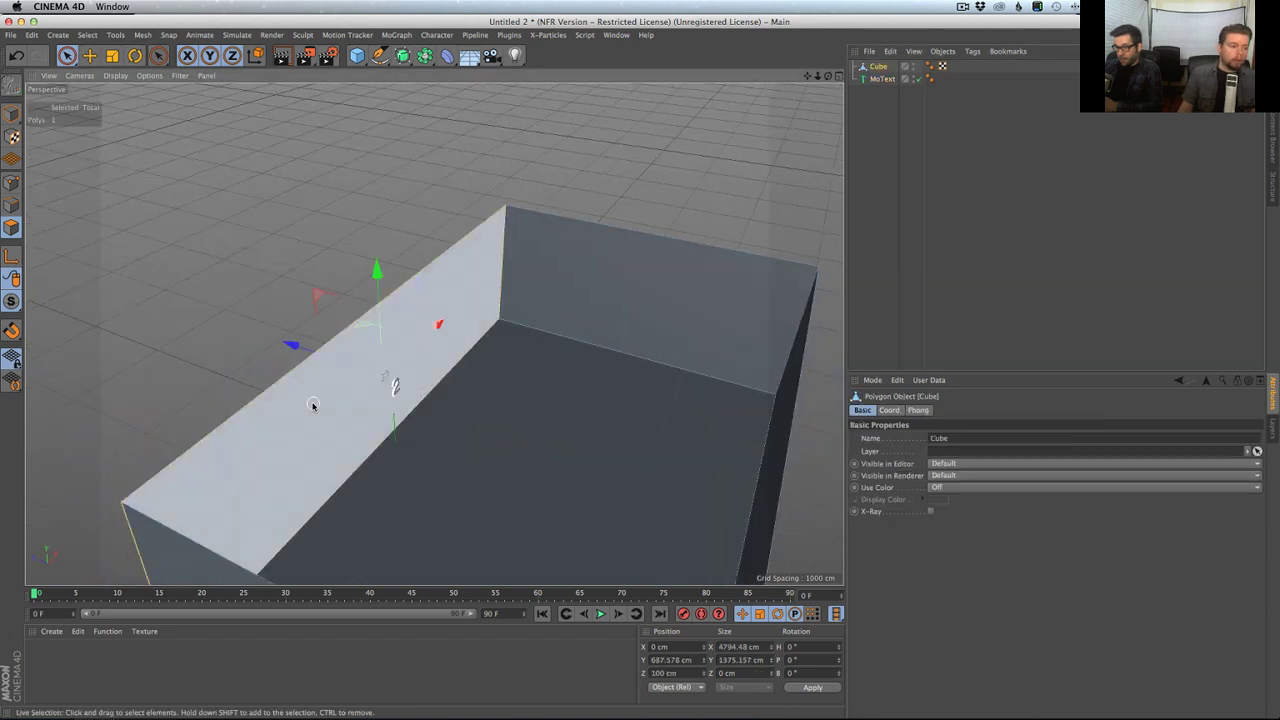
scroll(363, 414, "up", 5)
mouse_move(351, 299)
left_mouse_down()
mouse_move(341, 296)
mouse_move(371, 313)
left_mouse_up()
left_click_drag(417, 352, 429, 360, "alt")
right_click_drag(429, 360, 303, 400, "alt")
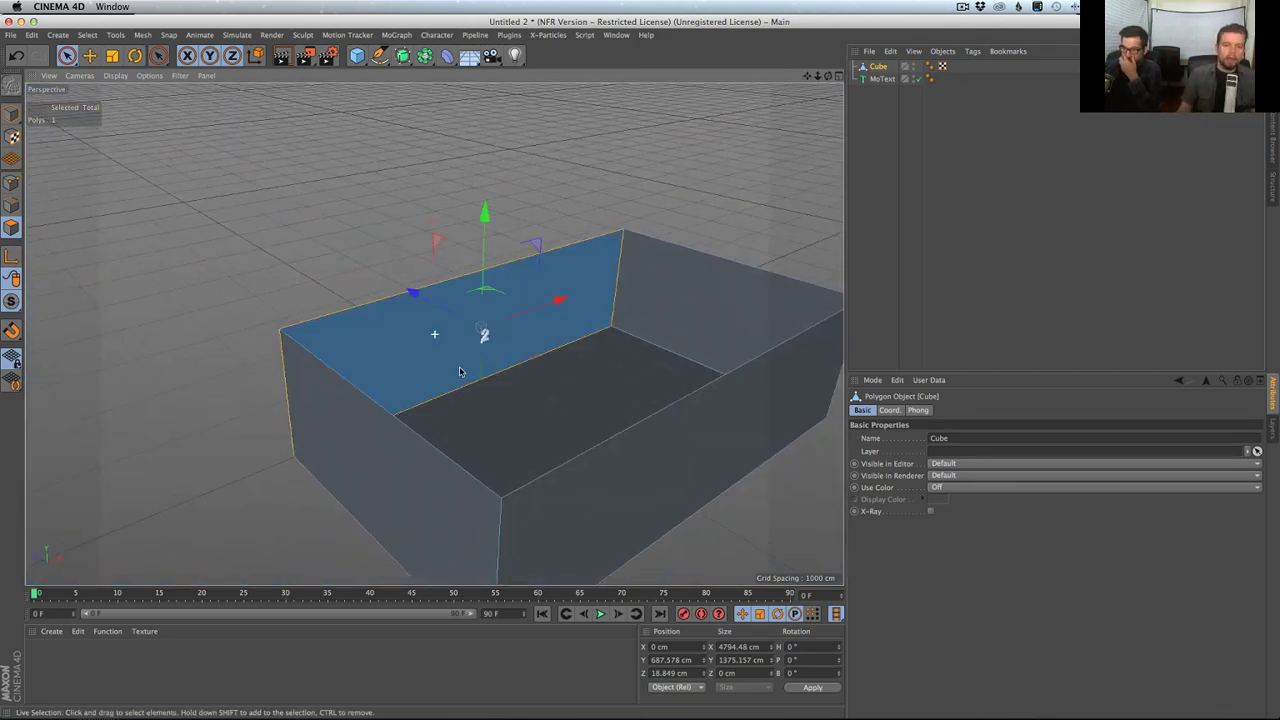
- Select all of the room's polygons and reverse their normals so they face inward
left_click_drag(460, 371, 463, 229, "alt")
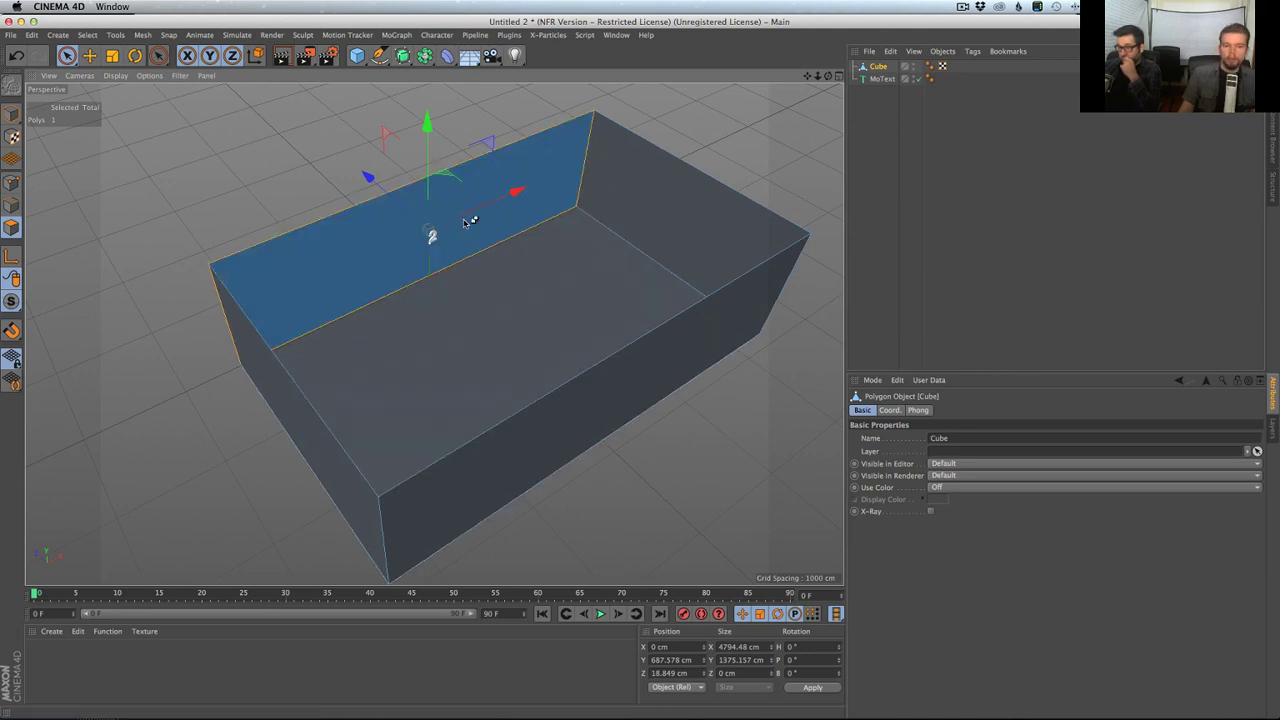
key("ctrl+a")
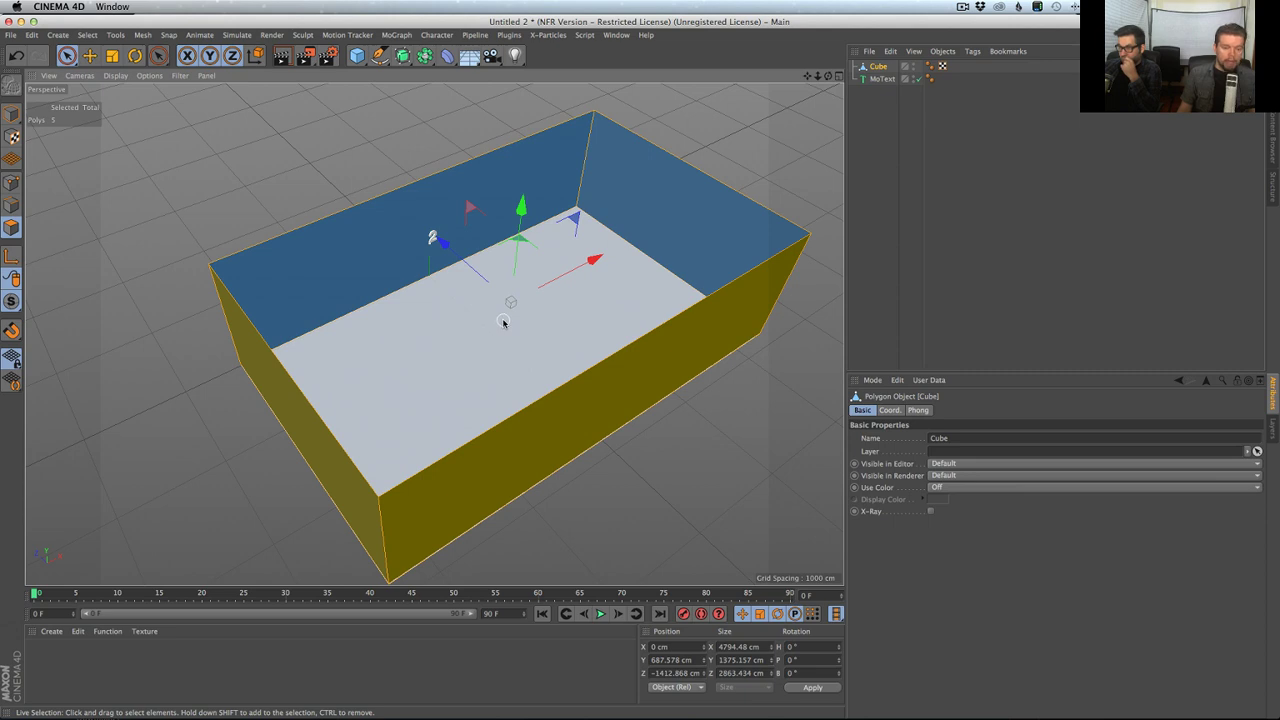
key("u")
key("r")
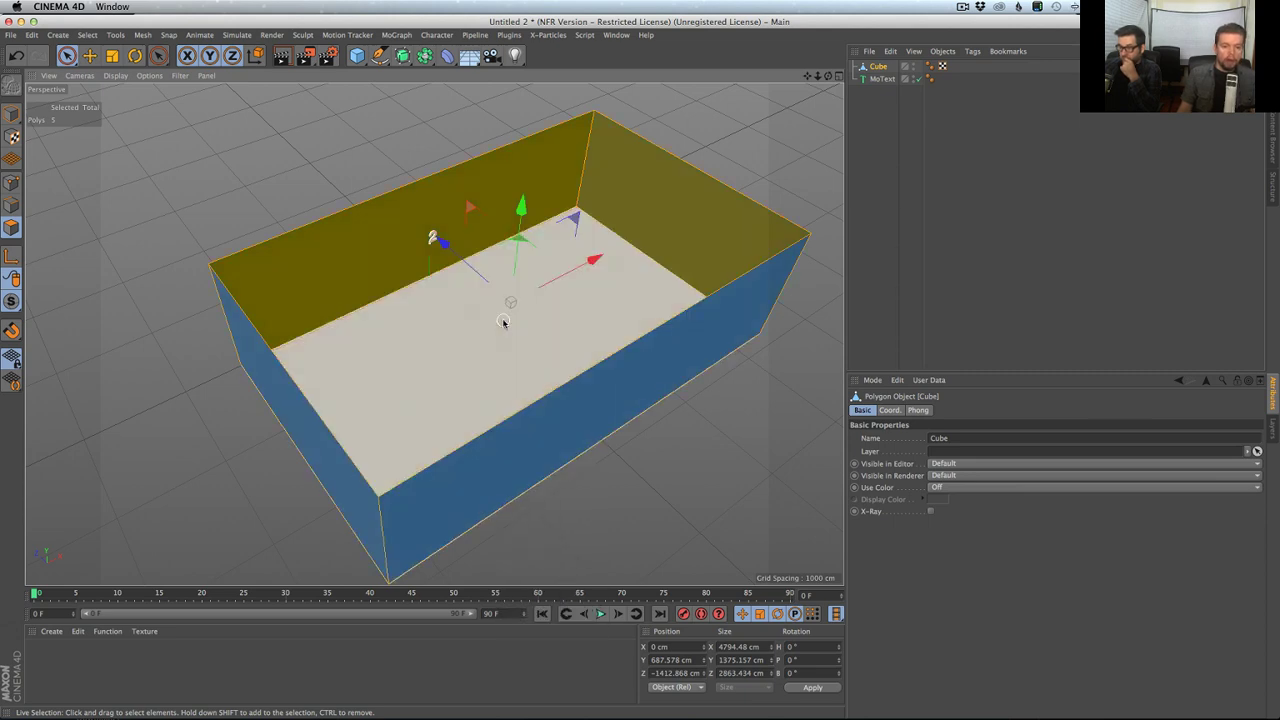
key("u")
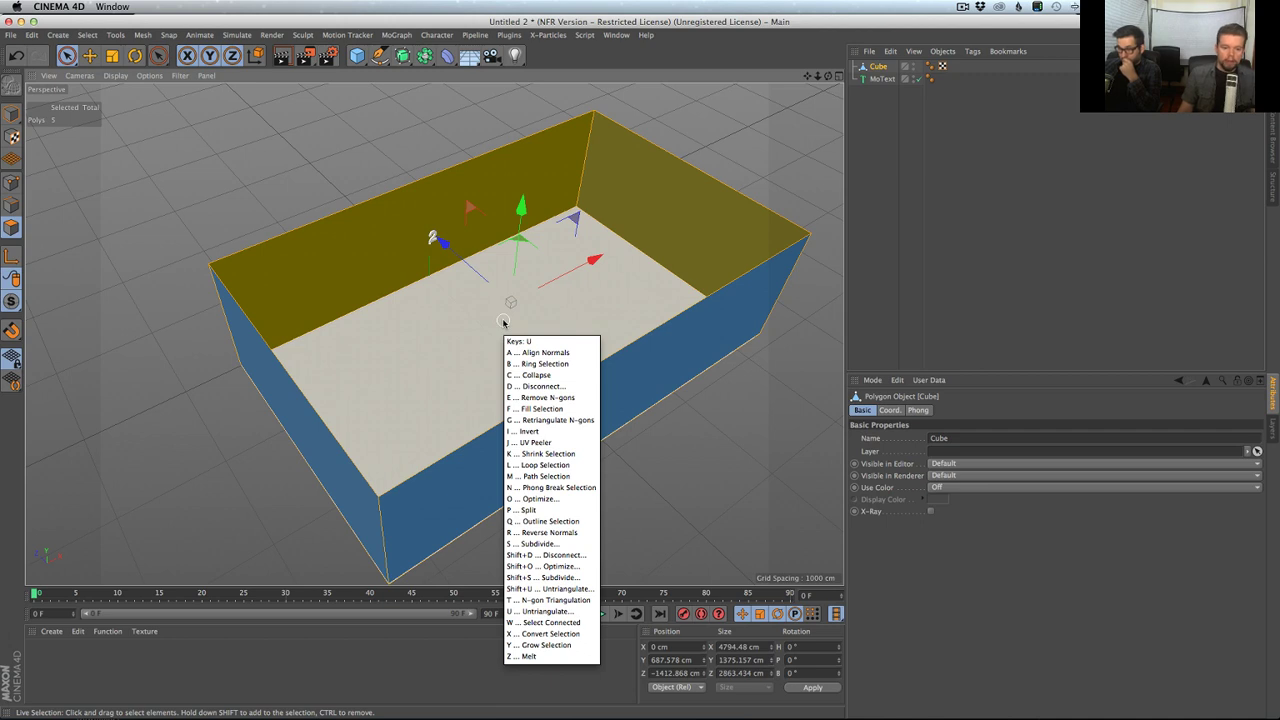
key("r")
key("u")
key("r")
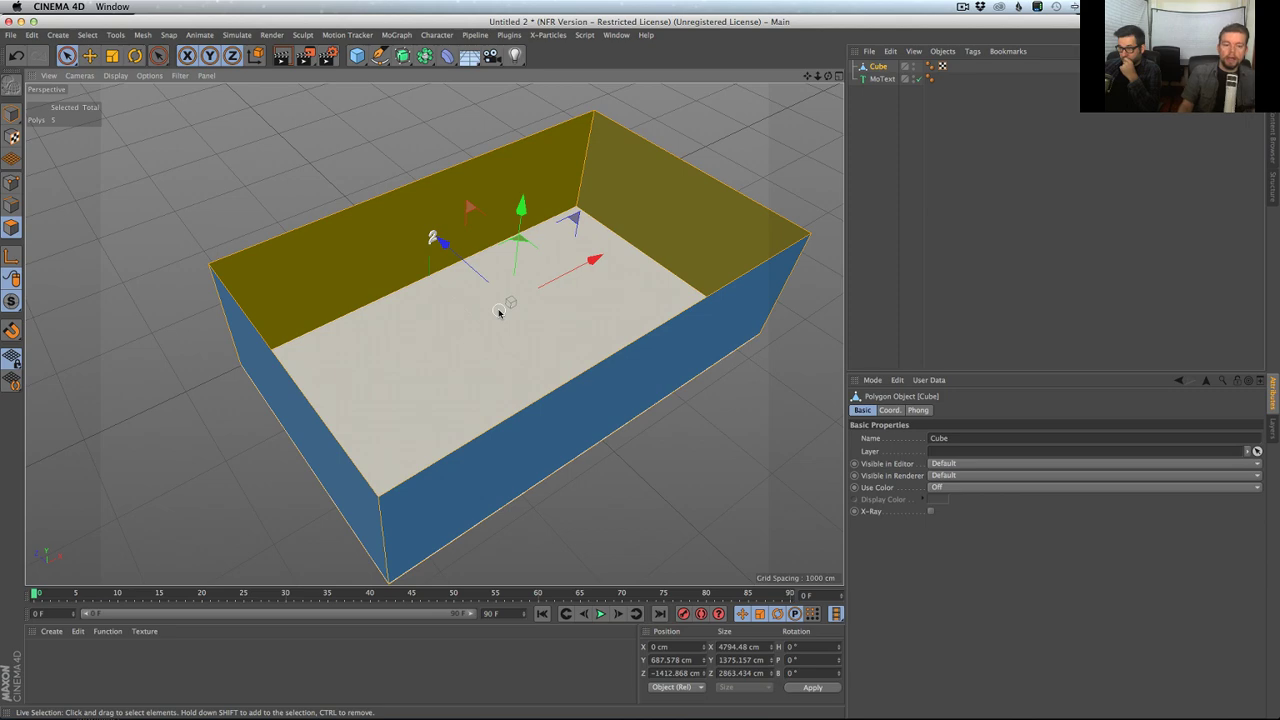
scroll(491, 296, "up", 3)
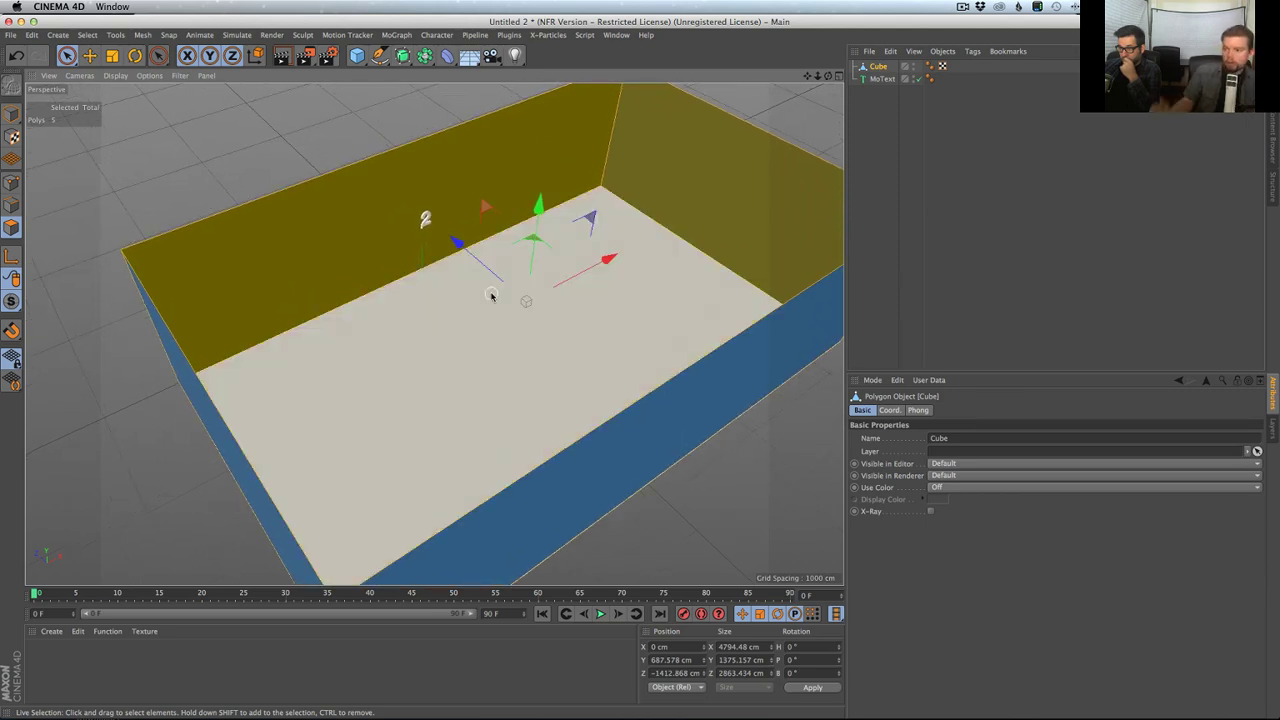
- Select the room's four top corner points and raise them along Y to about 2506 cm to make the walls taller
left_click_drag(491, 296, 547, 217, "alt")
scroll(432, 260, "up", 3)
scroll(547, 217, "down", 3)
middle_click_drag(547, 217, 434, 334, "alt")
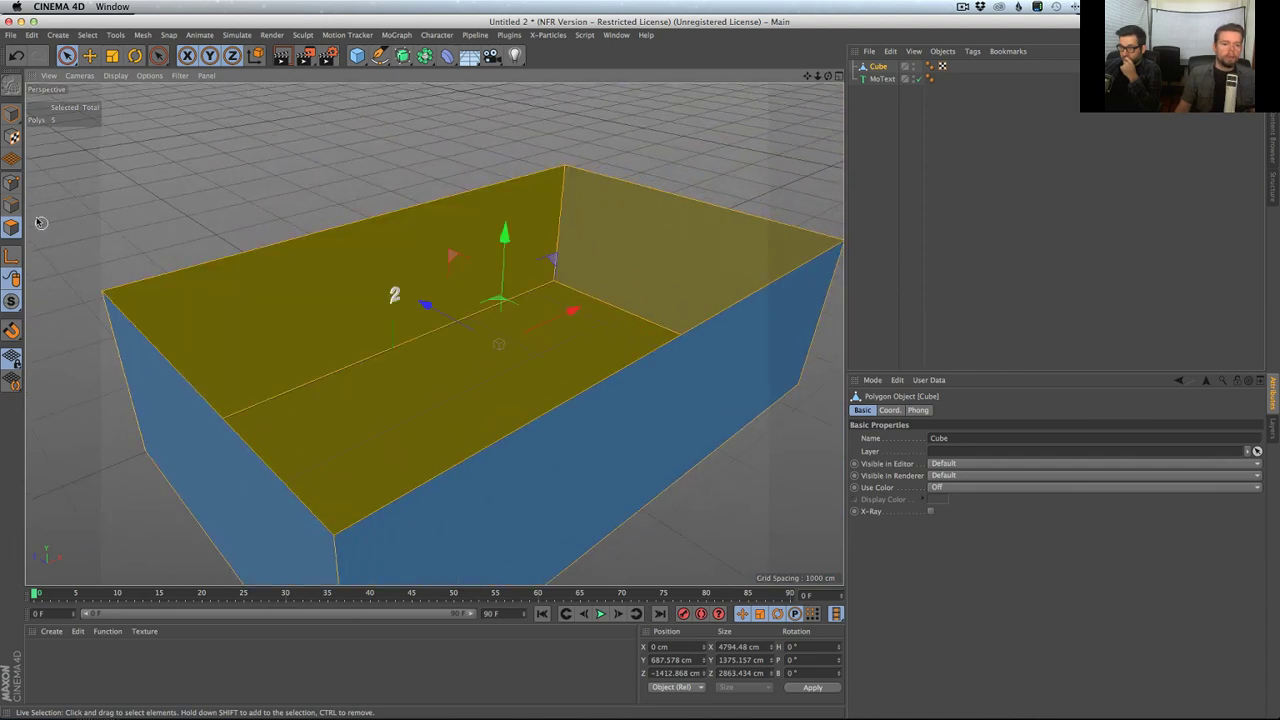
left_click(11, 182)
left_click(105, 290)
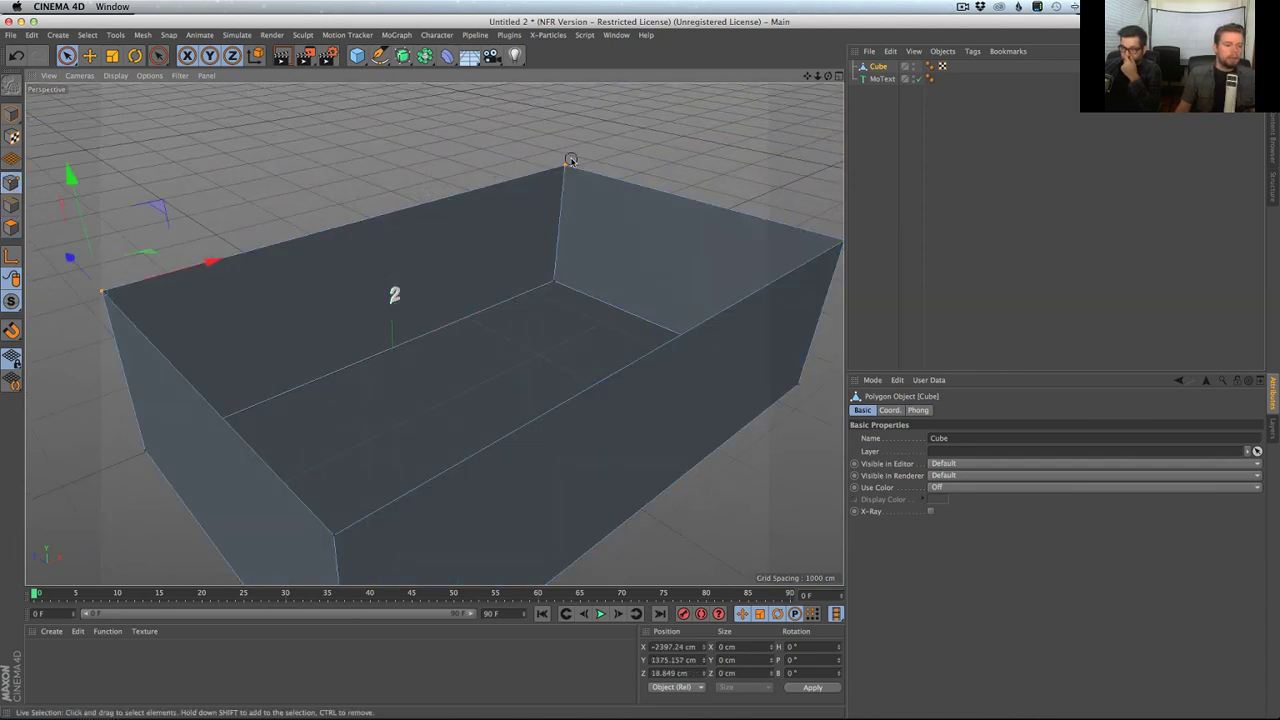
scroll(818, 263, "down", 3)
left_click(839, 246, "shift")
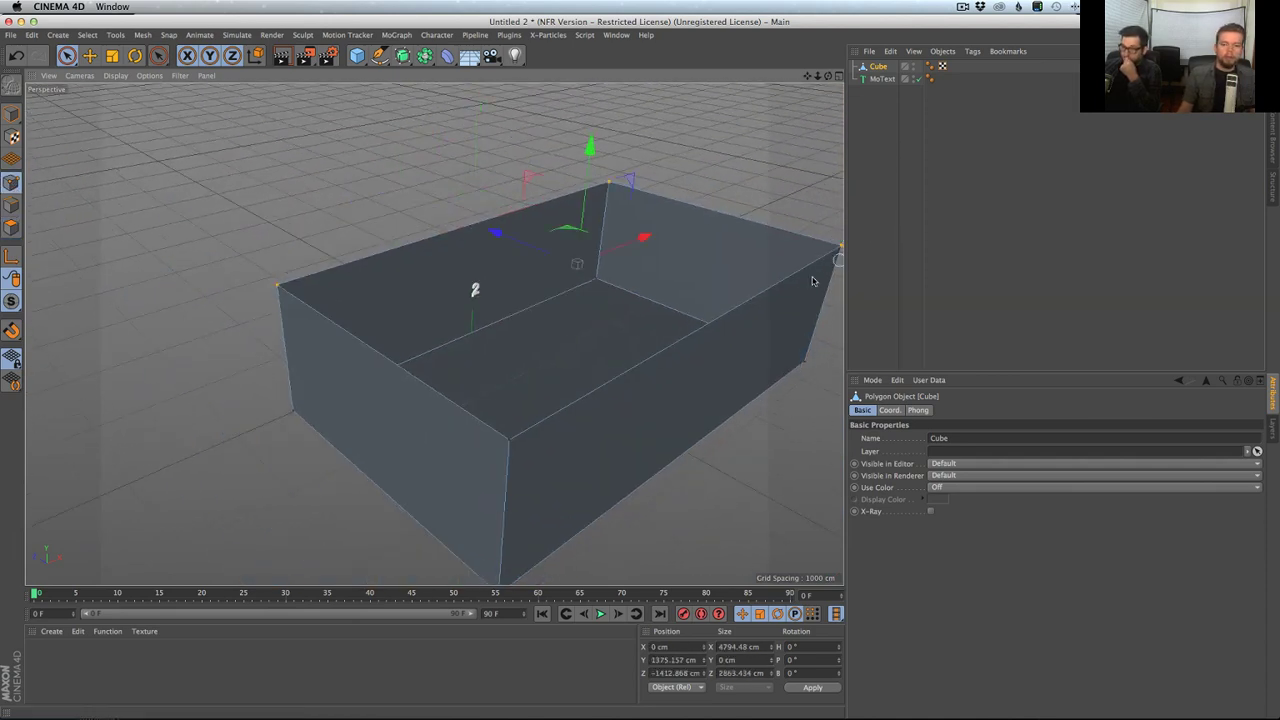
left_click_drag(583, 189, 590, 82)
middle_click_drag(591, 218, 509, 349, "alt")
- Add a Display tag to the room cube and override its shading mode with Lines
left_click(879, 80)
key("e")
left_click_drag(422, 327, 398, 343)
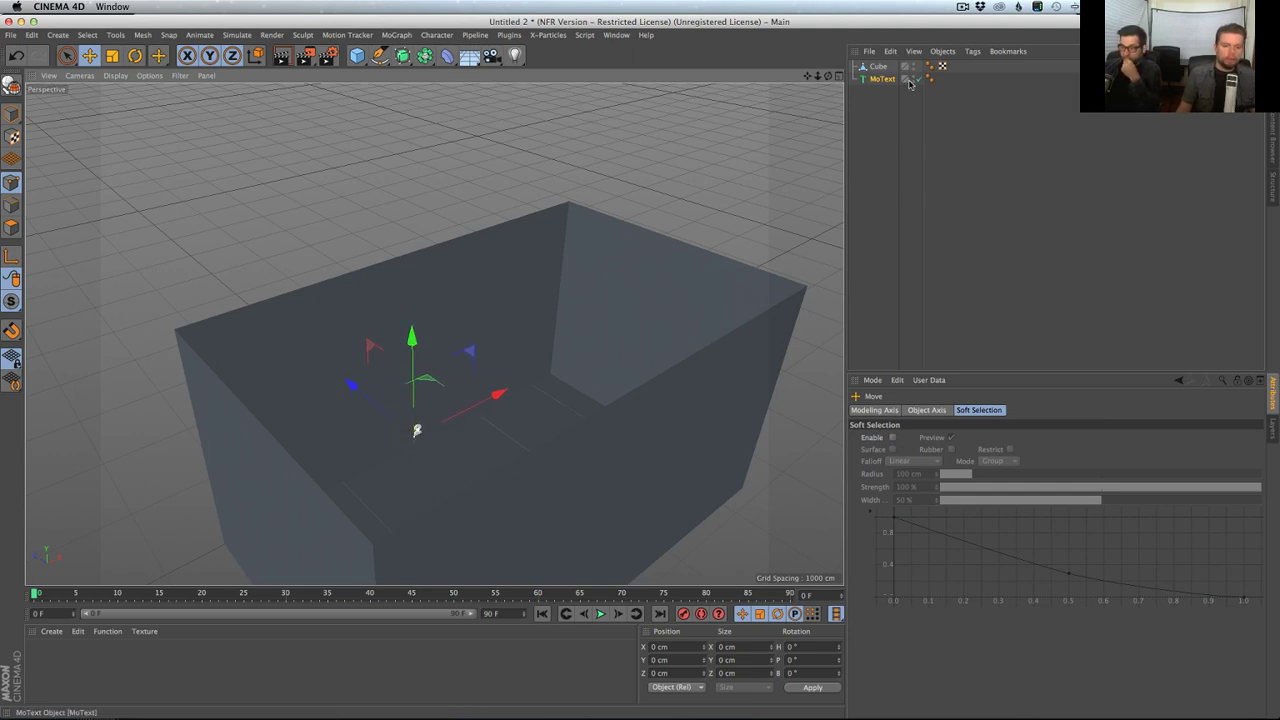
left_click(881, 67)
right_click(880, 70)
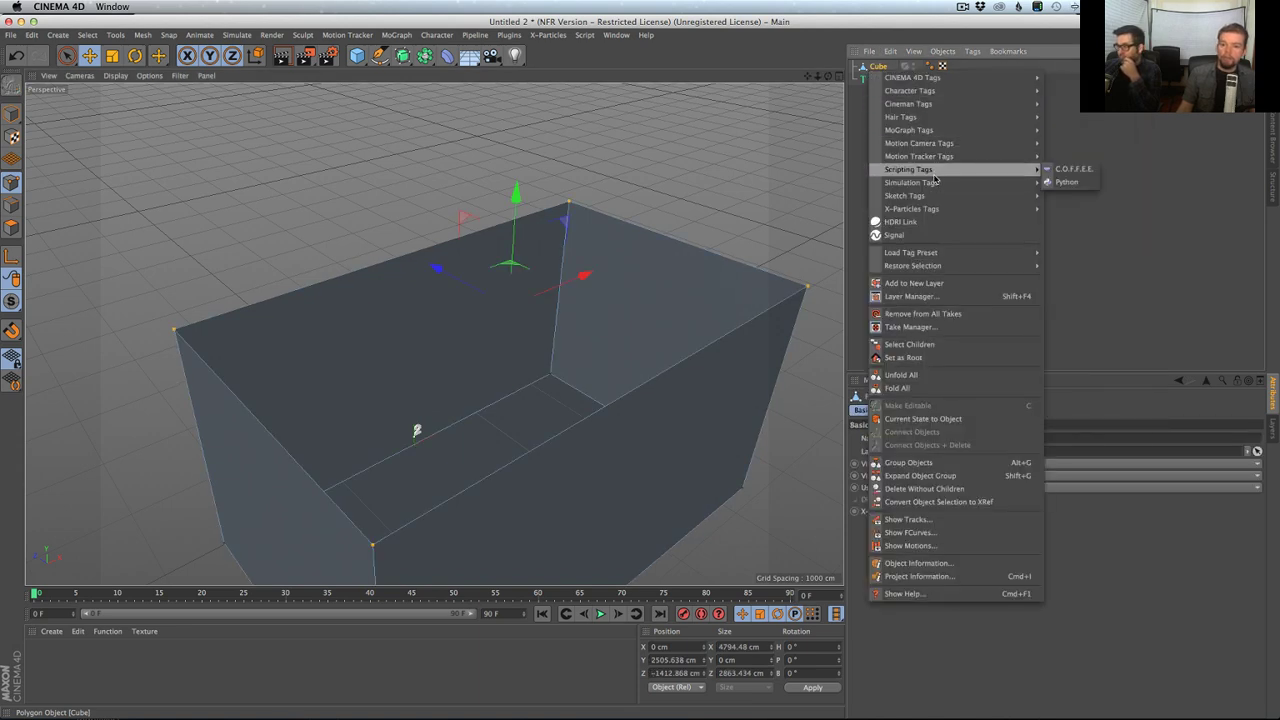
mouse_move(935, 182)
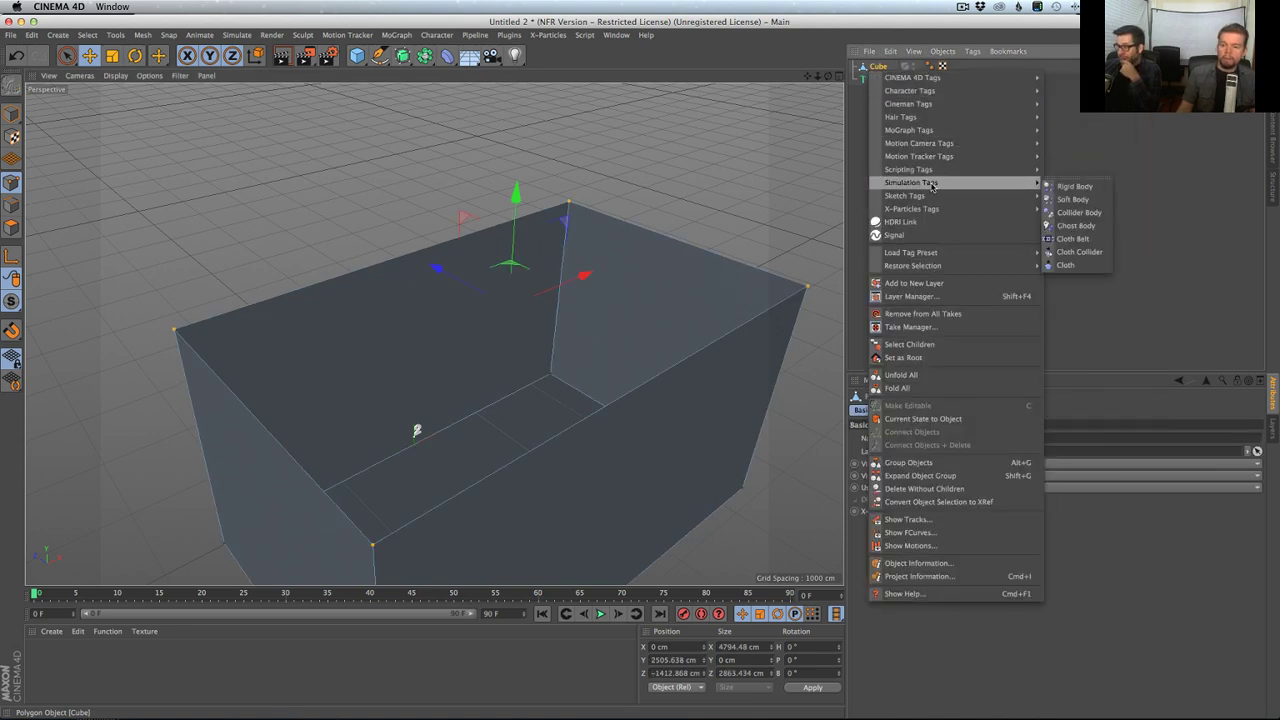
mouse_move(930, 77)
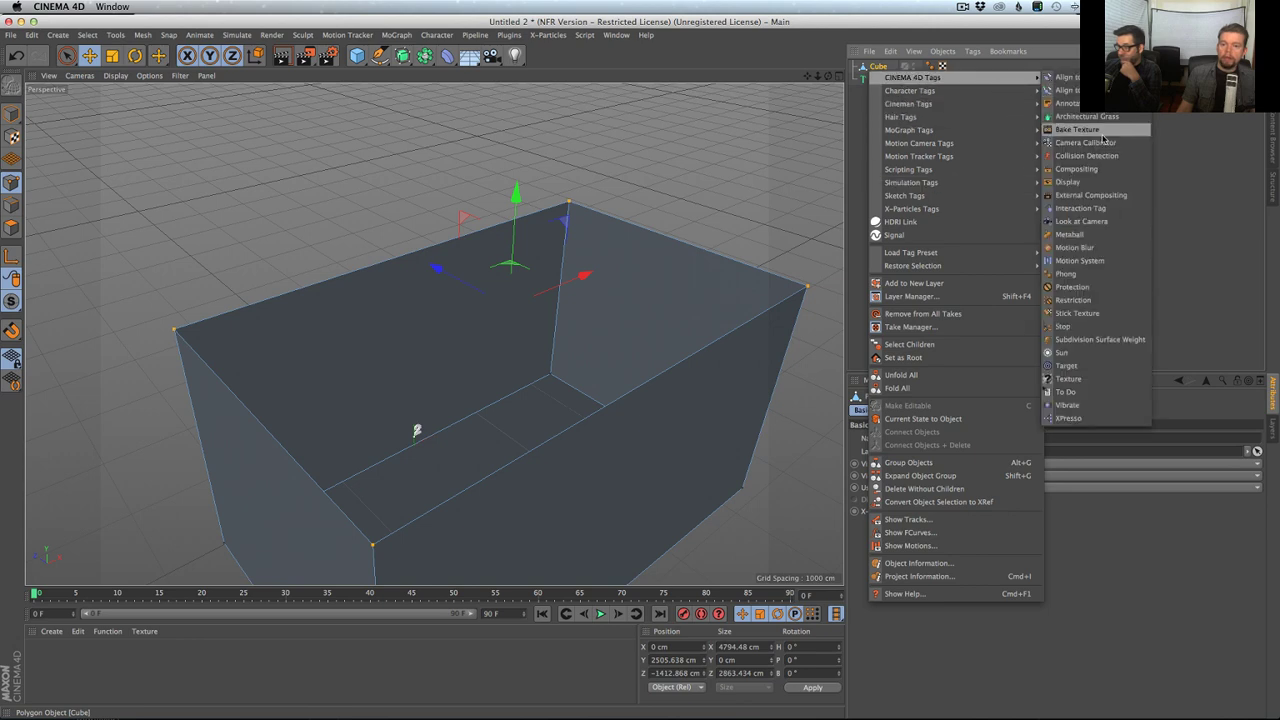
left_click(1070, 182)
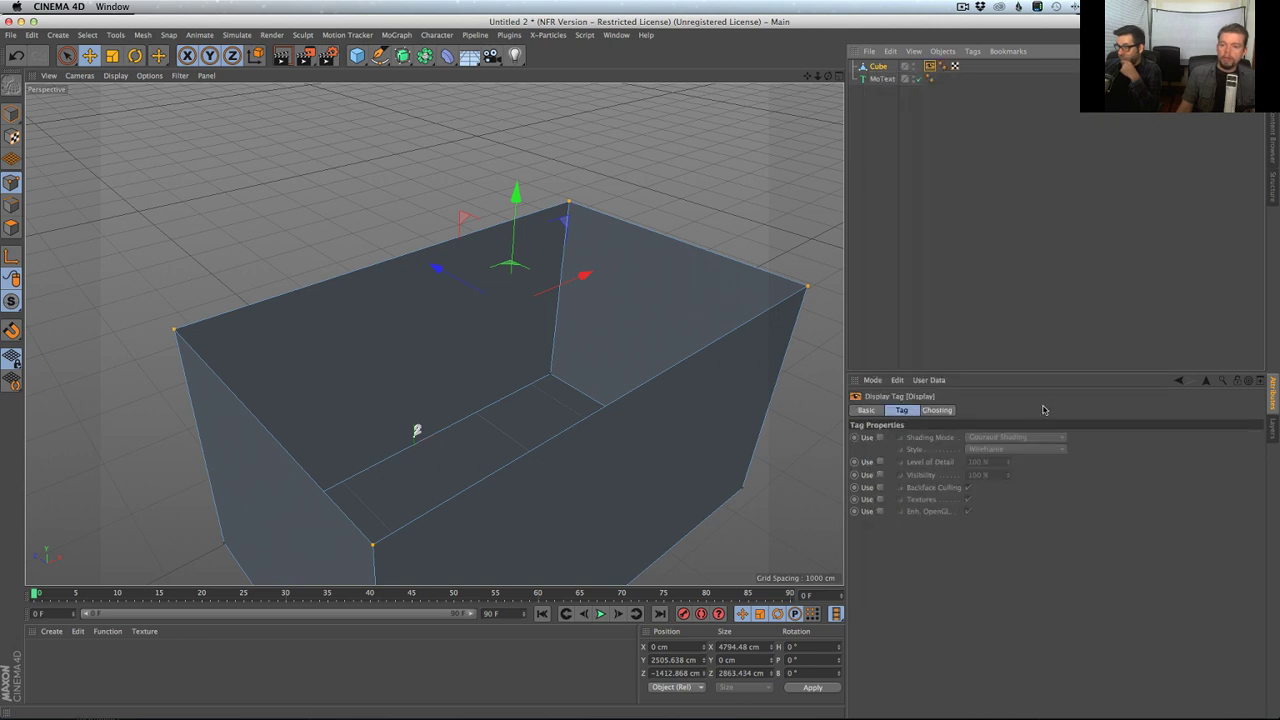
left_click(880, 438)
left_click(1012, 437)
left_click(992, 544)
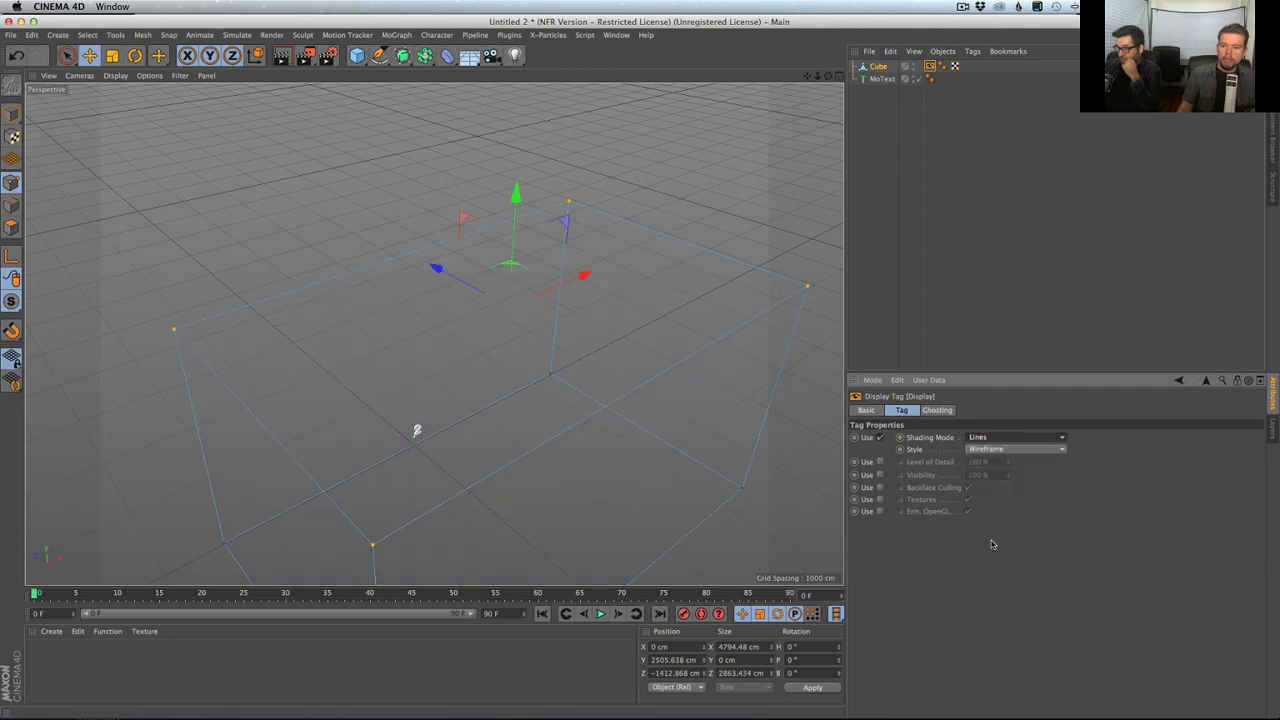
left_click(984, 313)
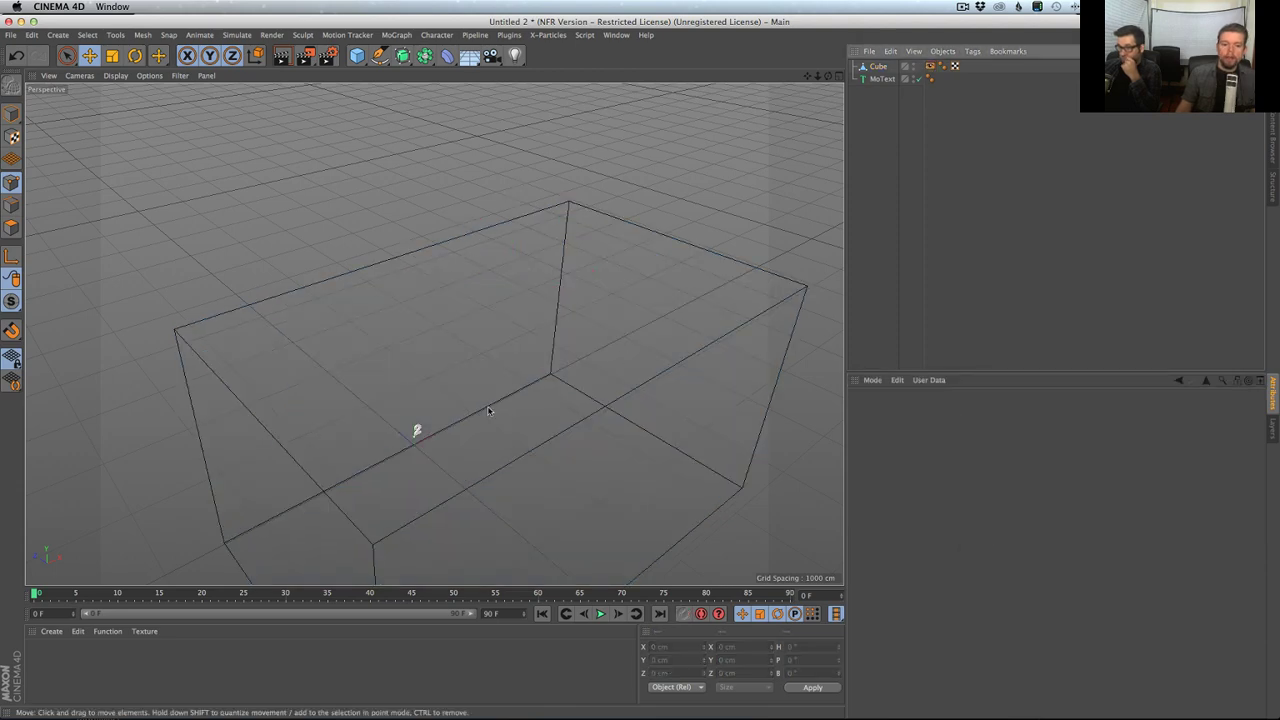
- Render a preview of the view and examine the number 2 up close from the front
mouse_move(489, 410)
left_mouse_down("alt")
mouse_move(534, 366)
mouse_move(486, 406)
mouse_move(494, 428)
mouse_move(508, 357)
mouse_move(430, 335)
mouse_move(407, 299)
left_mouse_up("alt")
scroll(516, 426, "up", 1)
key("ctrl+r")
left_click_drag(437, 347, 421, 342, "alt")
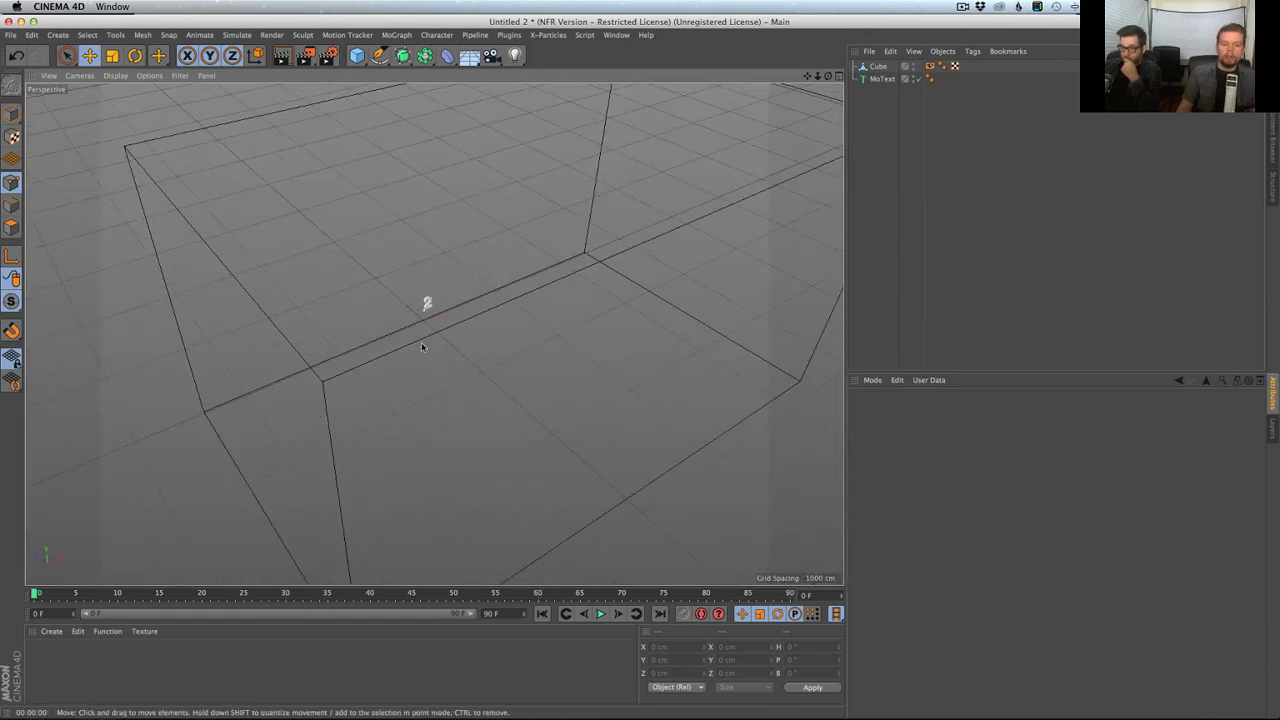
right_click_drag(421, 342, 604, 281, "alt")
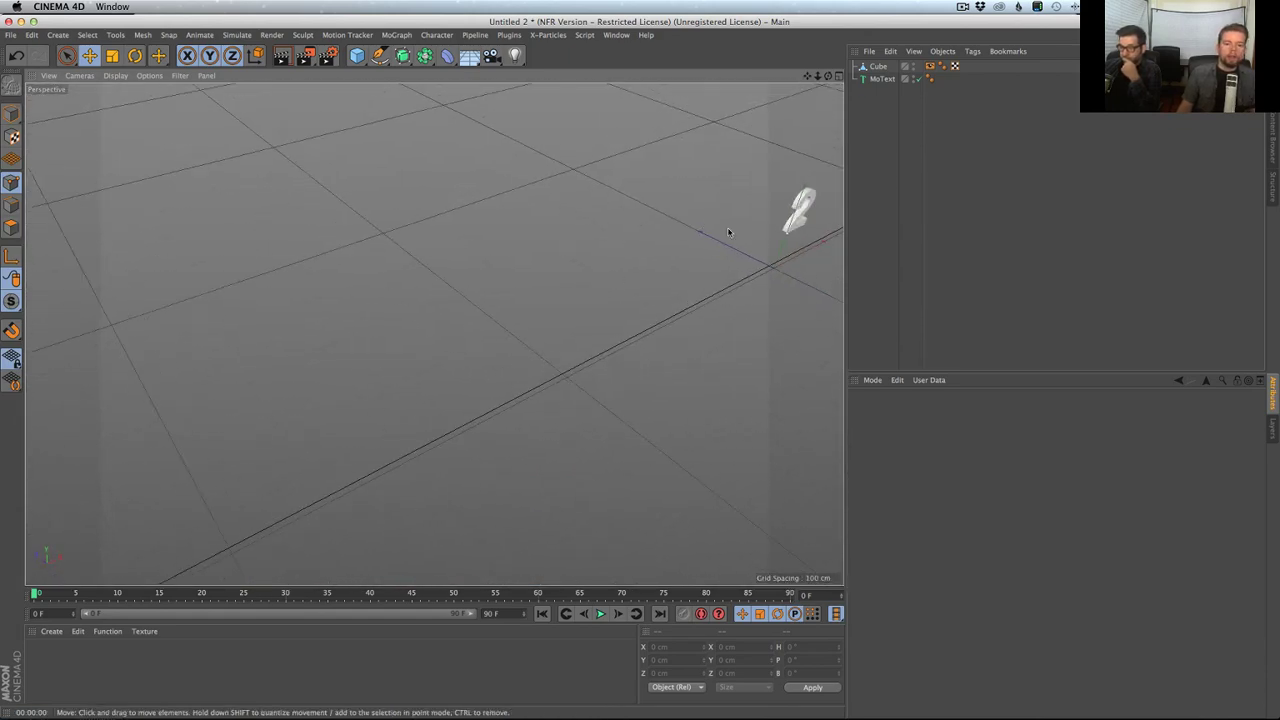
middle_click_drag(729, 231, 503, 280, "alt")
right_click_drag(503, 280, 640, 258, "alt")
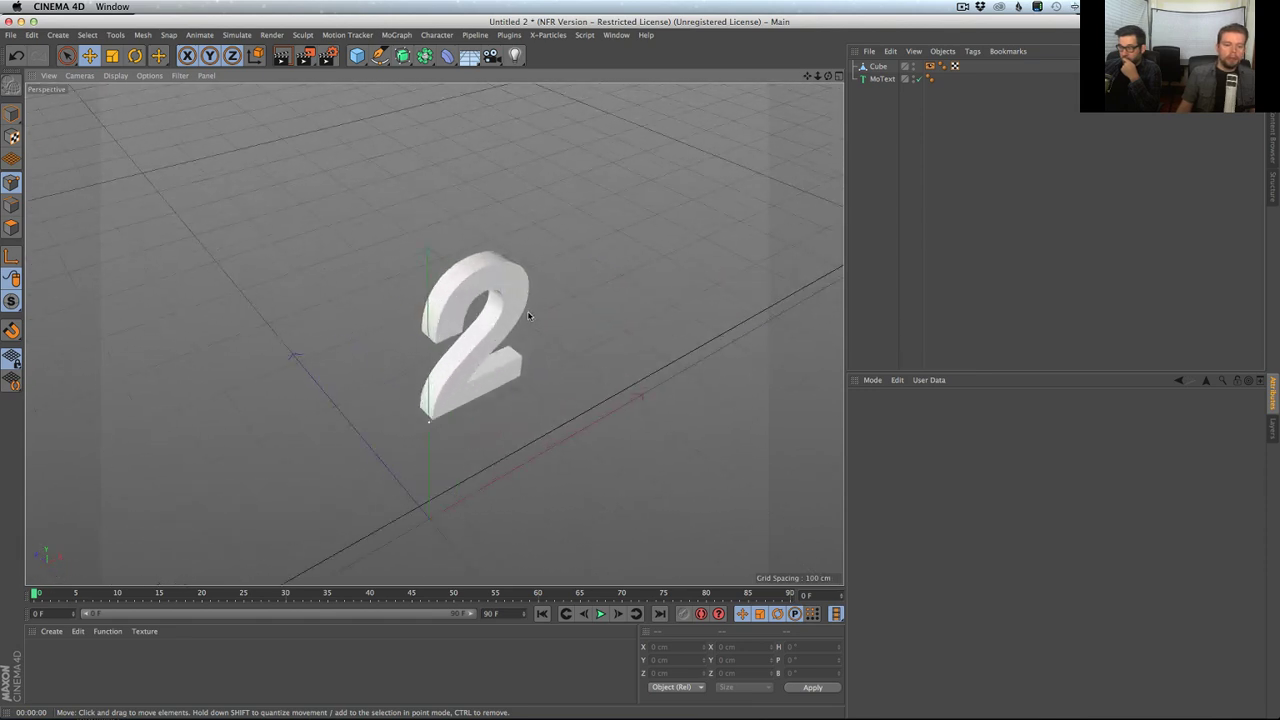
left_click_drag(529, 314, 499, 256, "alt")
right_click_drag(496, 316, 526, 309, "alt")
middle_click_drag(515, 319, 511, 291, "alt")
left_click_drag(511, 291, 502, 308, "alt")
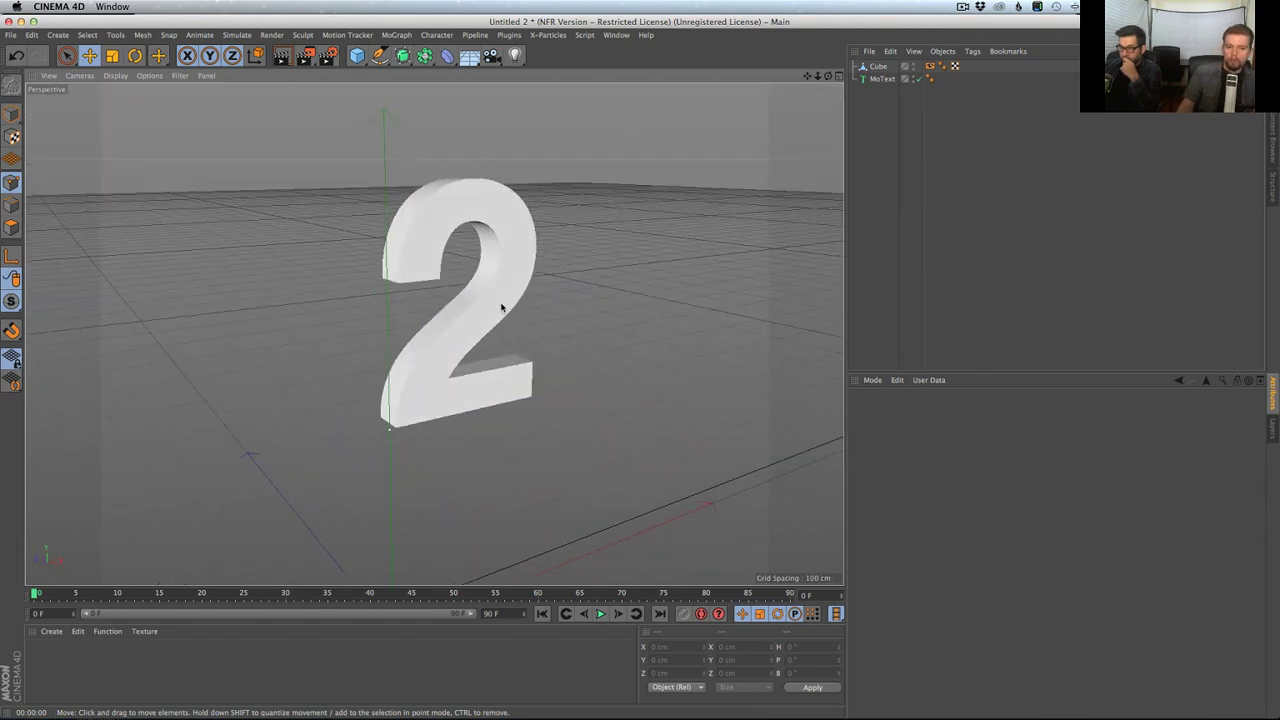
- Create a new material and load a Gradient shader into its Color texture
left_click(880, 78)
double_click(131, 653)
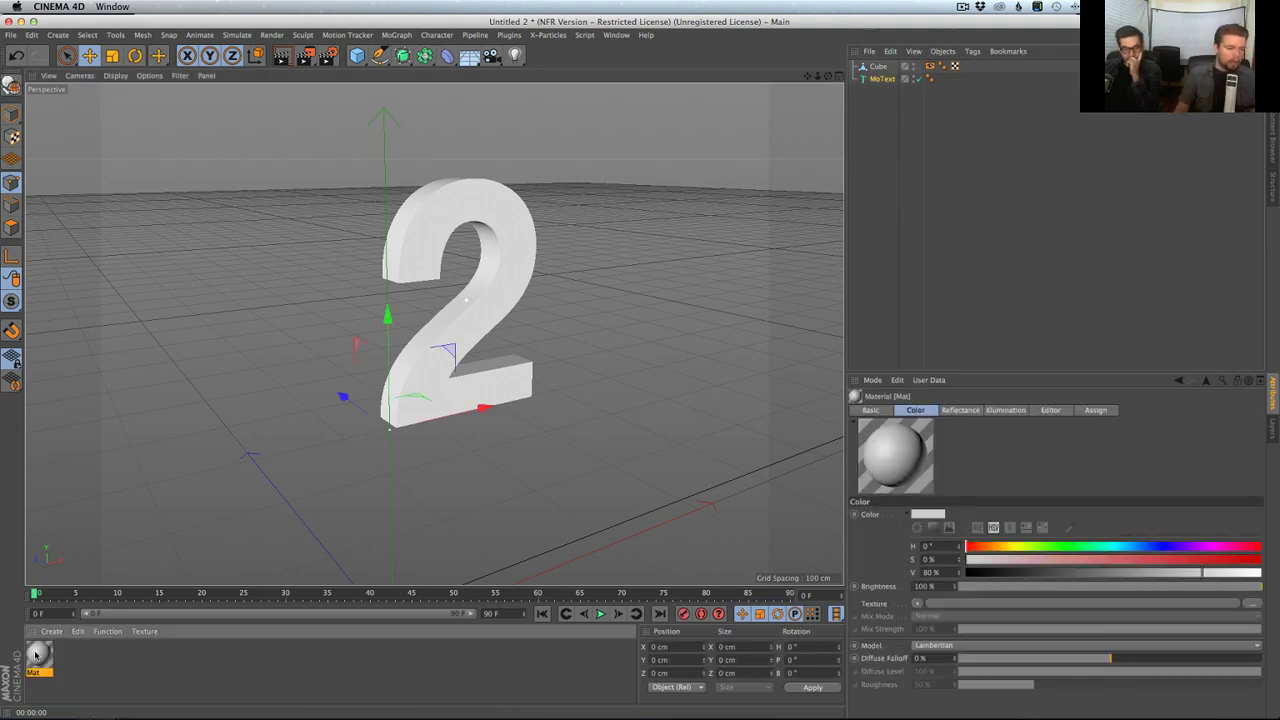
double_click(38, 656)
left_click_drag(409, 103, 788, 218)
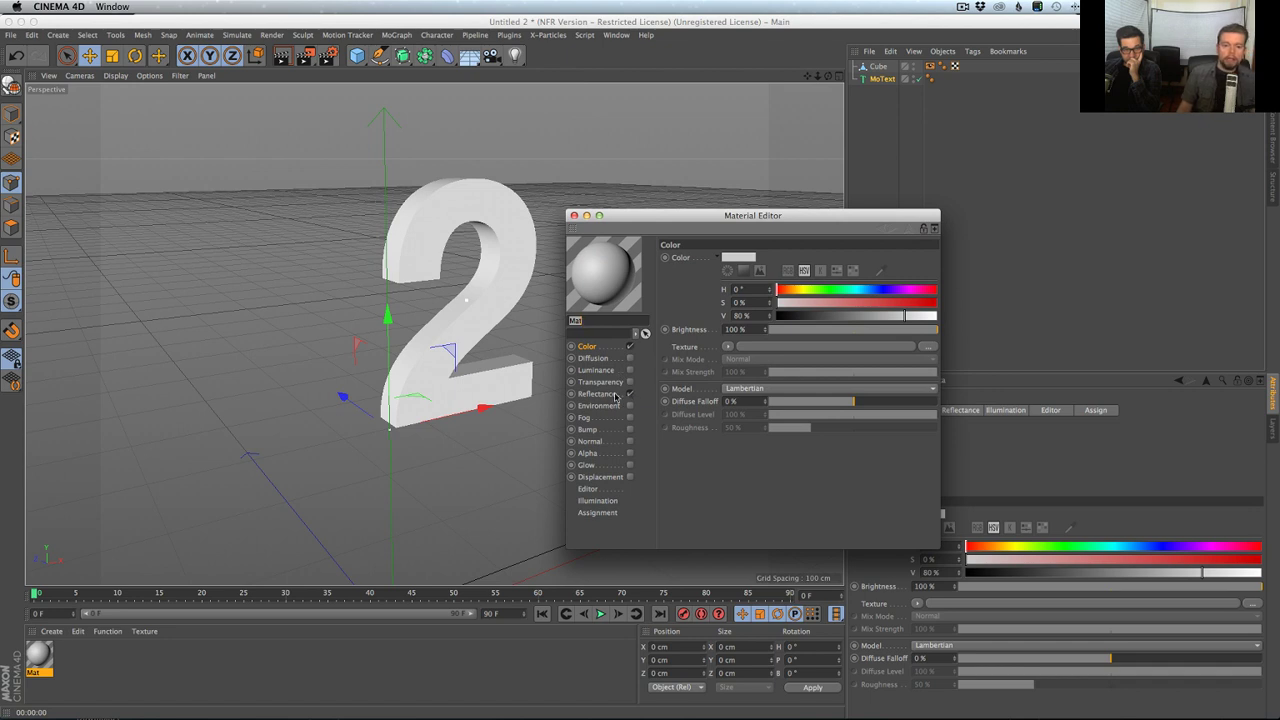
left_click(735, 346)
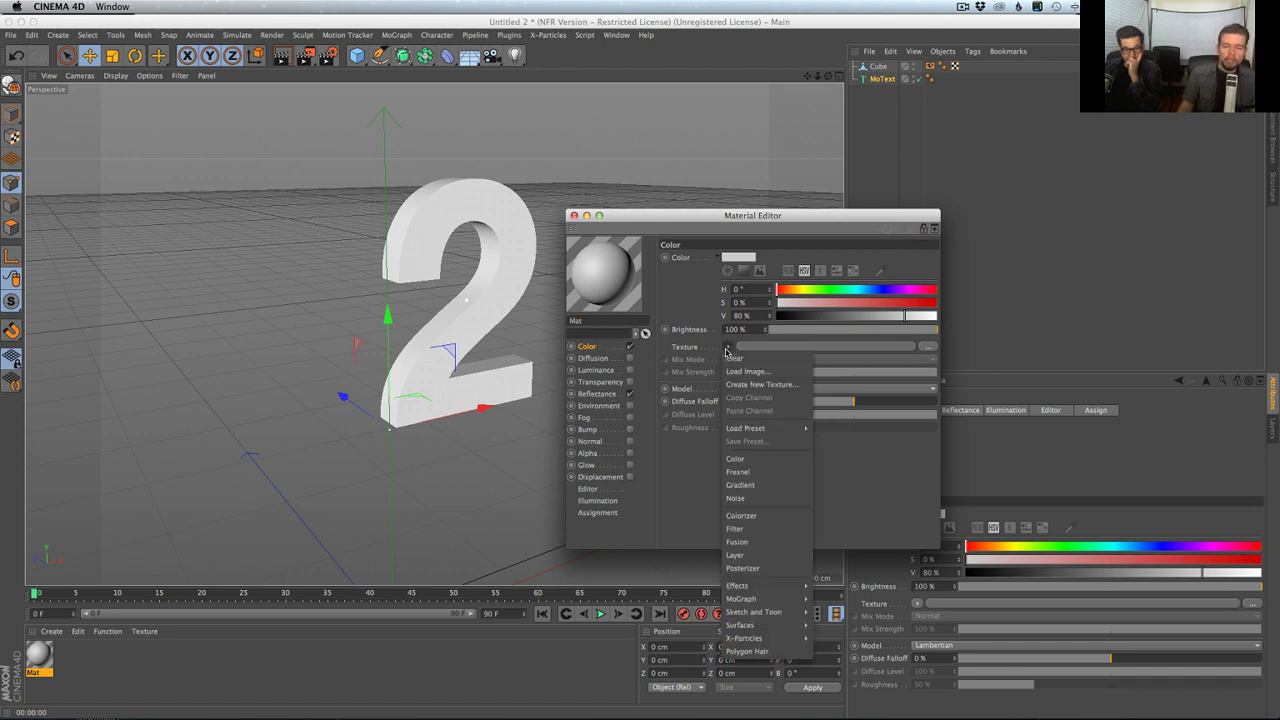
left_click(767, 490)
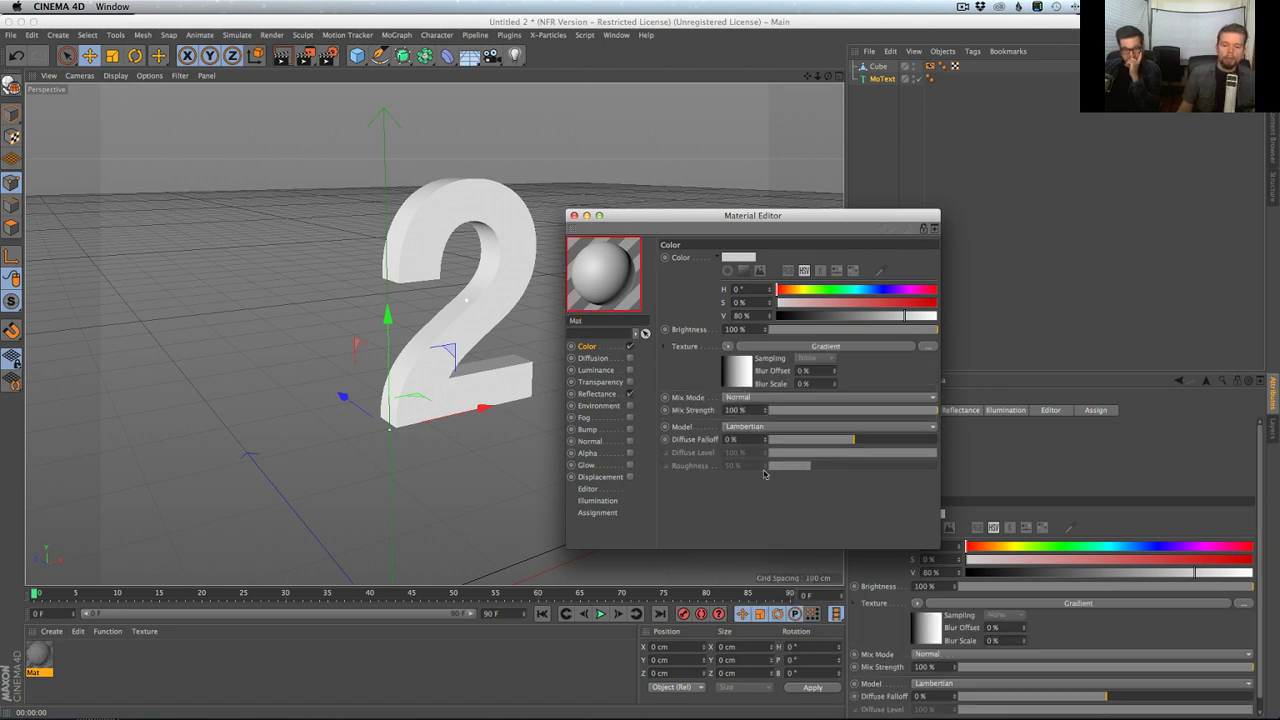
- Set the gradient shader's knot interpolation to Linear and close the material's settings
left_click(738, 374)
left_click(709, 346)
left_click(795, 364)
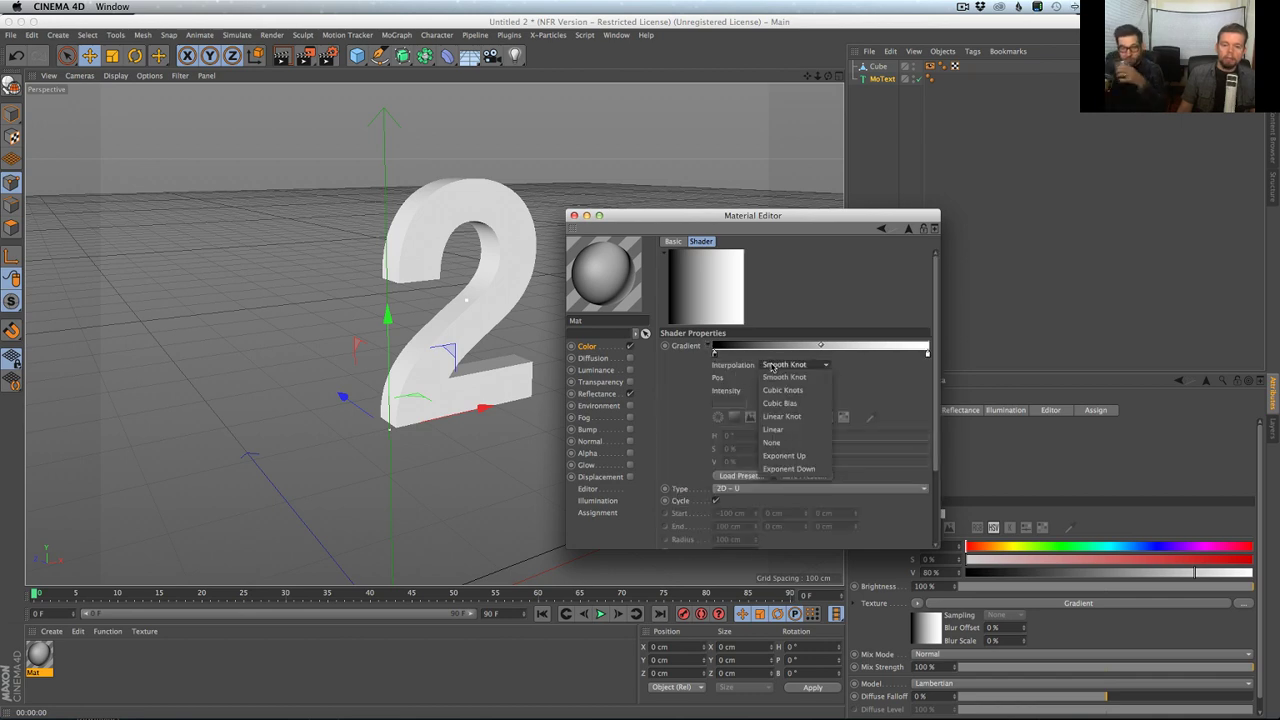
left_click(785, 429)
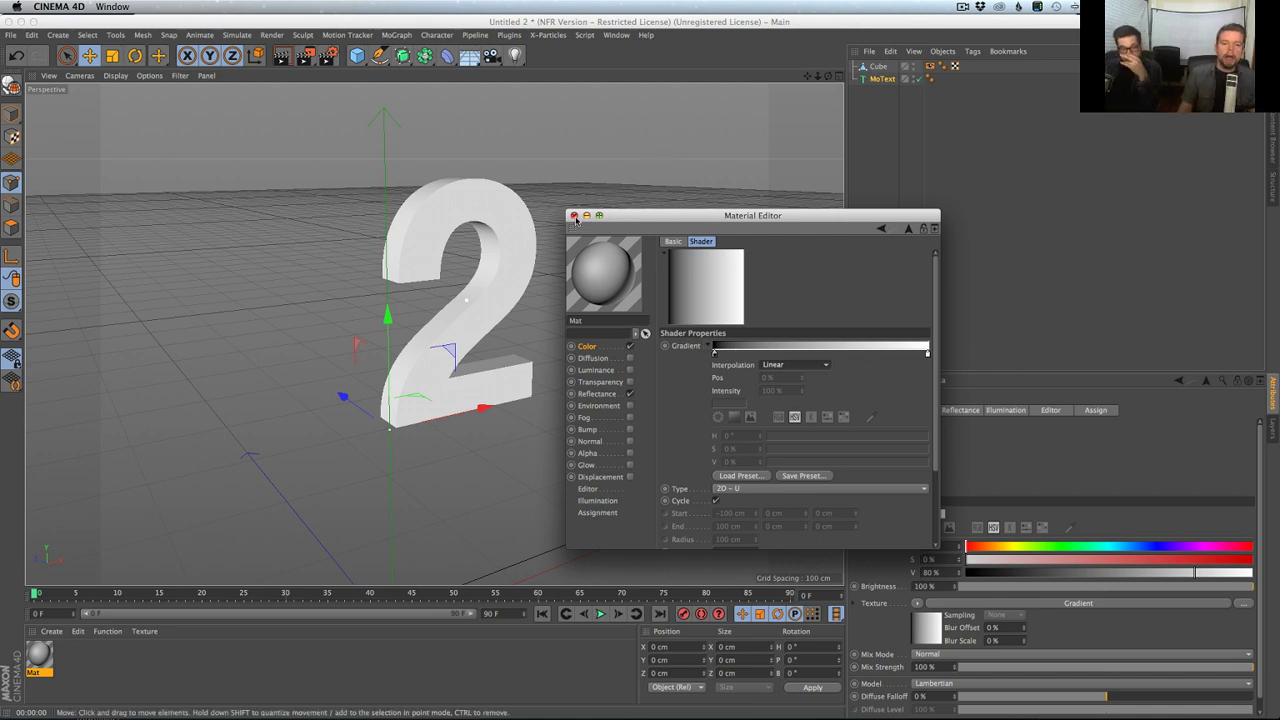
left_click(573, 216)
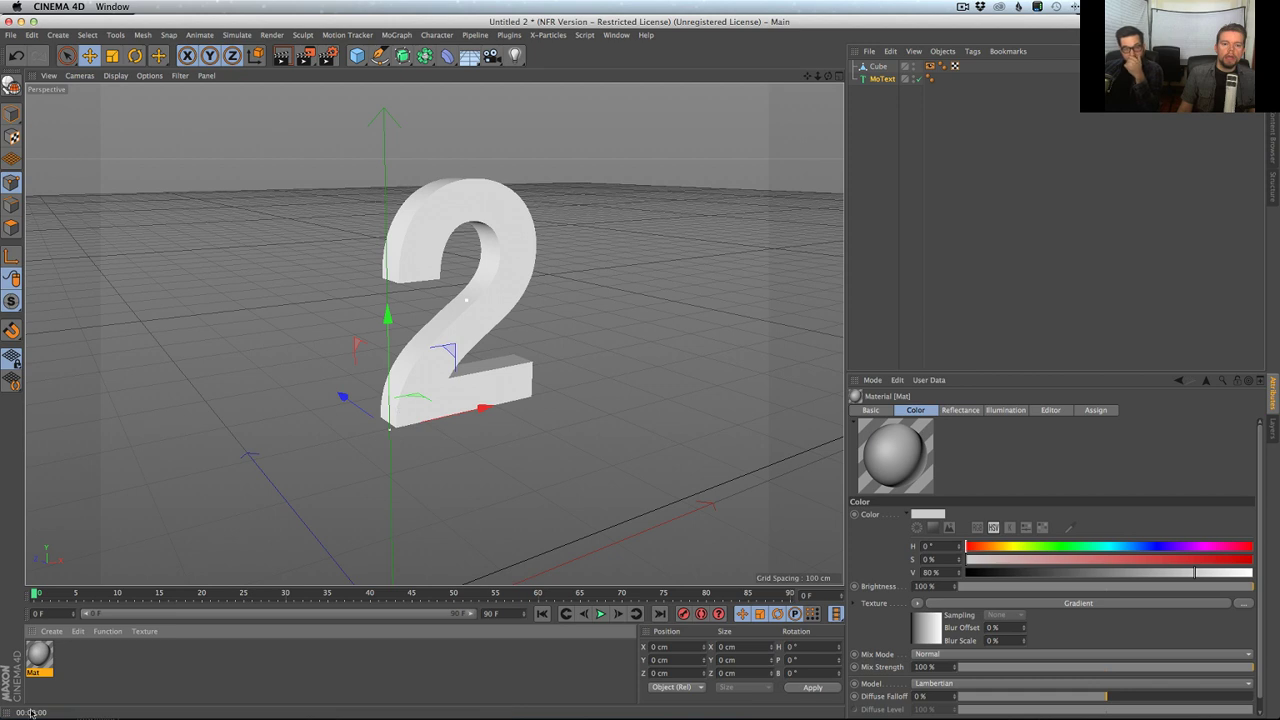
- Apply the gradient material to the MoText object and set its texture projection to Flat
left_click_drag(876, 82, 878, 80)
left_click(895, 80)
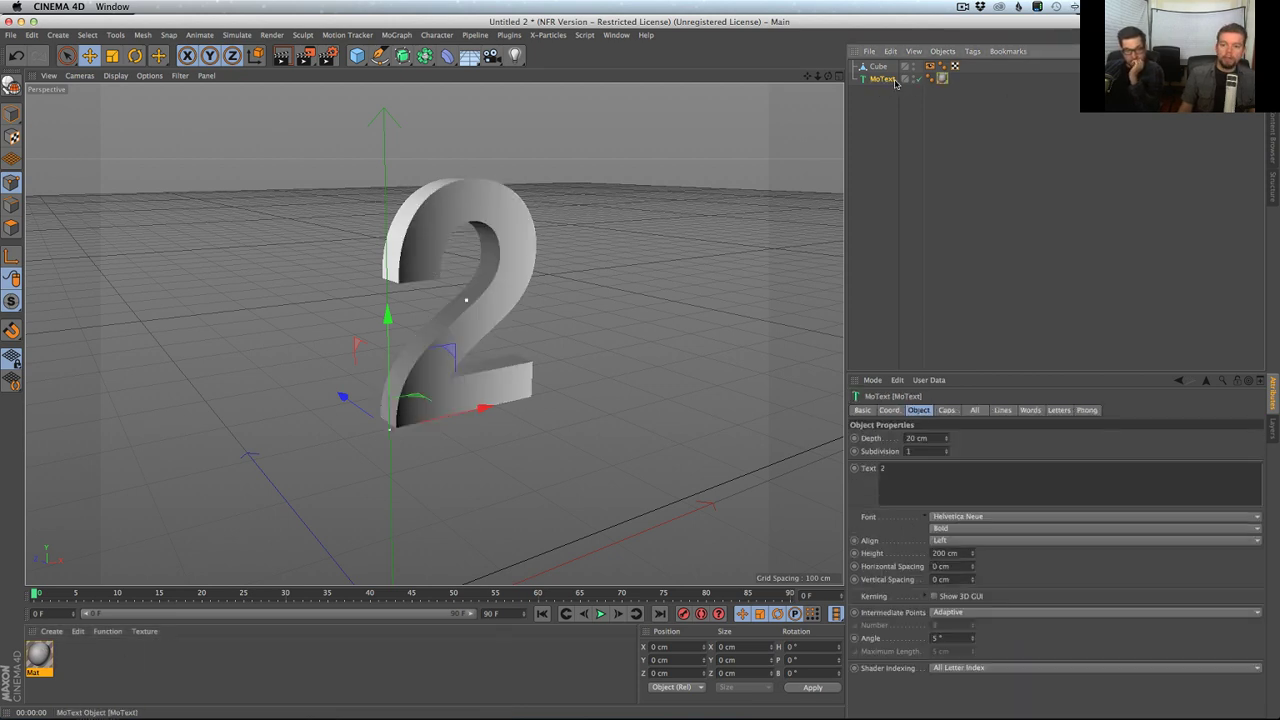
left_click(941, 80)
left_click(959, 465)
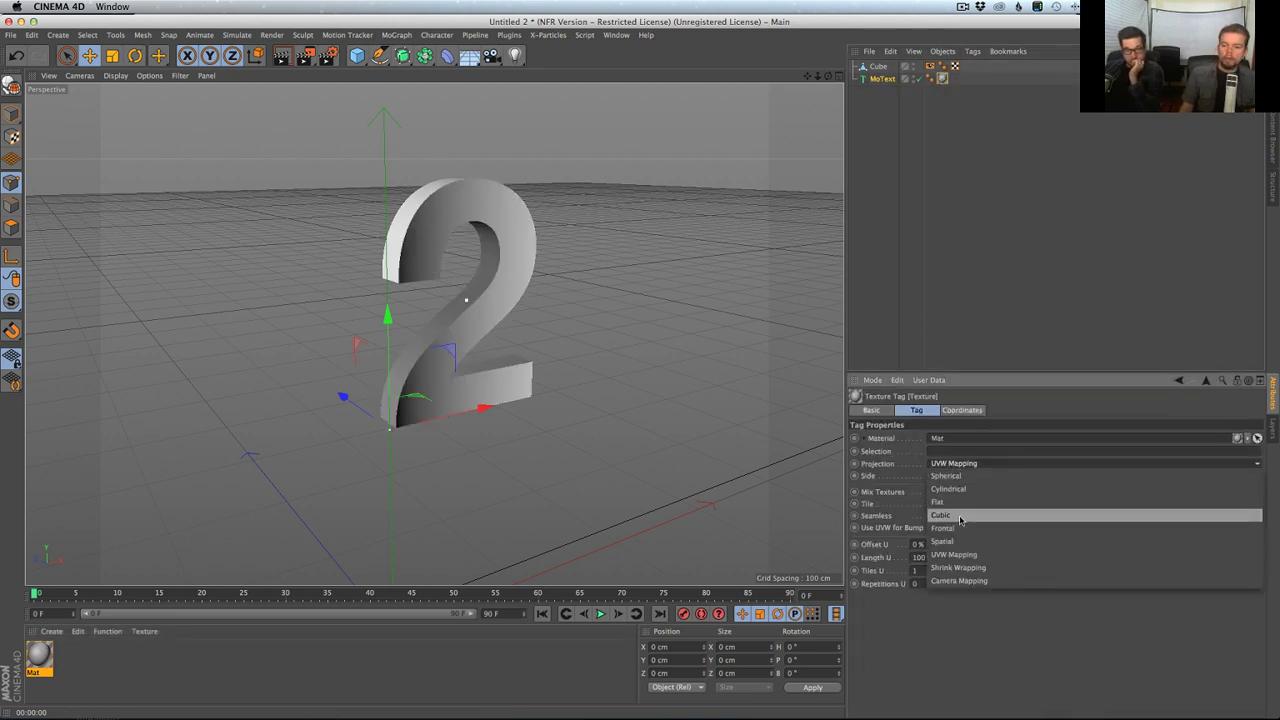
left_click(957, 502)
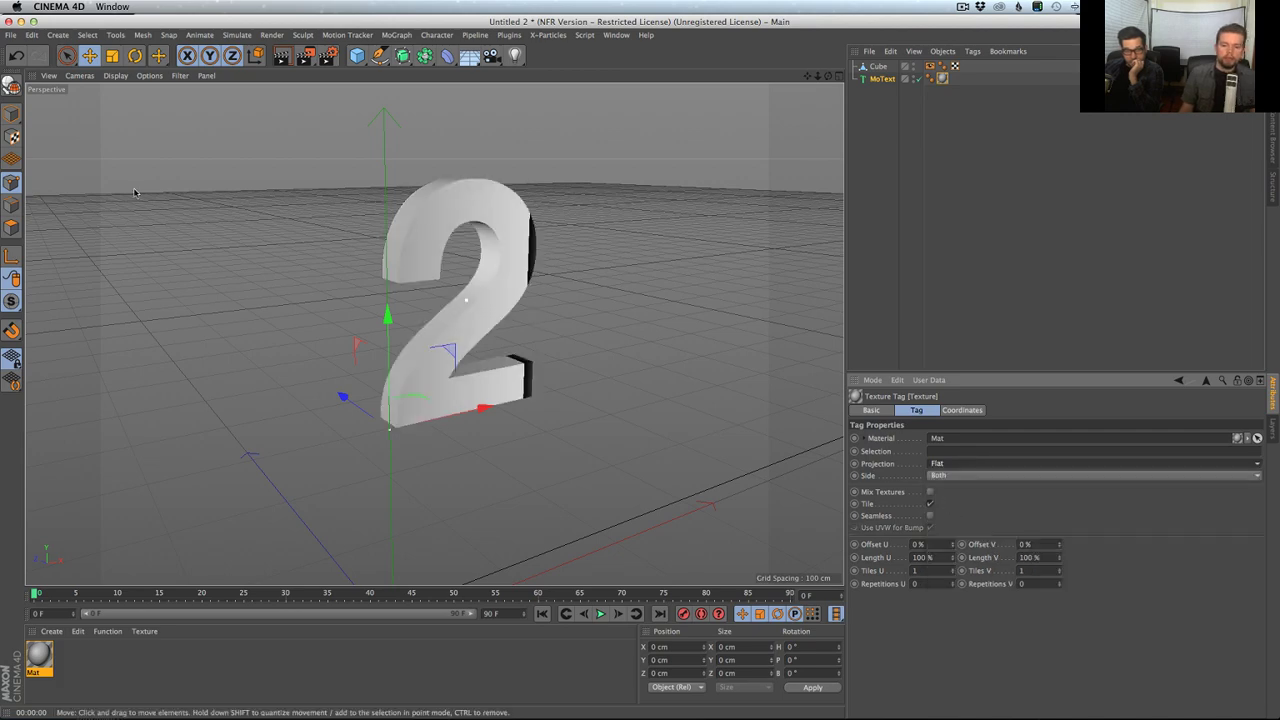
- Enable texture and axis editing, and move the flat projection over the number 2 at about X 63 cm, Y 67 cm, scaled to about 77 cm
left_click(12, 135)
left_click_drag(100, 283, 171, 211, "alt")
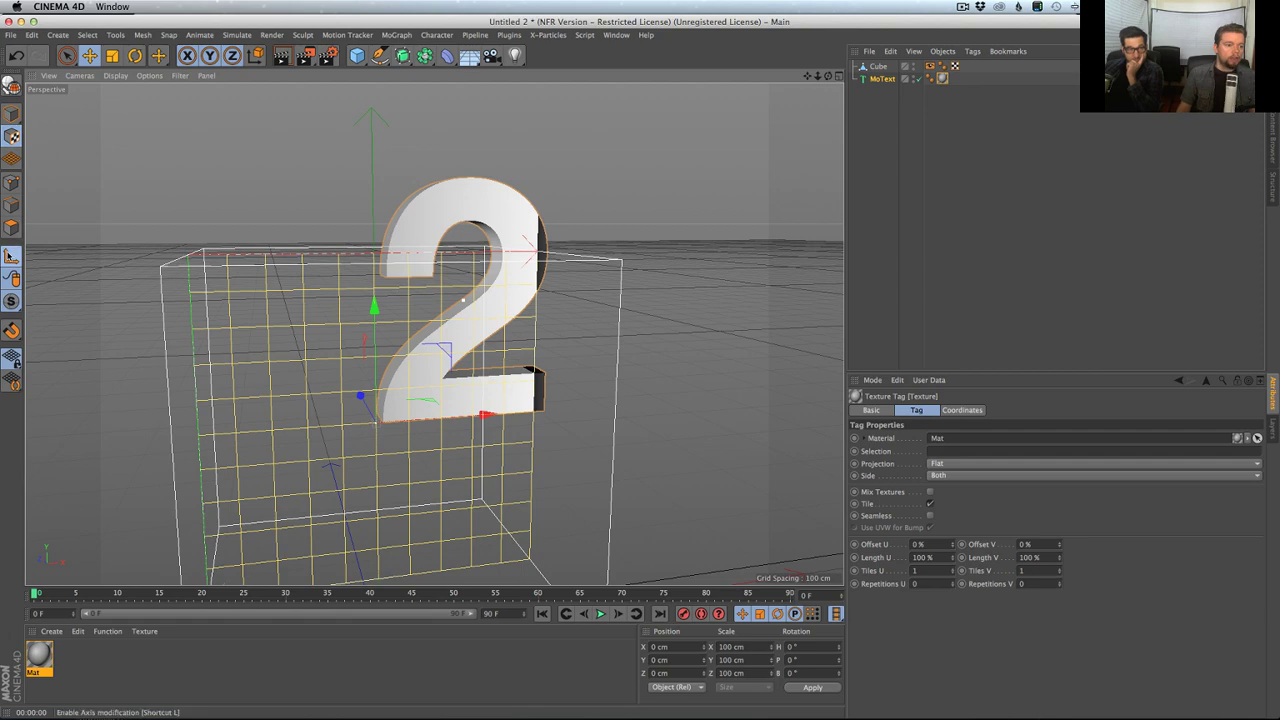
left_click(10, 256)
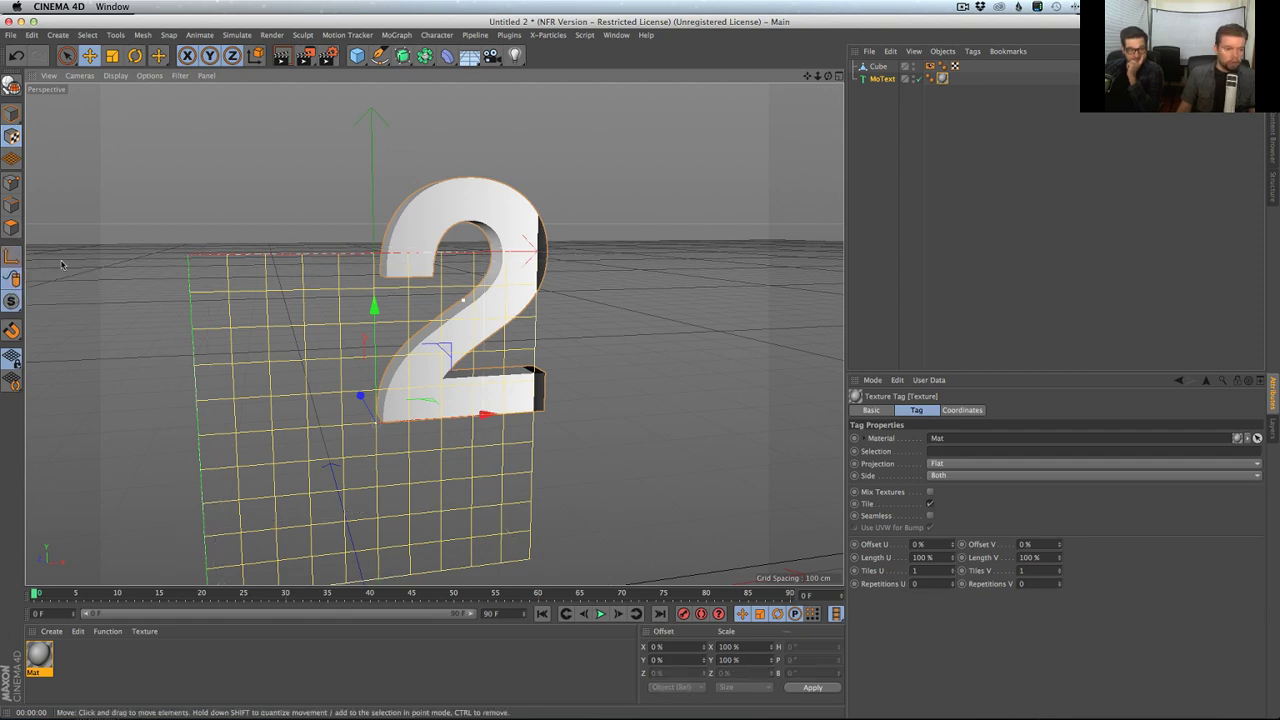
key("l")
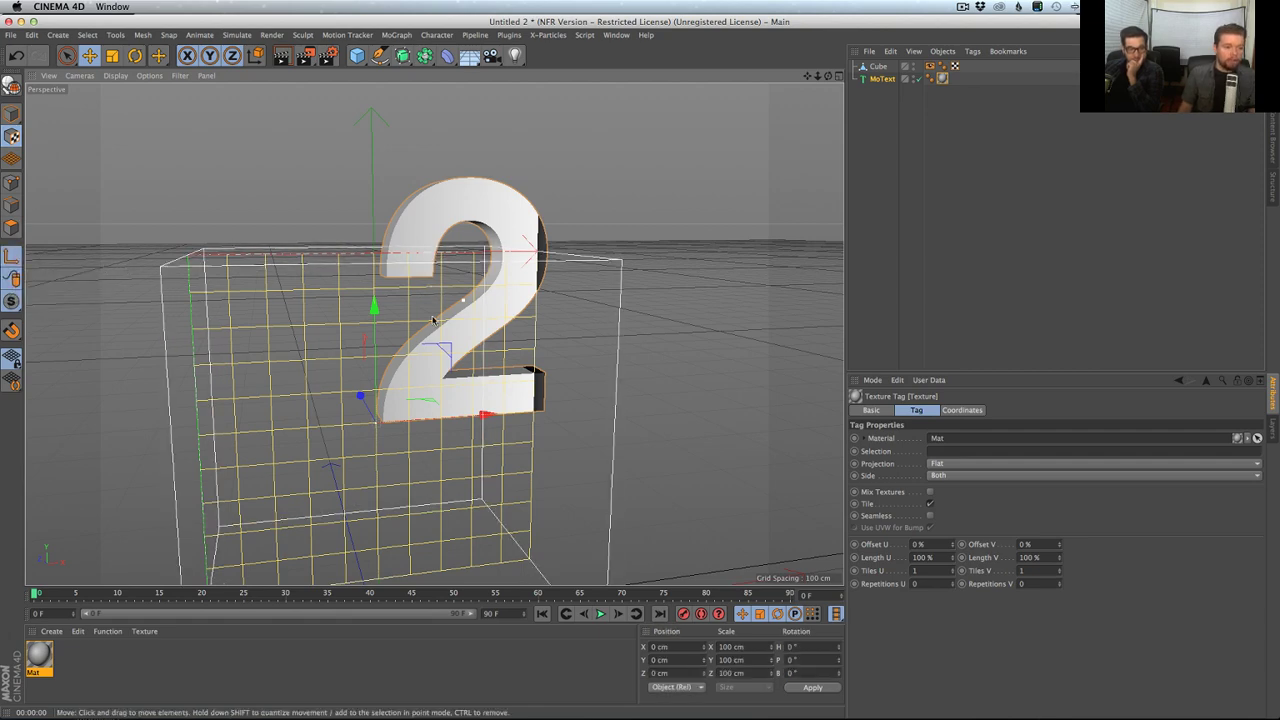
left_click_drag(433, 320, 509, 271)
key("t")
- In the front view, fit the texture projection to the number's height with a scale of about 71.8 cm and Y about 71.4 cm
middle_click(514, 283)
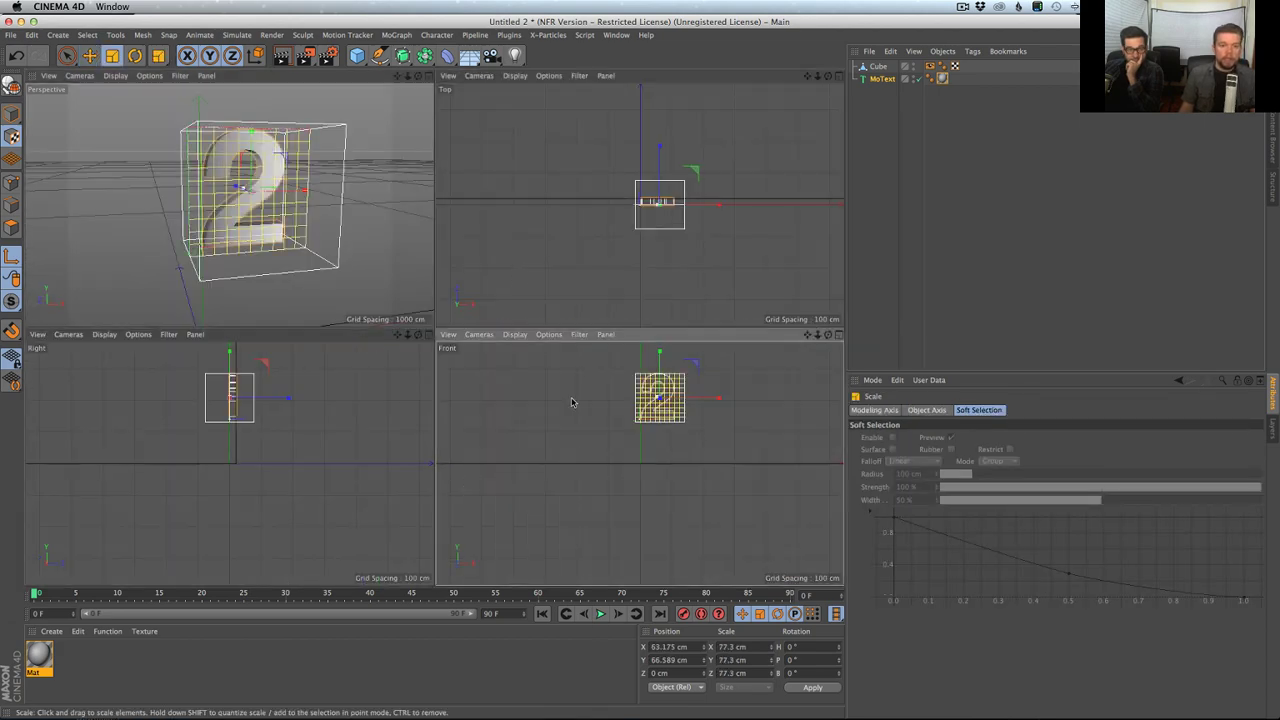
middle_click(571, 402)
middle_click_drag(546, 243, 542, 216, "alt")
right_click_drag(542, 216, 525, 225, "alt")
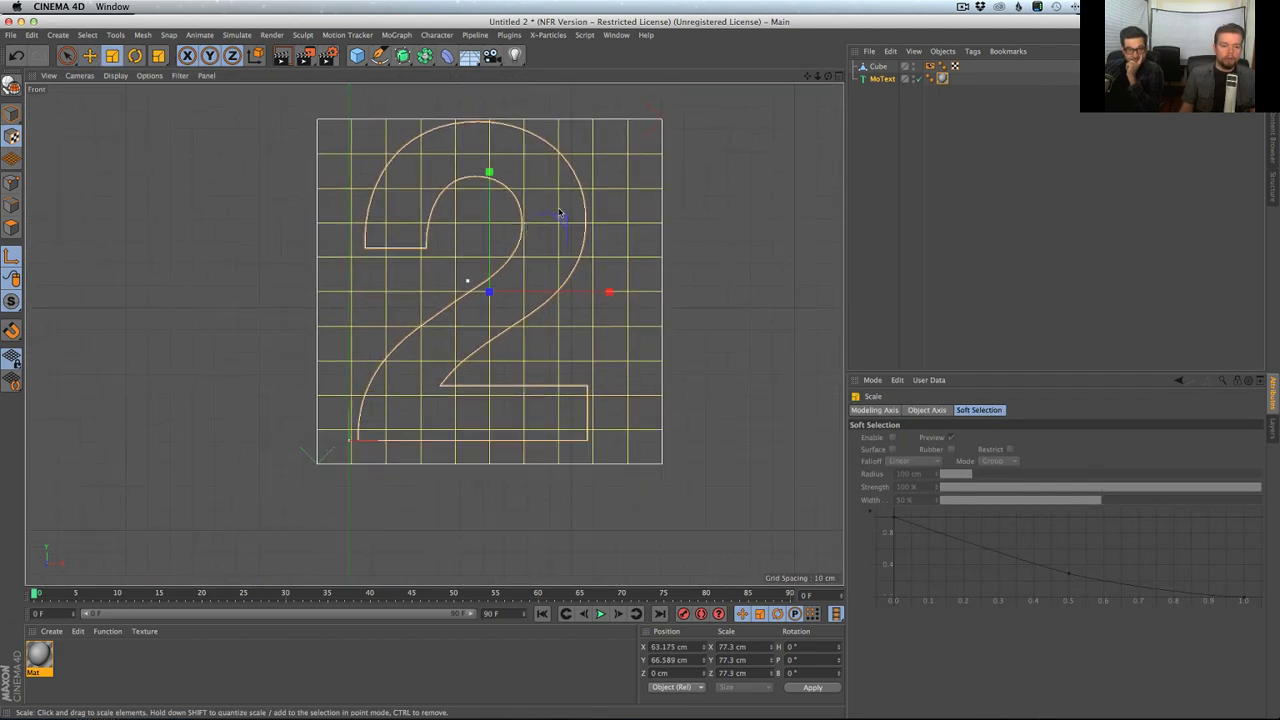
left_click_drag(575, 204, 487, 204)
key("r")
key("e")
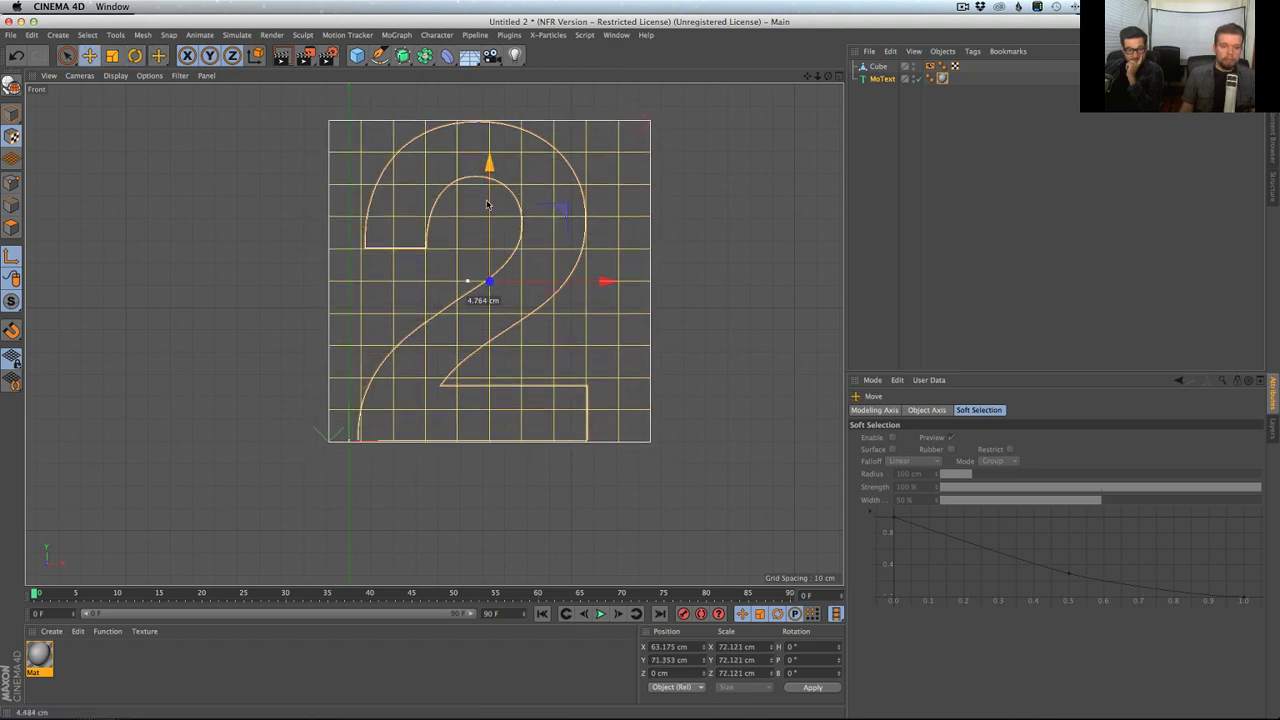
key("t")
left_click_drag(568, 182, 600, 219)
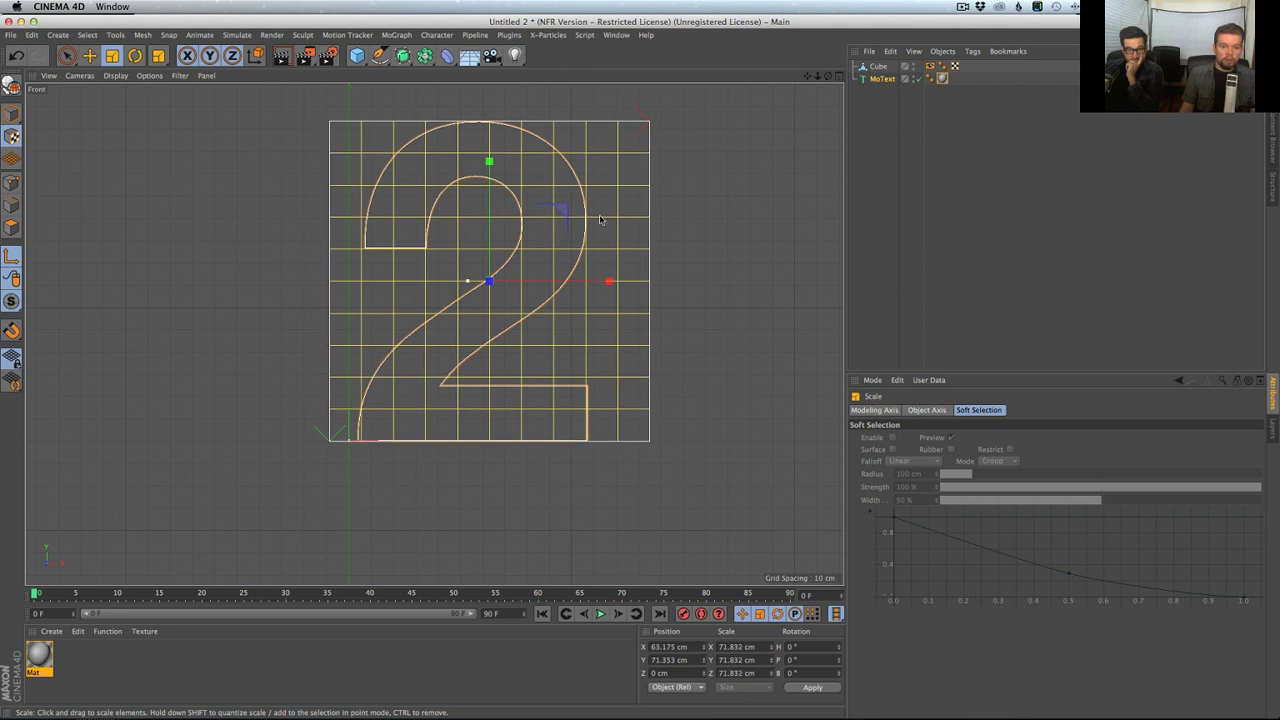
middle_click(517, 232)
middle_click(313, 247)
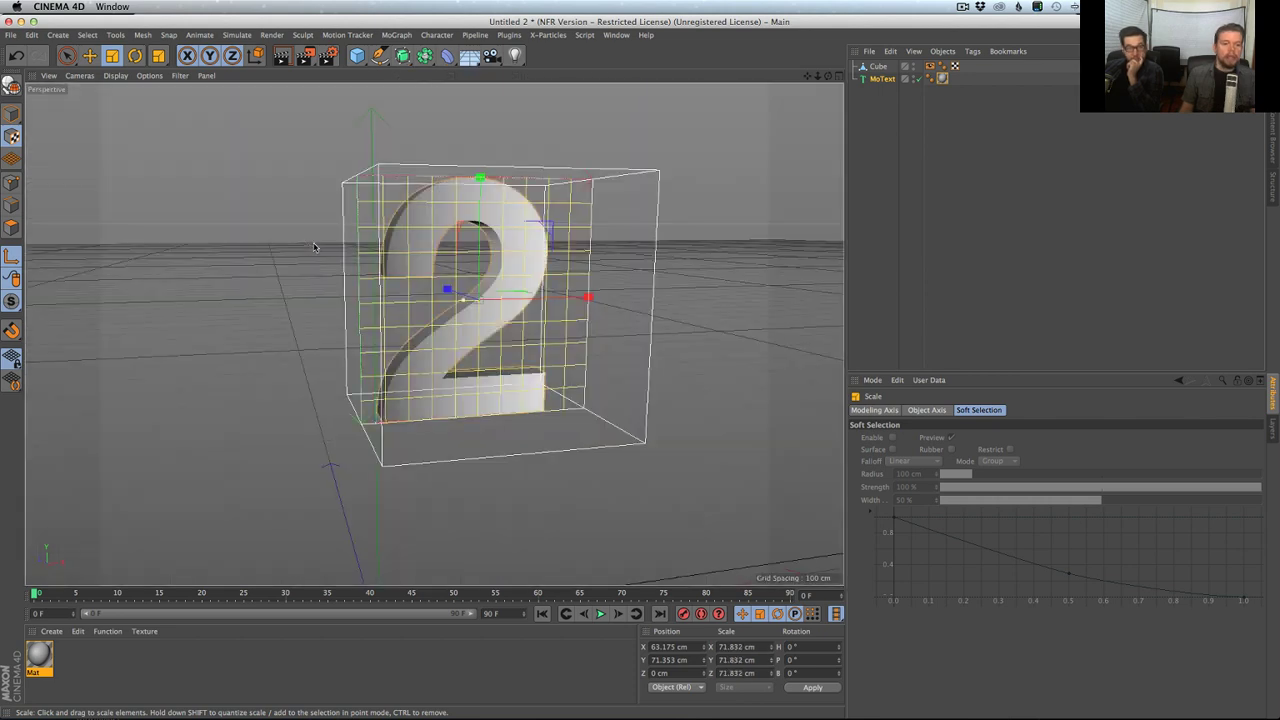
- Set the material's gradient type to 2D - V so it runs vertically, keeping the number 2 in view
double_click(37, 654)
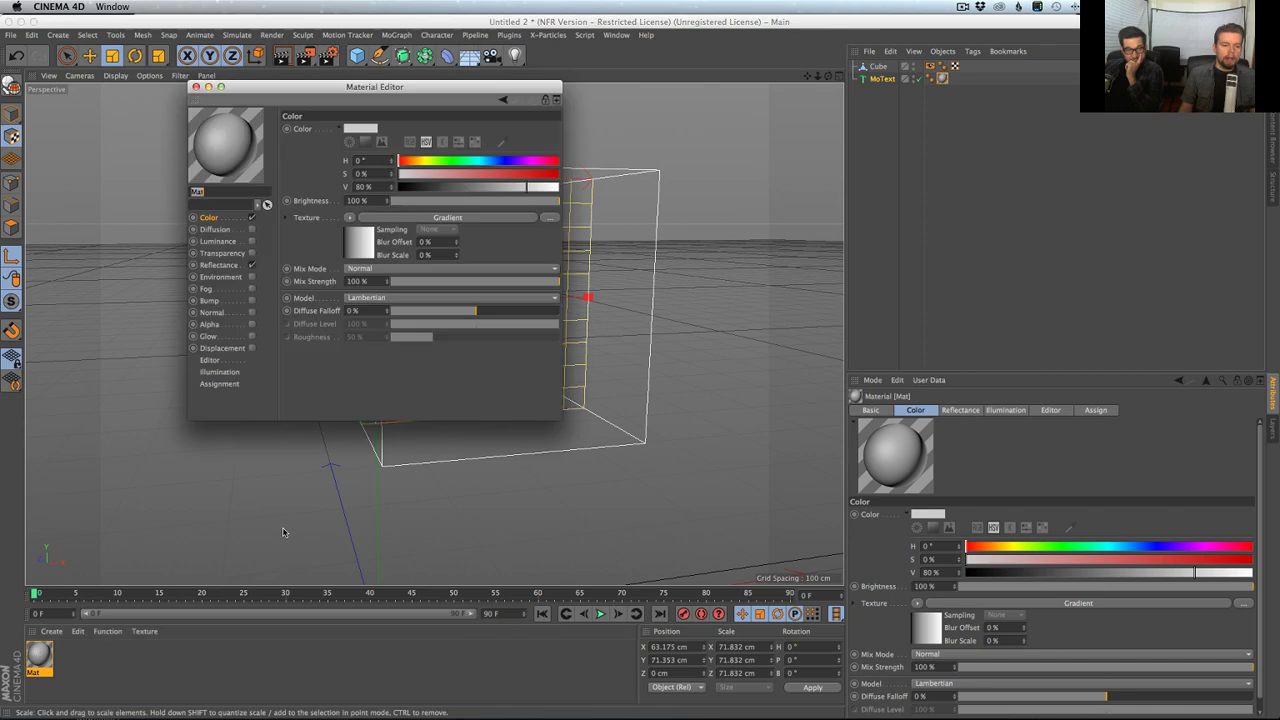
left_click(362, 243)
left_click(350, 235)
left_click(355, 251)
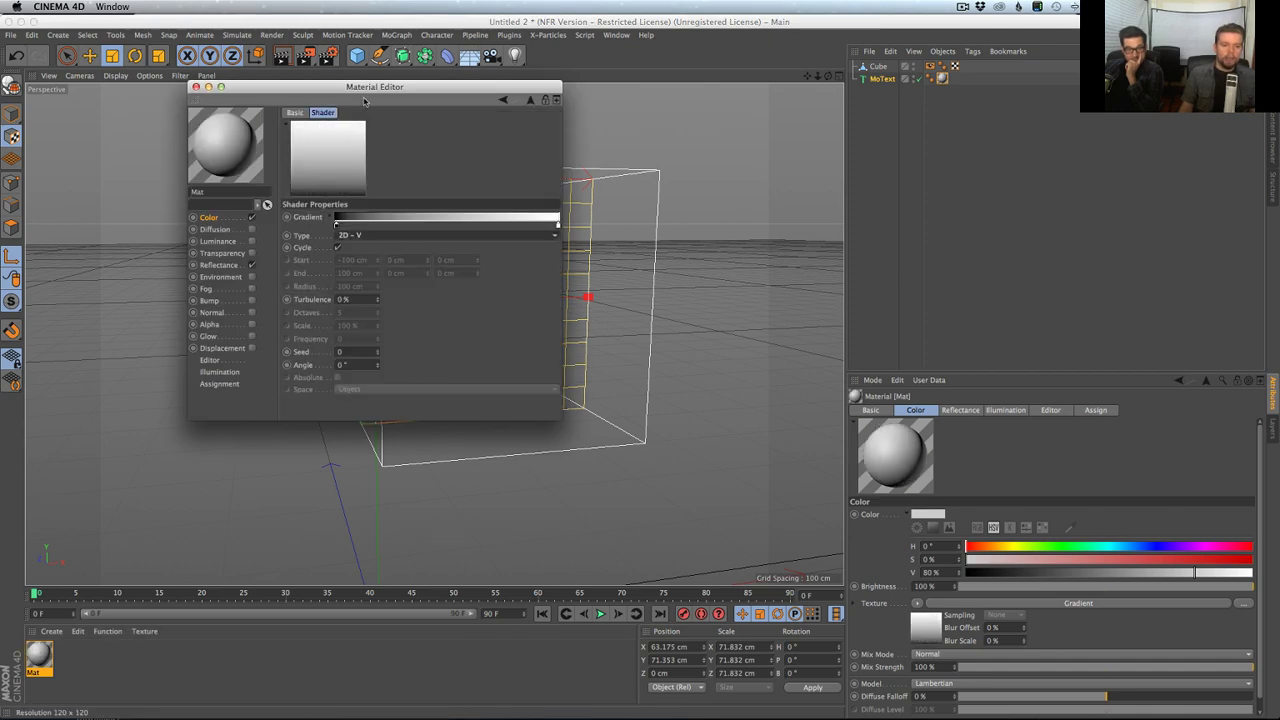
left_click_drag(364, 88, 921, 307)
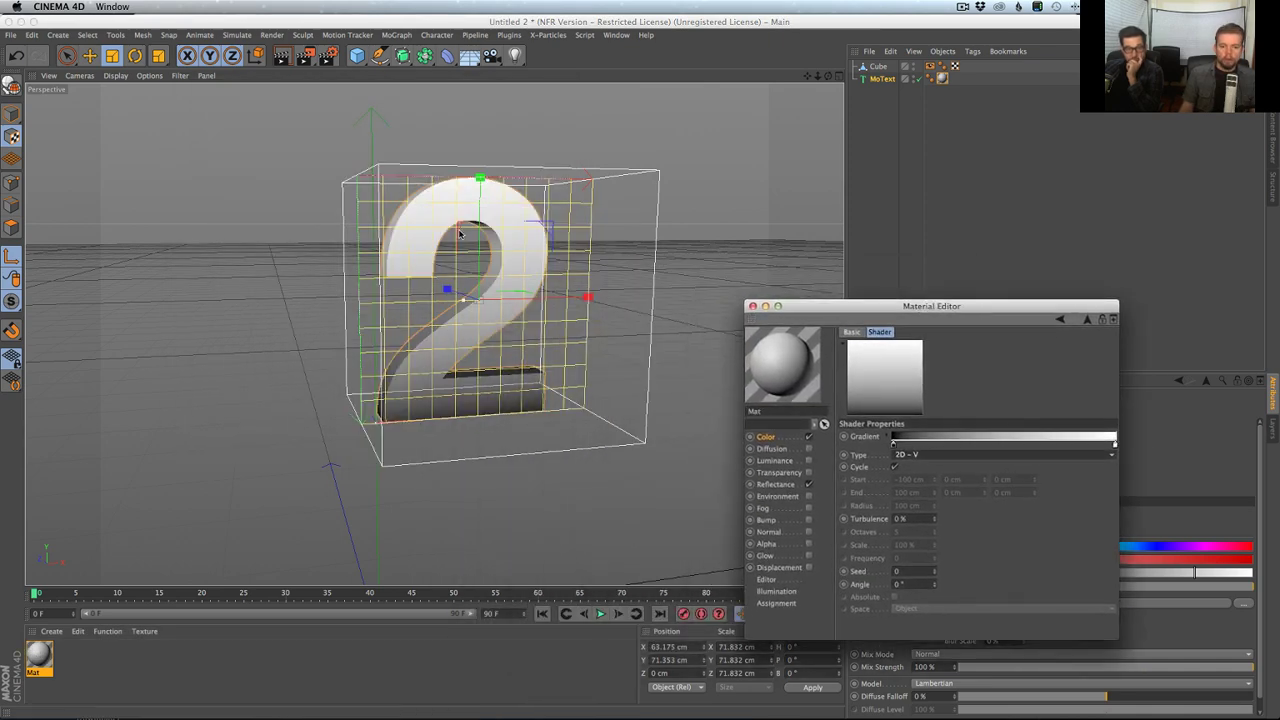
- Close the material editor, switch to Chrome to view the number 2 reference photo, and return to Cinema 4D
left_click(753, 311)
key("super+Tab")
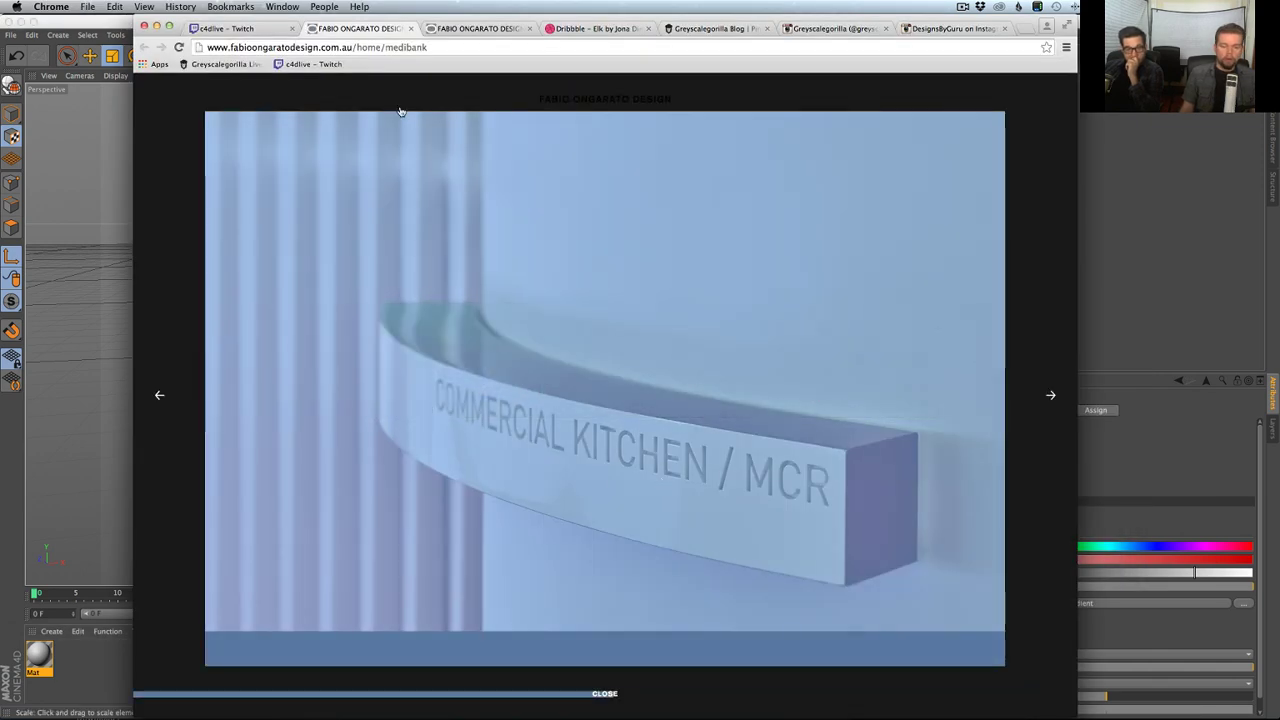
left_click(606, 693)
left_click(320, 364)
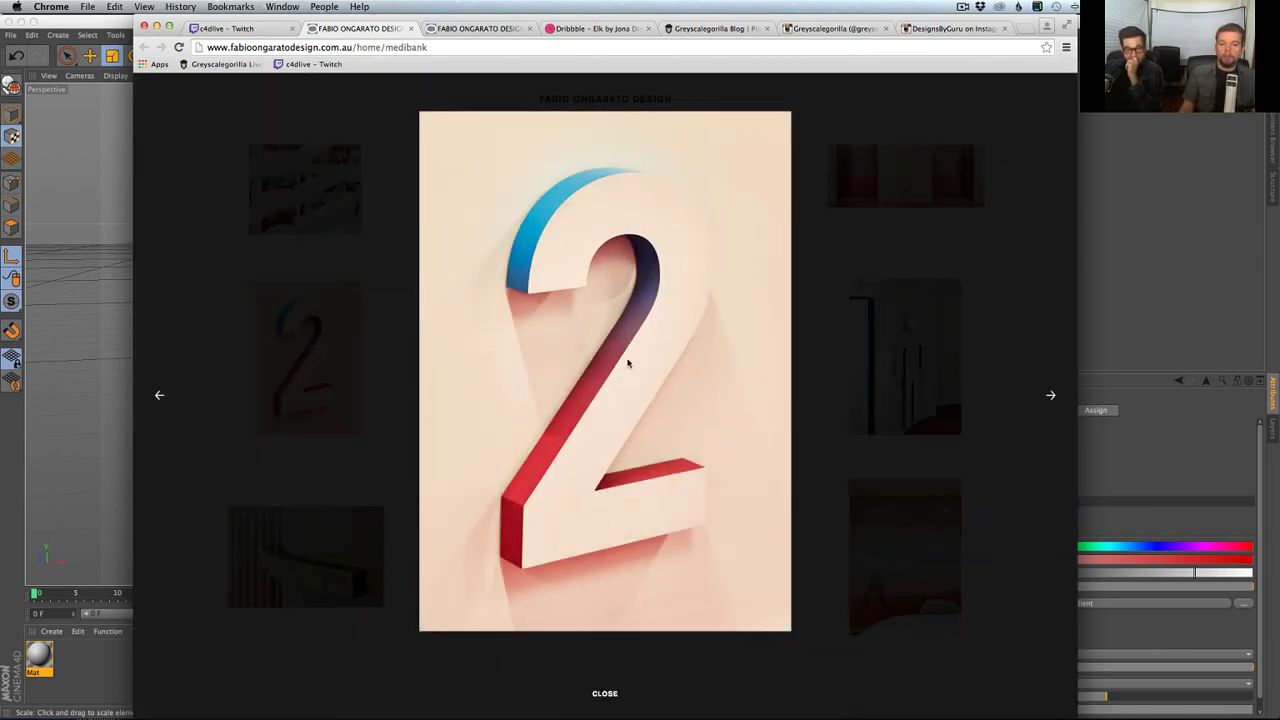
key("super+Tab")
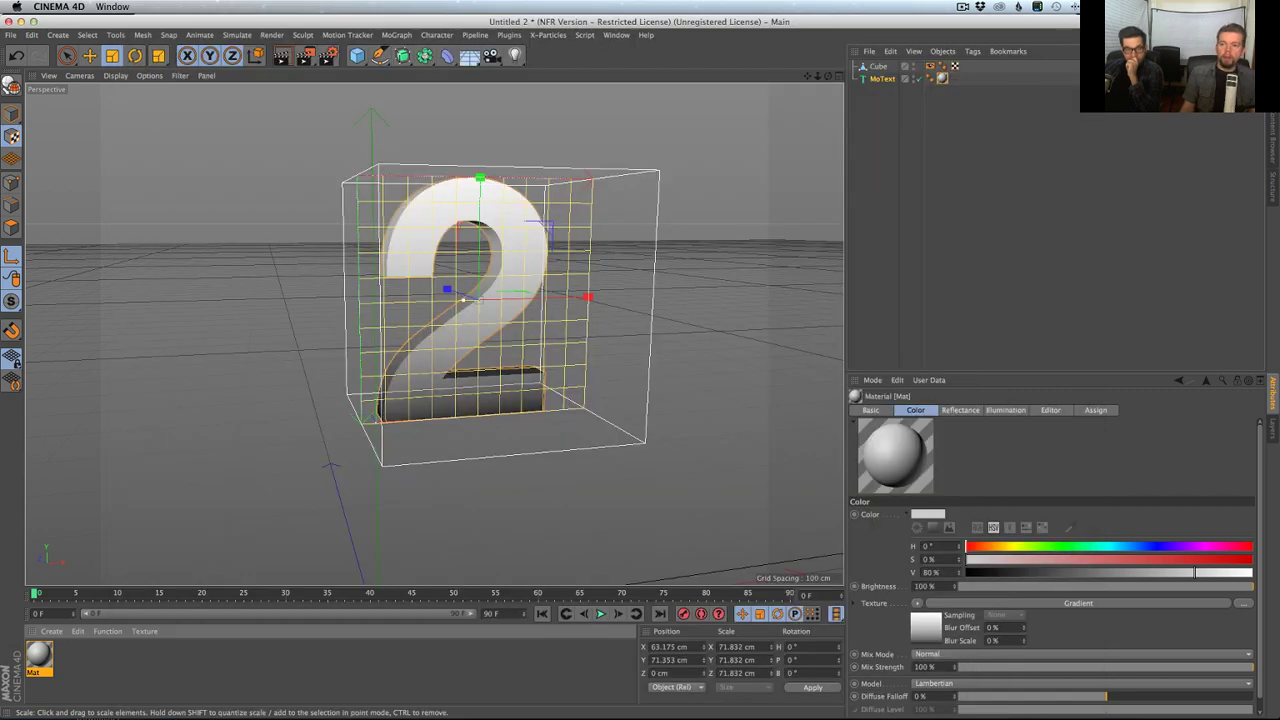
- Create a new material and raise its color value to 100% for pure white
left_click_drag(558, 240, 609, 251, "alt")
left_click_drag(460, 406, 474, 406, "alt")
double_click(126, 677)
double_click(40, 662)
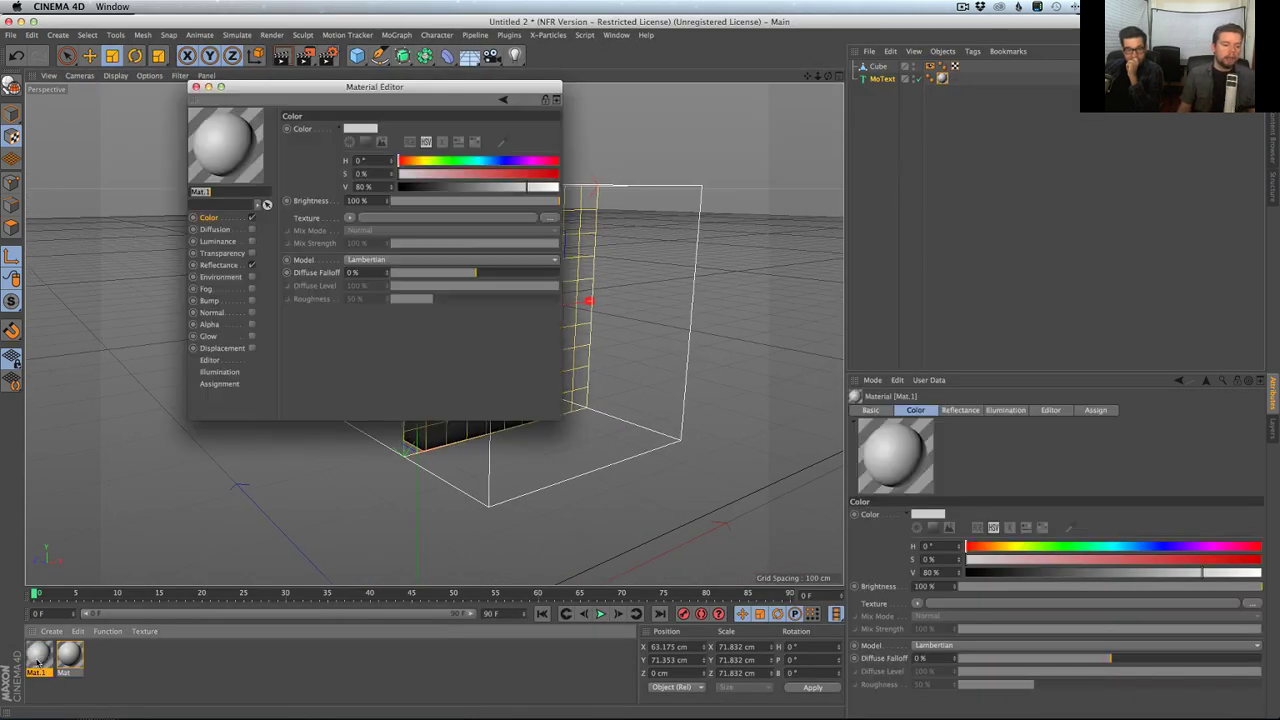
left_click(507, 185)
left_click_drag(507, 185, 560, 186)
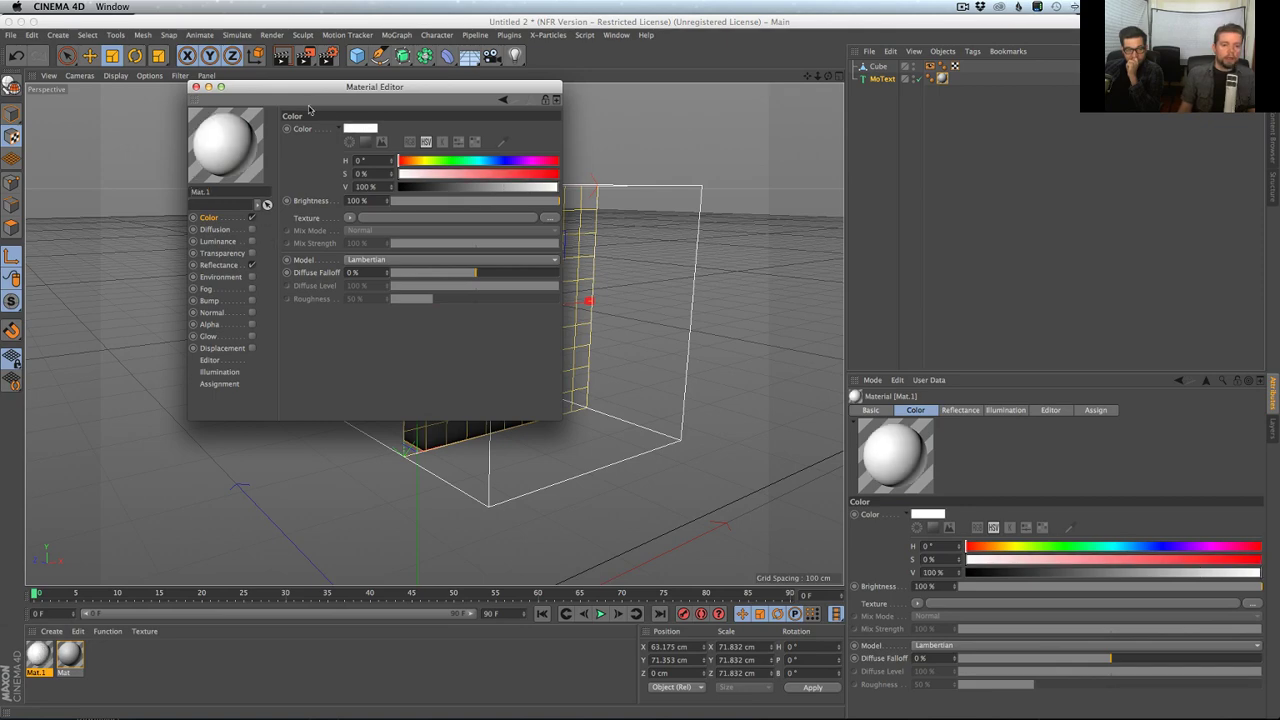
left_click(195, 87)
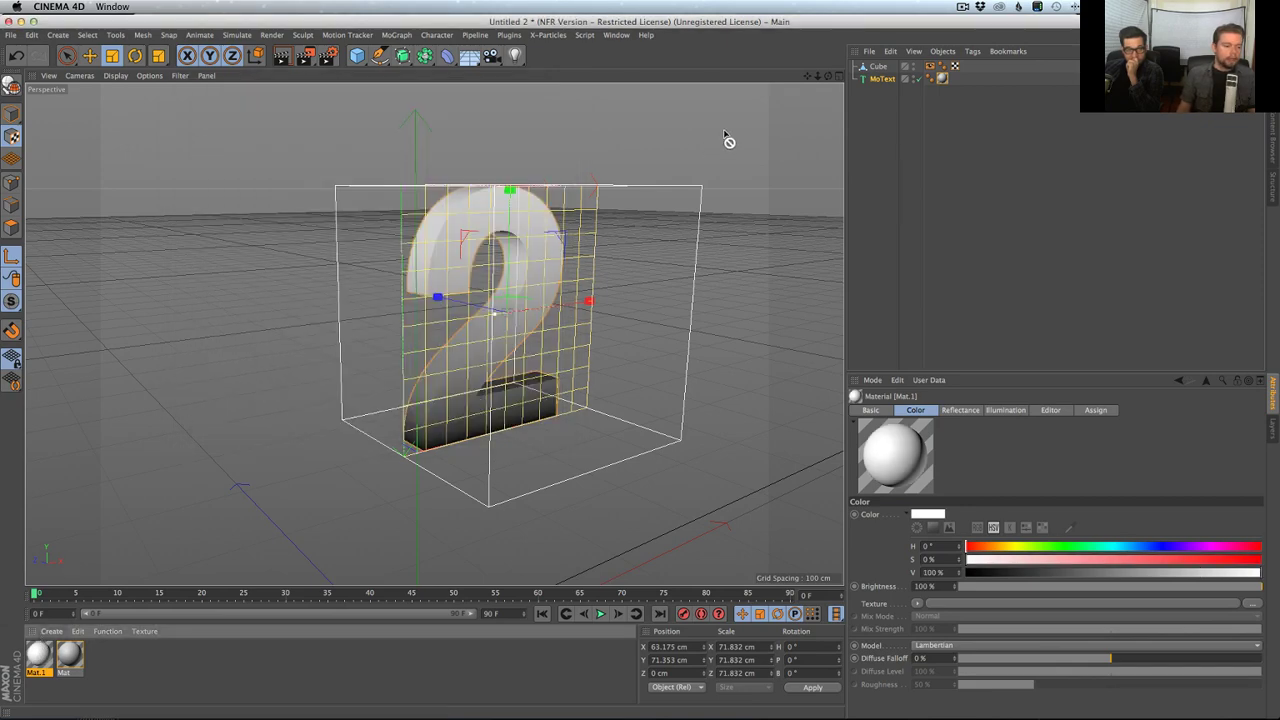
- Apply the white material to MoText, return to Model mode, and restrict the material to selection C1
left_click_drag(884, 80, 885, 79)
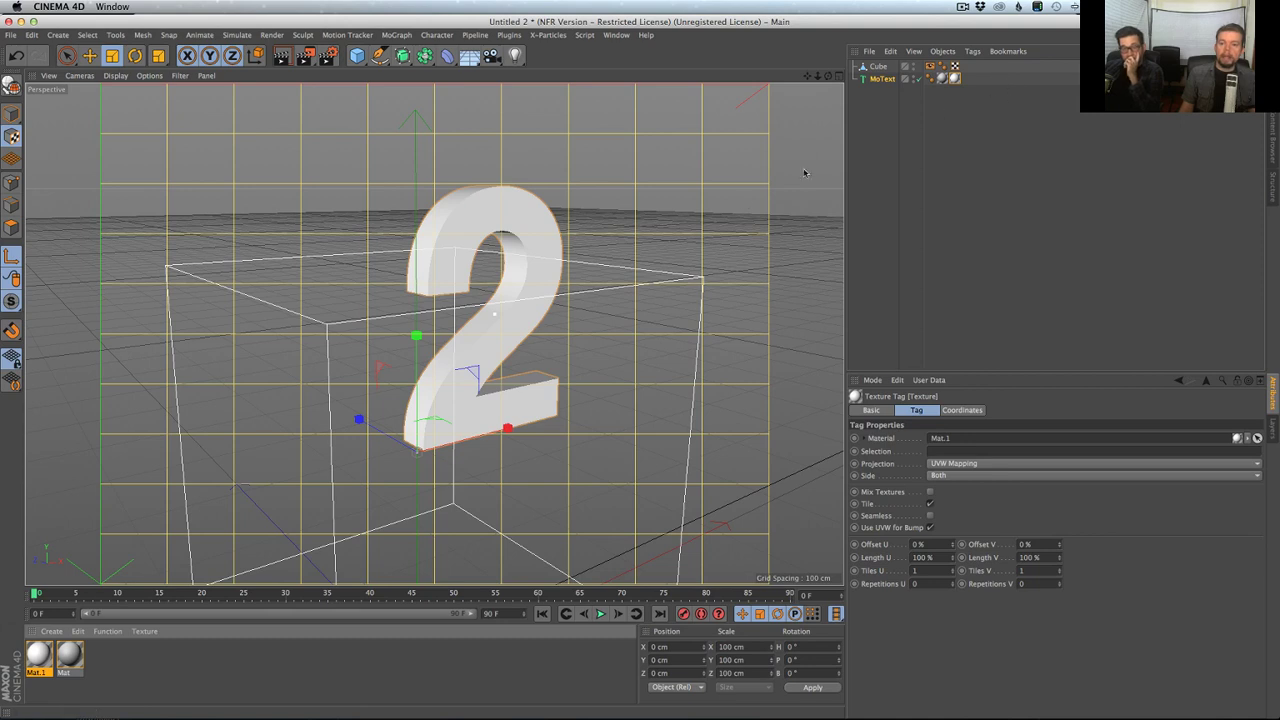
left_click(12, 113)
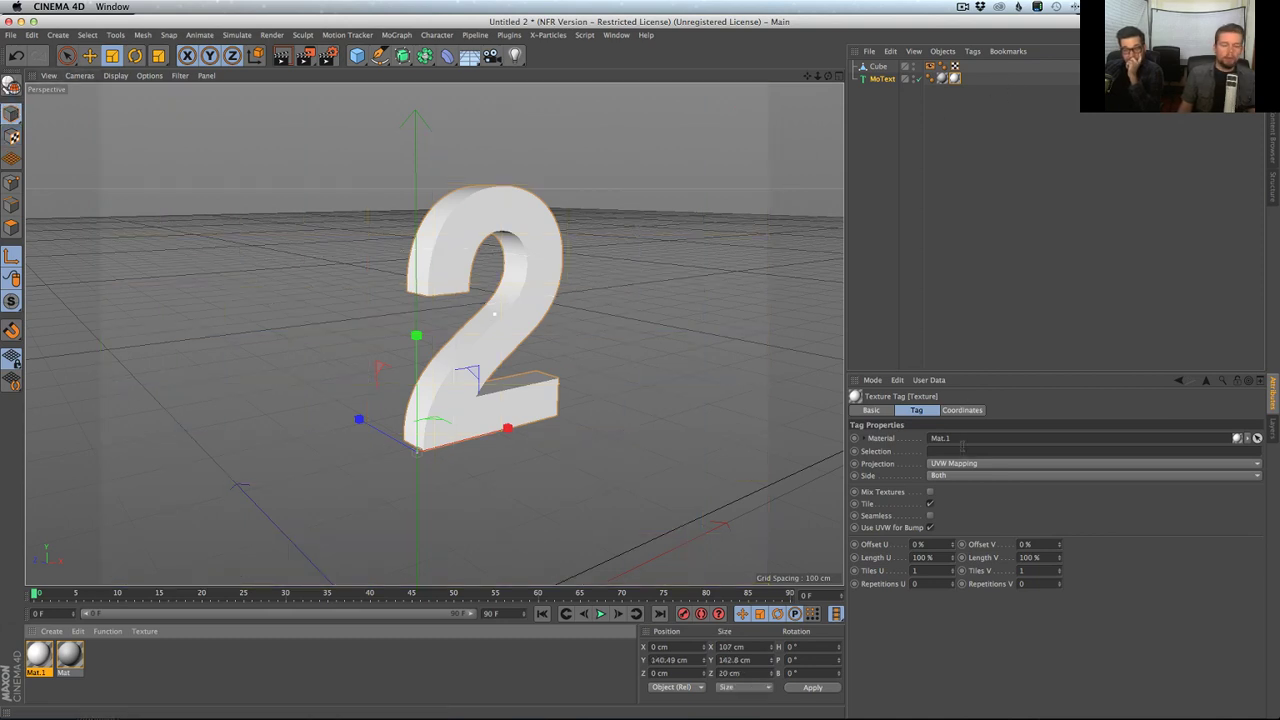
left_click(962, 449)
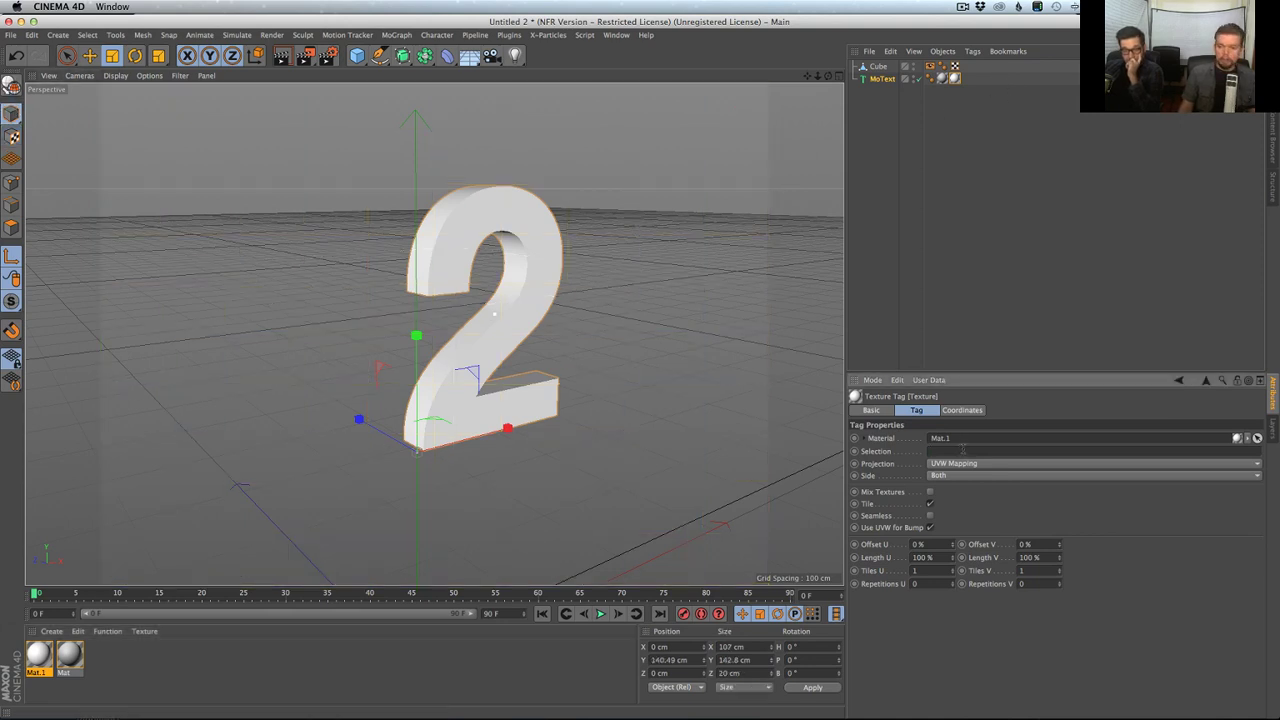
type("C1")
key("Return")
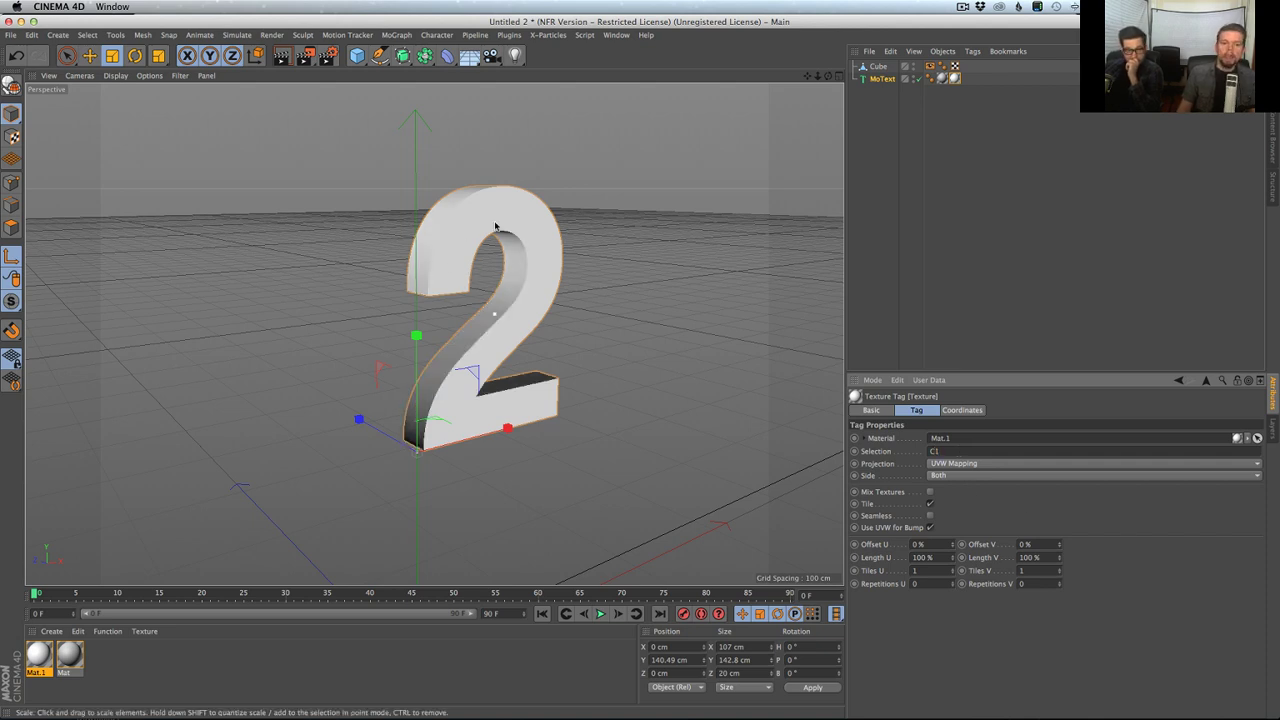
- Rename the gradient material Grad and the white material Front
left_click_drag(493, 362, 438, 327, "alt")
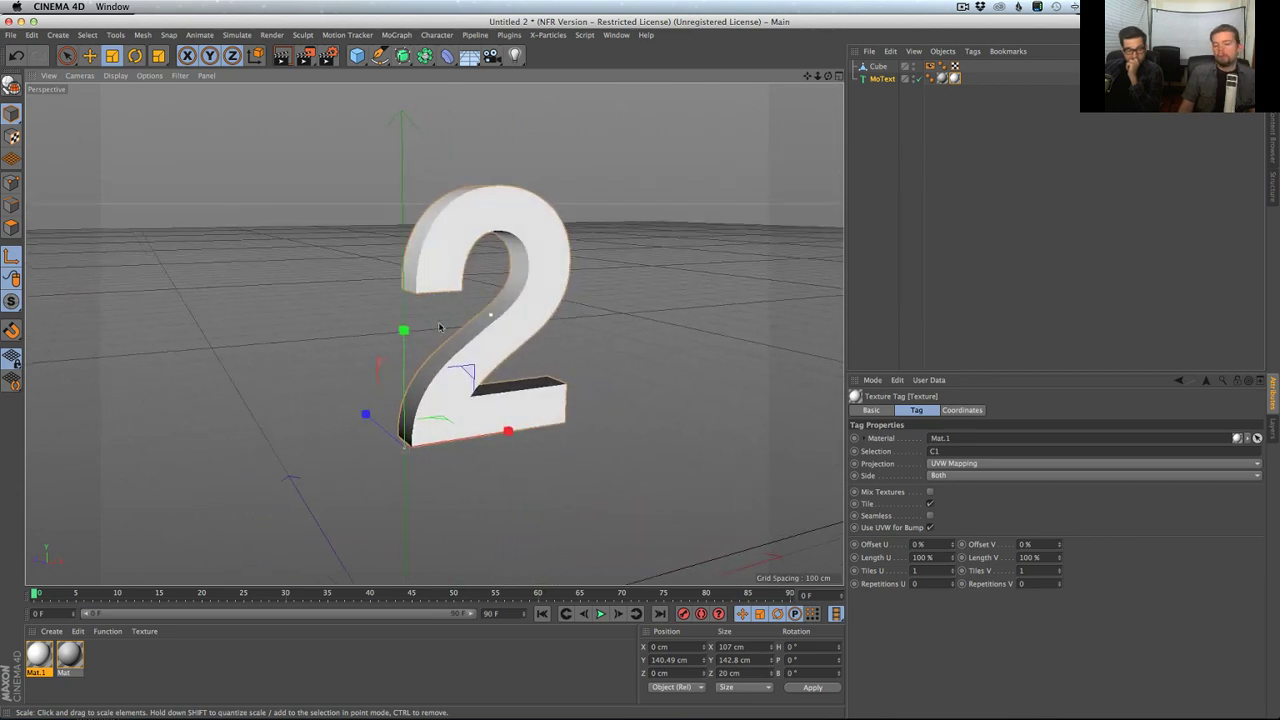
middle_click_drag(587, 315, 604, 269, "alt")
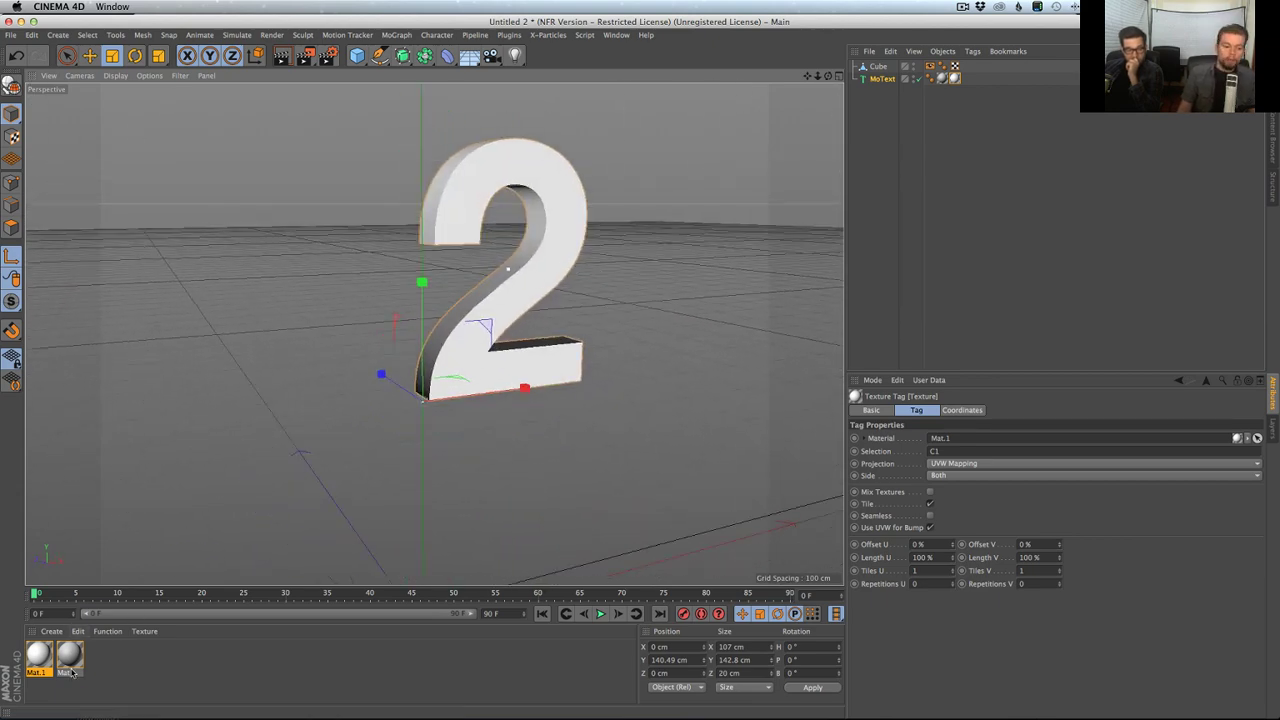
left_click(70, 668)
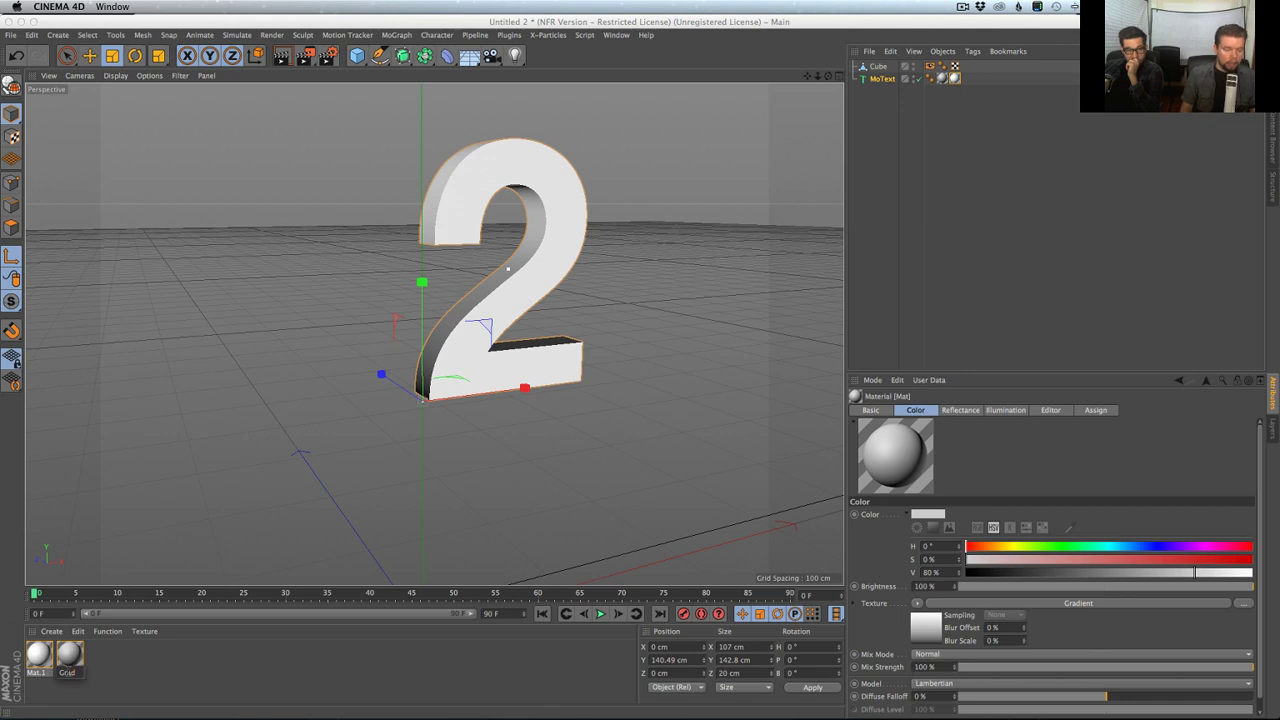
left_click(36, 672)
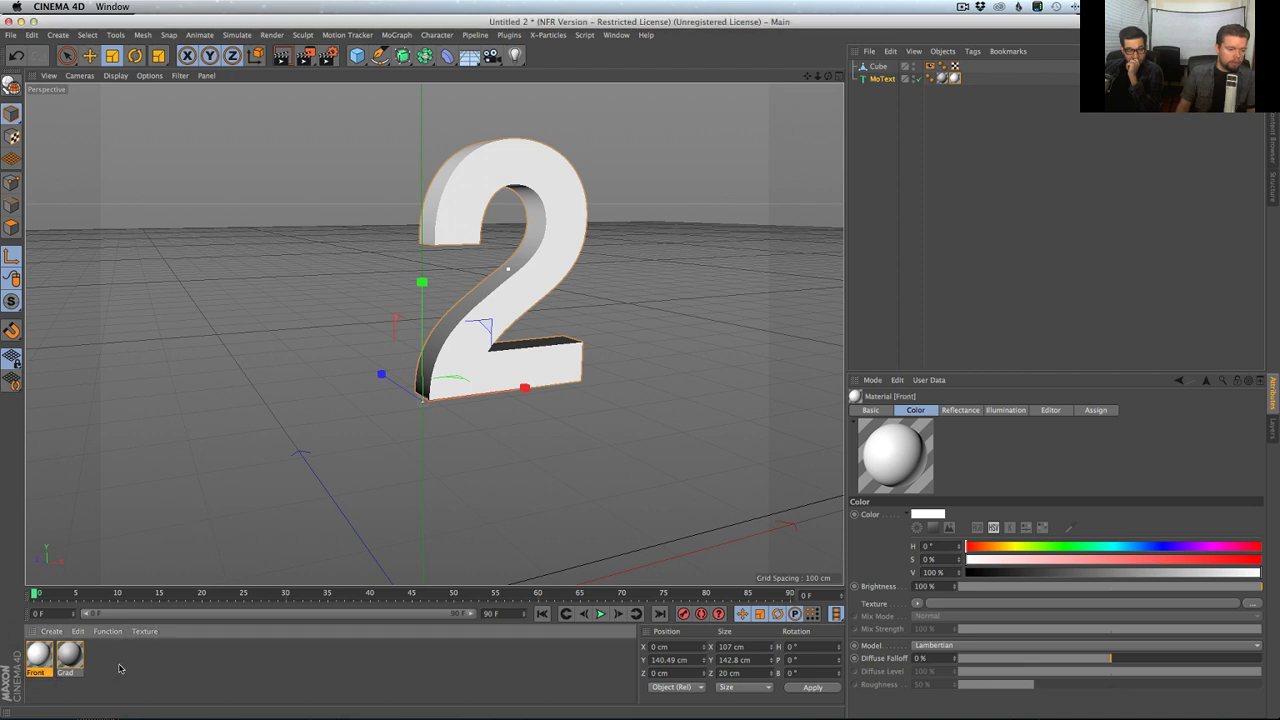
left_click(89, 661)
- Create another new material for the room
scroll(509, 440, "down", 3)
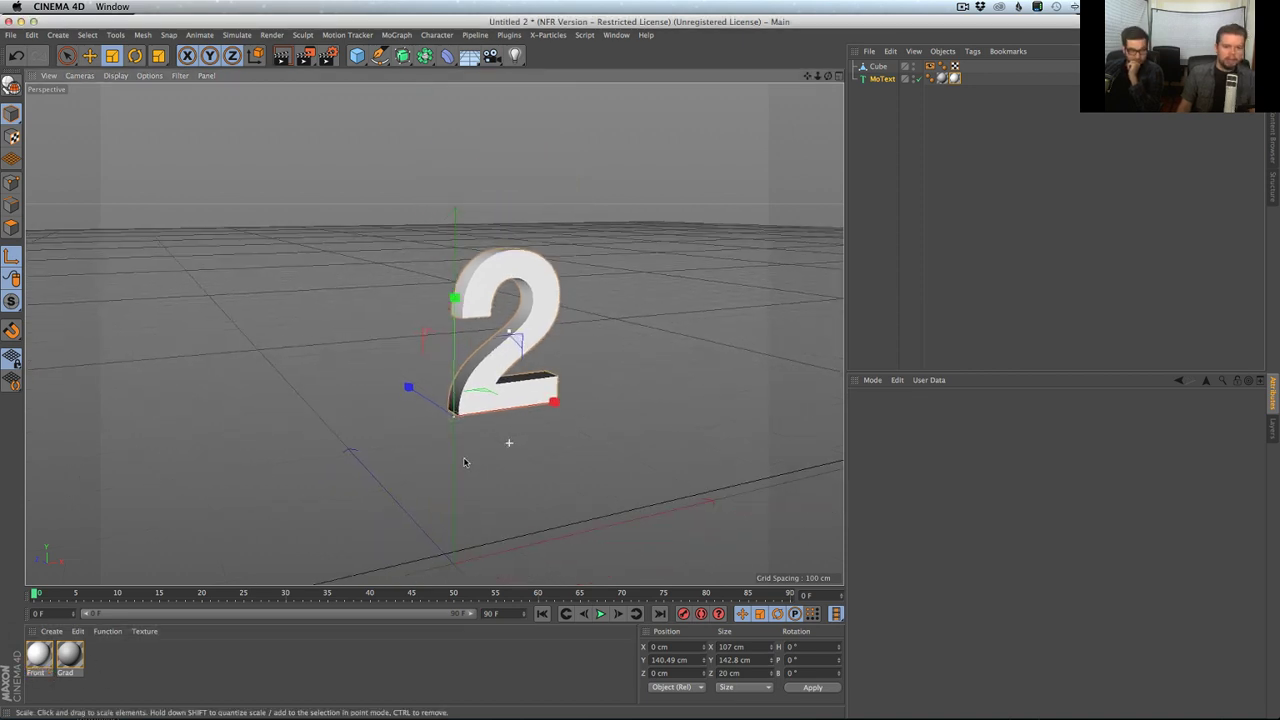
double_click(137, 667)
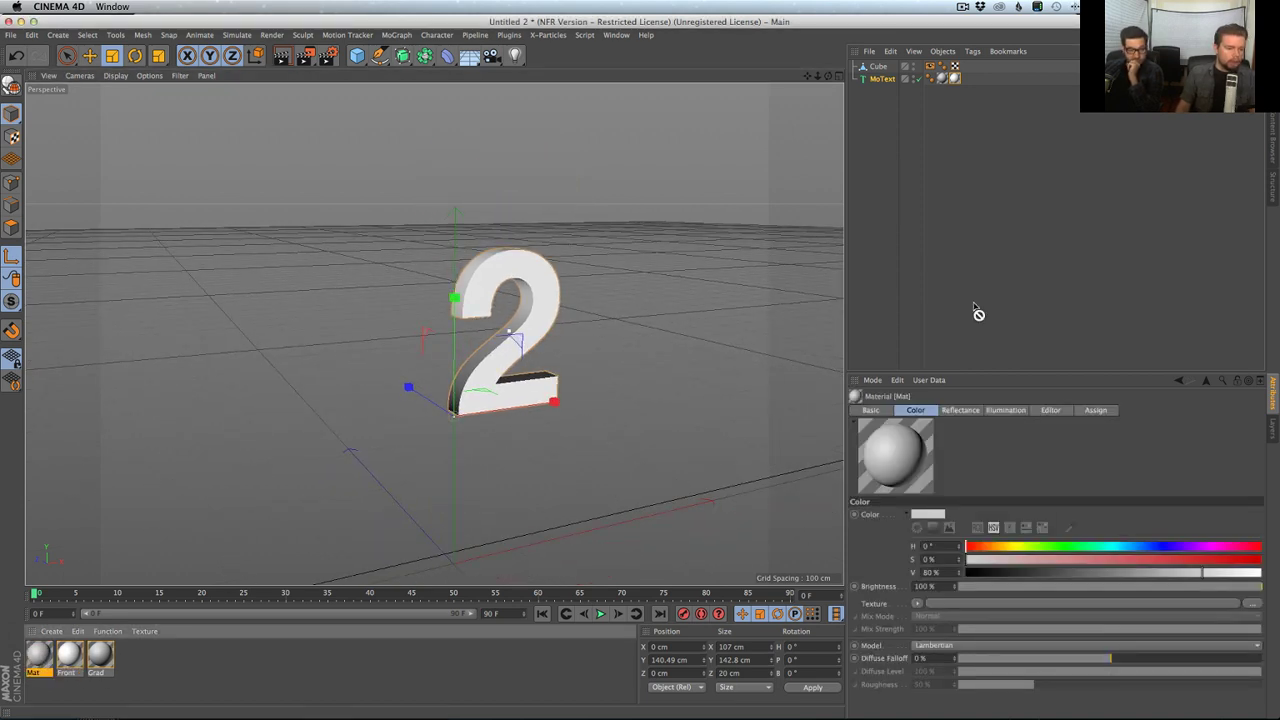
left_click(869, 51)
left_click(820, 57)
- Select only the floor polygon of the room Cube with Live Selection in Polygon mode
left_click(878, 67)
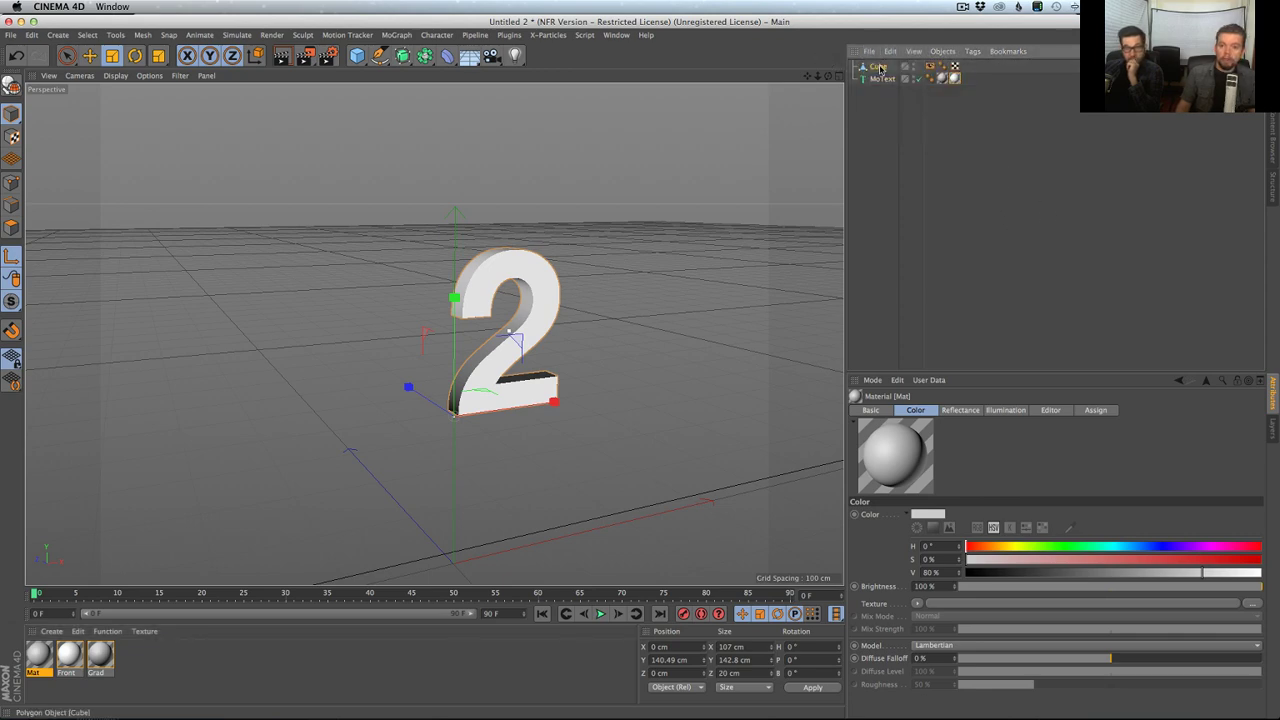
left_click_drag(640, 205, 652, 272, "alt")
right_click_drag(663, 283, 280, 372, "alt")
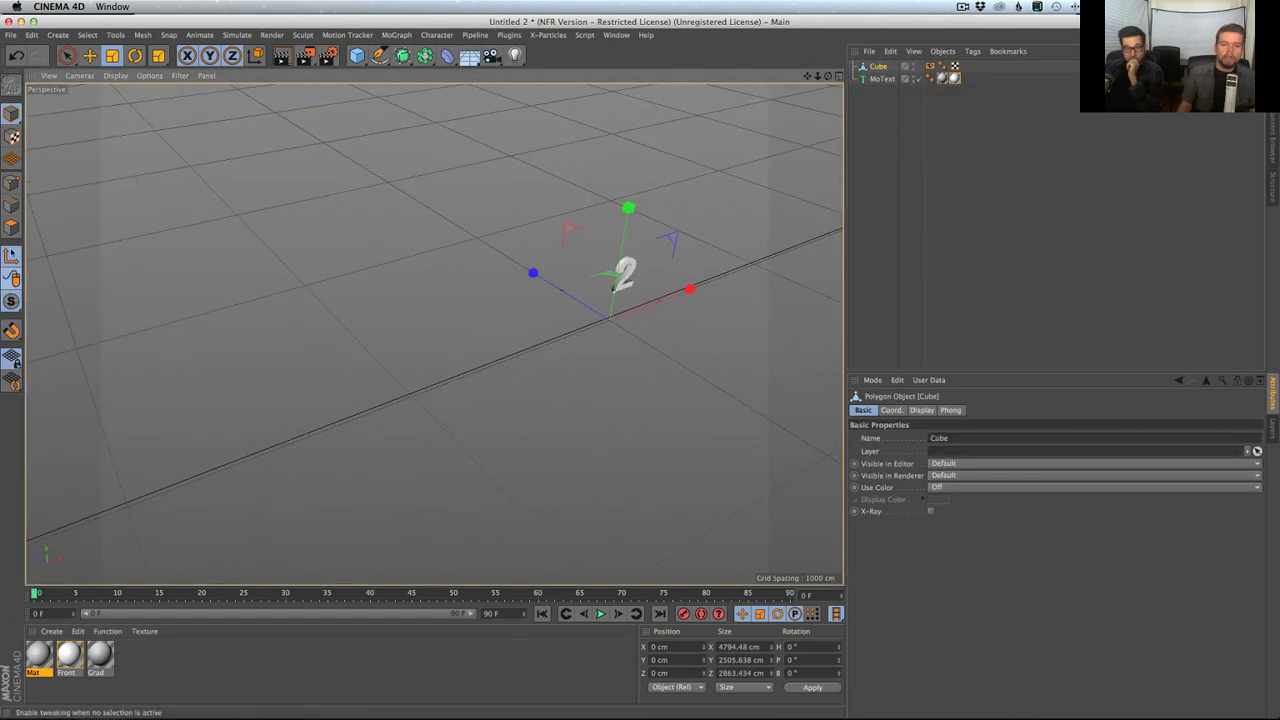
left_click(11, 227)
left_click(67, 55)
right_click_drag(455, 291, 231, 374, "alt")
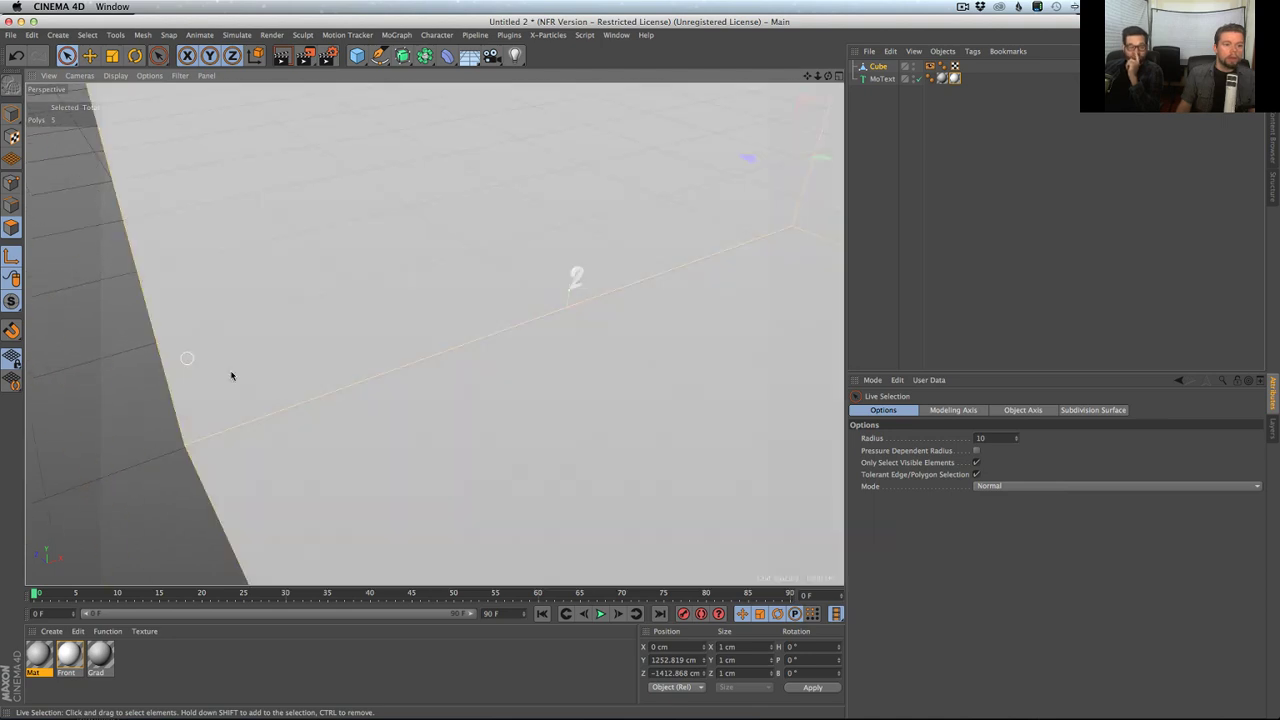
mouse_move(660, 344)
left_mouse_down("alt")
mouse_move(674, 355)
mouse_move(500, 366)
left_mouse_up("alt")
right_click_drag(500, 366, 469, 329, "alt")
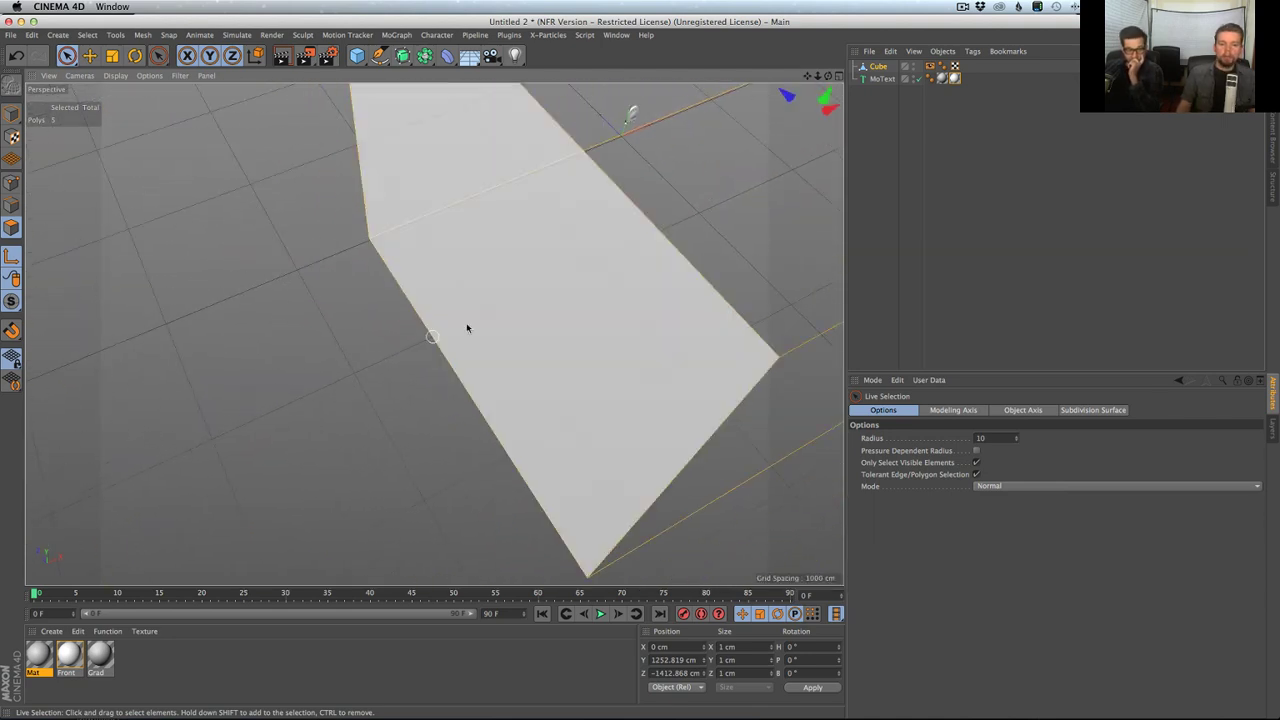
mouse_move(469, 329)
middle_mouse_down("alt")
mouse_move(54, 451)
mouse_move(2, 492)
middle_mouse_up("alt")
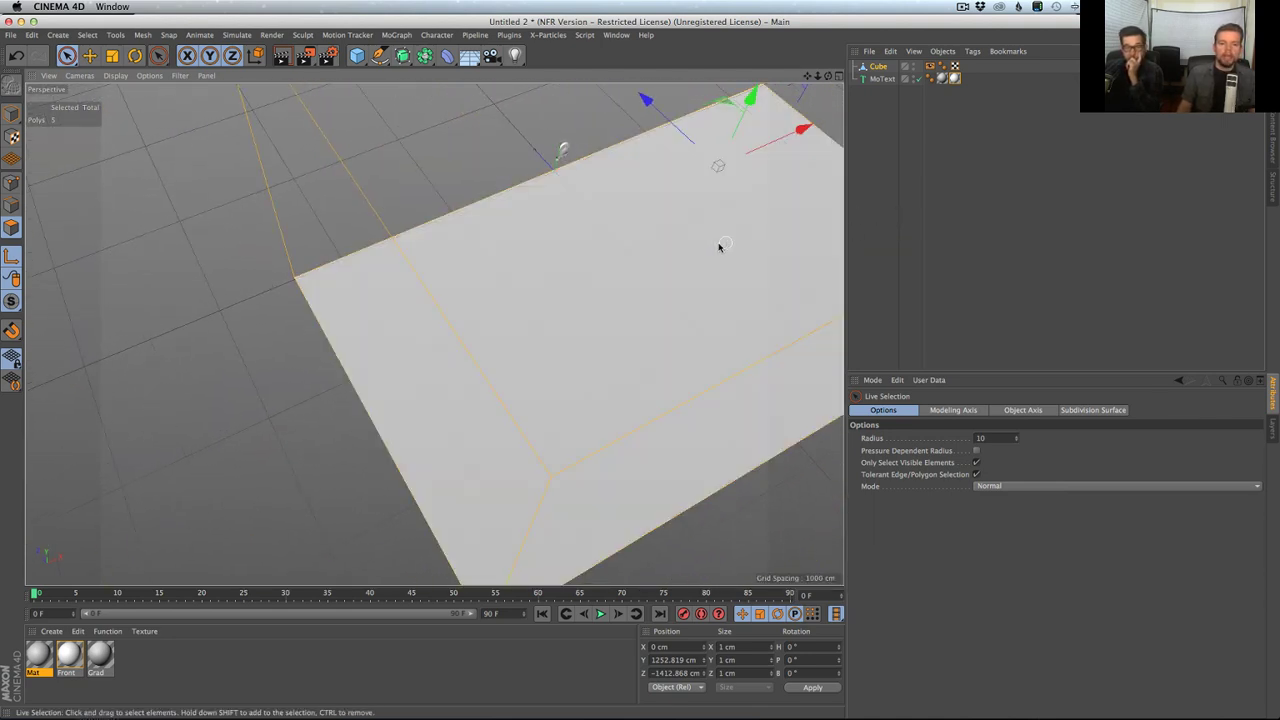
left_click(714, 247)
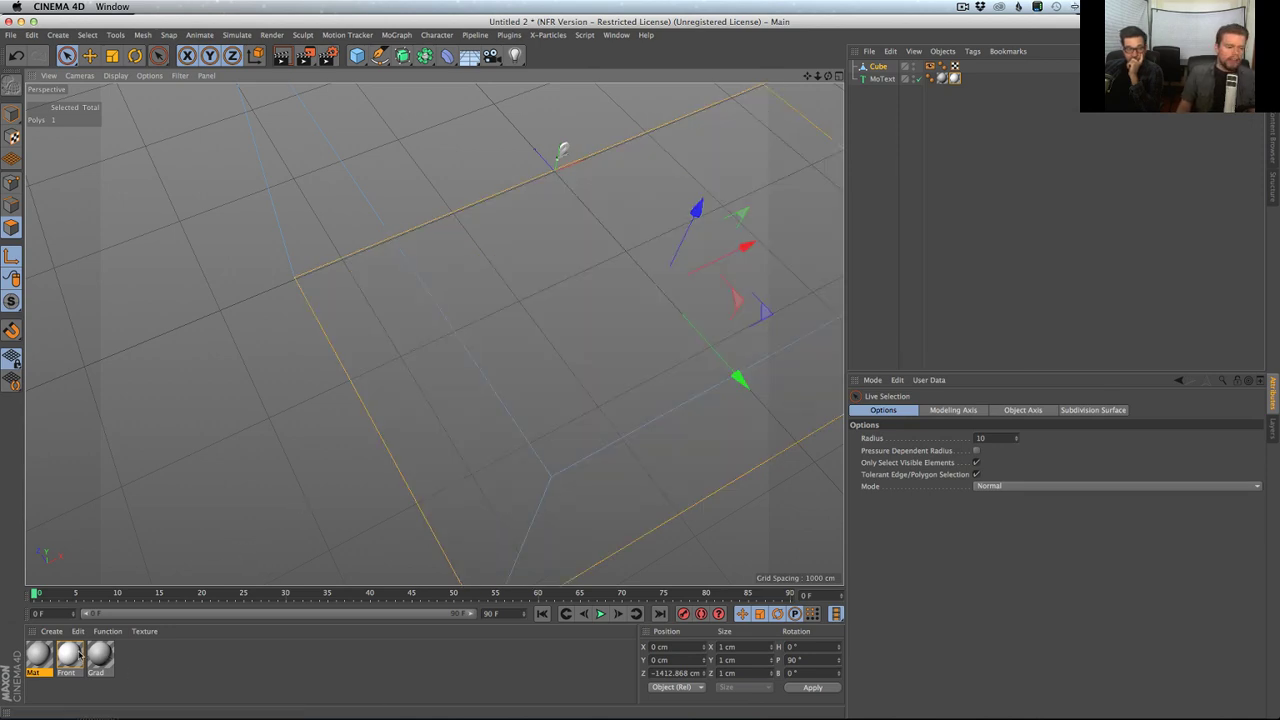
- Apply the new default material to the Cube and rename it Walls
left_click_drag(38, 663, 830, 186)
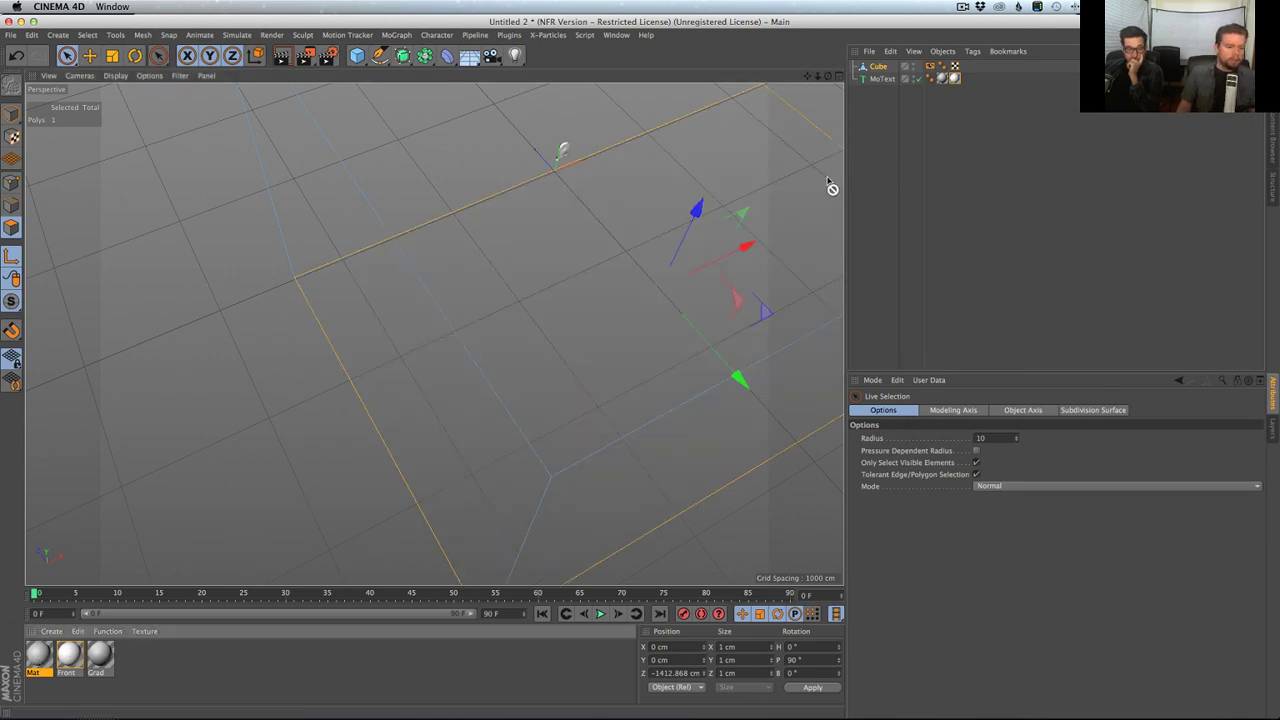
left_click_drag(893, 80, 892, 78)
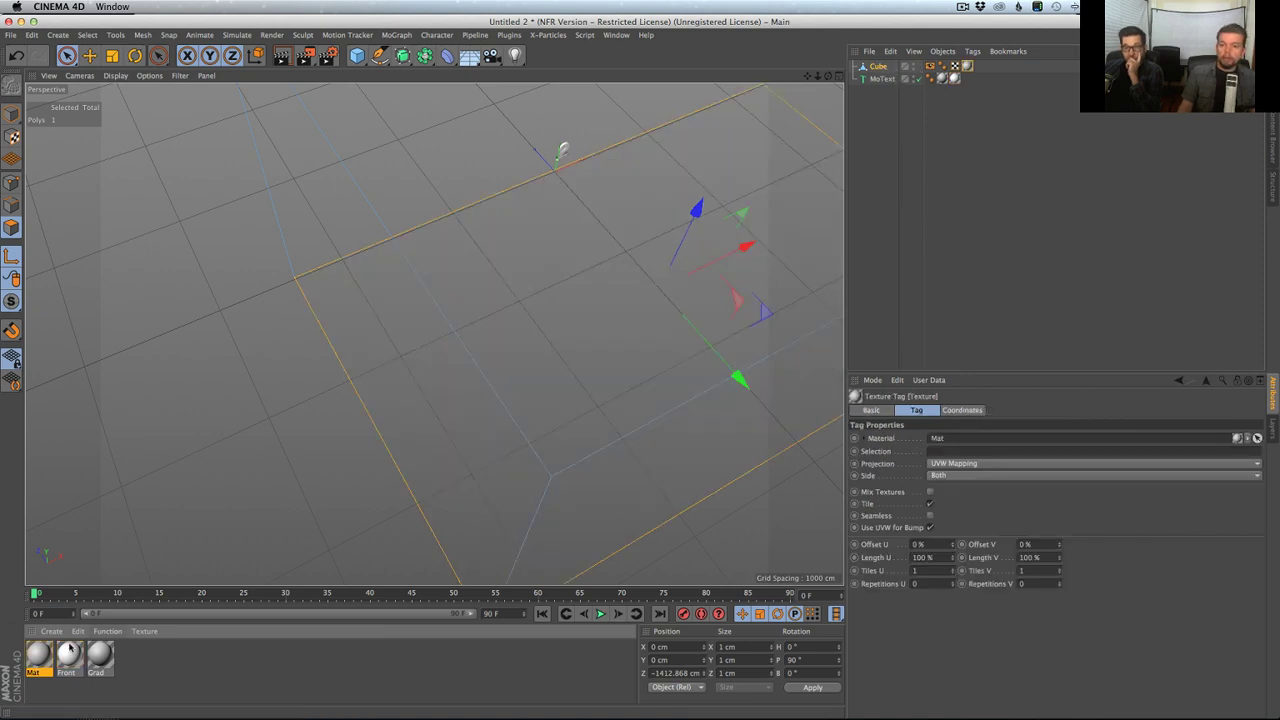
left_click(44, 674)
type("Walls")
key("Return")
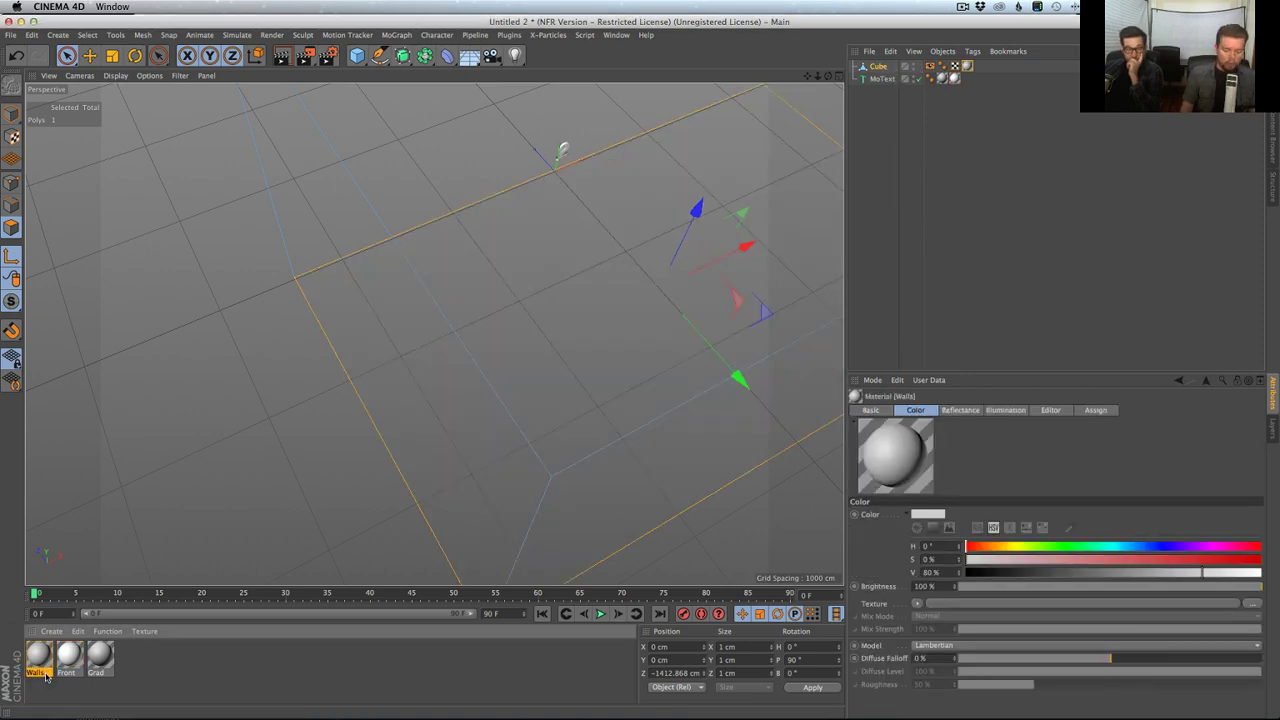
- Create a new red material with color saturation at 75%
key("ctrl+n")
double_click(40, 657)
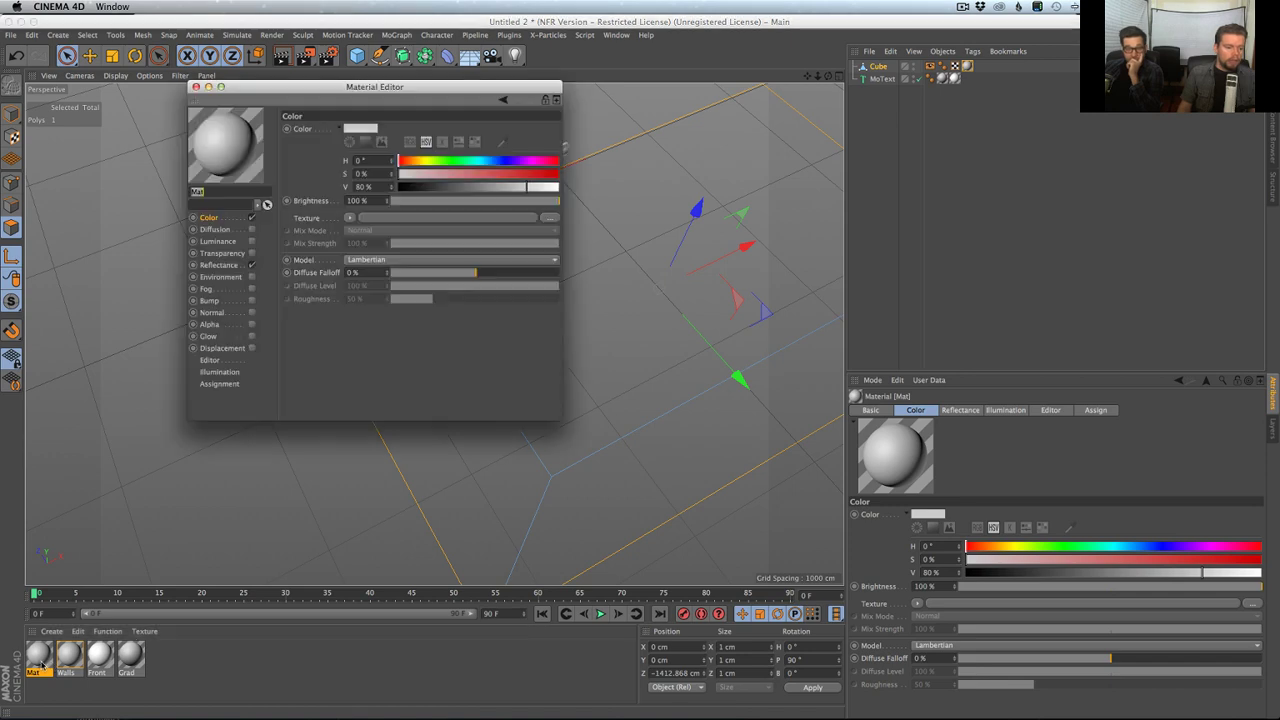
left_click_drag(440, 173, 519, 173)
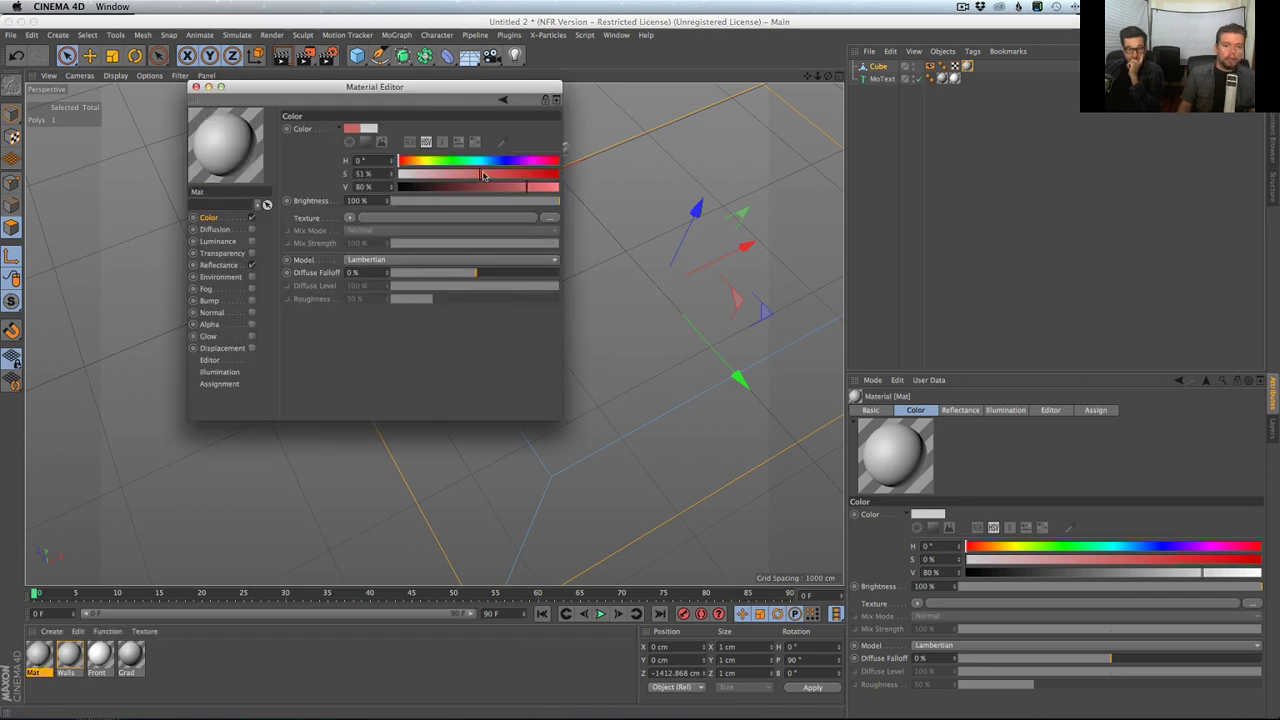
left_click(196, 87)
- Try to apply the red material to the room's selected floor polygon while the Cube is displayed as wireframe
left_click_drag(40, 660, 632, 318)
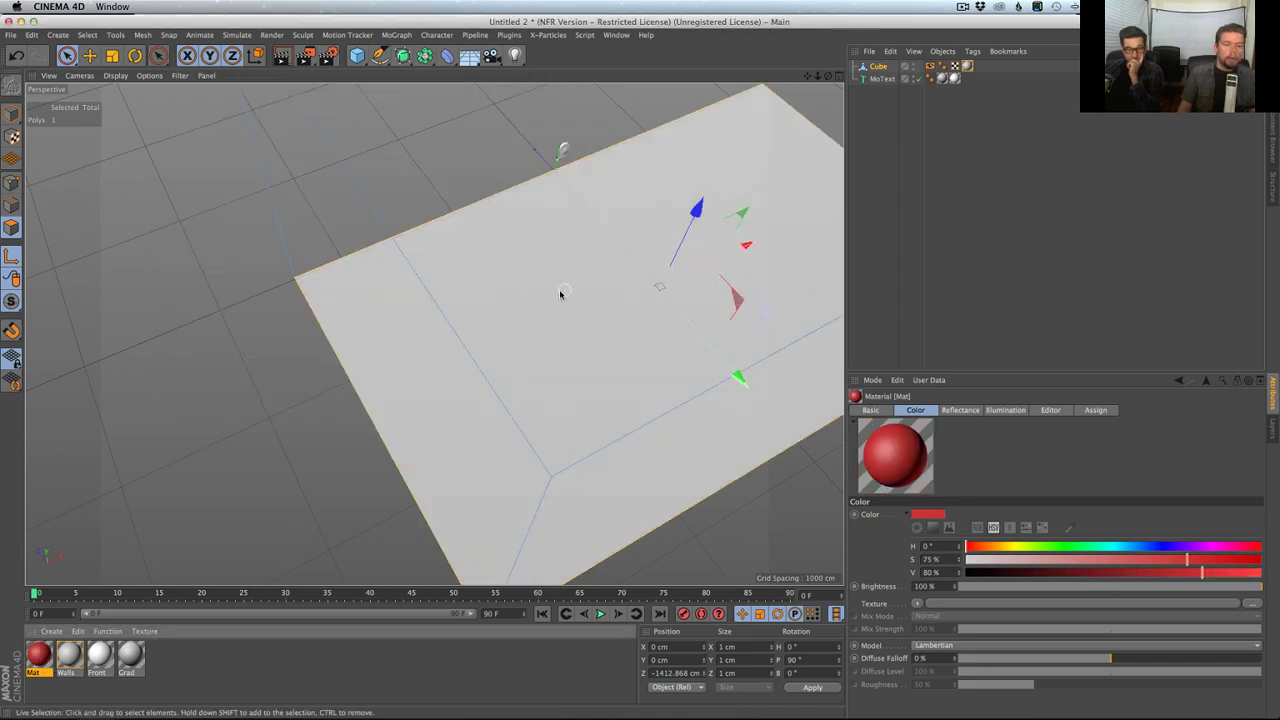
left_click_drag(560, 294, 118, 678)
left_click_drag(40, 660, 537, 362)
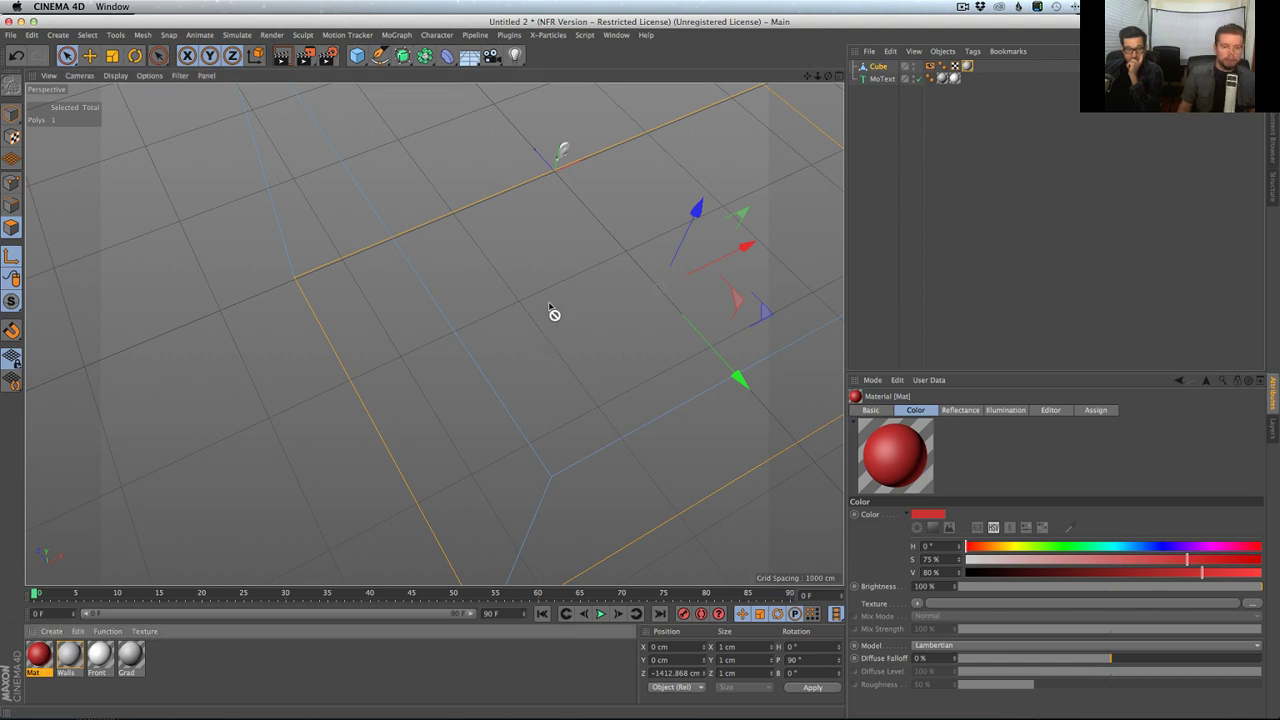
left_click_drag(596, 291, 587, 293)
left_click_drag(434, 334, 609, 293, "alt")
right_click_drag(609, 293, 194, 407, "alt")
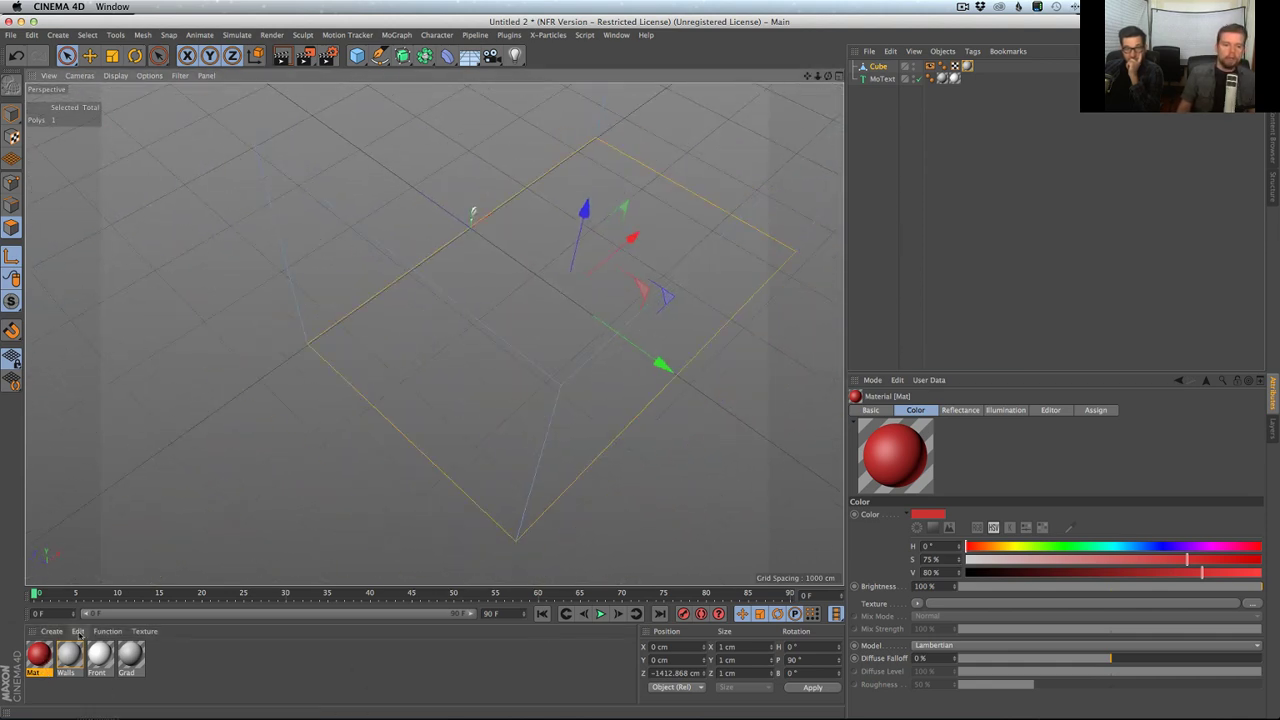
left_click_drag(40, 655, 468, 297)
left_click_drag(534, 243, 540, 262)
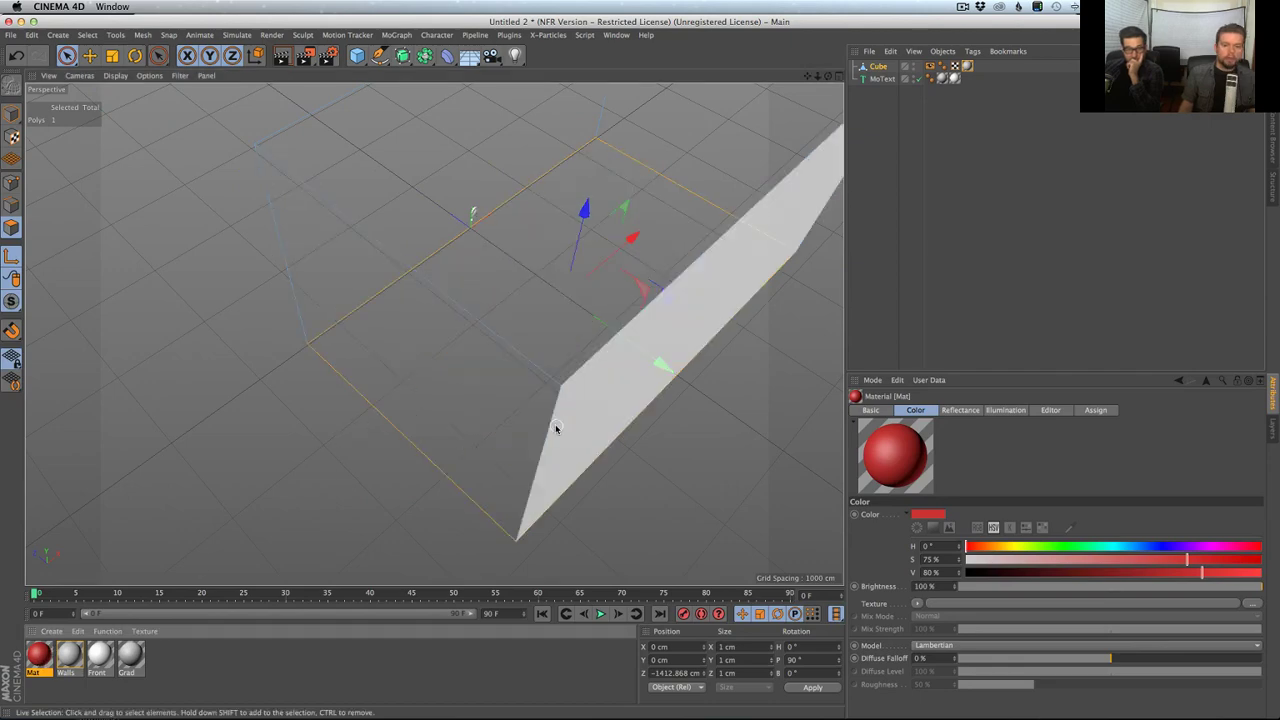
- Move the wireframe Display tag from the Cube to MoText so the room shows shaded
left_click_drag(554, 429, 620, 363, "alt")
left_click_drag(966, 66, 967, 78)
- Apply the red material to only the Cube's selected floor polygon and select the resulting polygon selection tag
left_click_drag(35, 657, 509, 283)
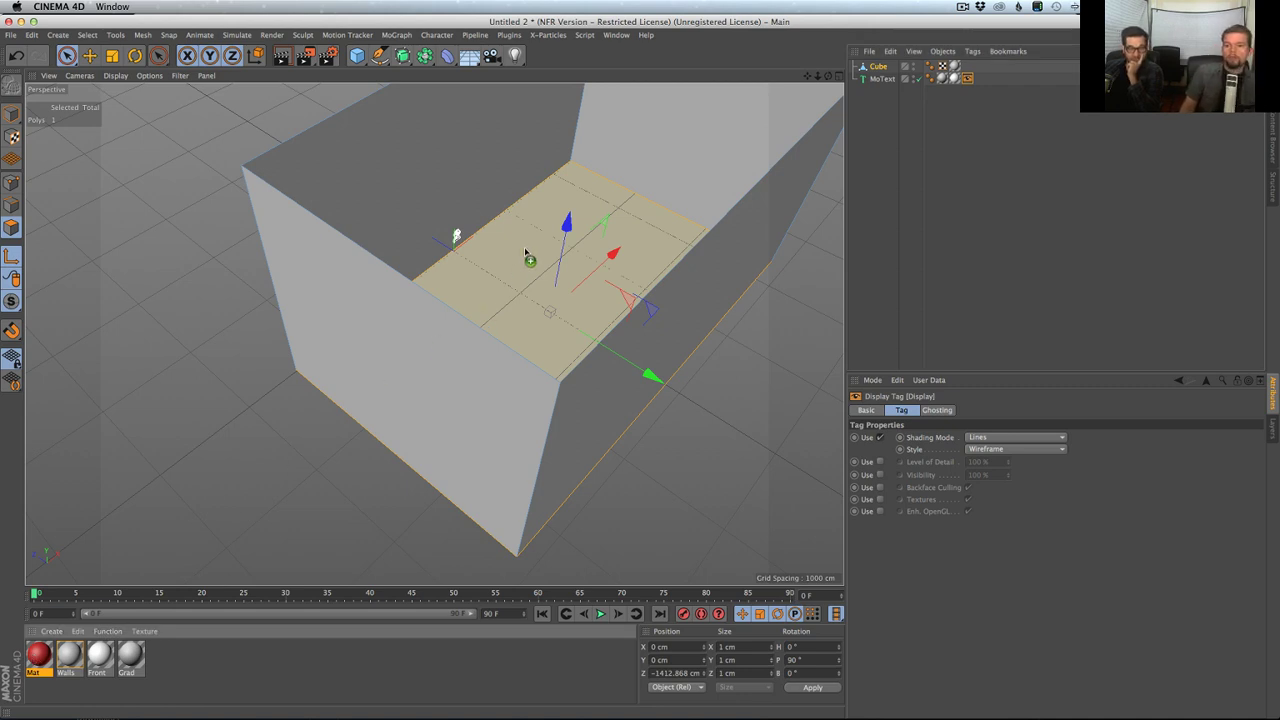
left_click_drag(525, 252, 530, 233)
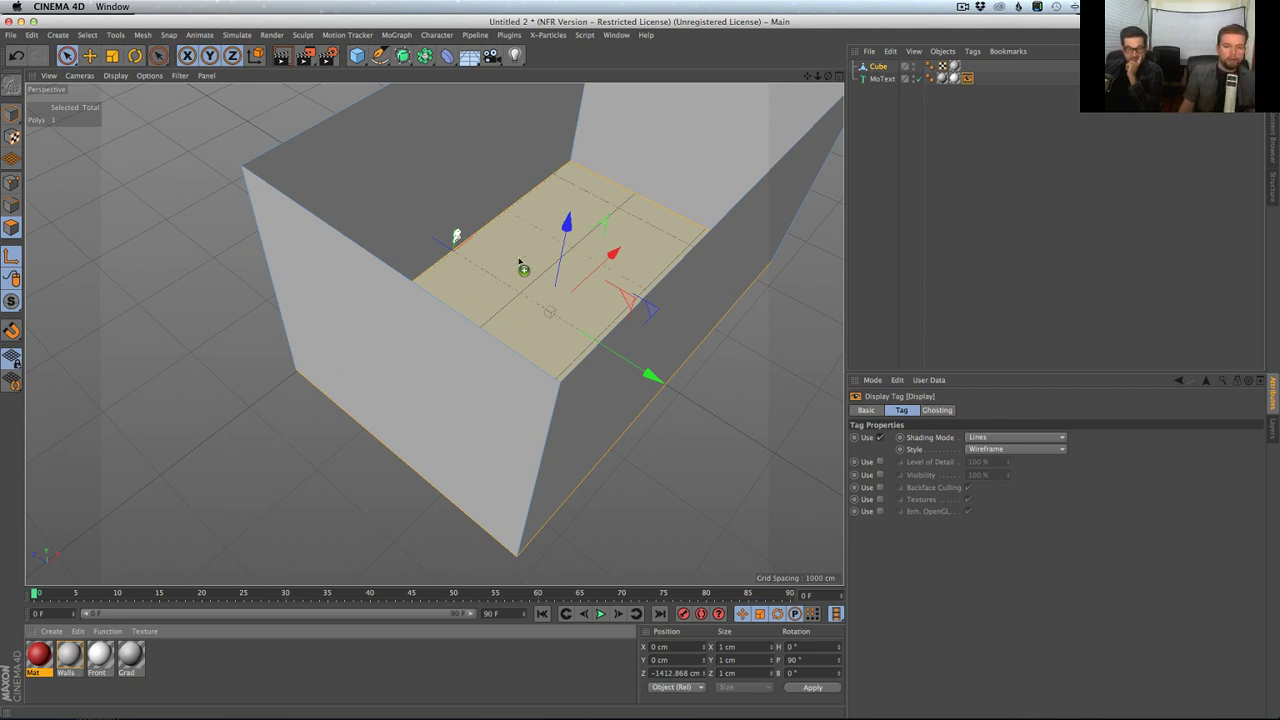
left_click_drag(519, 260, 519, 262)
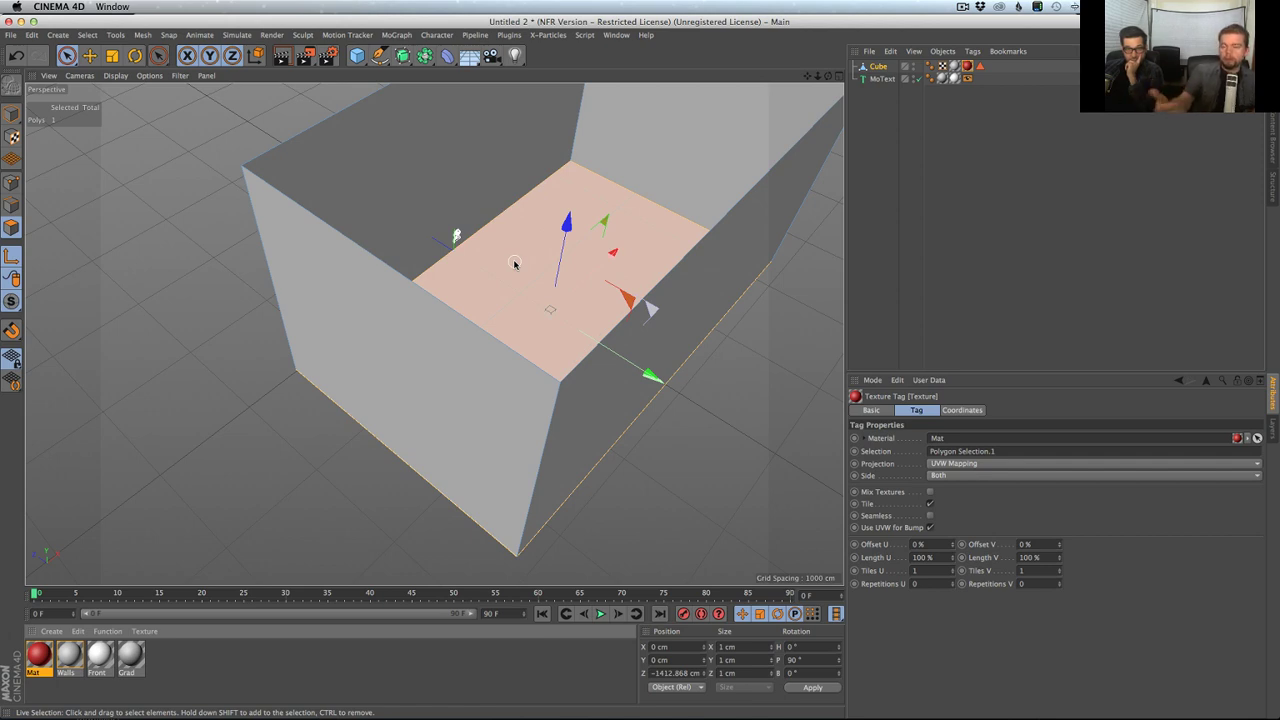
left_click(980, 67)
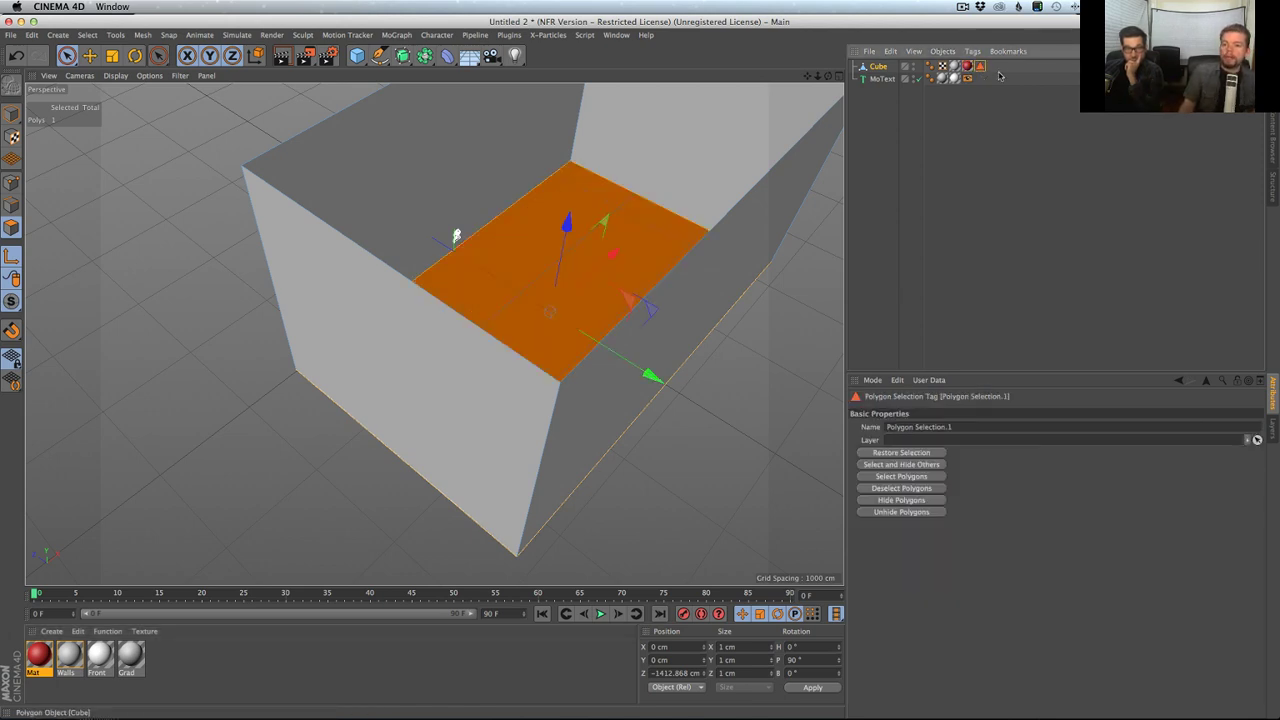
- Rename the Cube object to Walls and move the wireframe Display tag from MoText to Walls
left_click(878, 67)
type("Walls")
key("Return")
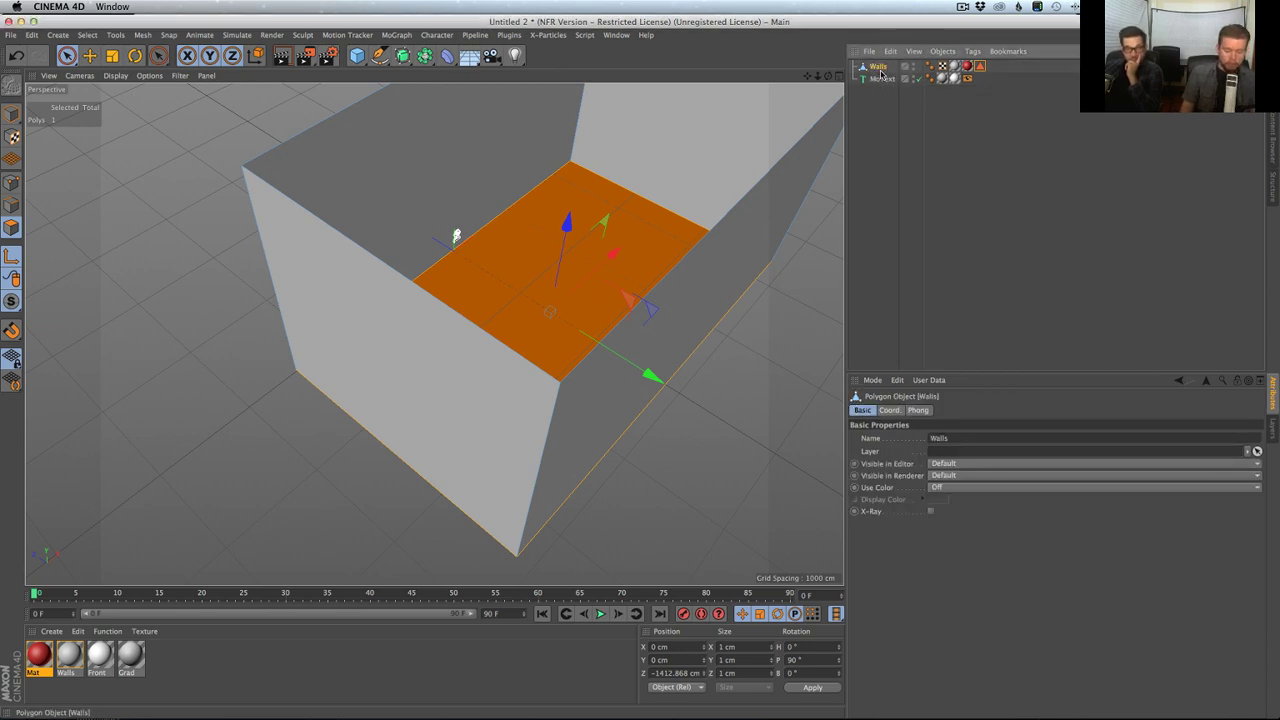
mouse_move(968, 79)
left_mouse_down()
mouse_move(986, 82)
mouse_move(993, 67)
left_mouse_up()
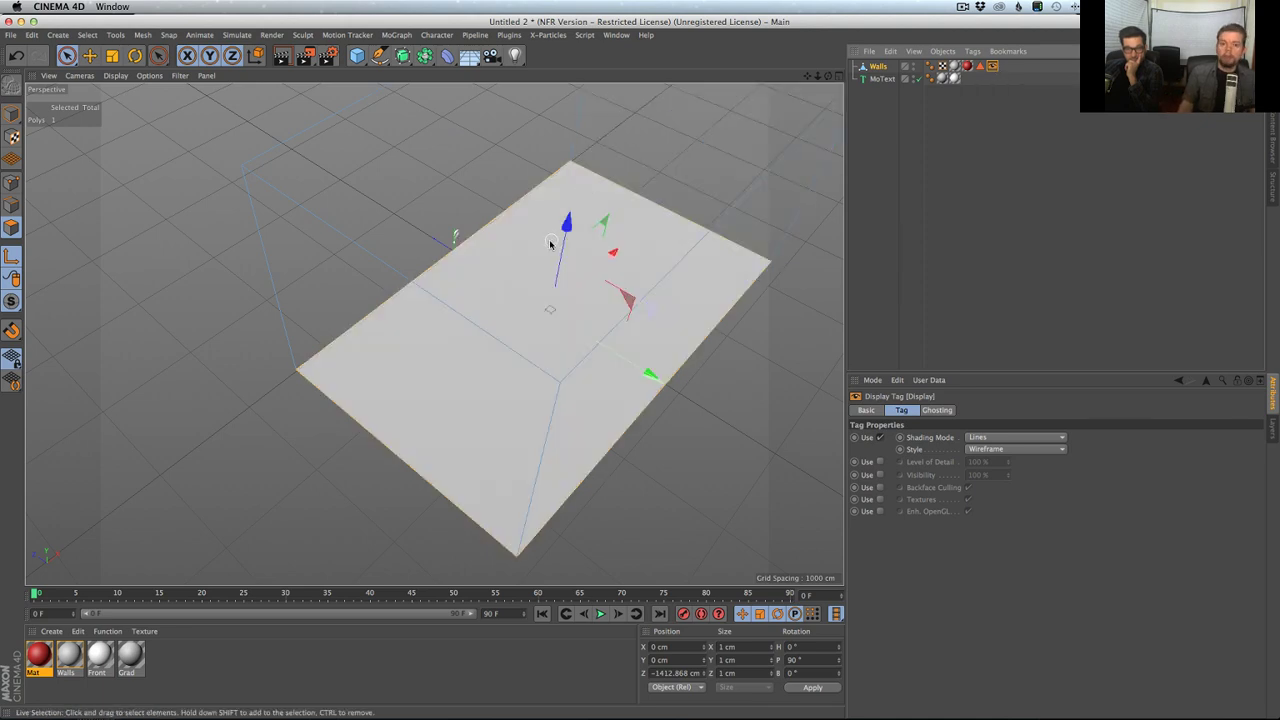
- Start saving the scene in the AskGSGSeason2 folder and create a new subfolder named Ep15 there
key("super+s")
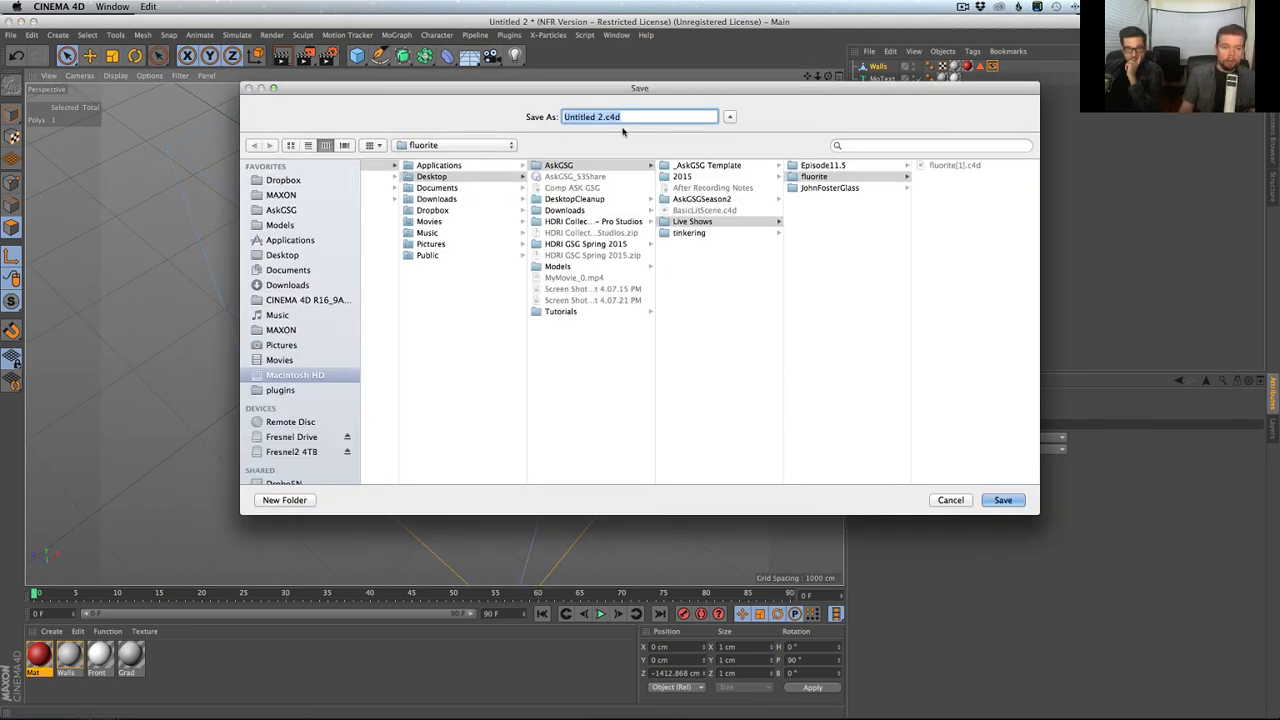
left_click(576, 168)
left_click(711, 222)
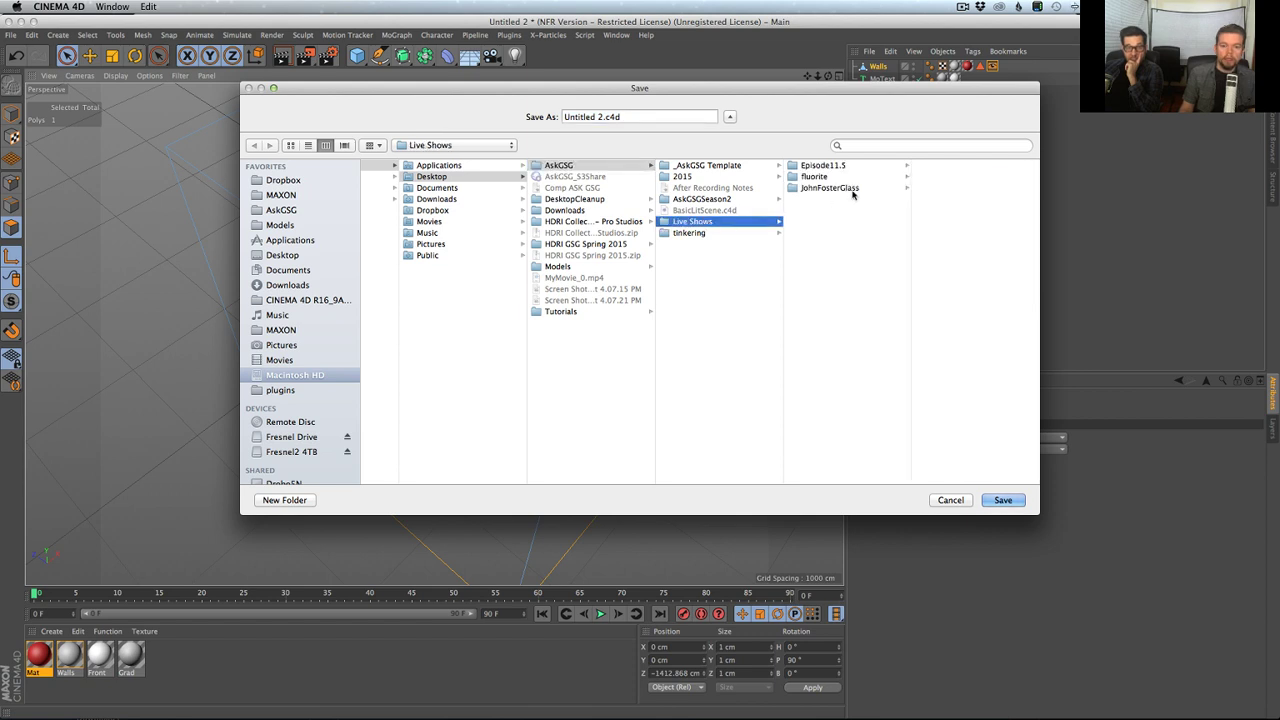
left_click(714, 178)
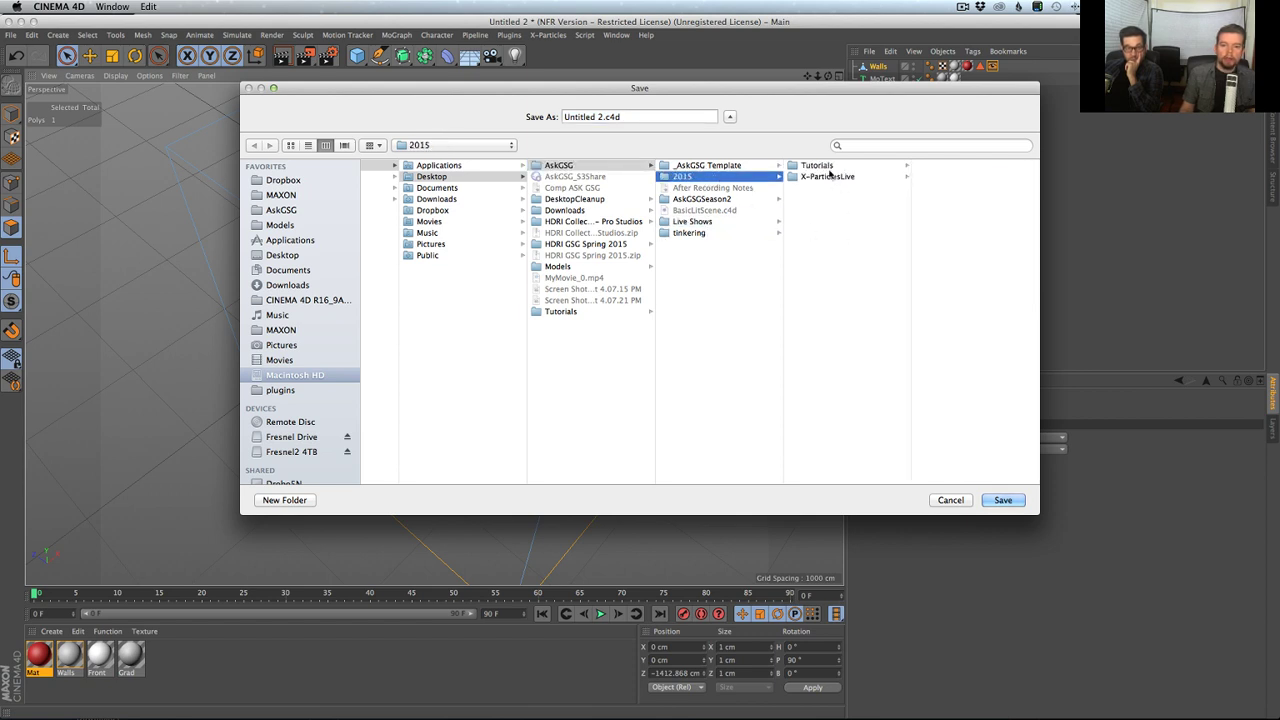
left_click(707, 200)
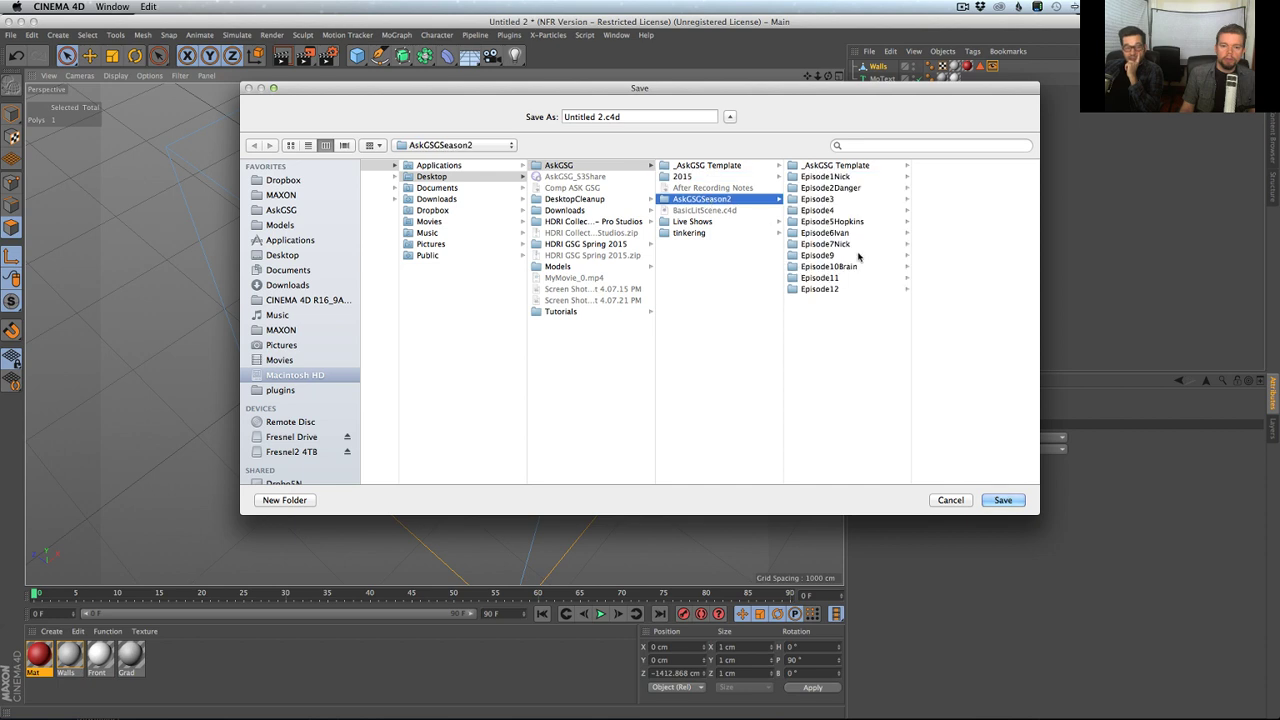
left_click(285, 500)
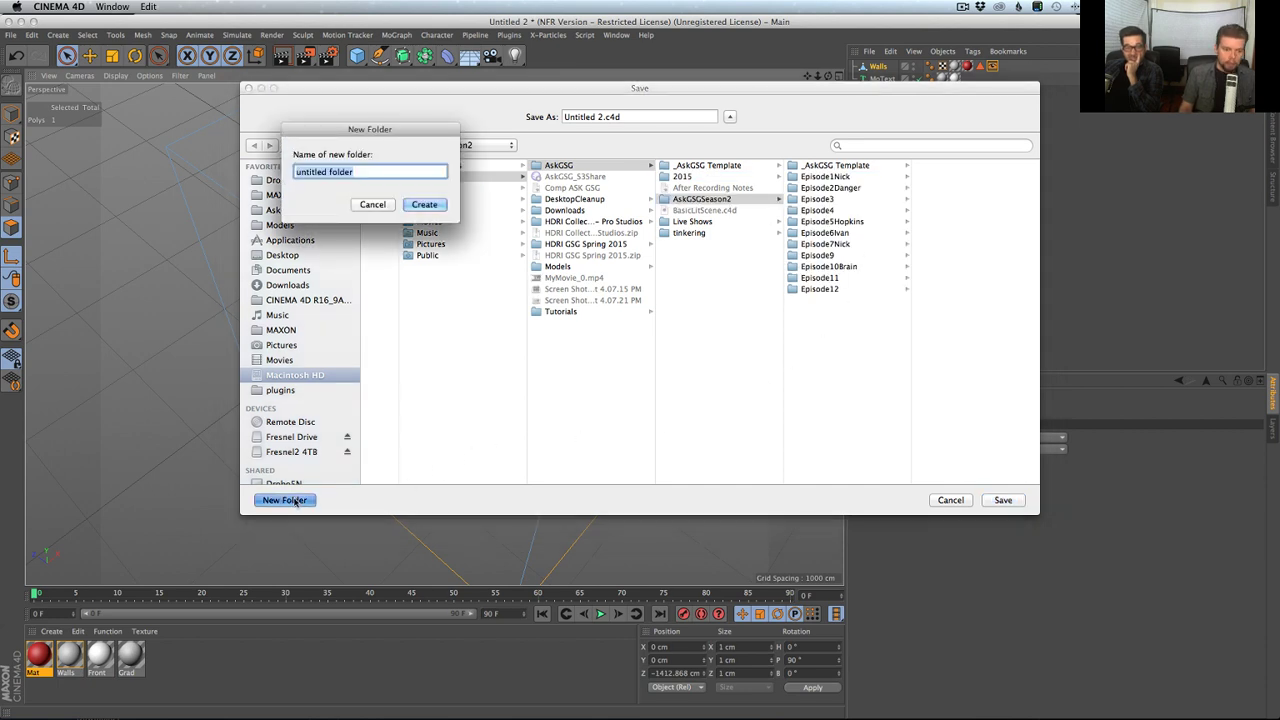
type("Ep")
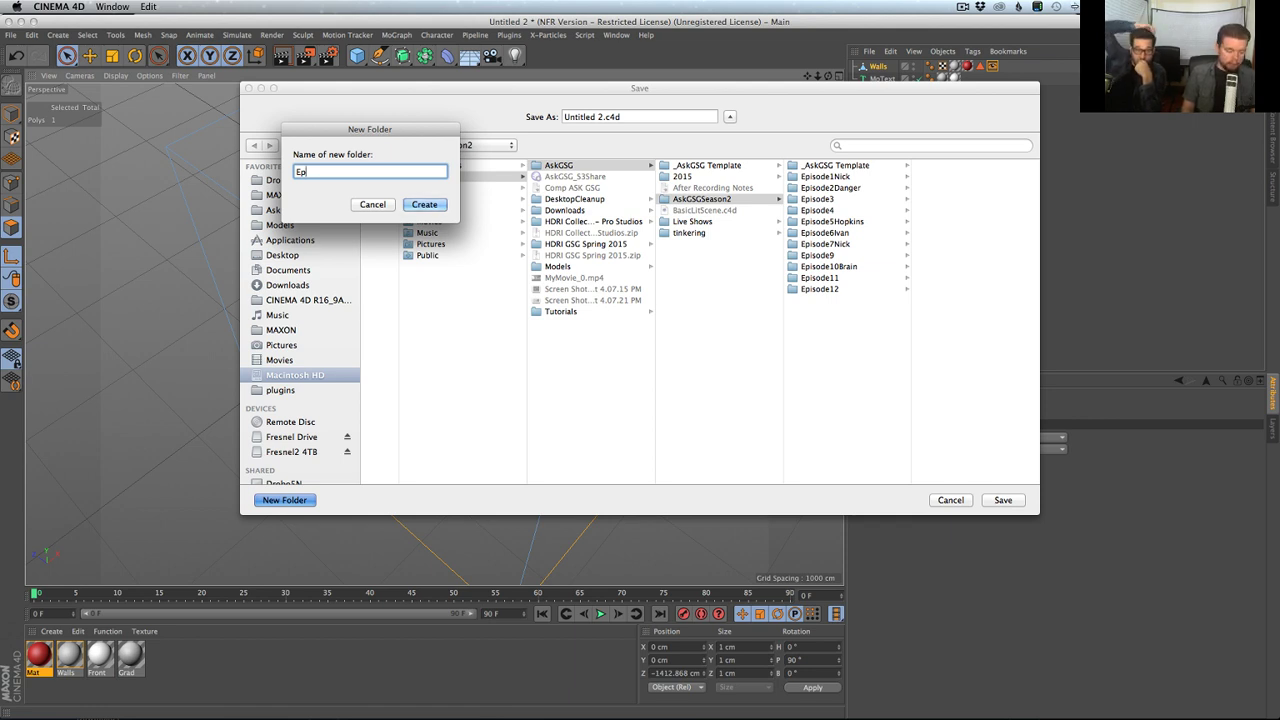
type("15")
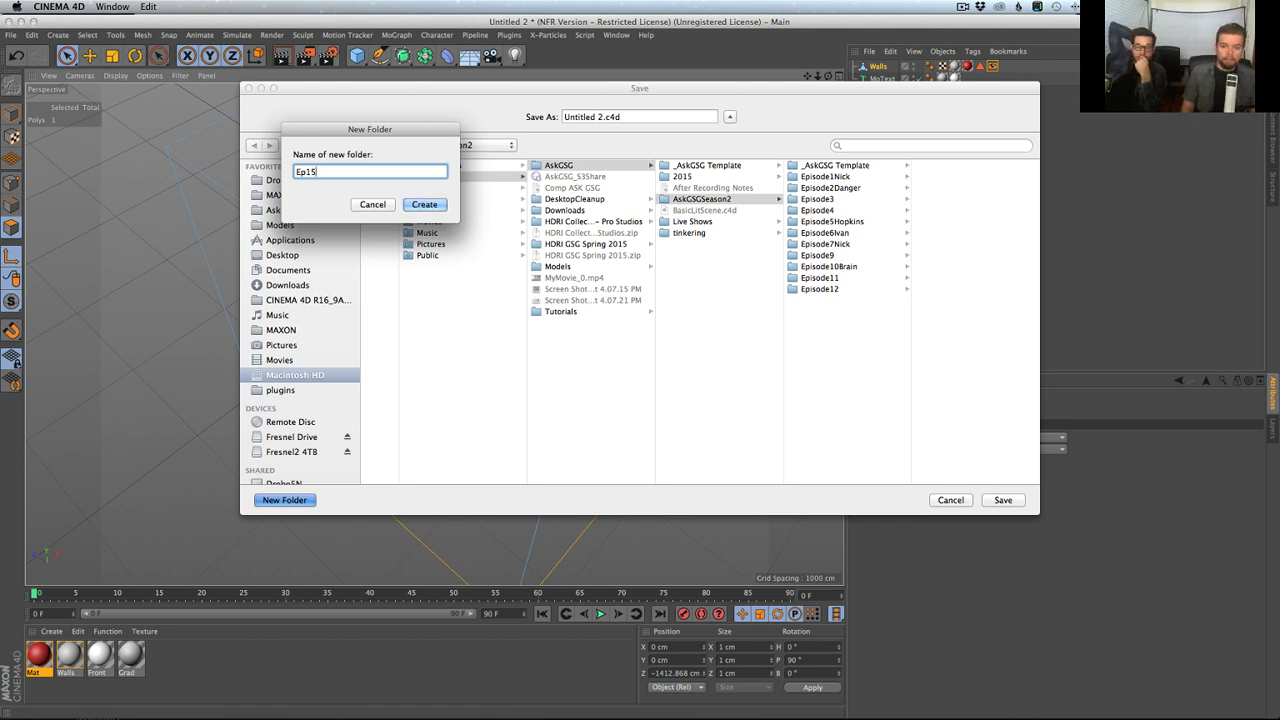
key("Return")
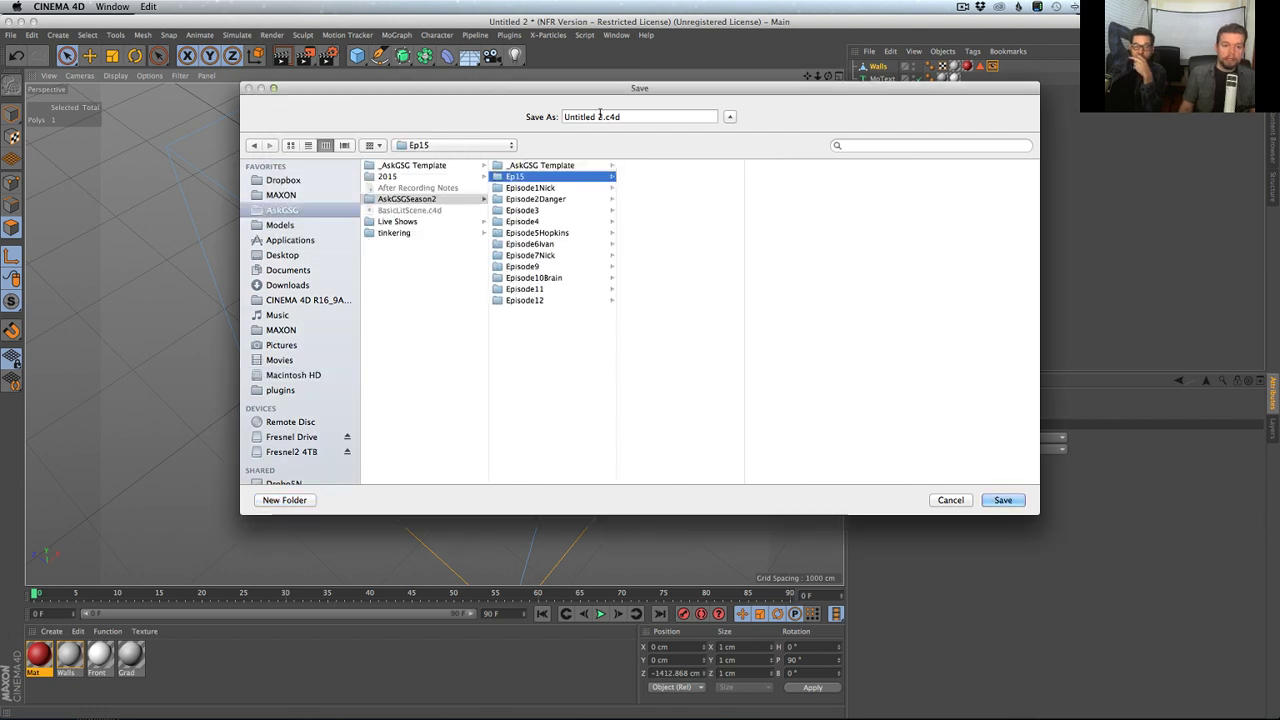
- Save the scene as 2ontheWall.c4d in the Ep15 folder
key("Tab")
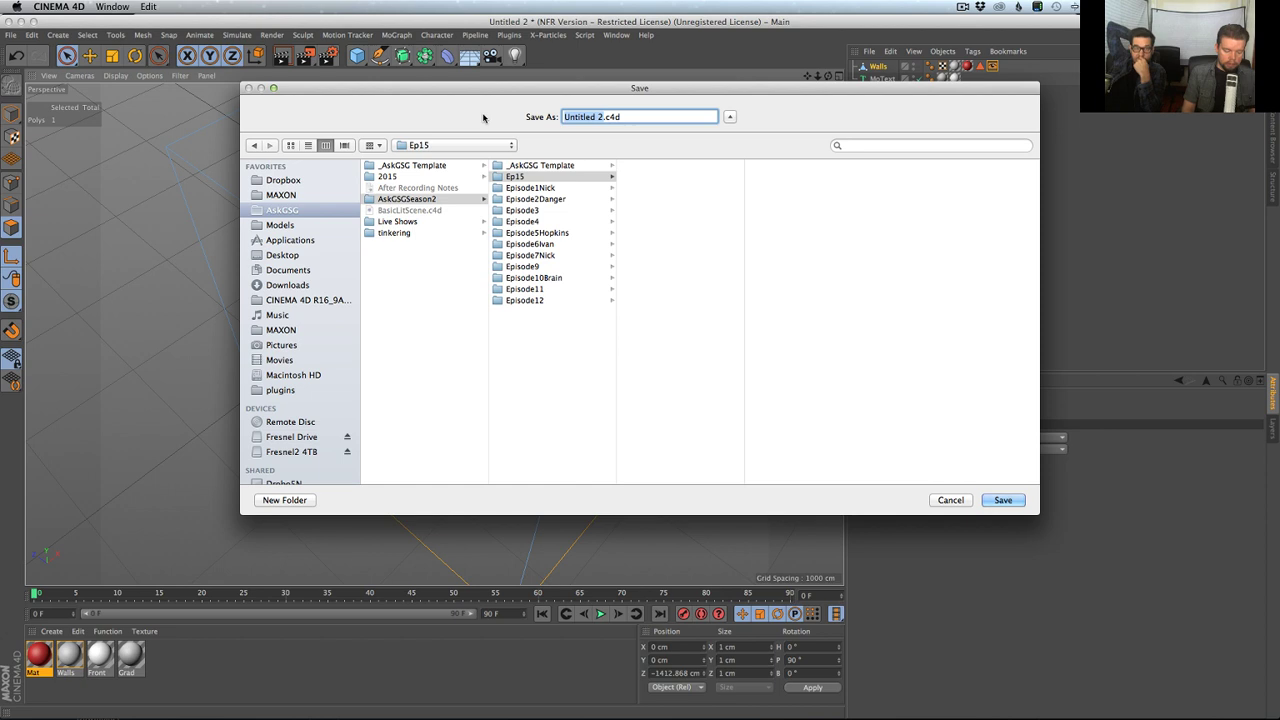
type("a")
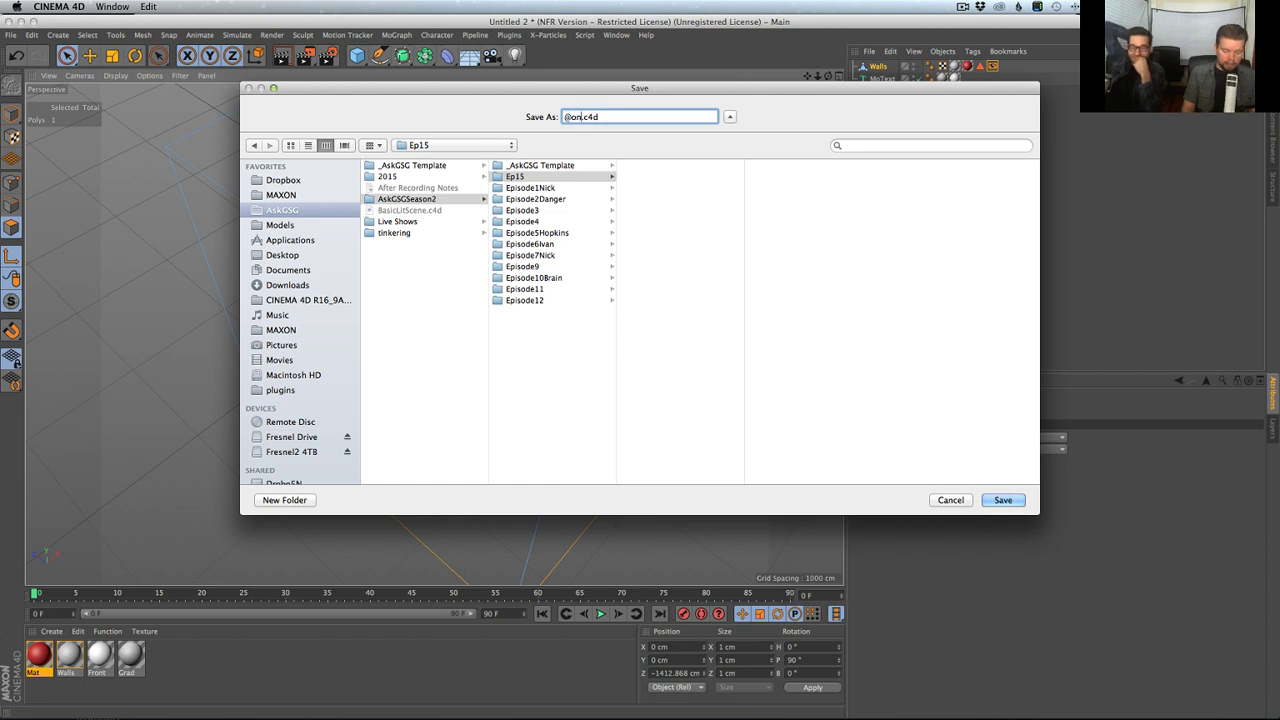
type("ontheWall")
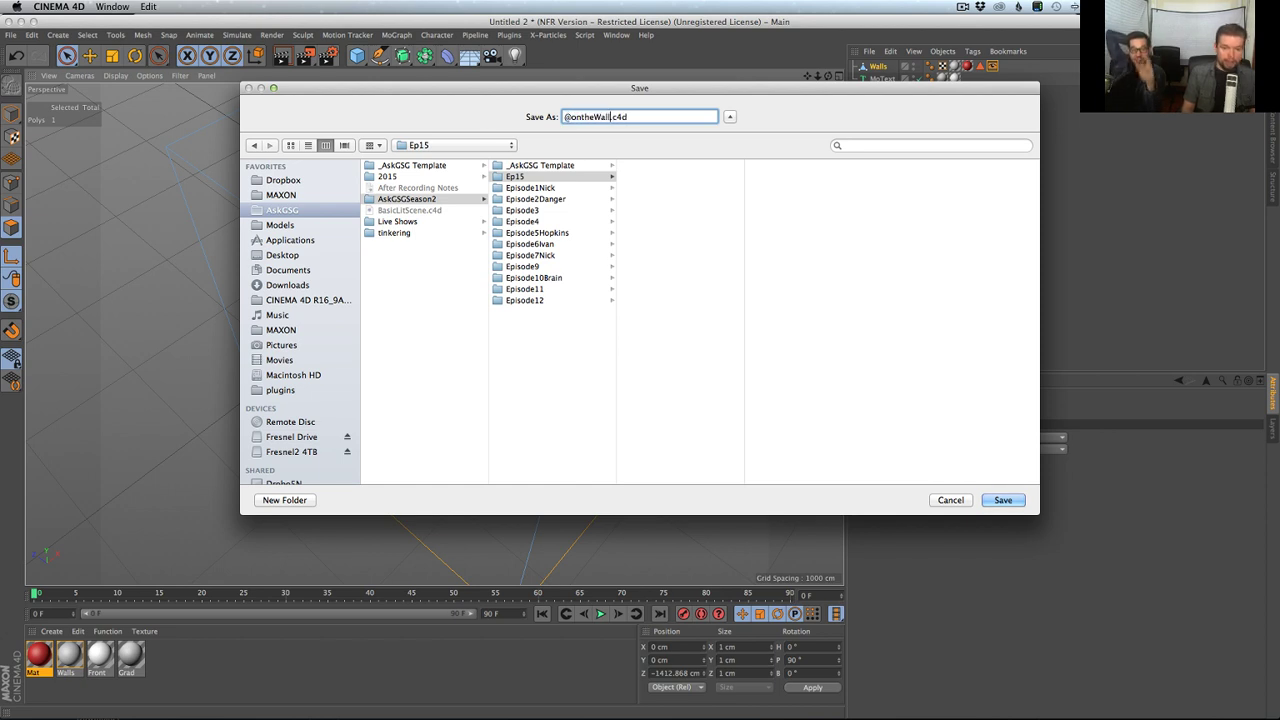
left_click(564, 117)
key("BackSpace")
type("2")
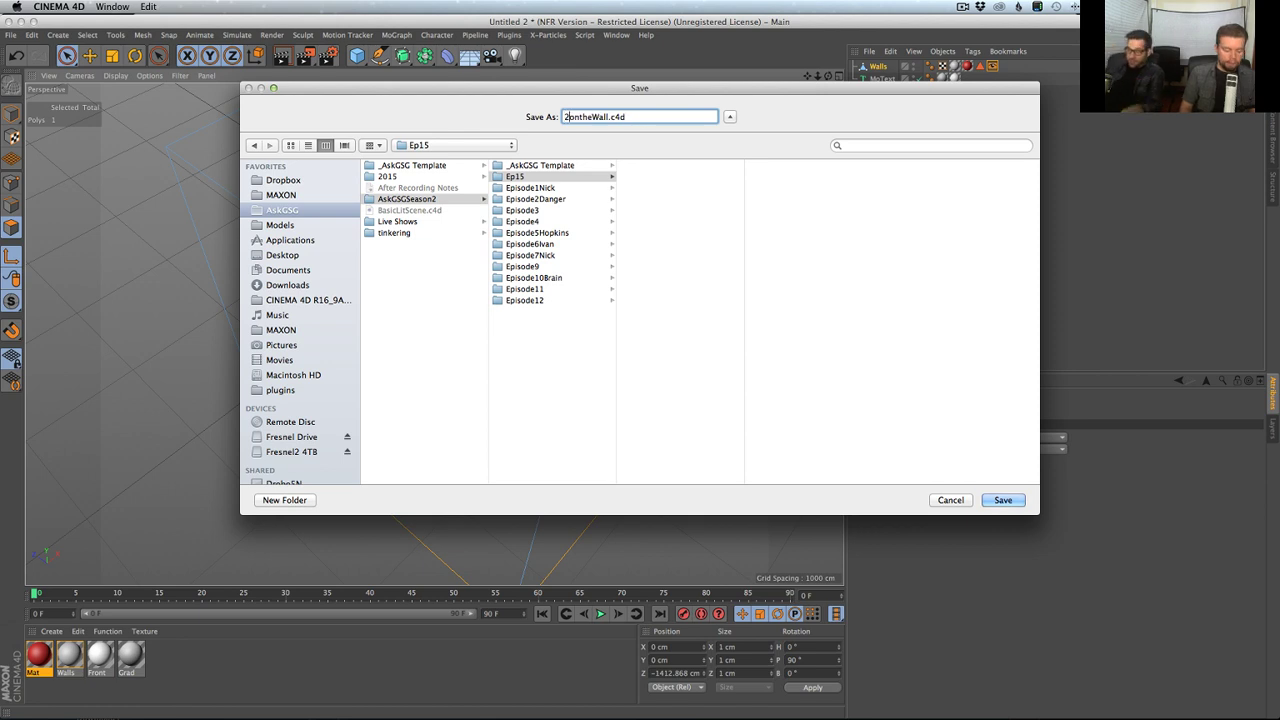
key("Return")
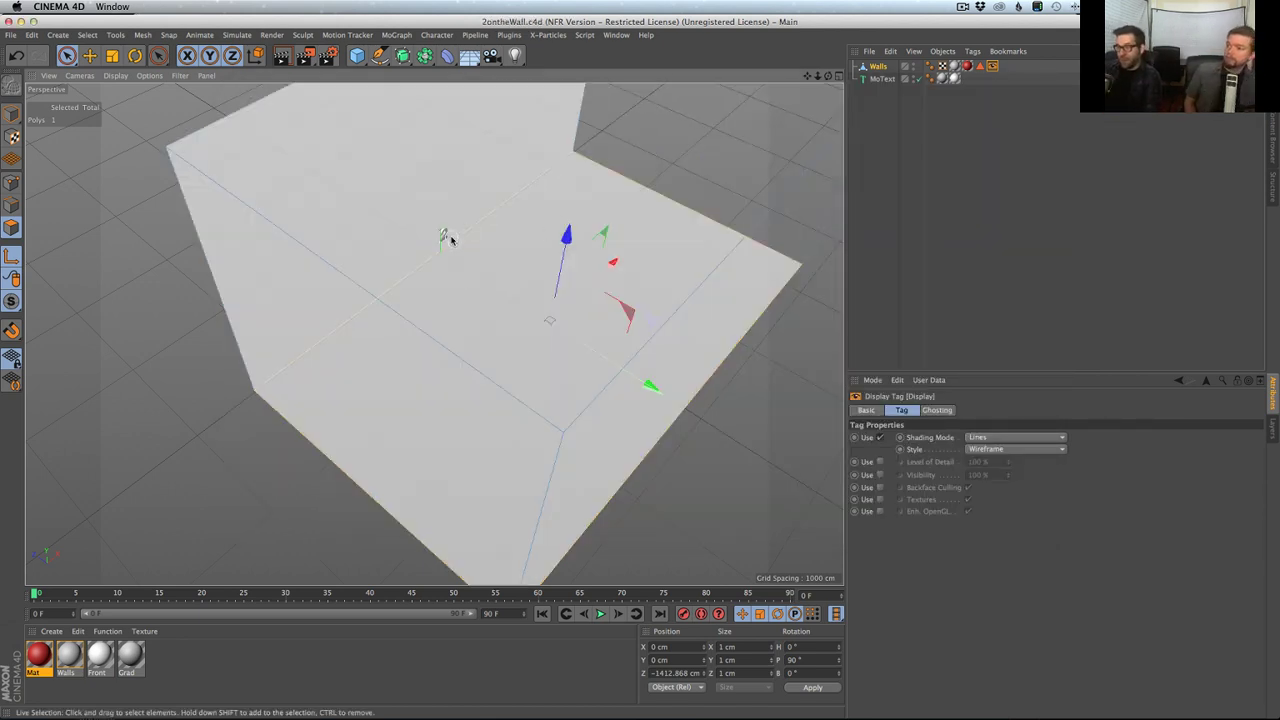
- Add the OverheadSoftbox.c4d light from the GSG_Light_Kit_Pro content library to the scene
right_click_drag(446, 224, 640, 156, "alt")
left_click_drag(455, 262, 428, 283, "alt")
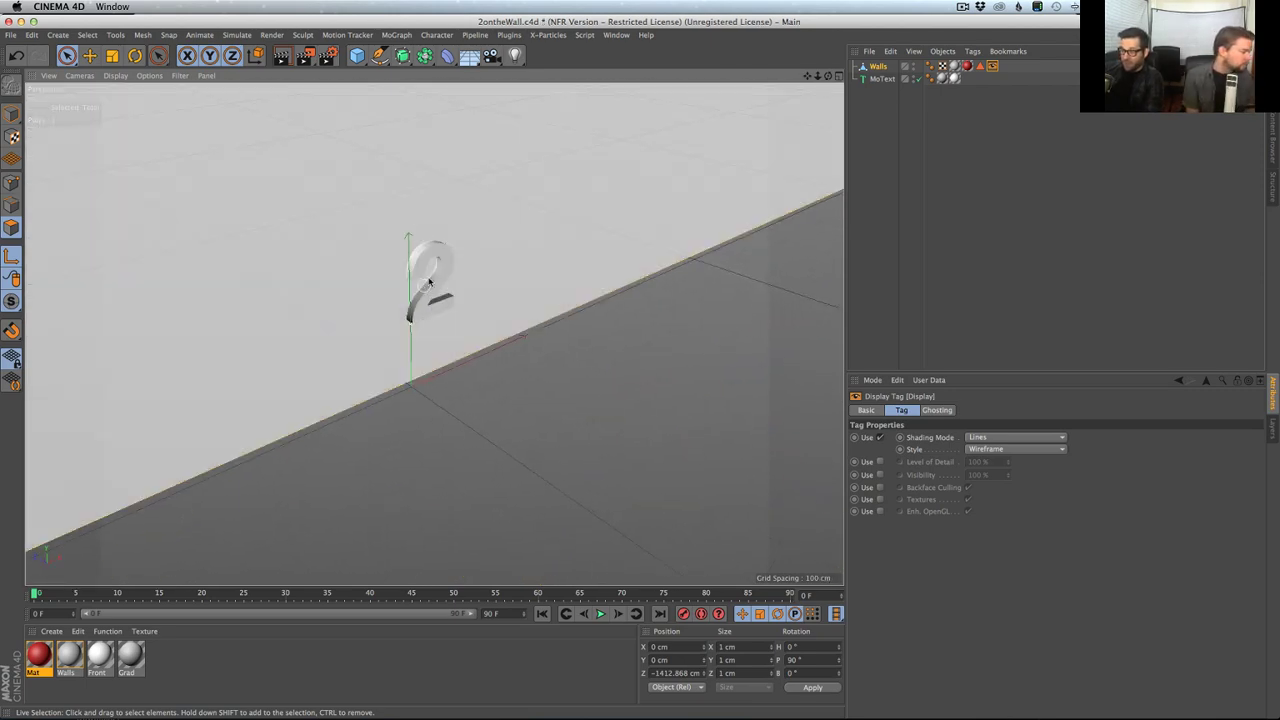
right_click_drag(433, 275, 358, 329, "alt")
left_click_drag(358, 329, 360, 309, "alt")
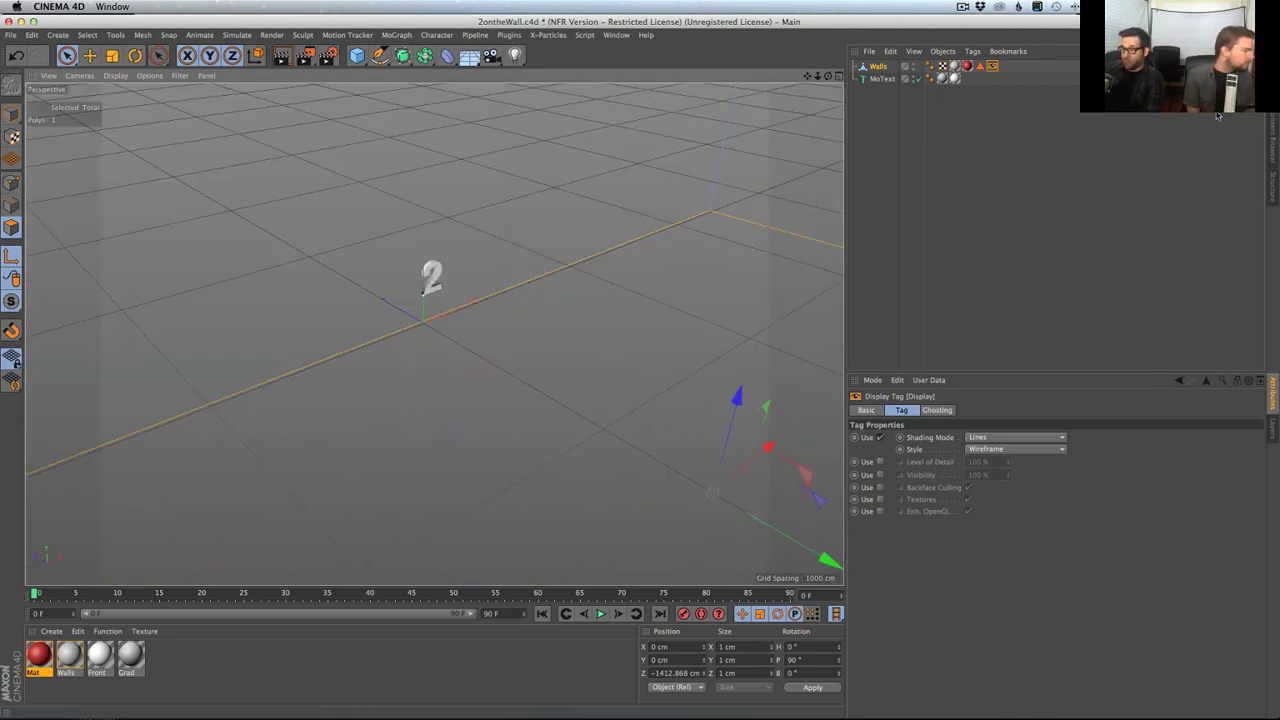
left_click(1271, 140)
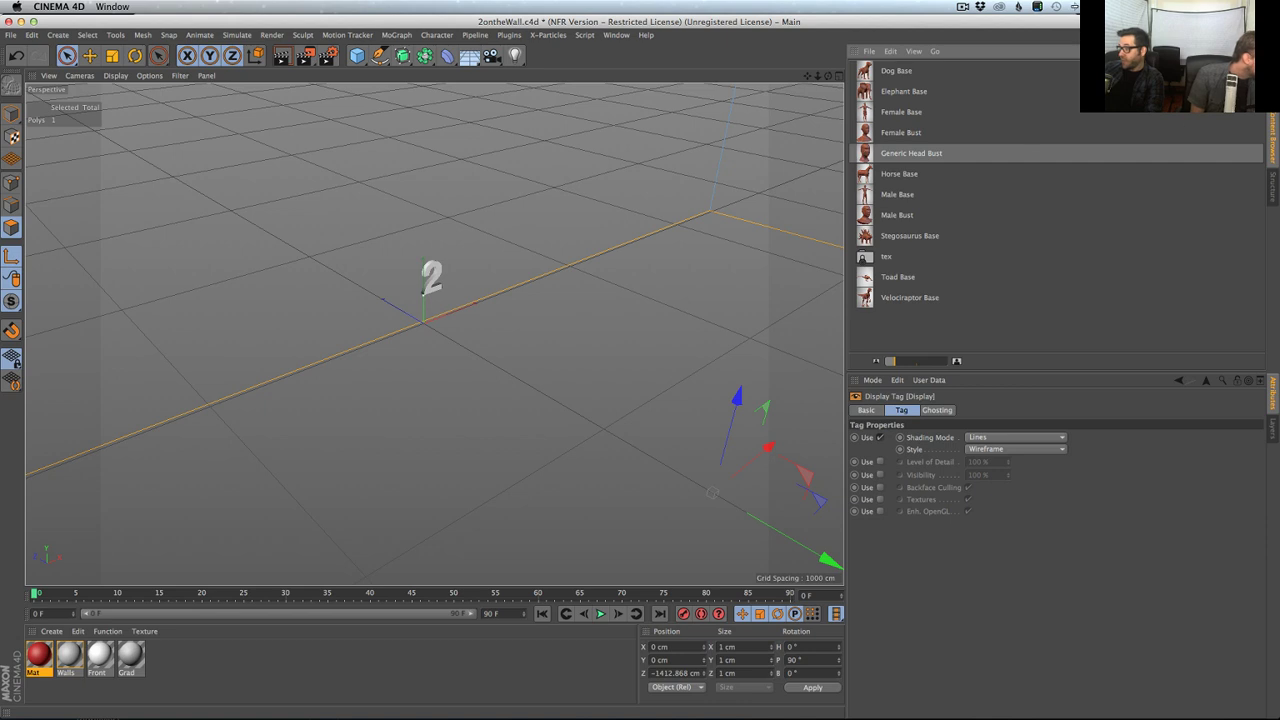
left_click(1271, 75)
left_click(1273, 120)
left_click(876, 361)
left_click(876, 361)
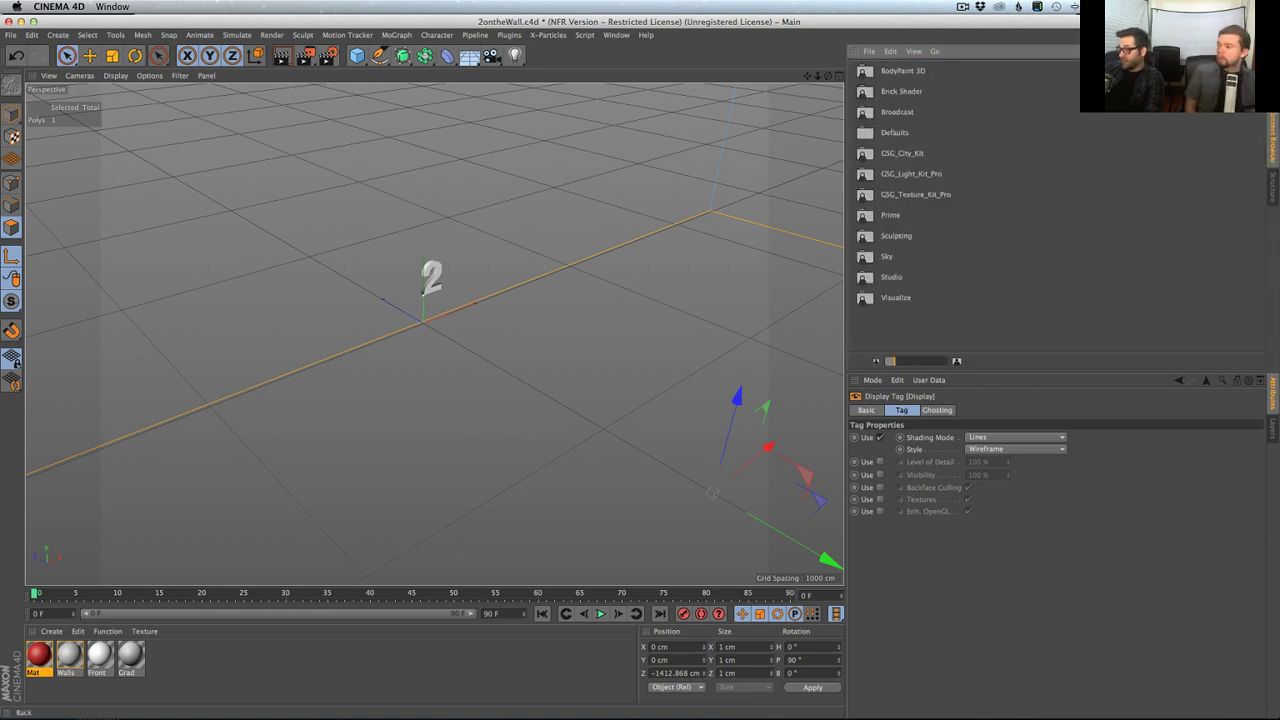
double_click(910, 175)
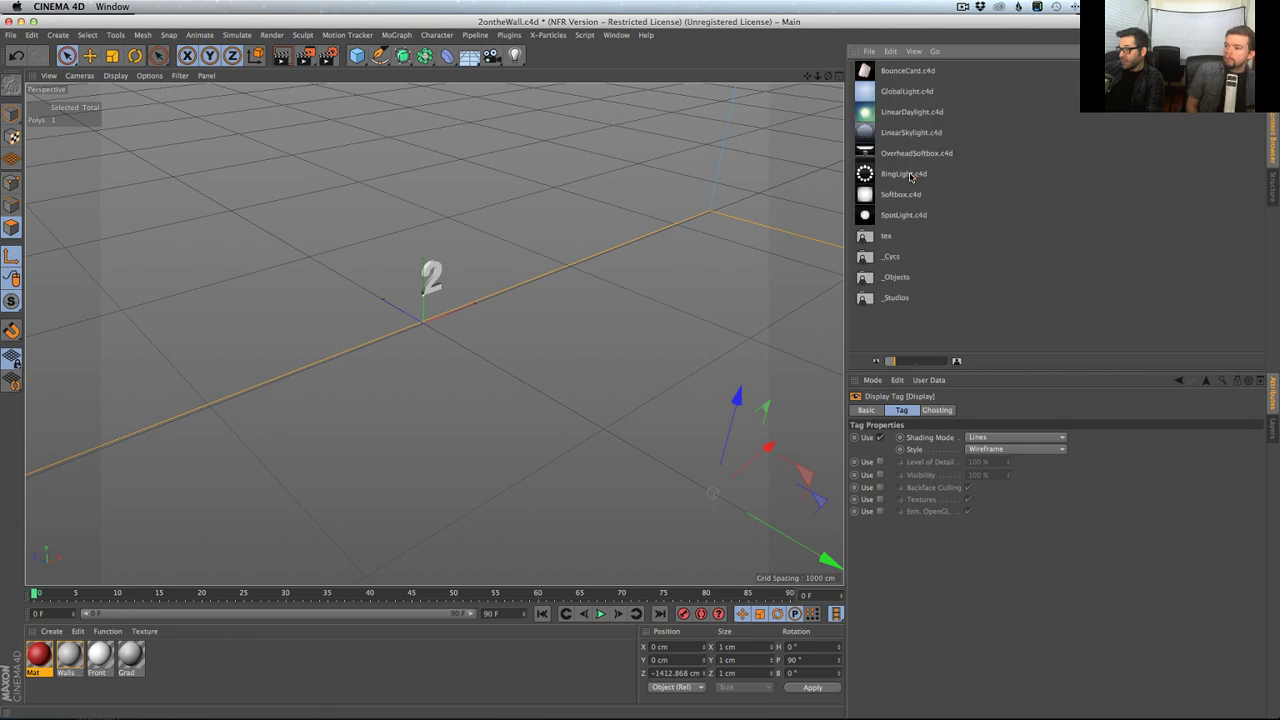
double_click(872, 156)
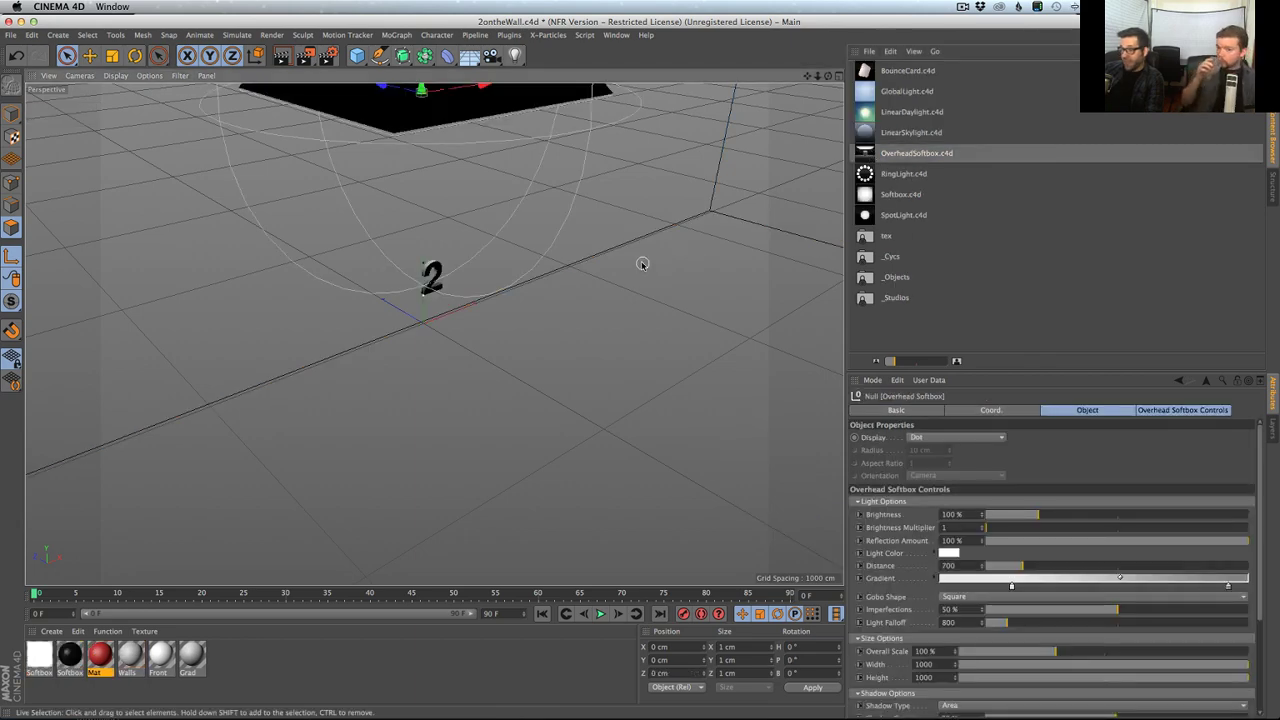
- Move the Overhead Softbox out in front of the wall above the 2, with its rear edge meeting the wall
right_click_drag(550, 312, 436, 334, "alt")
left_click_drag(434, 334, 636, 248, "alt")
left_click_drag(557, 251, 531, 189, "alt")
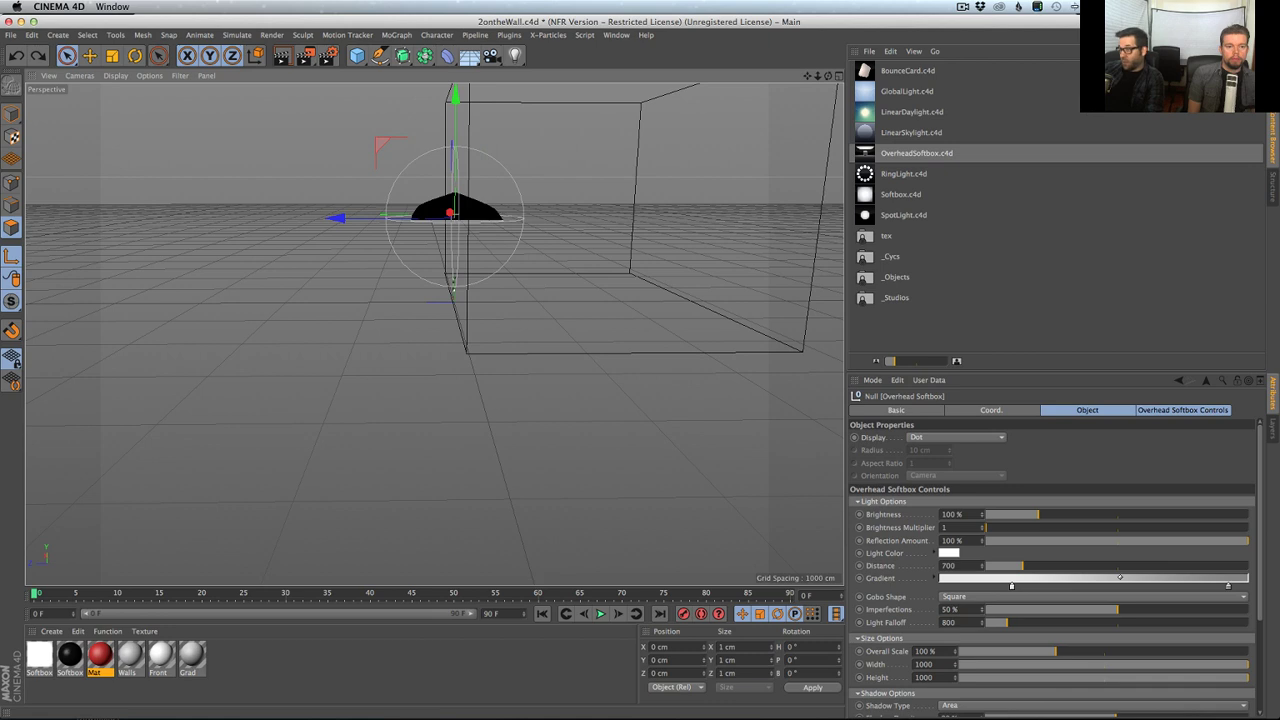
left_click(1272, 88)
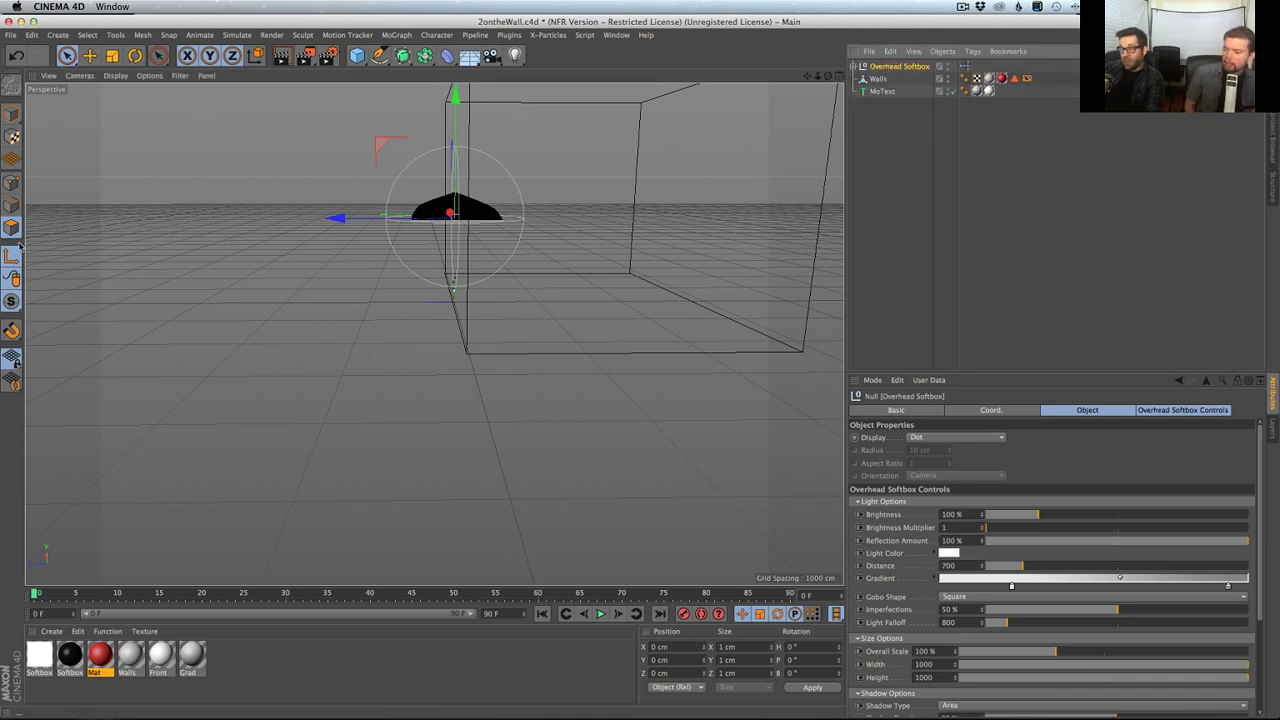
key("v")
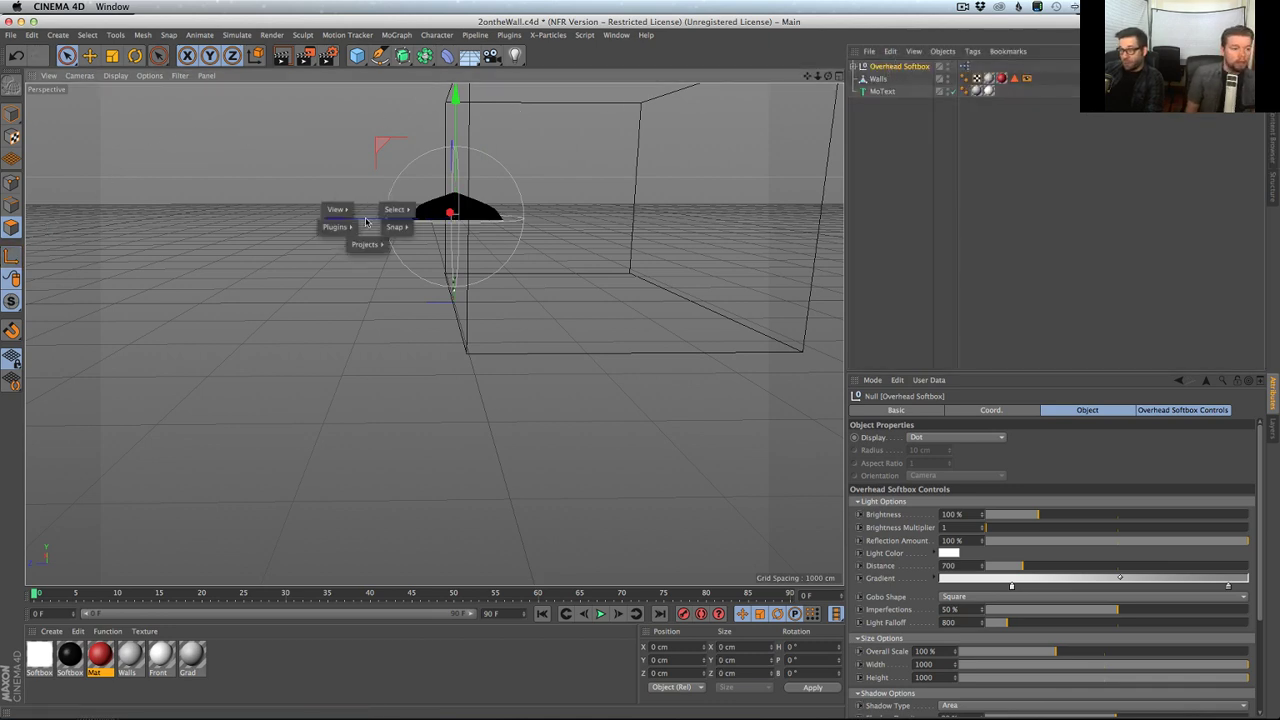
left_click_drag(366, 220, 456, 215)
key("F5")
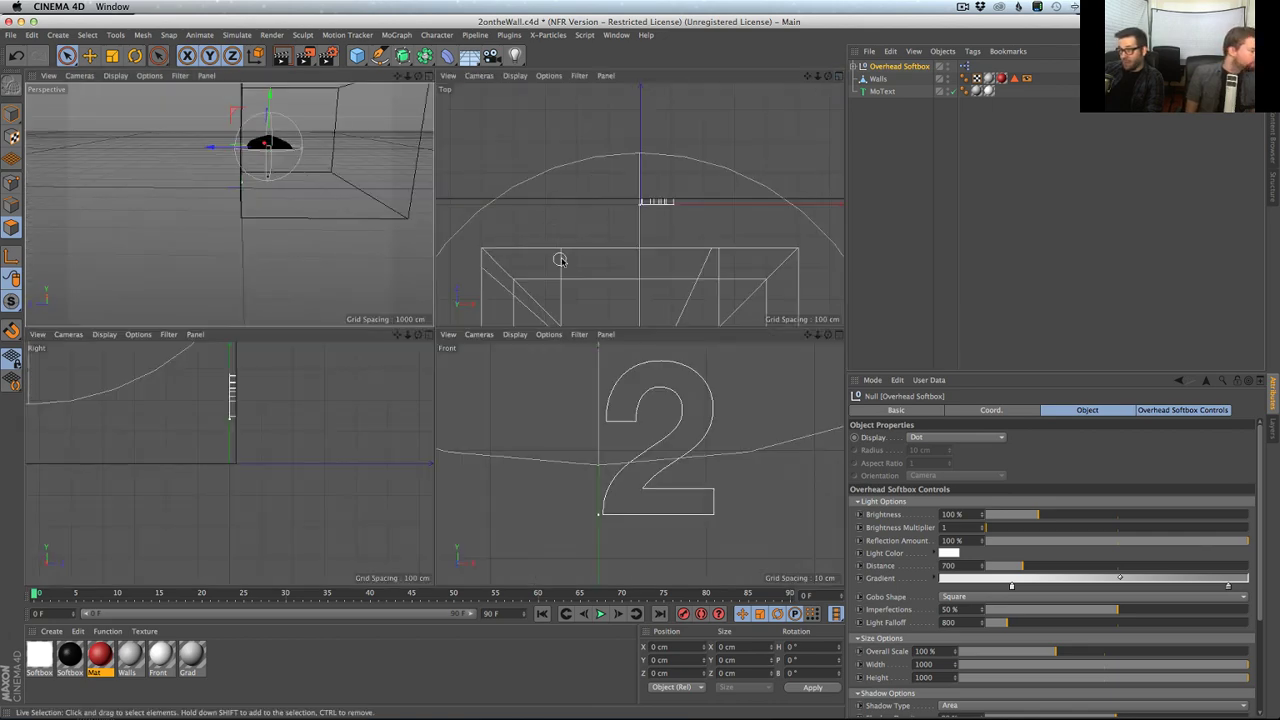
right_click_drag(323, 391, 283, 401, "alt")
middle_click_drag(213, 376, 243, 504, "alt")
left_click_drag(277, 409, 294, 414)
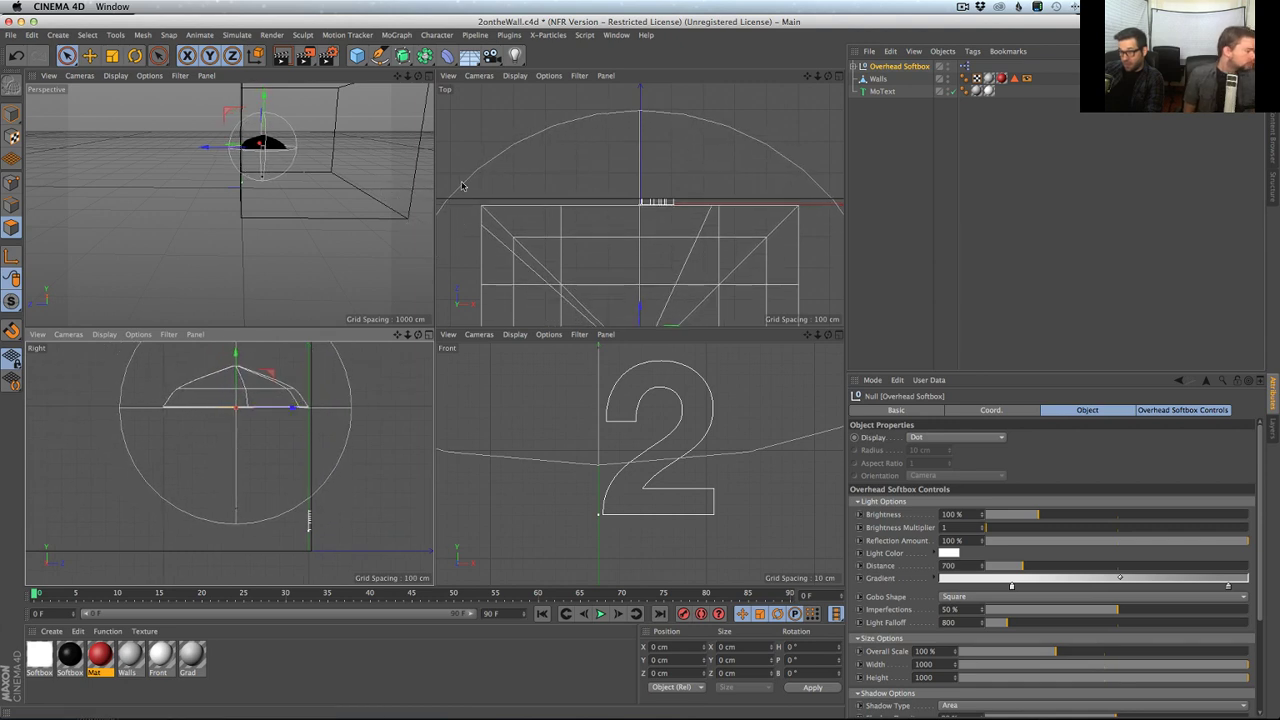
- Narrow the Overhead Softbox to a width of 36
left_click_drag(348, 139, 290, 225, "alt")
right_click_drag(285, 215, 380, 205, "alt")
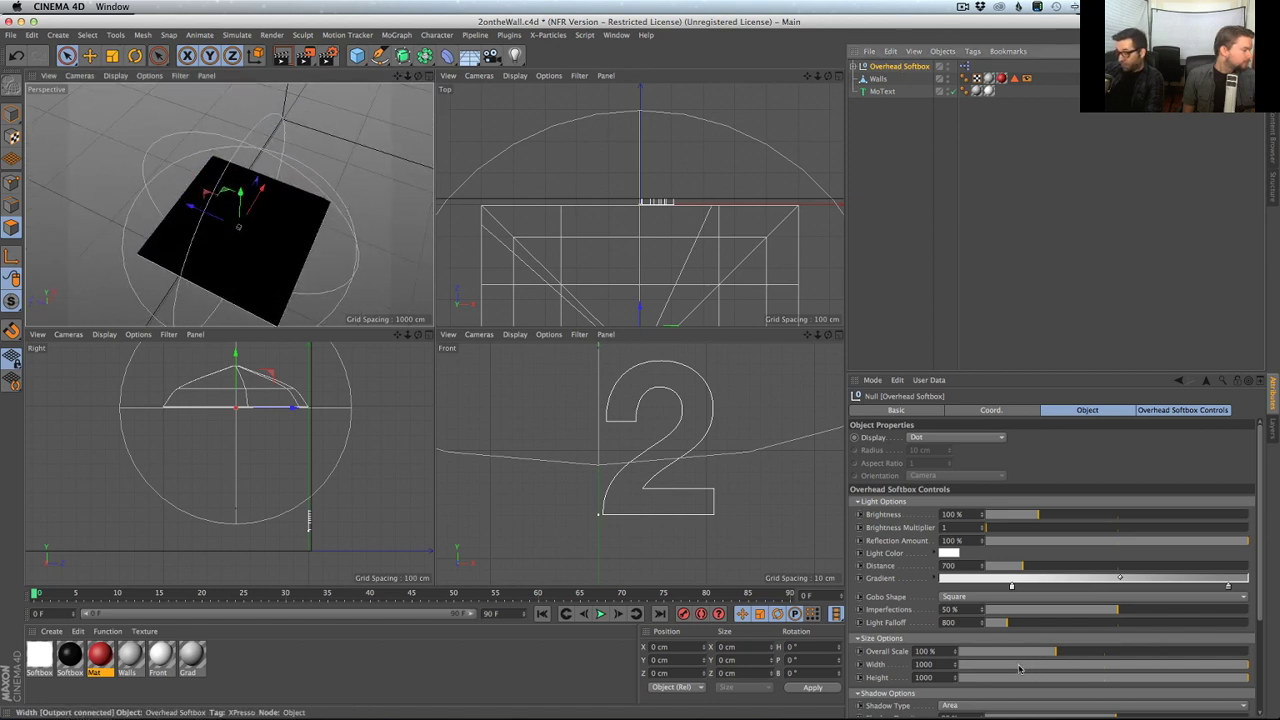
left_click_drag(1021, 668, 968, 659)
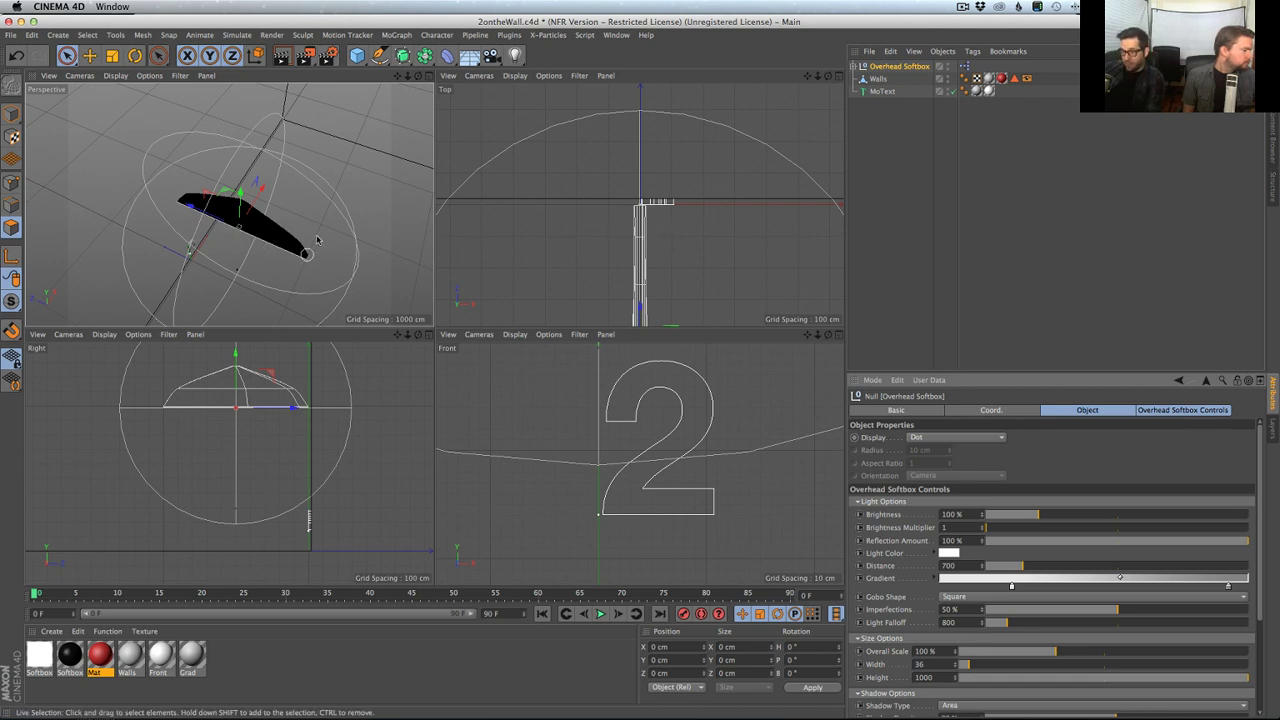
- Move the narrowed Overhead Softbox sideways along X to the left of the 2
left_click_drag(262, 188, 257, 196)
scroll(669, 282, "down", 5)
middle_click_drag(669, 282, 652, 167, "alt")
left_click_drag(668, 204, 621, 203)
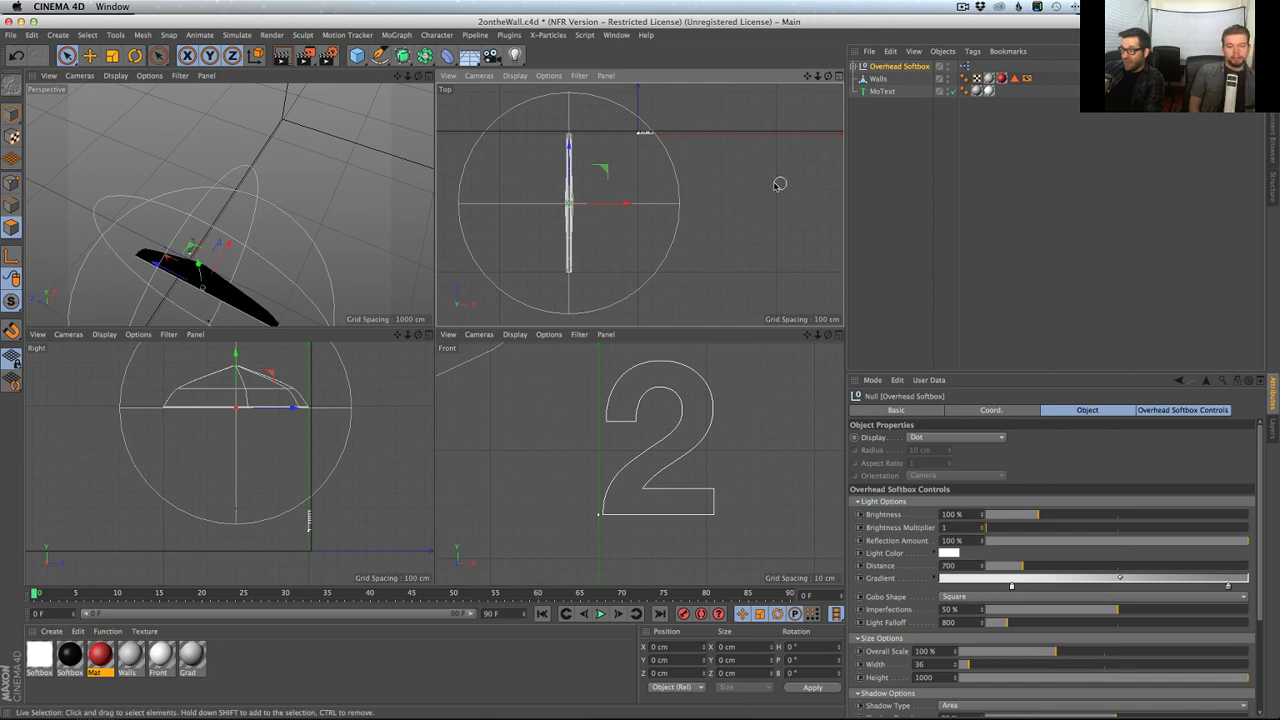
- Duplicate the Overhead Softbox and move the copy along X to the opposite side of the 2
left_click(899, 66)
key("super+c")
key("super+v")
left_click_drag(615, 204, 765, 201)
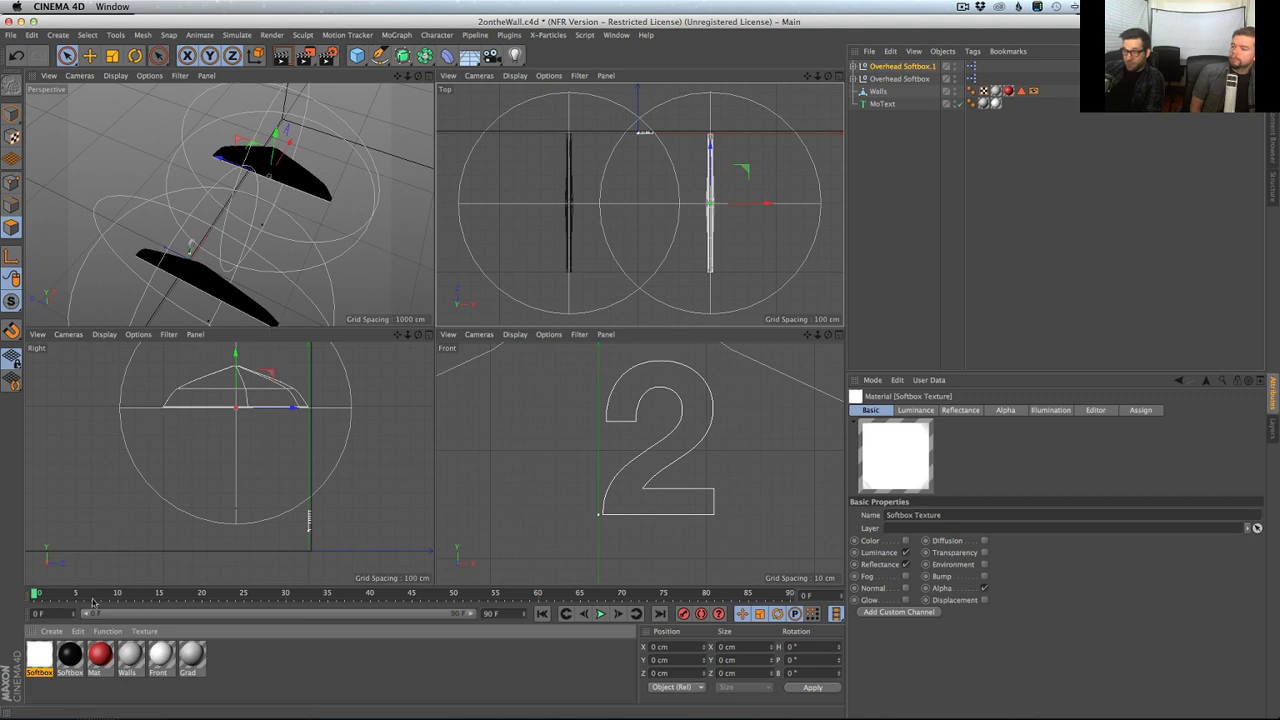
- Check the Illumination settings of the Softbox Texture material
double_click(40, 656)
left_click(220, 372)
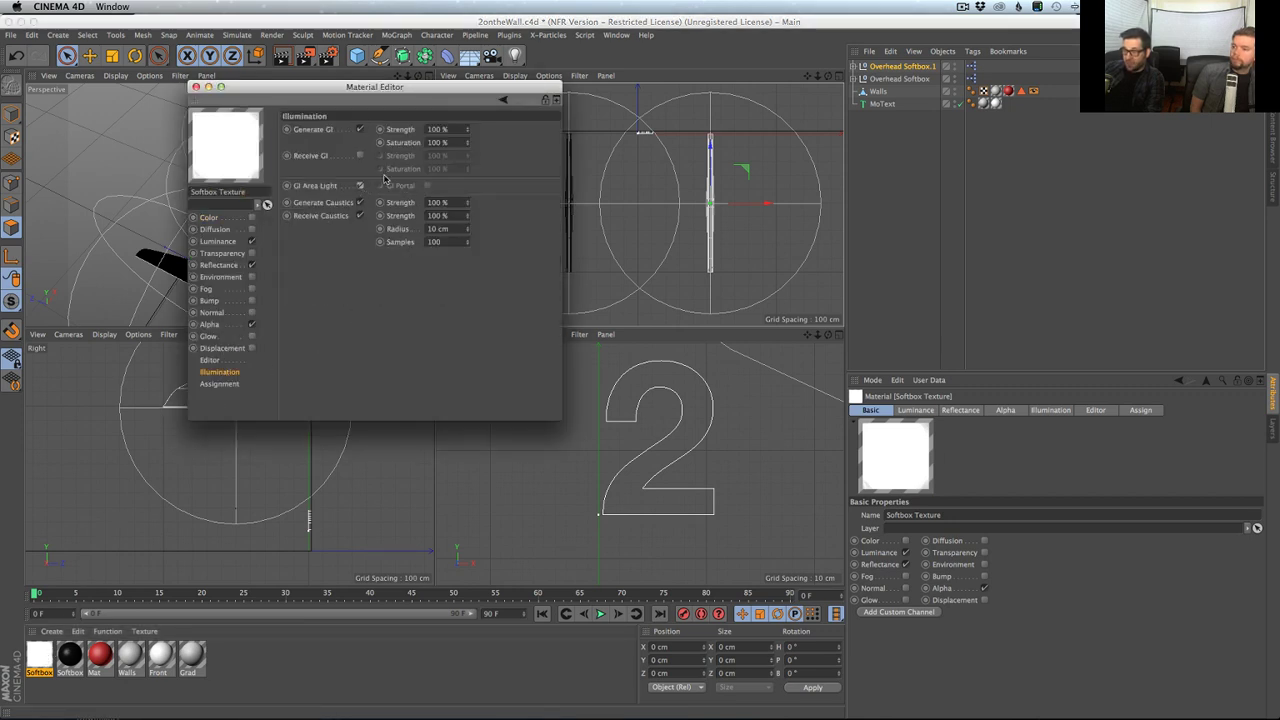
left_click(196, 87)
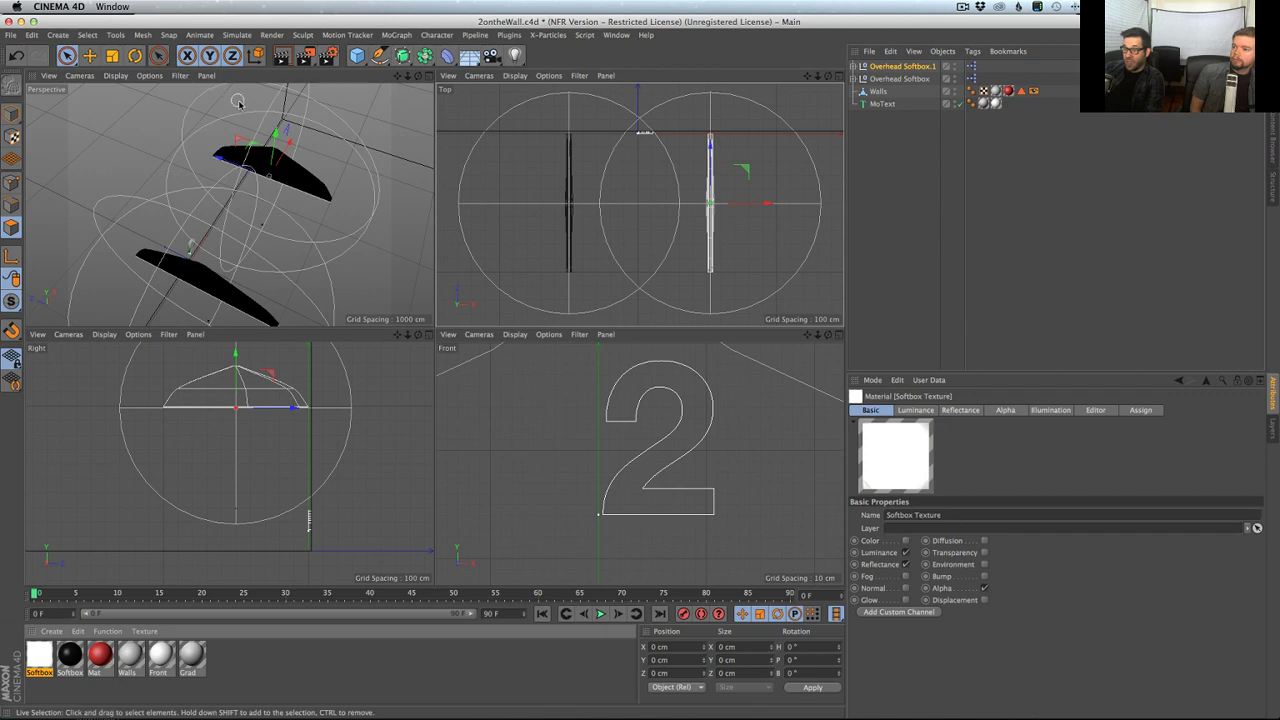
- Maximize the perspective view, face the 2 with both softboxes in frame, and render a preview
left_click(428, 80)
left_click_drag(474, 349, 433, 324, "alt")
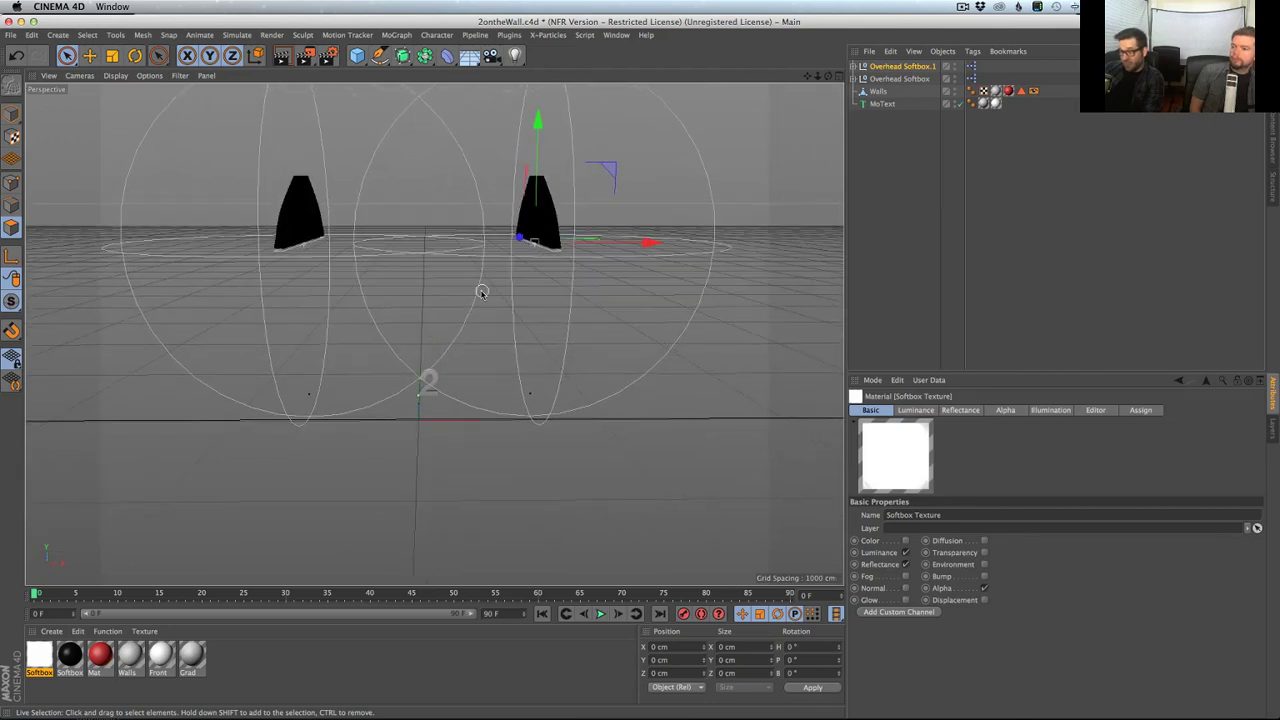
left_click(281, 55)
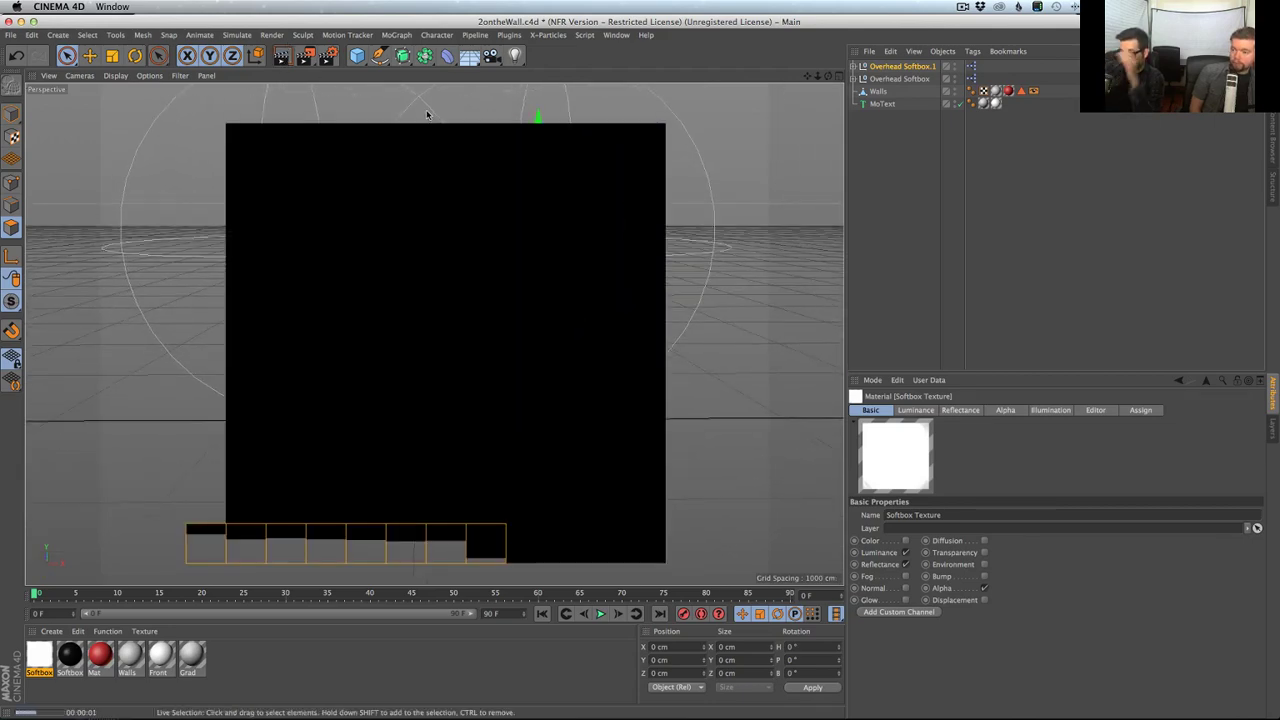
left_click_drag(621, 224, 602, 309, "alt")
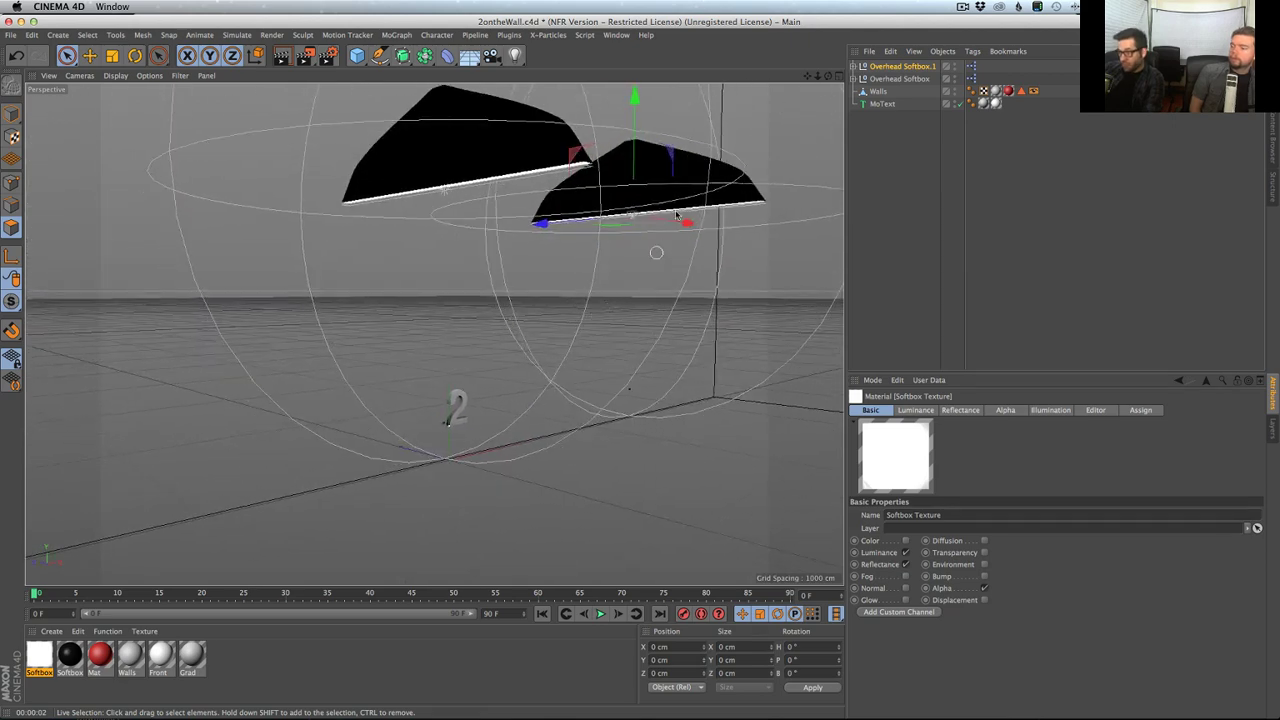
- Add a camera to the scene and set its focal length to 50 mm
left_click_drag(492, 56, 545, 72)
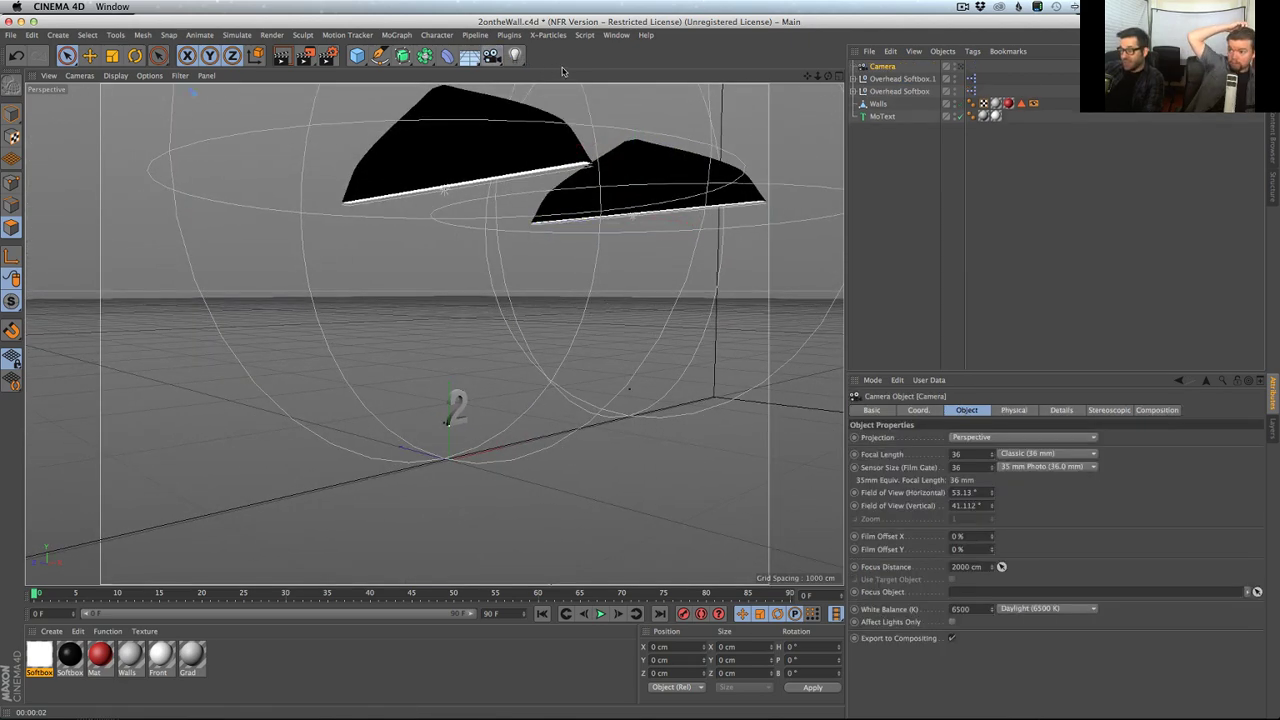
left_click(966, 454)
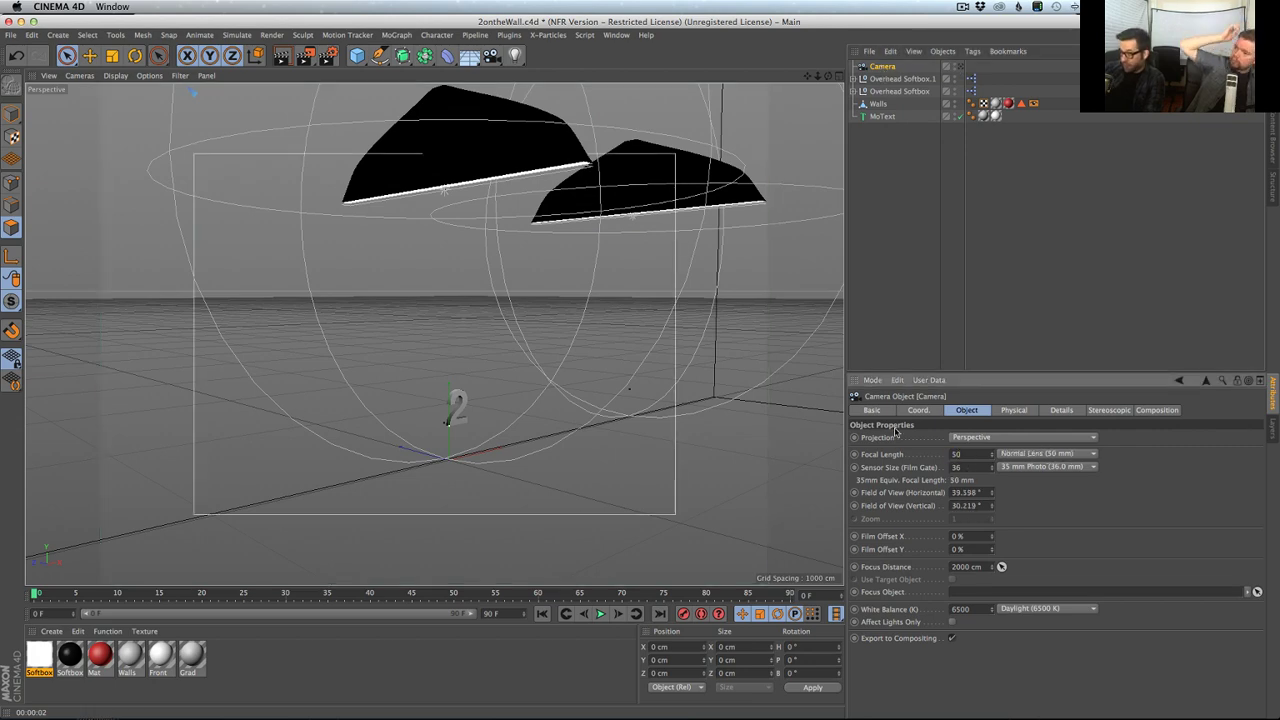
key("Return")
- Frame the 2 at an angle through the new camera, filling the view, and render a preview
right_click_drag(537, 426, 590, 385, "alt")
middle_click_drag(443, 420, 628, 308, "alt")
left_click_drag(628, 308, 529, 221, "alt")
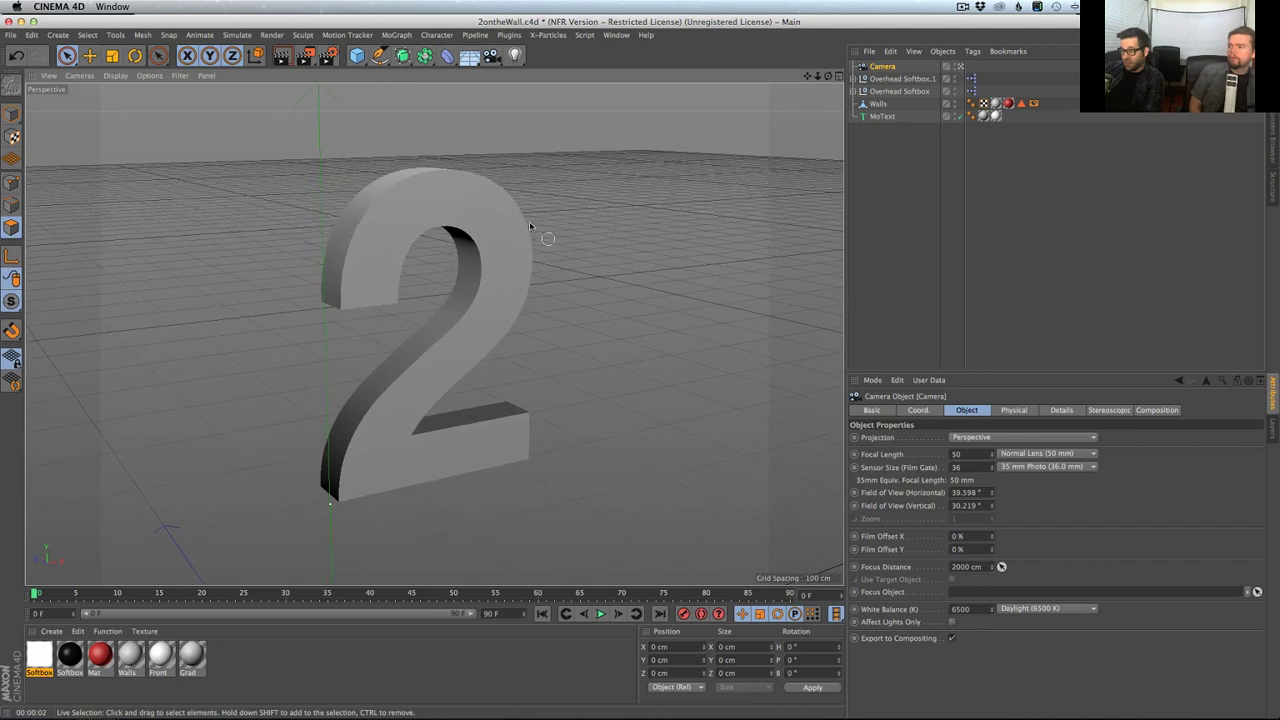
left_click(282, 53)
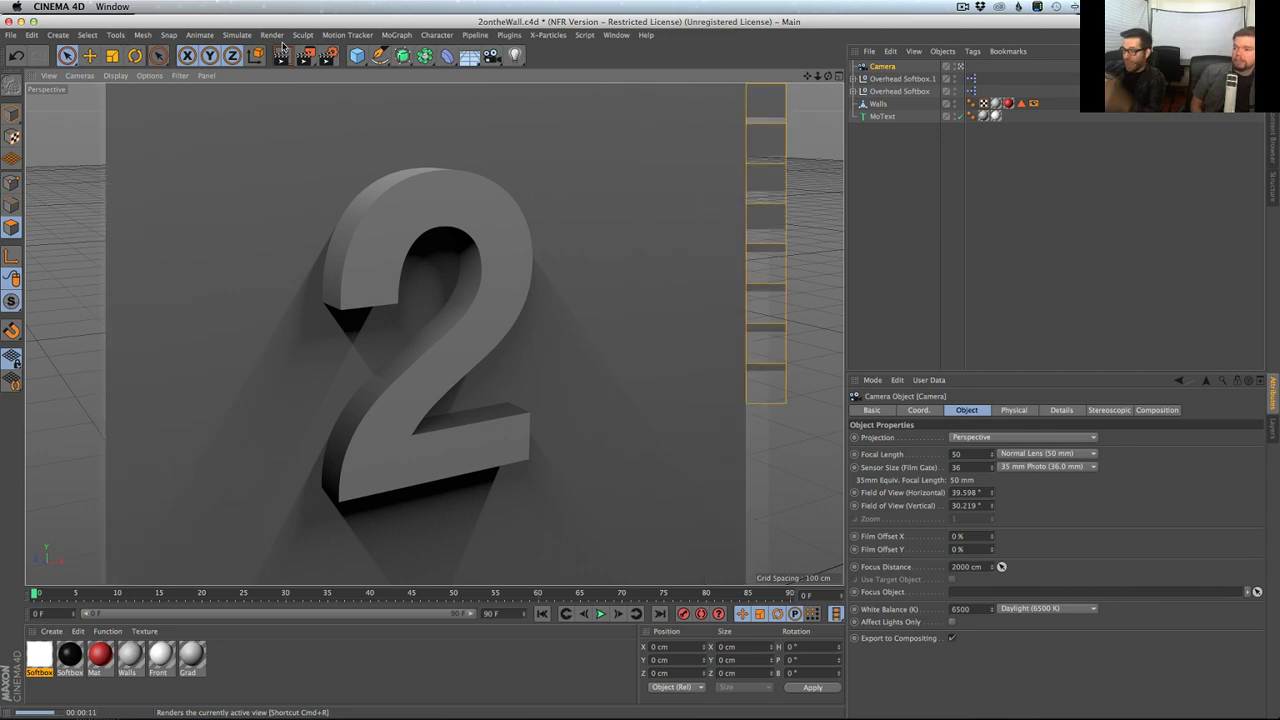
- Switch to Chrome, place the Medibank reference photo beside the preview render to compare them, and return to Cinema 4D
key("super+Tab")
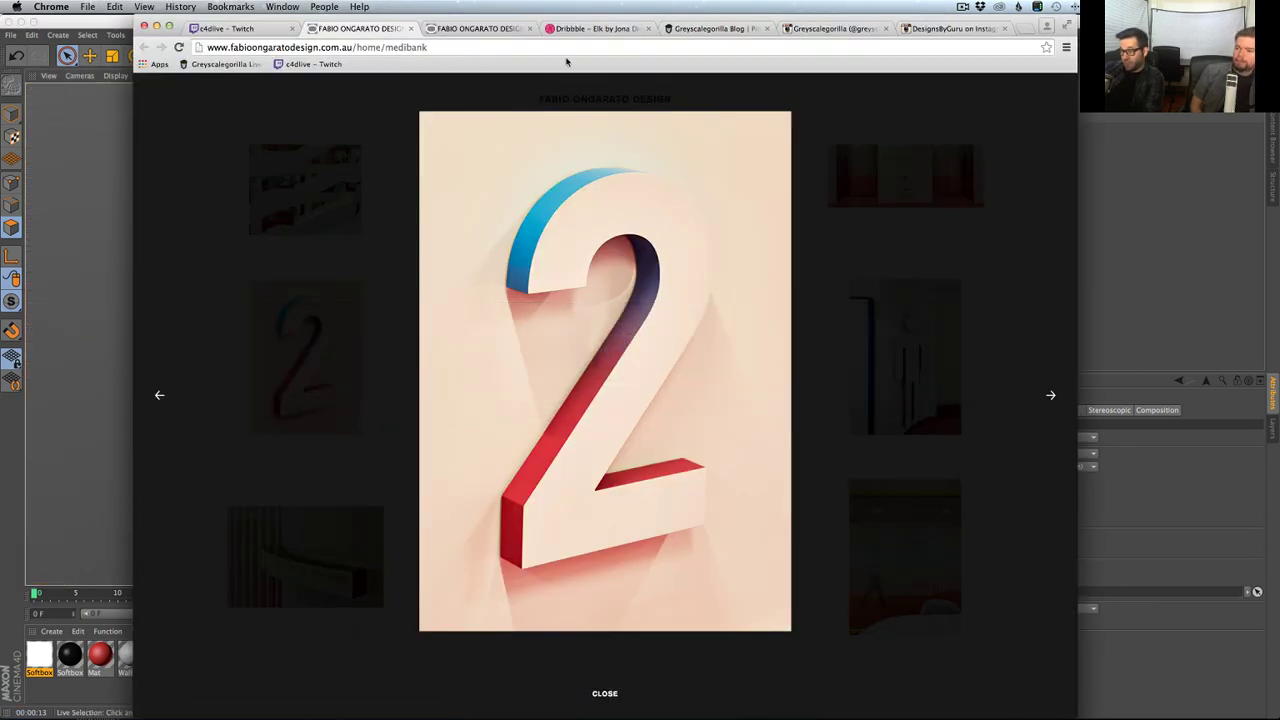
left_click_drag(573, 17, 994, 16)
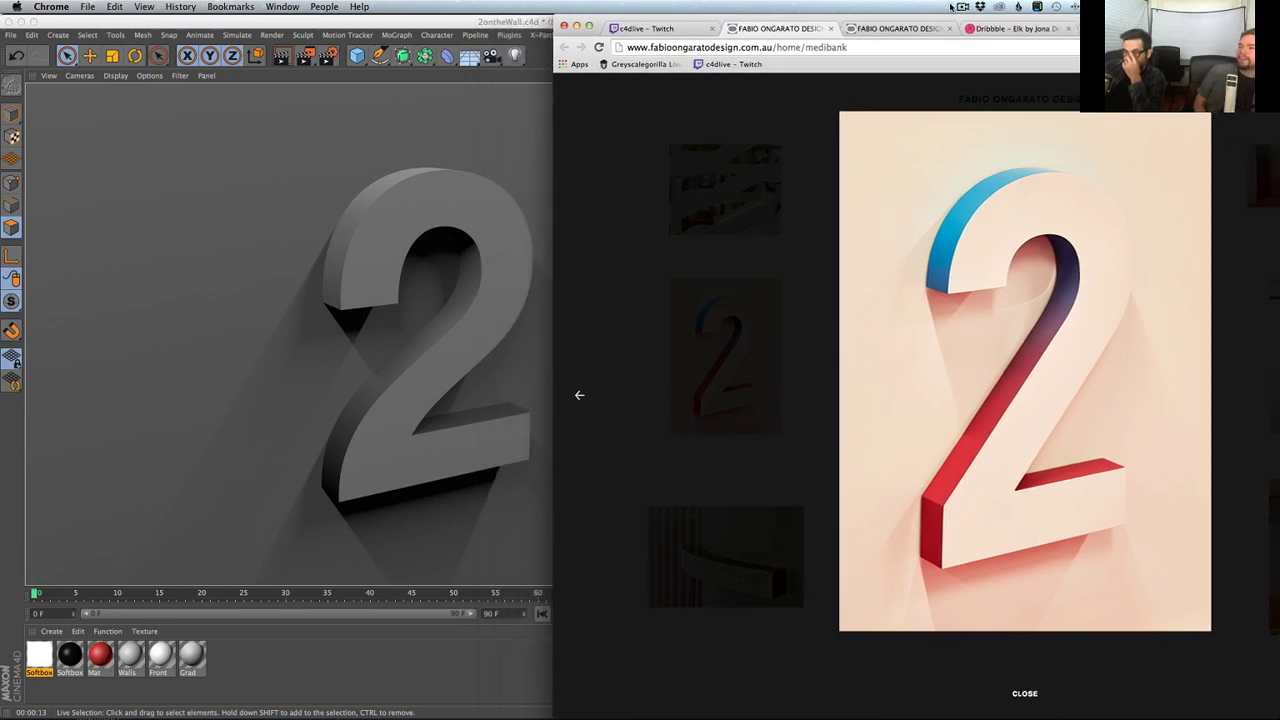
left_click_drag(901, 31, 890, 32)
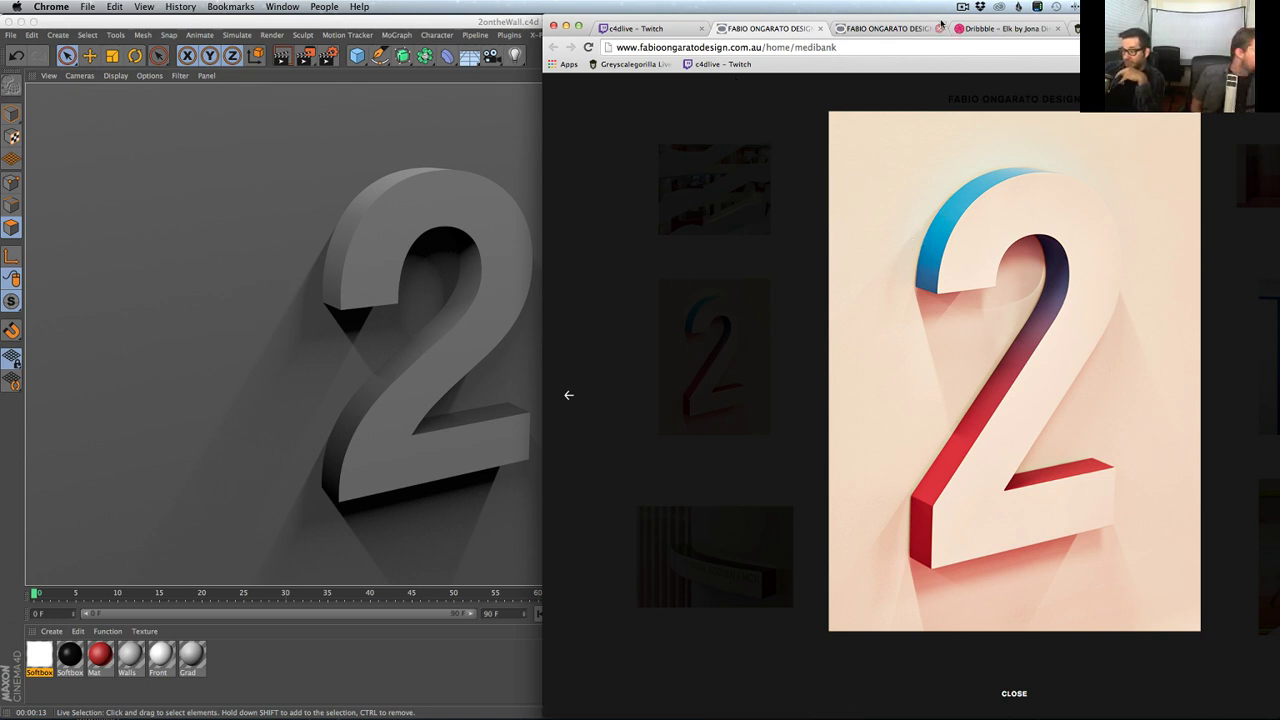
left_click_drag(941, 22, 980, 6)
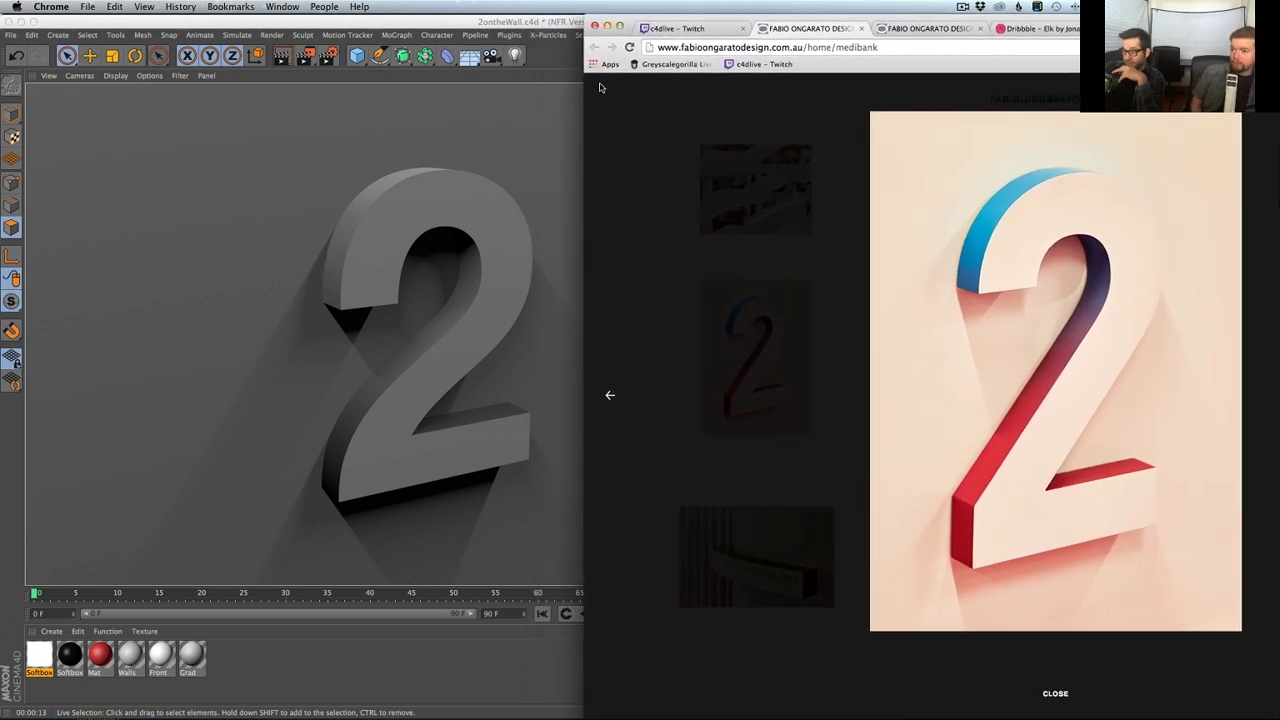
mouse_move(793, 18)
left_mouse_down()
mouse_move(940, 4)
mouse_move(810, 4)
left_mouse_up()
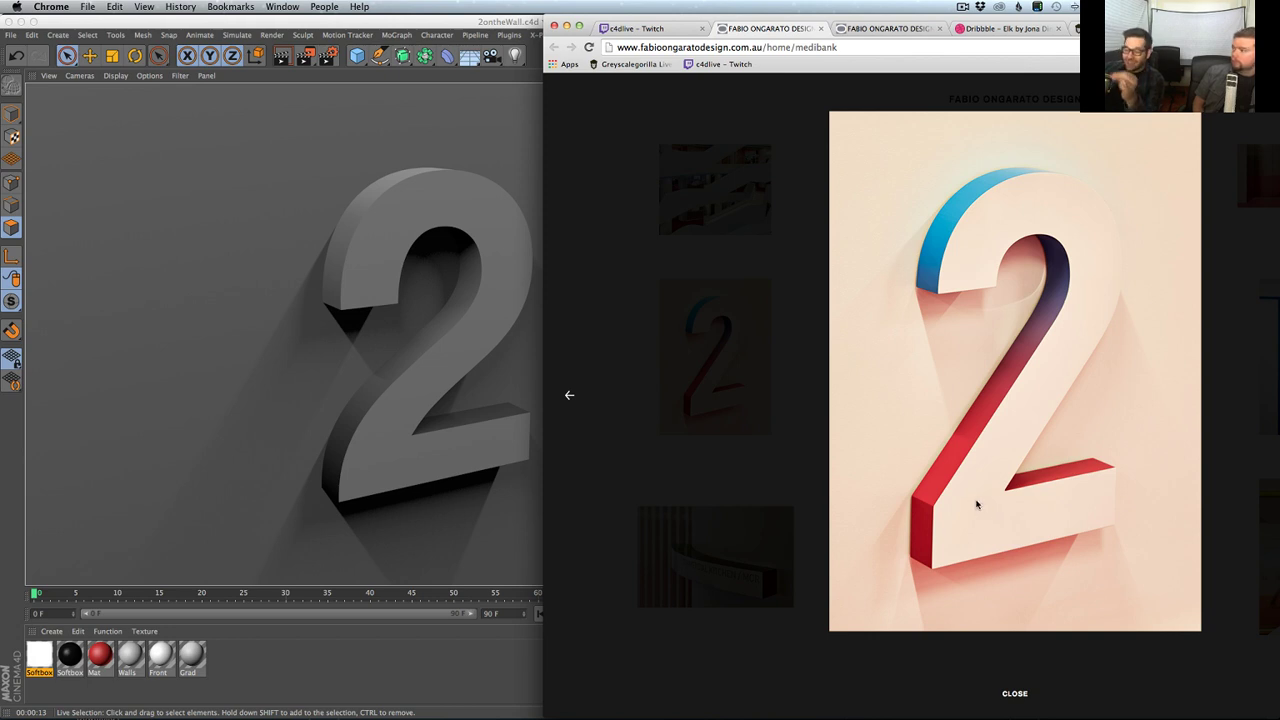
left_click(448, 19)
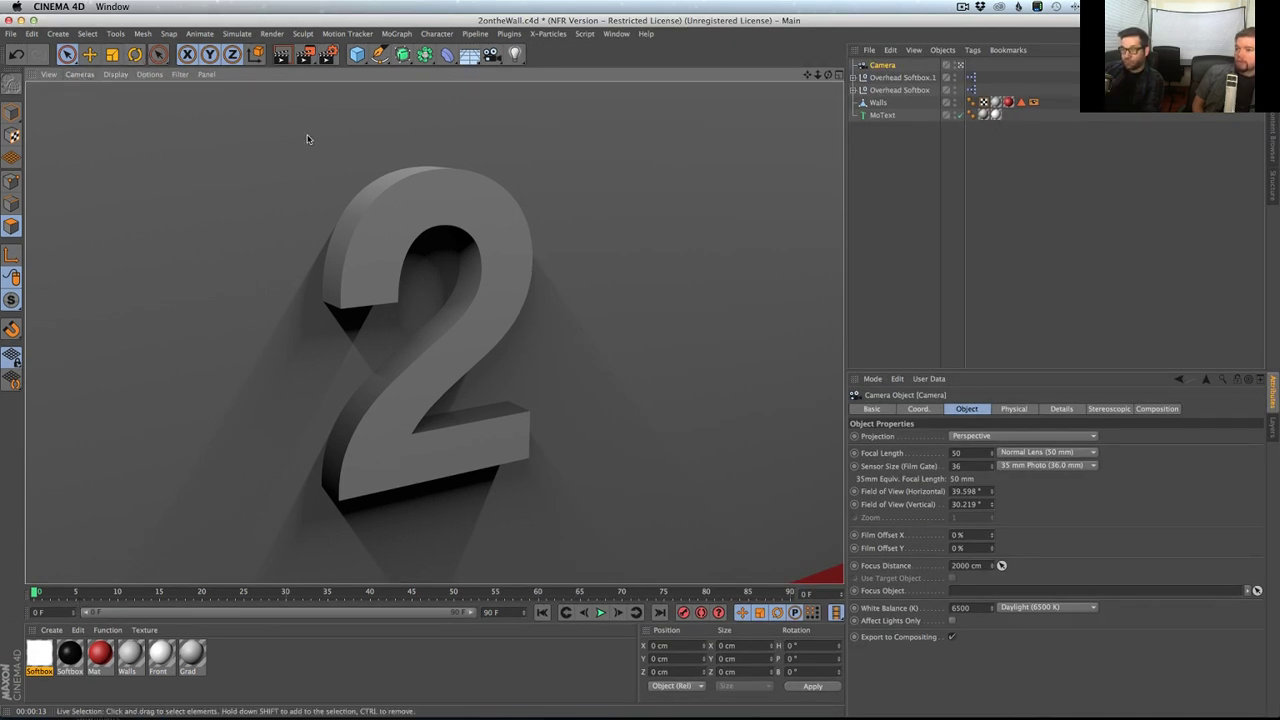
- Set the starting knot of the Grad material's colour gradient to blue with H 216°, S 75% and V 60%
scroll(468, 308, "up", 2)
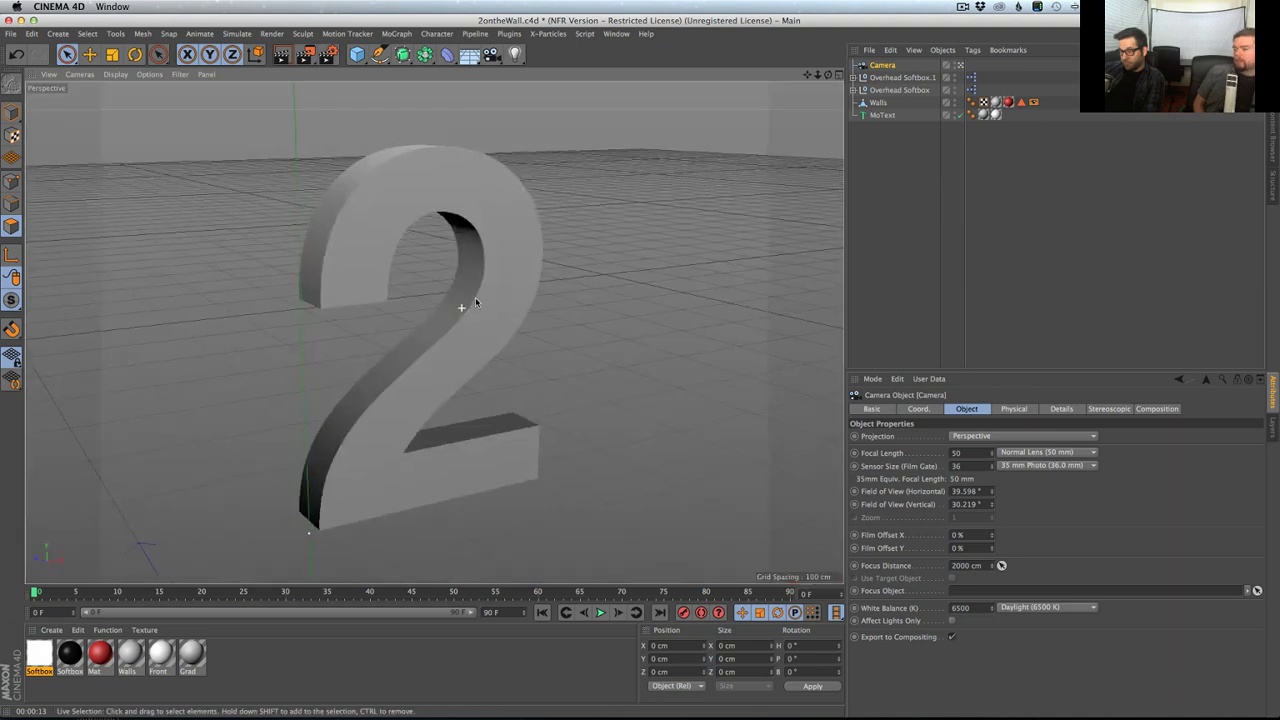
left_click_drag(480, 296, 490, 280, "alt")
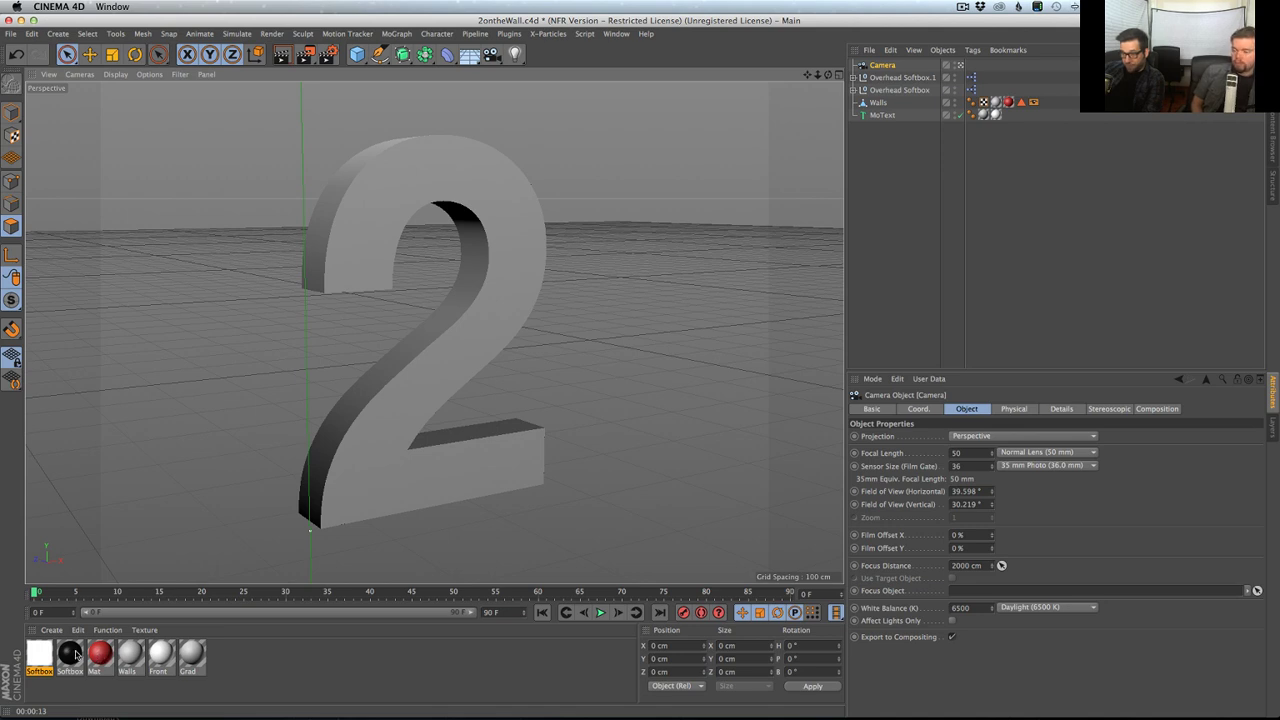
double_click(186, 656)
left_click(222, 219)
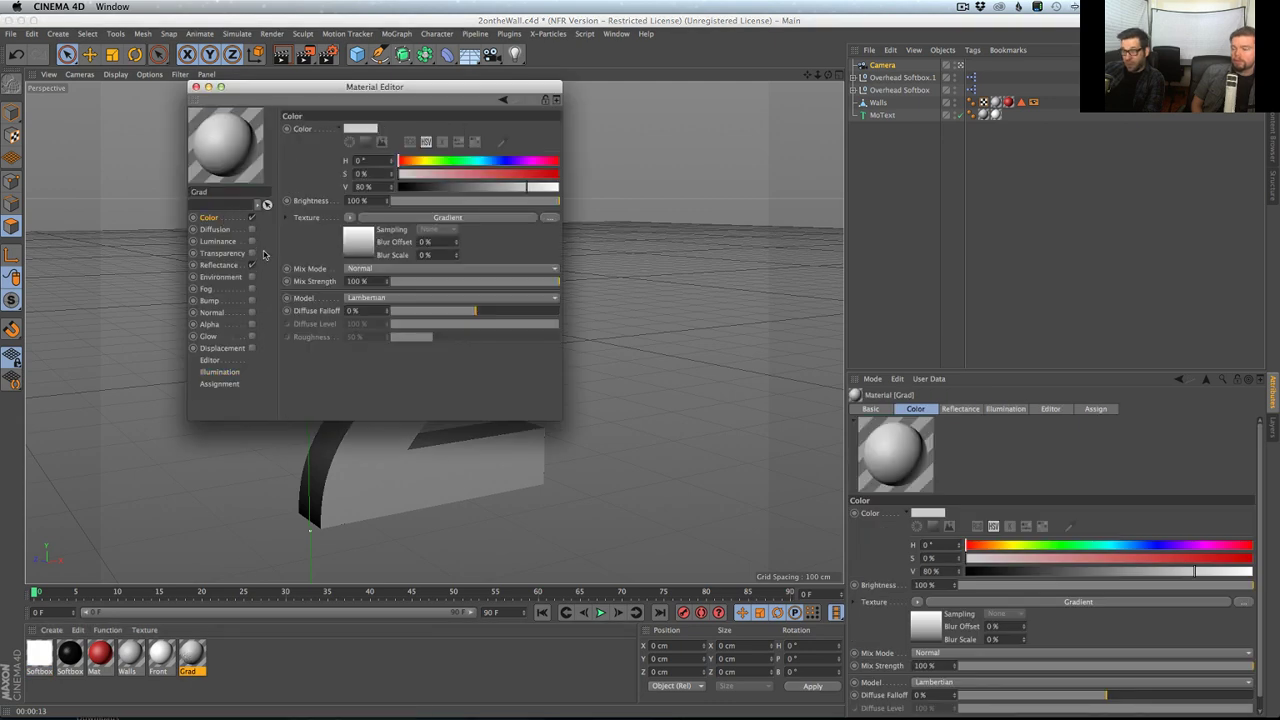
left_click(410, 219)
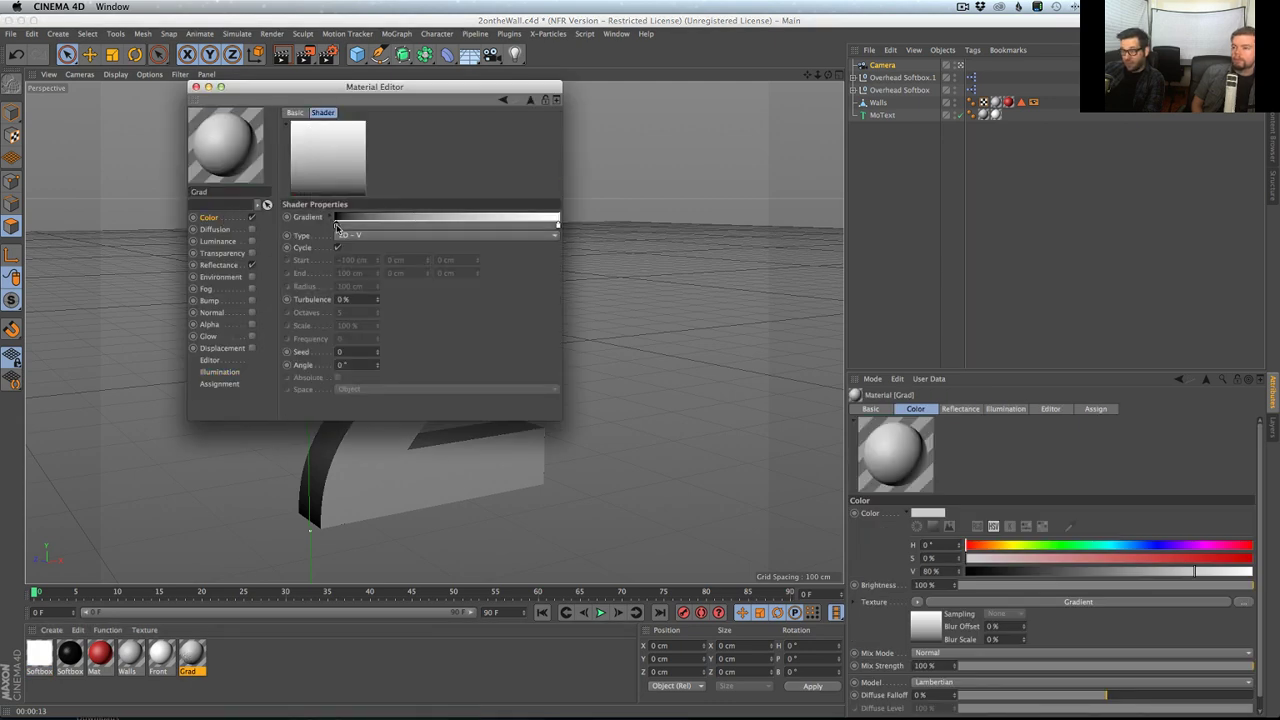
double_click(336, 229)
left_click(385, 227)
mouse_move(334, 239)
left_mouse_down()
mouse_move(392, 239)
mouse_move(371, 252)
mouse_move(364, 226)
mouse_move(376, 228)
left_mouse_up()
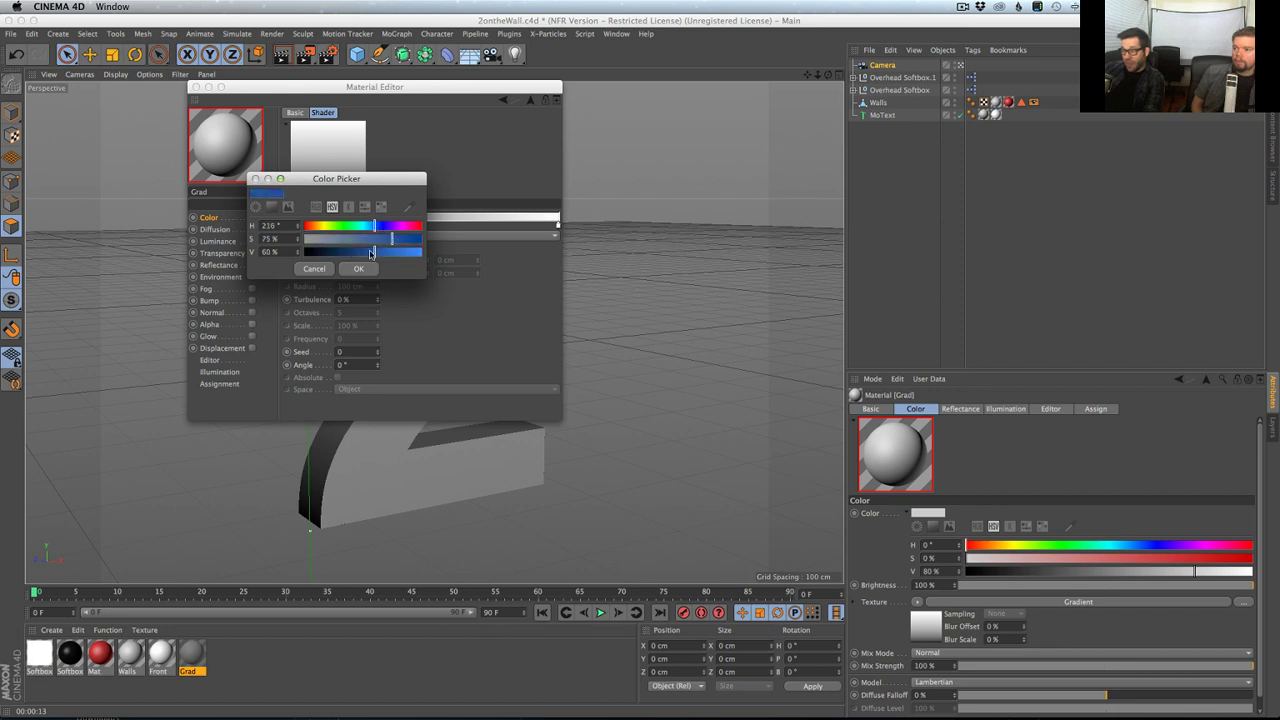
left_click(364, 269)
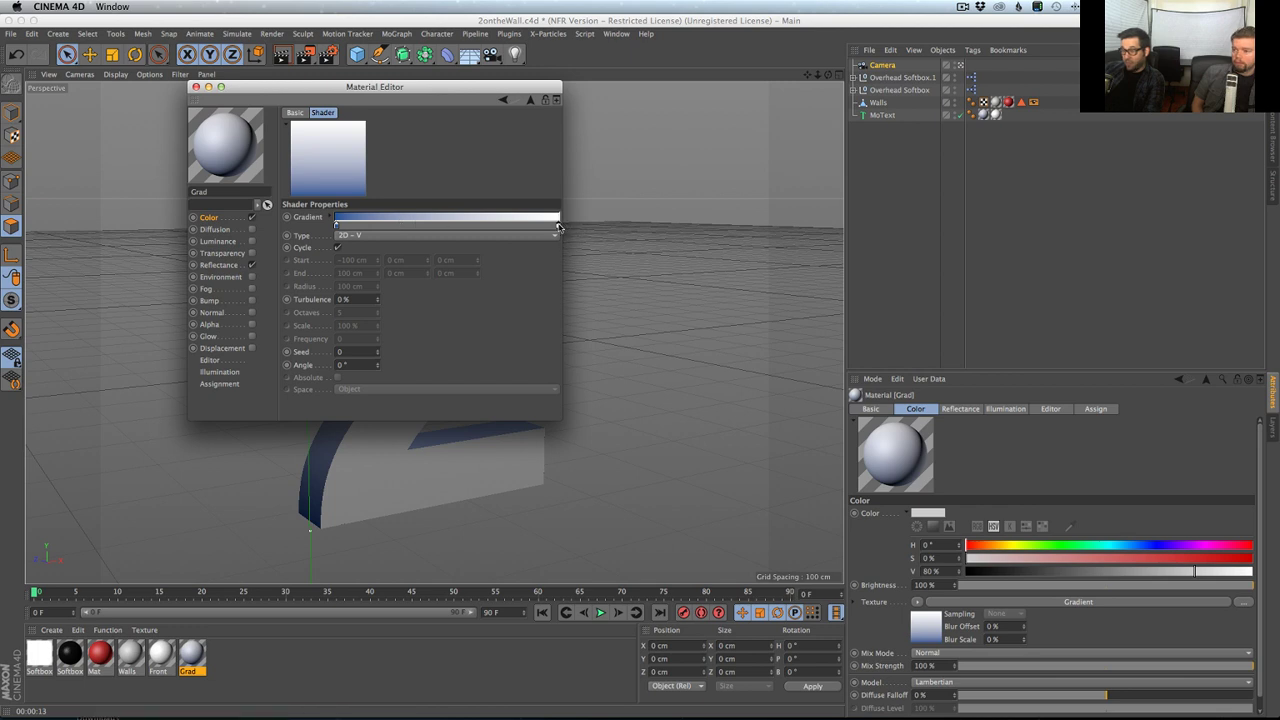
- Set the end knot of the Grad gradient to a magenta pink with S 81% and V 84%, and close the Material Editor
double_click(558, 226)
left_click(621, 225)
left_click(621, 237)
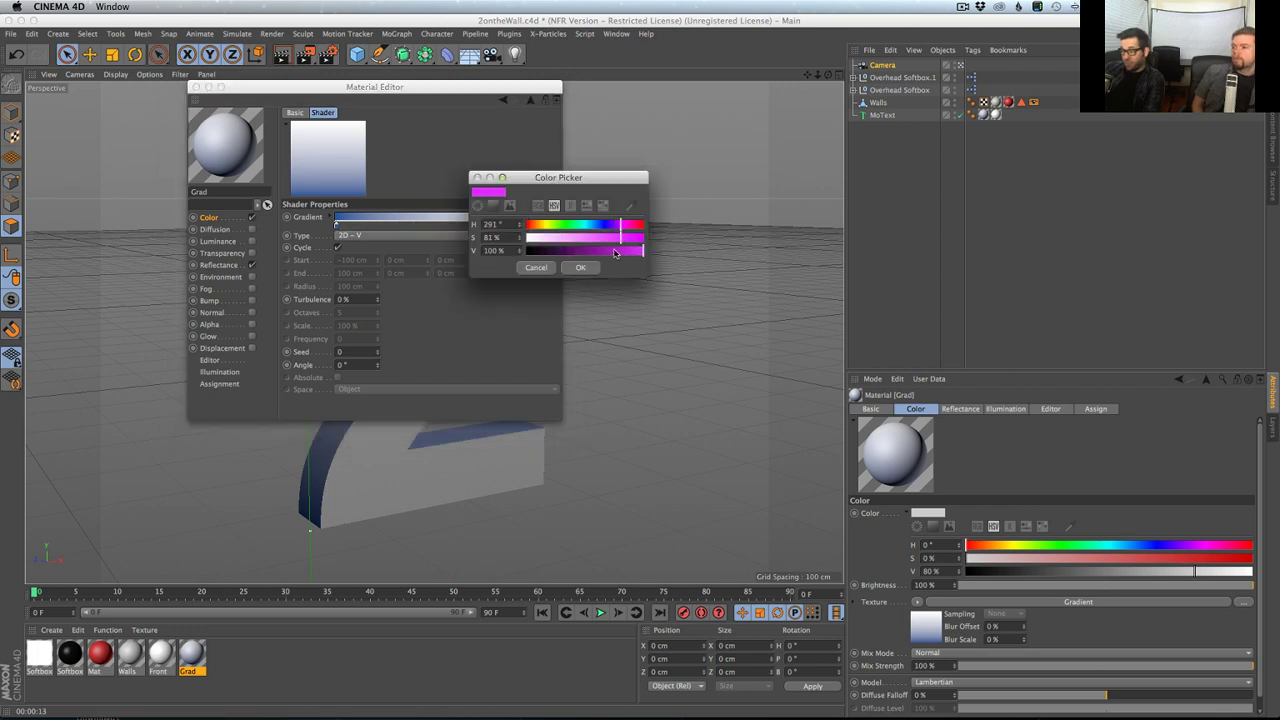
left_click(581, 268)
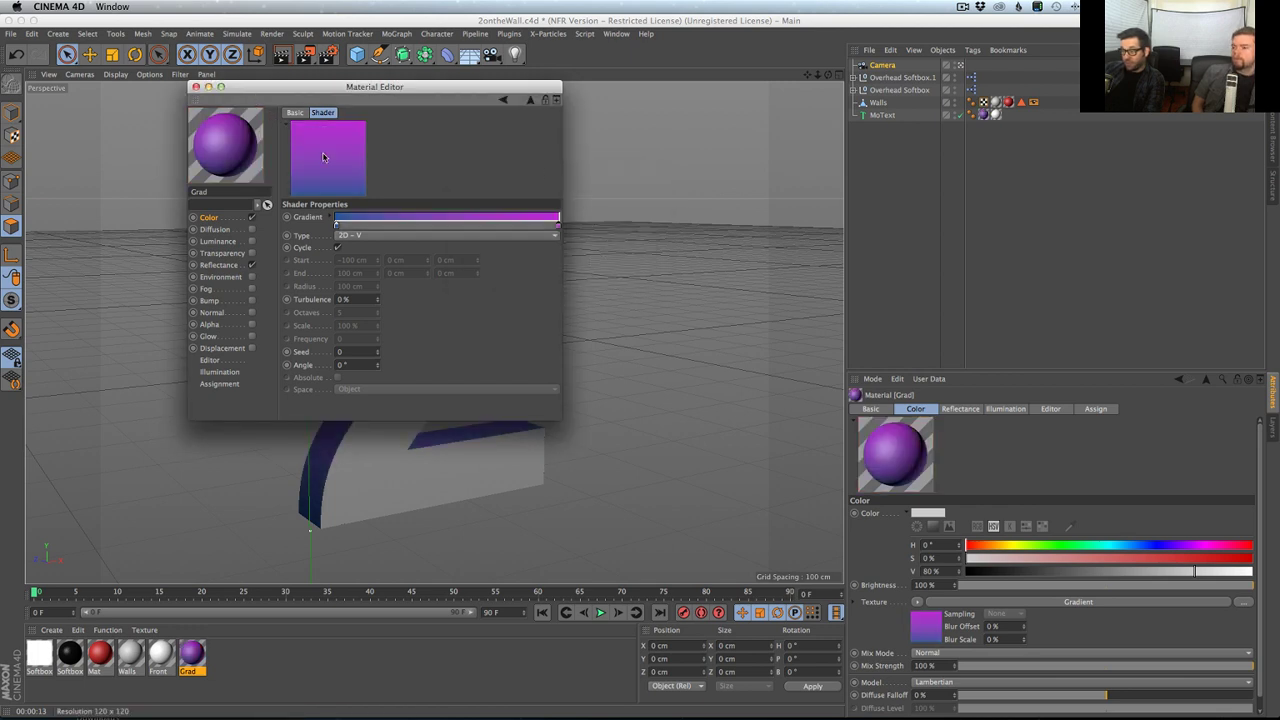
double_click(558, 228)
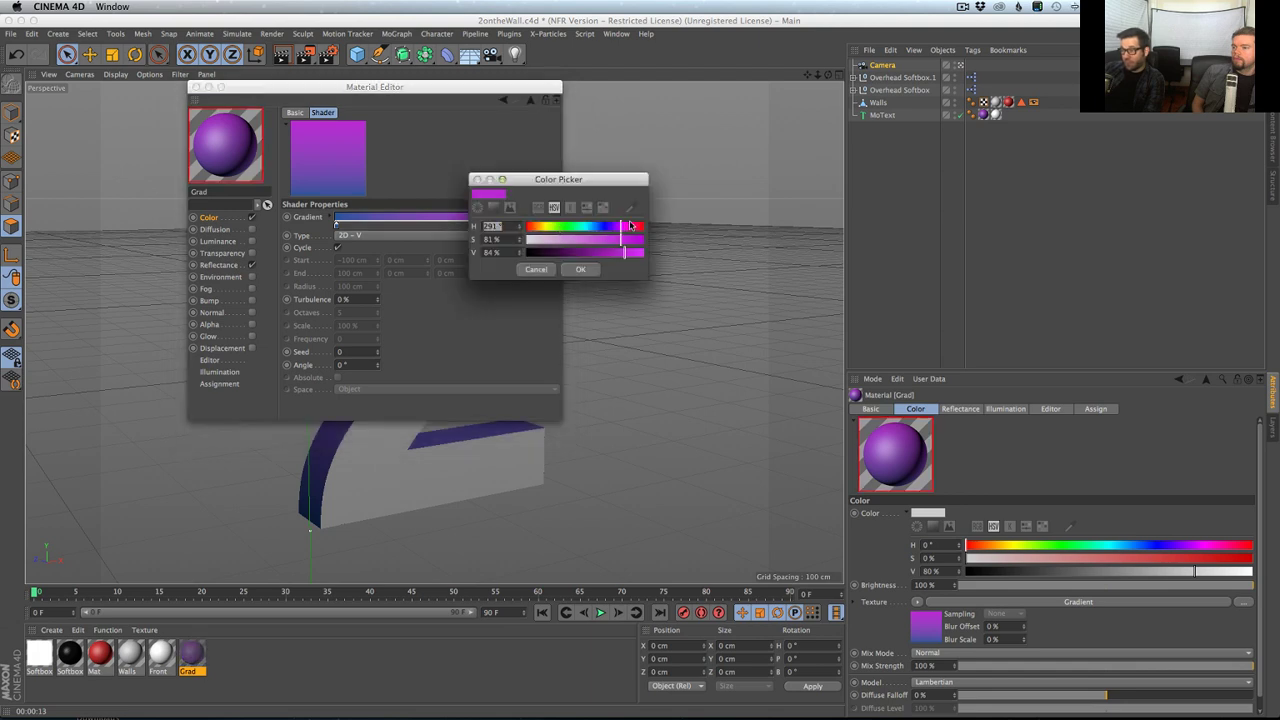
left_click(630, 226)
left_click(580, 269)
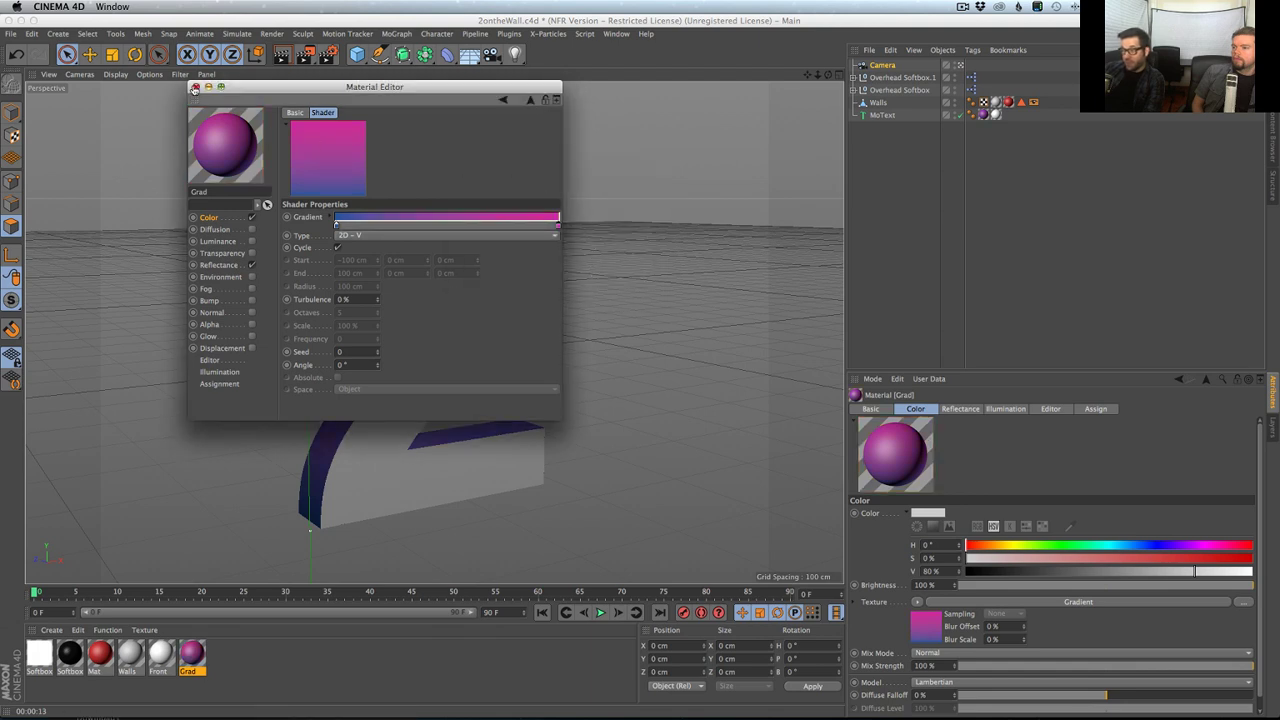
left_click(194, 88)
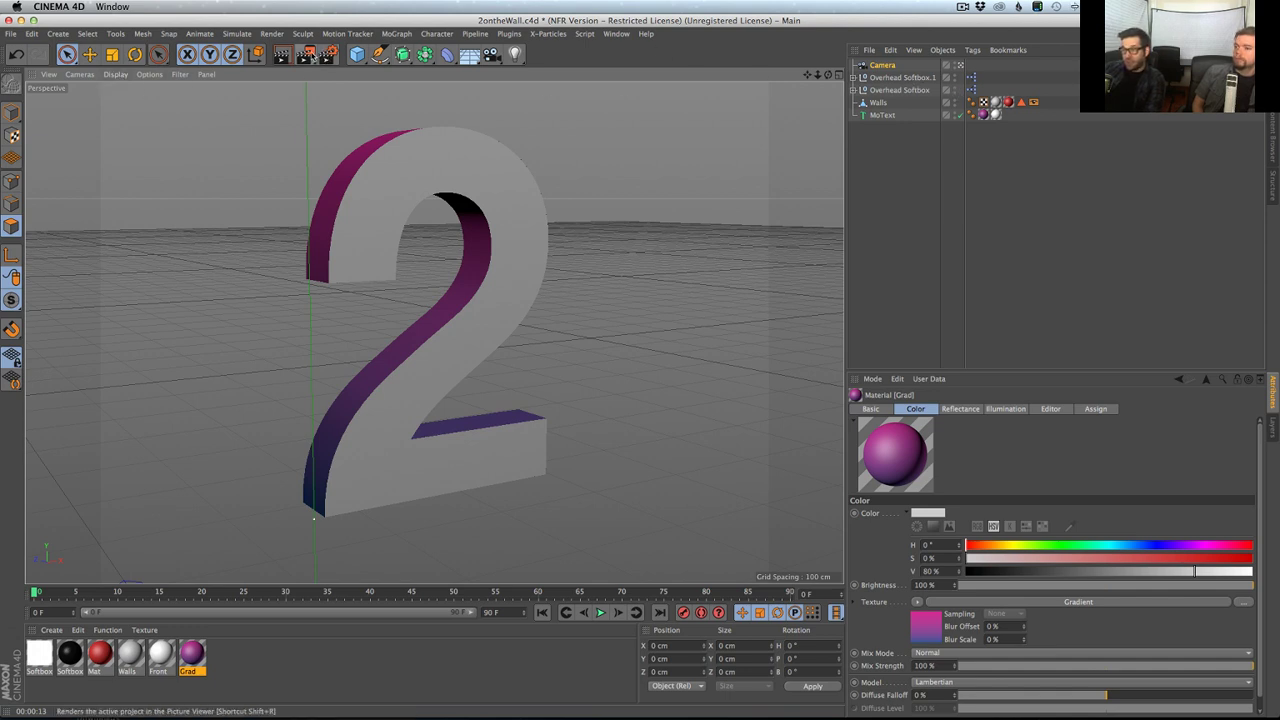
- Add the TopCoat plugin's render setting presets to the project, enlarge the Render Settings window and close TopCoat
left_click(508, 34)
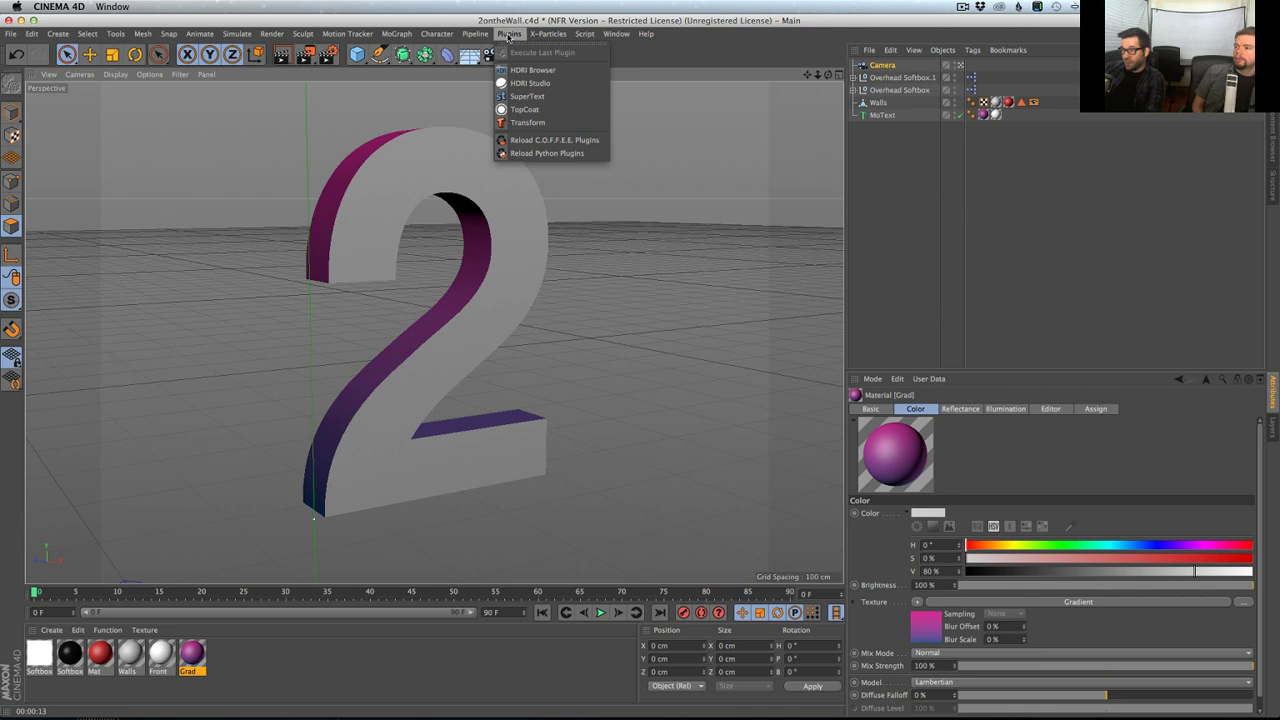
left_click(527, 112)
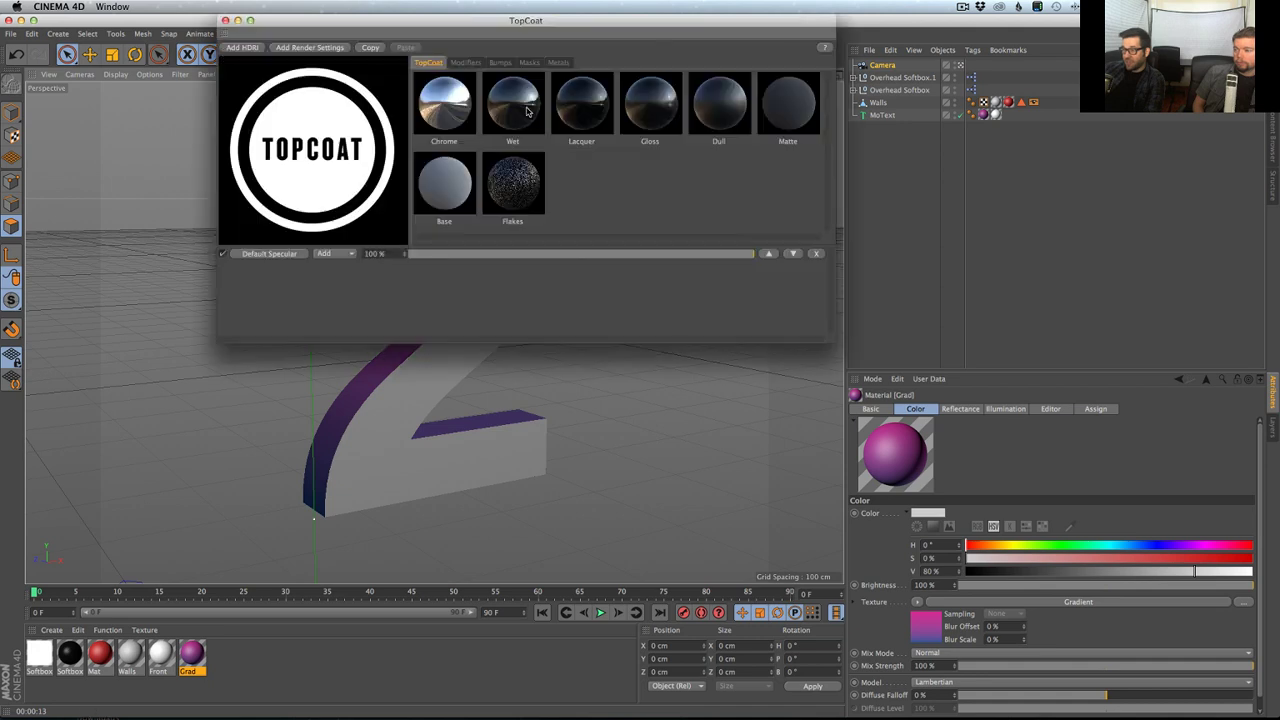
left_click(306, 50)
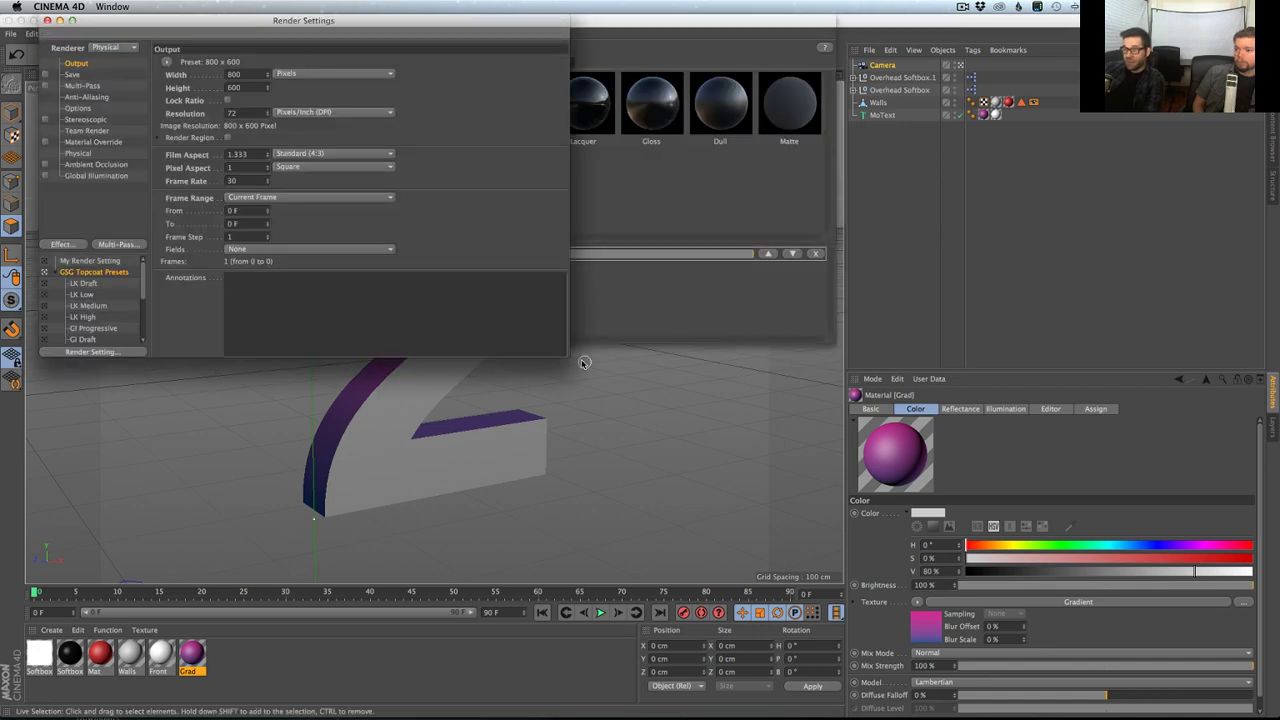
left_click_drag(568, 356, 636, 432)
left_click_drag(244, 26, 323, 105)
left_click(225, 20)
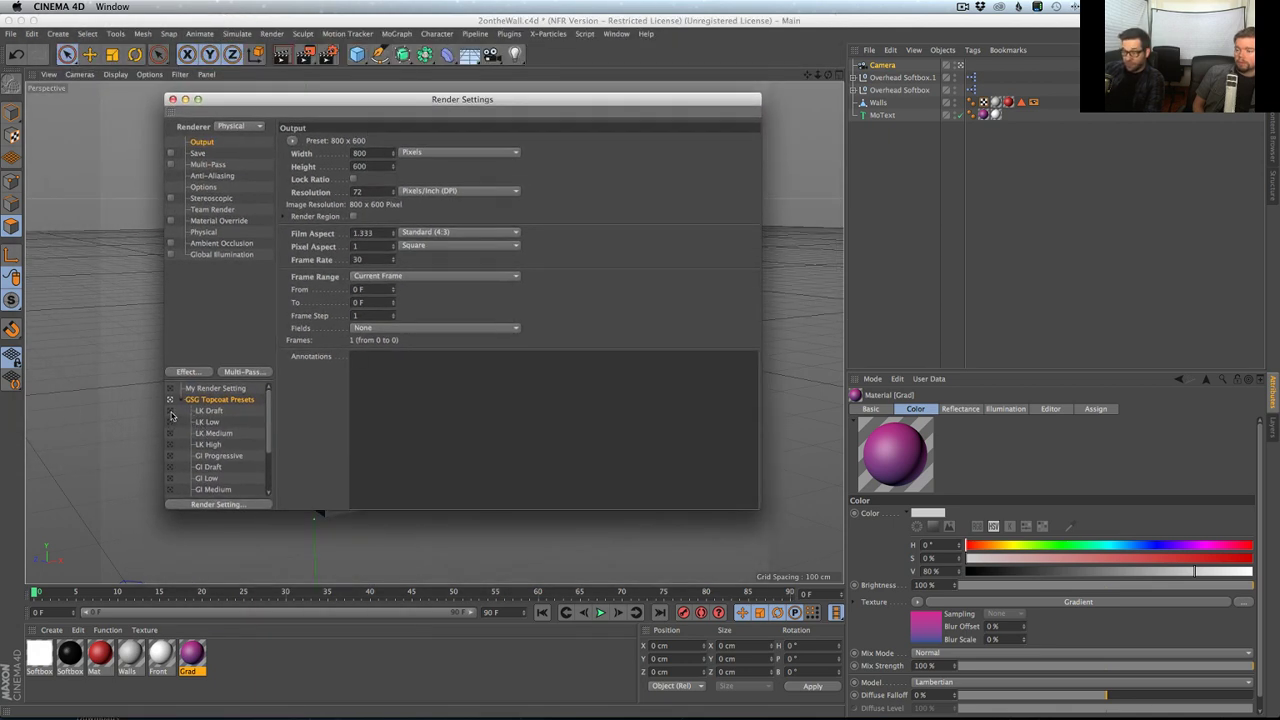
- Activate the LK Draft render preset and fit an interactive render region around the whole 2
left_click(171, 412)
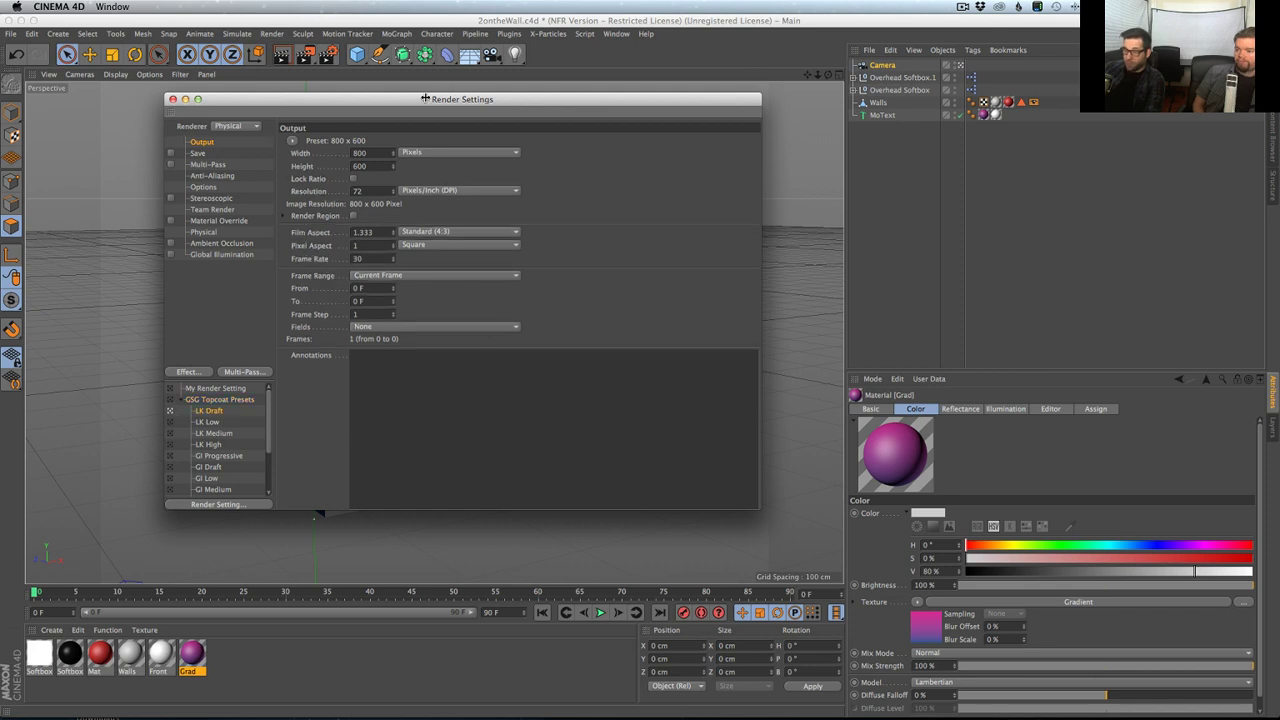
left_click_drag(425, 98, 971, 164)
left_click_drag(305, 54, 386, 340)
left_click_drag(646, 194, 705, 92)
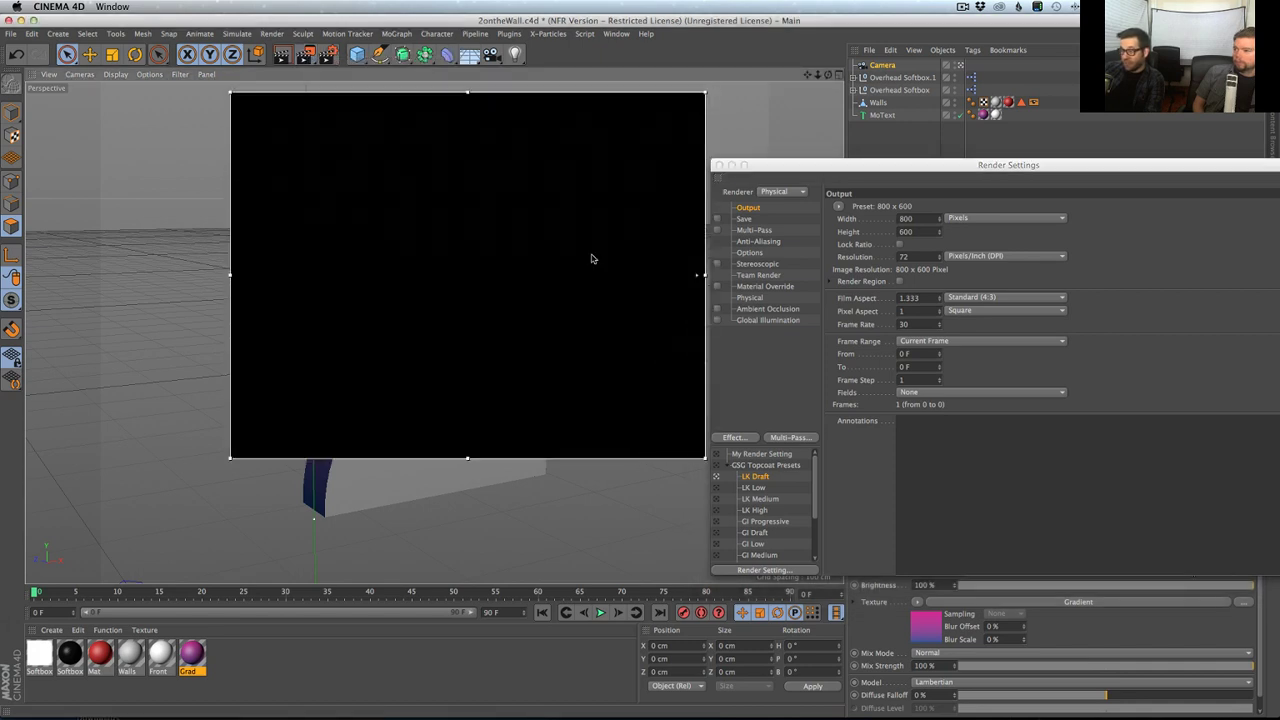
left_click_drag(225, 457, 174, 578)
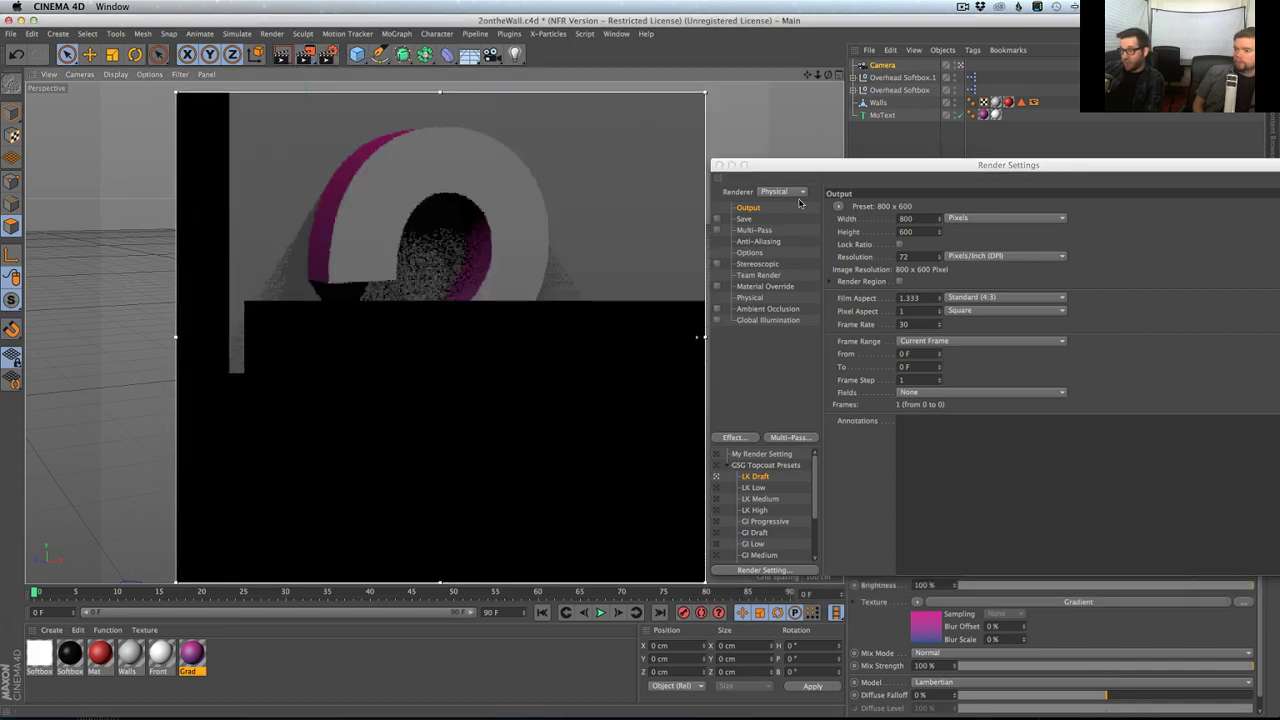
left_click_drag(790, 168, 929, 108)
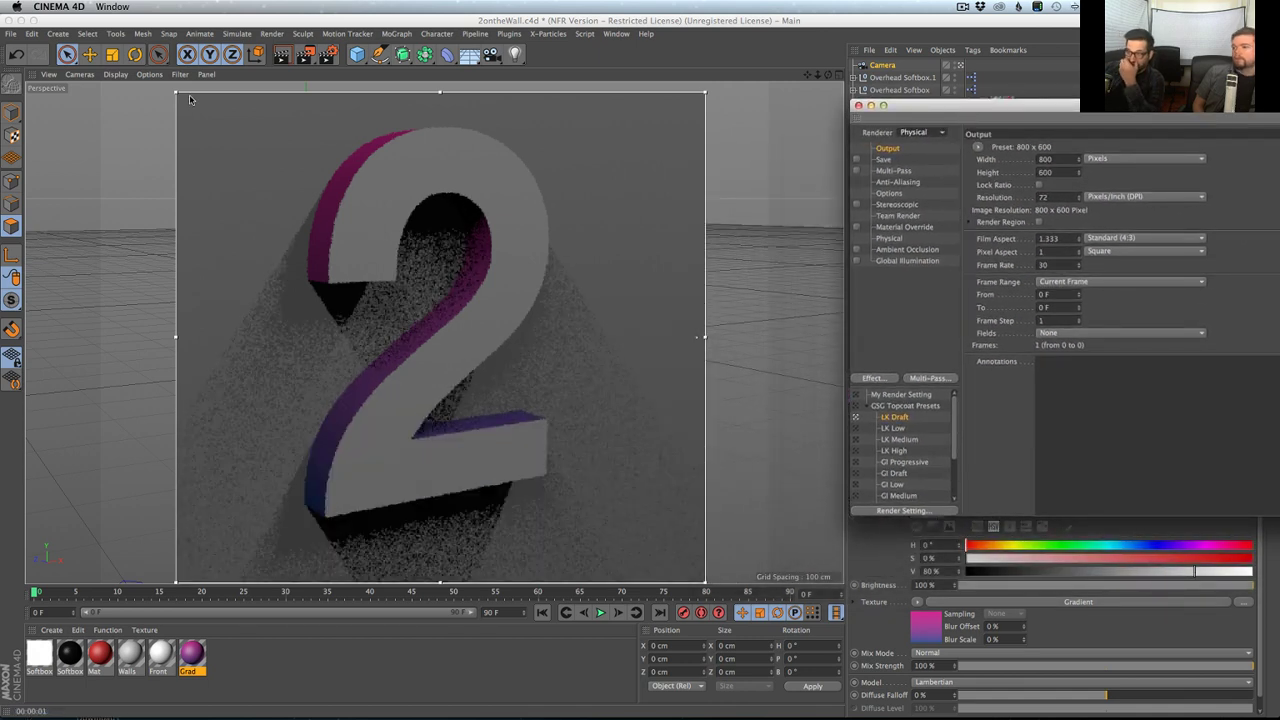
left_click_drag(185, 93, 163, 86)
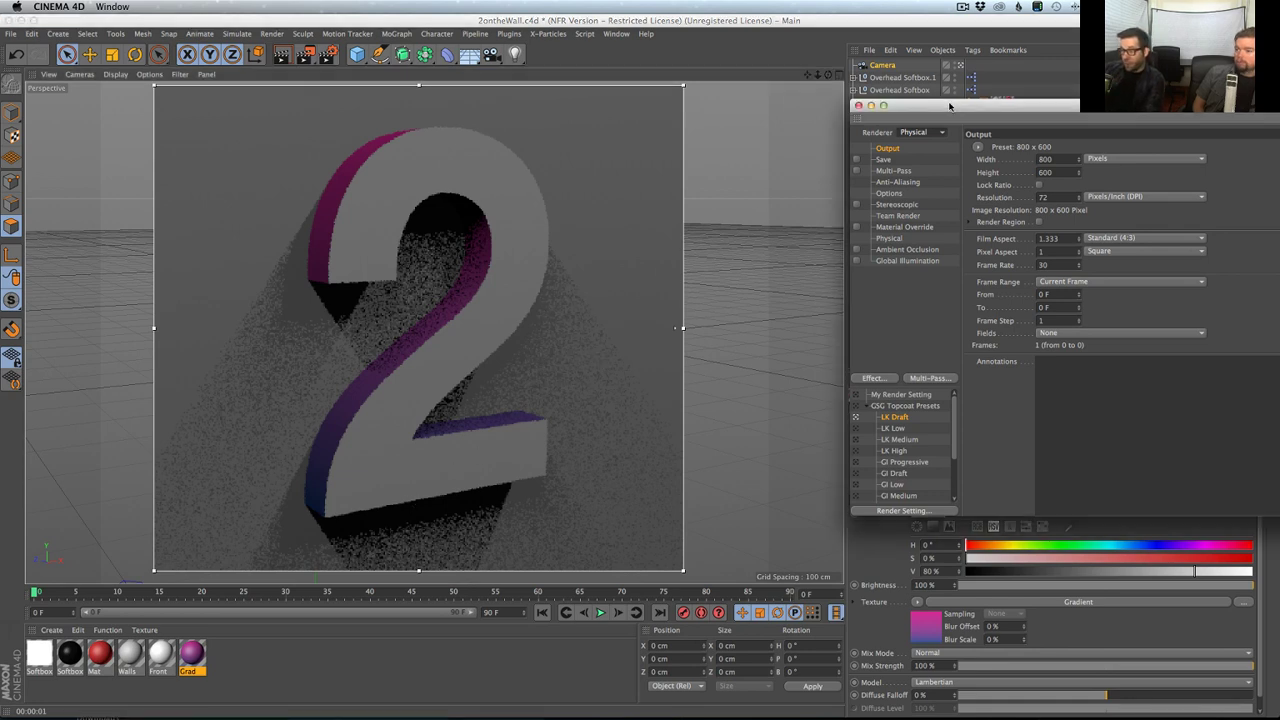
- Try the AO Draft render preset on the interactive render region
left_click_drag(952, 106, 922, 69)
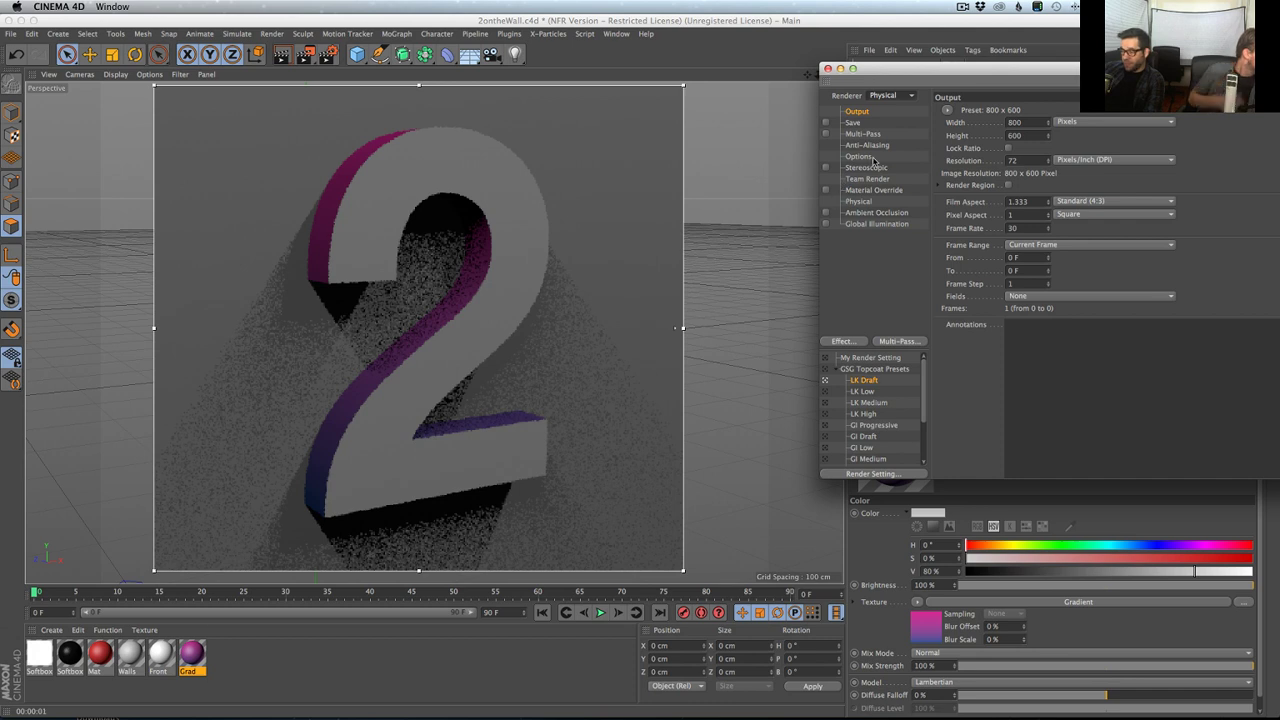
left_click_drag(928, 72, 814, 95)
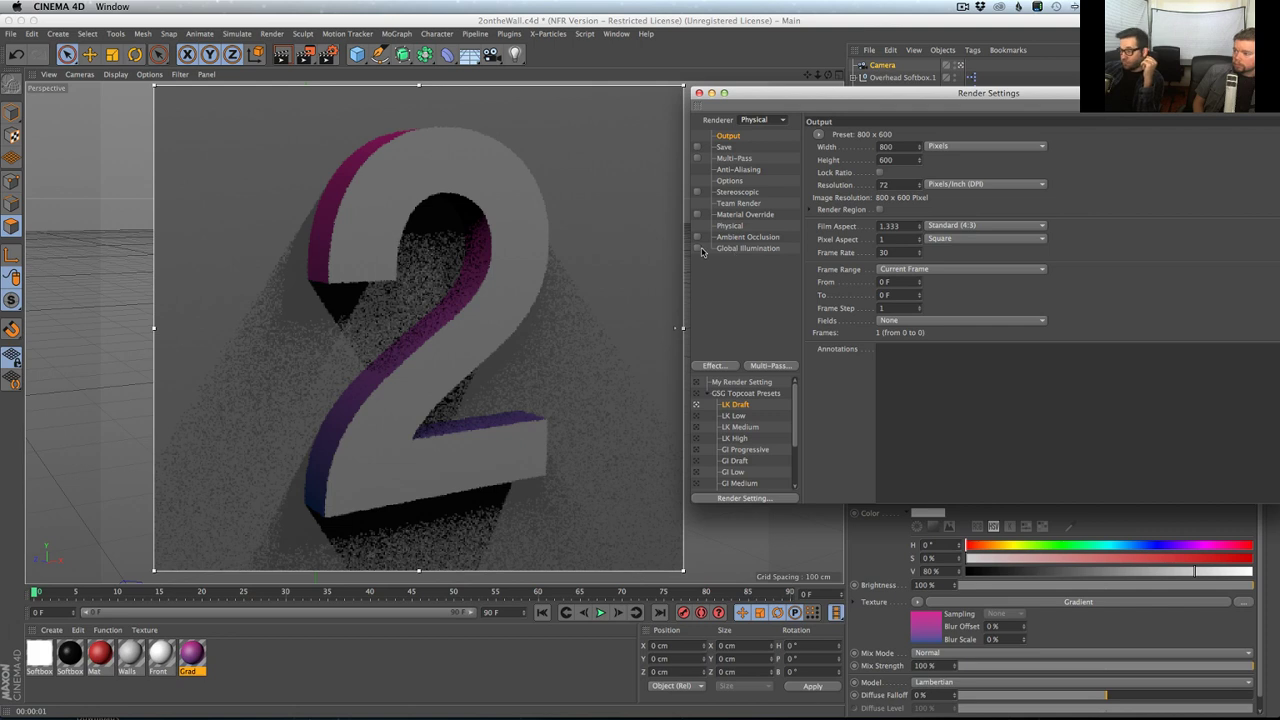
scroll(797, 407, "down", 3)
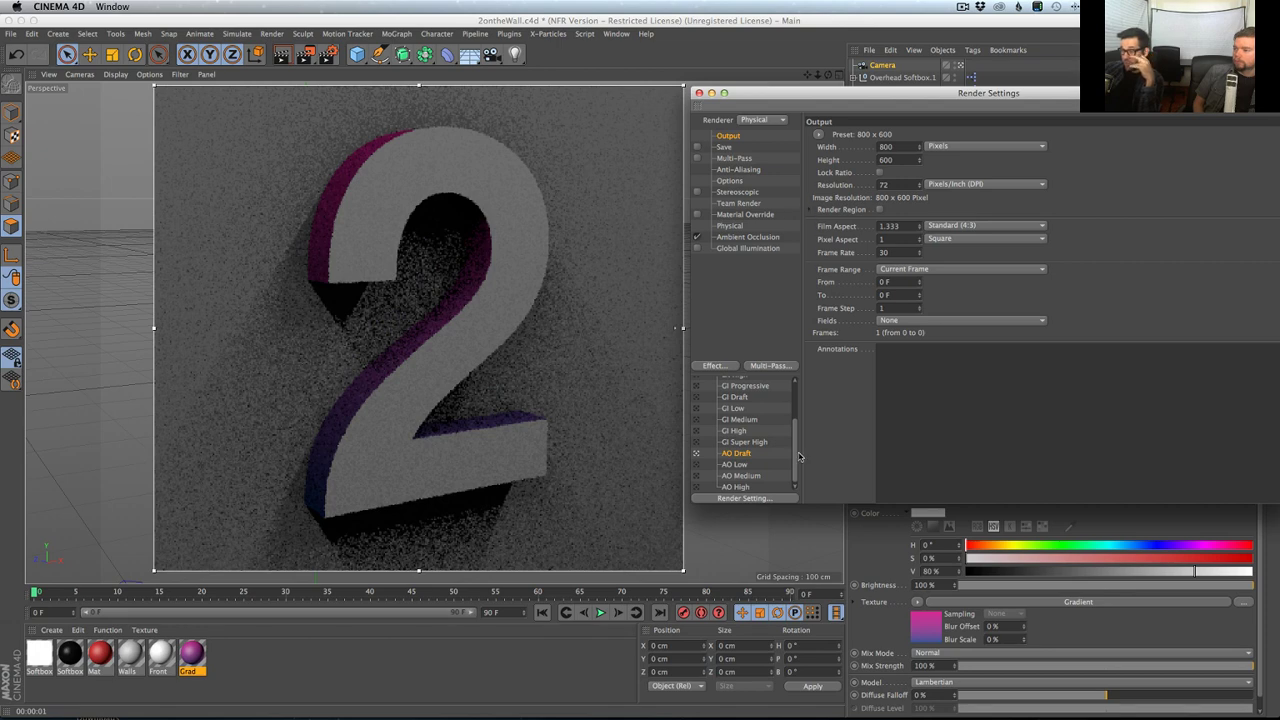
- Activate the GI Draft render preset and refresh the preview of the 2 with global illumination
scroll(797, 450, "up", 1)
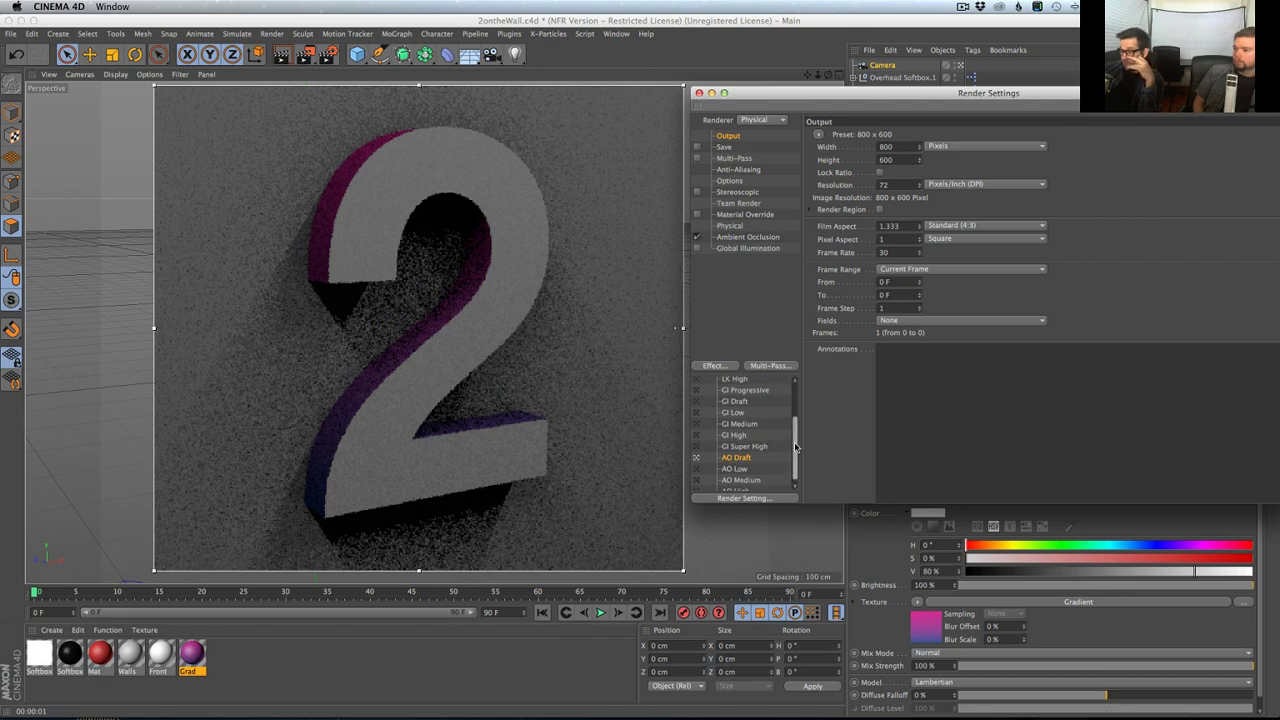
left_click(697, 416)
key("super+r")
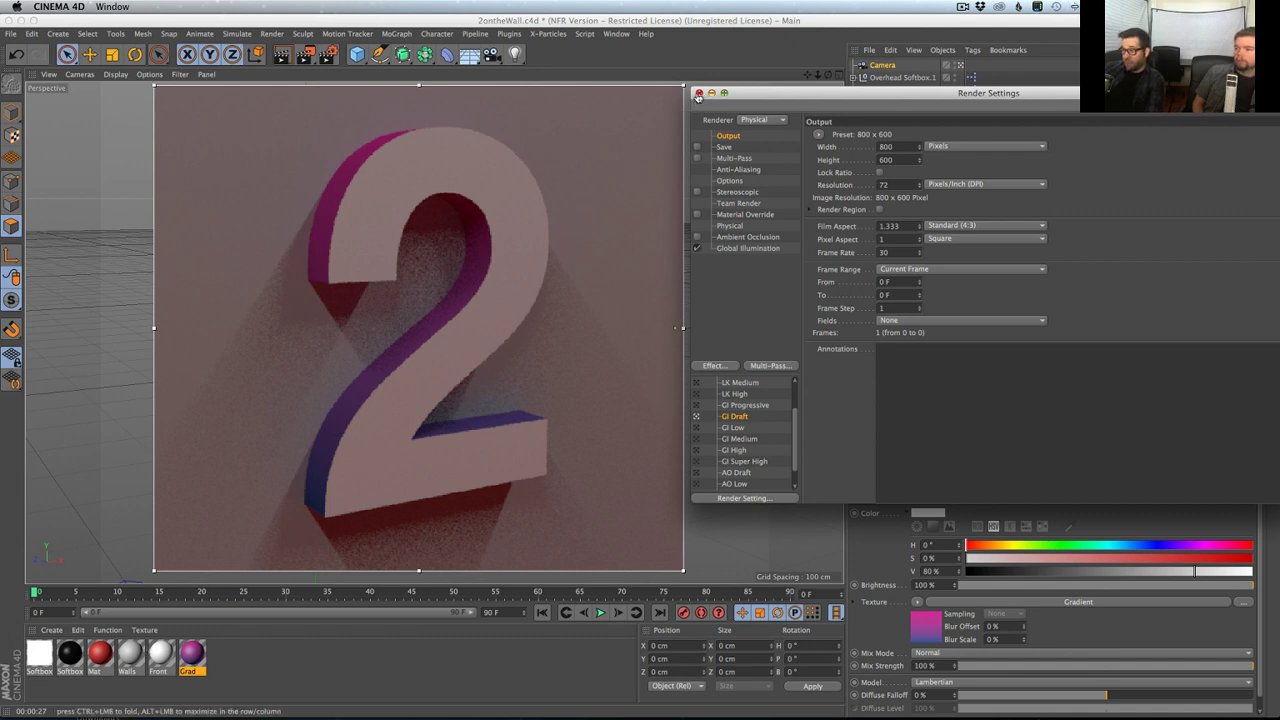
- Apply the Interior – Preview (High Diffuse Depth) preset to the GI Draft setting's Global Illumination
left_click_drag(766, 97, 731, 88)
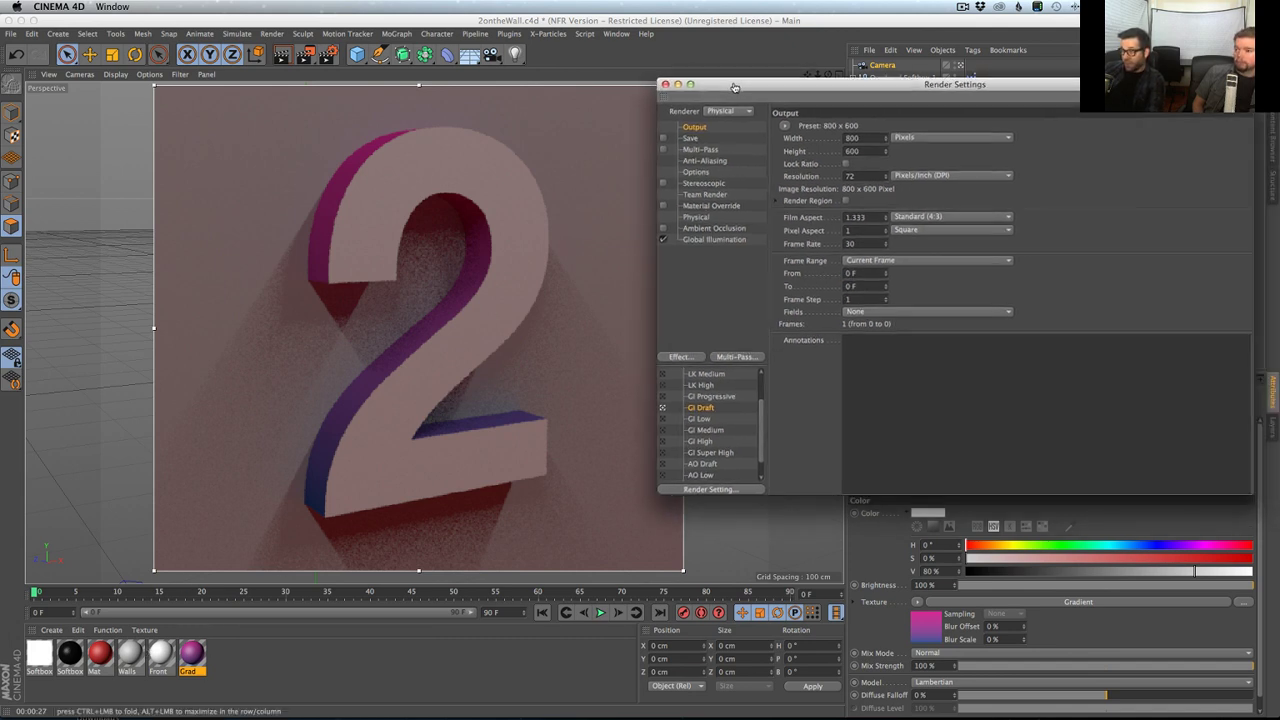
left_click(714, 240)
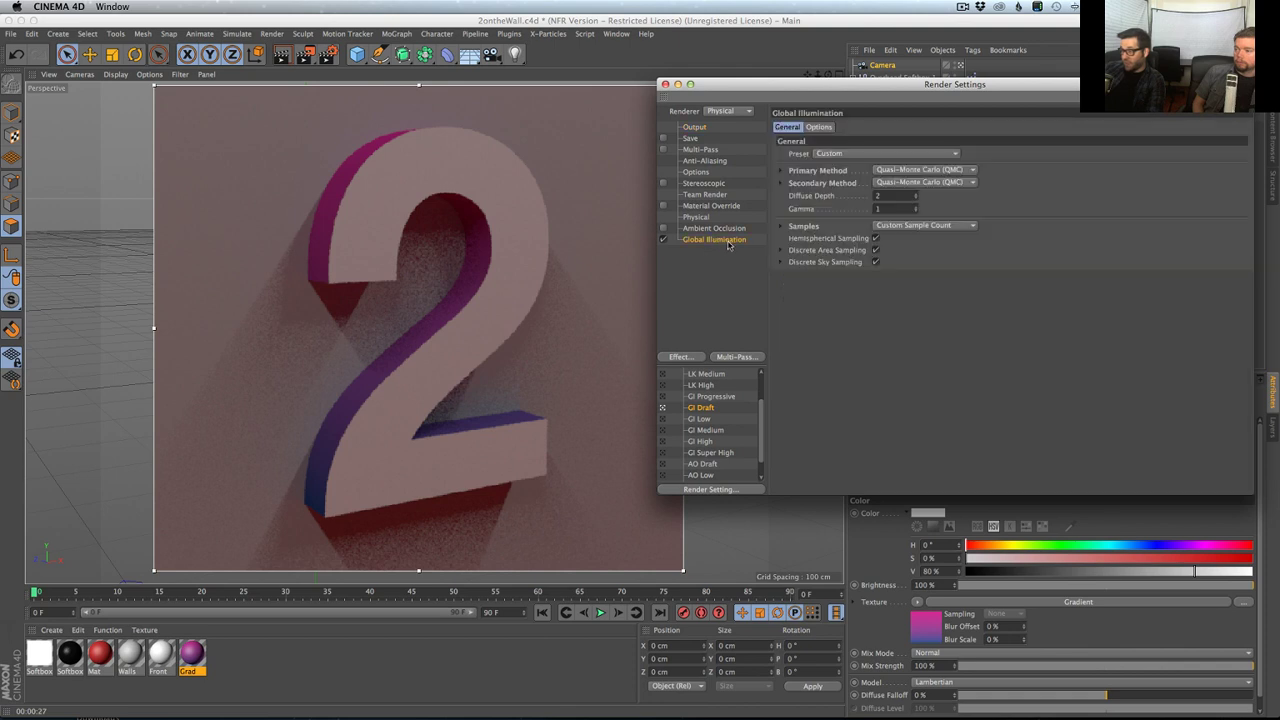
left_click(878, 154)
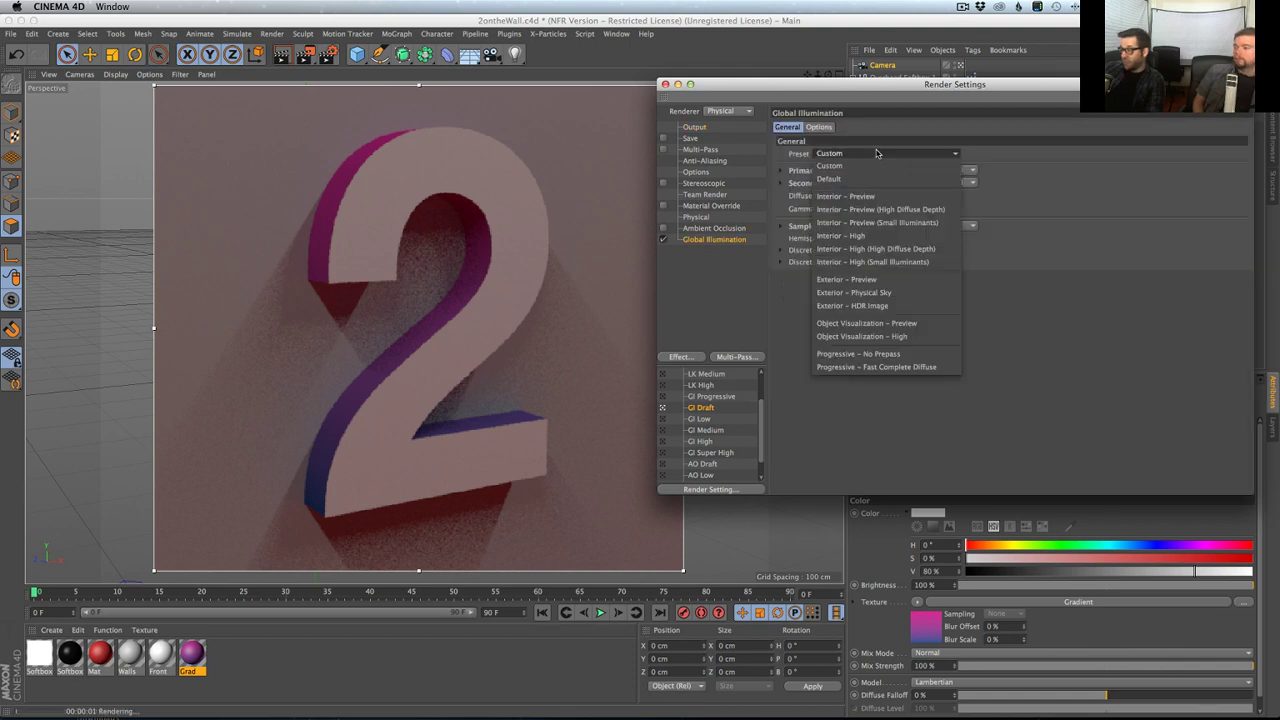
left_click(919, 212)
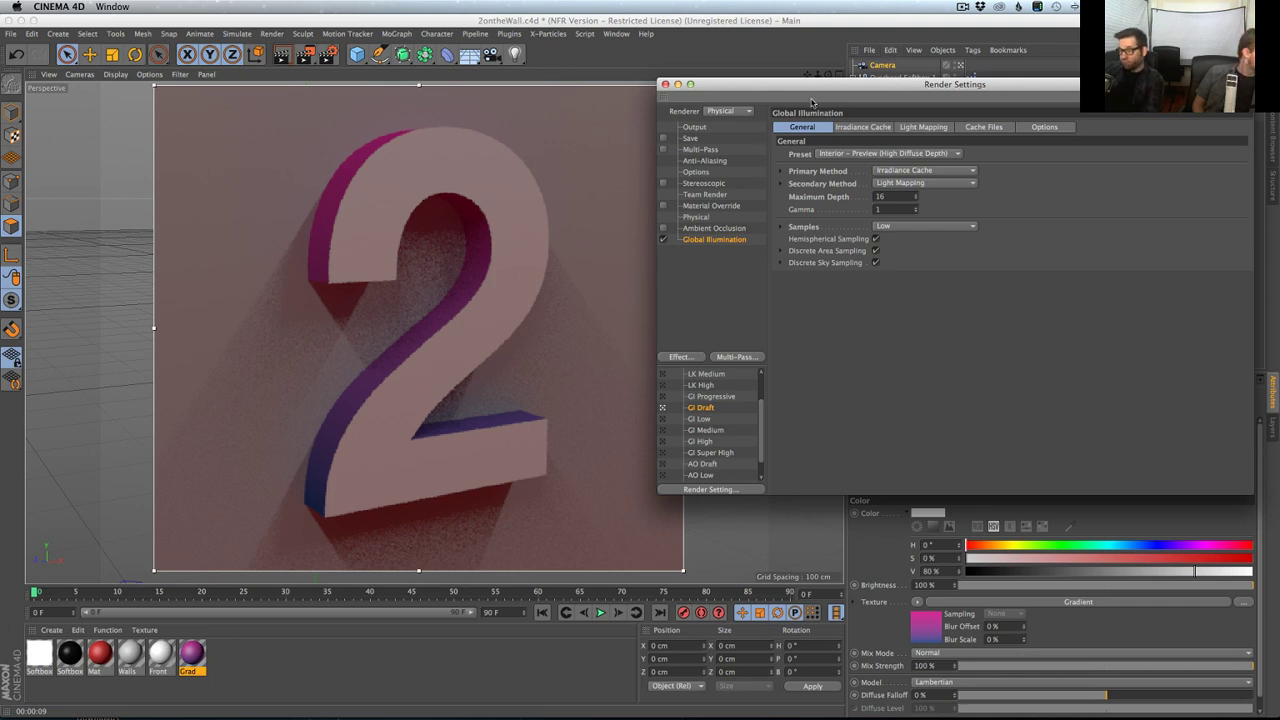
- Mute the red Mat material's colour to 58% saturation and 68% value
left_click_drag(808, 85, 865, 78)
double_click(100, 654)
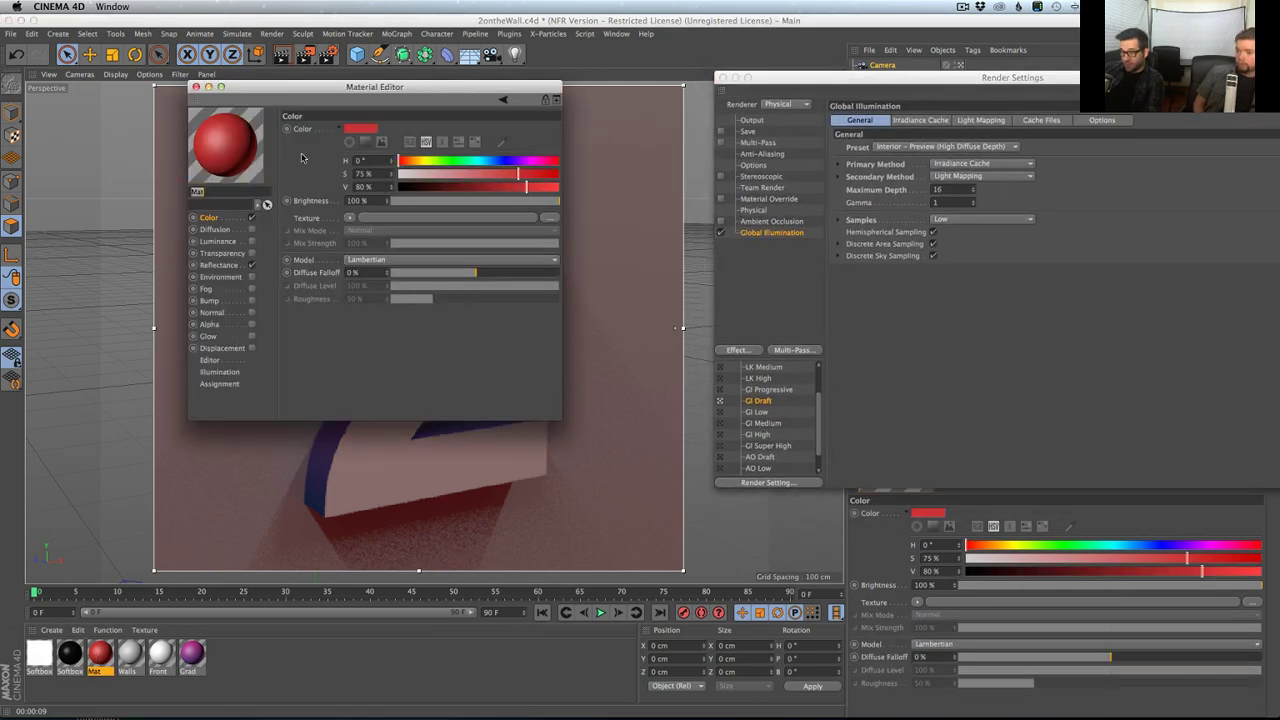
left_click_drag(420, 87, 979, 143)
left_click_drag(1086, 242, 1050, 230)
left_click(1067, 244)
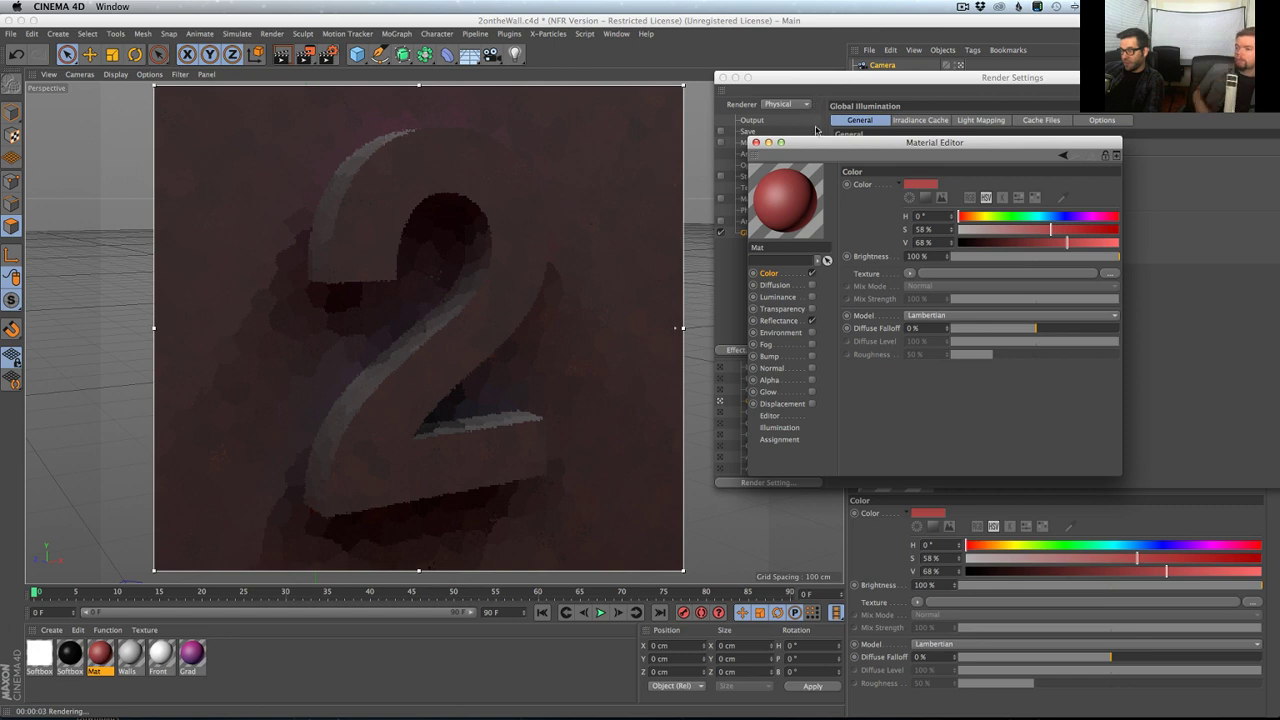
- Review the Mat material's assignment, reflectance and illumination settings, and try a Generate GI strength of 500%
left_click(797, 440)
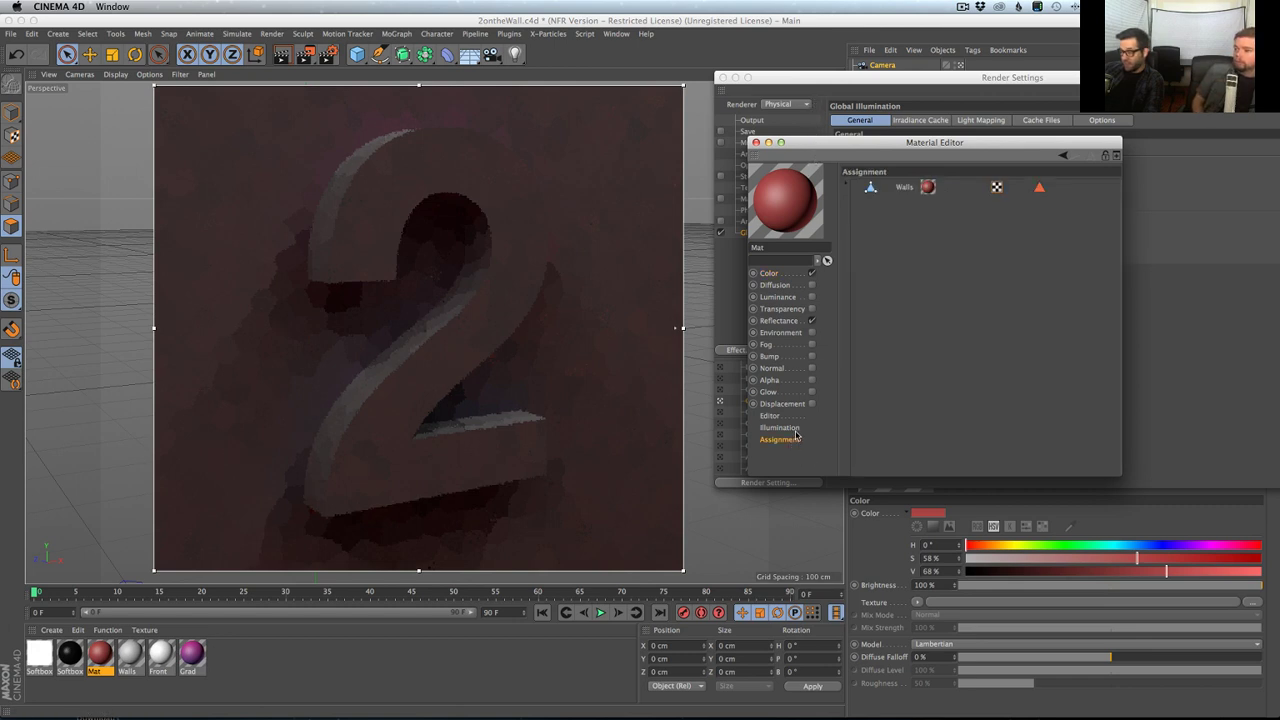
left_click(796, 428)
left_click_drag(995, 151, 989, 152)
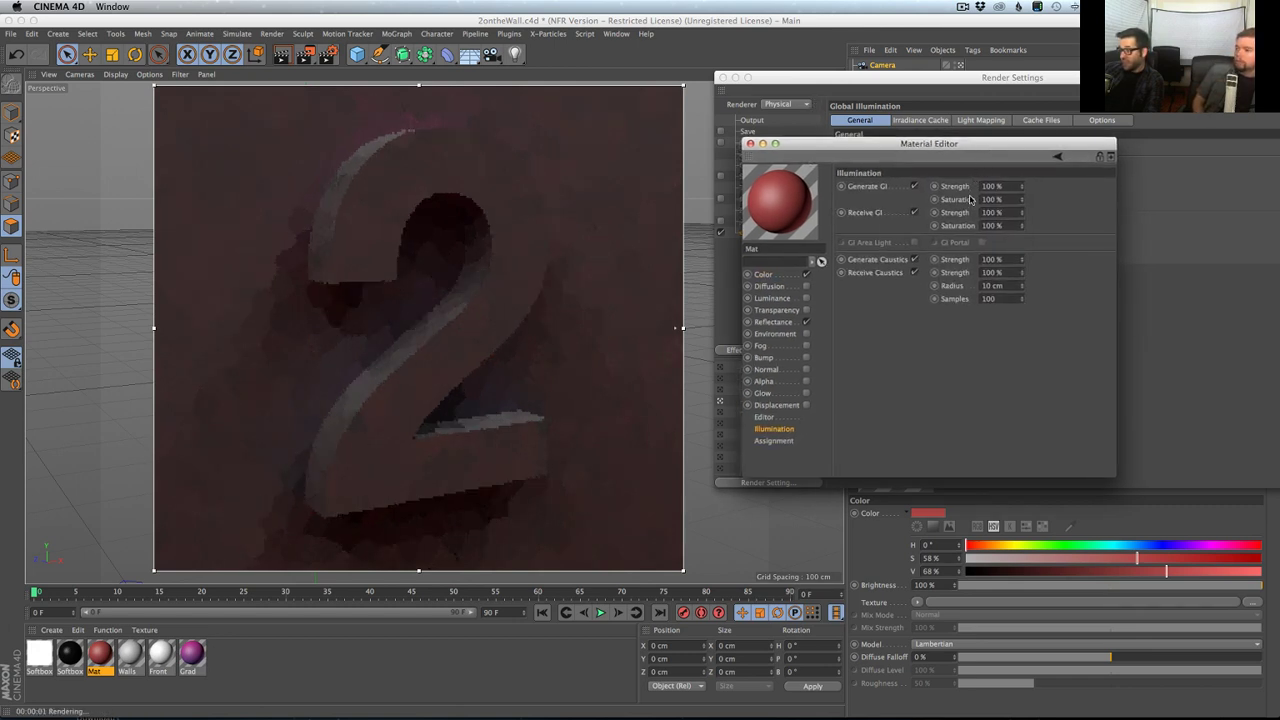
left_click(775, 322)
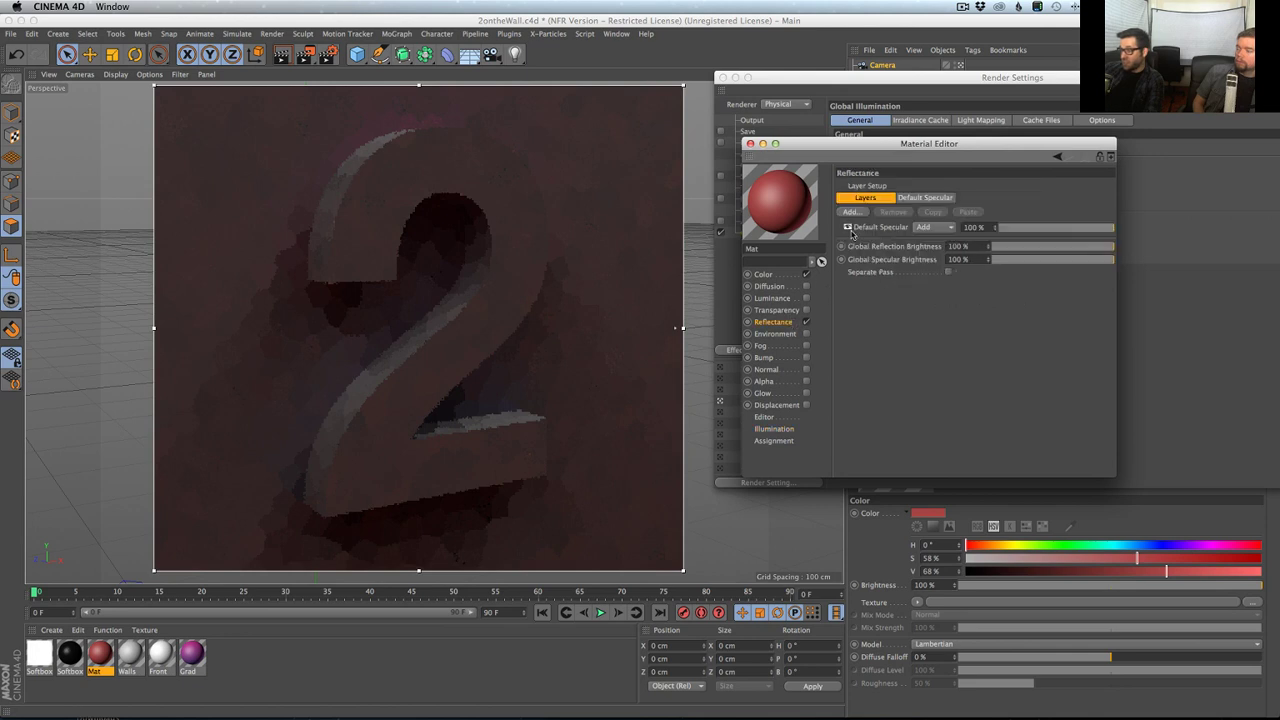
left_click(787, 431)
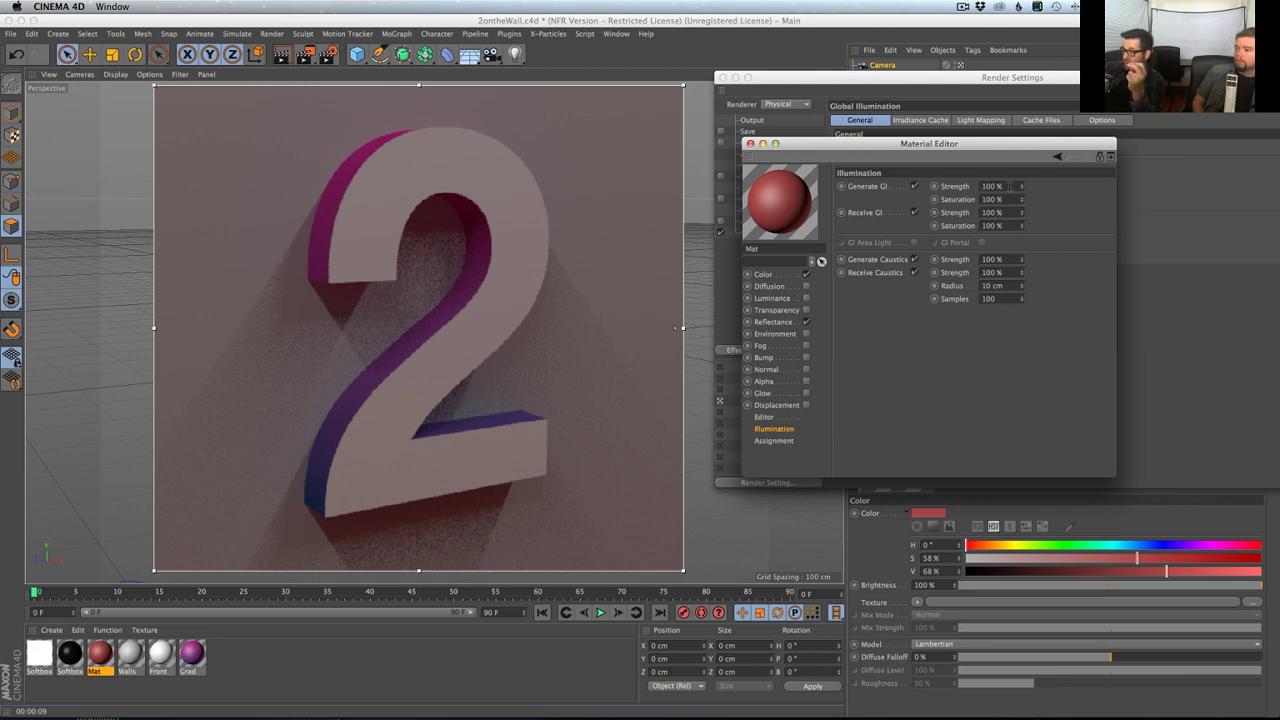
left_click(993, 186)
type("500")
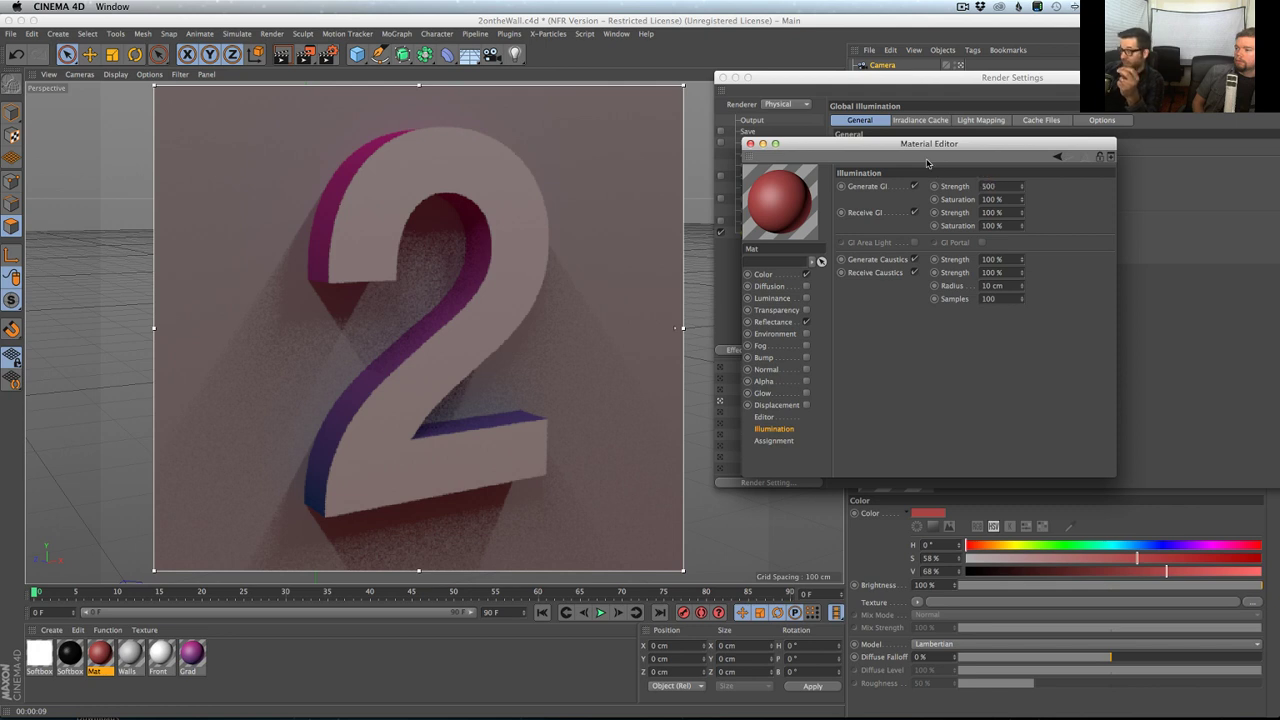
key("Return")
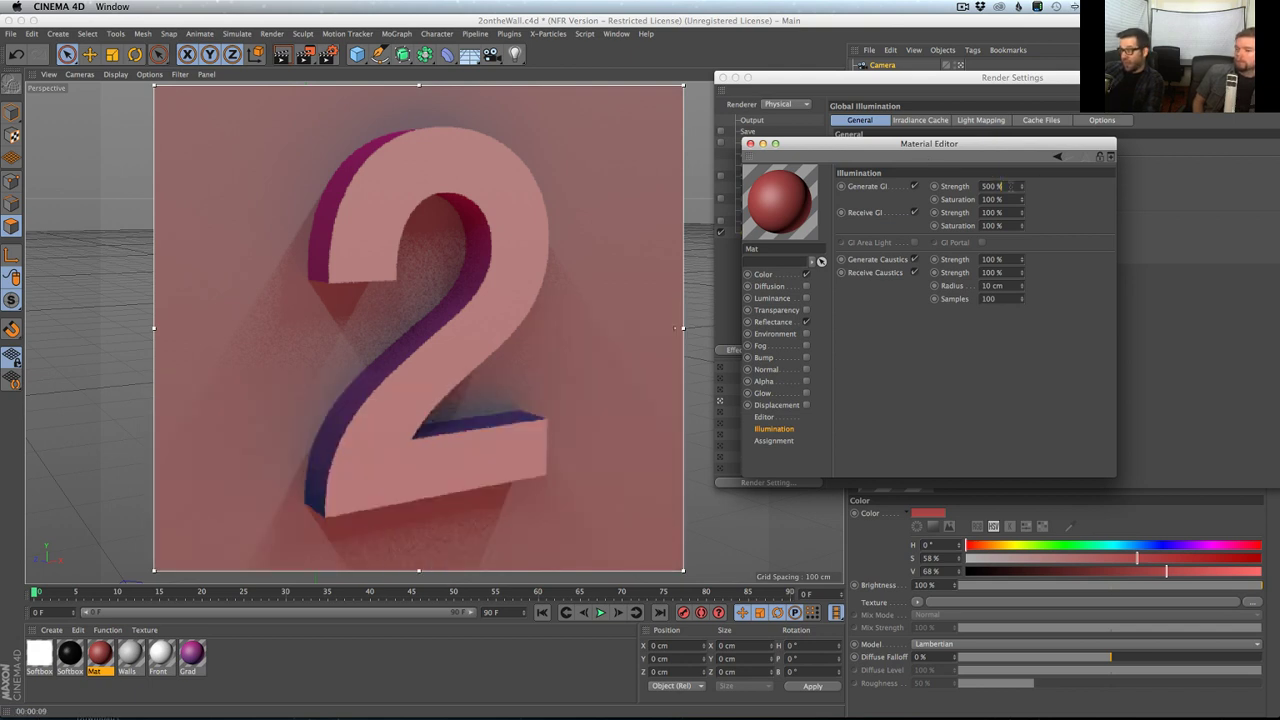
- Set the Mat material's Generate GI strength back to 100% and refresh the render preview
left_click_drag(1011, 187, 929, 177)
type("100")
key("Return")
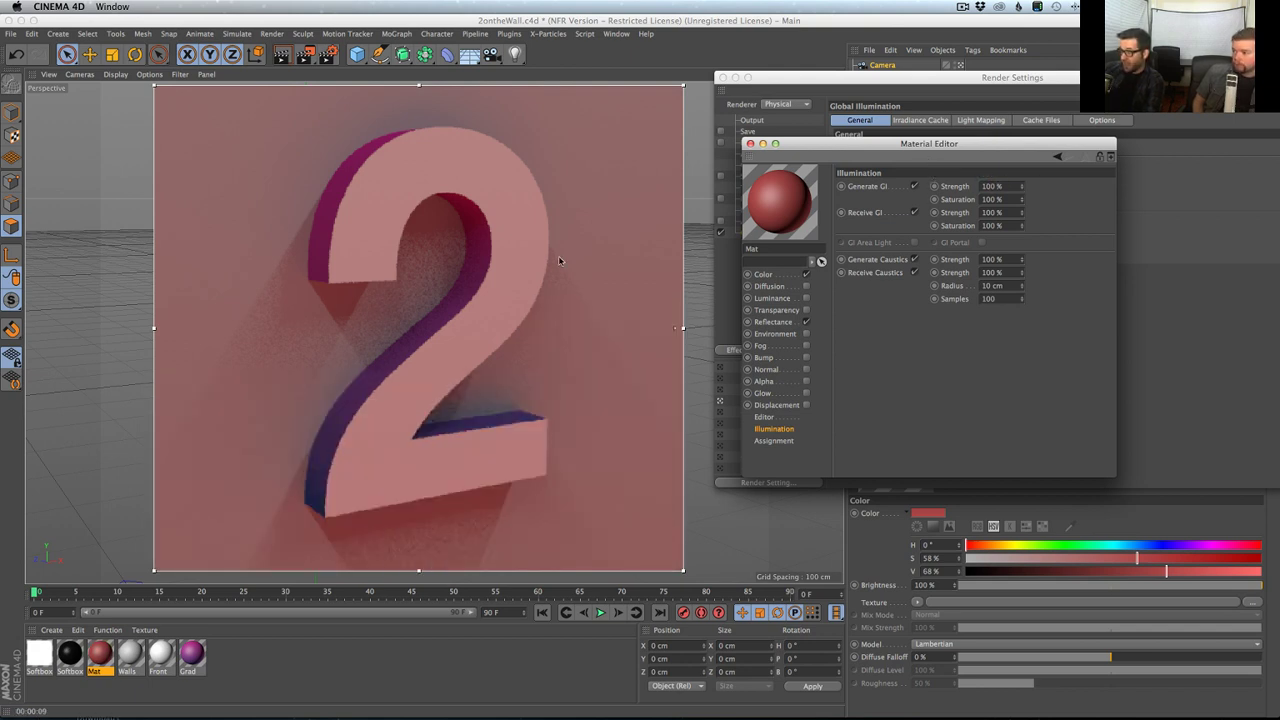
key("ctrl+r")
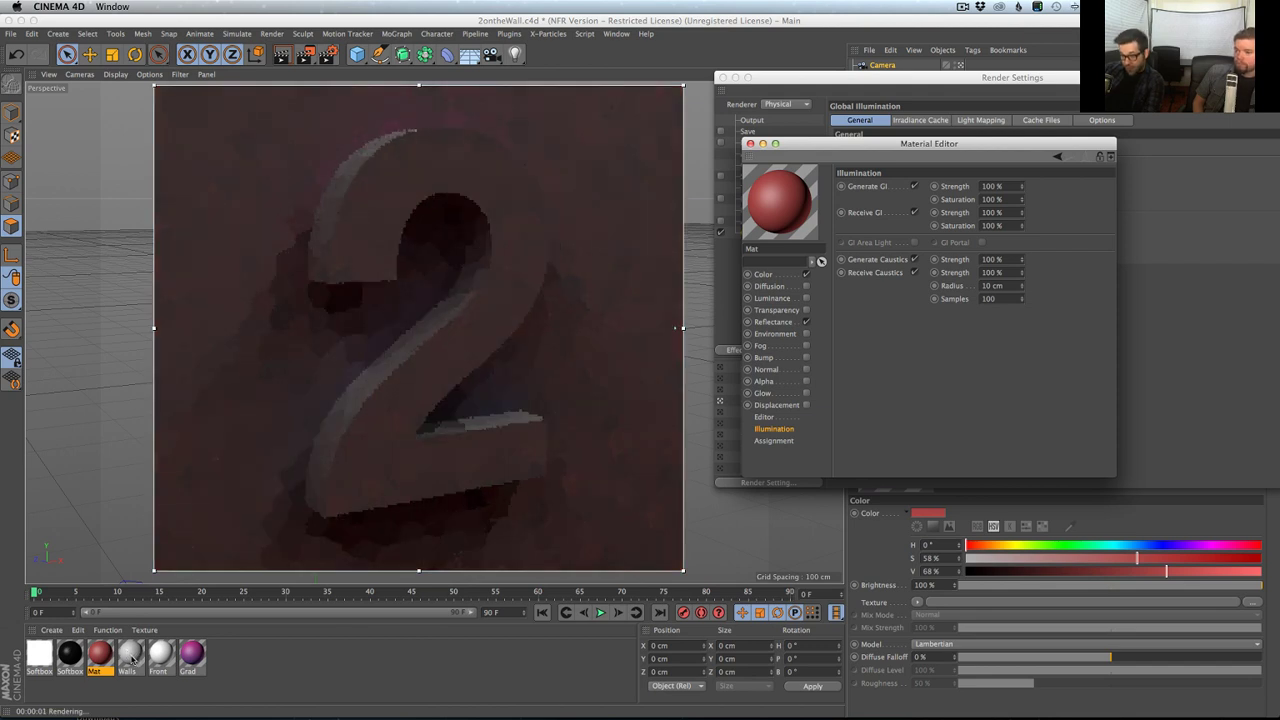
- Tint the Walls material's colour a warm beige with hue 42° and saturation 18%
left_click(131, 656)
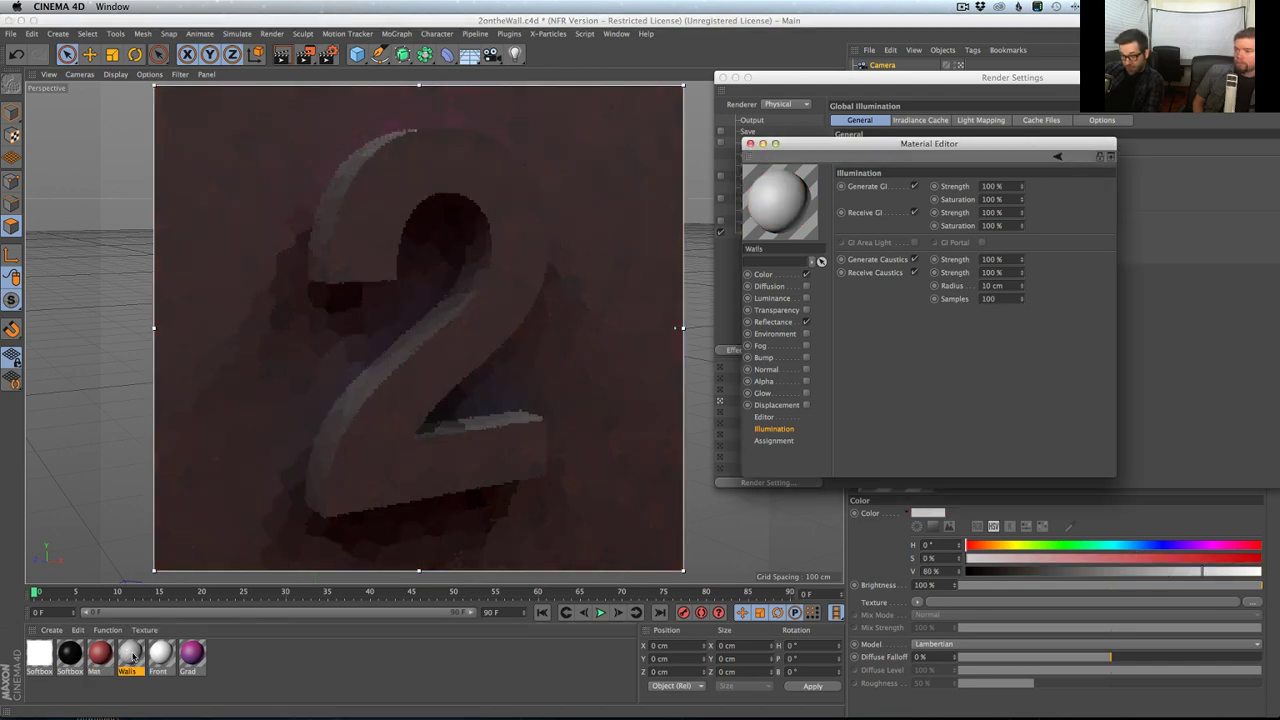
key("ctrl+r")
left_click(779, 277)
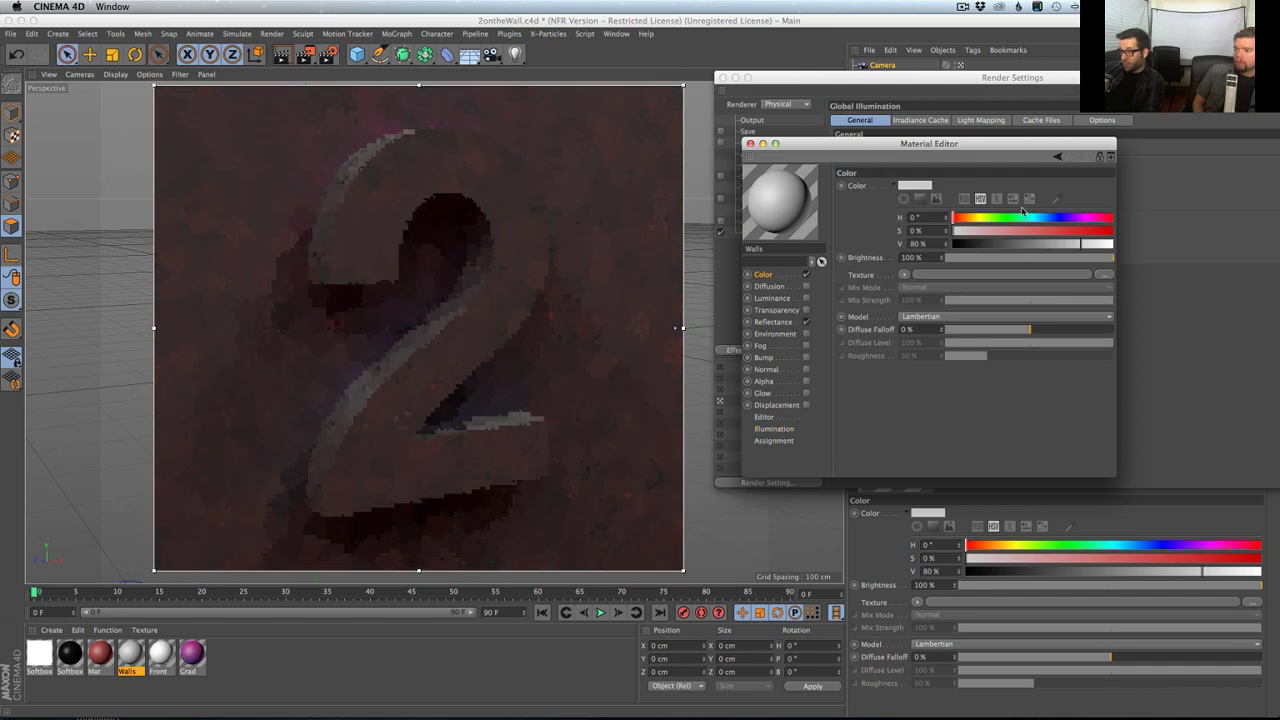
left_click_drag(956, 217, 968, 218)
left_click(991, 231)
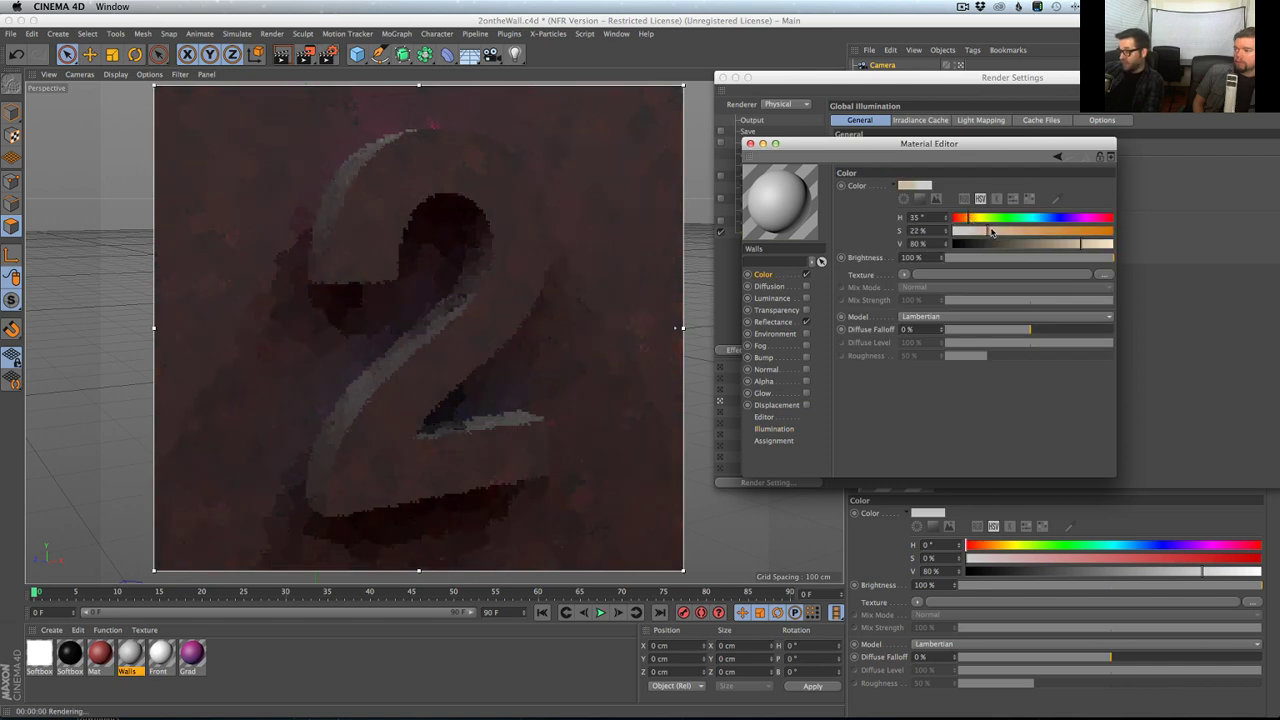
left_click(971, 218)
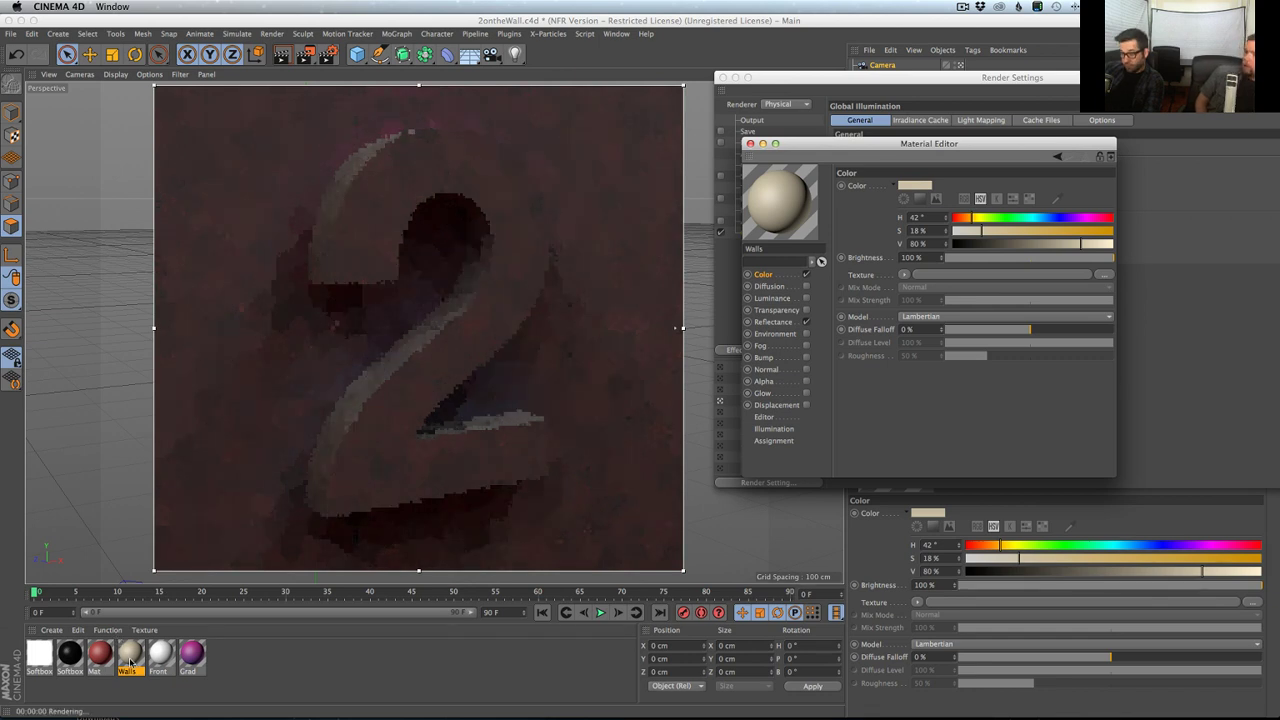
- Try replacing the Front material with the Walls material, and undo the replacement
left_click(160, 655)
key("Delete")
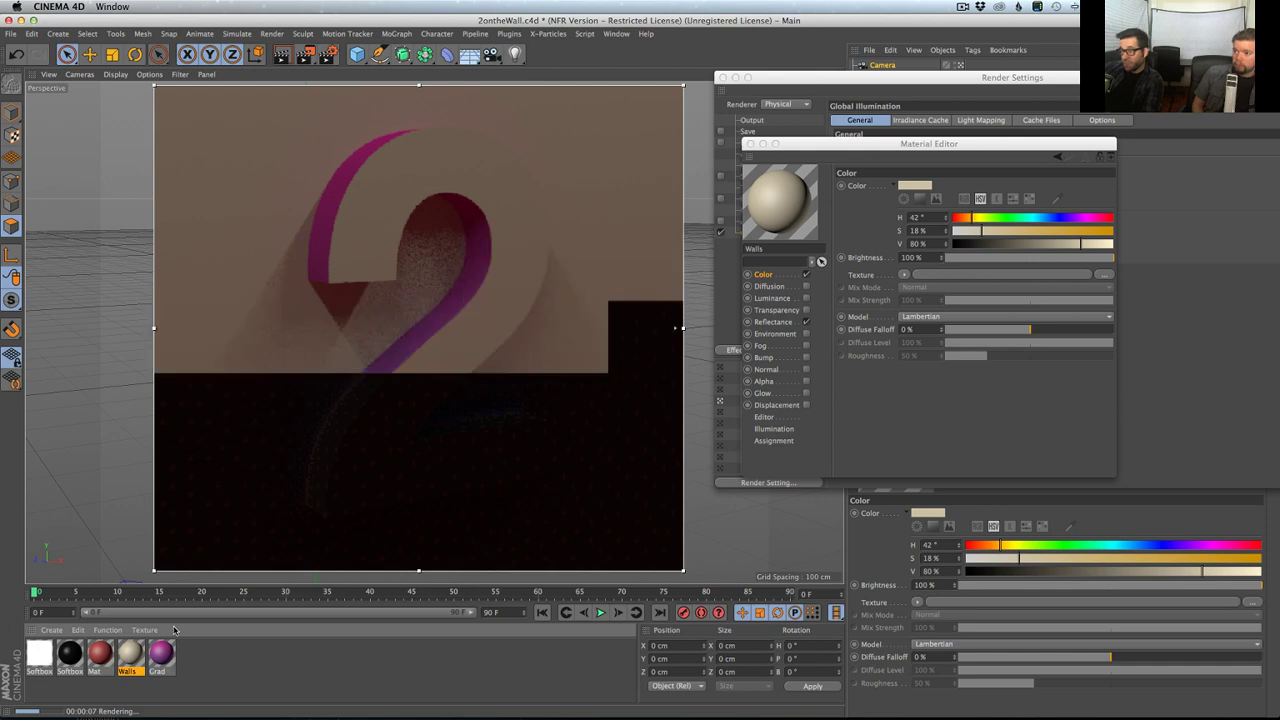
double_click(132, 661)
key("super+z")
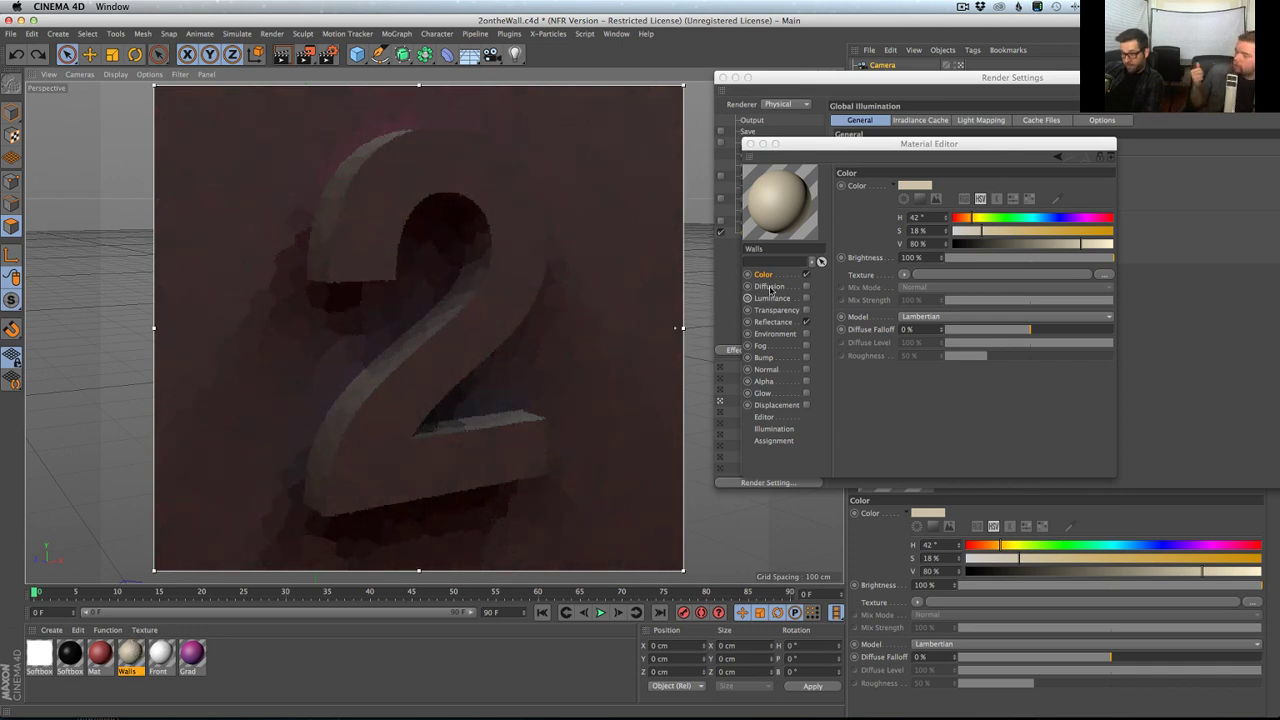
- Reduce the Walls material's saturation to 7% and uncover the object list to check the assigned material tags
left_click_drag(980, 232, 964, 231)
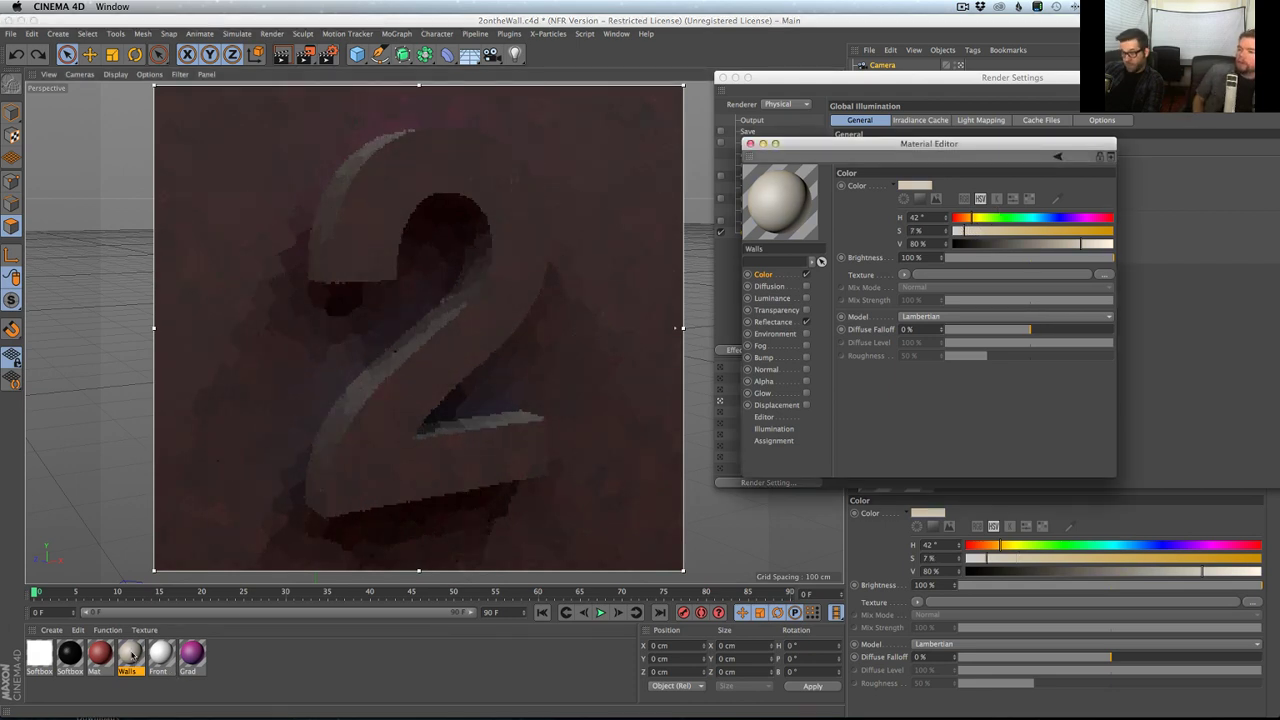
left_click(160, 654)
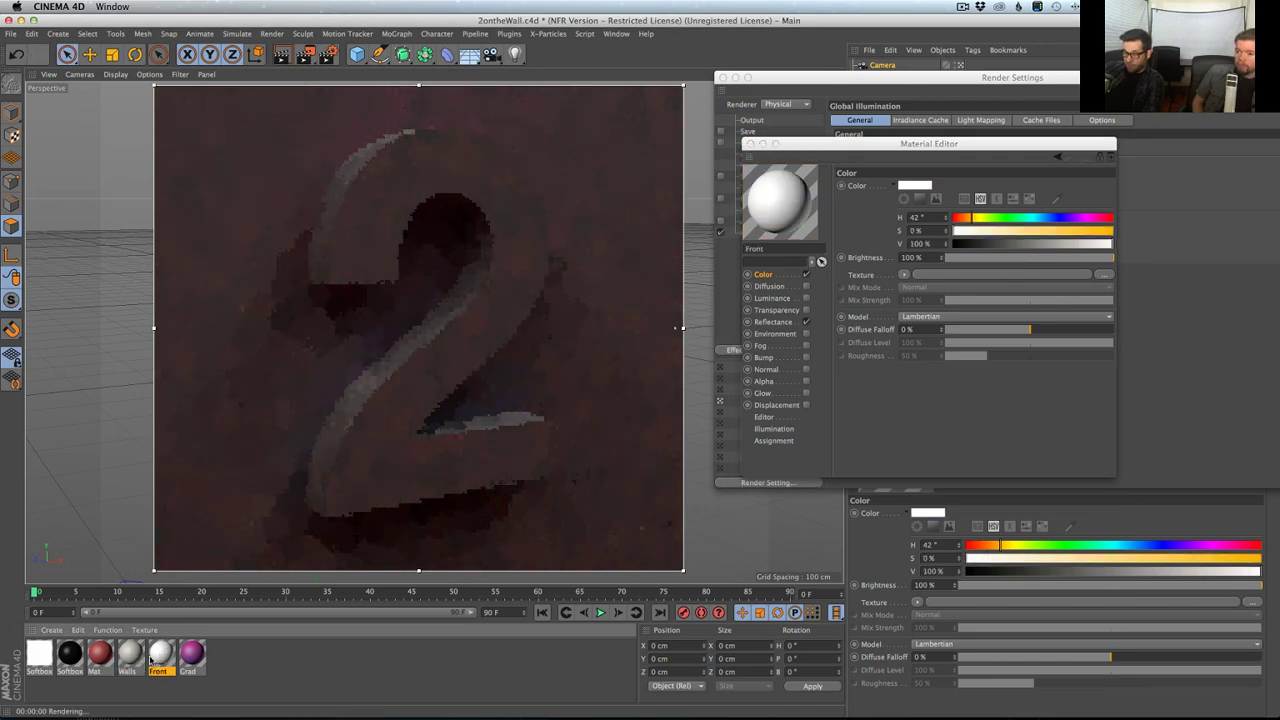
left_click_drag(839, 81, 875, 168)
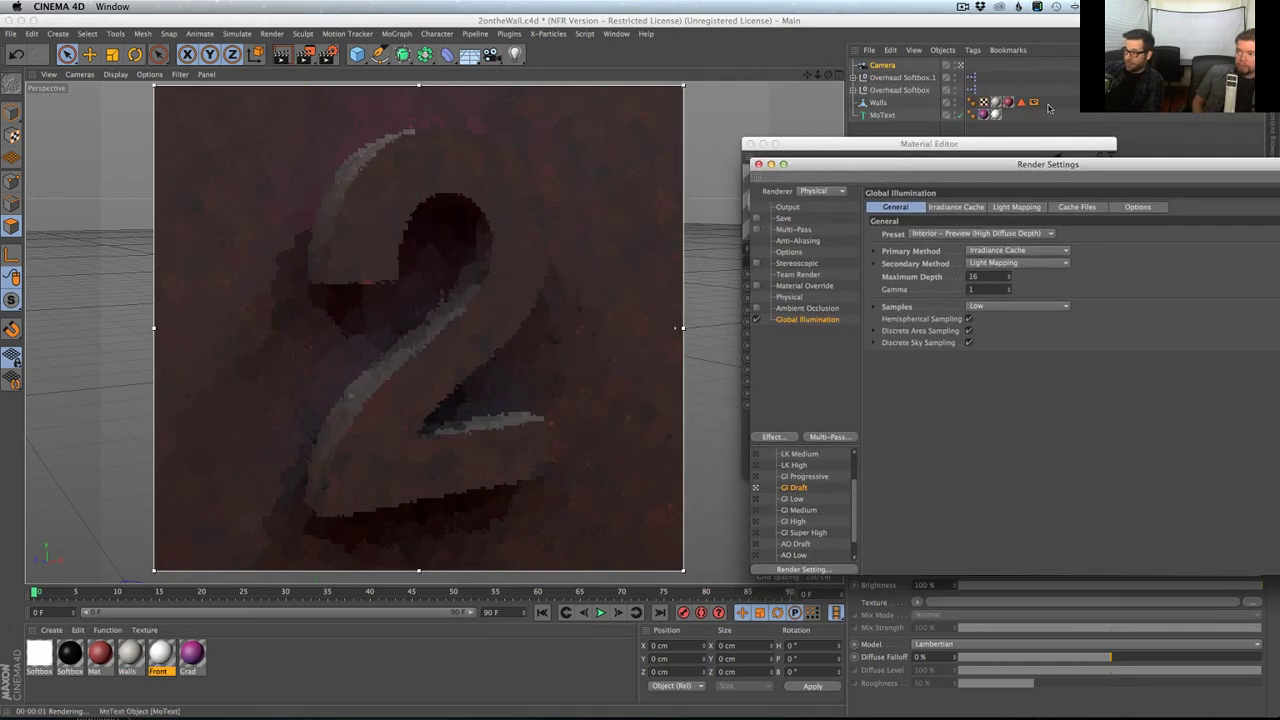
left_click(995, 102)
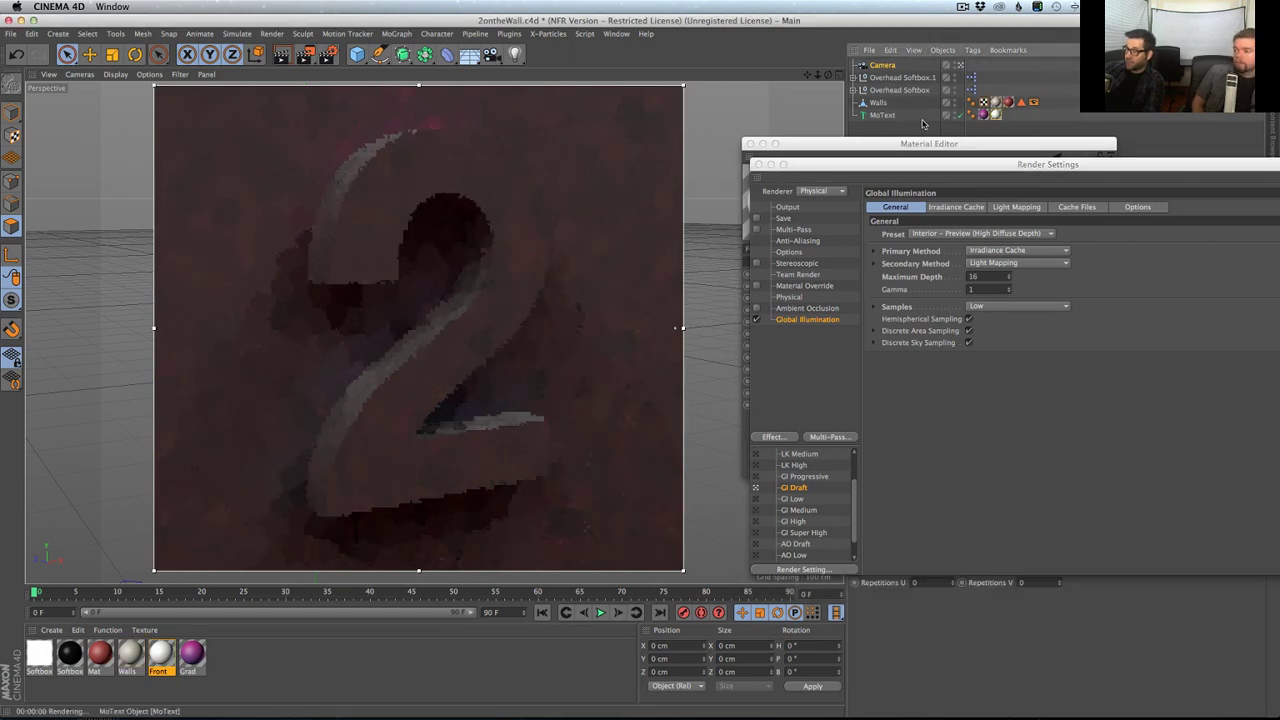
- Try copying the Walls material onto the Front material in the material list, and undo it
left_click(139, 654)
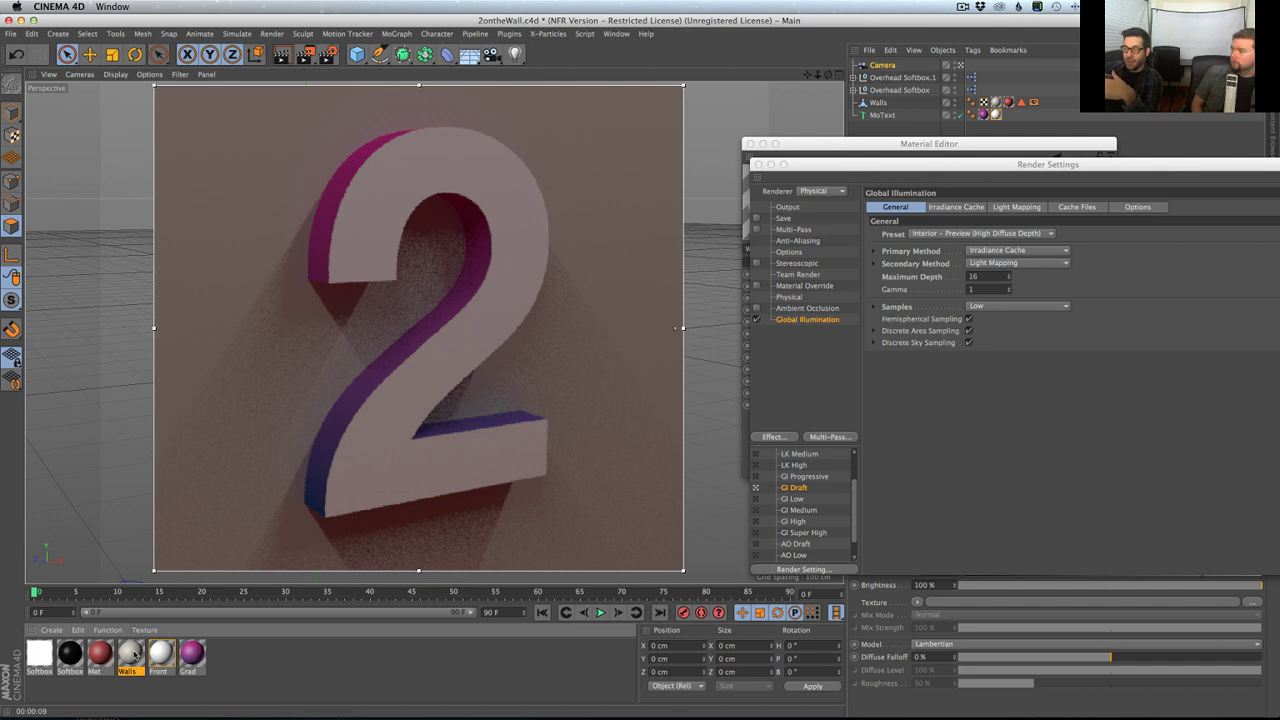
left_click(137, 682)
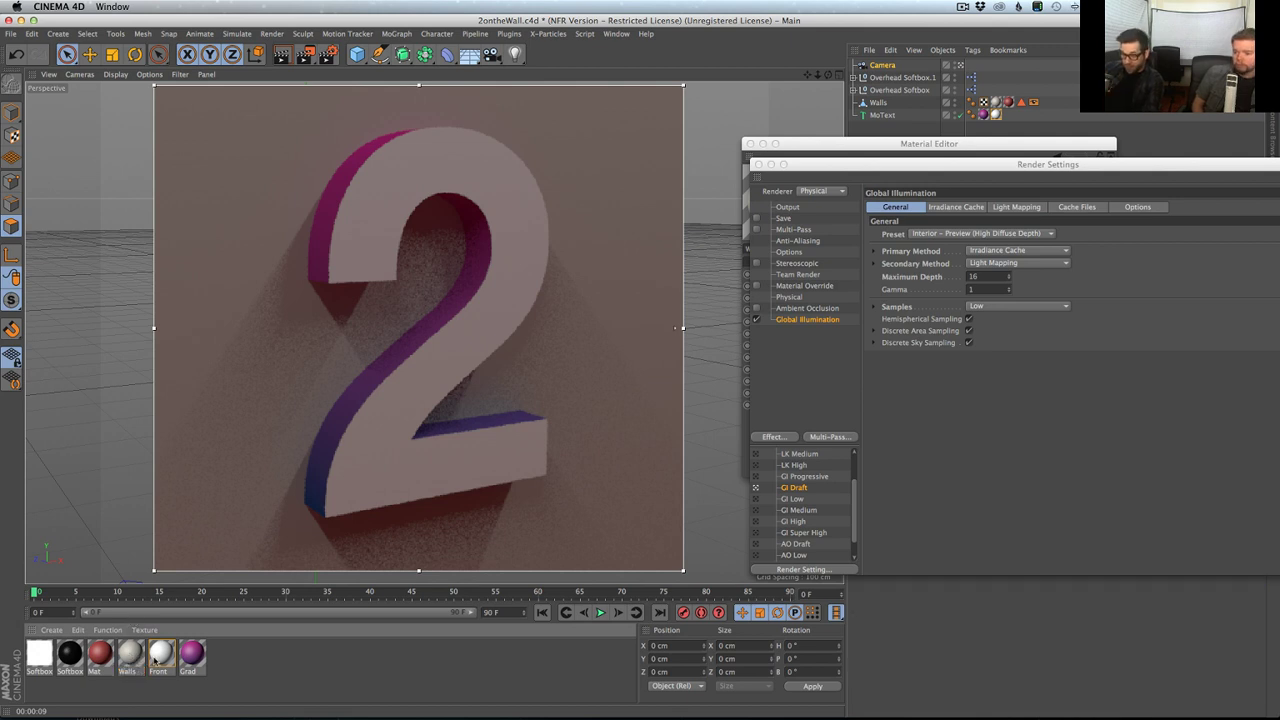
left_click(138, 658)
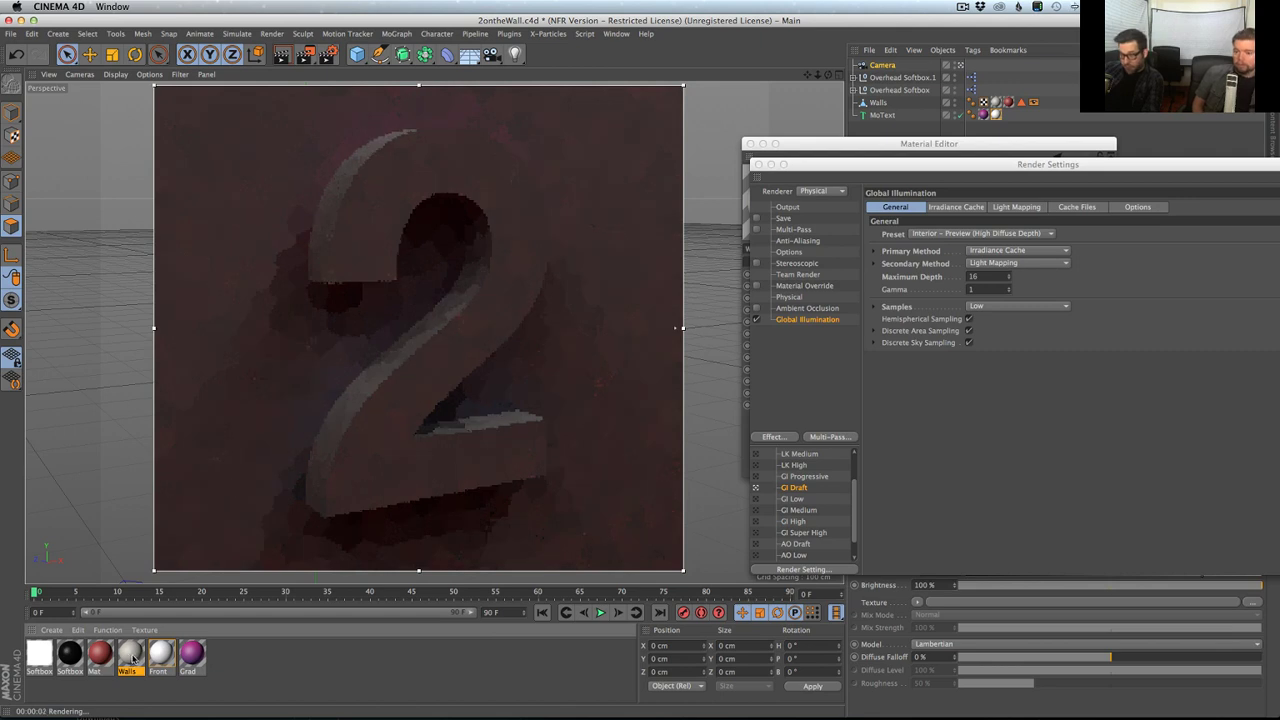
left_click_drag(132, 658, 160, 665)
left_click(149, 683)
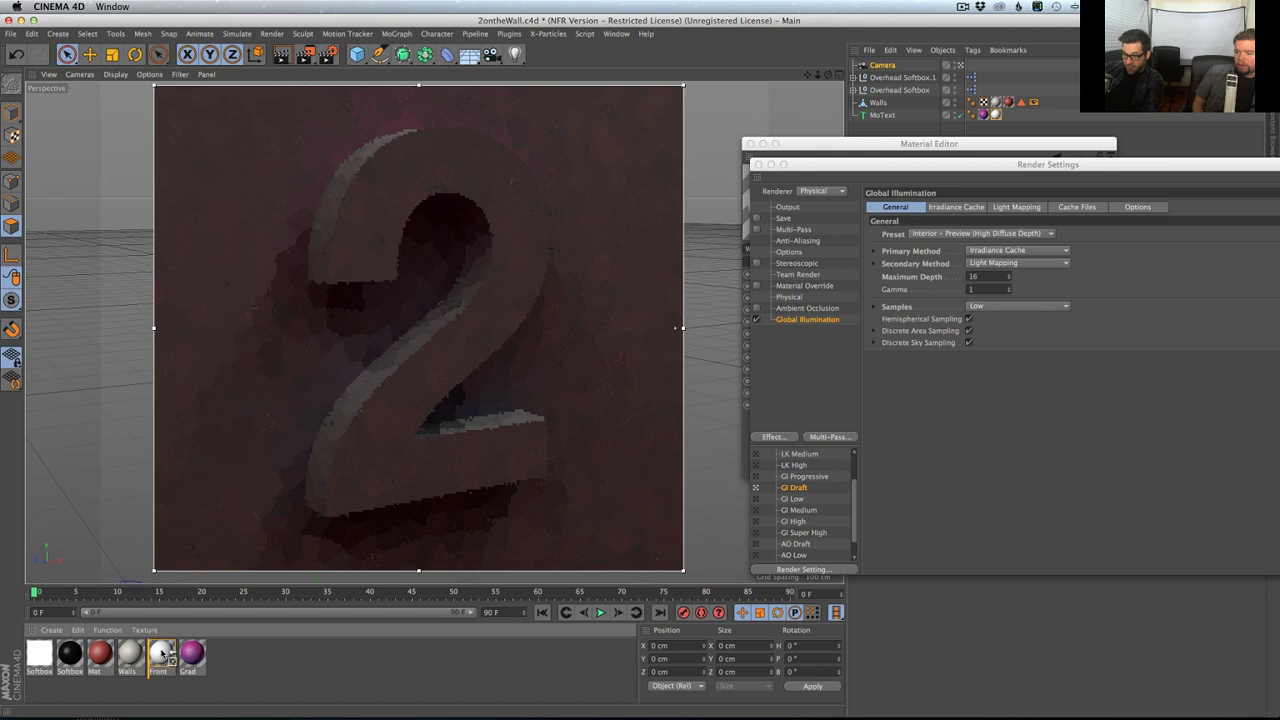
left_click(161, 653)
key("super+z")
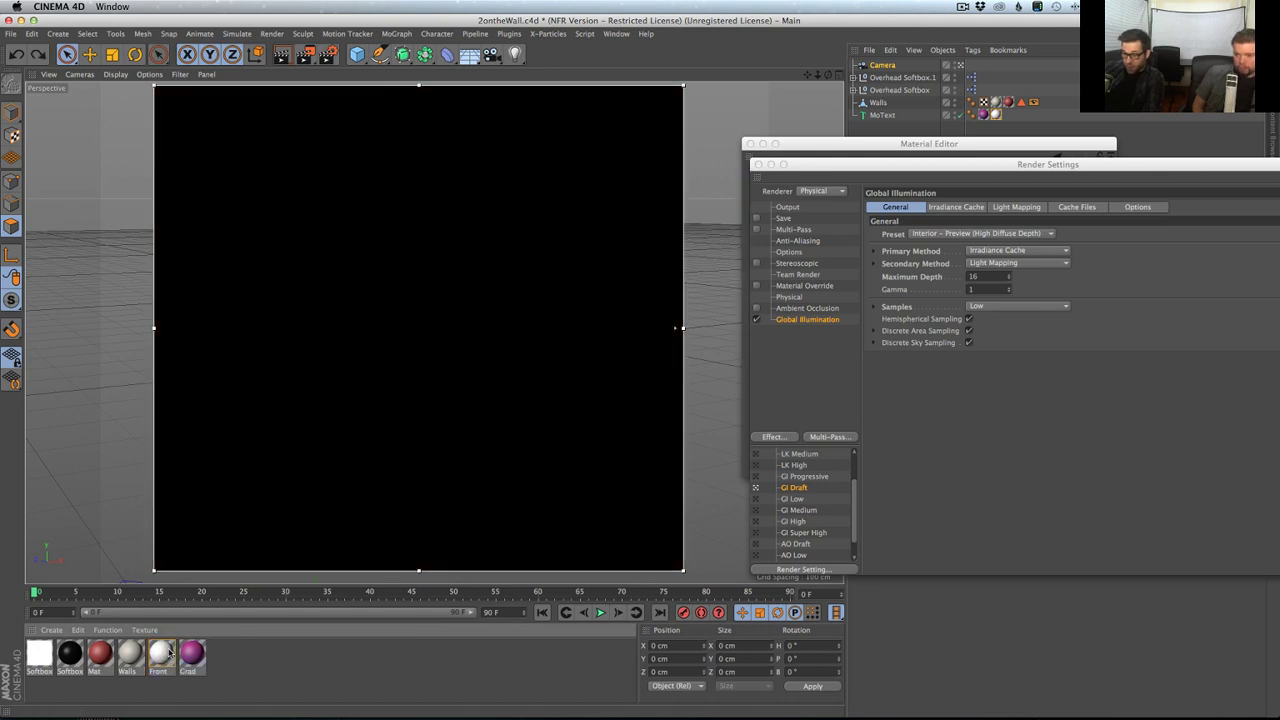
- Try substituting Walls for Front on the MoText object again, and restore the Front material
left_click(166, 656)
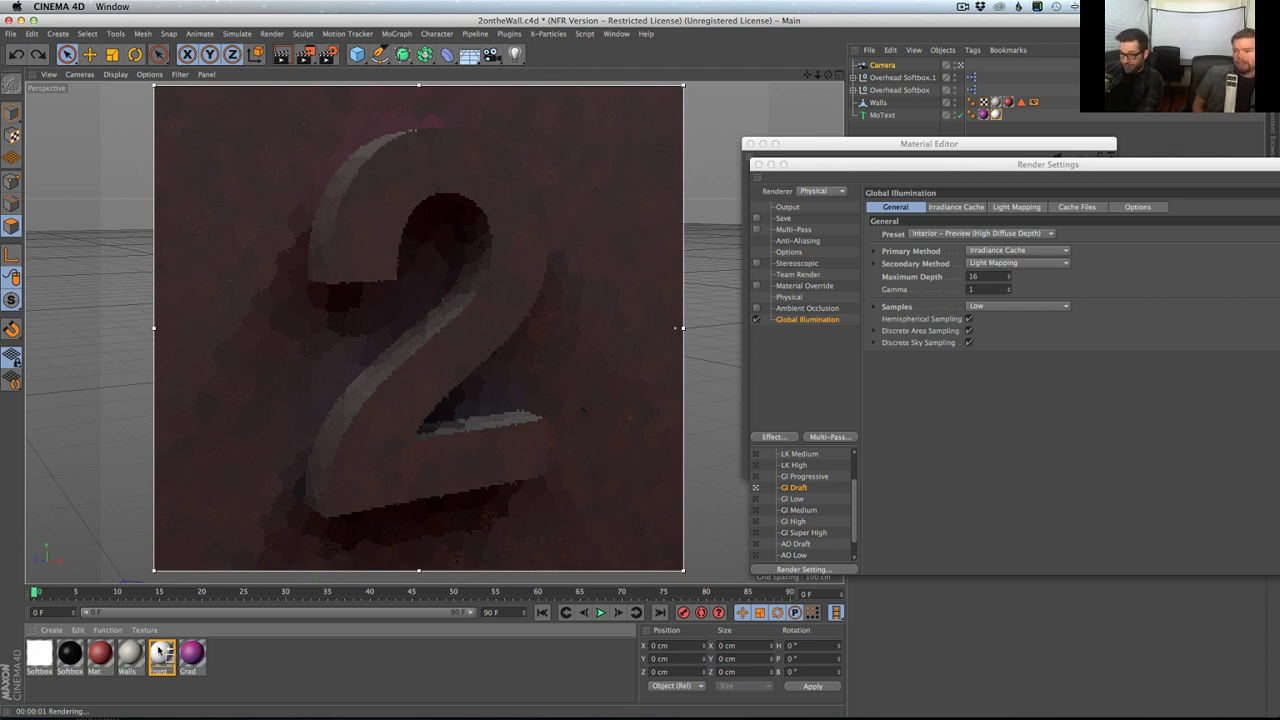
key("Delete")
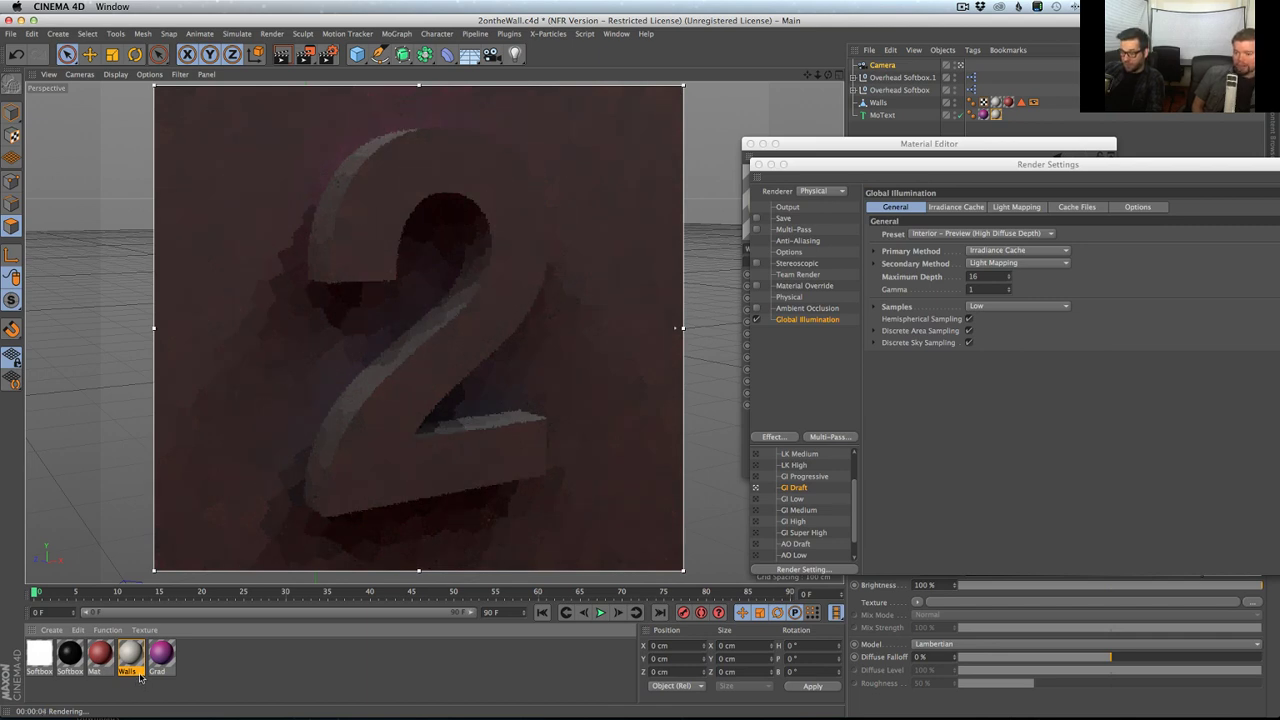
key("super+z")
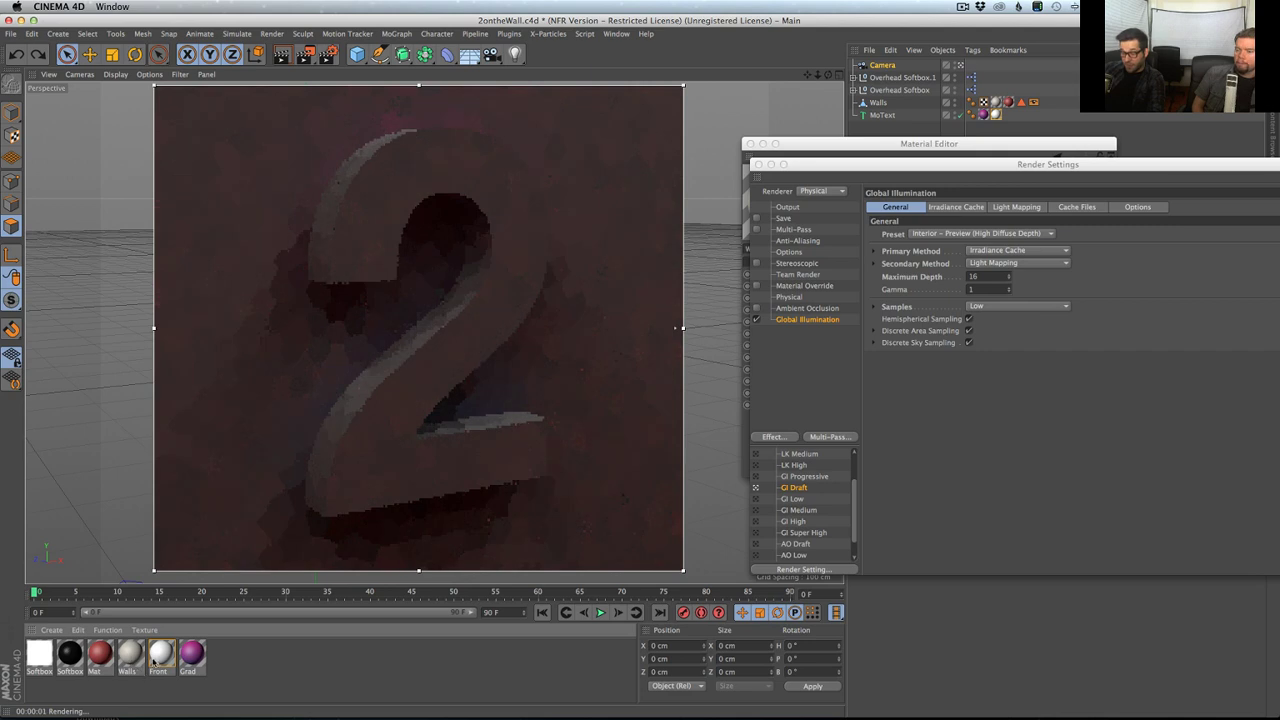
left_click_drag(198, 655, 258, 655, "ctrl")
key("super+z")
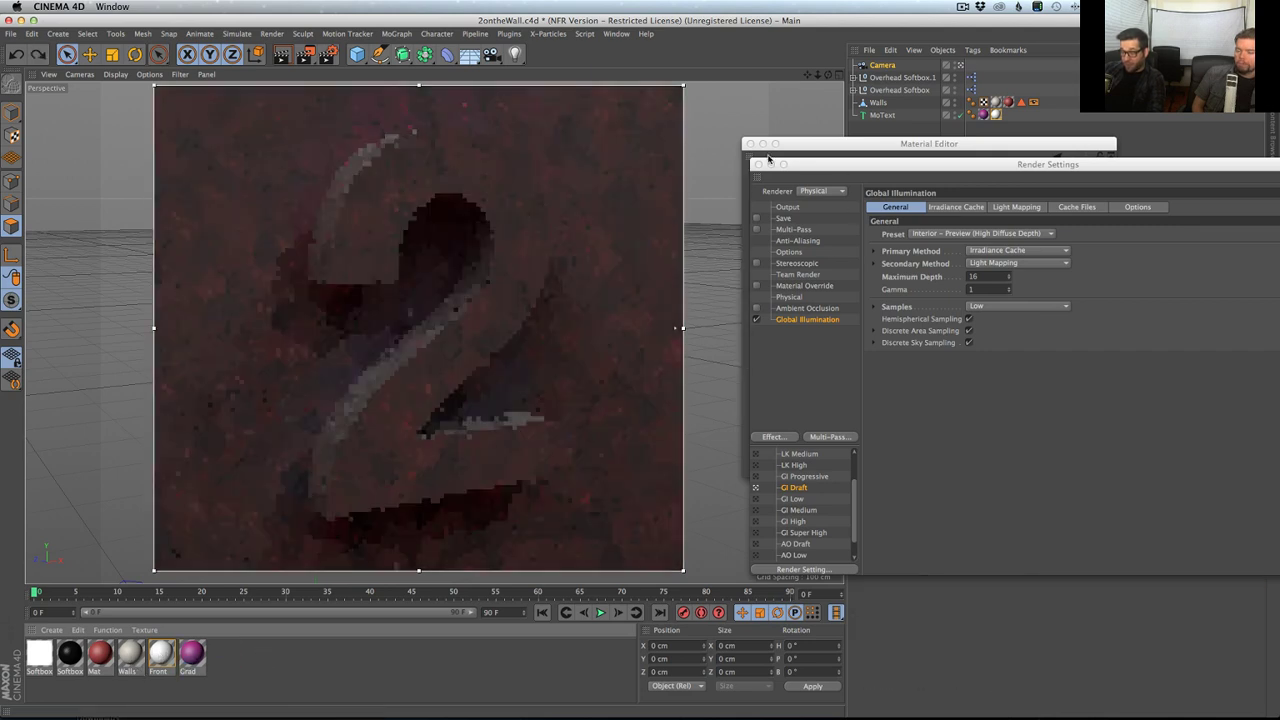
- Turn off the interactive render region and select the MoText 2 in the viewport
left_click_drag(305, 54, 400, 317)
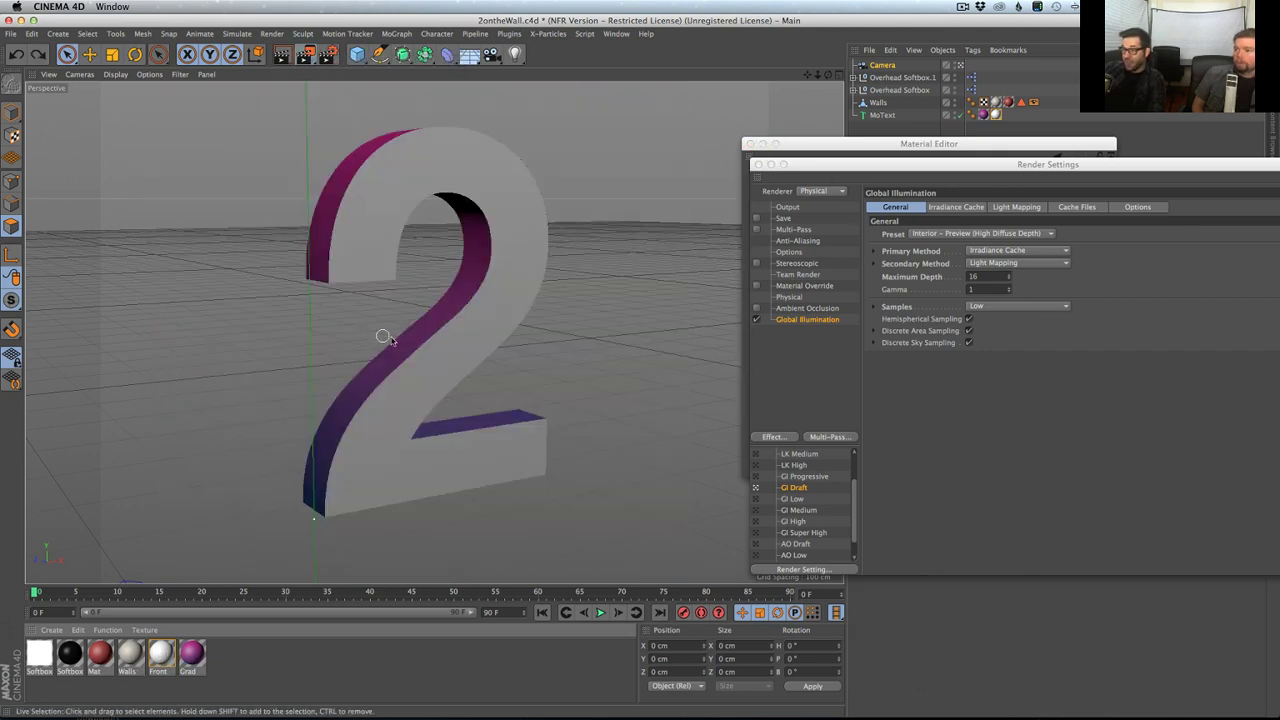
left_click(438, 315)
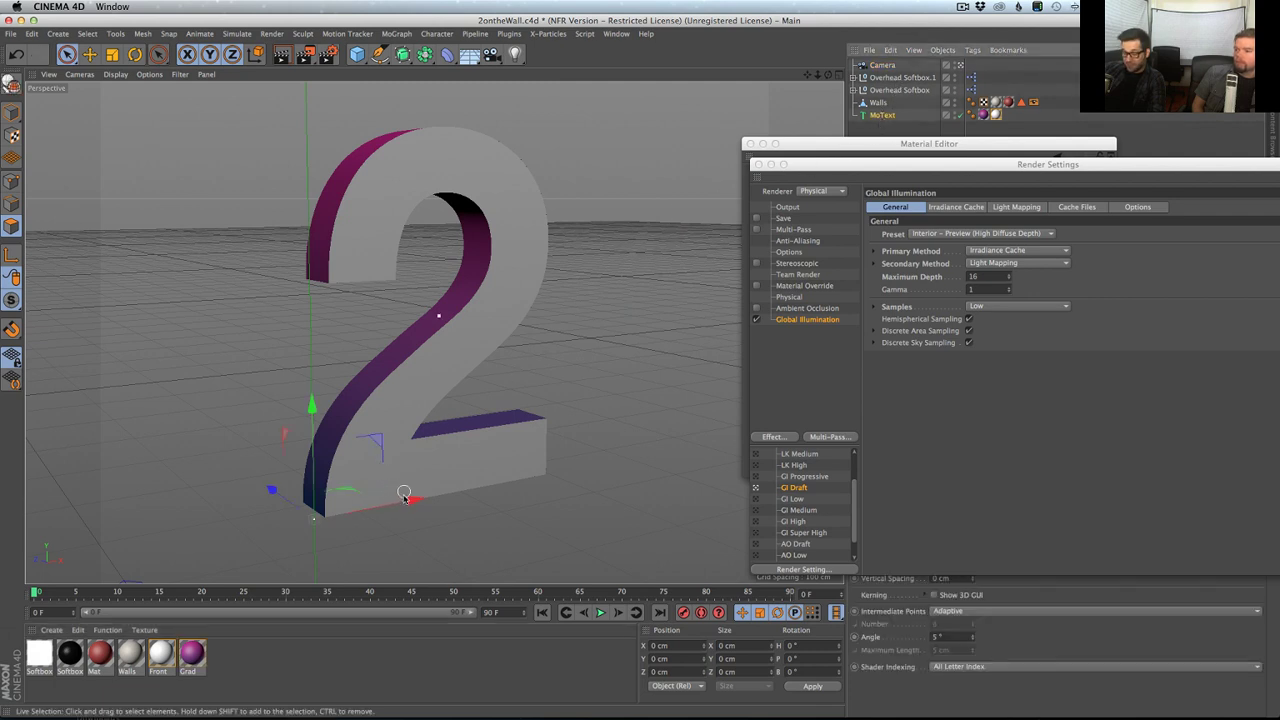
- Try duplicating the MoText 2 beside the original and substituting the Walls material for Front, undoing both attempts
left_click_drag(404, 497, 678, 433, "ctrl")
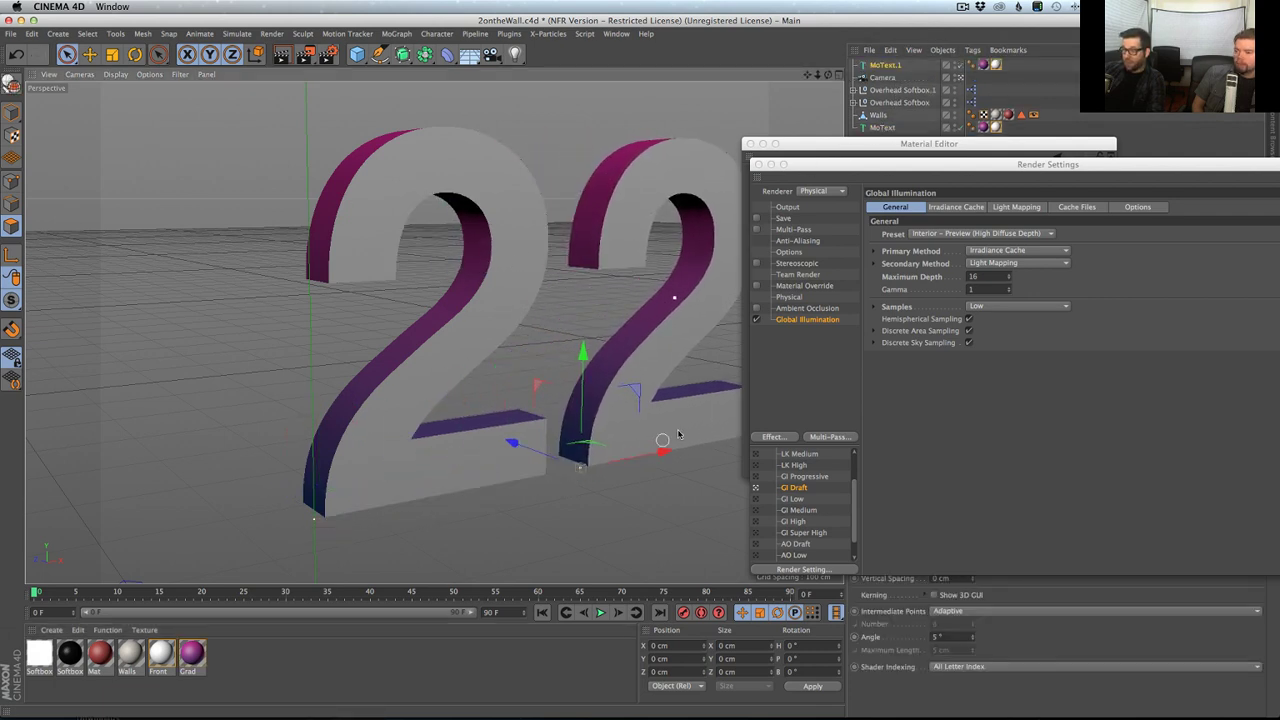
key("super+z")
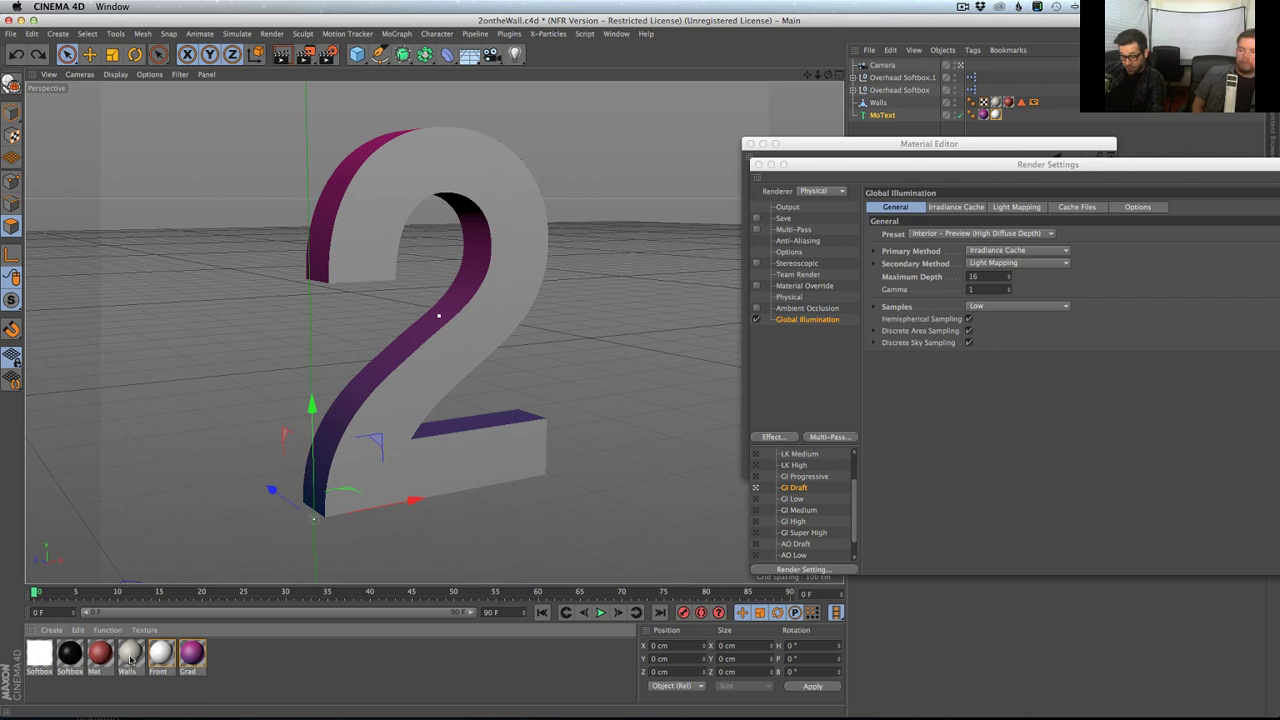
left_click(130, 658)
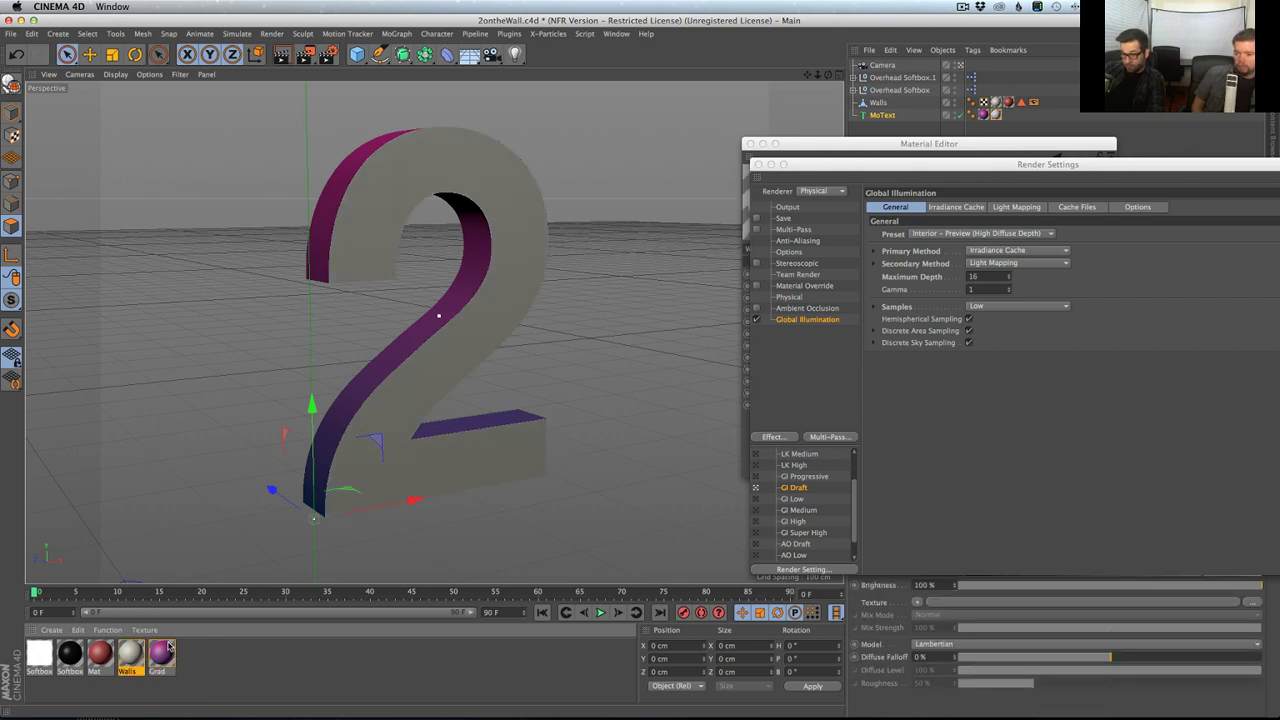
key("super+z")
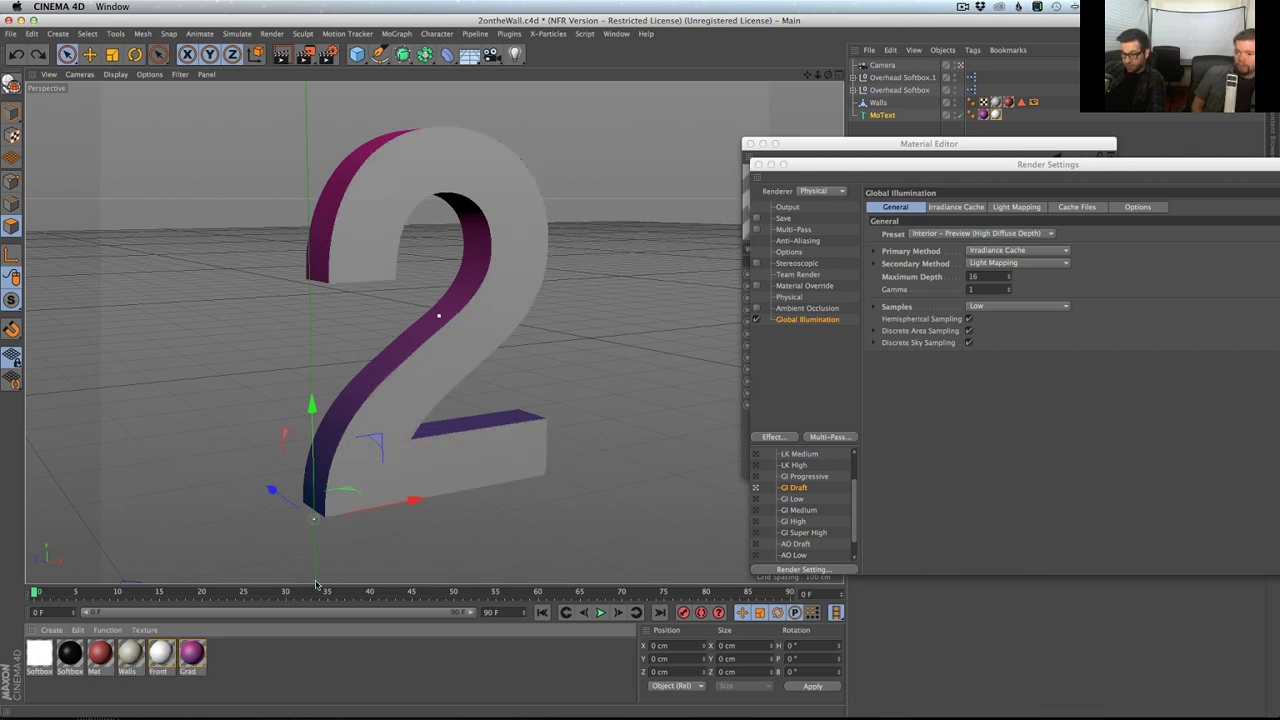
- Replace the Front material with Walls, set the Walls color to 6% saturation and 99% value, and close the material and render settings windows
key("super+y")
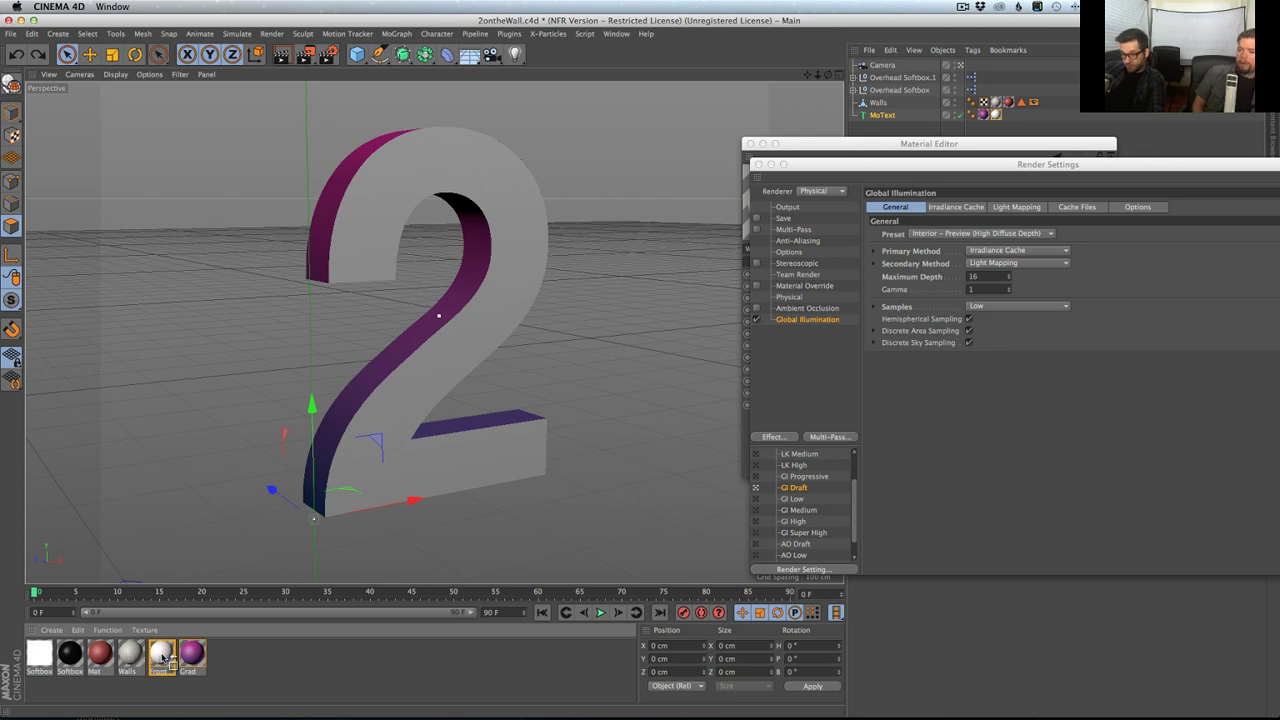
double_click(130, 655)
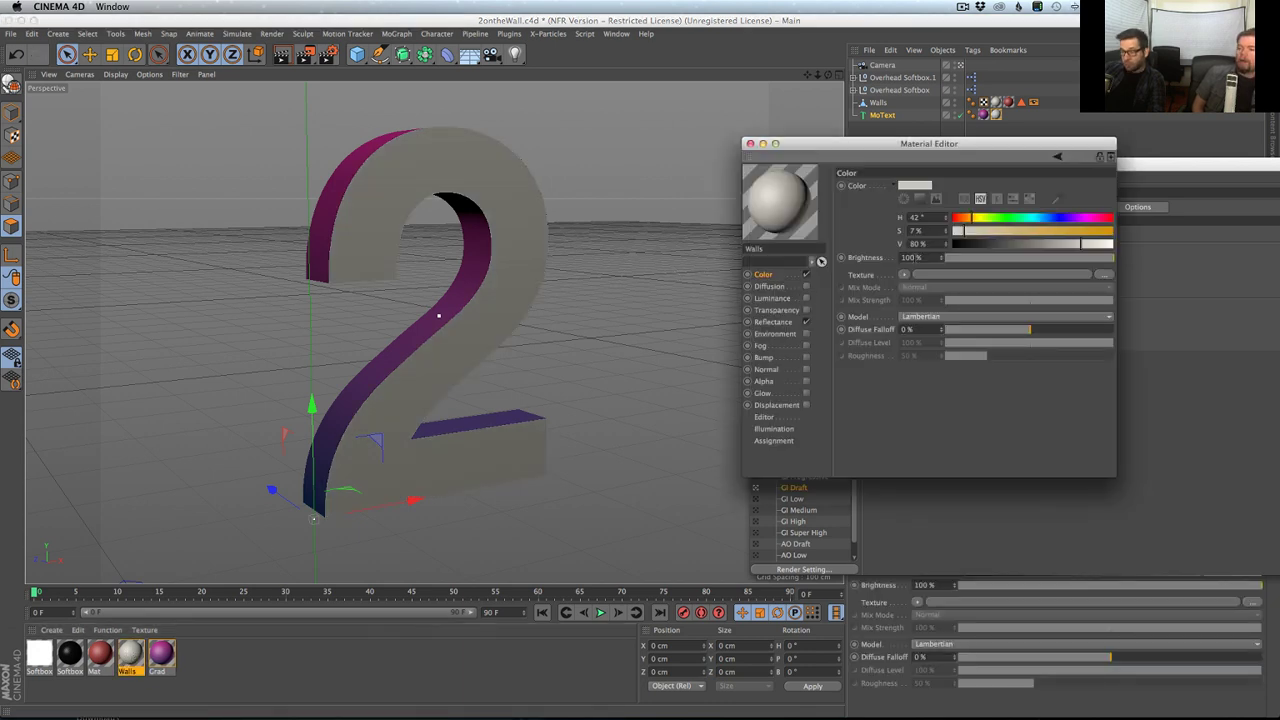
left_click_drag(964, 232, 962, 231)
left_click(1094, 245)
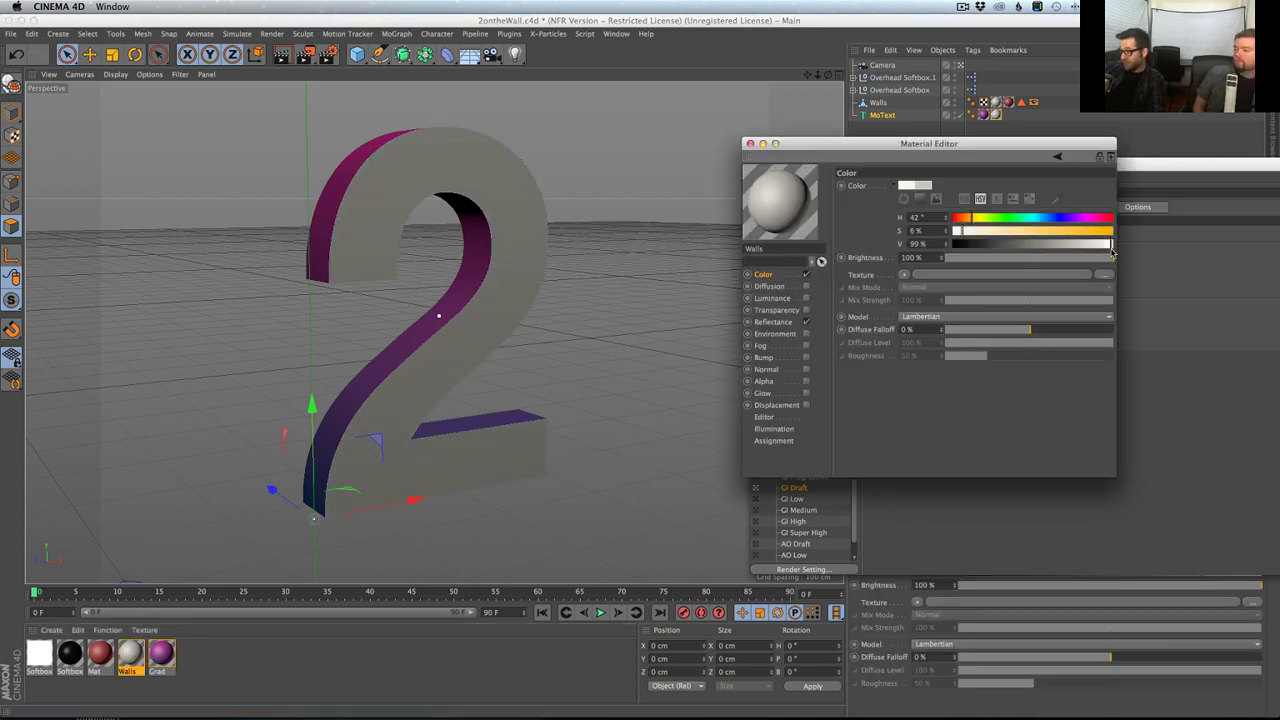
left_click(750, 143)
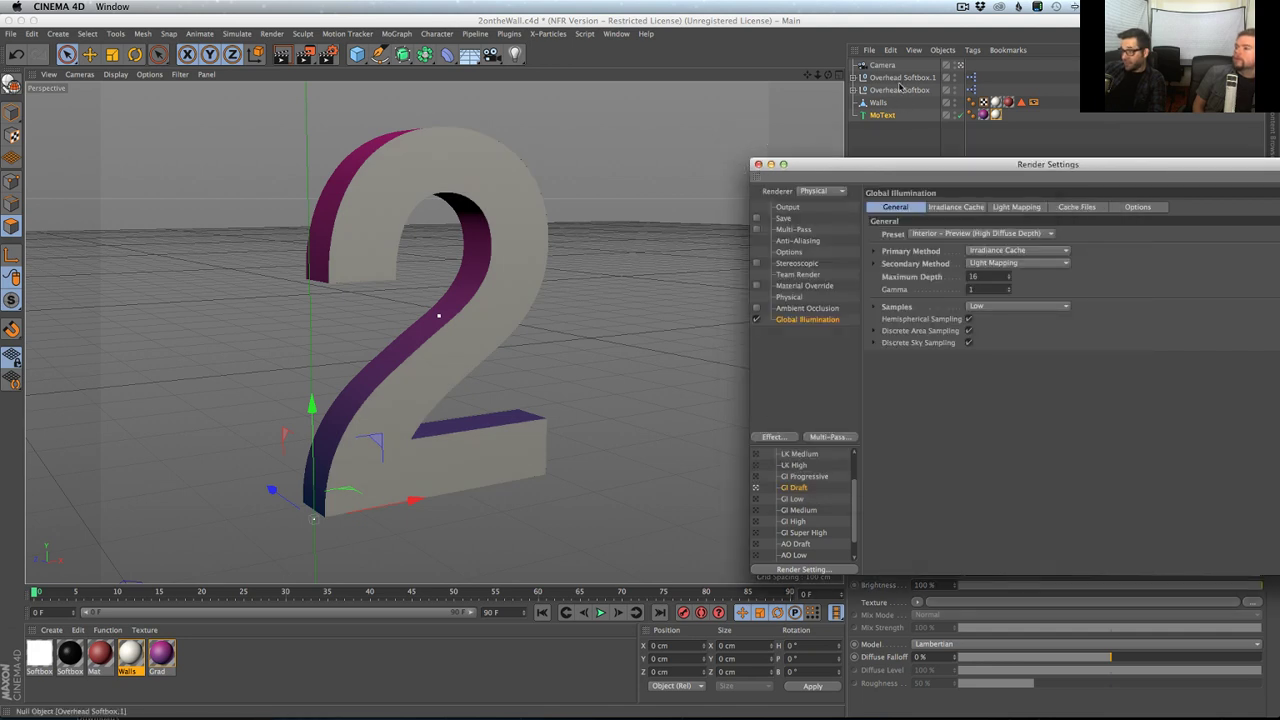
left_click(758, 164)
- Set the light falloff type of both Overhead Softbox objects to Inverse Square
left_click(905, 78)
left_click(905, 90, "shift")
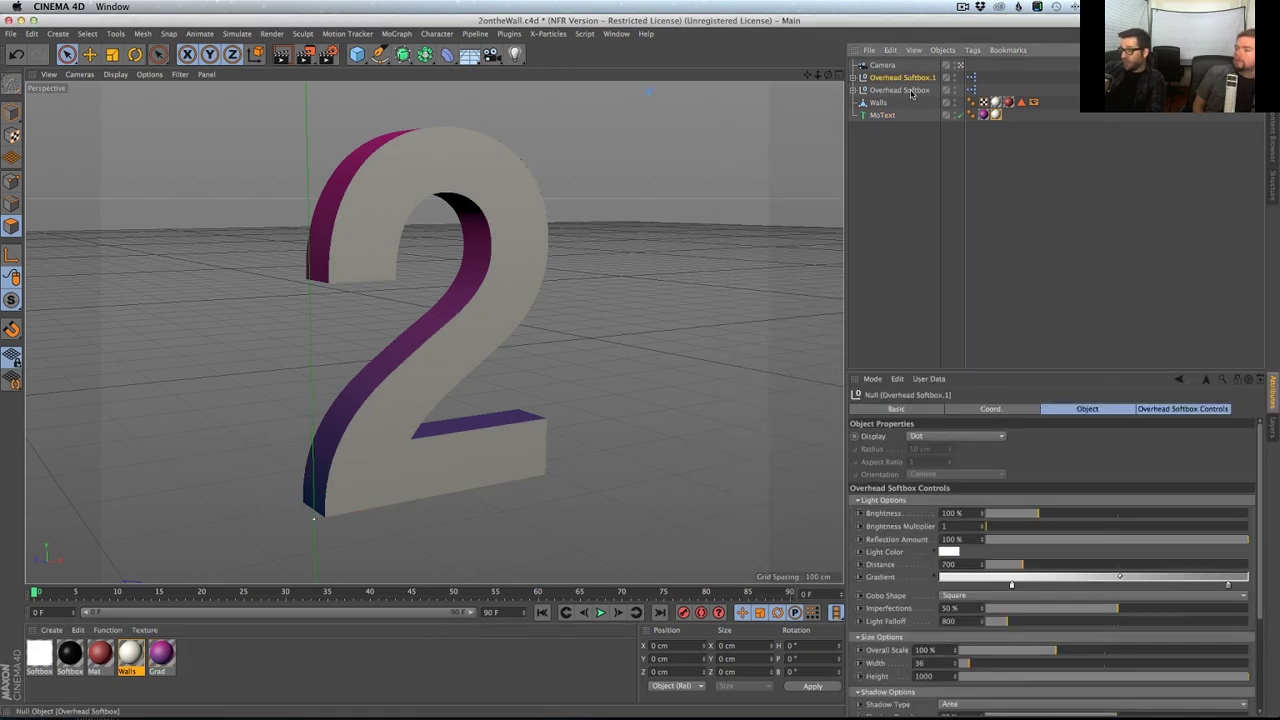
scroll(1263, 529, "down", 5)
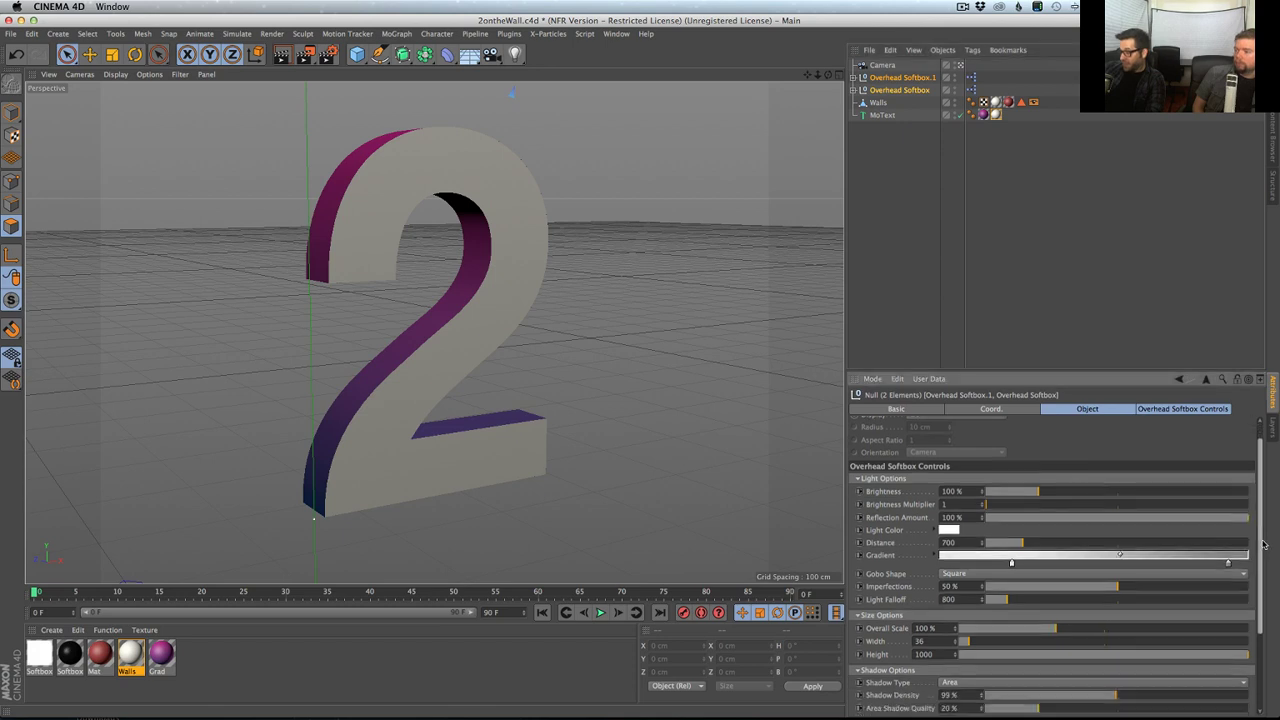
left_click(1018, 619)
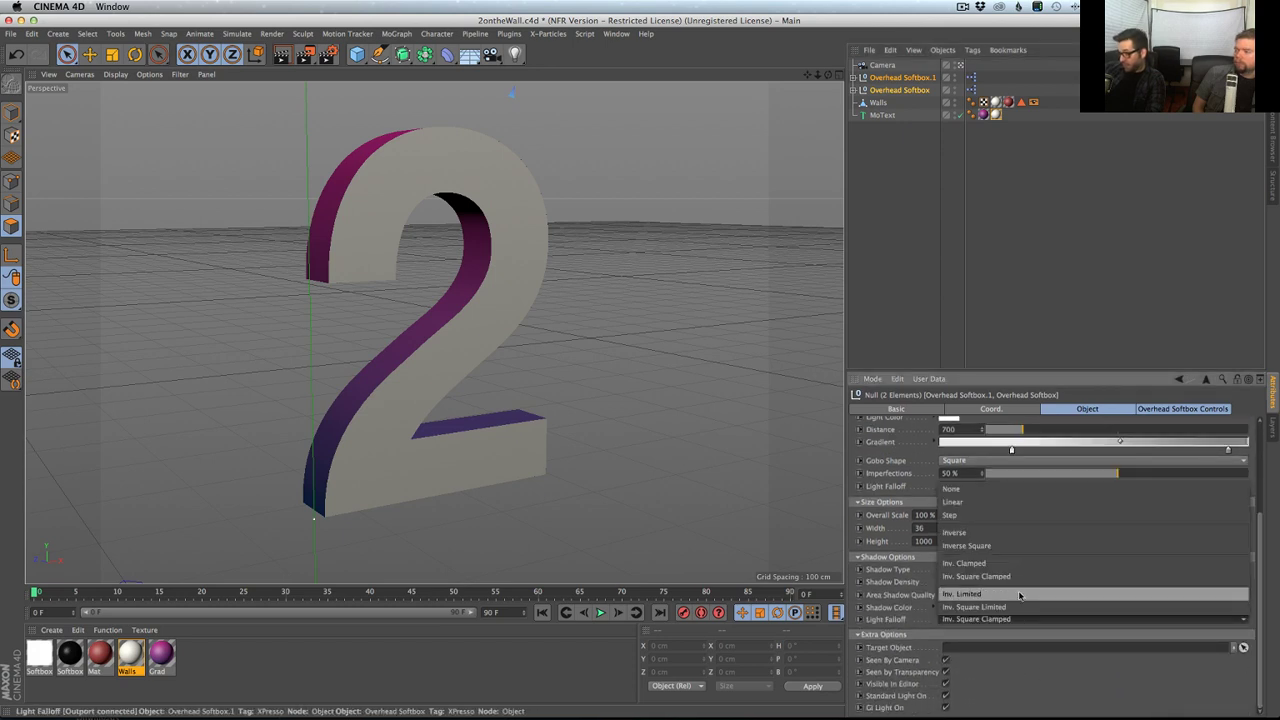
left_click(1018, 546)
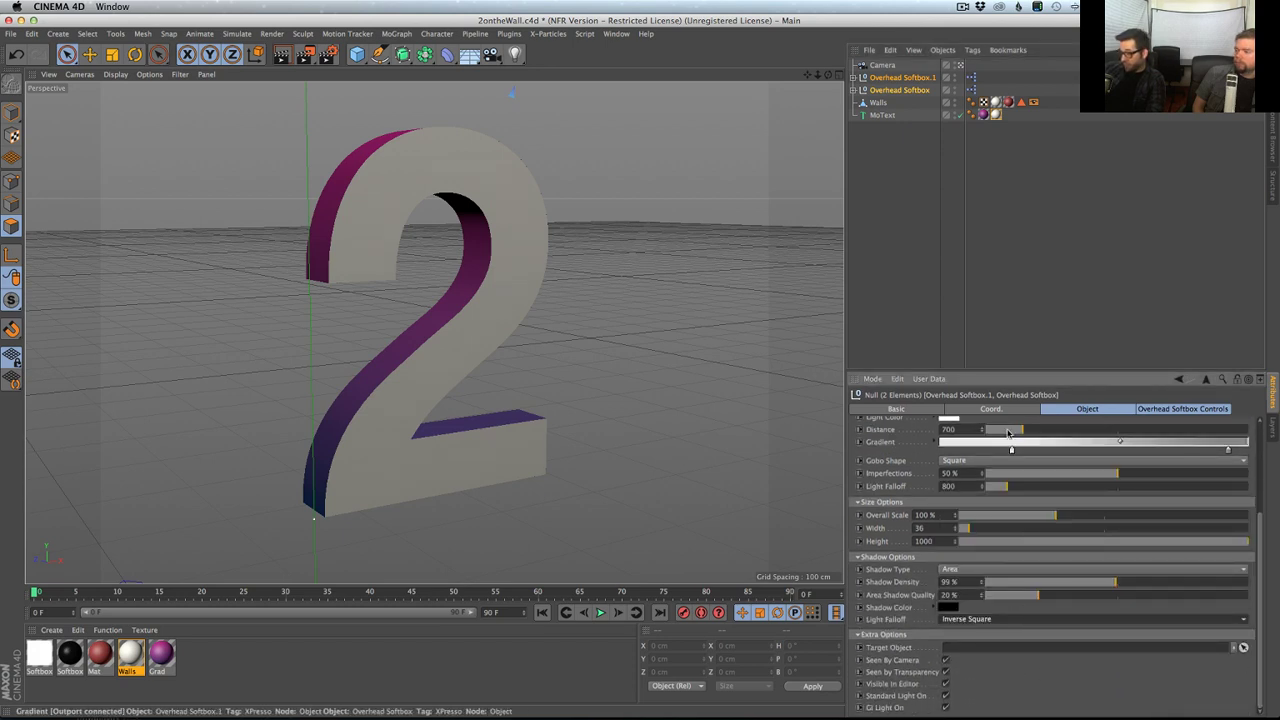
- Raise both softboxes' brightness to 143% and preview the 2 with the interactive render region
scroll(1258, 518, "up", 5)
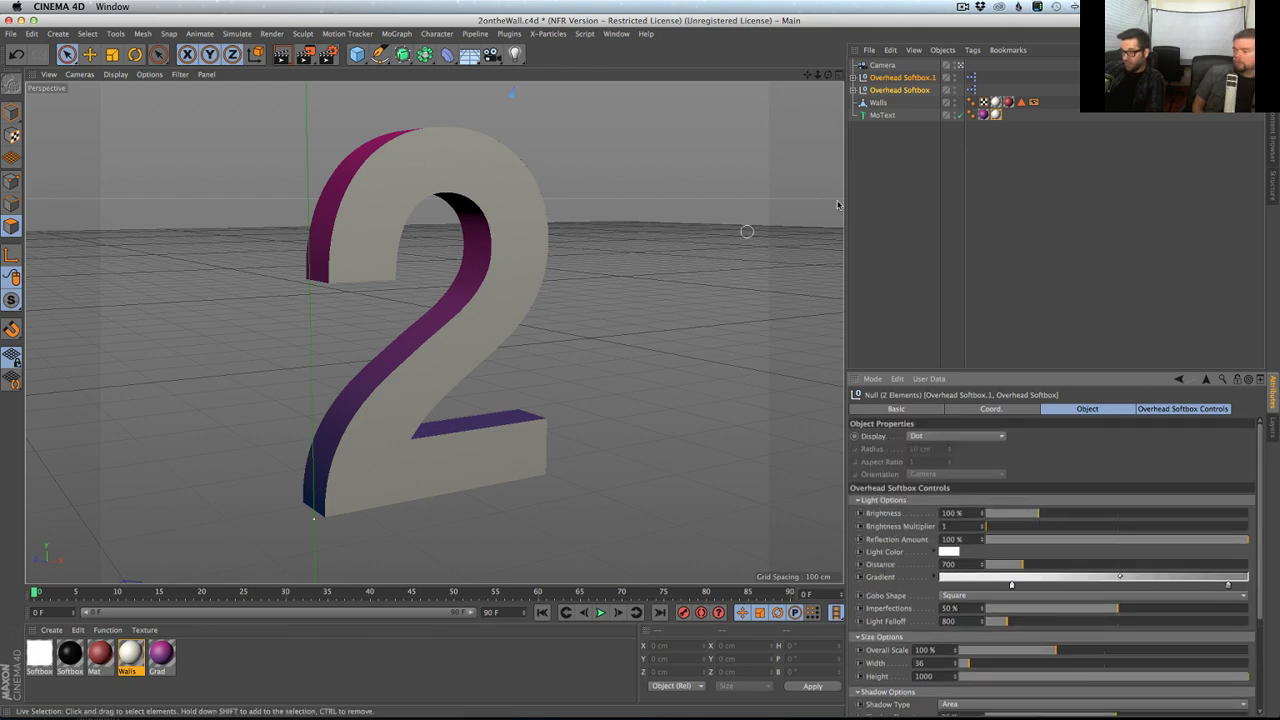
left_click_drag(1040, 513, 1064, 520)
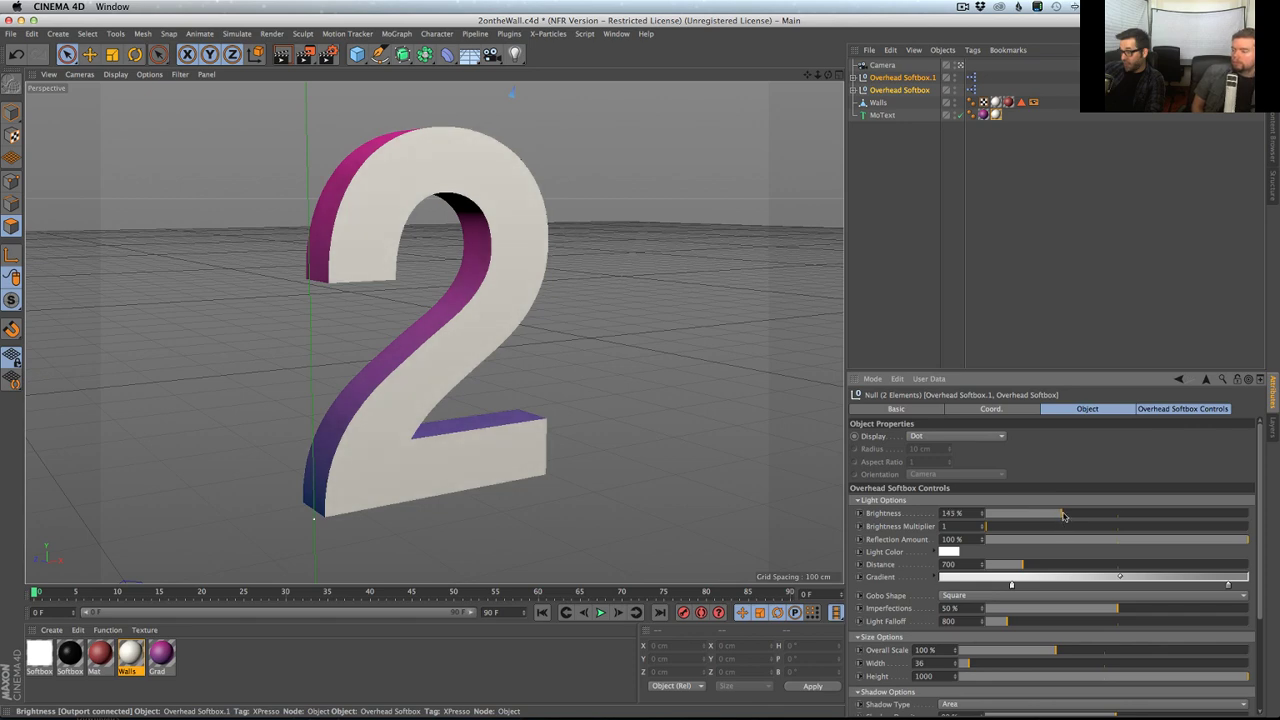
left_click(307, 55)
left_click(419, 340)
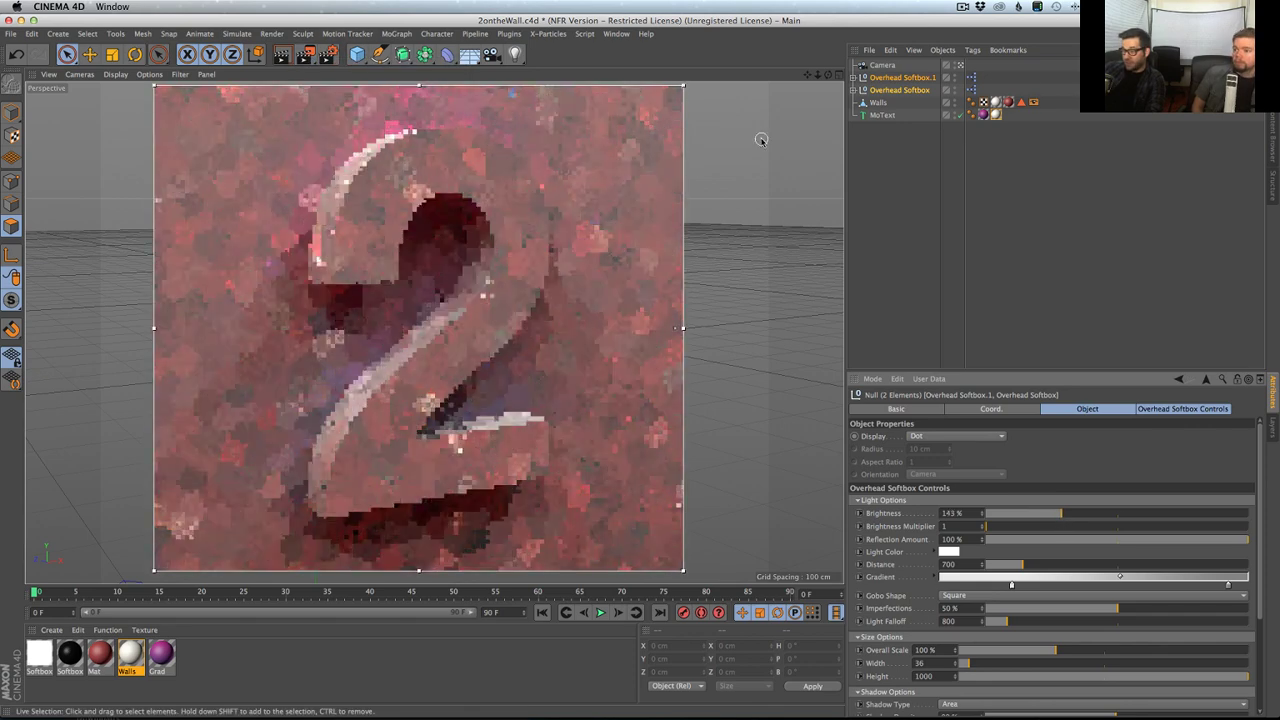
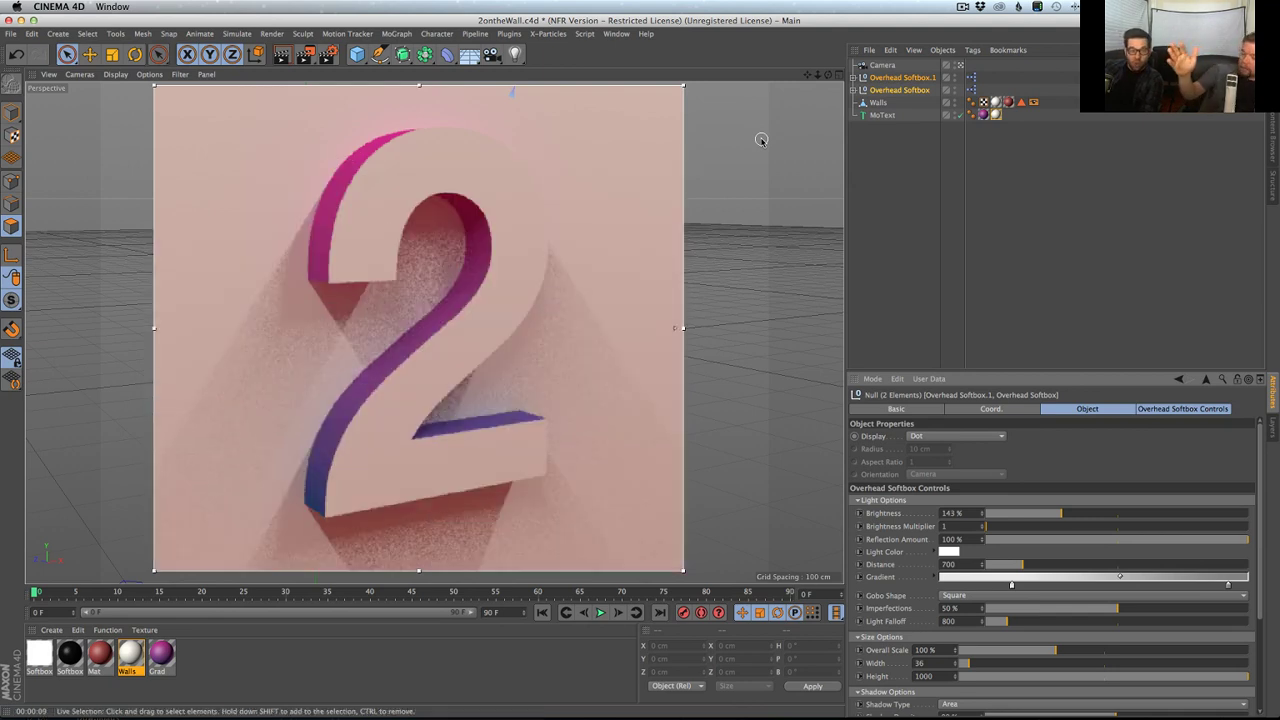
- Leave the scene camera and examine the softboxes and their light on the room walls in the live render preview
left_click(960, 65)
left_click_drag(570, 274, 481, 346, "alt")
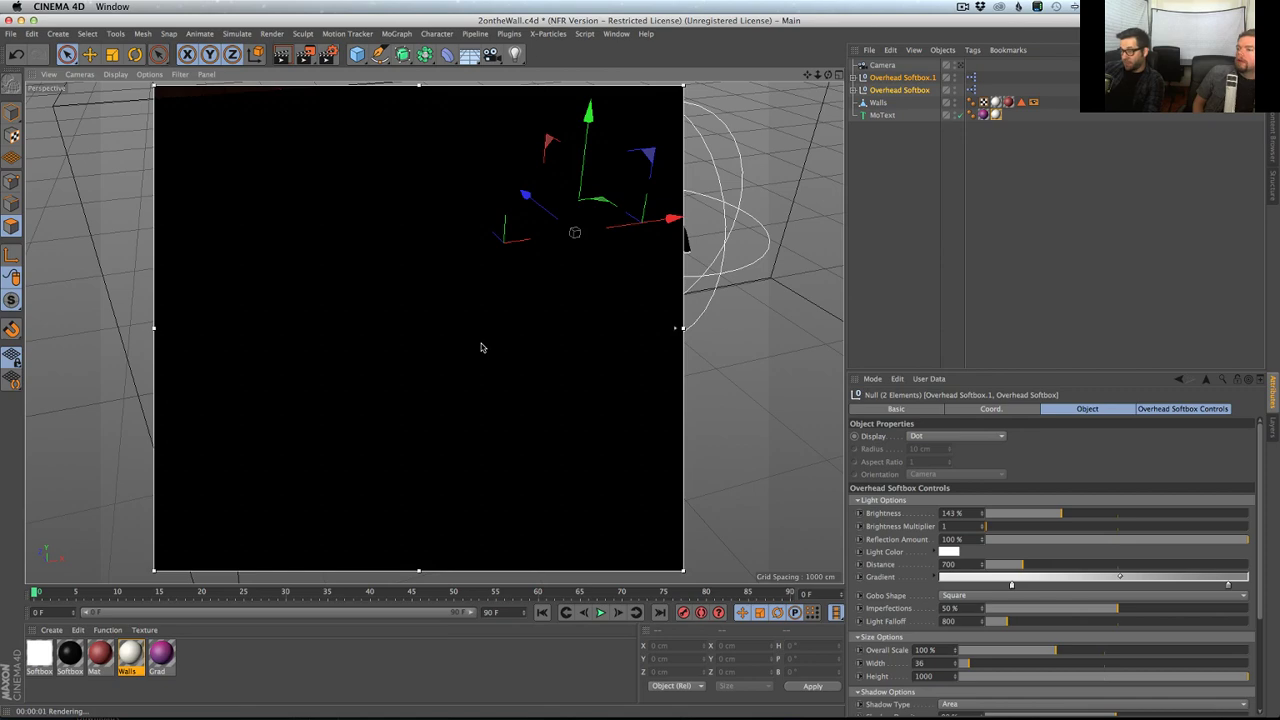
left_click_drag(481, 346, 663, 323, "alt")
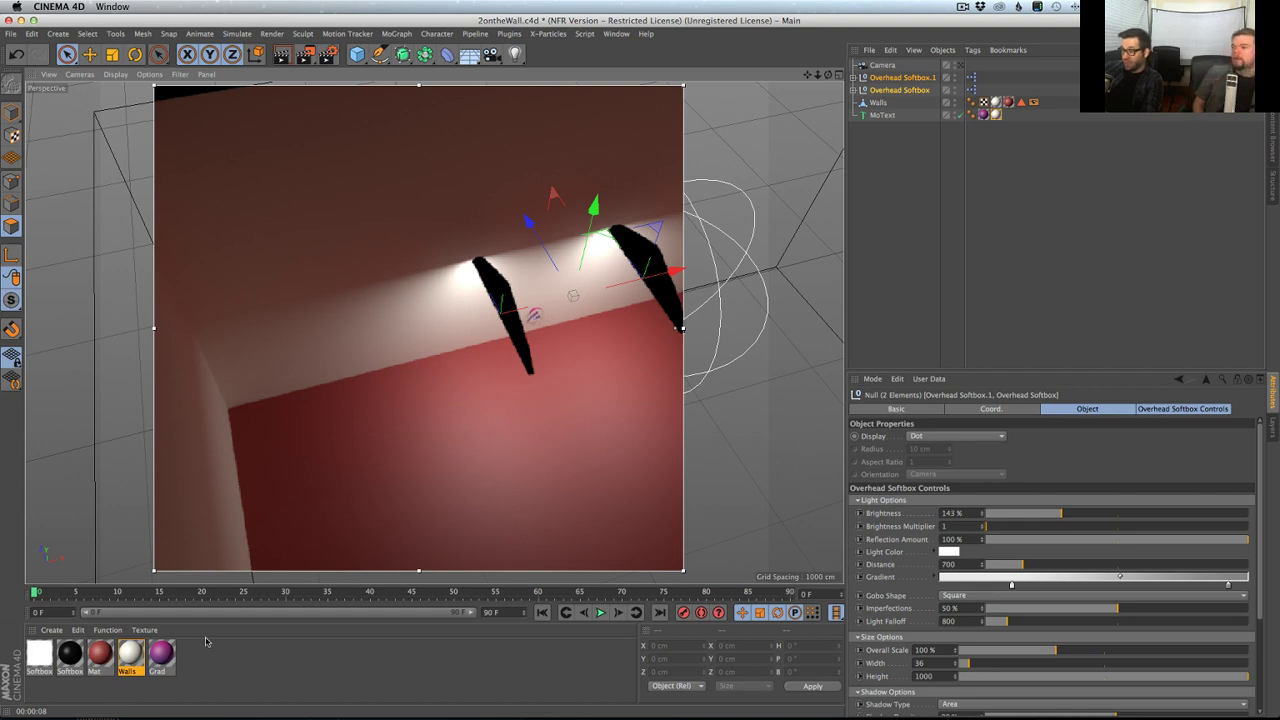
- Set the red Mat material's color saturation to 54% and its Generate GI strength to 30%, and close the material settings
double_click(100, 655)
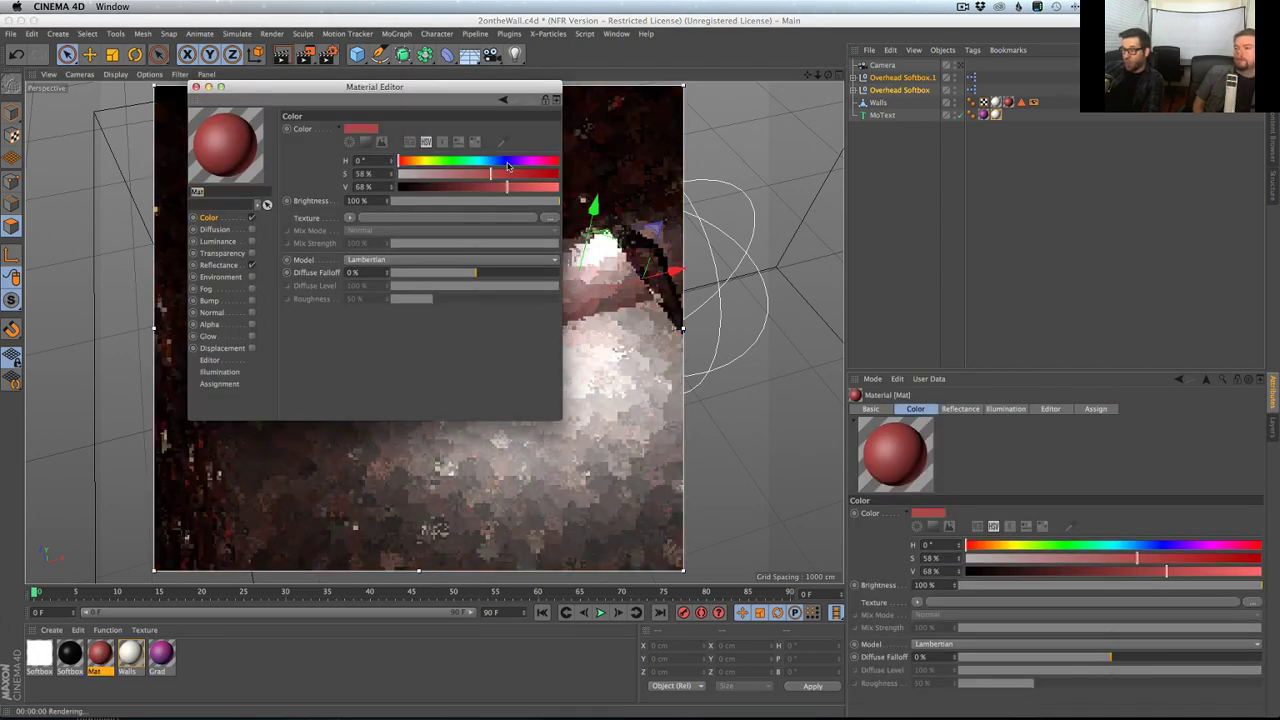
left_click_drag(488, 178, 485, 175)
left_click(216, 372)
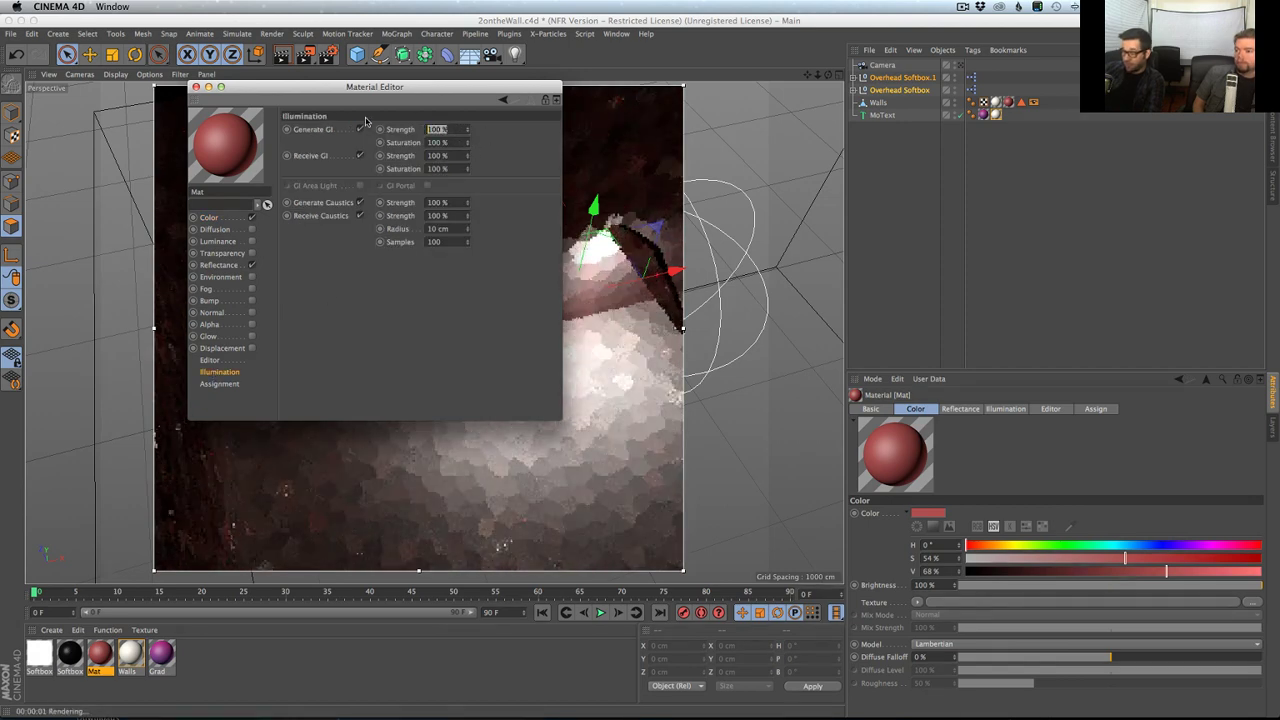
type("30")
key("Return")
left_click_drag(508, 97, 1061, 196)
left_click(749, 186)
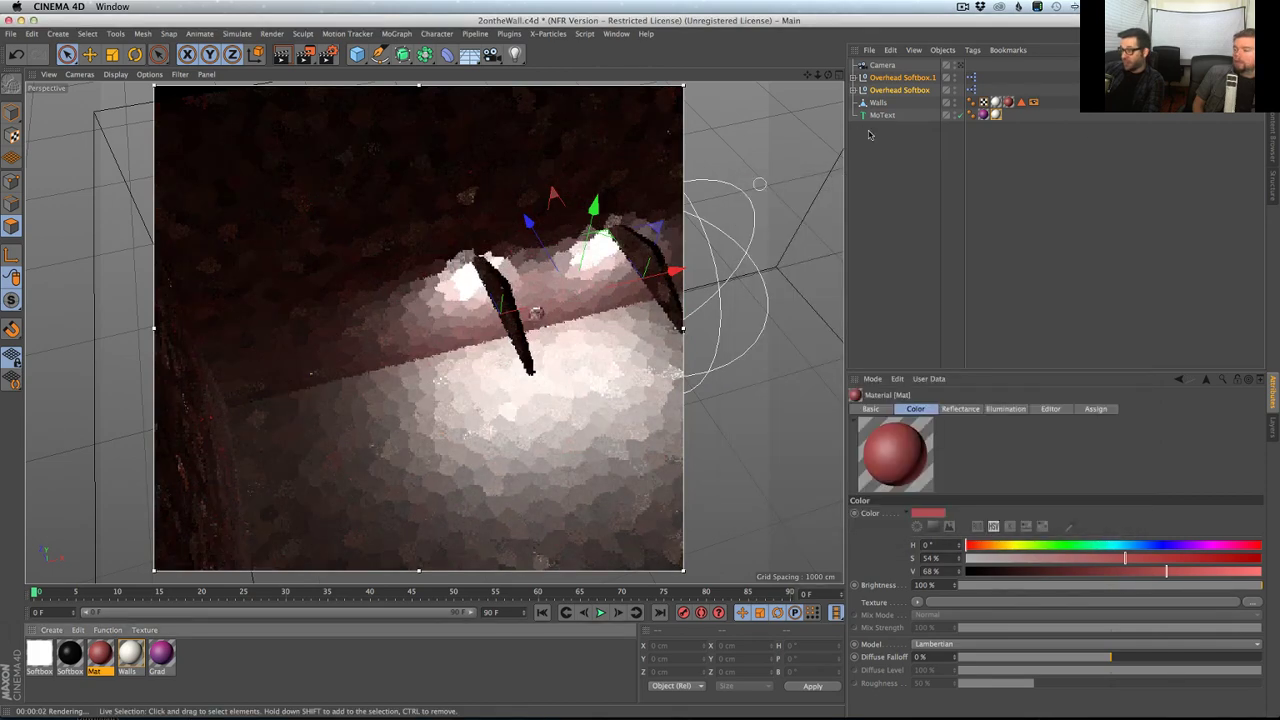
- Raise the brightness of both Overhead Softbox objects to 183% and preview the 2 through the scene camera
left_click(901, 79)
left_click_drag(1075, 513, 1081, 513)
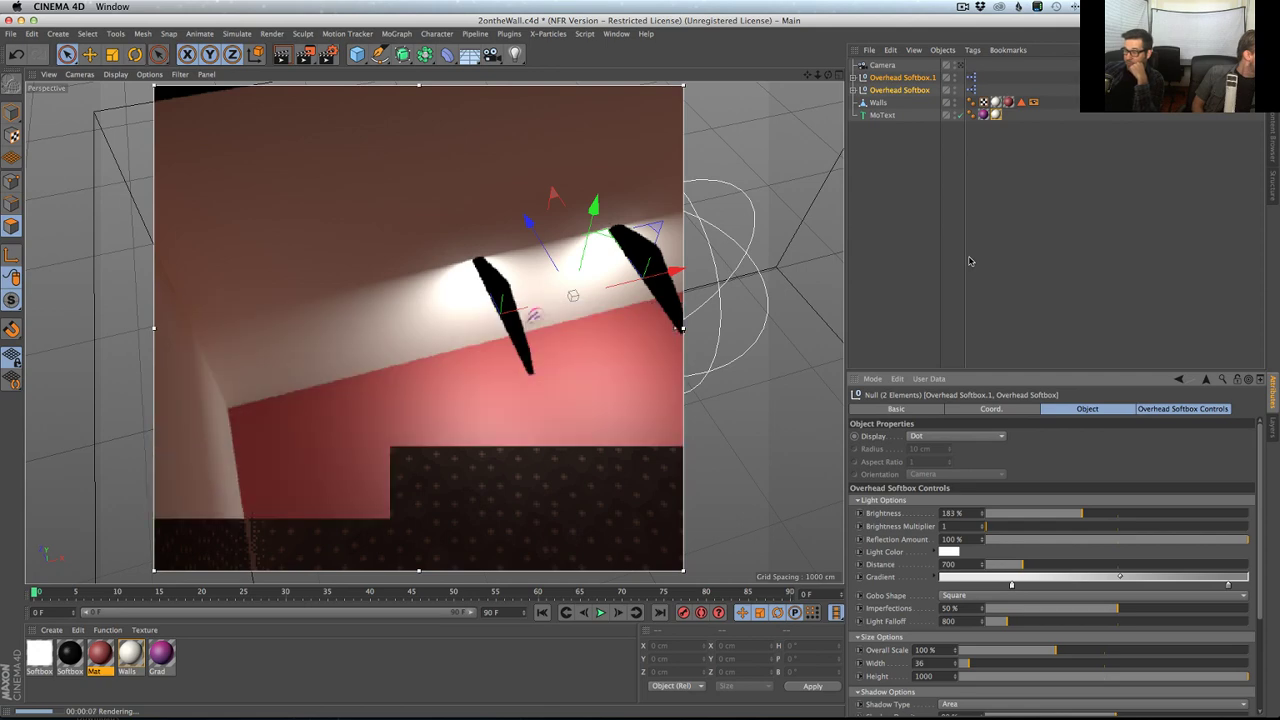
left_click(962, 66)
left_click(963, 64)
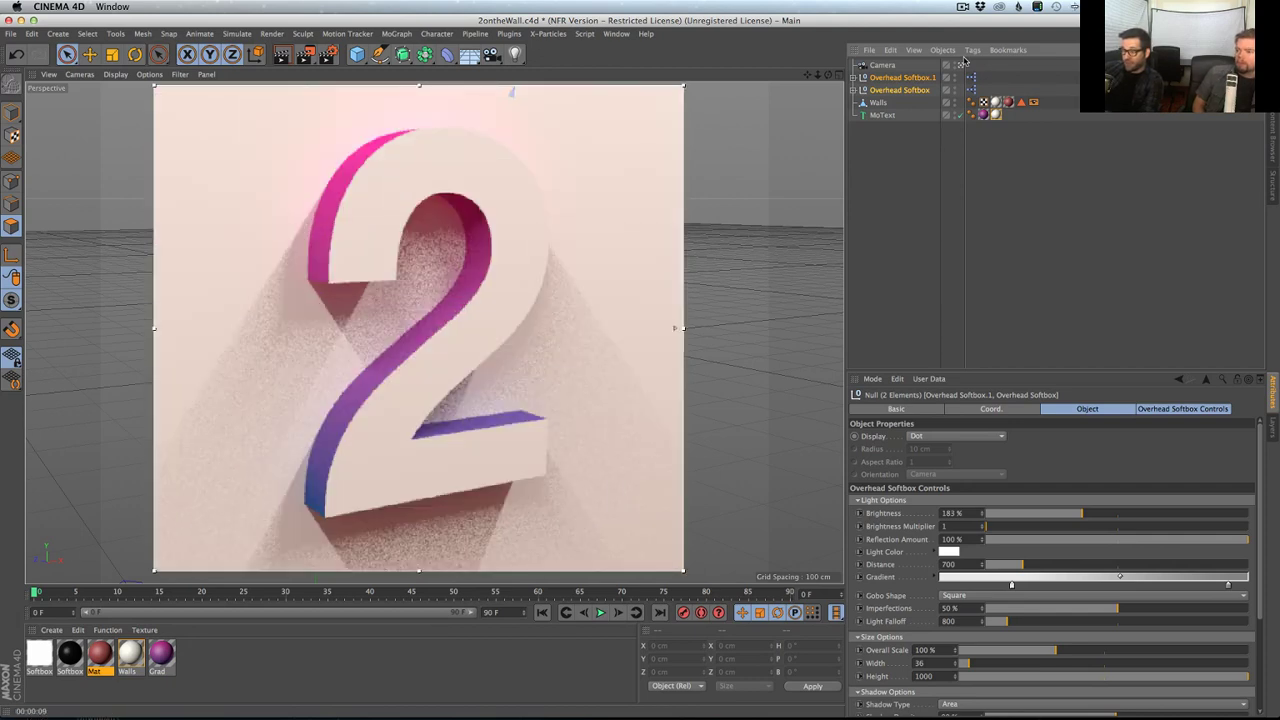
- Enable Ambient Occlusion in the render settings to try its effect on the 2
left_click(328, 54)
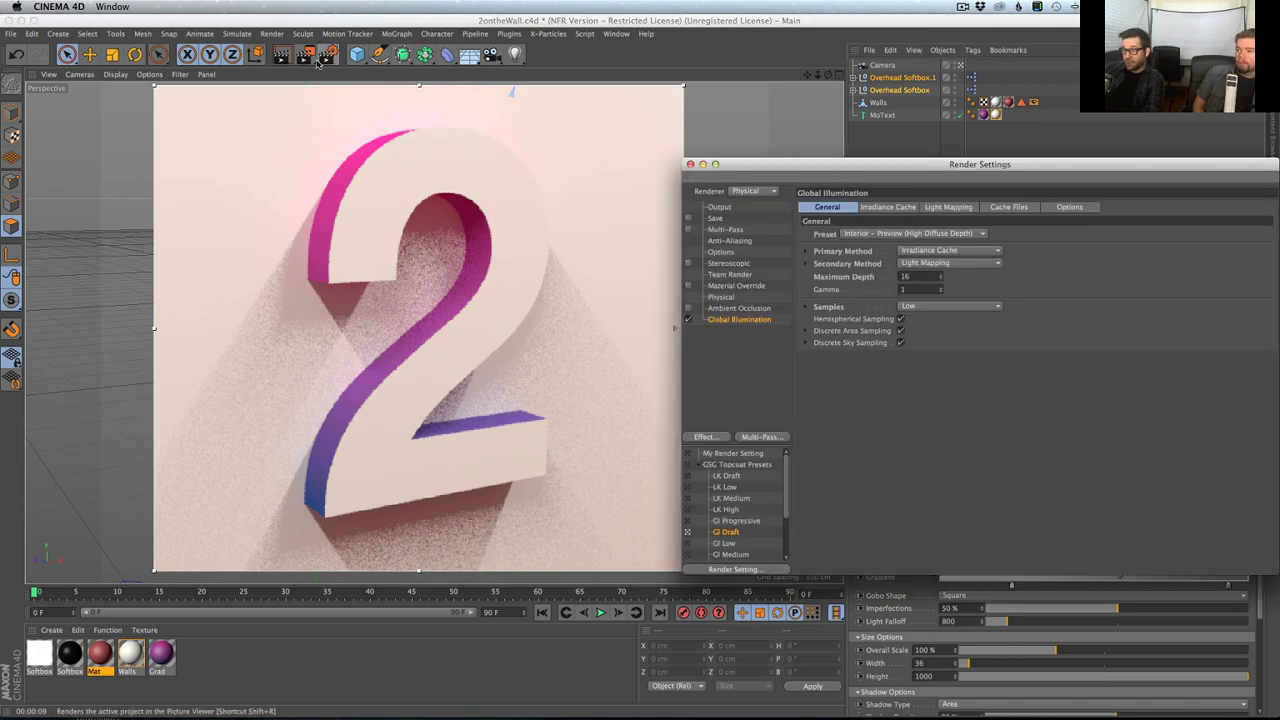
left_click(740, 309)
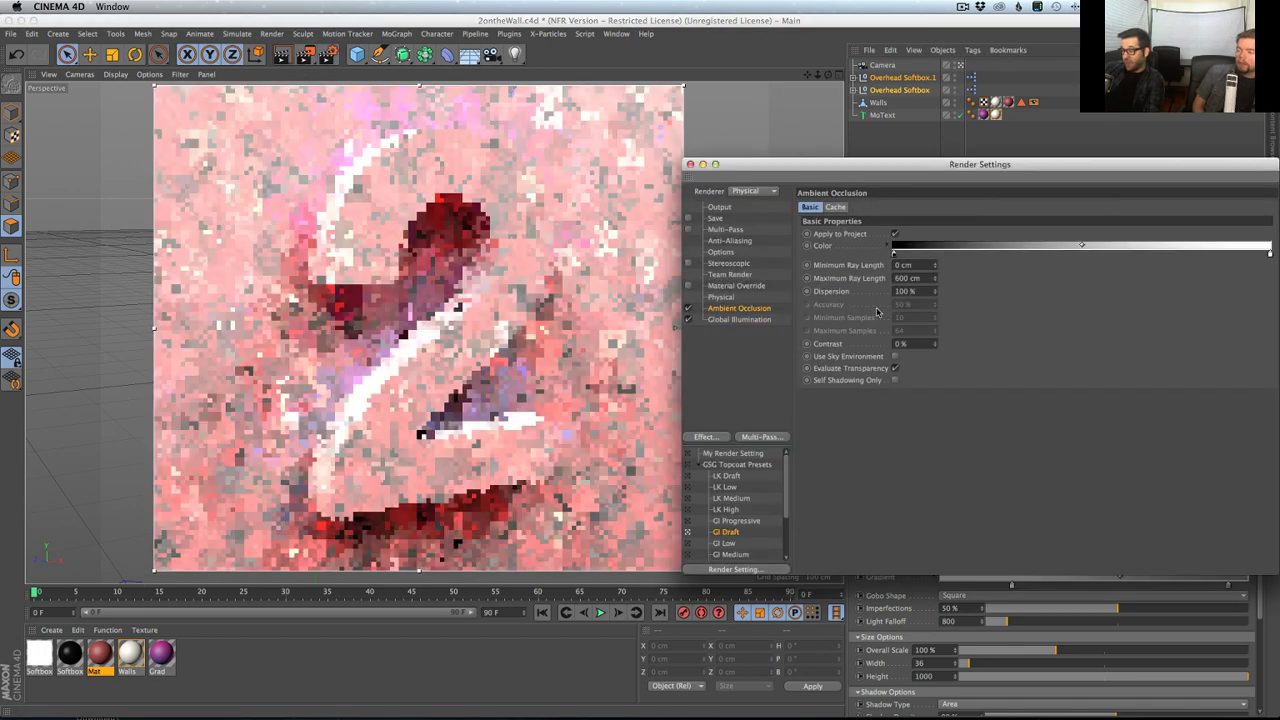
left_click(357, 54)
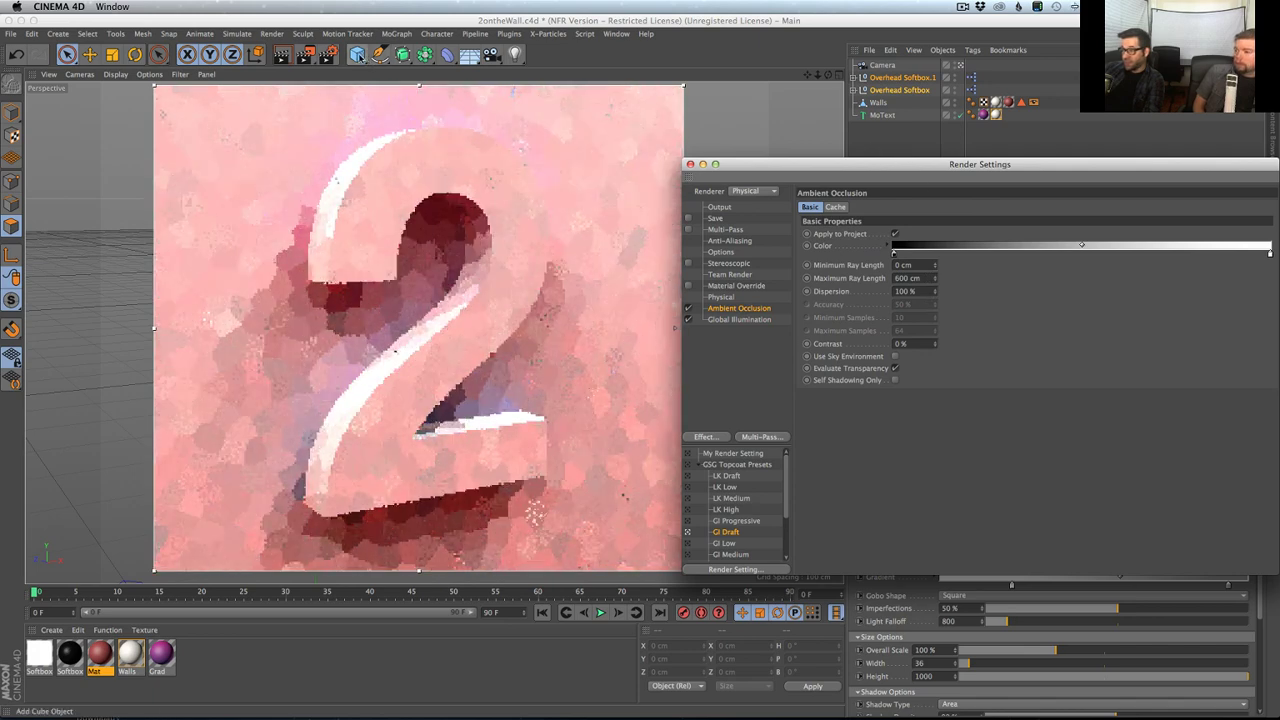
left_click(476, 76)
key("super+z")
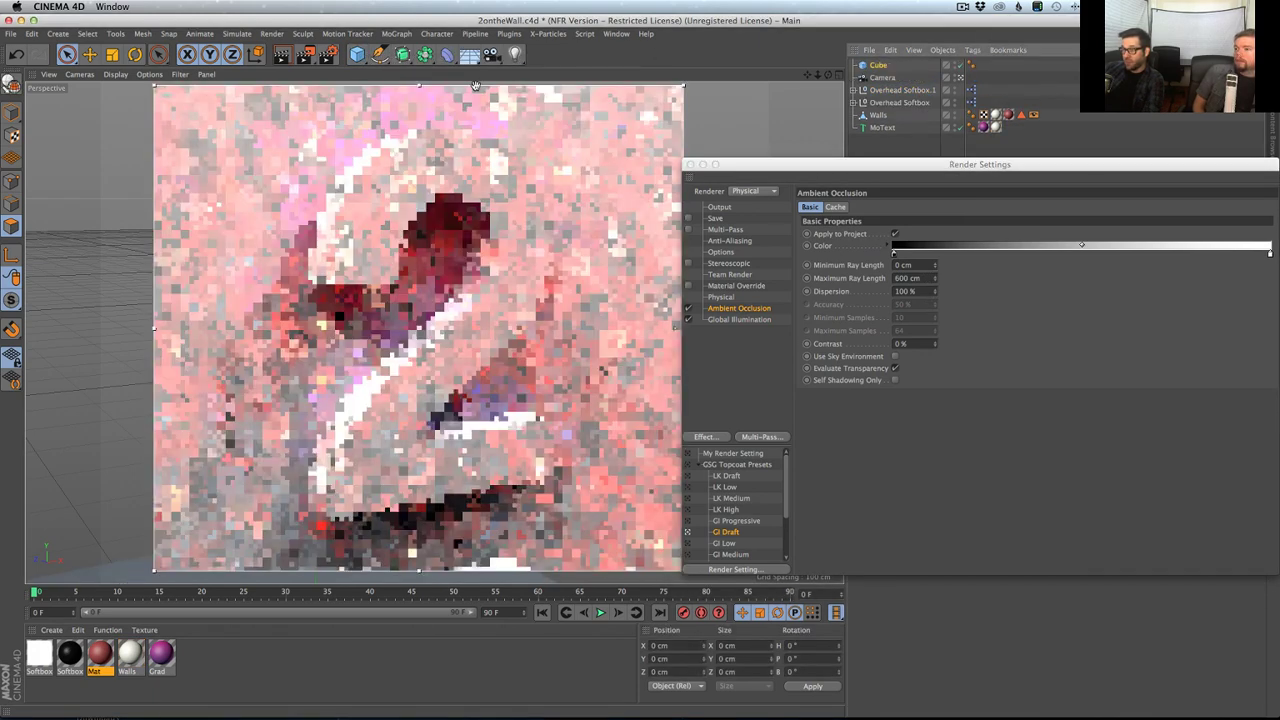
left_click(933, 78)
key("super+r")
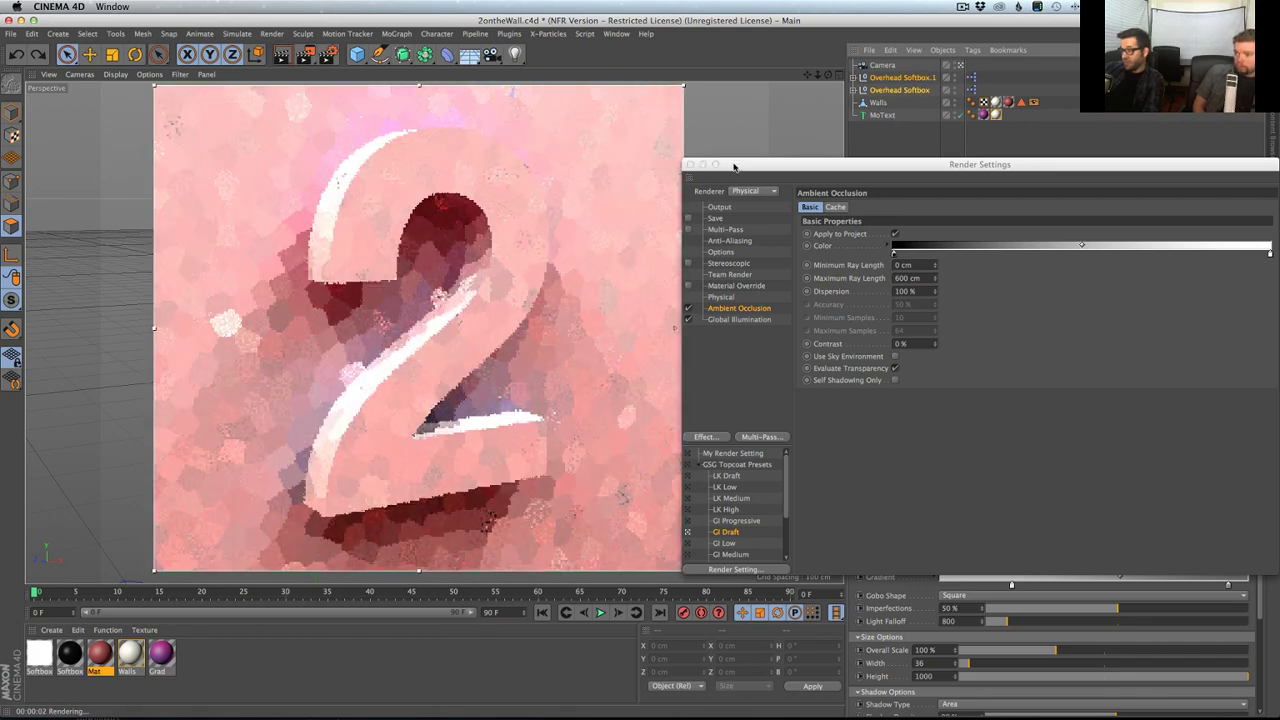
- Turn Ambient Occlusion off in the render settings and move the settings window away from the preview
left_click_drag(733, 167, 752, 165)
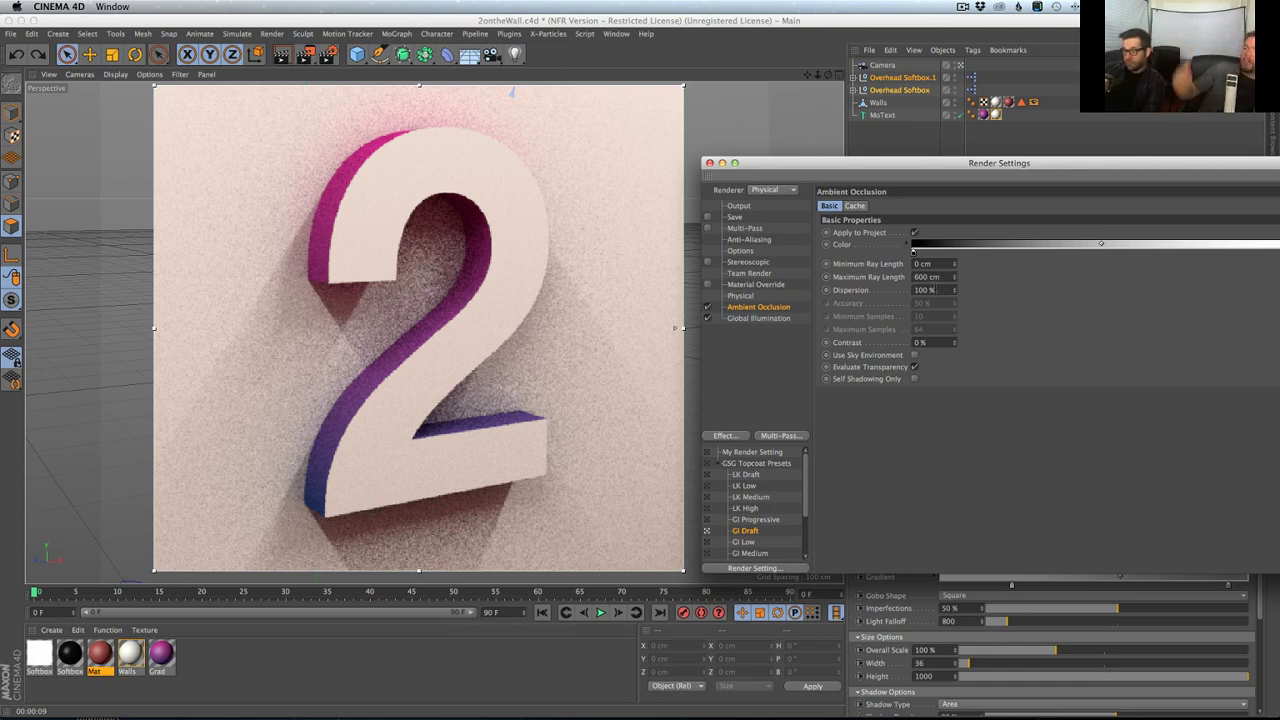
left_click(707, 317)
left_click_drag(799, 170, 1102, 164)
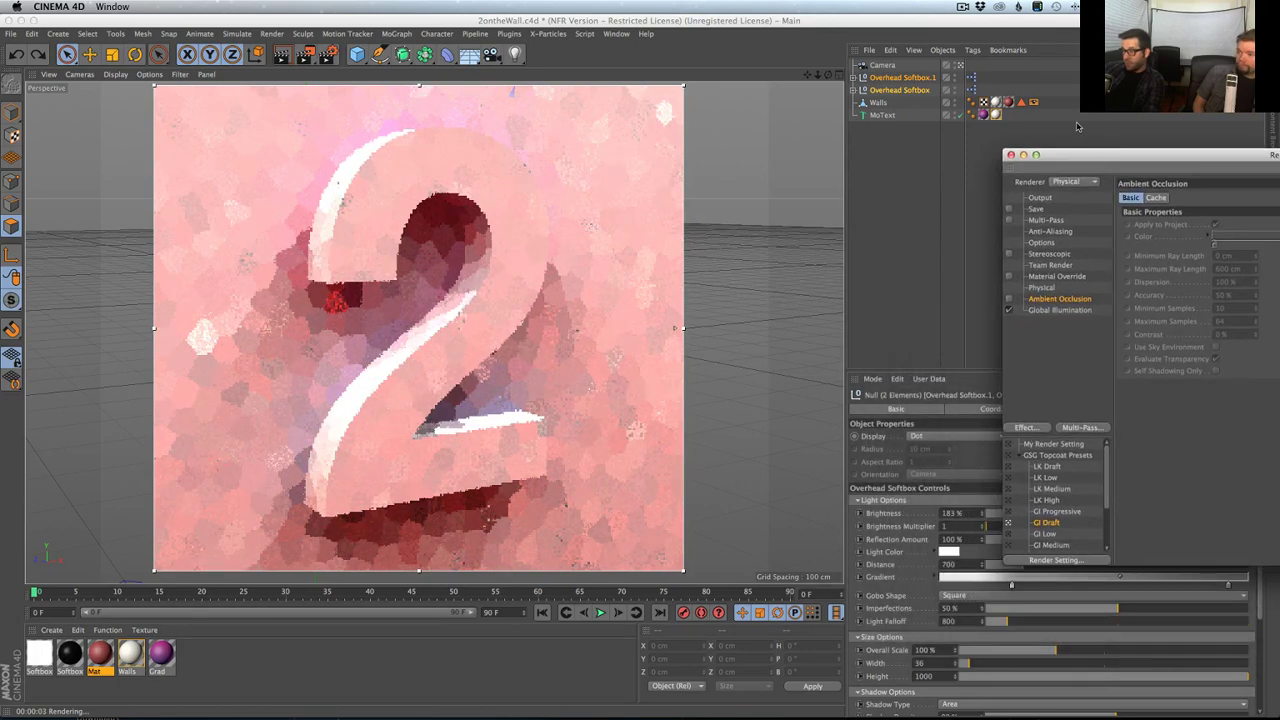
- Reduce the distance of both Overhead Softbox objects to 575
left_click(897, 77)
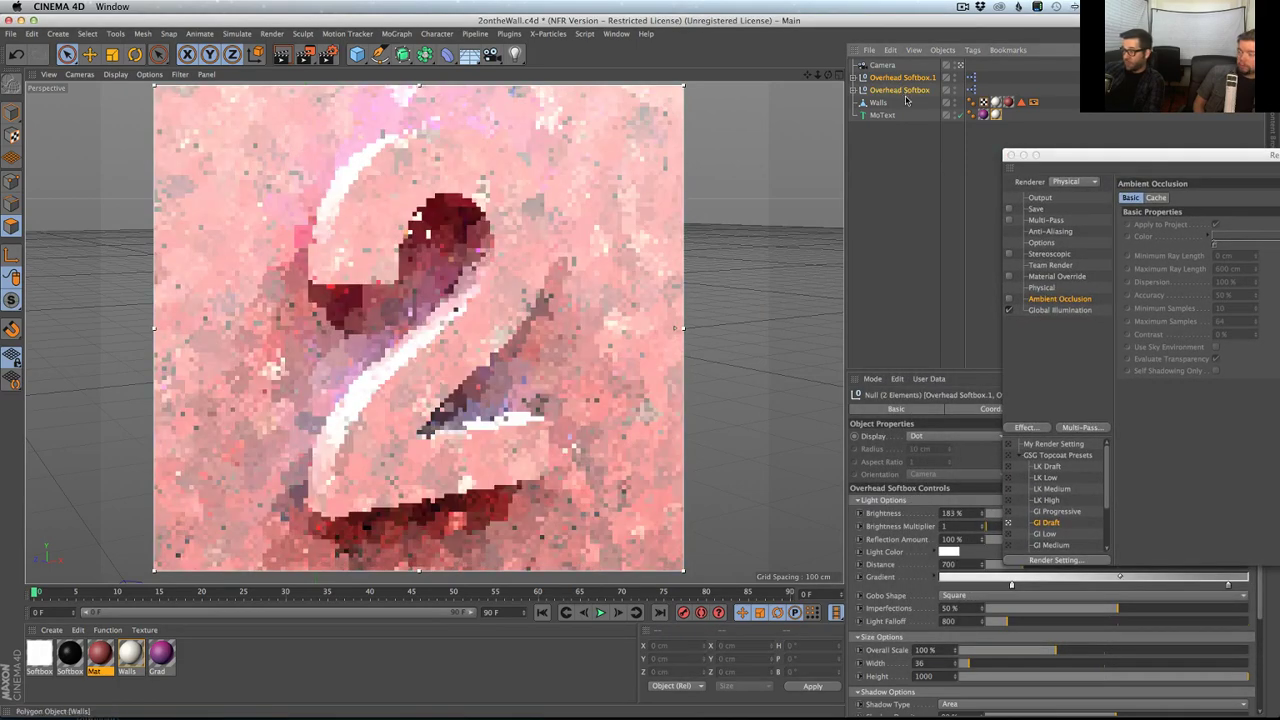
left_click_drag(1133, 158, 1175, 70)
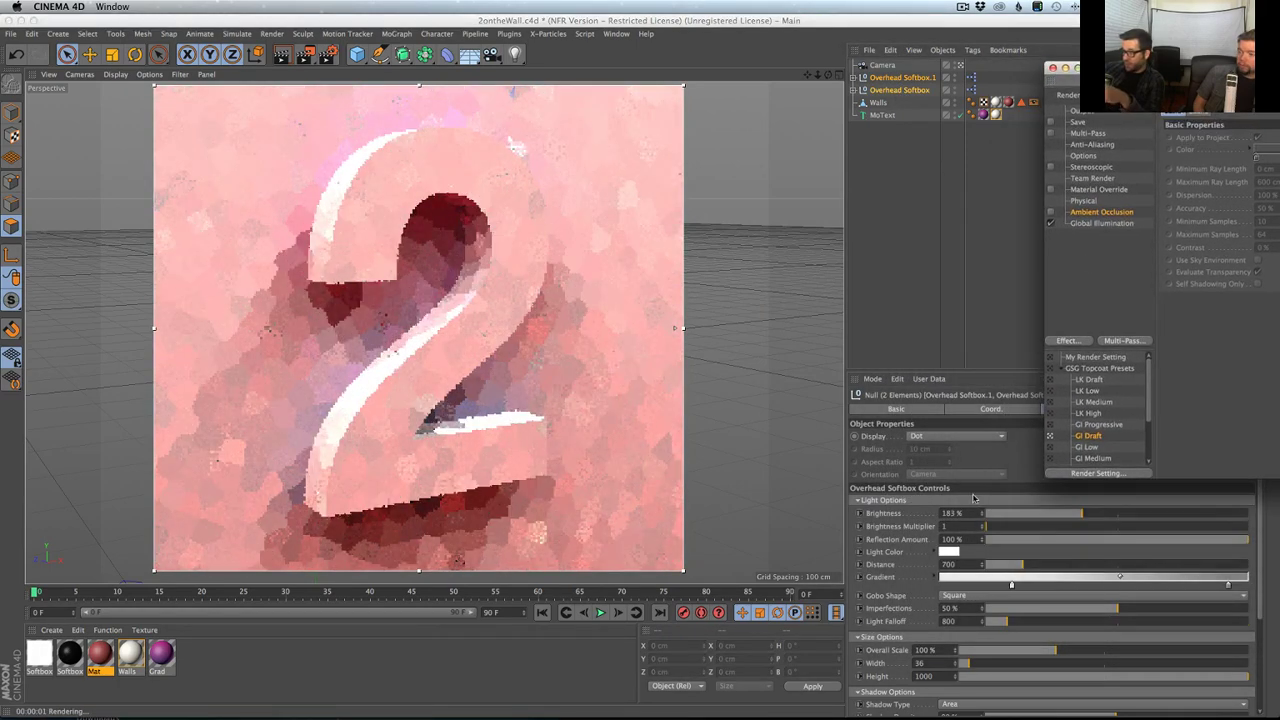
mouse_move(1003, 562)
left_mouse_down()
mouse_move(966, 563)
mouse_move(1017, 565)
left_mouse_up()
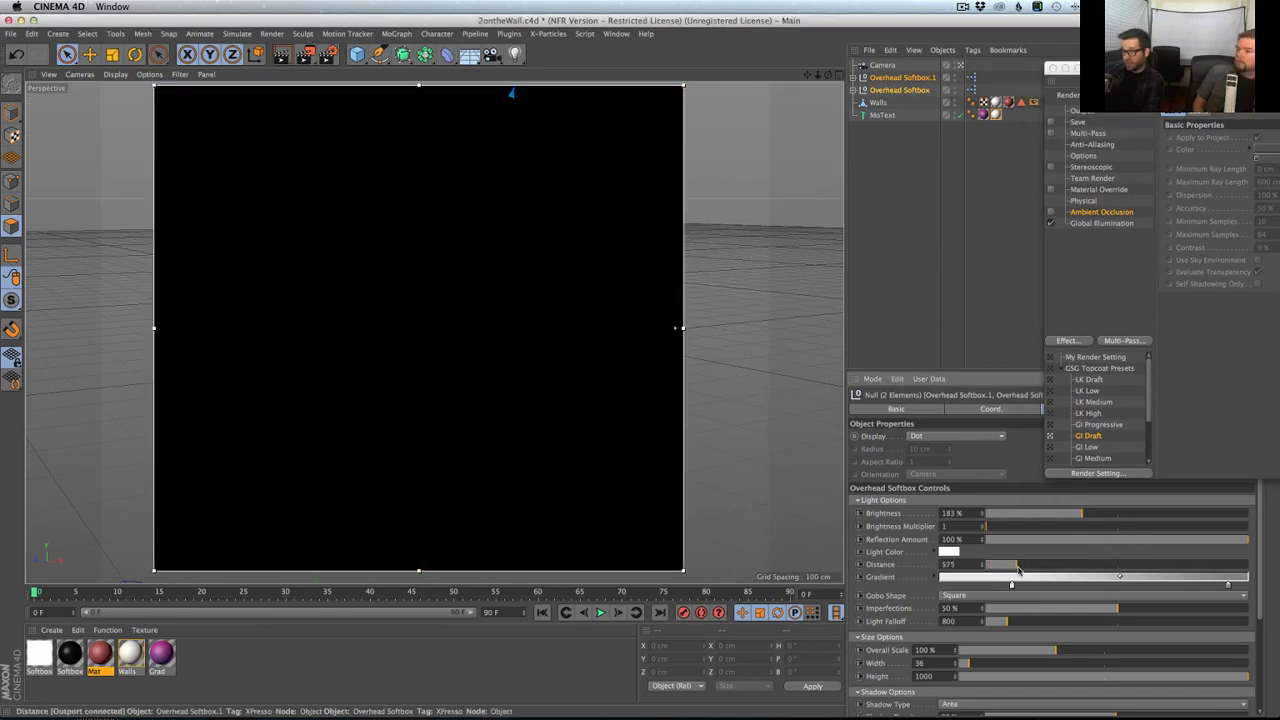
- Try a light falloff of 438 on both softboxes, preview the 2 through the camera, and restore the falloff to 800
key("t")
left_click(906, 78)
left_click(909, 90, "shift")
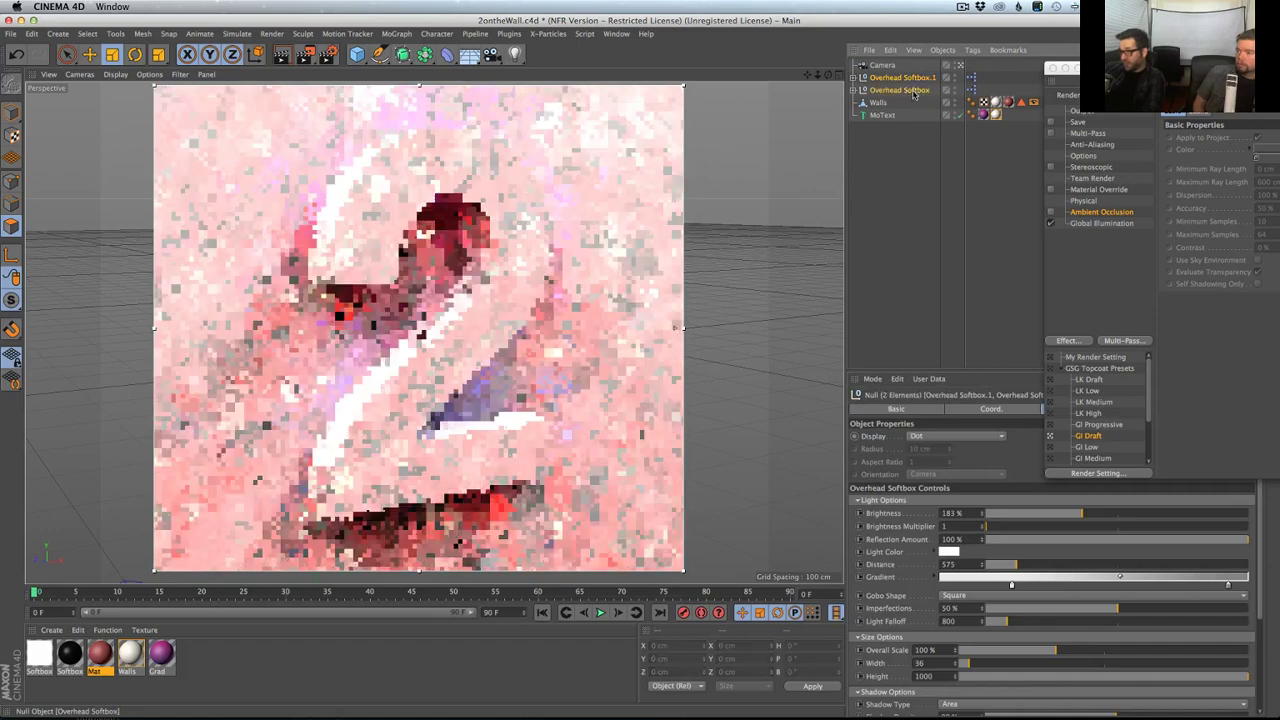
left_click(960, 66)
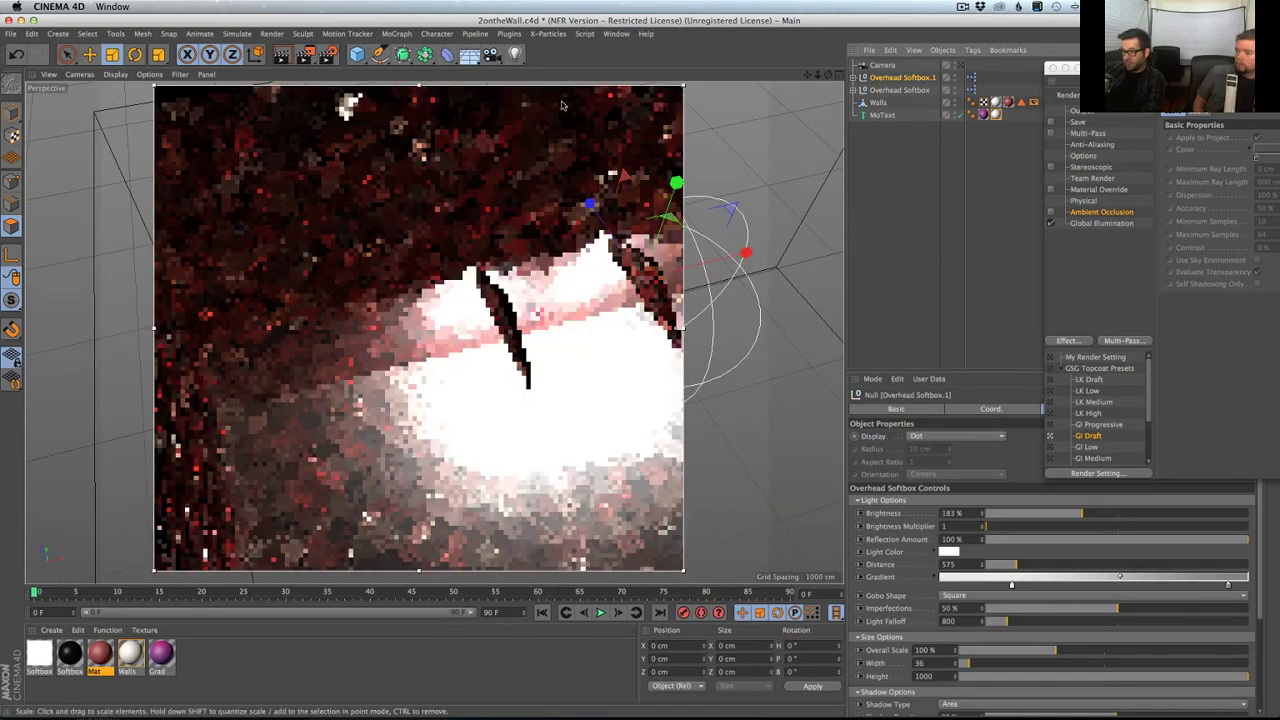
left_click(903, 90, "shift")
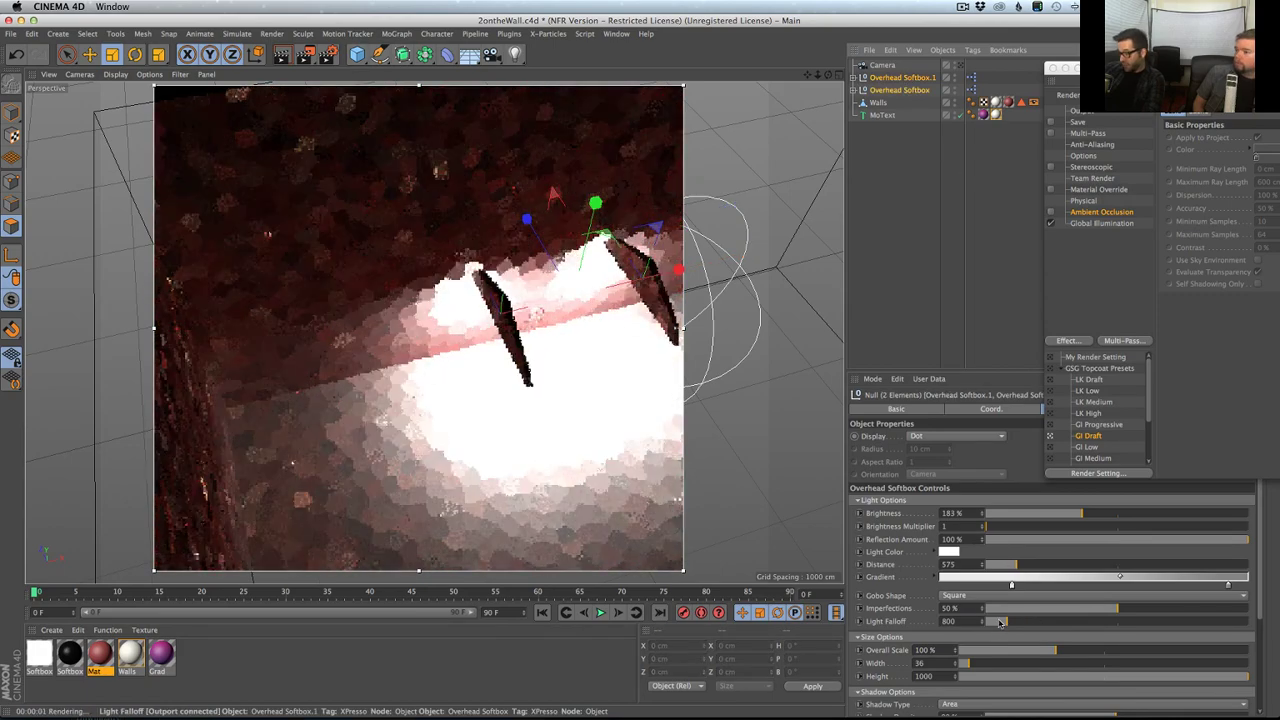
left_click_drag(1006, 621, 1002, 621)
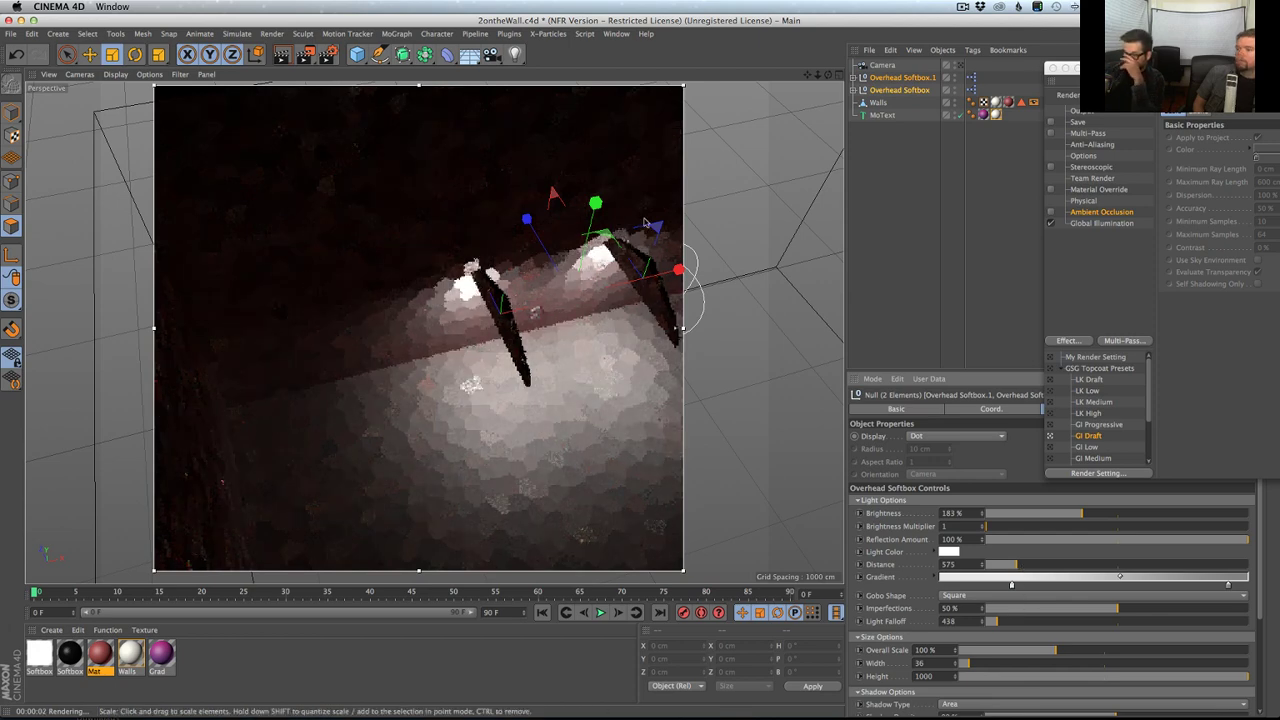
left_click(959, 65)
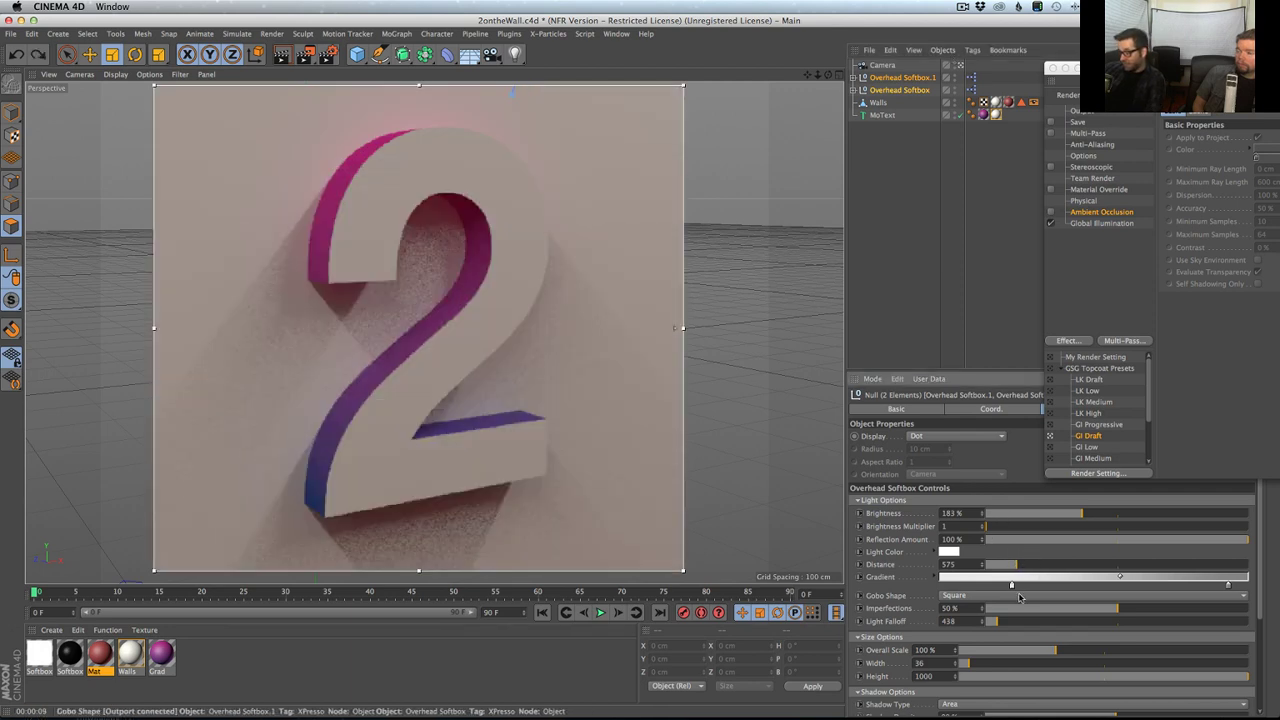
left_click(1023, 620)
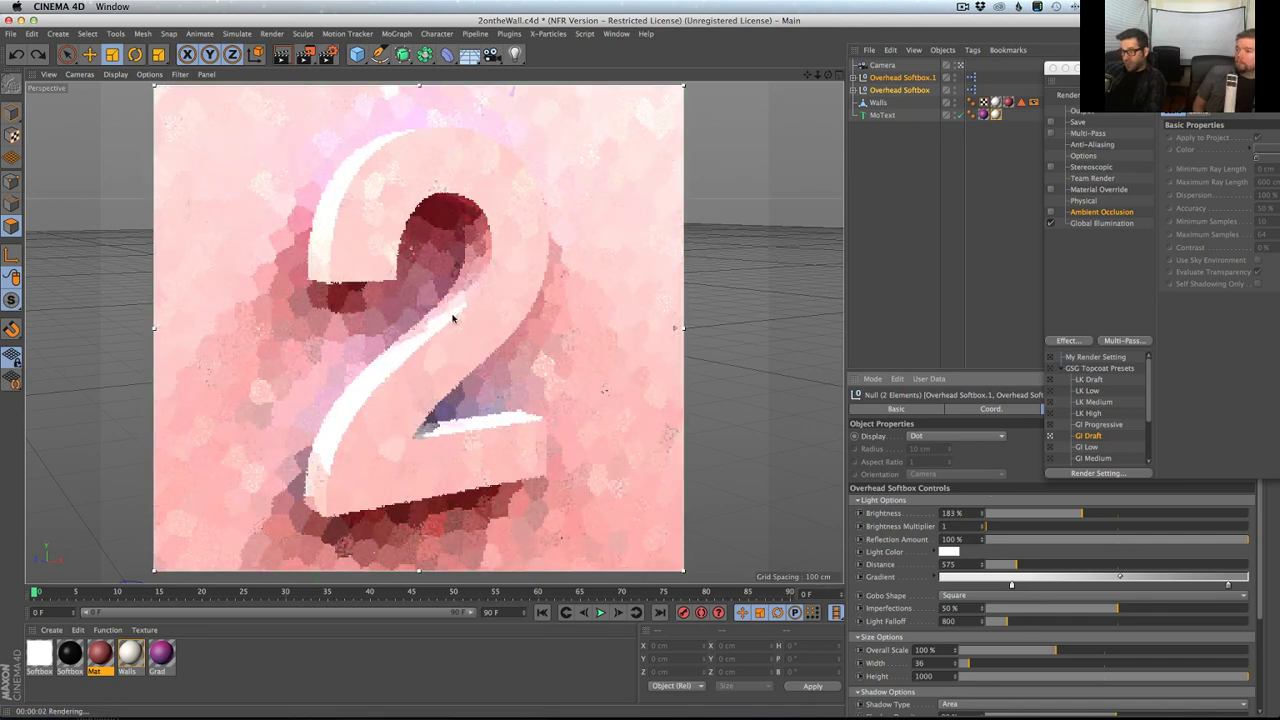
- Compare the render with the Medibank reference 2 in Chrome, return to Cinema 4D and switch off the interactive render region
key("super+Tab")
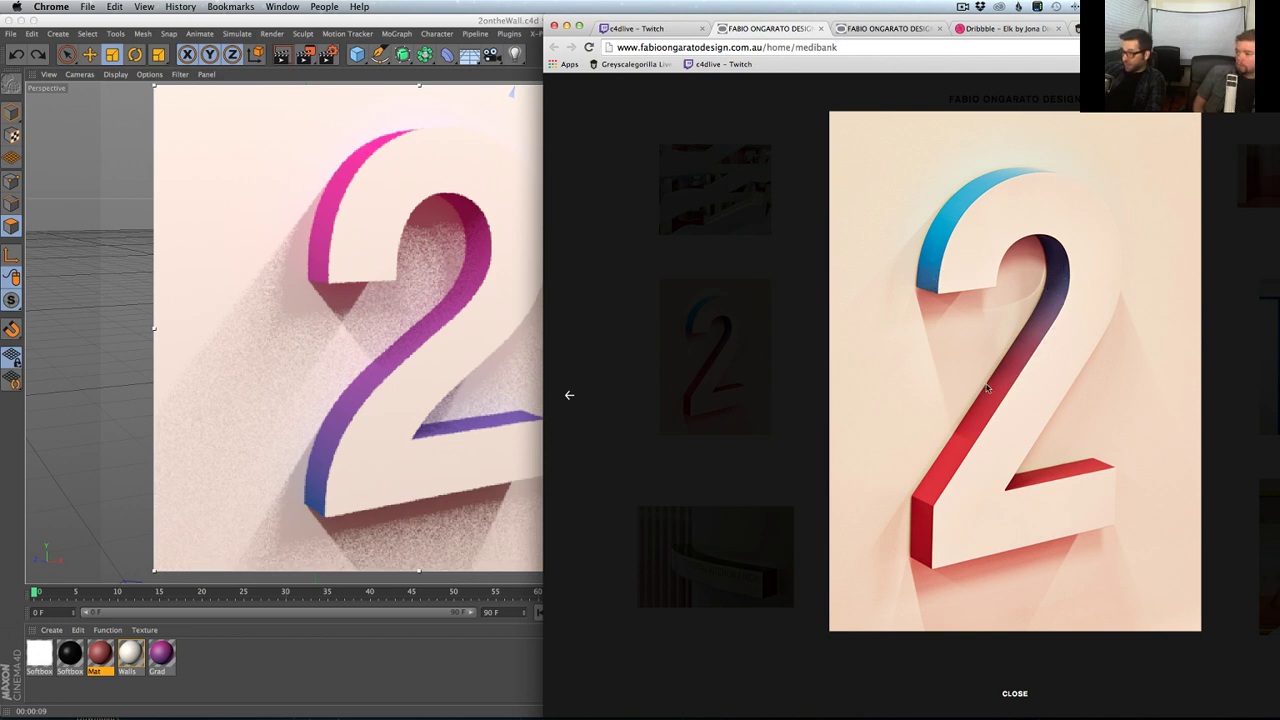
left_click(468, 23)
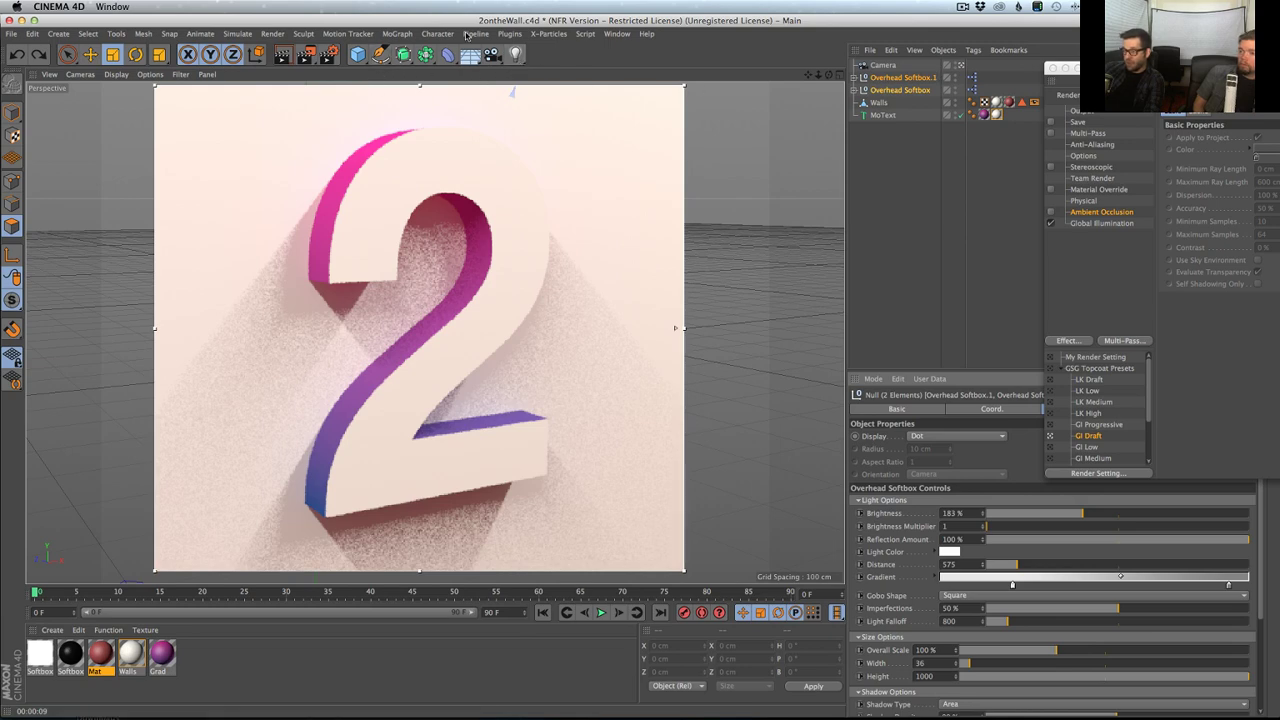
left_click(330, 54)
- Leave the scene camera and examine the arrangement of the softboxes, room and camera from the side
left_click(400, 341)
scroll(555, 268, "down", 3)
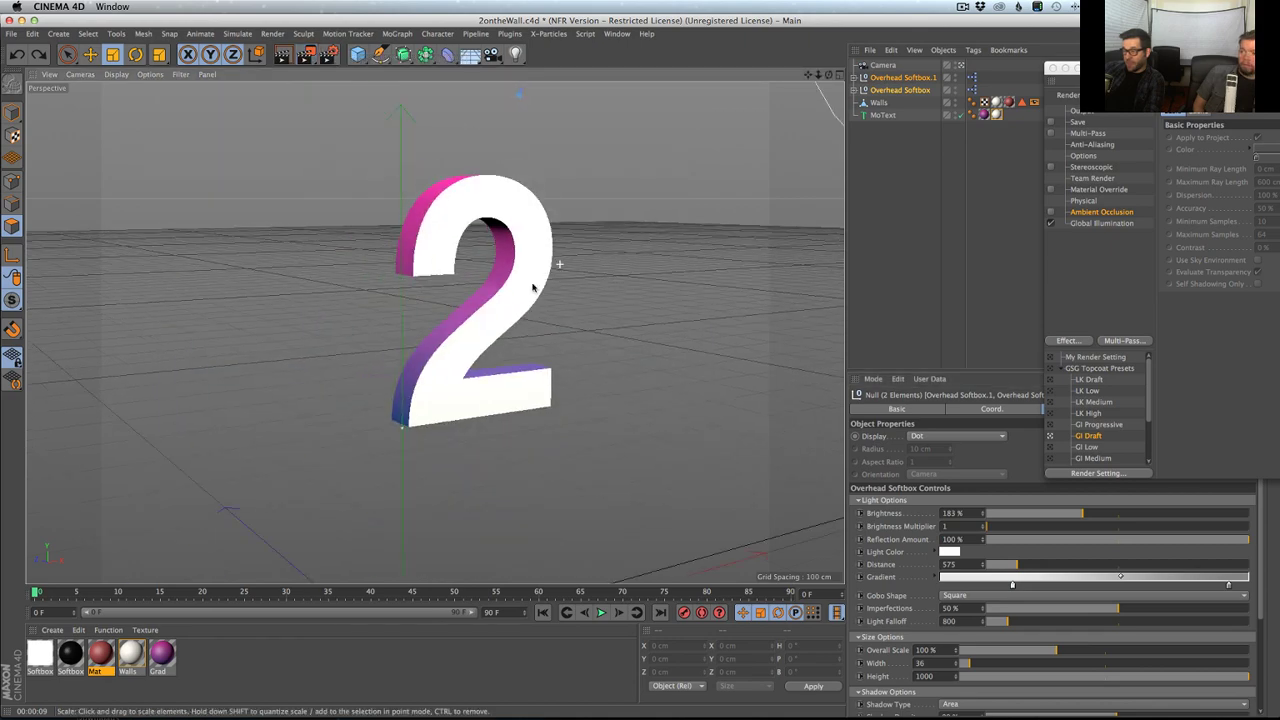
scroll(543, 285, "up", 3)
right_click_drag(543, 284, 575, 260, "alt")
left_click(961, 65)
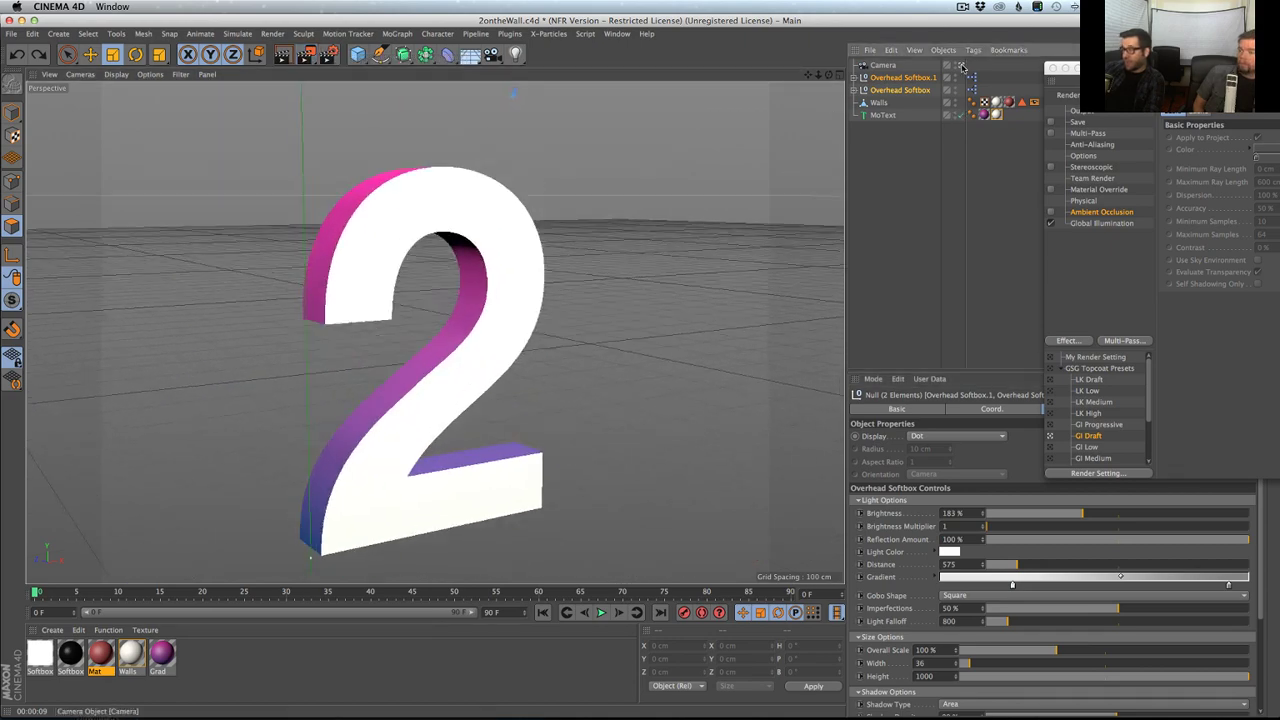
left_click_drag(535, 313, 655, 236, "alt")
- Switch to Chrome, view the Medibank elevator lobby photo to judge the numbers' size on the walls, and return to Cinema 4D
key("super+Tab")
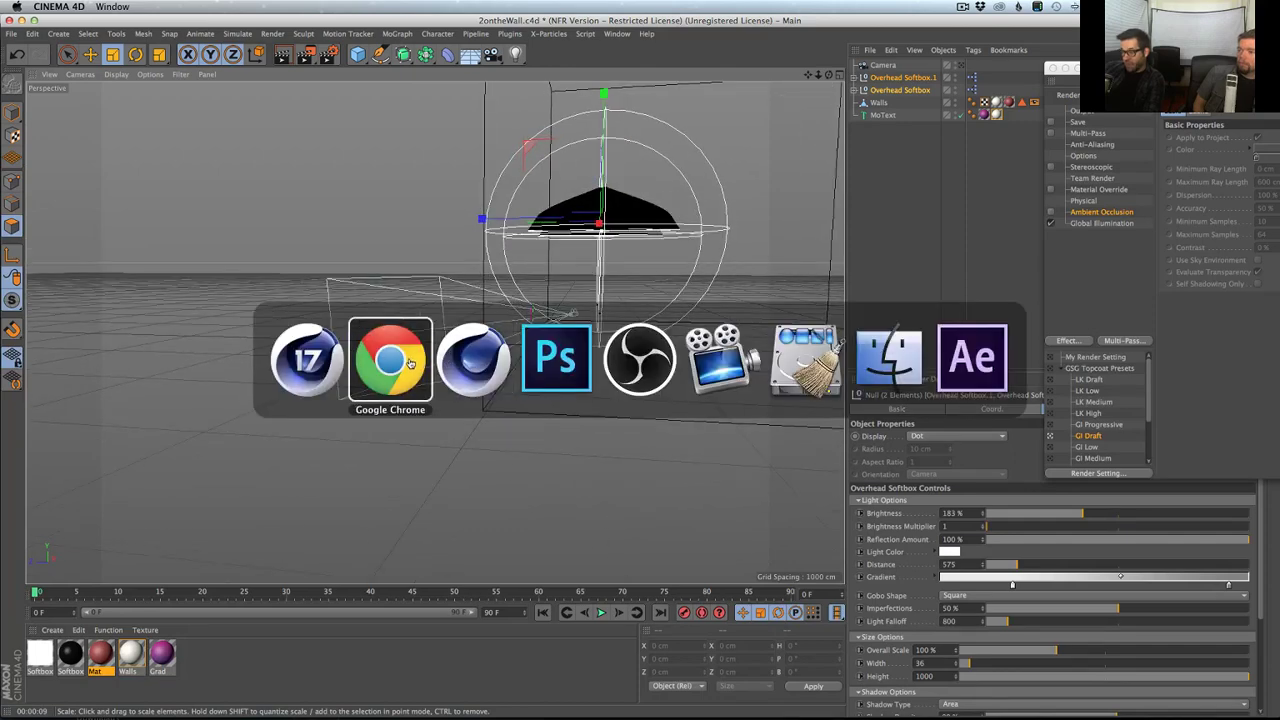
left_click(410, 358)
left_click(888, 29)
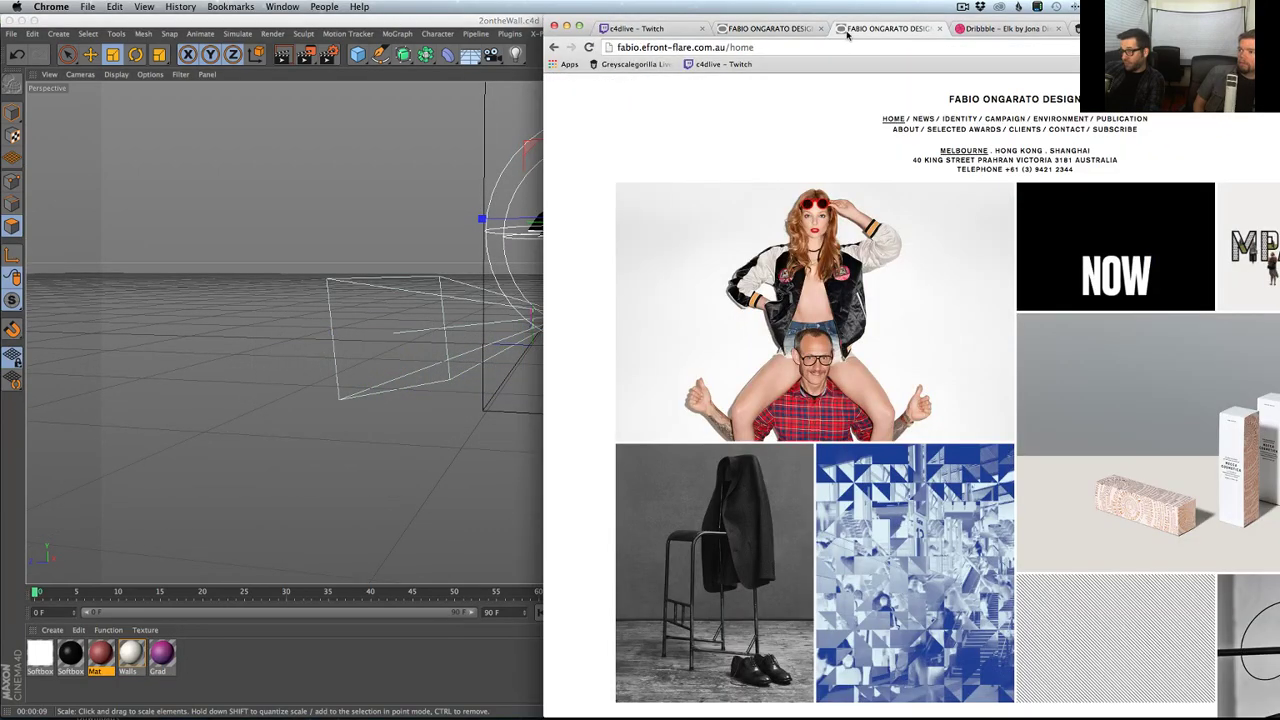
left_click(765, 28)
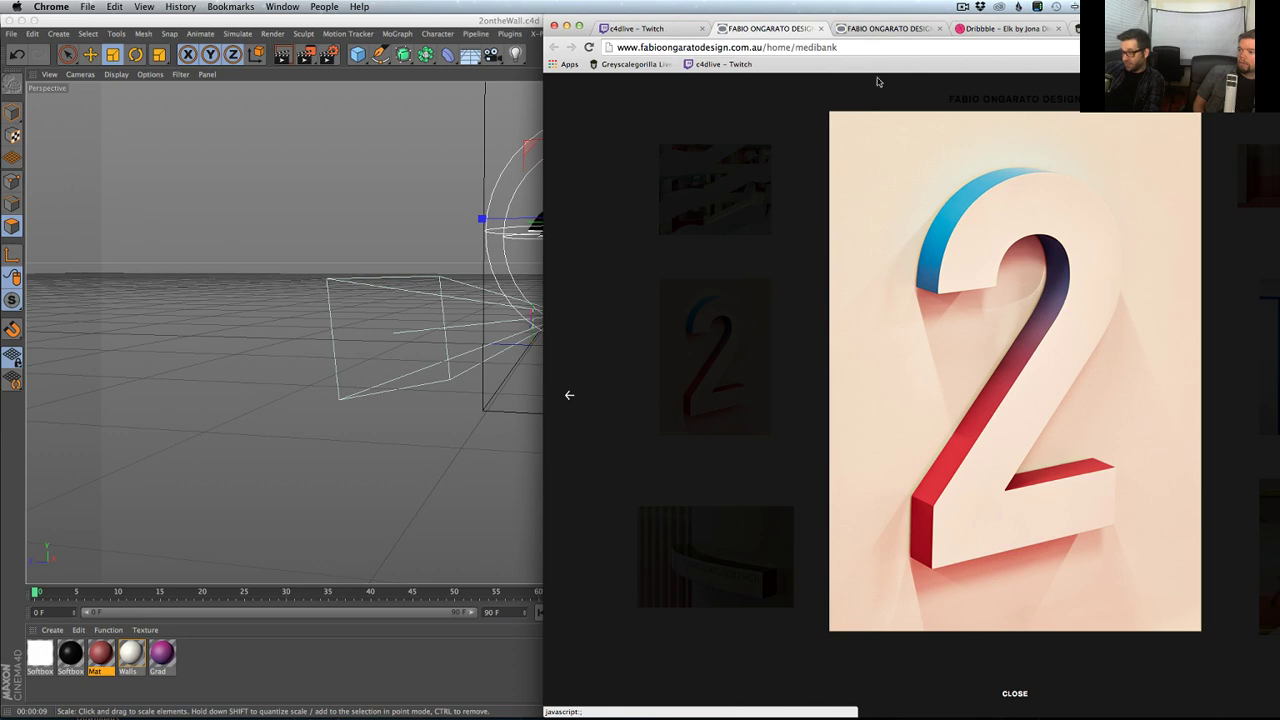
left_click_drag(896, 20, 619, 20)
left_click(1184, 400)
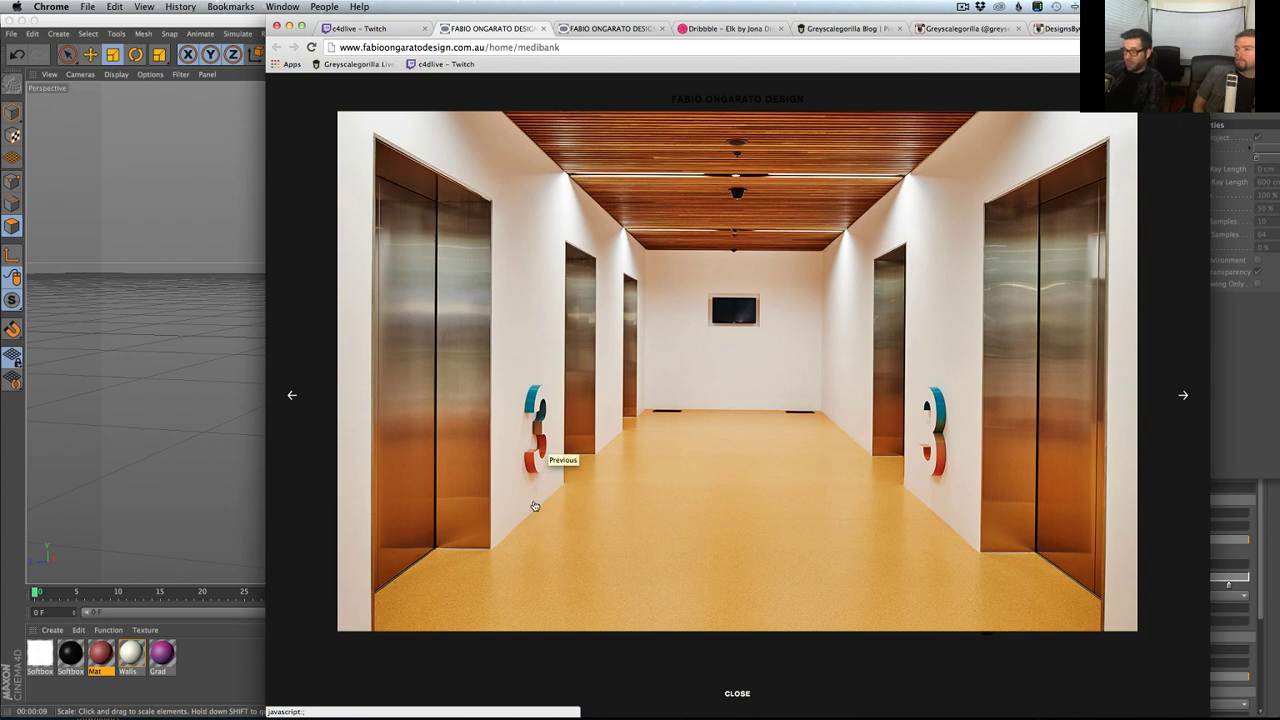
left_click(241, 21)
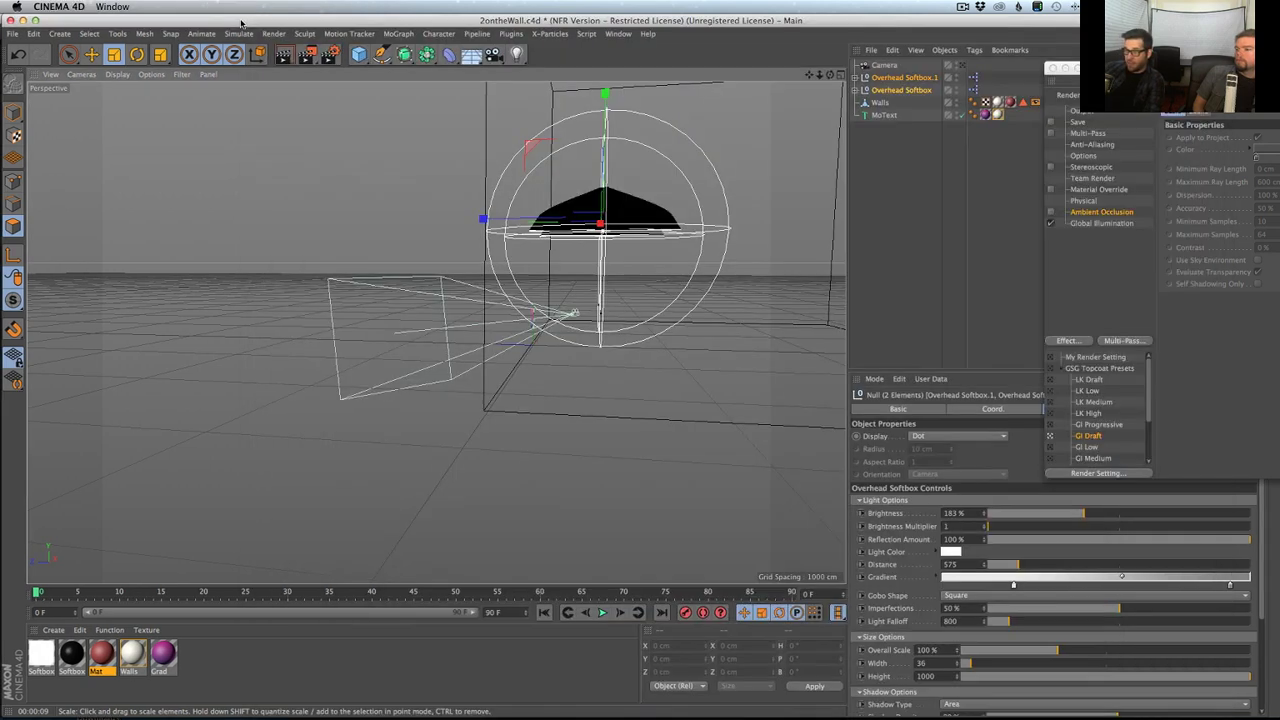
- Scale the MoText 2 up to a height of 414 cm and a depth of 41.4 cm
left_click_drag(535, 281, 614, 283, "alt")
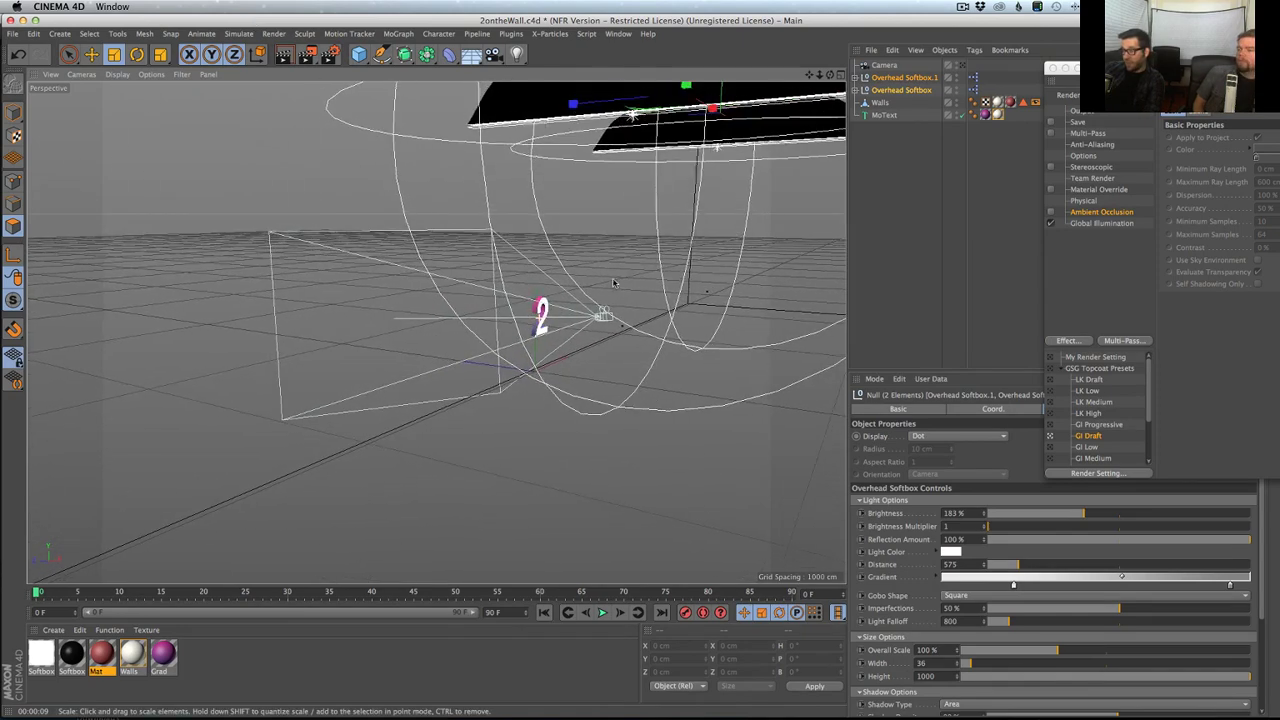
left_click(884, 115)
key("t")
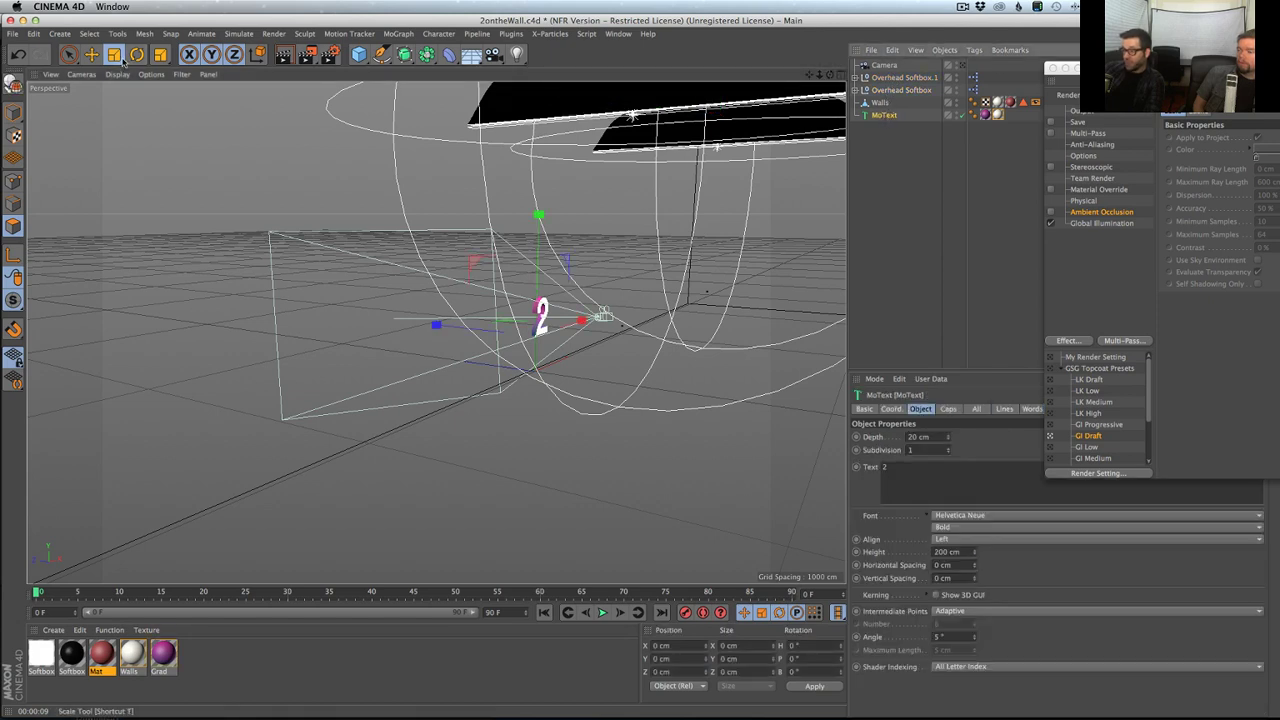
left_click_drag(284, 231, 680, 153)
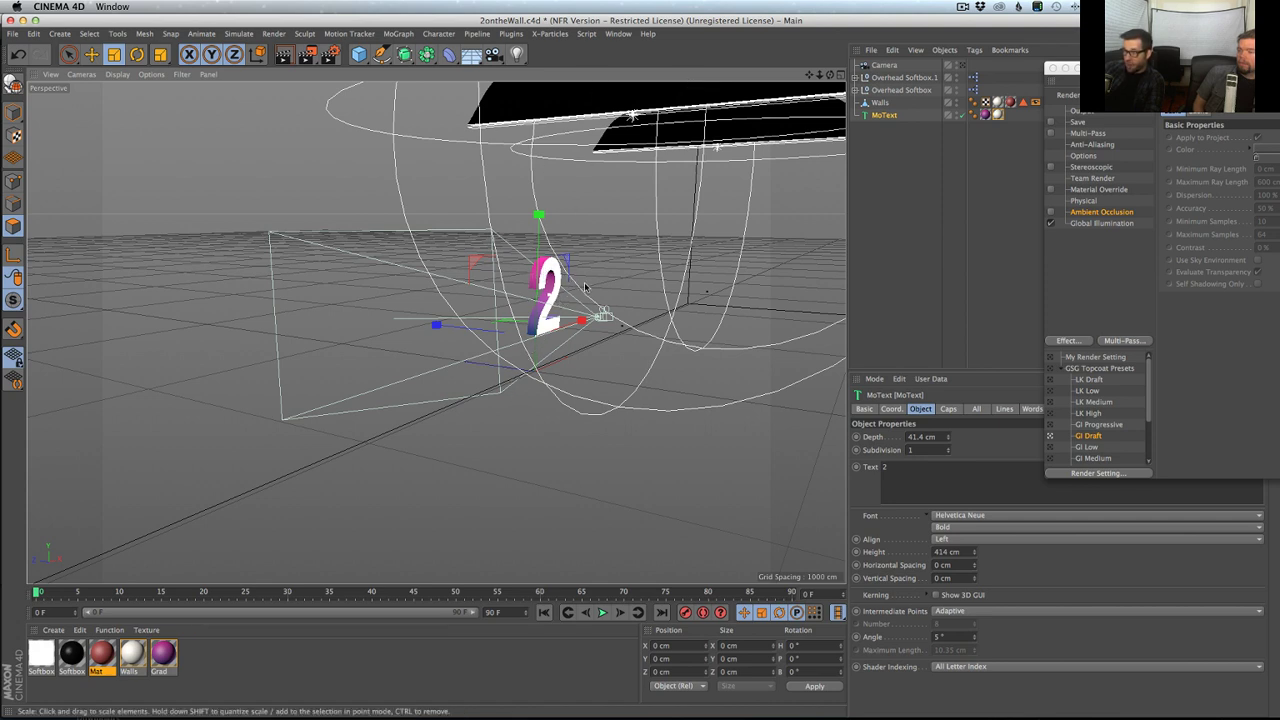
- Lower the Global Illumination maximum depth to 5 in the render settings
left_click(330, 55)
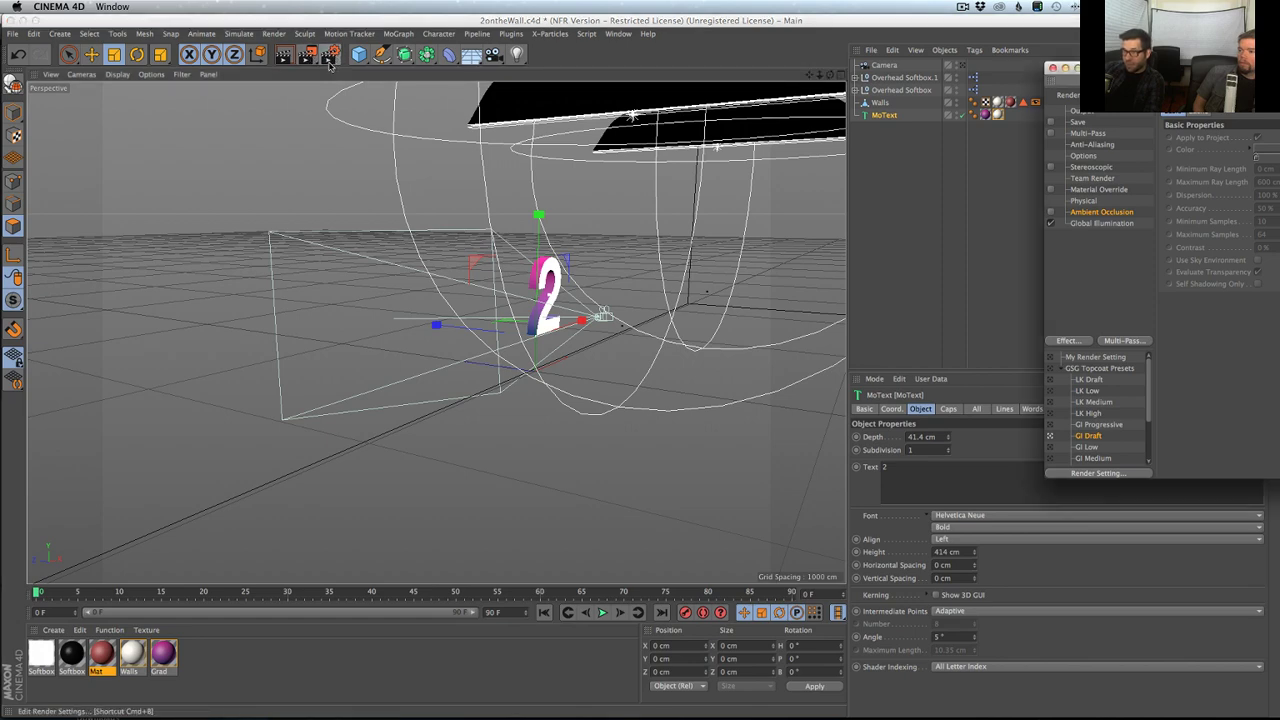
left_click_drag(1139, 68, 439, 129)
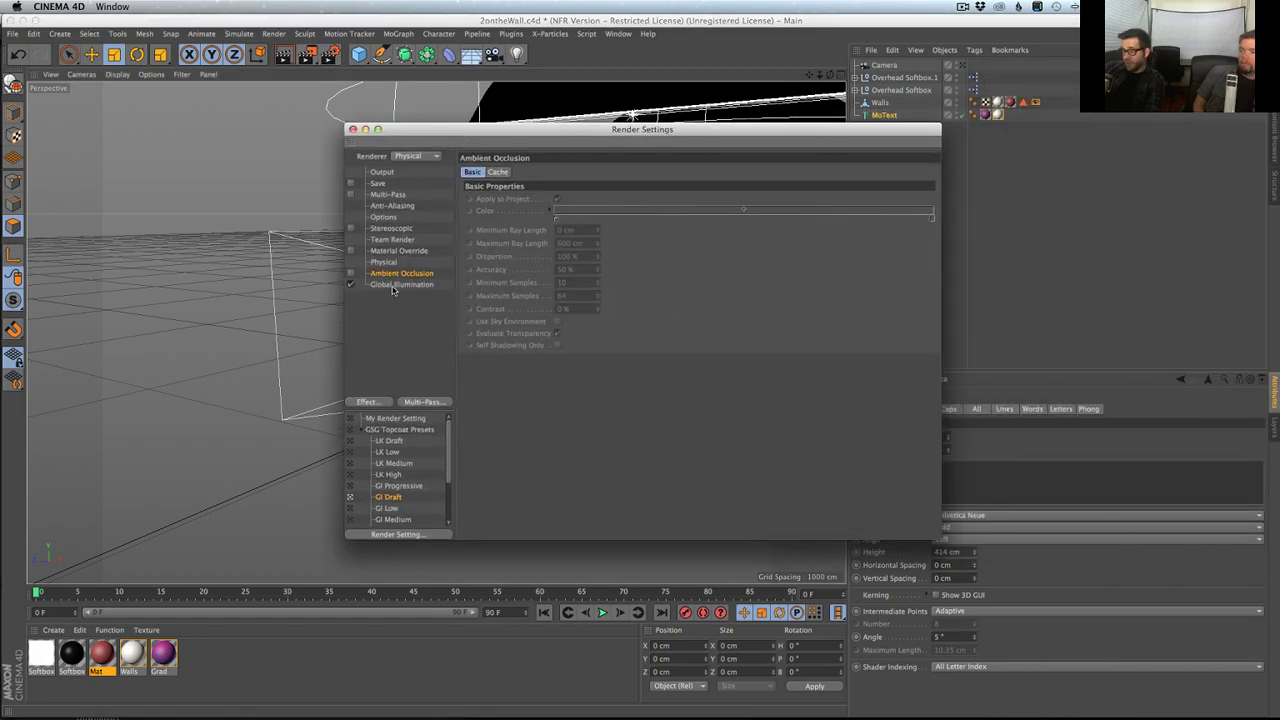
left_click(403, 286)
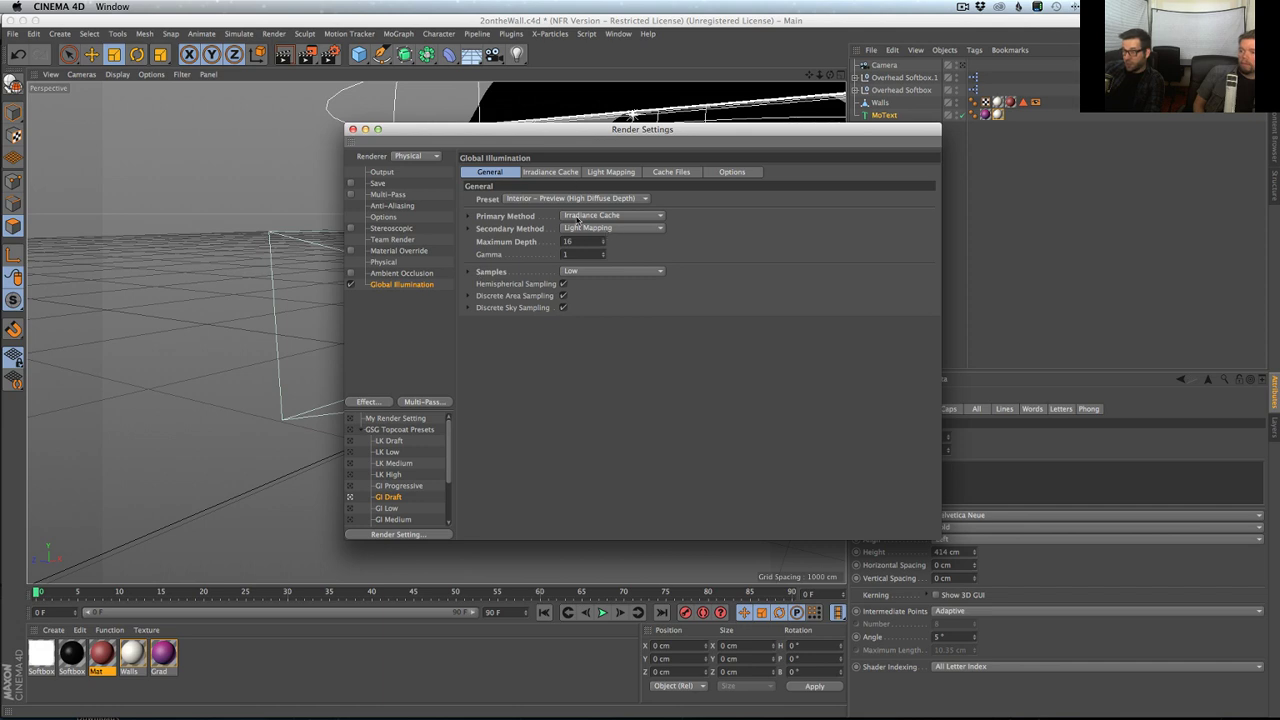
left_click_drag(576, 242, 502, 246)
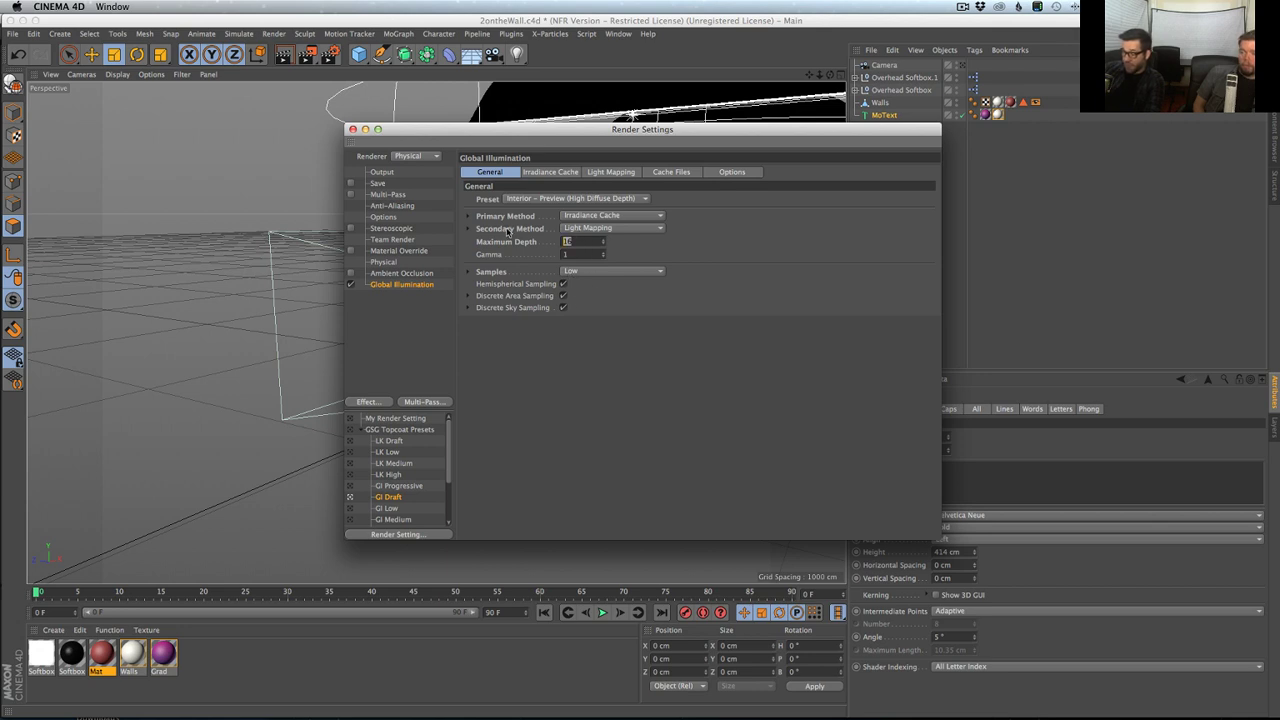
type("5")
key("Return")
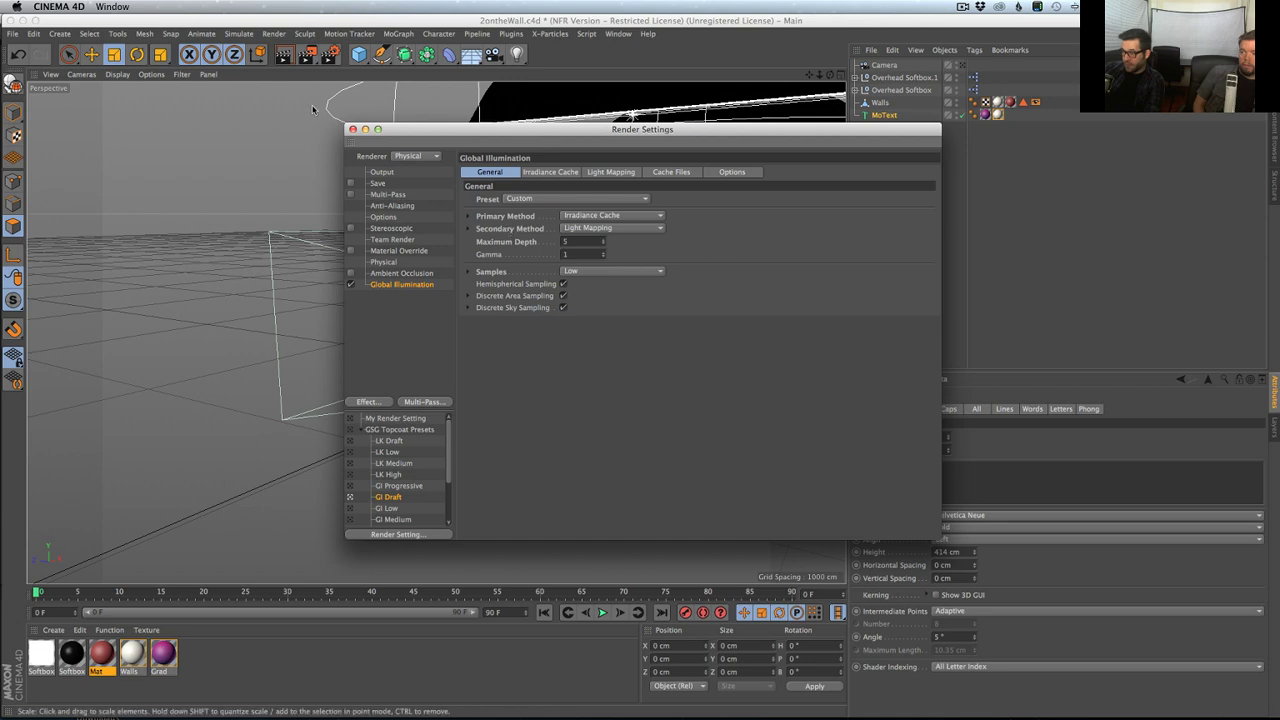
left_click(353, 130)
- Look through the scene camera, frame the whole 2 at an angle and render the active view
middle_click_drag(560, 314, 606, 320, "alt")
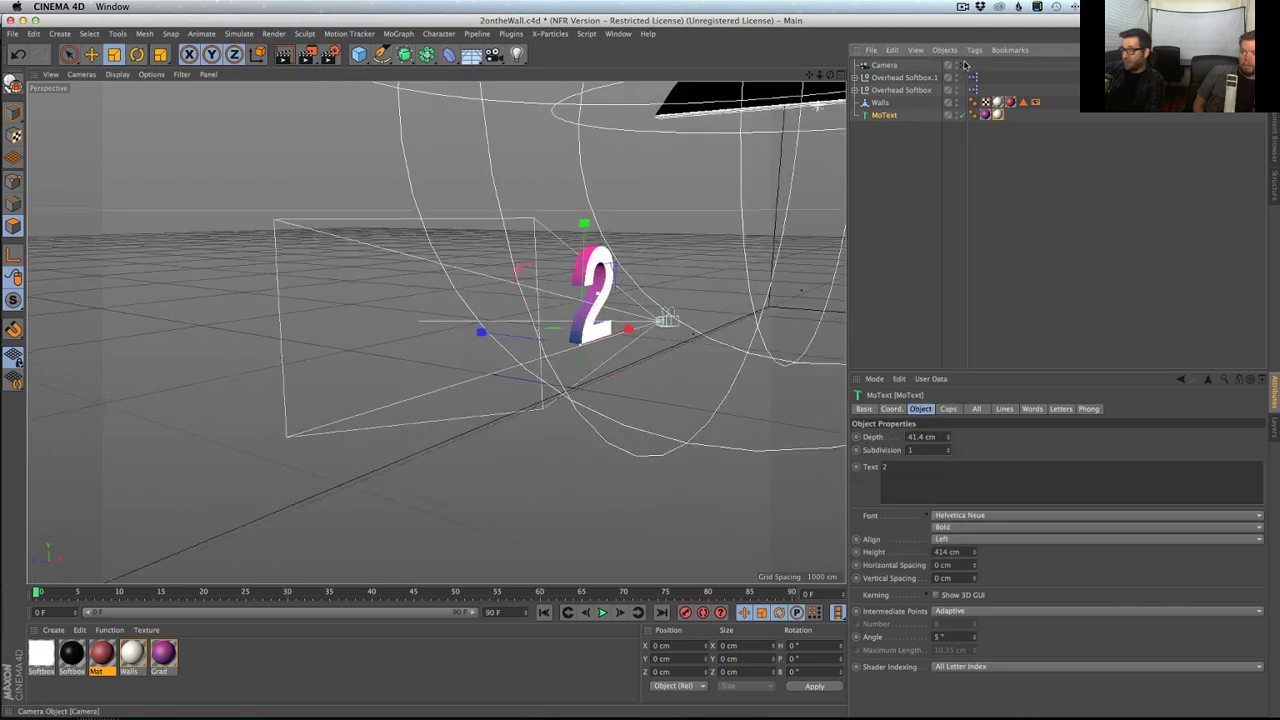
right_click_drag(606, 320, 846, 320, "alt")
scroll(632, 177, "down", 10)
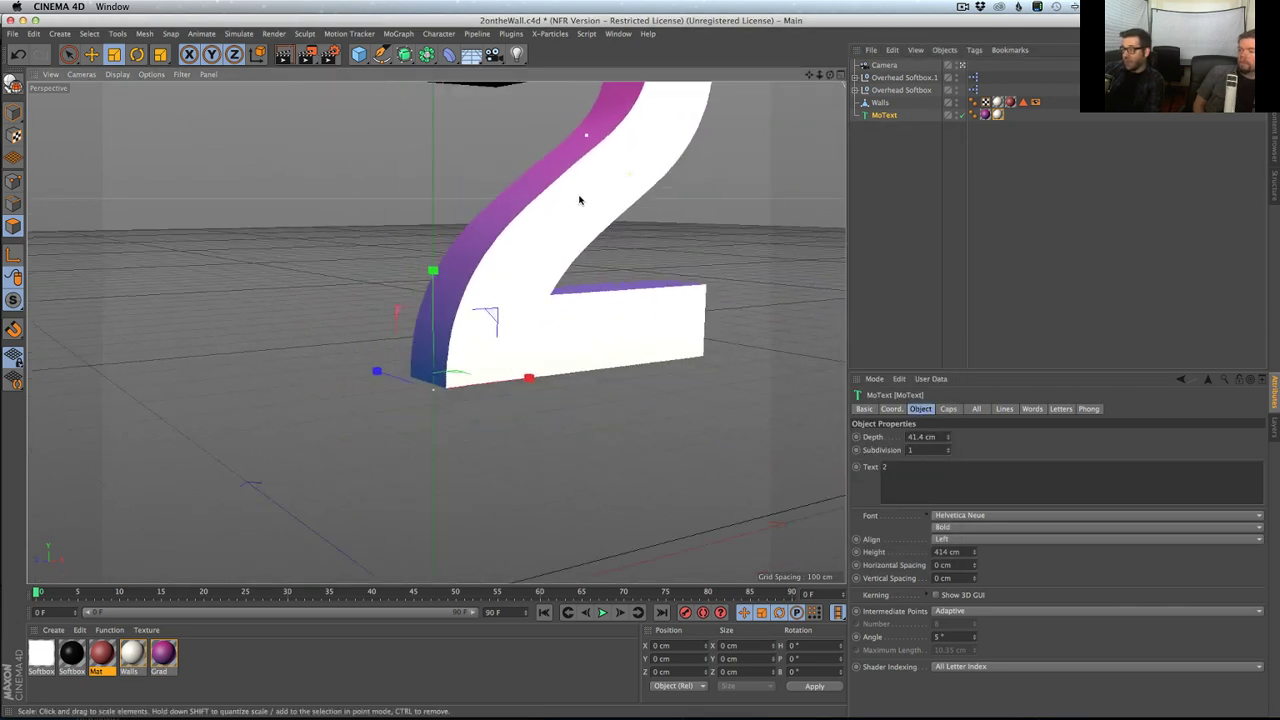
left_click_drag(508, 317, 471, 314, "alt")
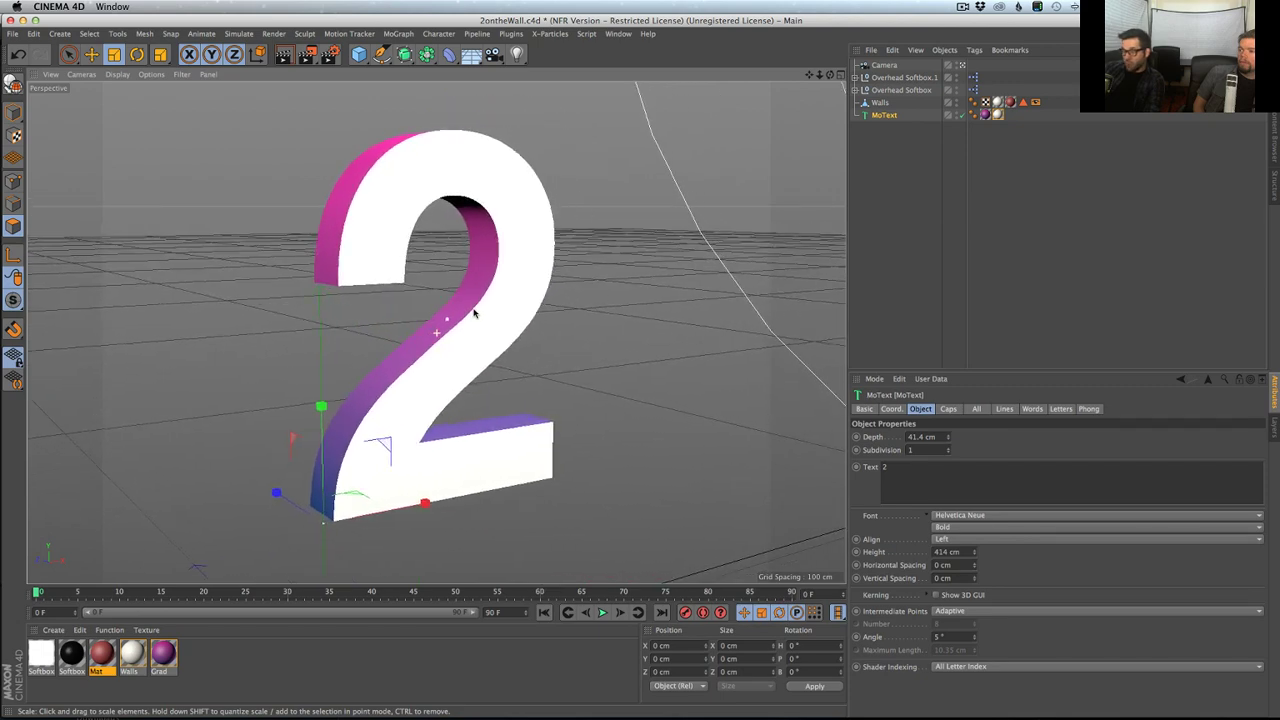
left_click(284, 55)
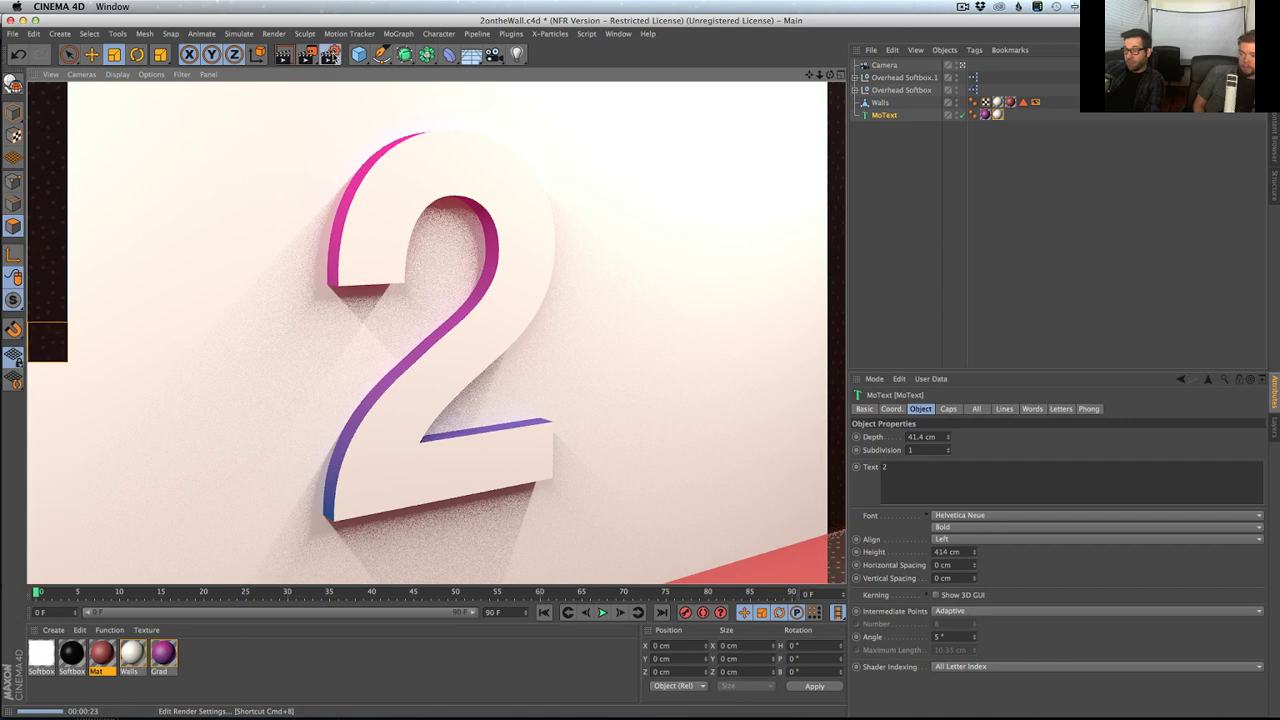
- Reduce the output width in the render settings to give the render a square frame
left_click(330, 54)
left_click(352, 129)
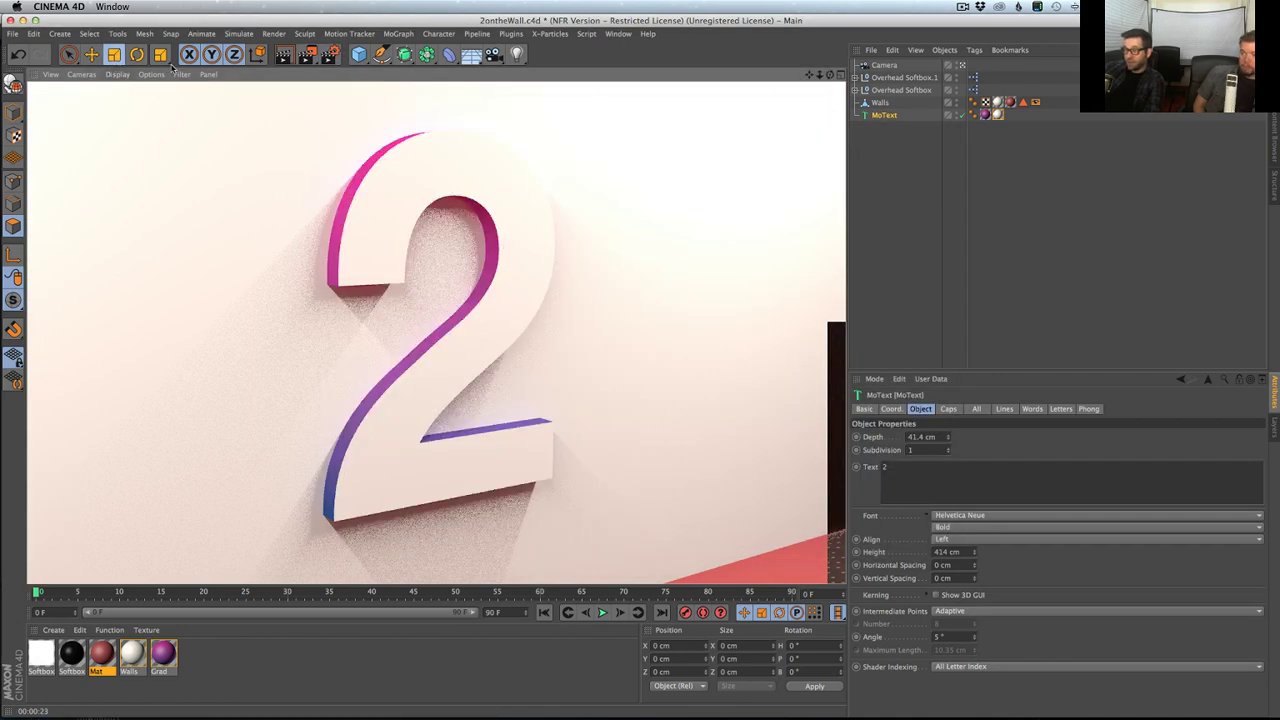
left_click(331, 55)
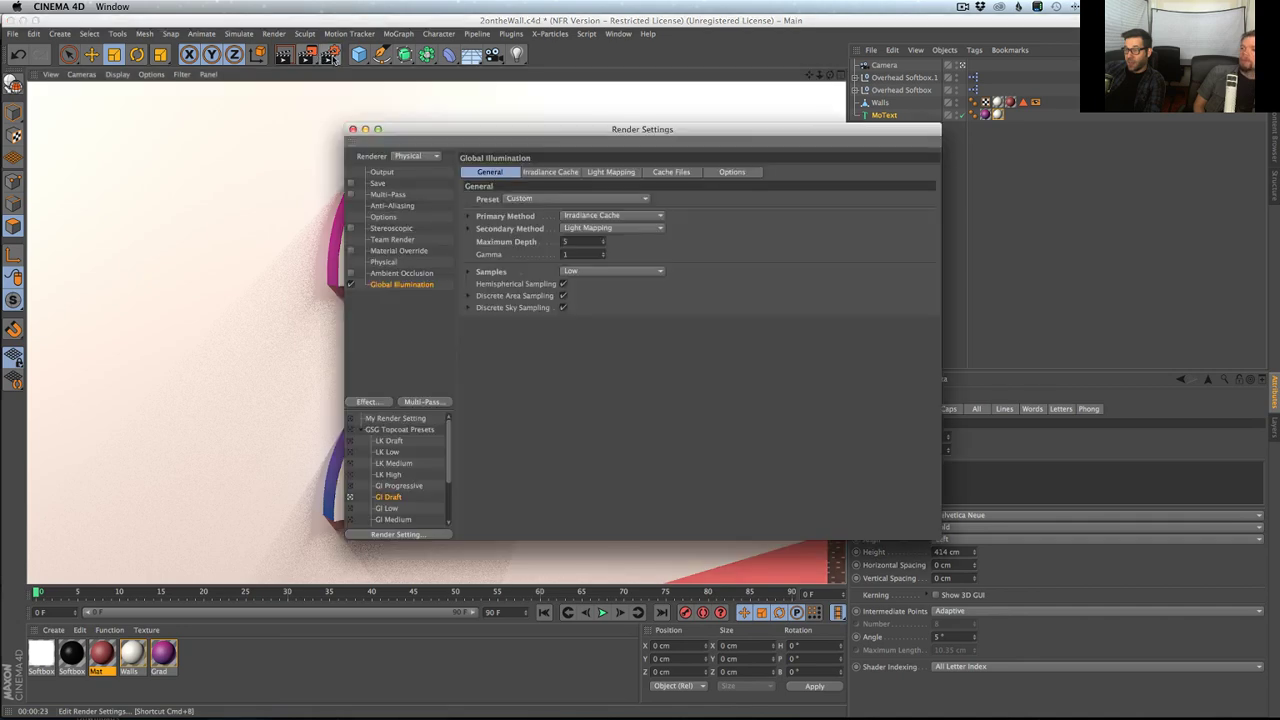
left_click(381, 171)
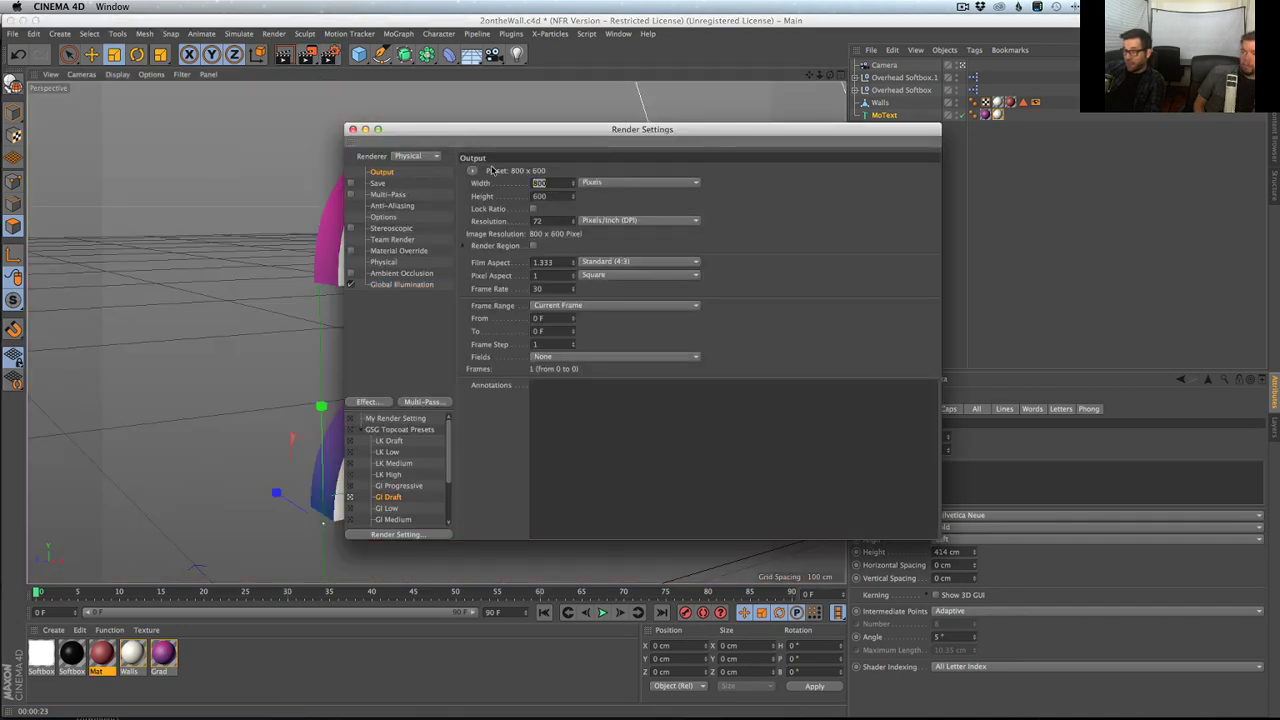
key("Return")
left_click(352, 129)
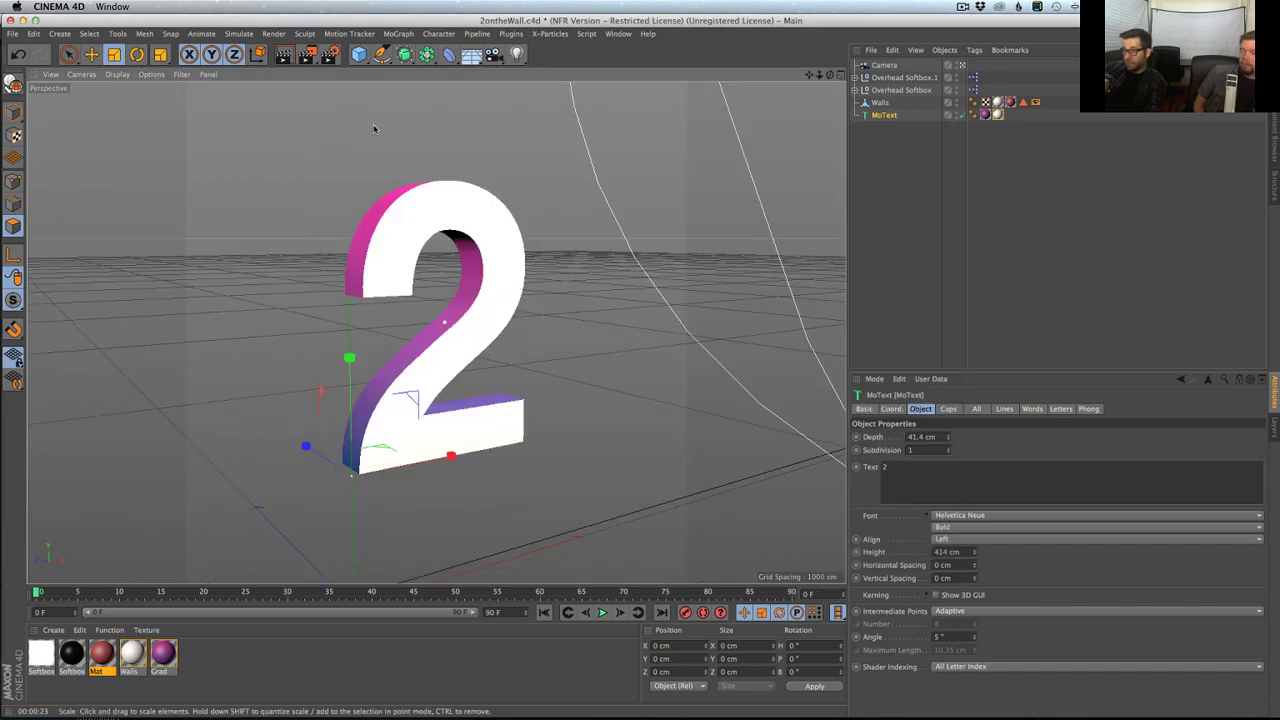
- Fit the 2 in the frame, compare its colours with the Medibank elevator lobby photo in Chrome, and return to Cinema 4D
scroll(448, 289, "up", 4)
scroll(448, 289, "down", 2)
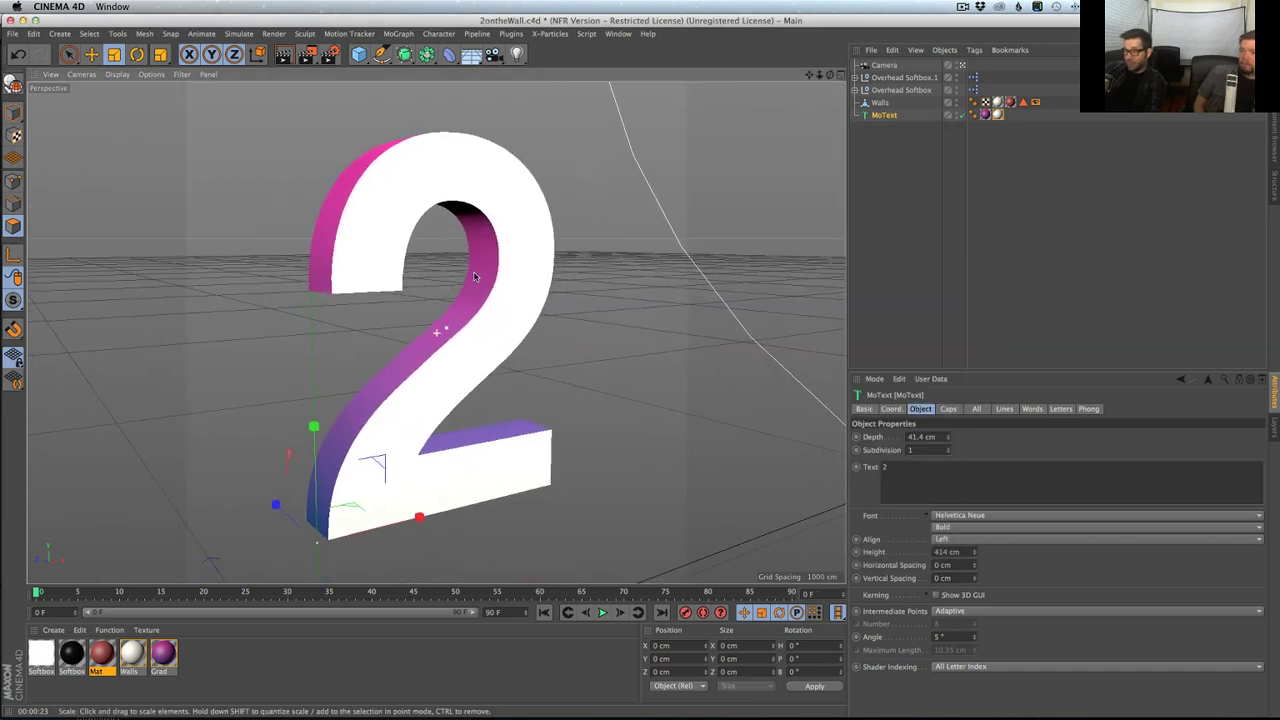
left_click_drag(475, 277, 540, 271, "alt")
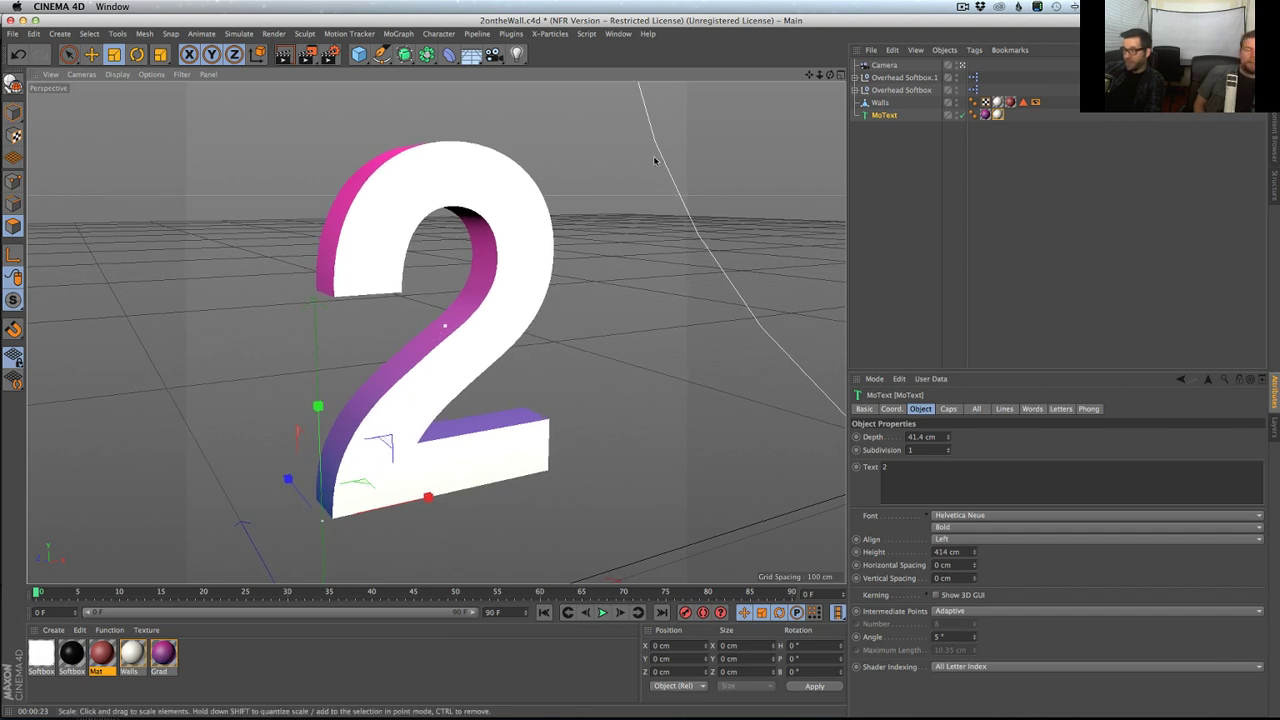
left_click(912, 218)
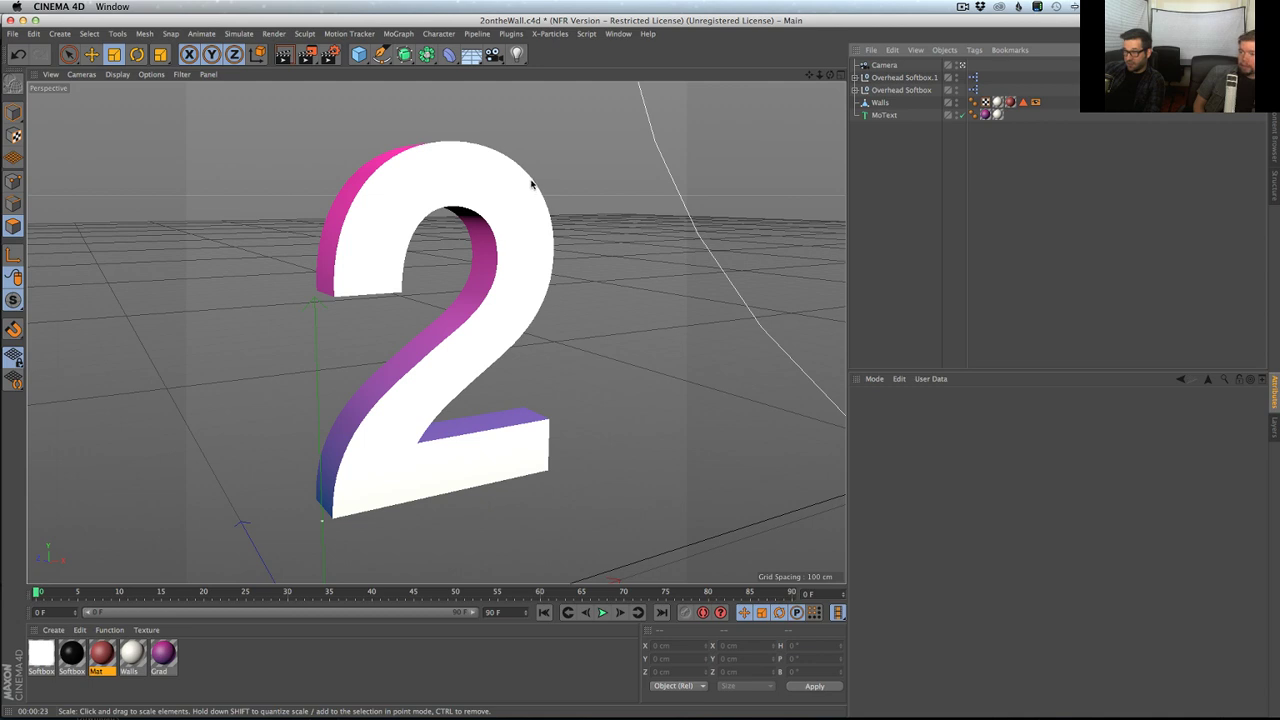
left_click_drag(514, 251, 517, 255, "alt")
scroll(517, 259, "up", 1)
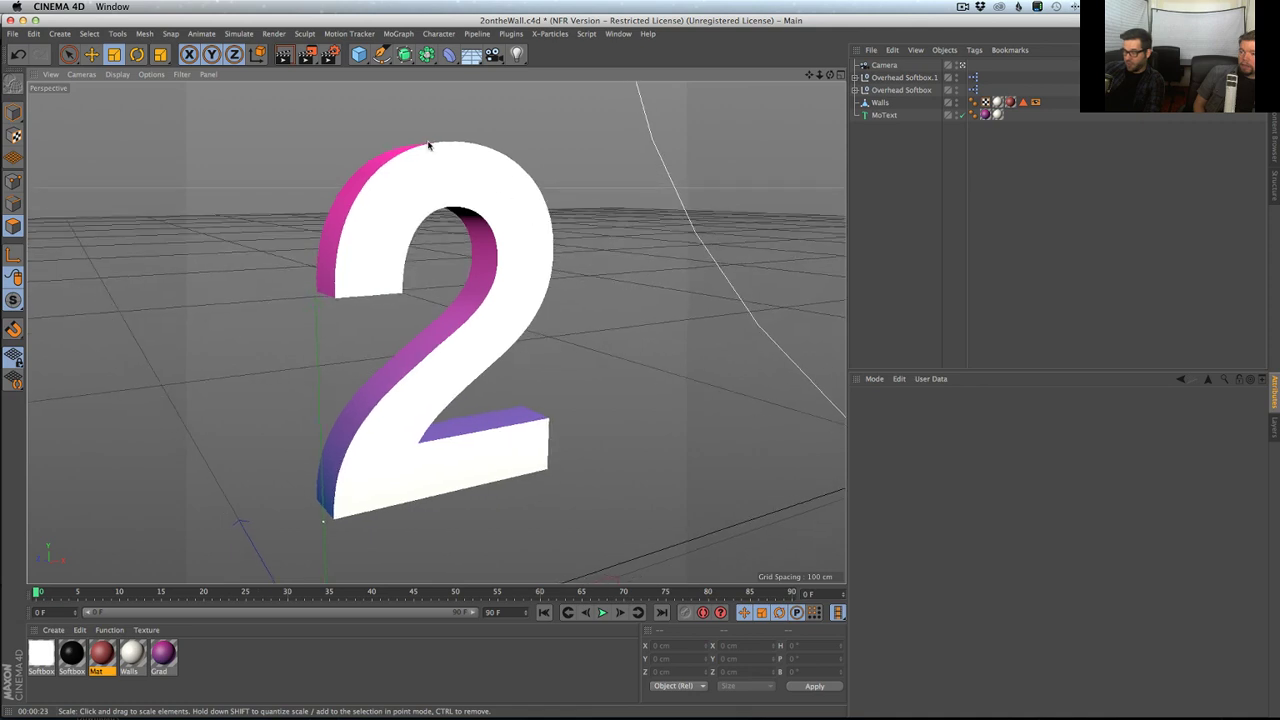
key("super+Tab")
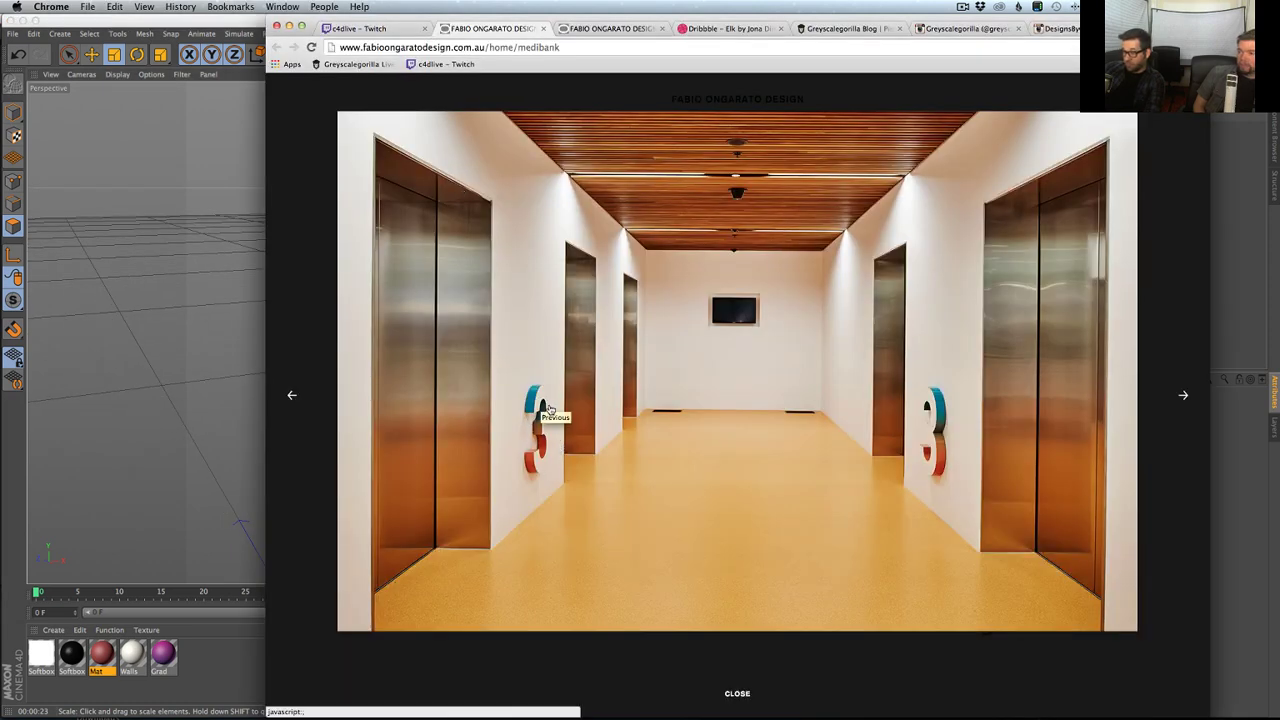
key("super+Tab")
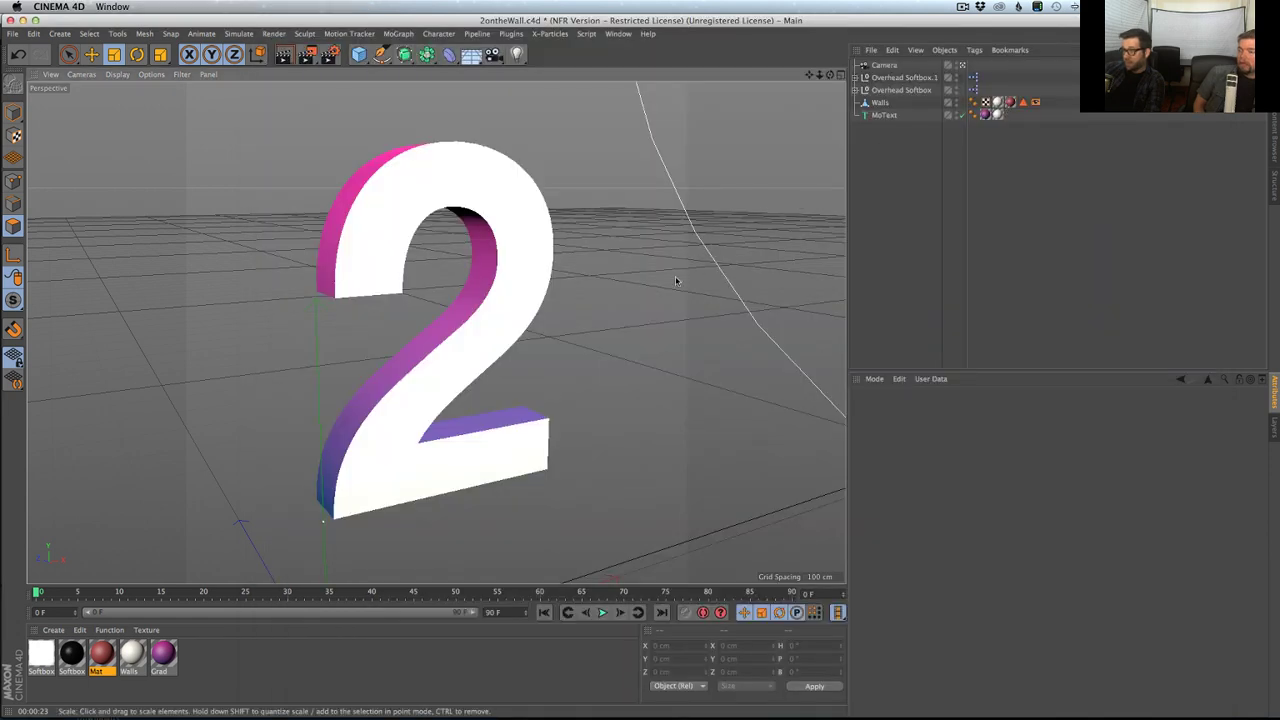
- Recolour the pink end of the Grad material's colour gradient to a muted red
double_click(160, 655)
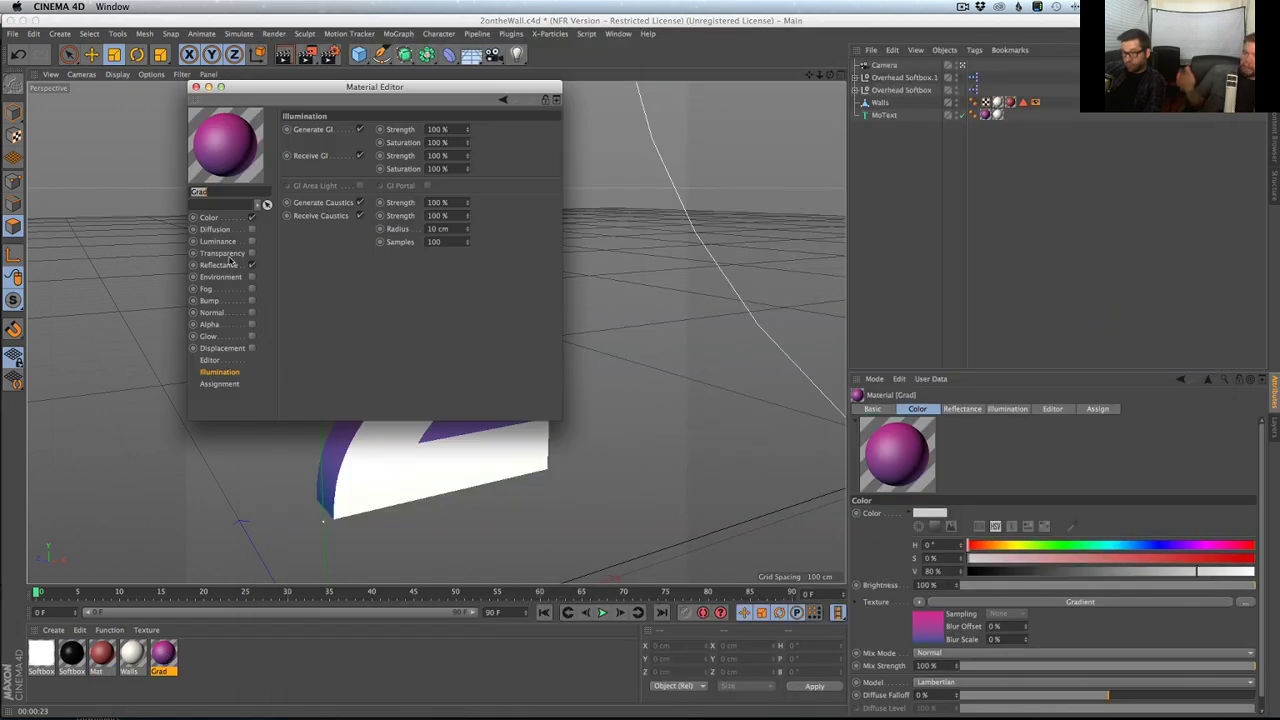
left_click(230, 265)
left_click(229, 219)
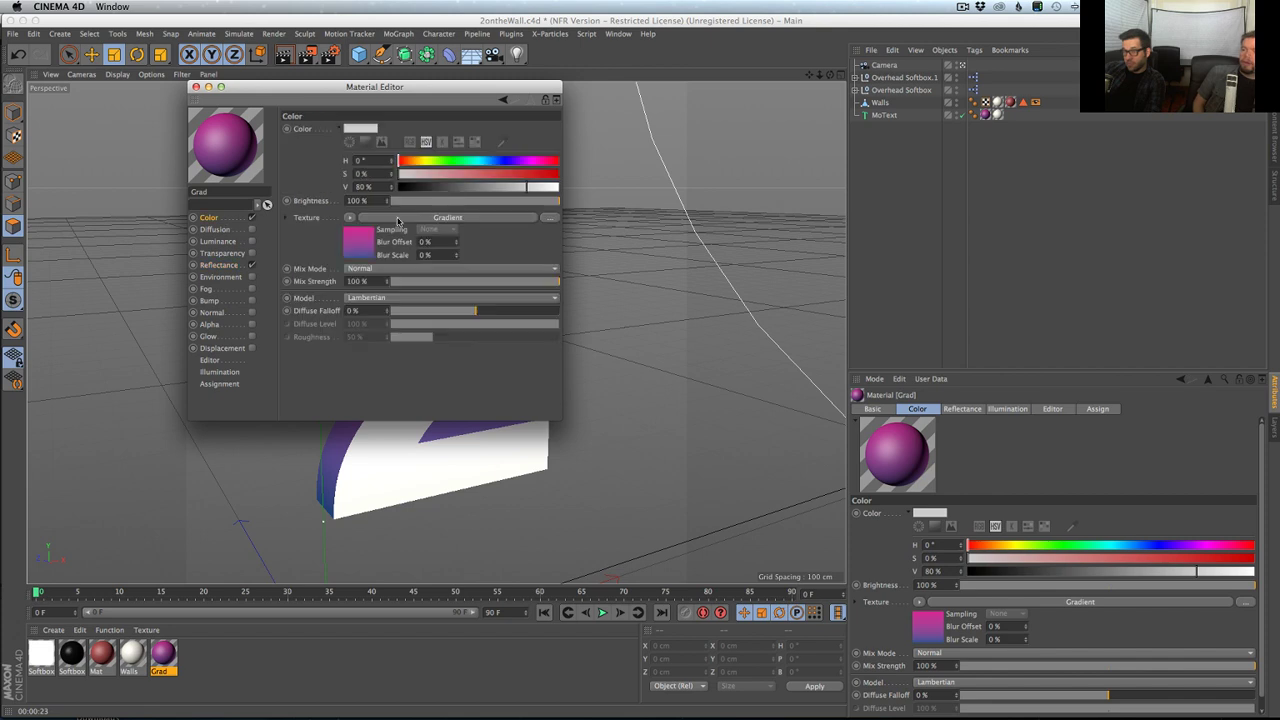
left_click(400, 218)
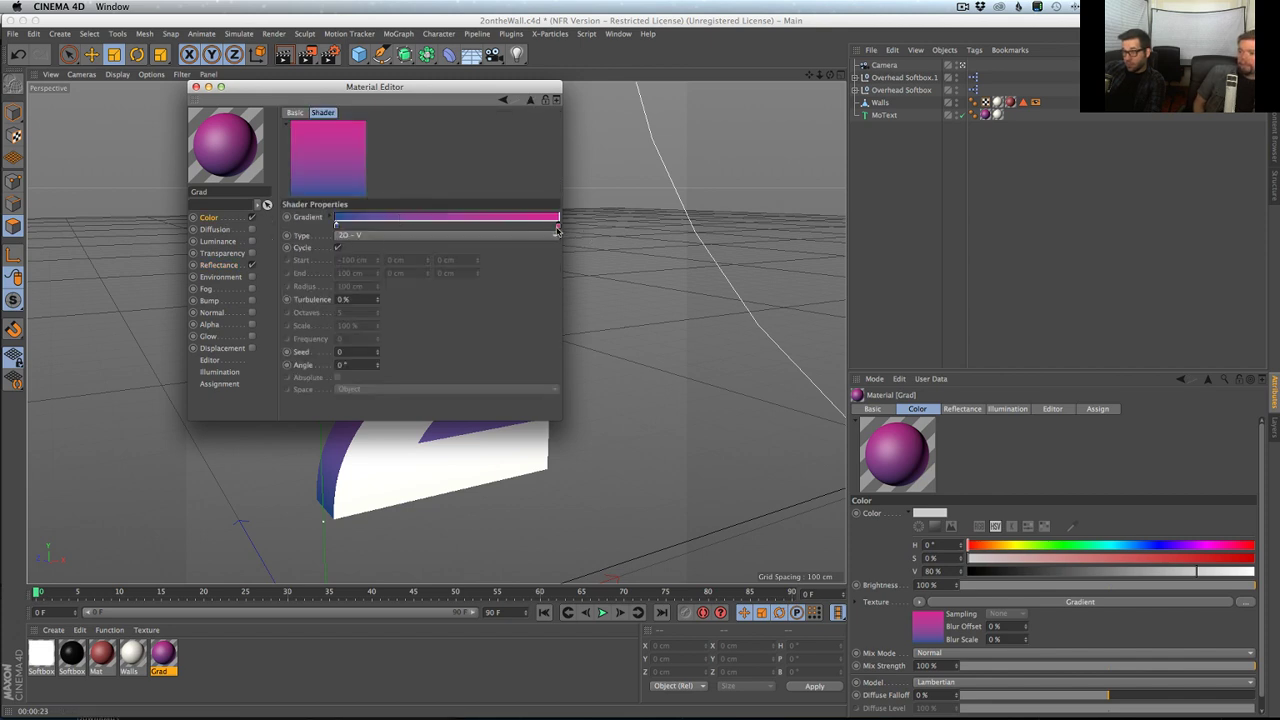
double_click(338, 226)
left_click_drag(630, 228, 612, 253)
left_click(603, 241)
left_click(597, 269)
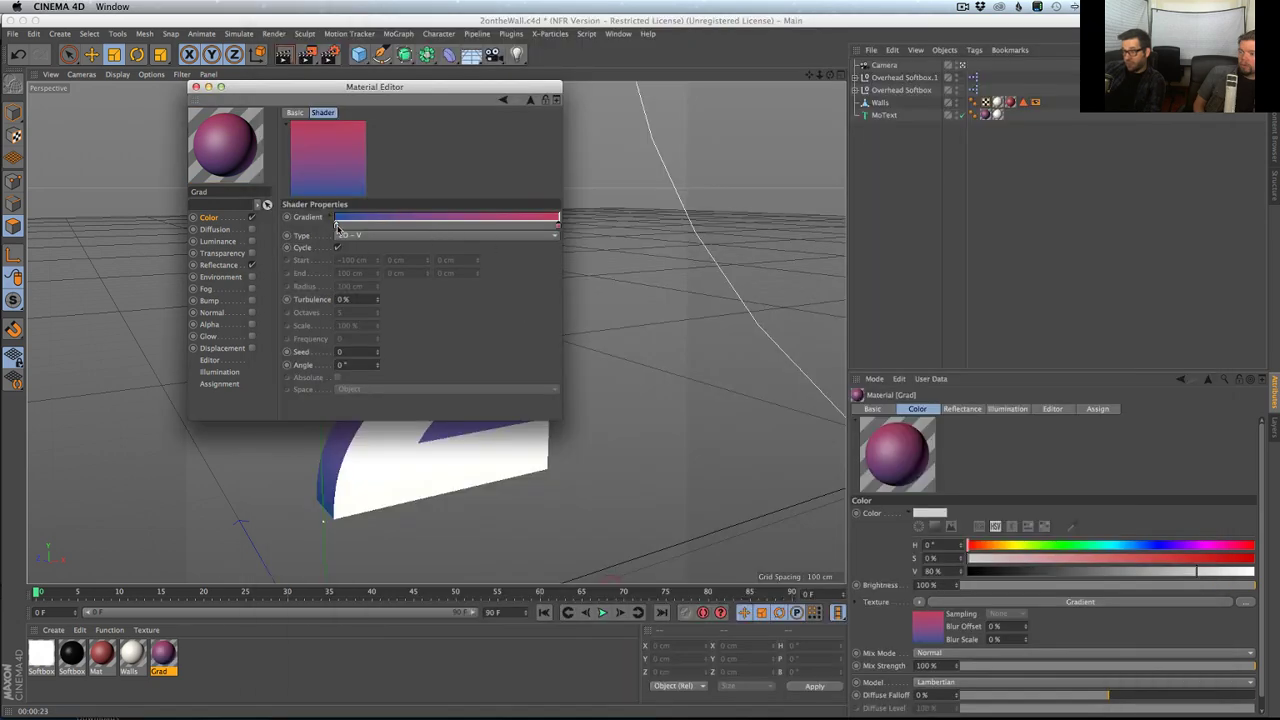
- Recolour the blue end of the Grad gradient to a saturated cyan with hue 190° and value 78 %
double_click(337, 225)
left_click_drag(385, 241, 368, 228)
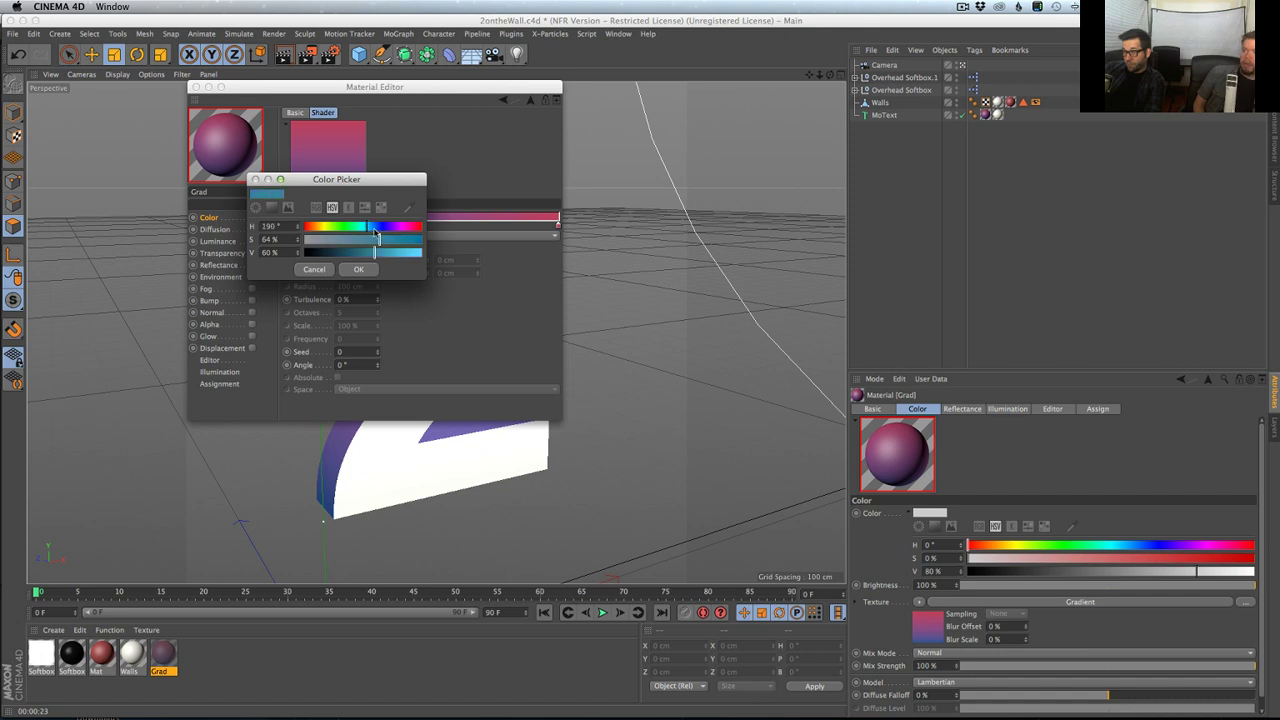
mouse_move(378, 249)
left_mouse_down()
mouse_move(405, 252)
mouse_move(394, 256)
left_mouse_up()
left_click(360, 270)
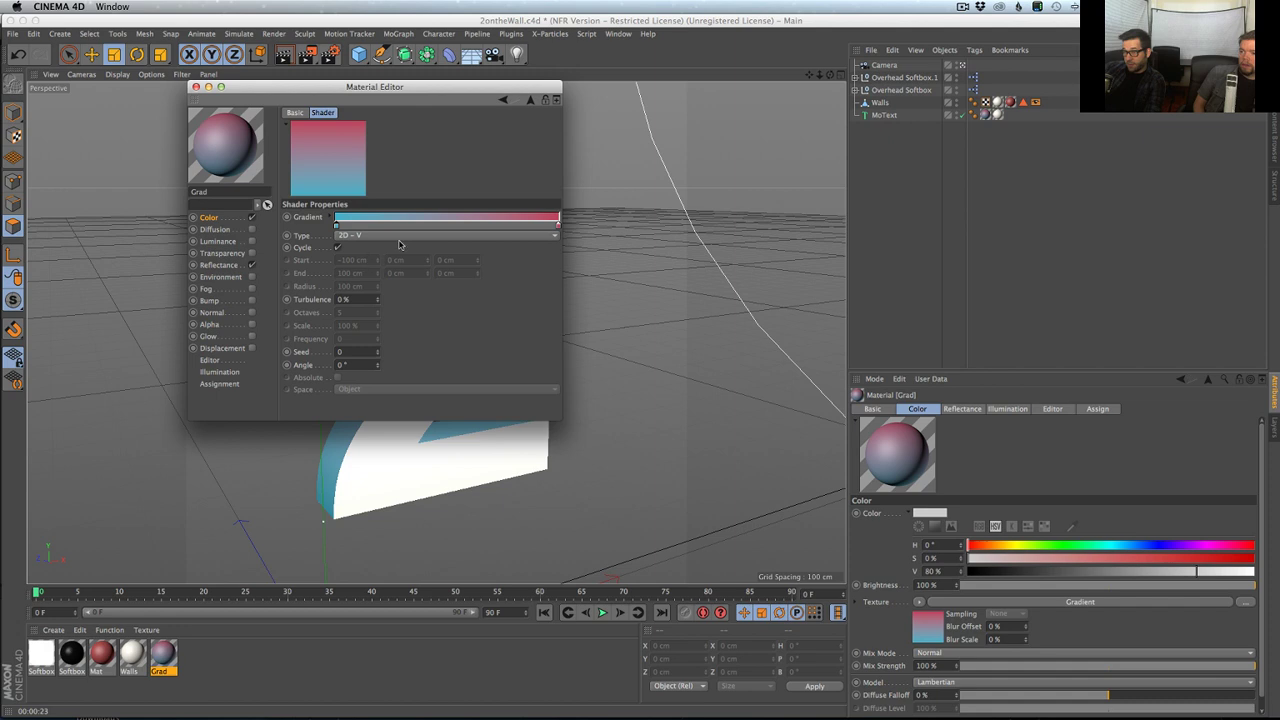
double_click(337, 226)
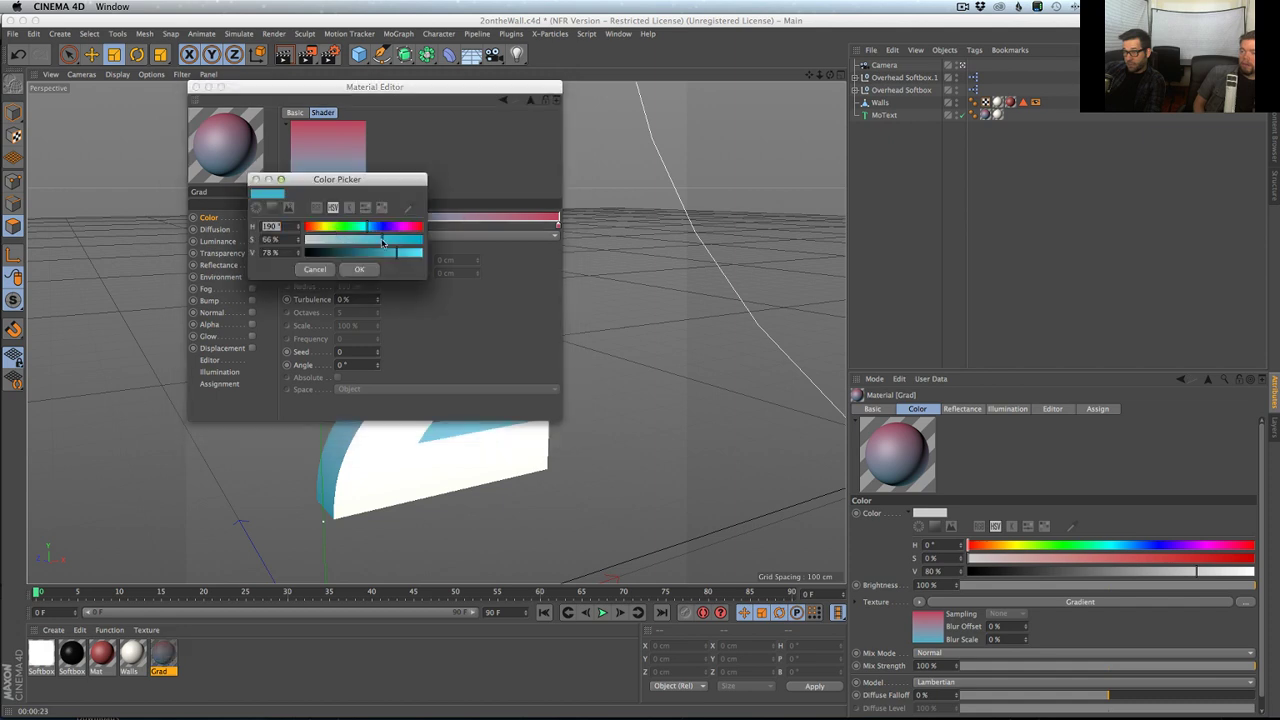
left_click(359, 269)
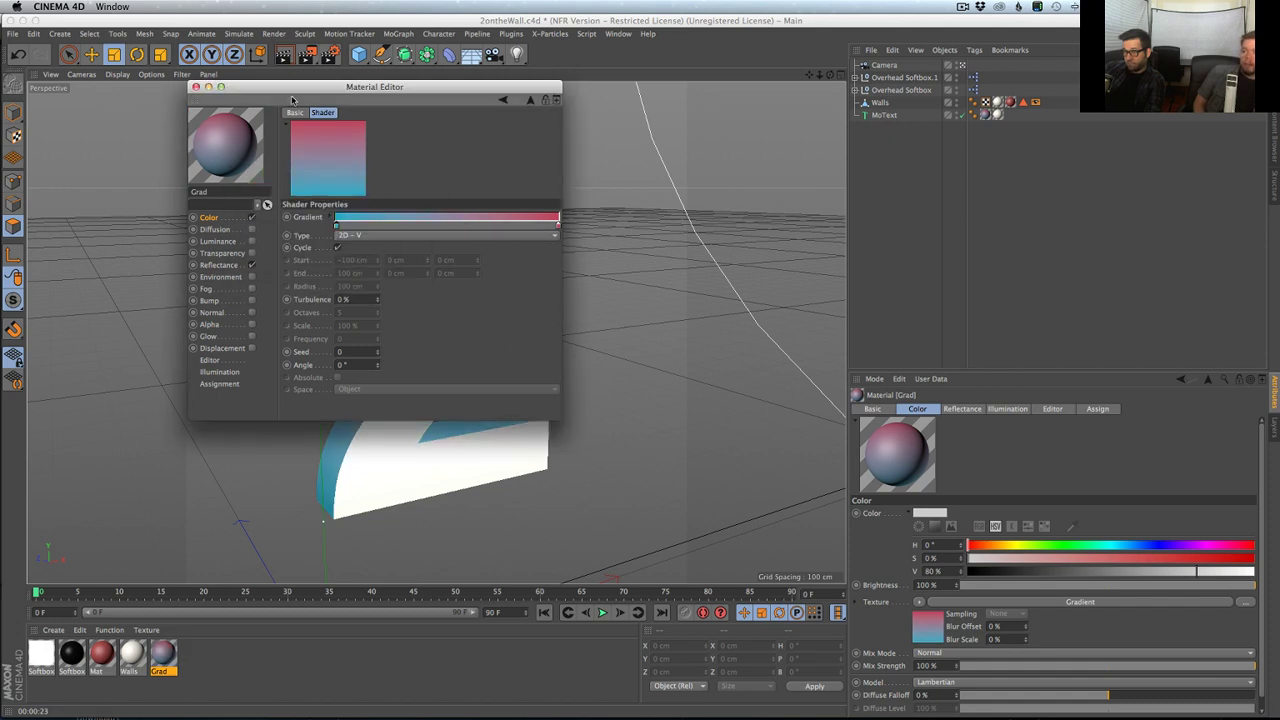
left_click(196, 87)
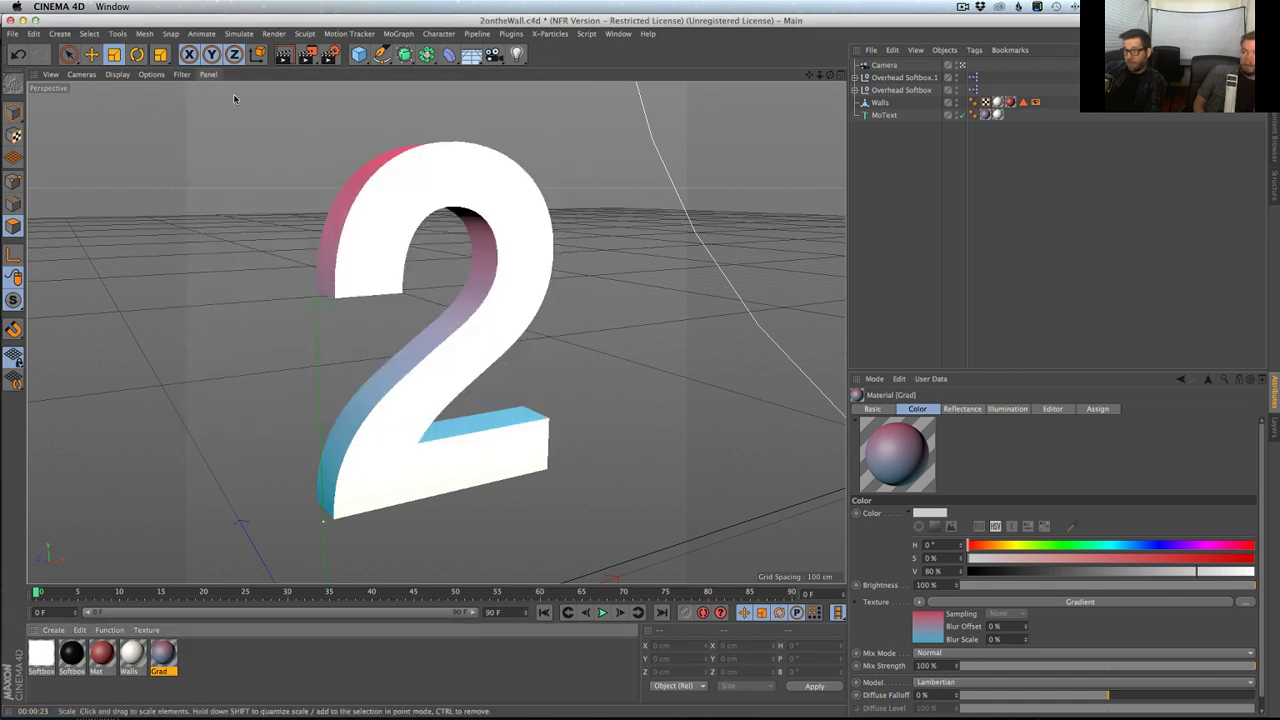
- Switch off reflectance on the Grad and Mat materials
double_click(166, 654)
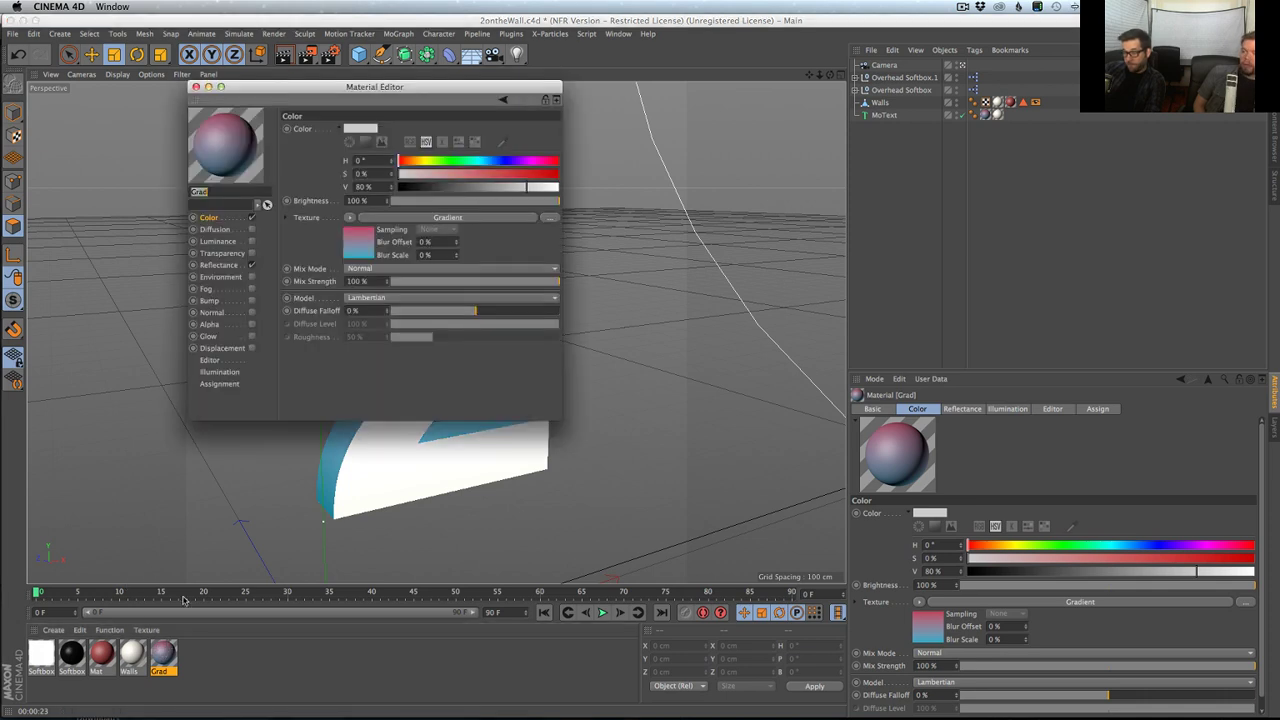
left_click(251, 266)
left_click(116, 655)
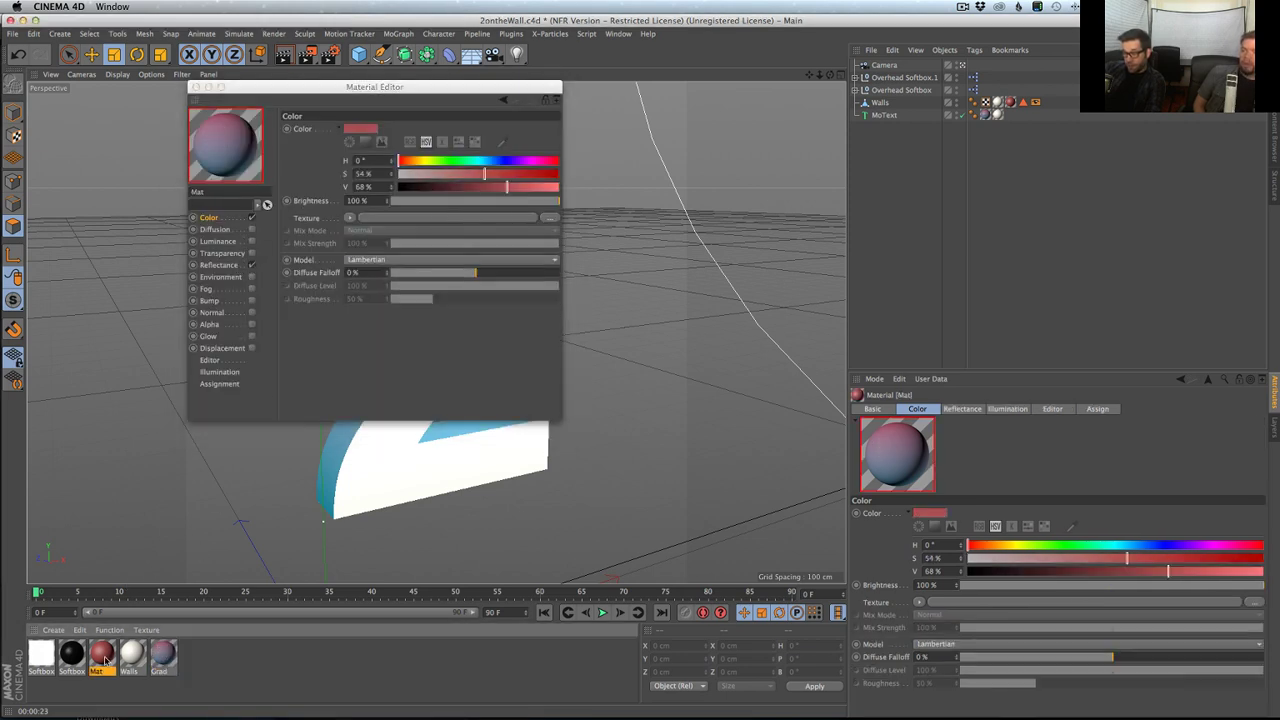
left_click(196, 86)
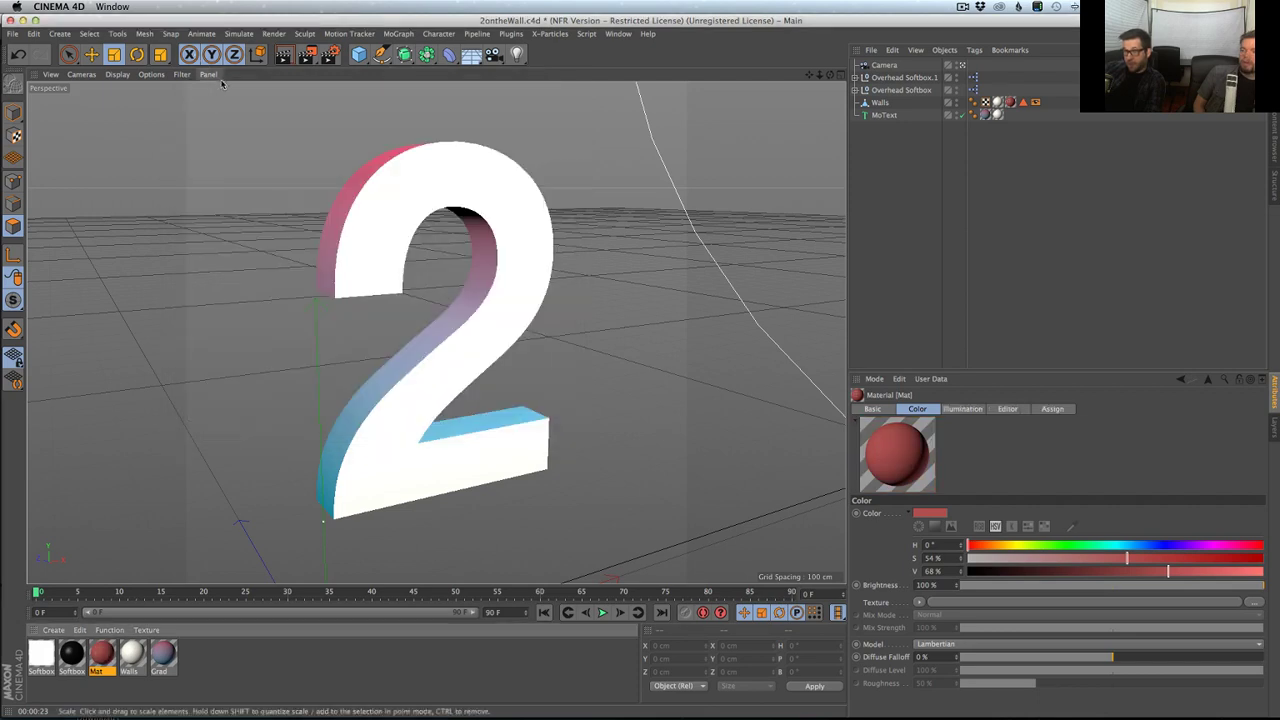
- Turn on the interactive render region around the 2
left_click_drag(475, 274, 488, 275, "alt")
left_click_drag(497, 284, 498, 286, "alt")
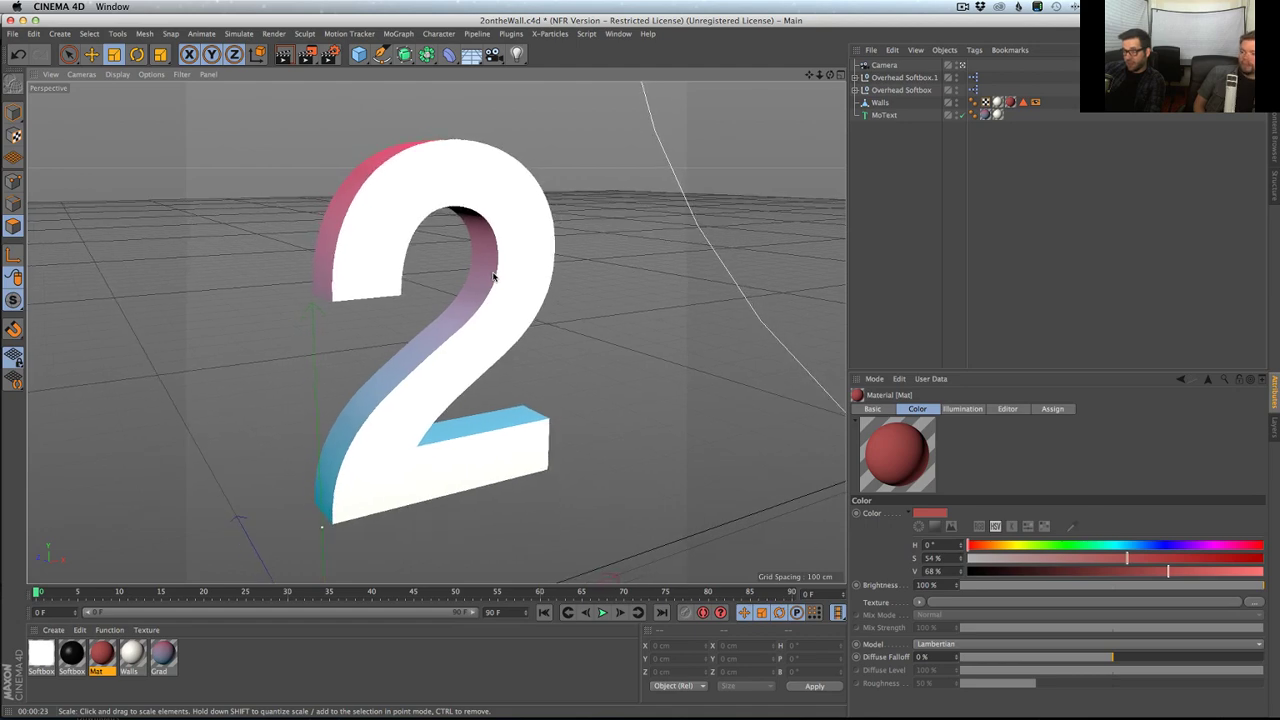
left_click_drag(307, 54, 414, 357)
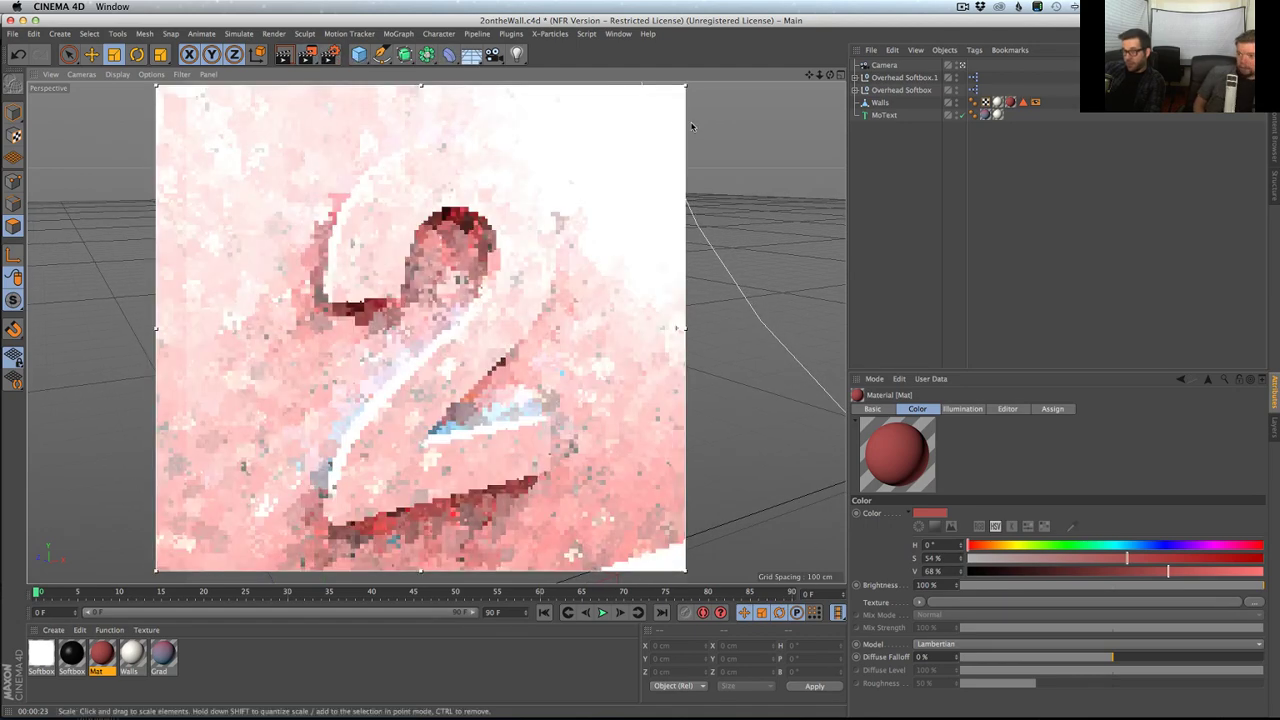
- Increase the MoText 2's extrusion depth to 72.4 cm
left_click(882, 116)
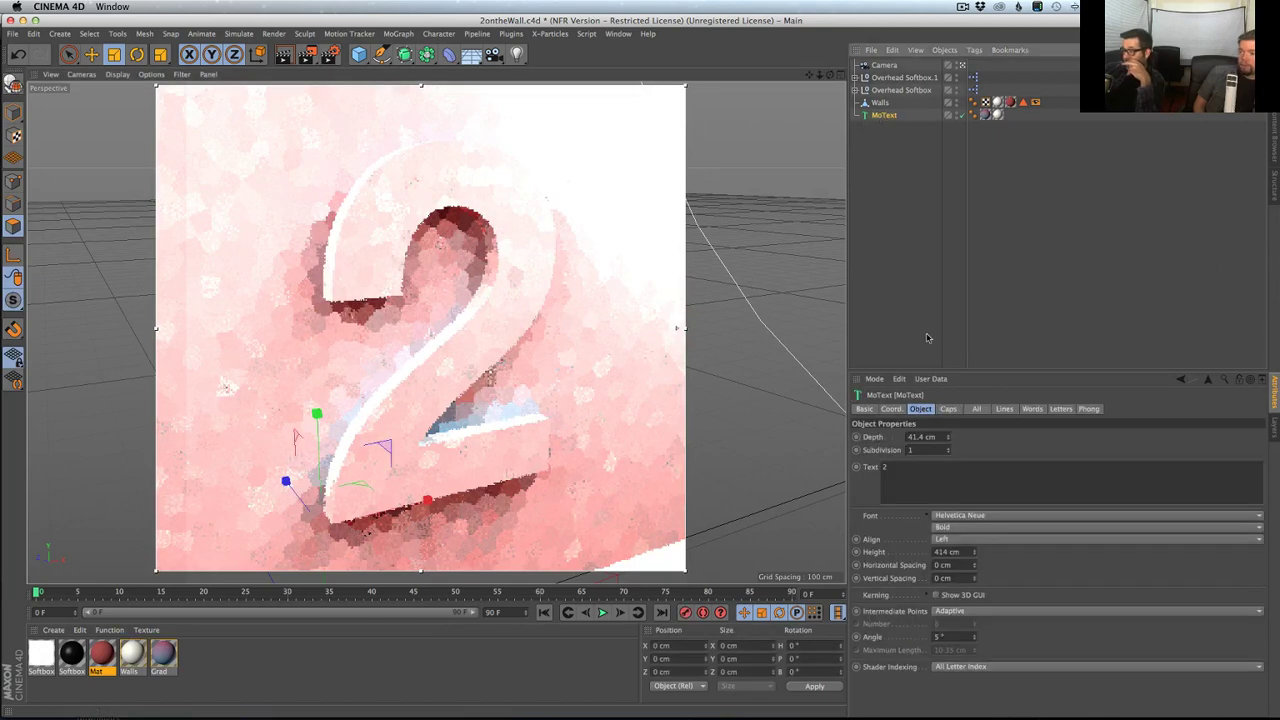
left_click(952, 434)
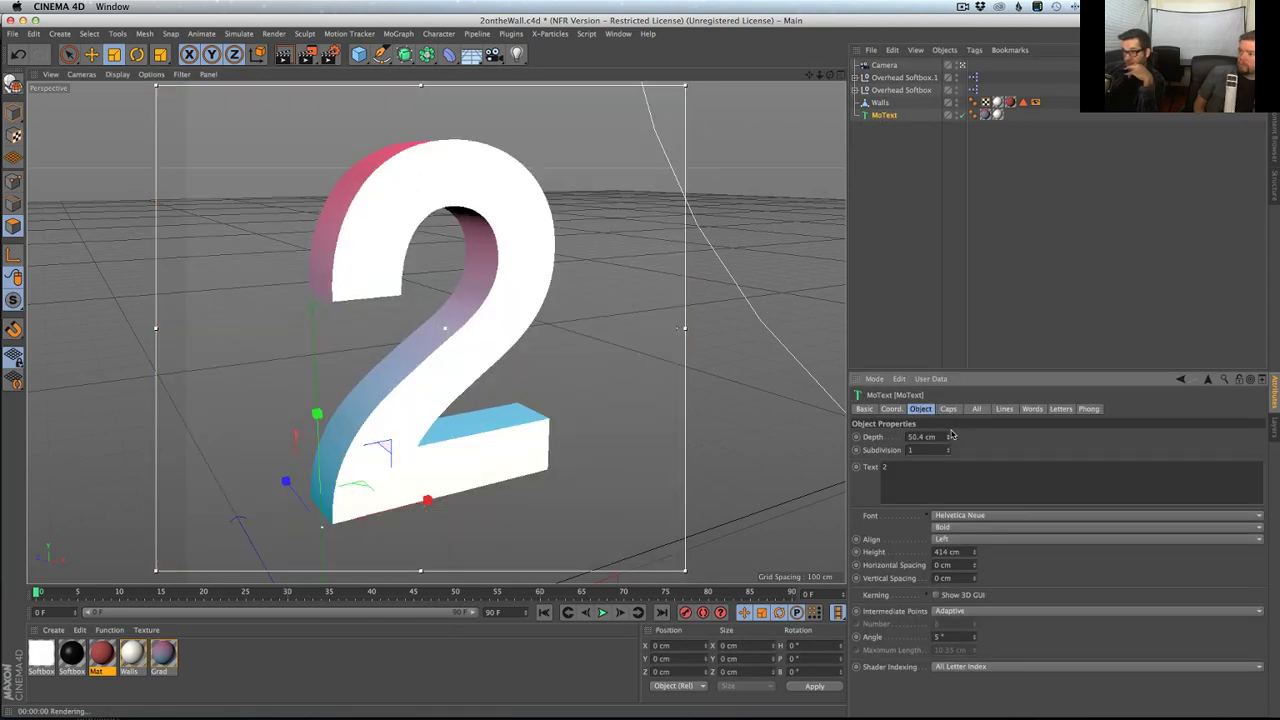
left_click(951, 439)
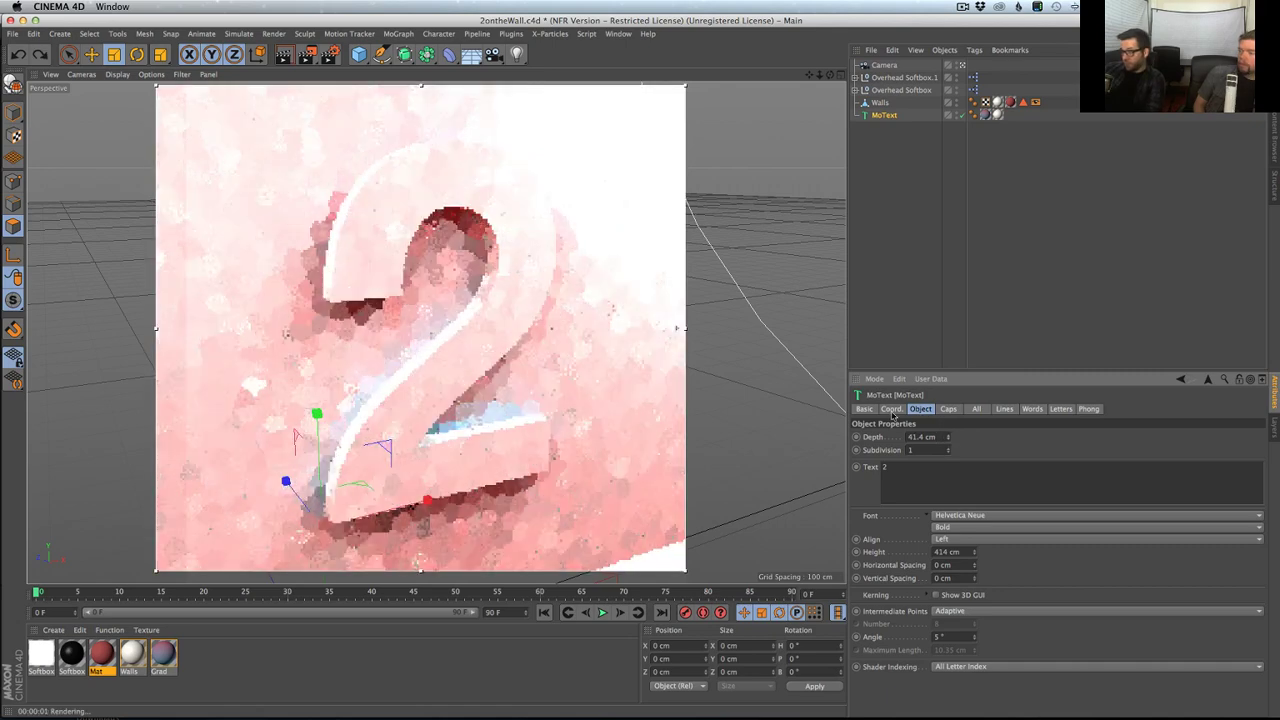
left_click_drag(948, 440, 948, 415)
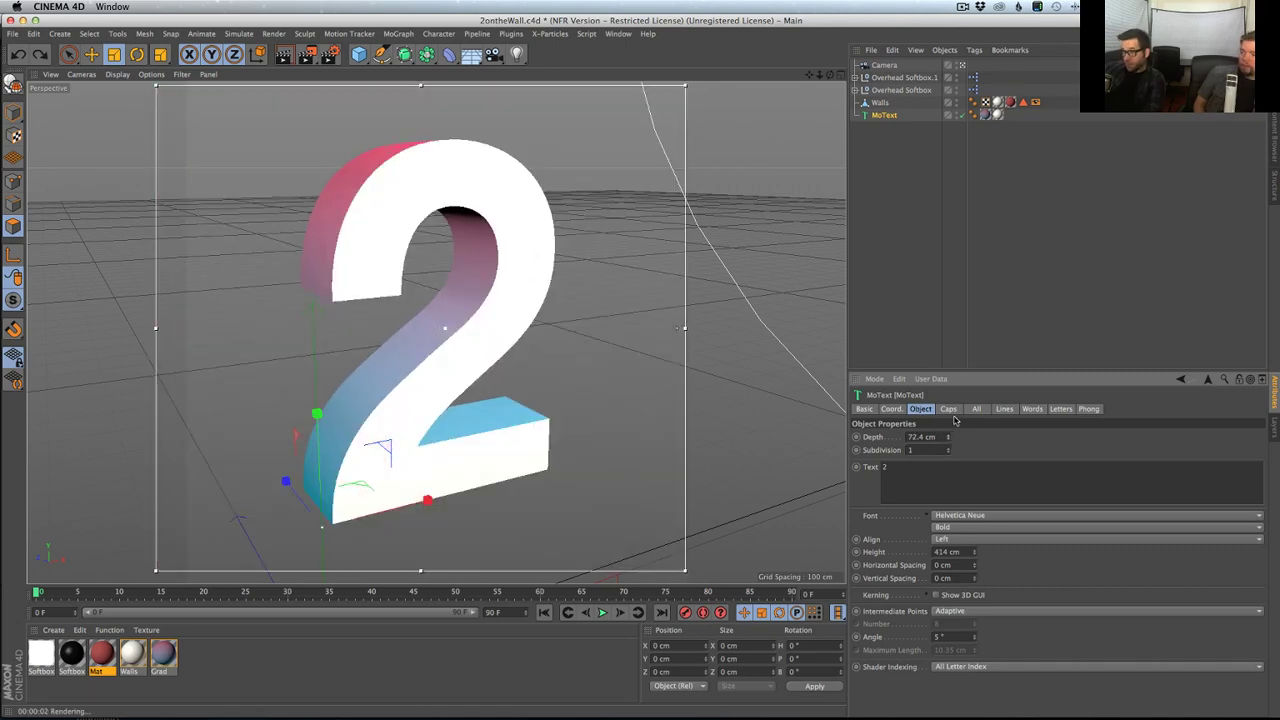
- Shift the 2 slightly forward out of the wall along its Z axis and reframe the camera a little closer
left_click(91, 54)
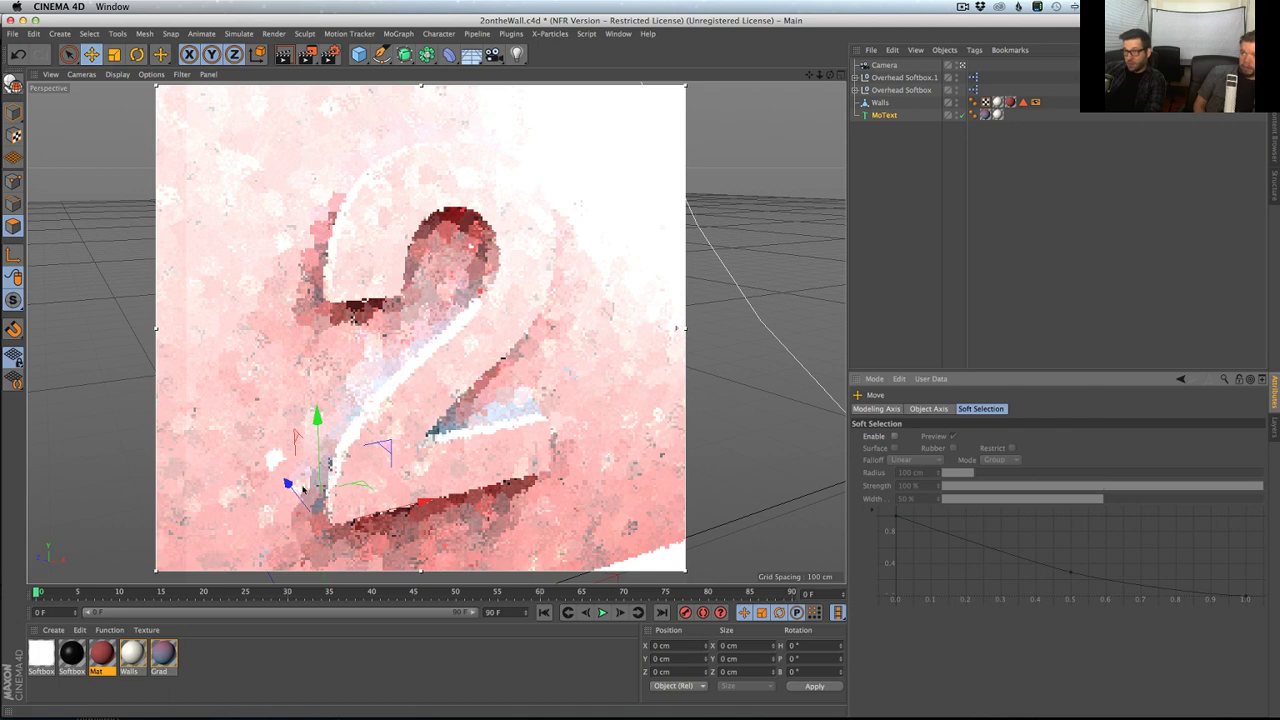
left_click_drag(289, 485, 302, 498)
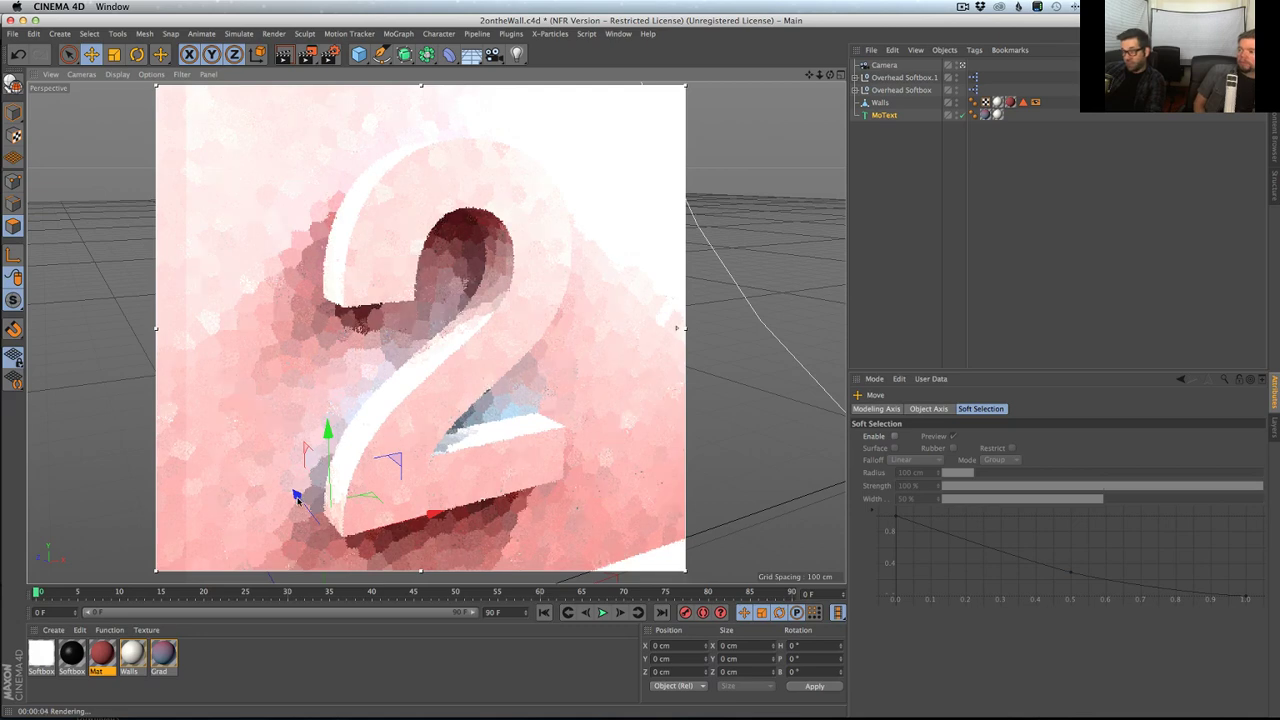
left_click_drag(297, 500, 301, 482)
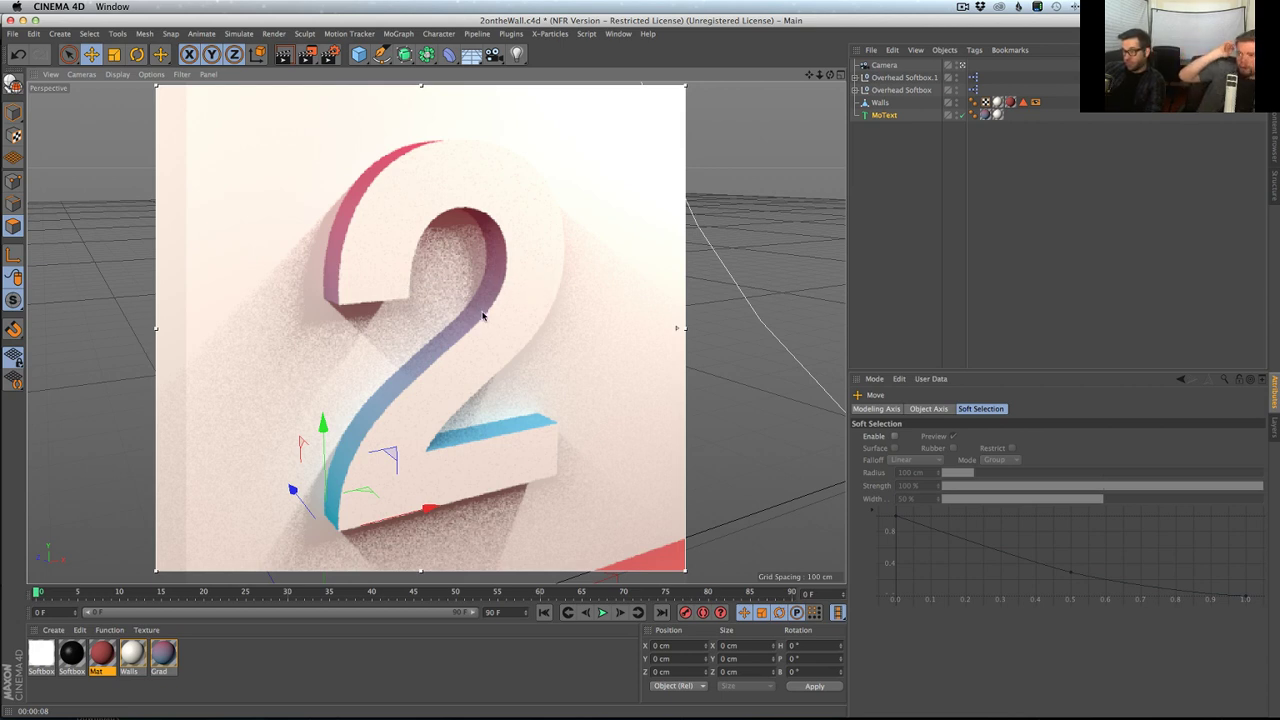
right_click_drag(483, 316, 483, 314, "alt")
mouse_move(483, 314)
left_mouse_down("alt")
mouse_move(470, 302)
mouse_move(478, 316)
left_mouse_up("alt")
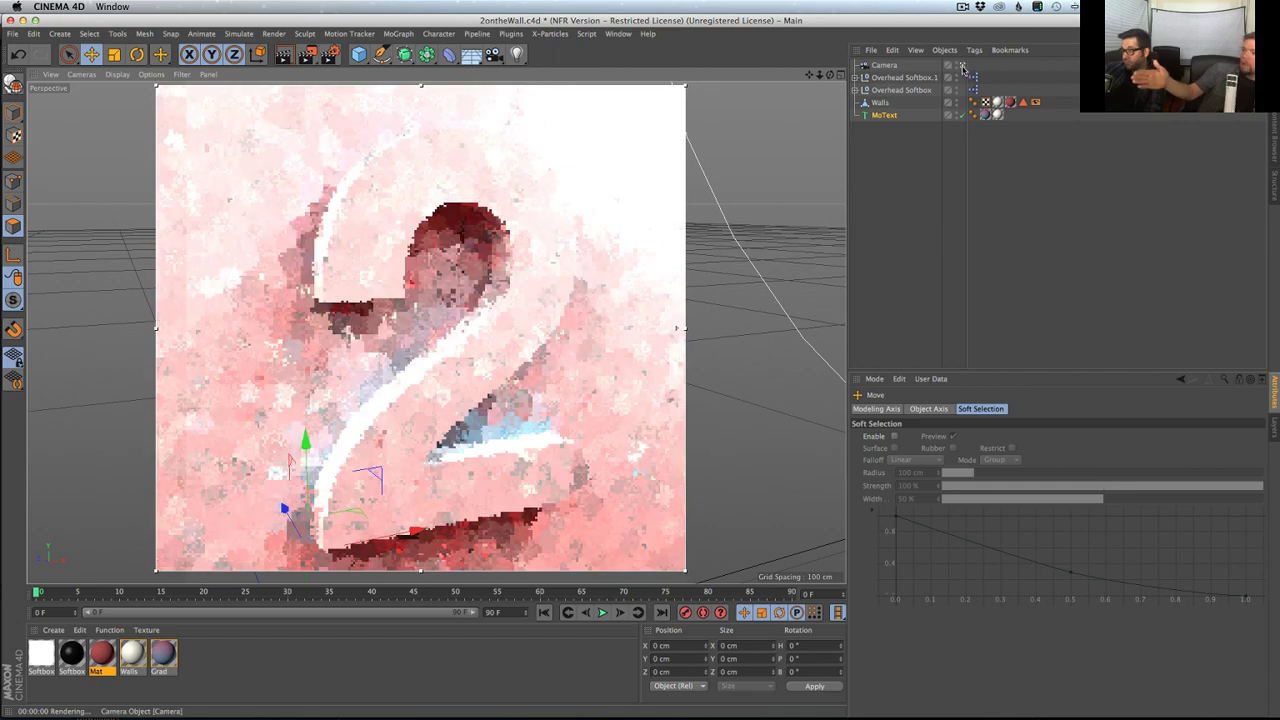
- Outside the camera view, shift both overhead softboxes slightly along the positive X axis, and return to the camera view
left_click(962, 66)
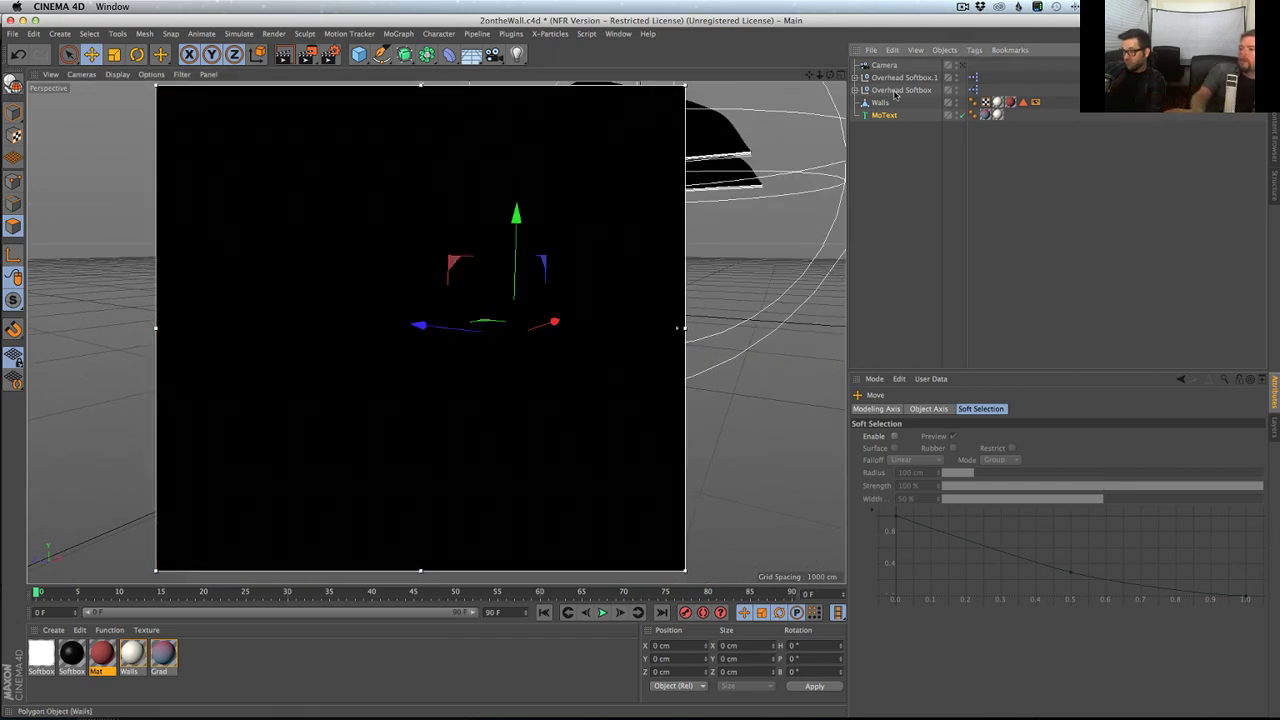
left_click(898, 81)
left_click(899, 90, "shift")
left_click_drag(600, 240, 503, 342, "alt")
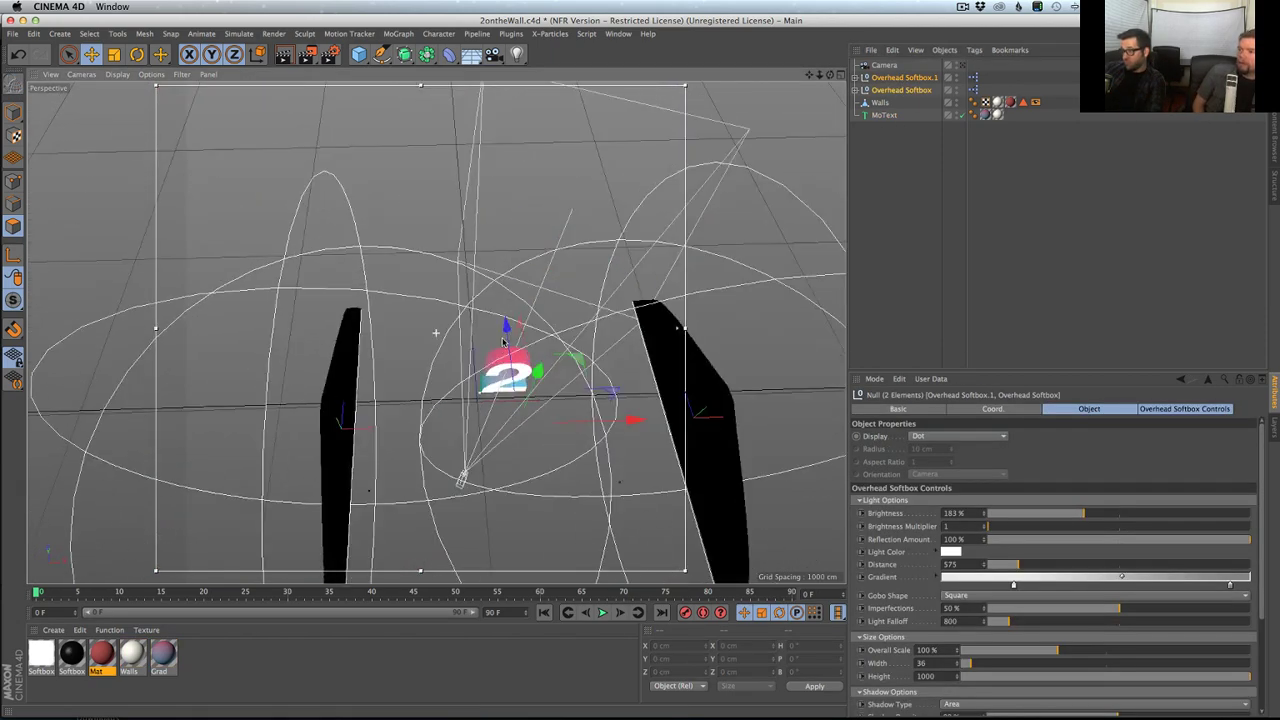
left_click_drag(606, 425, 636, 423)
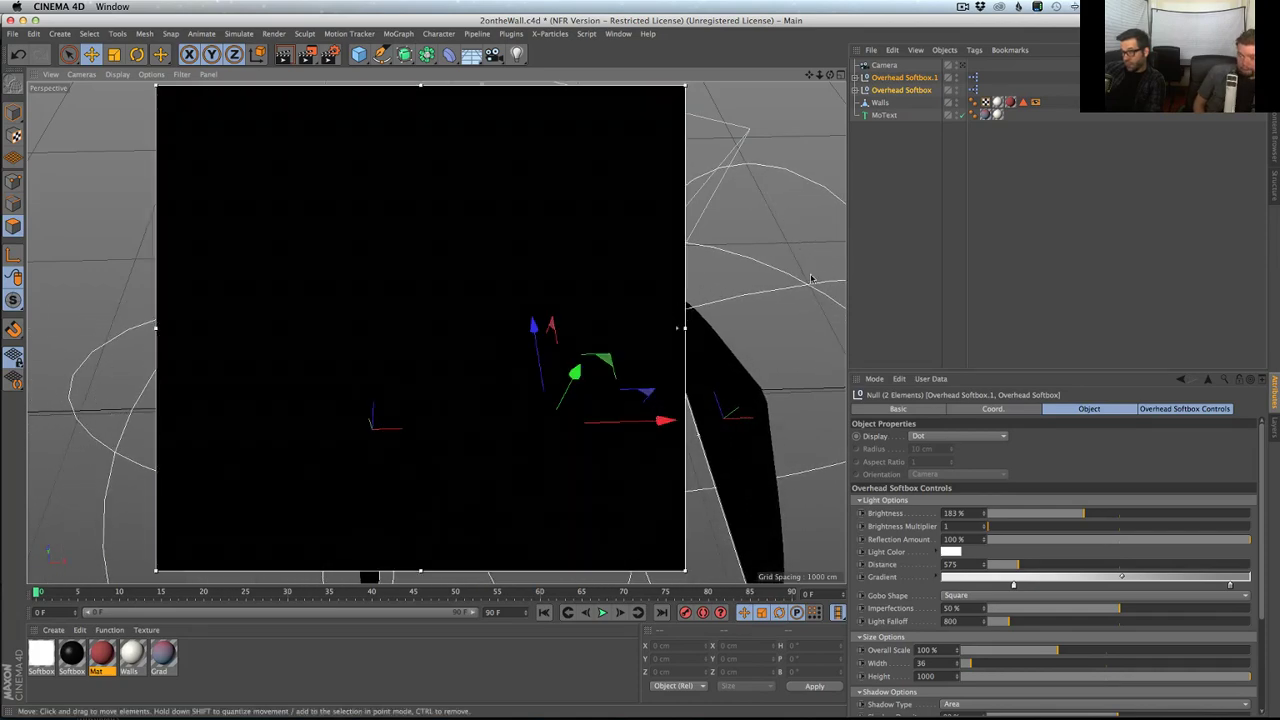
left_click(962, 66)
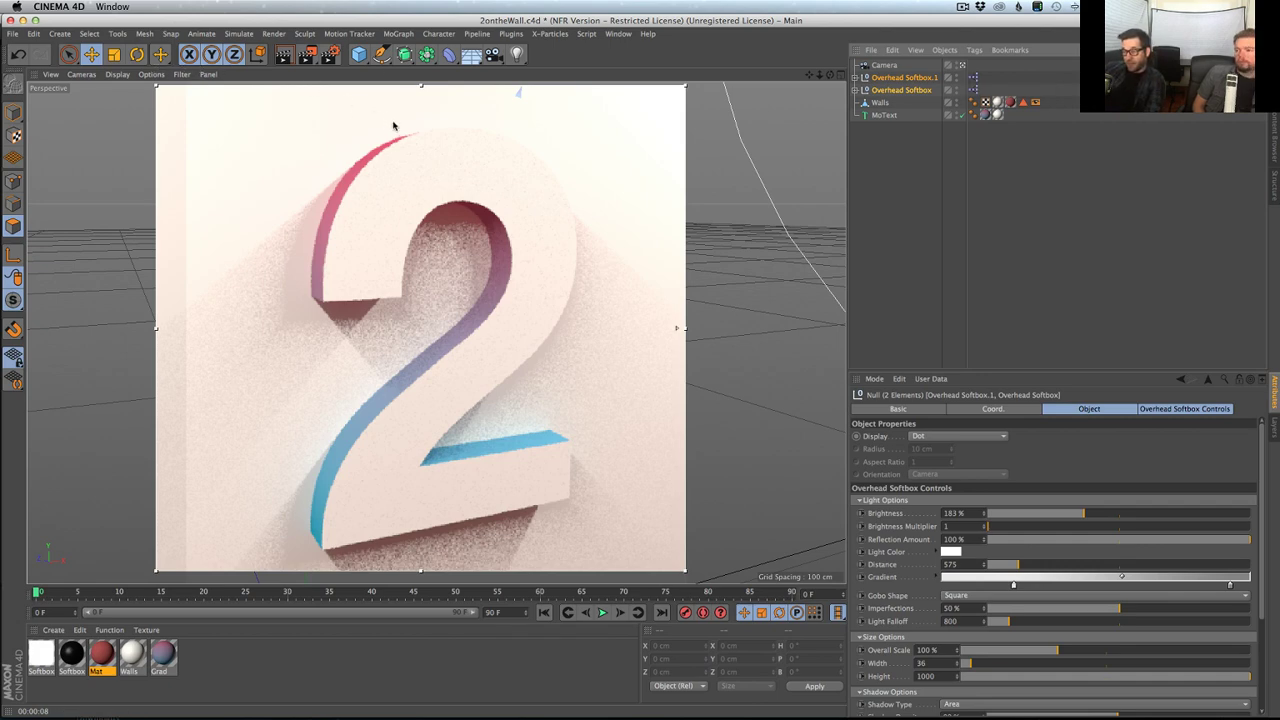
- Render the scene to the Picture Viewer, dock the Picture Viewer and Render Settings with the viewport, and review the finished render
key("shift+r")
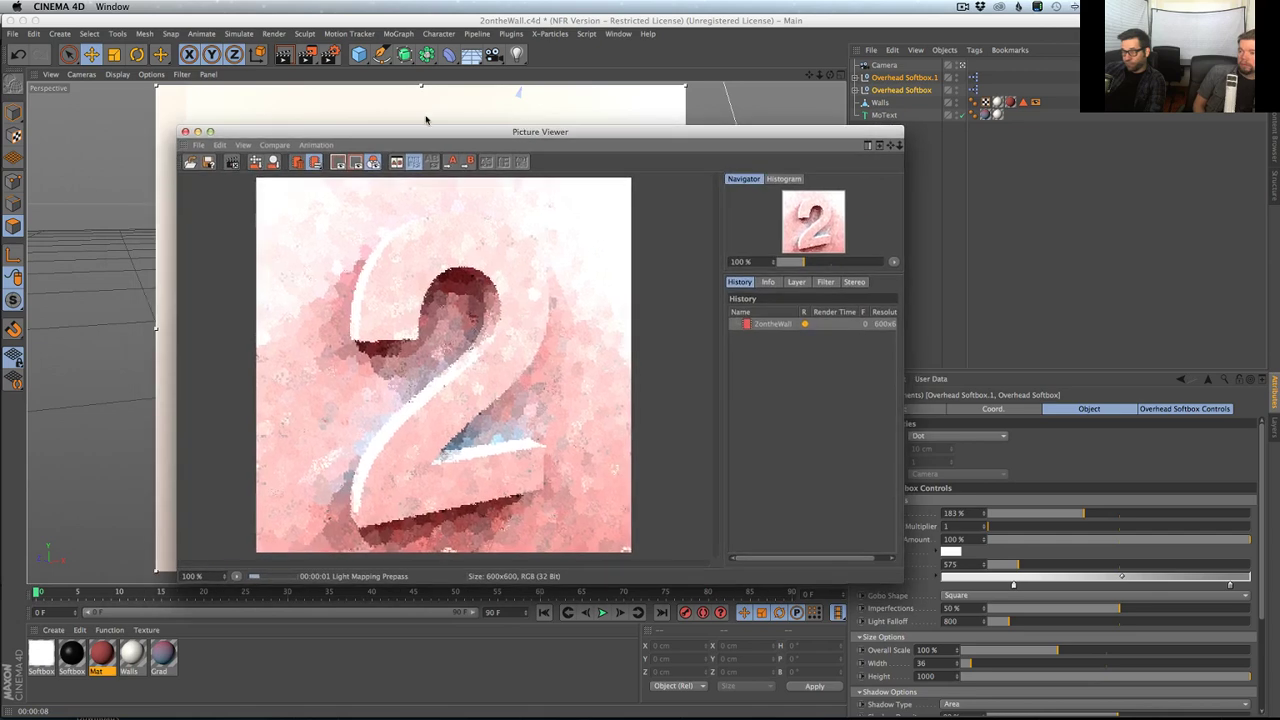
left_click_drag(186, 146, 78, 68)
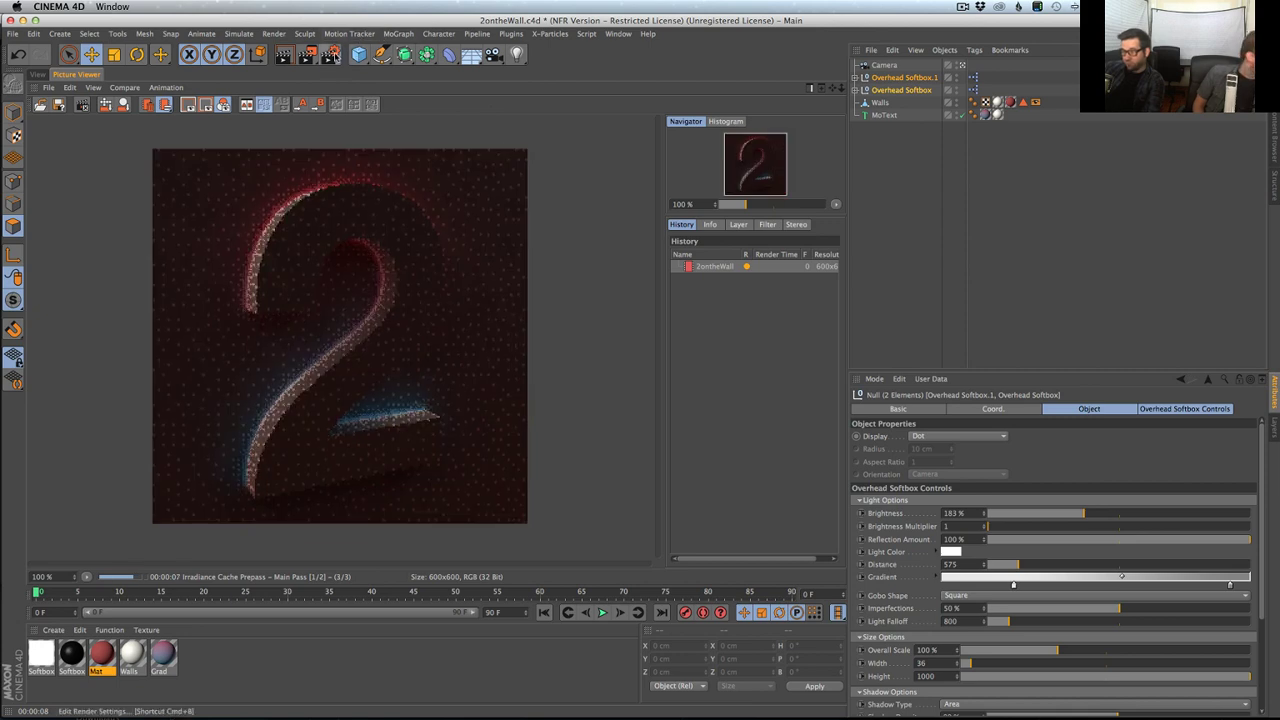
left_click(330, 54)
left_click_drag(357, 143, 72, 83)
left_click(38, 75)
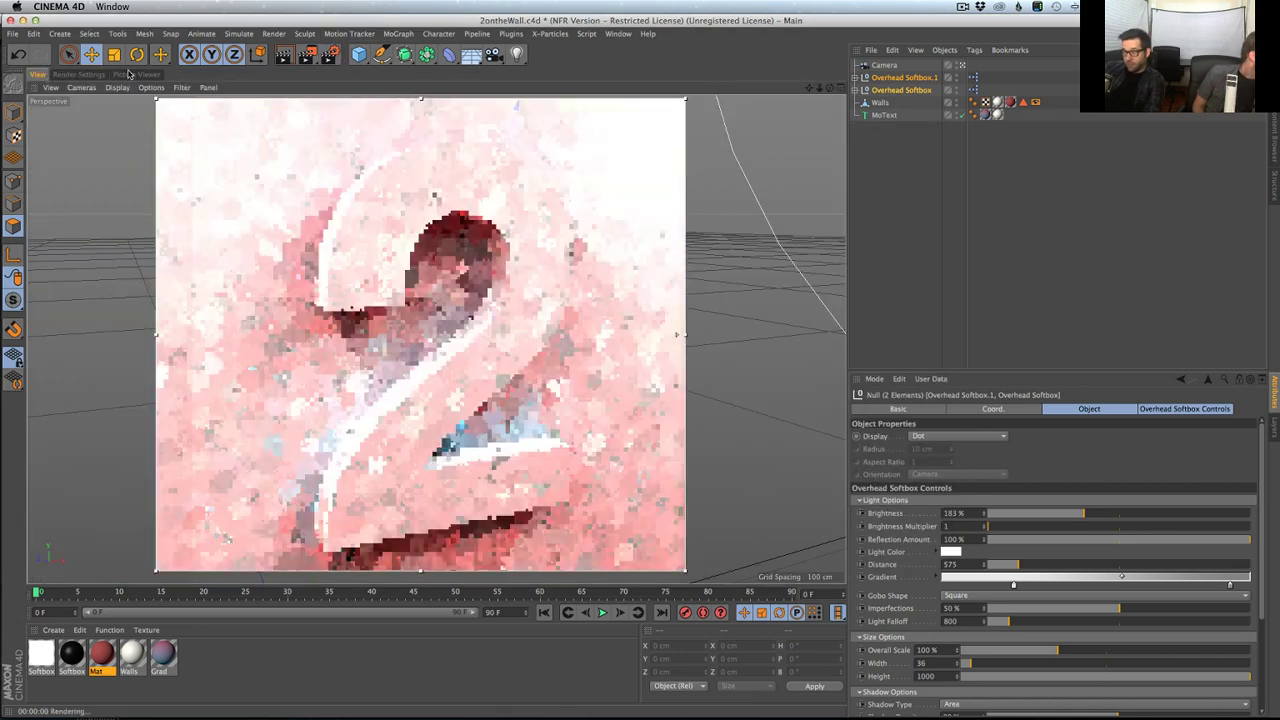
left_click(127, 75)
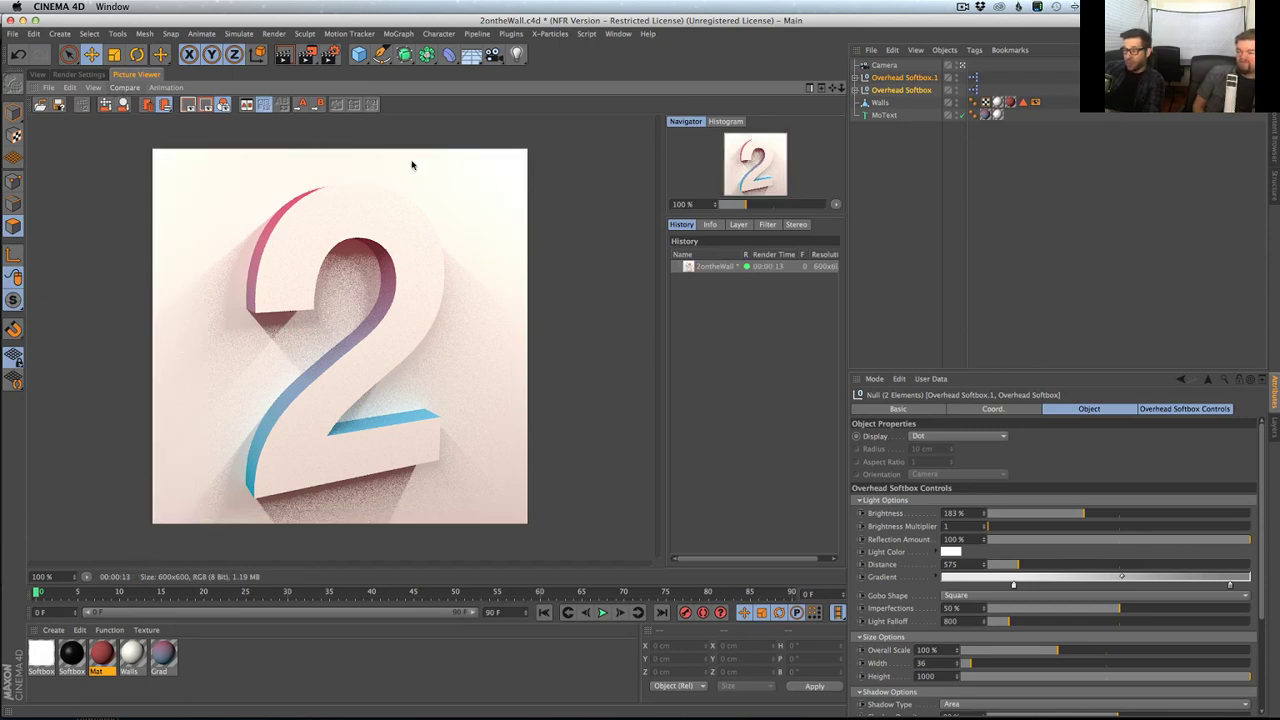
left_click(38, 75)
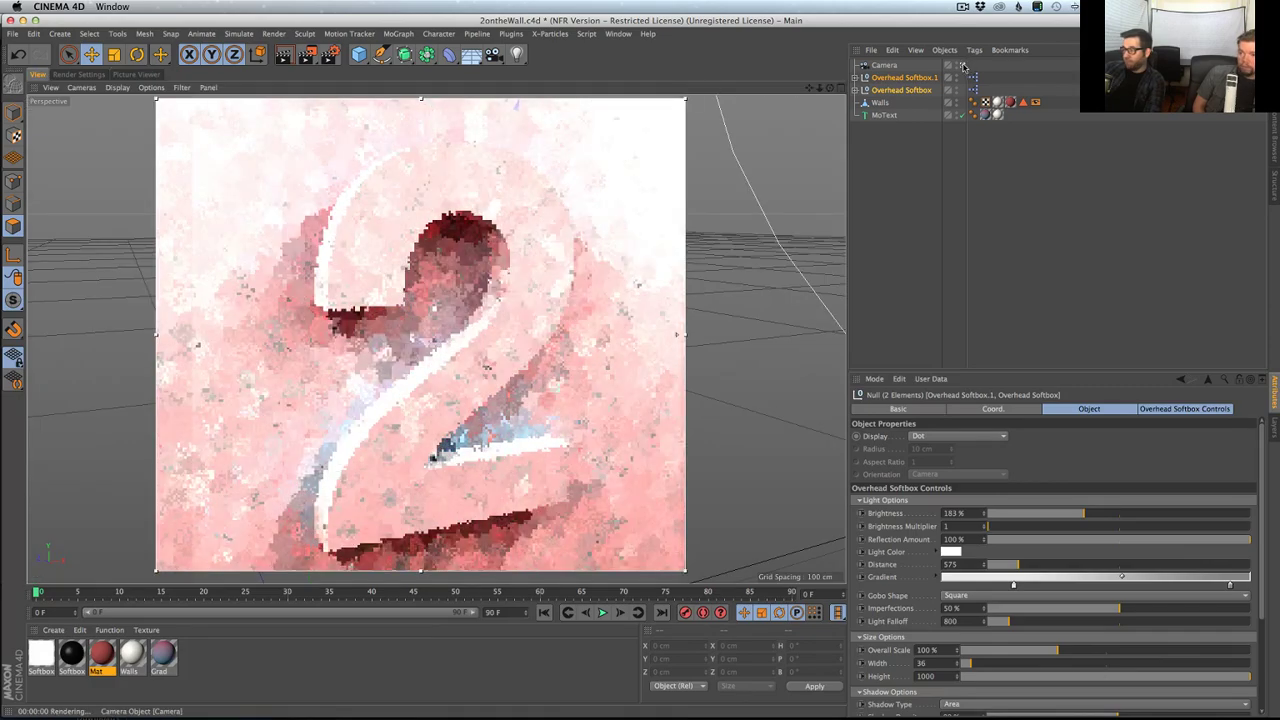
- Lower the brightness of Overhead Softbox.1 to 139 % and look through the camera again
left_click(963, 65)
left_click(906, 91)
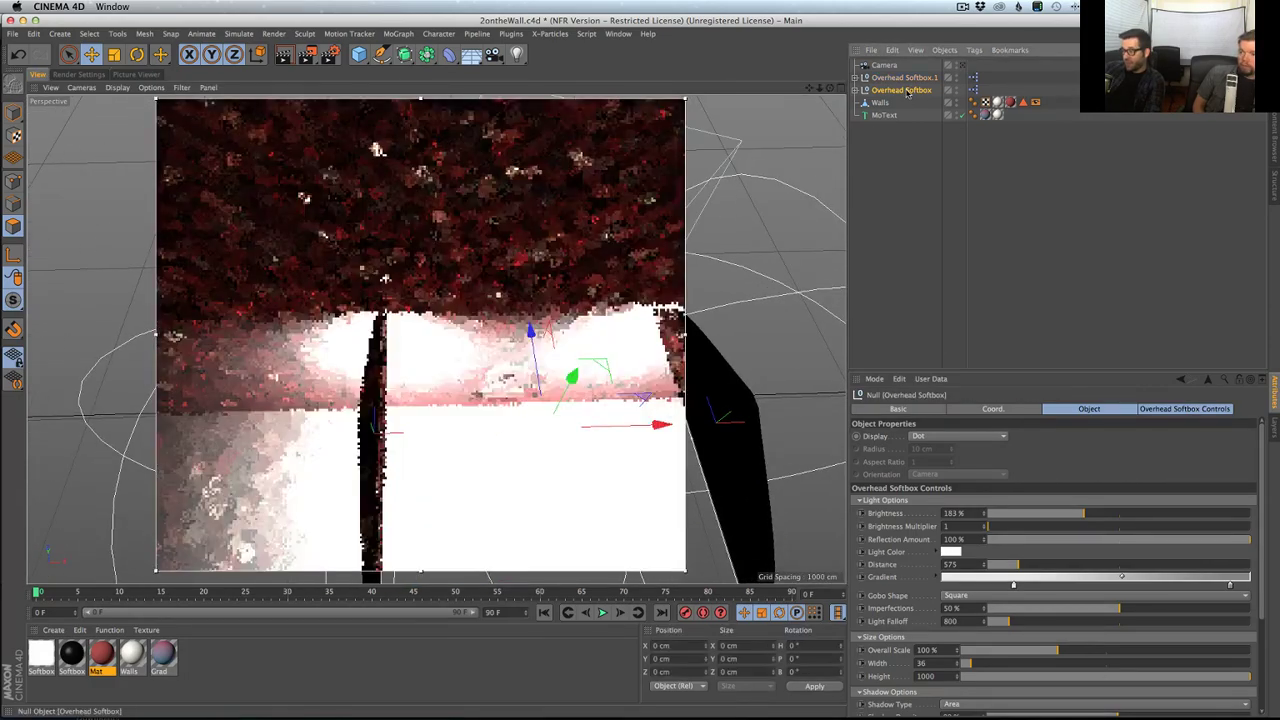
left_click(905, 78)
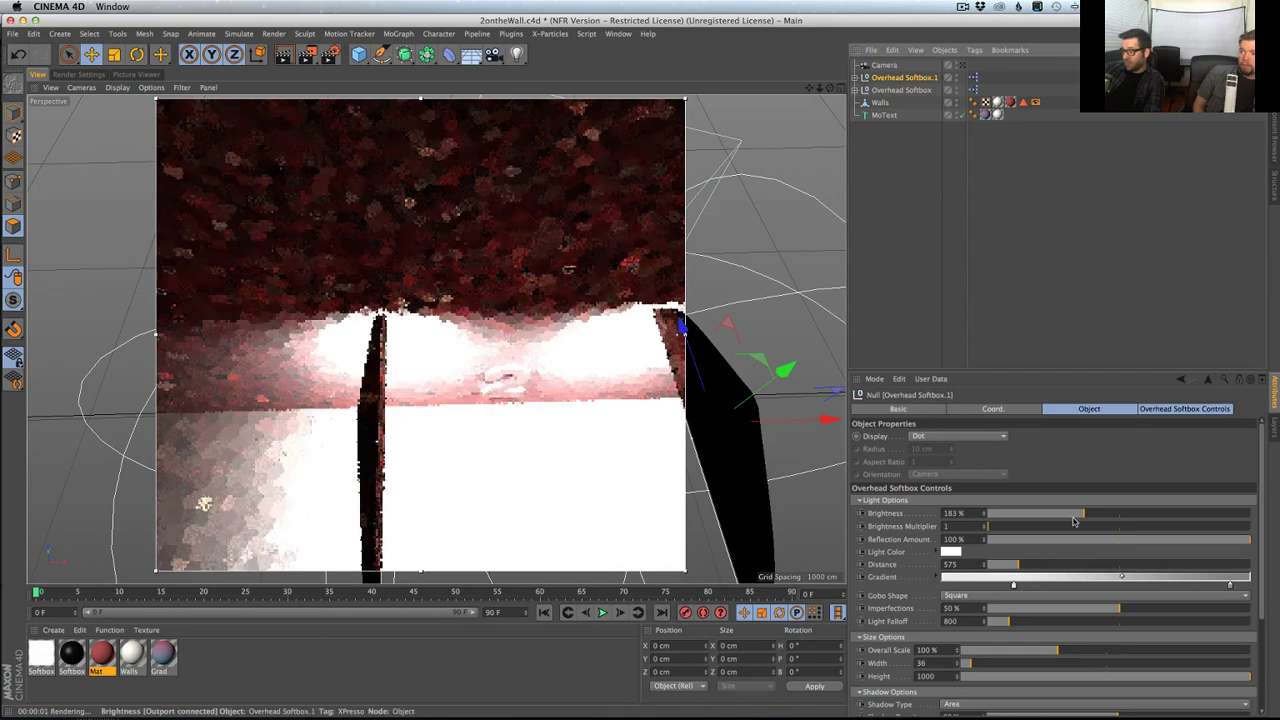
left_click_drag(1074, 521, 1060, 519)
left_click(962, 66)
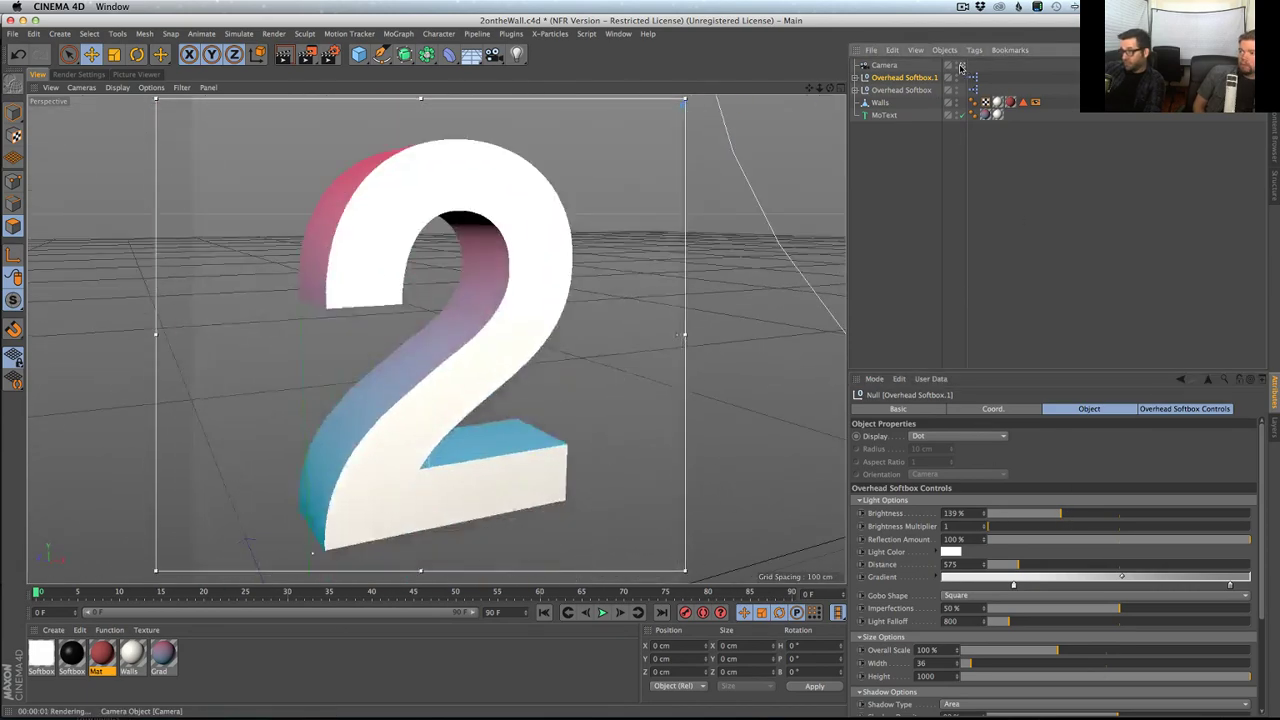
- Try rendering with the GI Low preset and compare the partial image with the previous render in the history
left_click(100, 75)
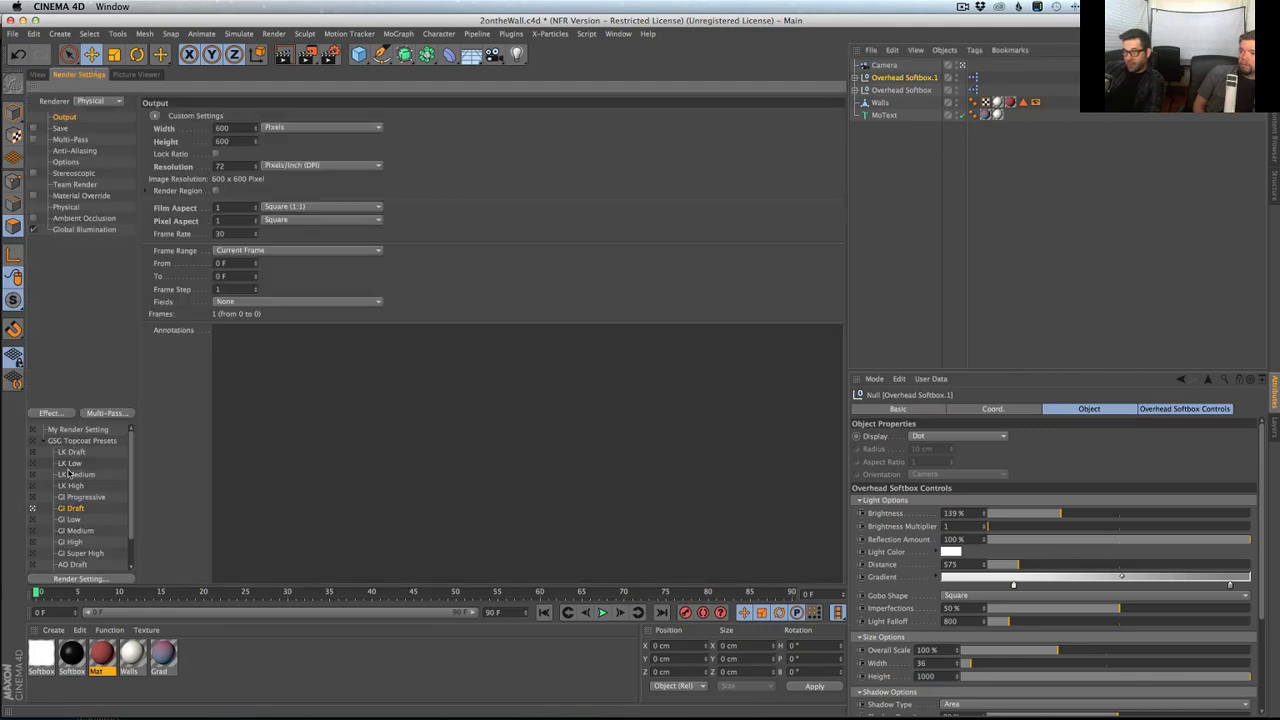
key("shift+r")
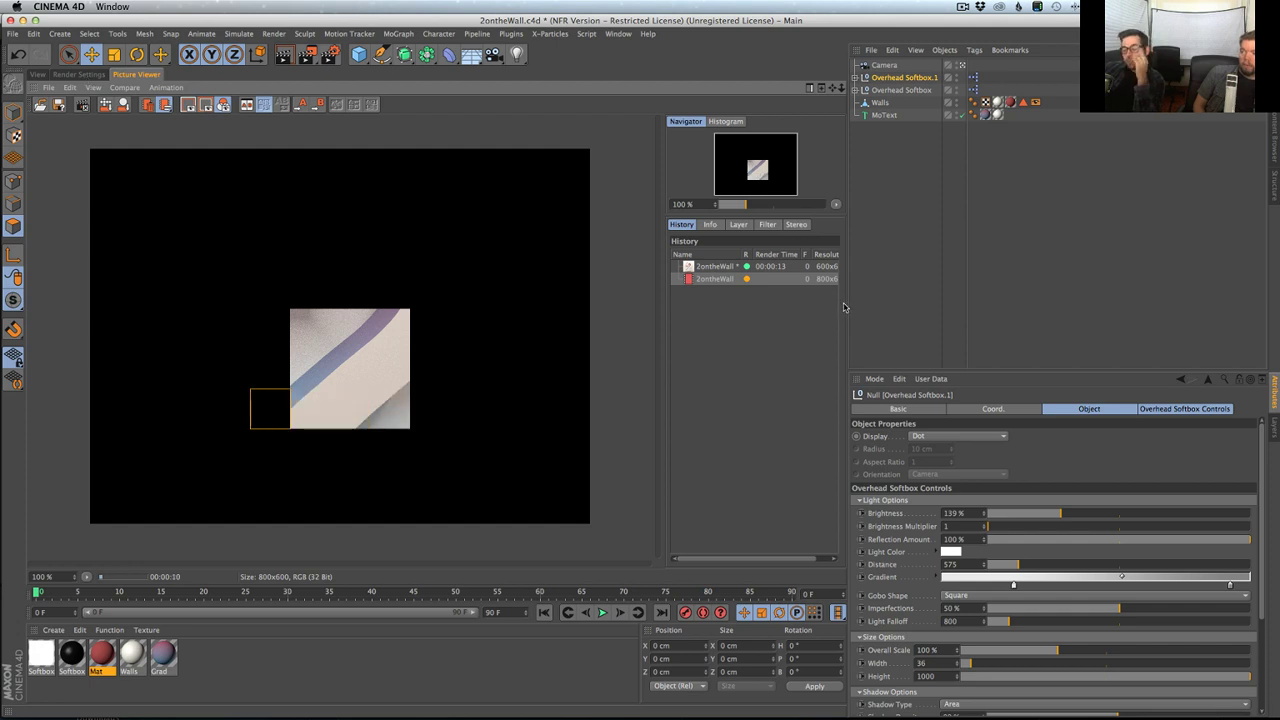
left_click(714, 266)
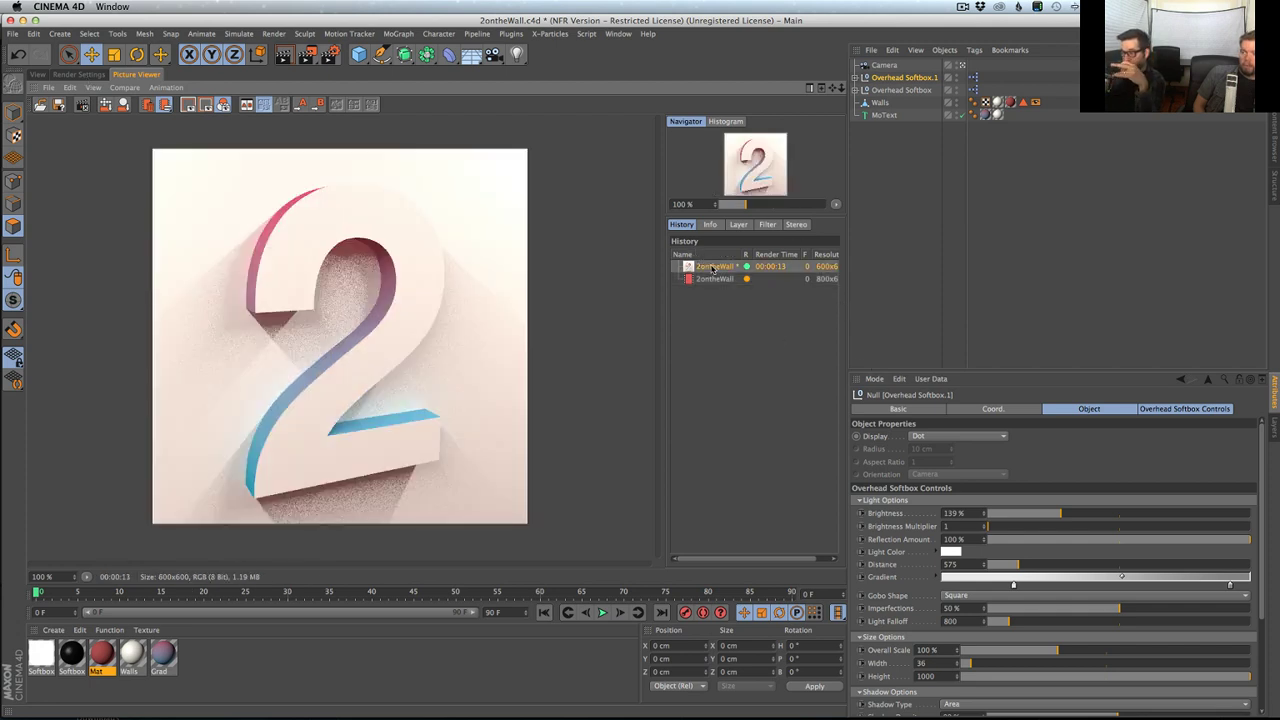
left_click(718, 278)
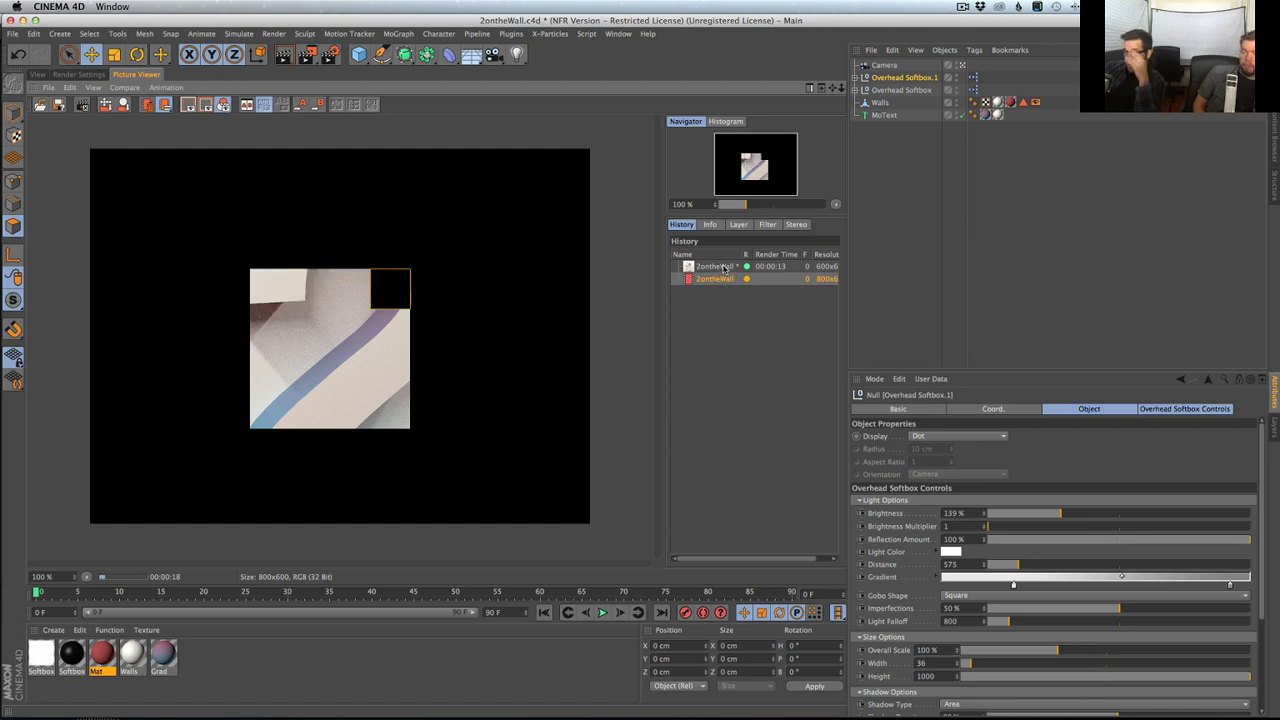
left_click(724, 267)
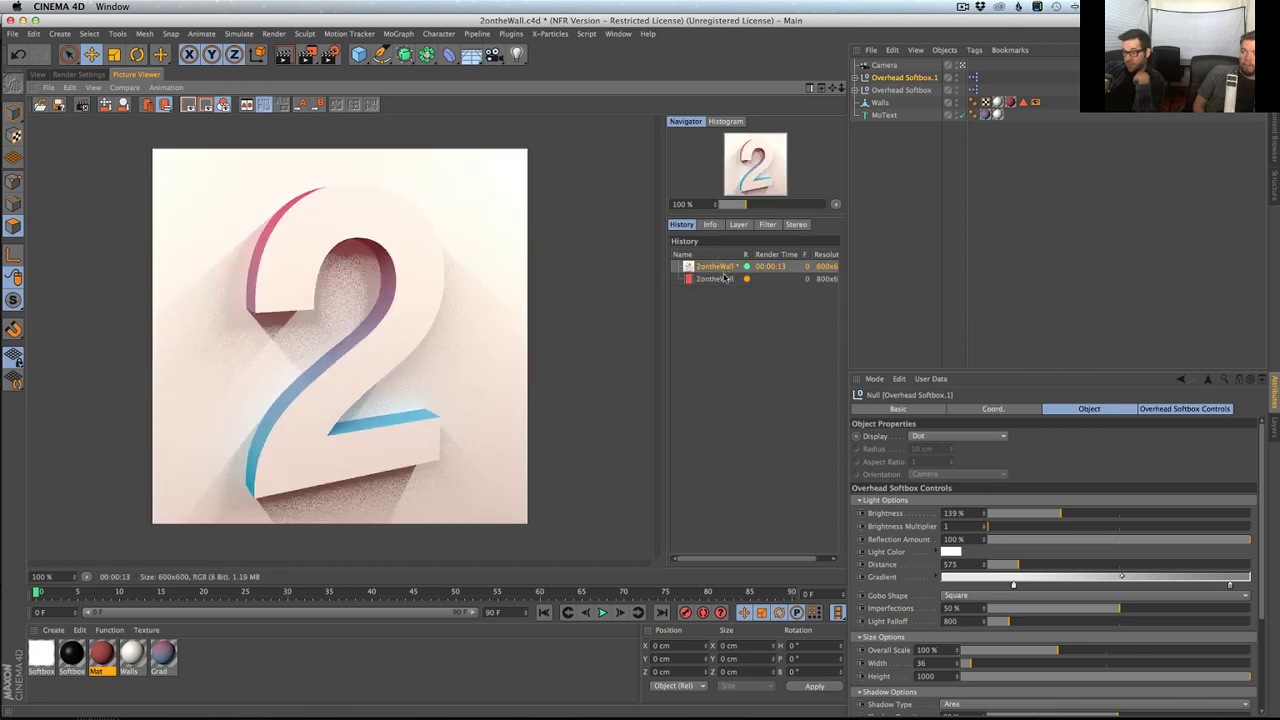
left_click(724, 278)
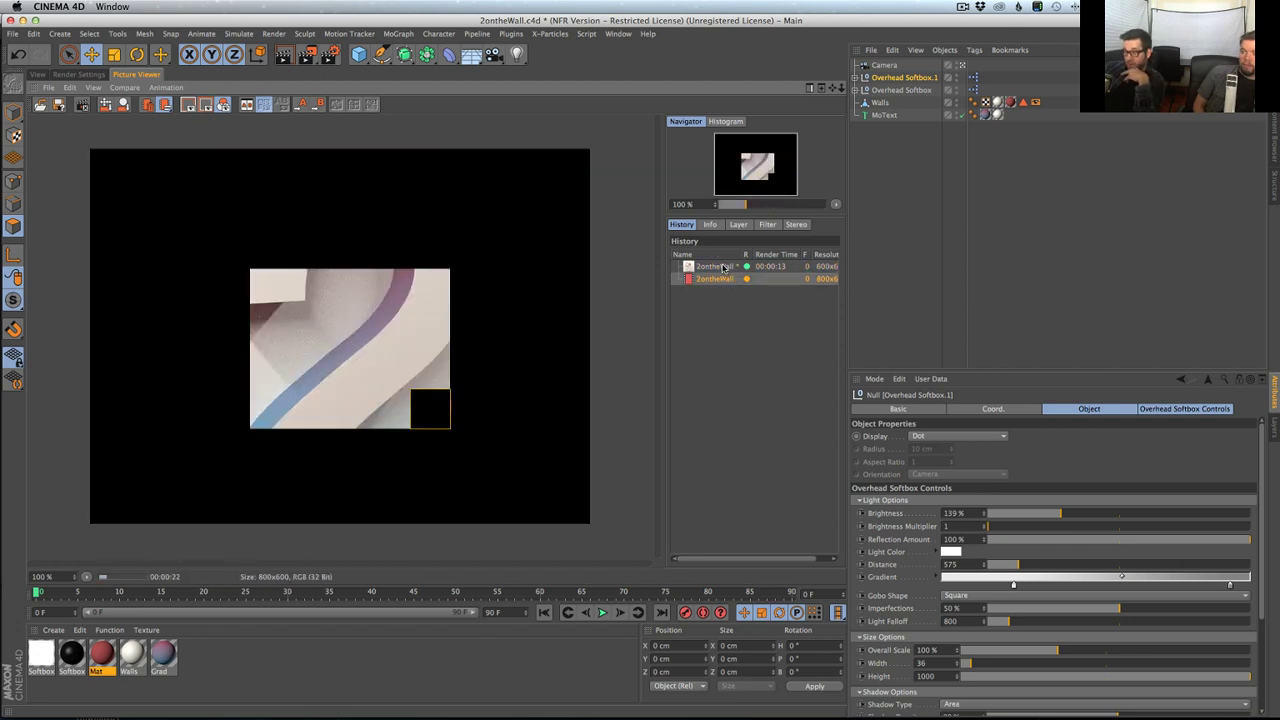
left_click(724, 267)
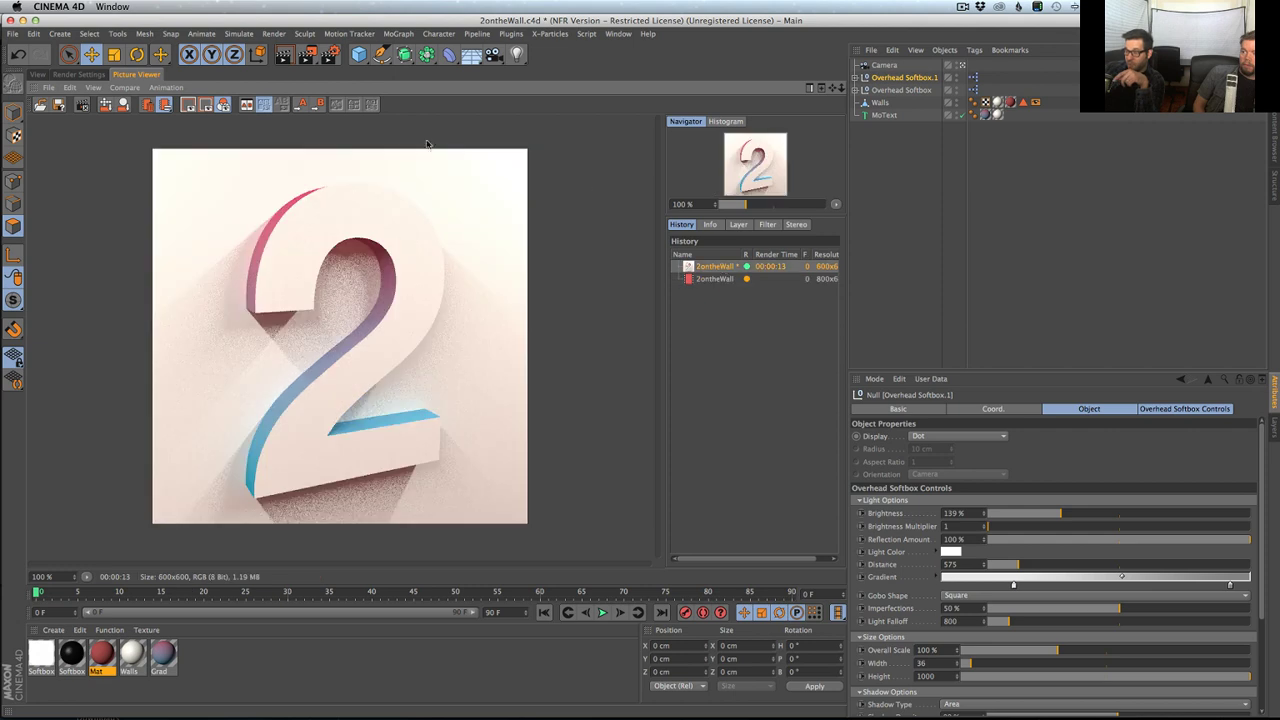
- Reactivate the GI Draft preset with Physical sampling subdivisions at 2, and rerender in place of the running render
left_click(79, 74)
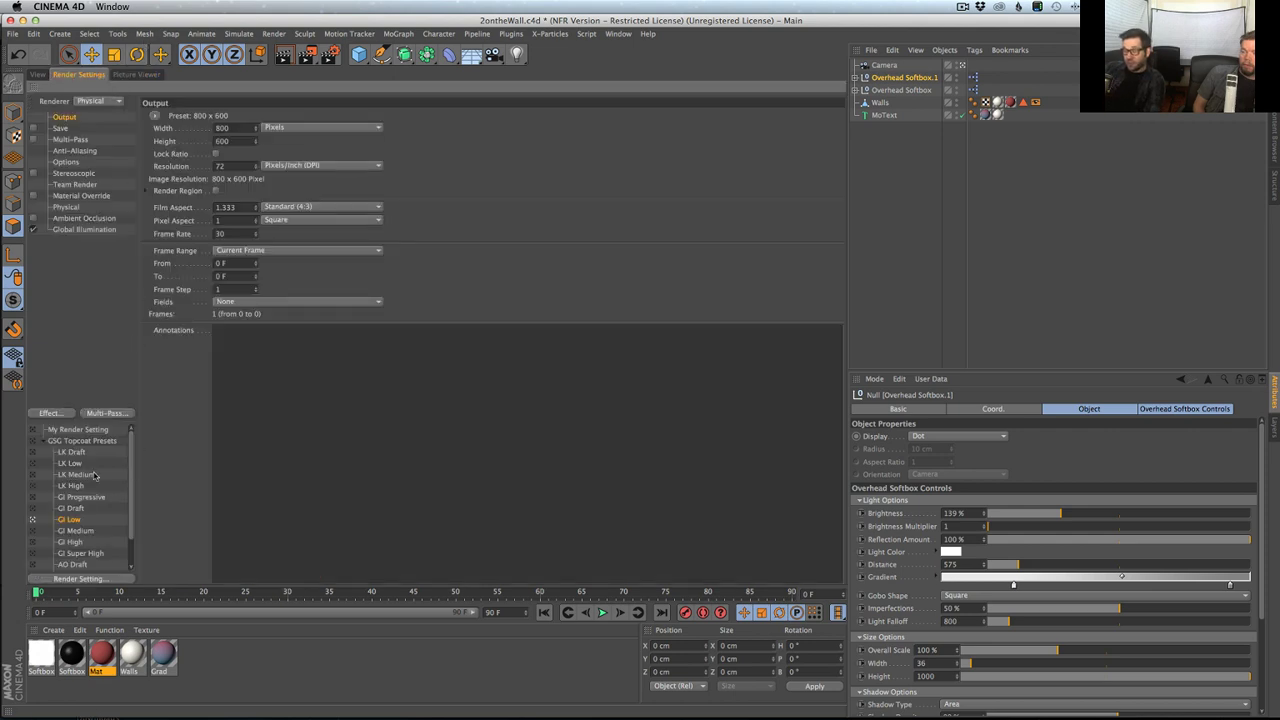
left_click(66, 509)
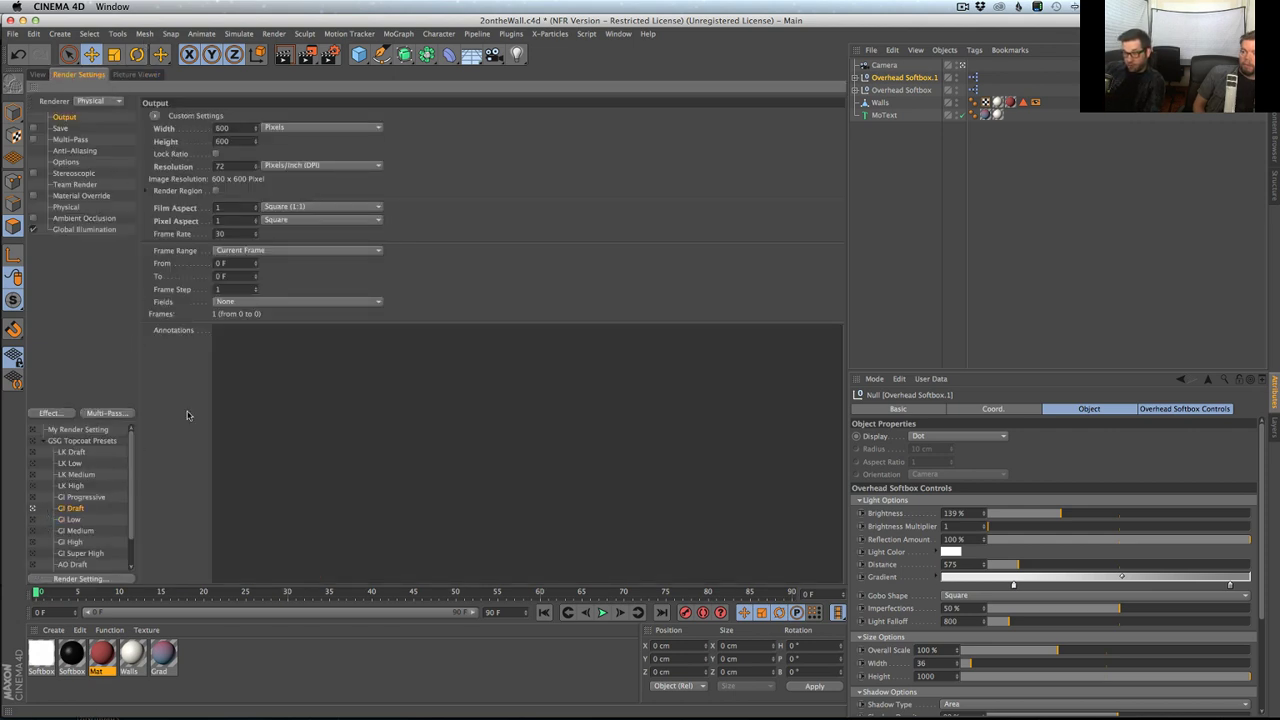
left_click(66, 207)
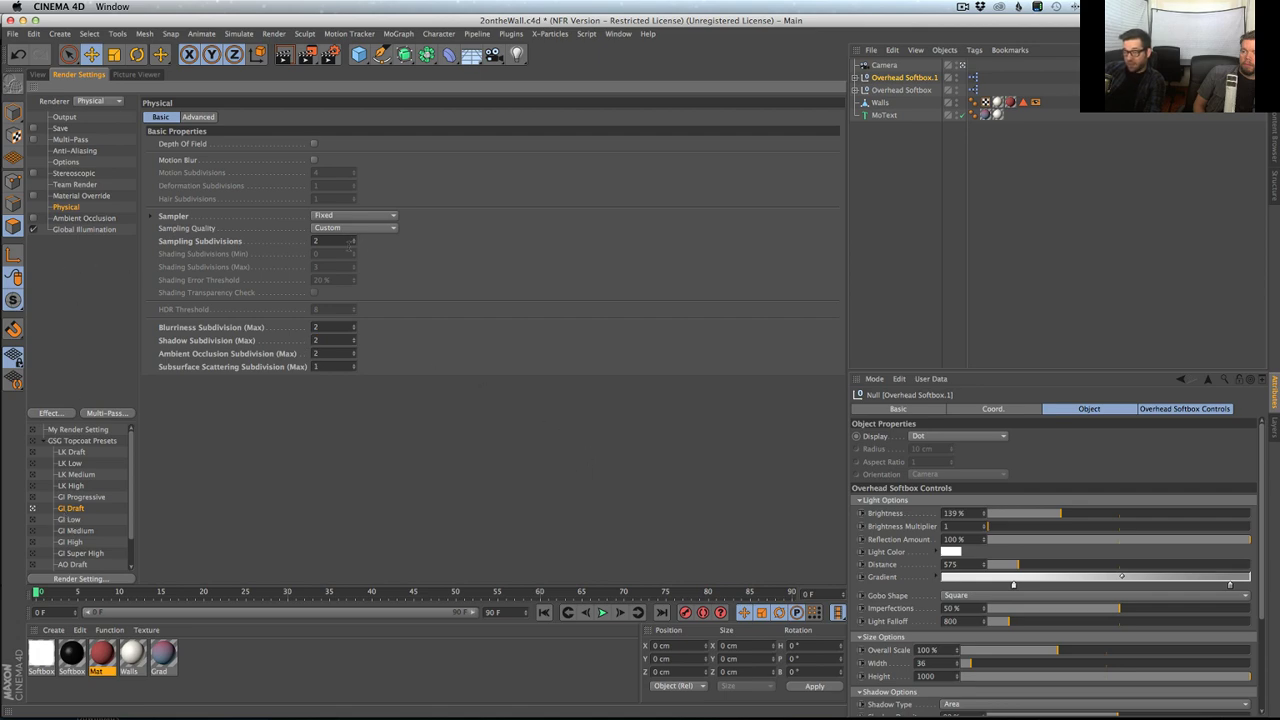
key("shift+r")
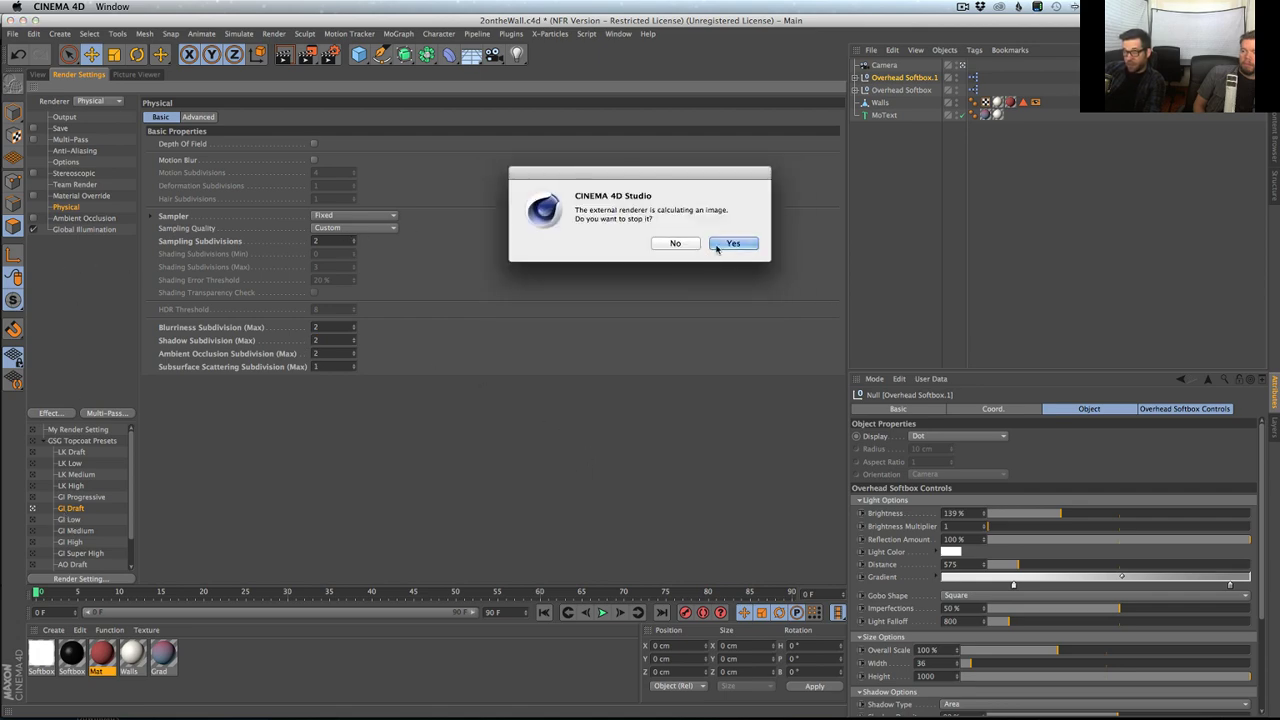
left_click(733, 246)
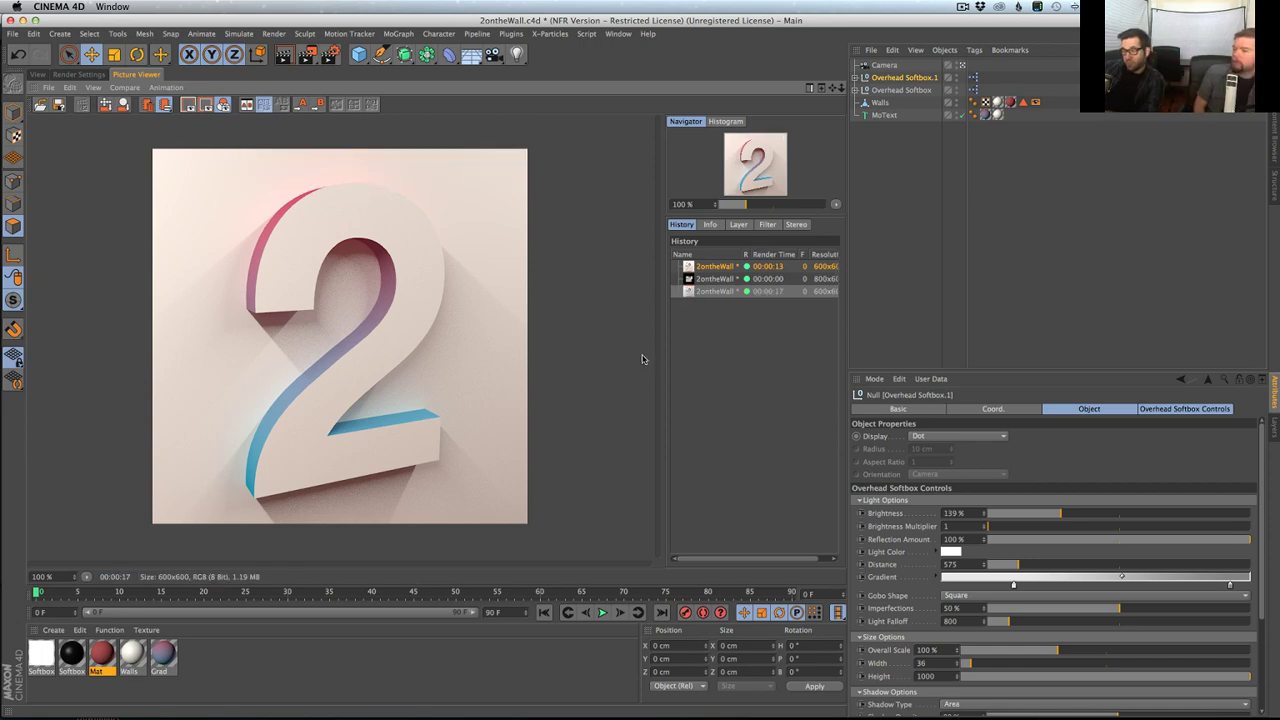
- Switch to Chrome to check the Medibank reference photo of the 2, and return to the Cinema 4D render
key("super+Tab")
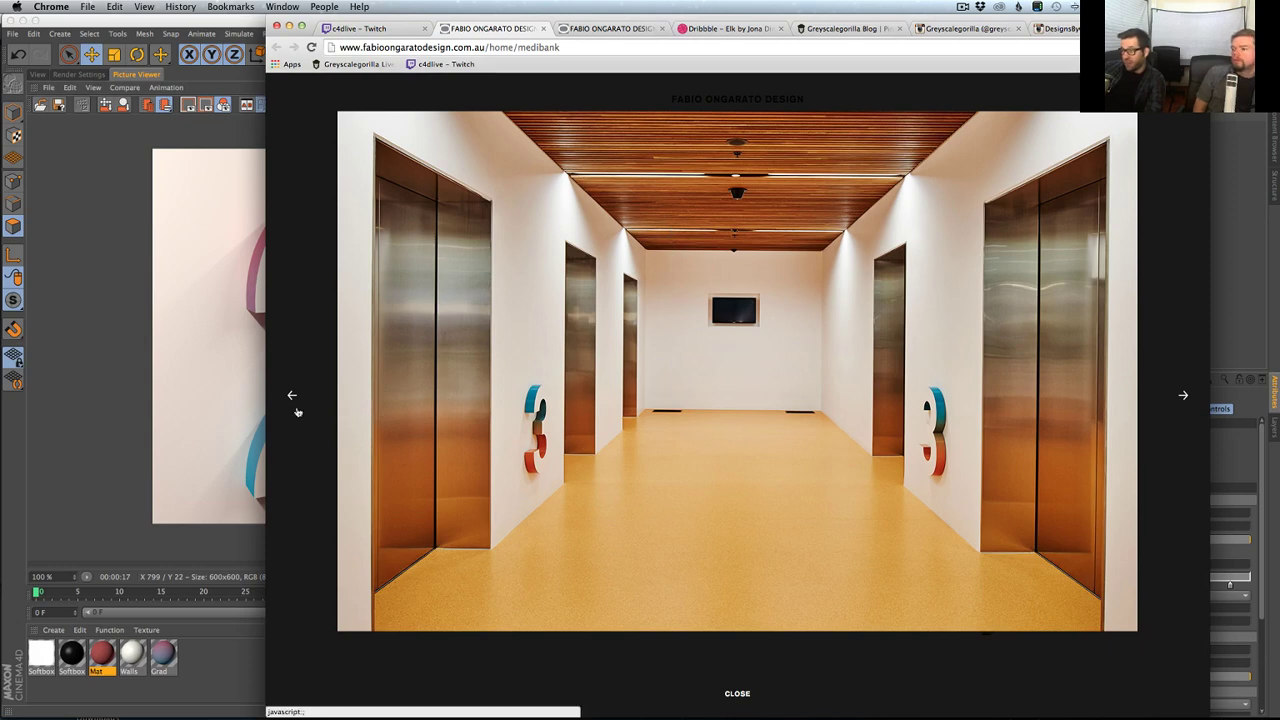
left_click(295, 402)
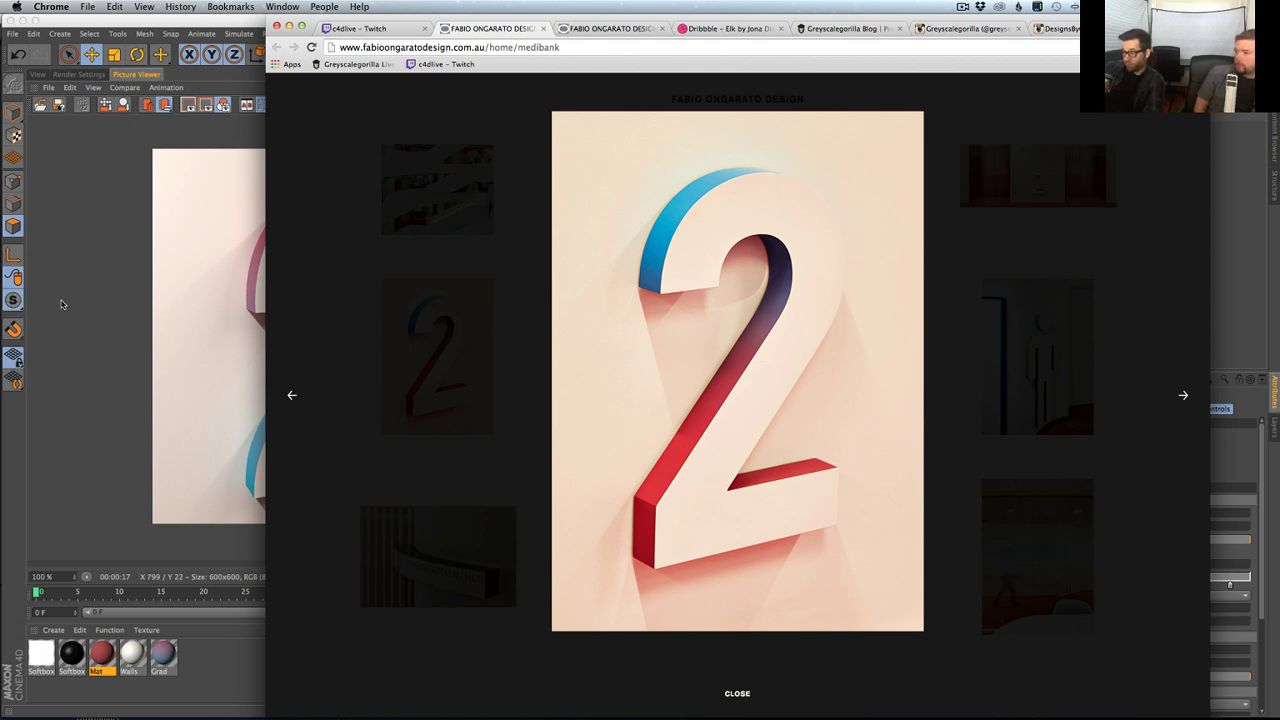
left_click(101, 319)
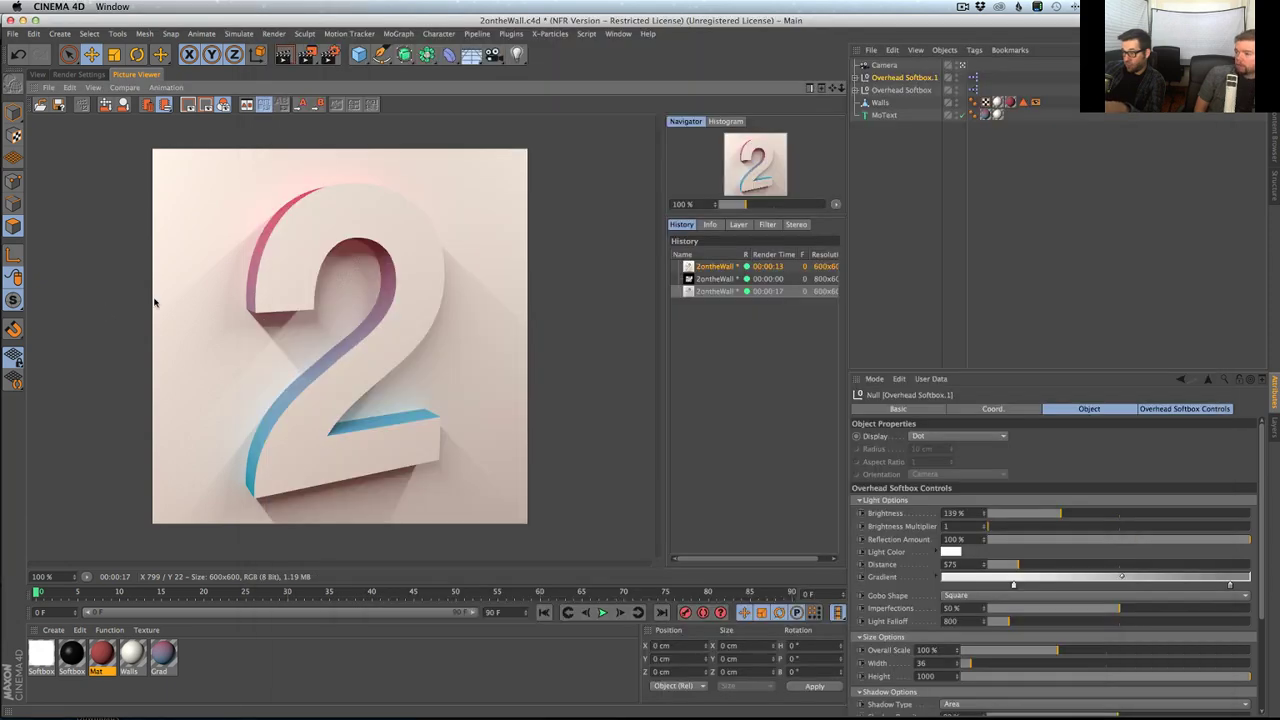
- Recolour the pink knot of the Grad material's colour gradient to crimson with H 347°, S 94 % and V 84 %
double_click(163, 654)
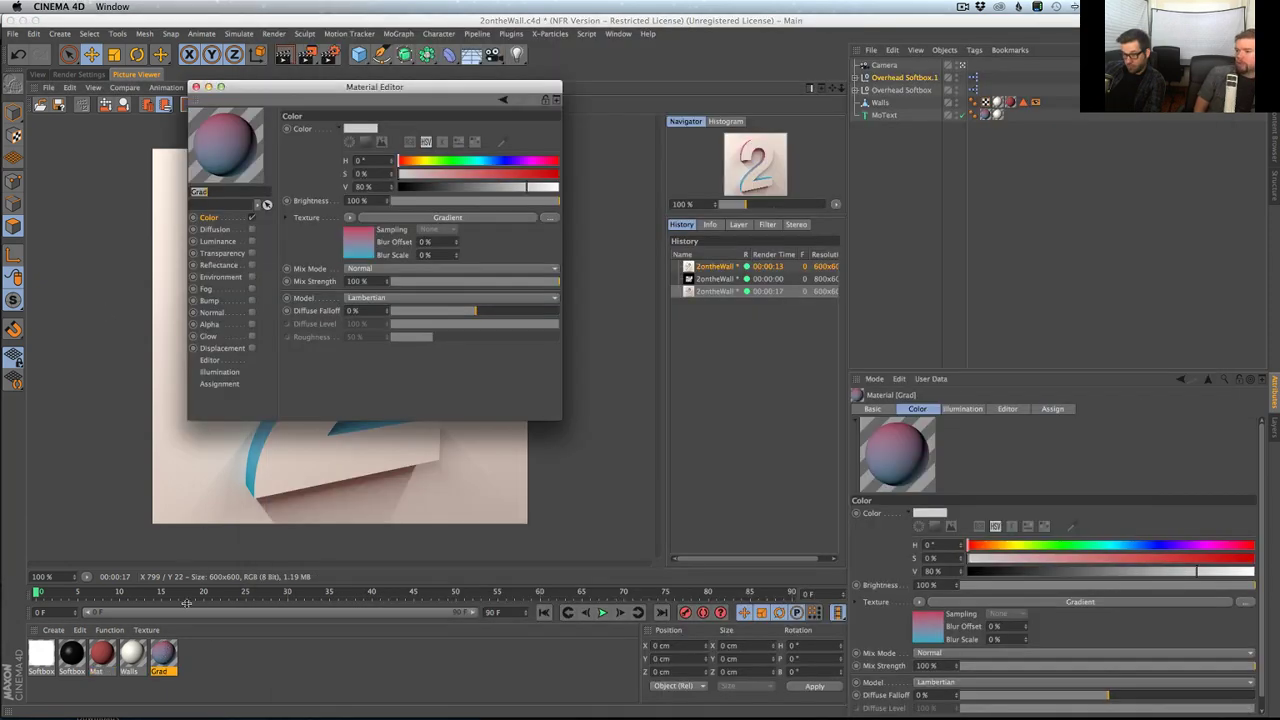
double_click(559, 226)
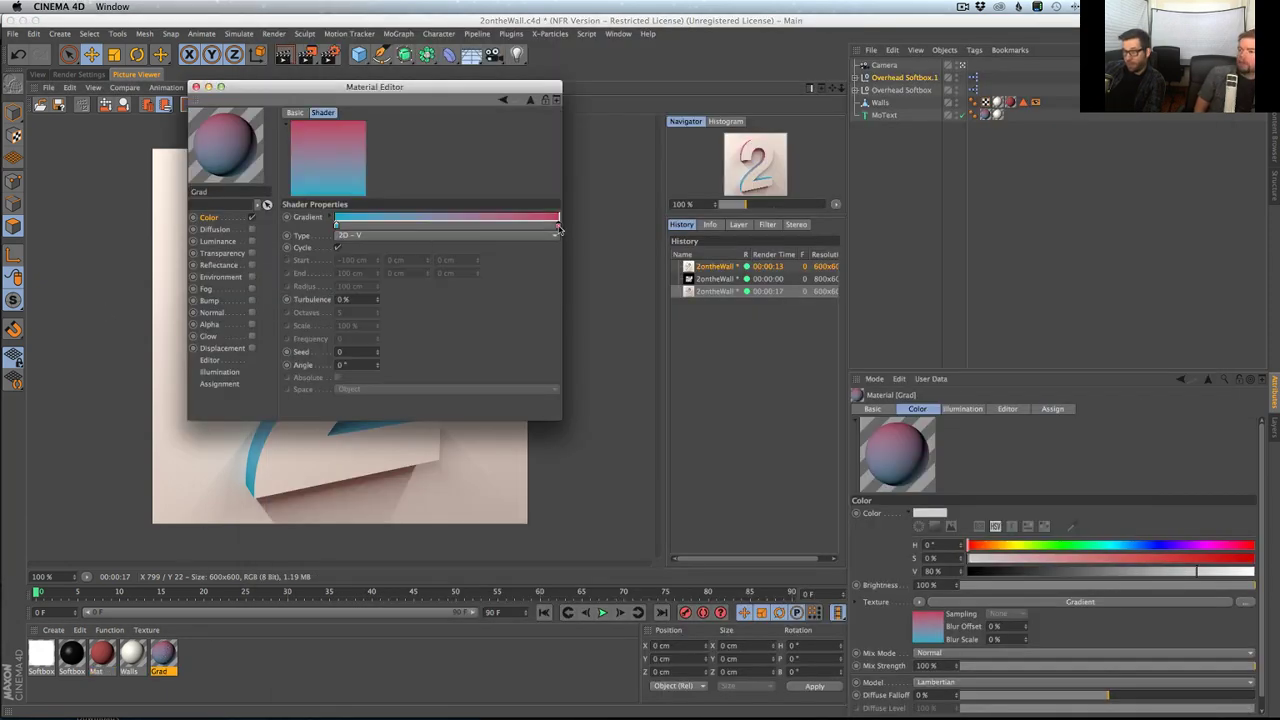
left_click(636, 242)
left_click(625, 252)
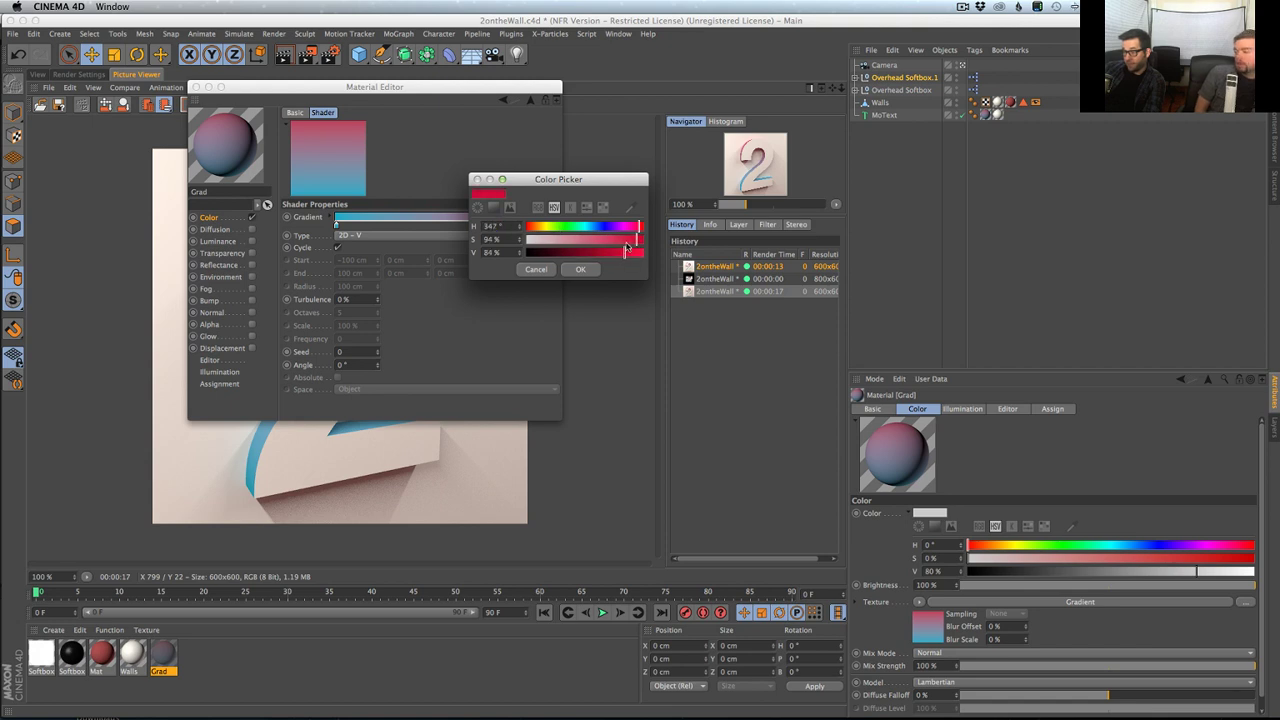
left_click(580, 269)
- Recolour the cyan knot of the Grad gradient to a brighter, deeper blue with a hue of about 203°
double_click(336, 226)
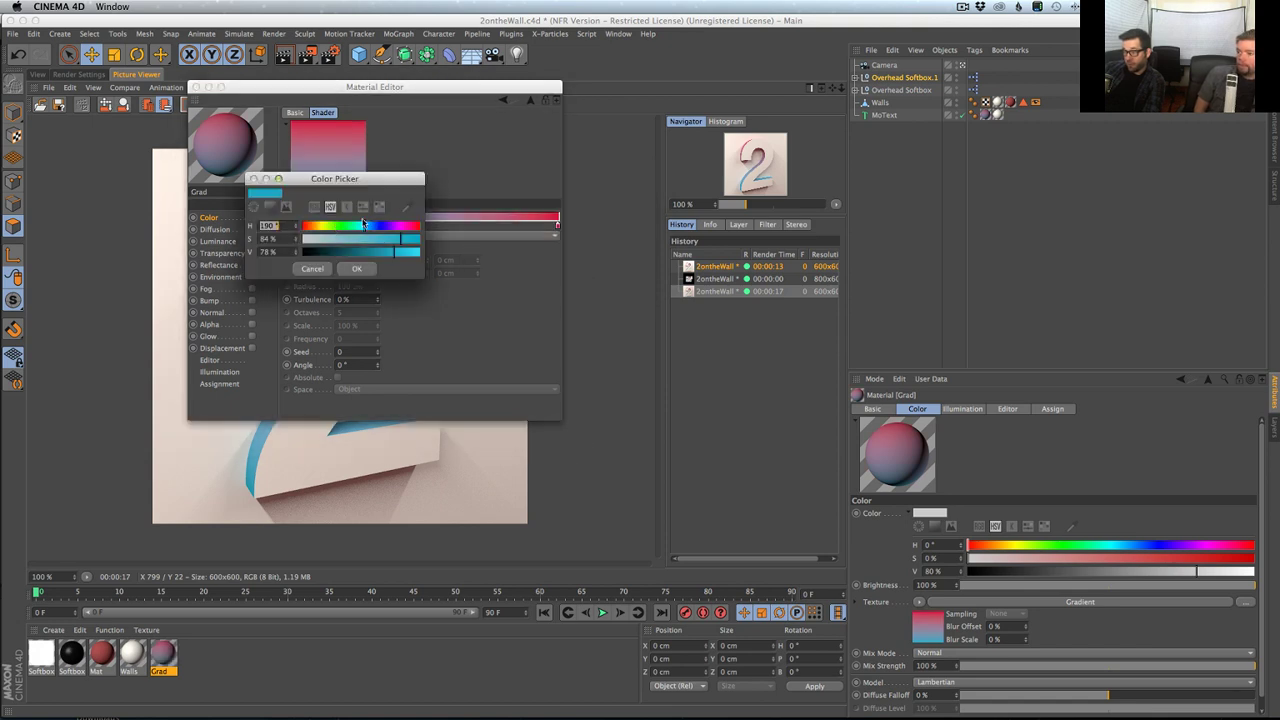
left_click(415, 239)
left_click(370, 226)
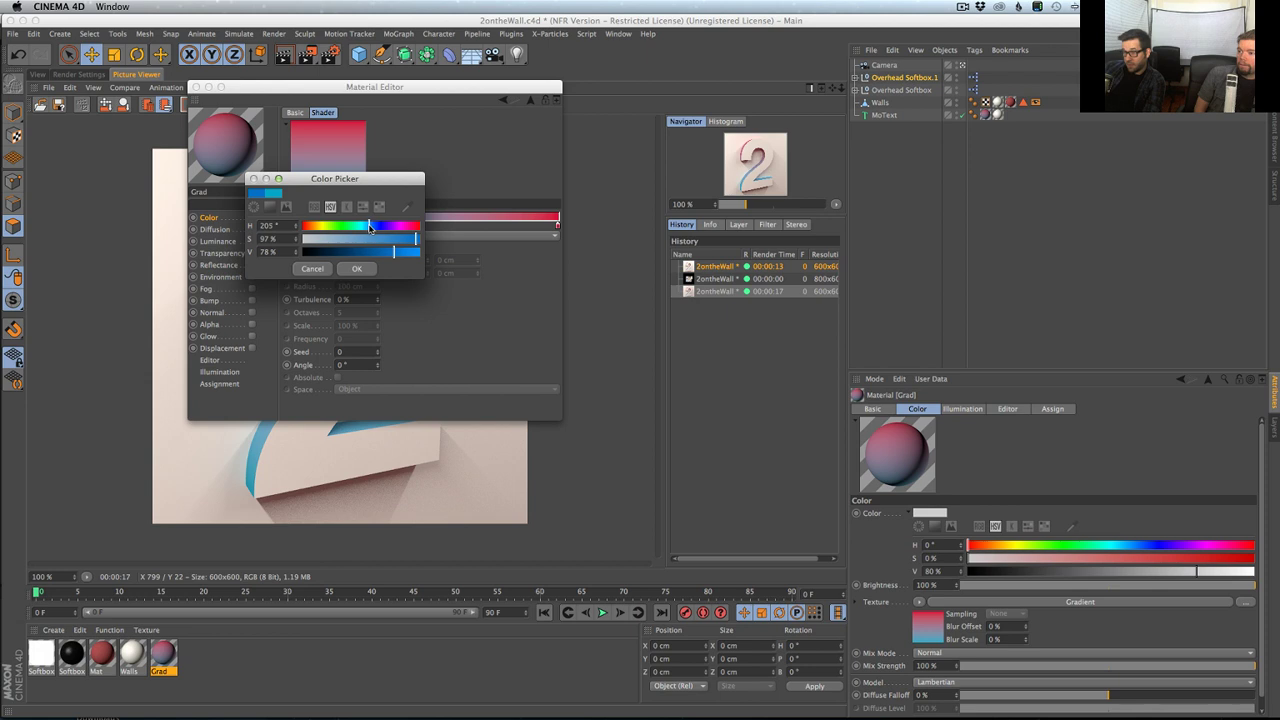
left_click(399, 239)
left_click(409, 251)
left_click(357, 269)
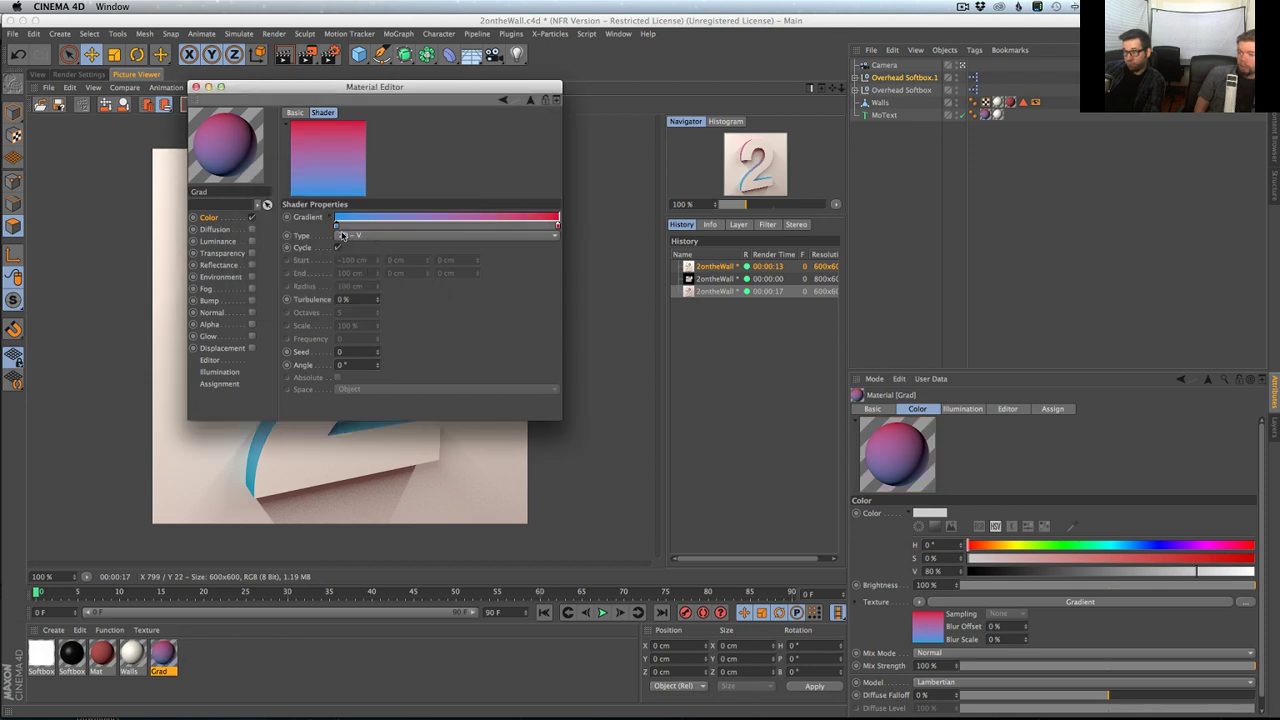
- Move the red and blue gradient knots inward from the ends and check the Medibank reference photo in Chrome
left_click_drag(557, 225, 498, 225)
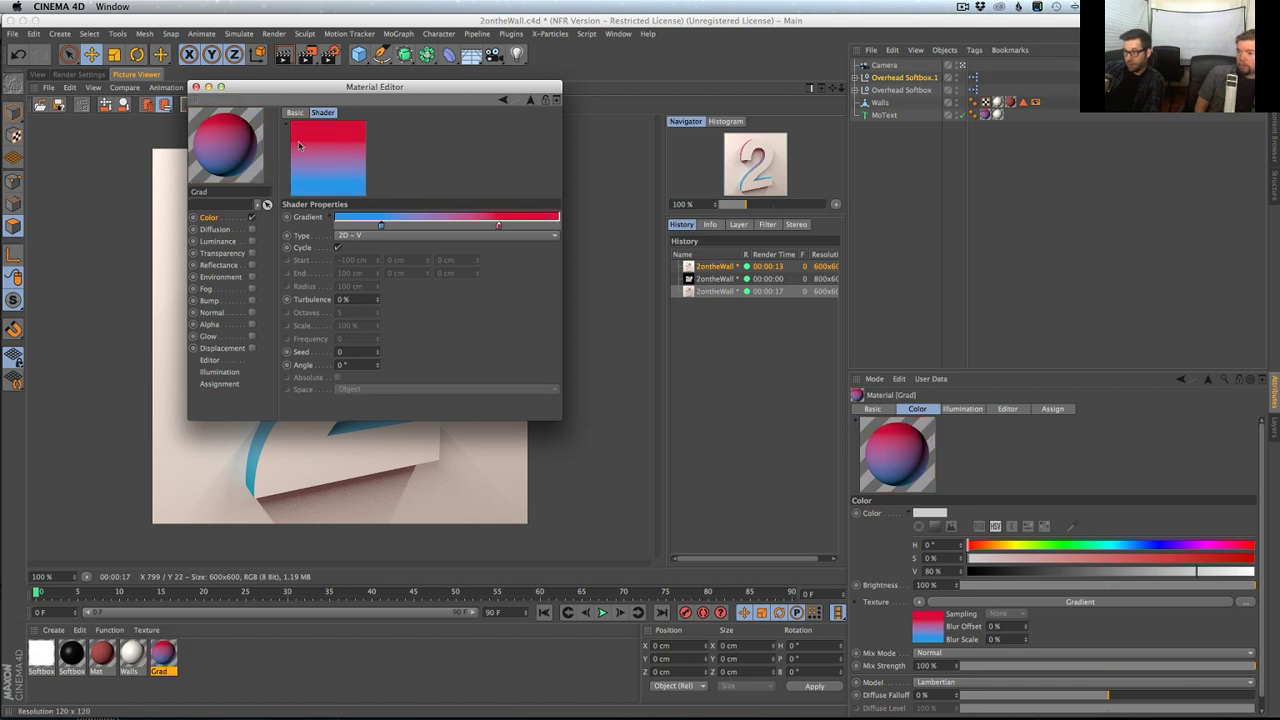
left_click_drag(292, 87, 349, 92)
key("super+Tab")
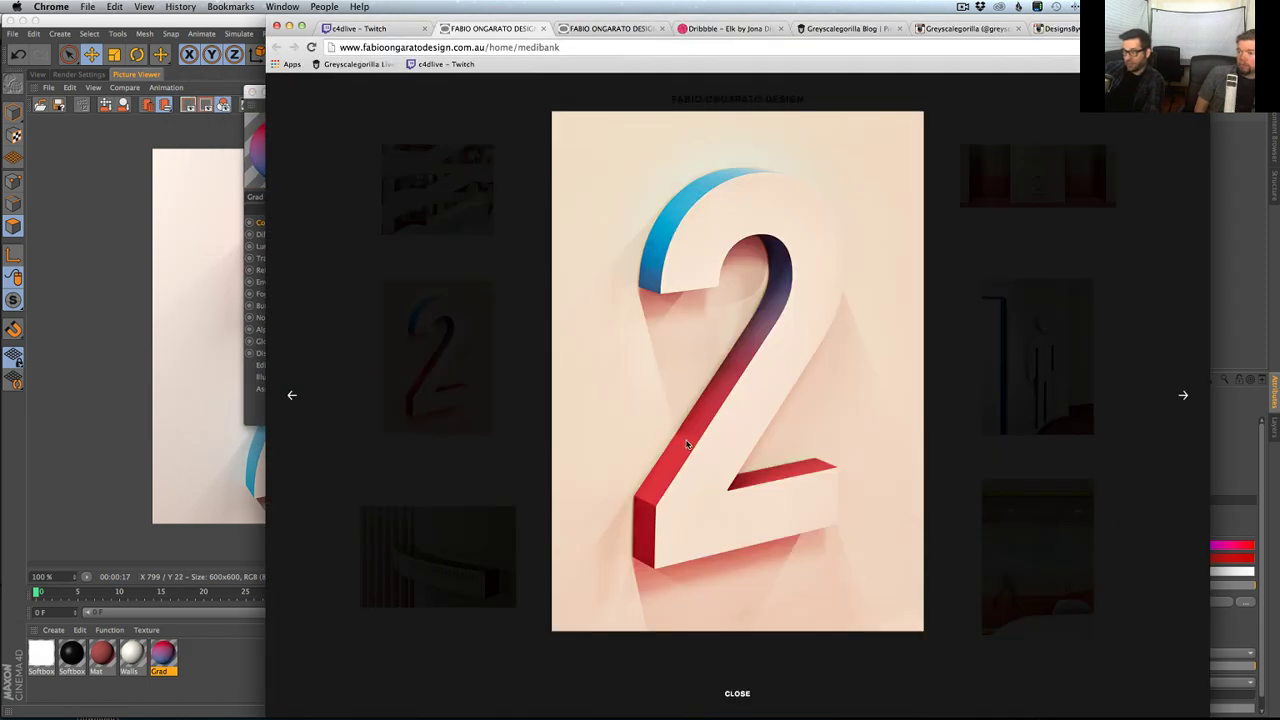
key("super+Tab")
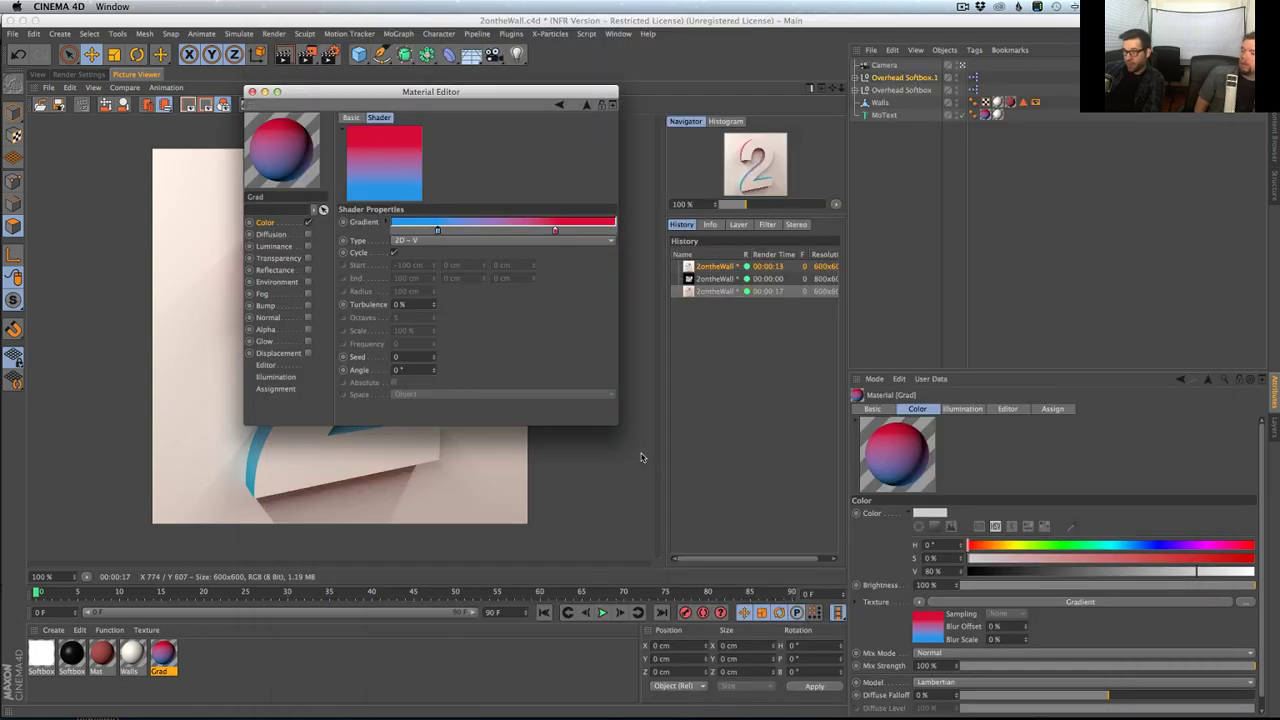
- Render the recoloured 2, compare it with the Chrome reference photo, and close the Grad material's editor
key("shift+r")
left_click_drag(349, 93, 970, 121)
left_click(713, 290)
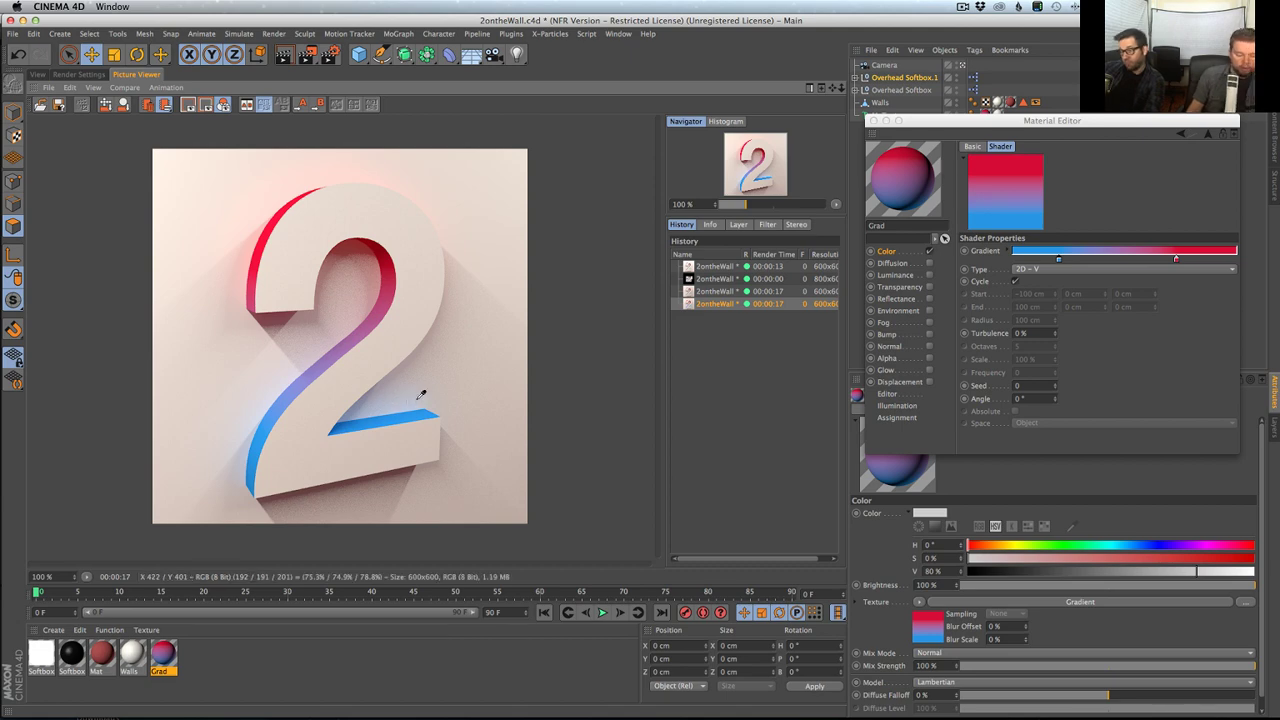
key("super+Tab")
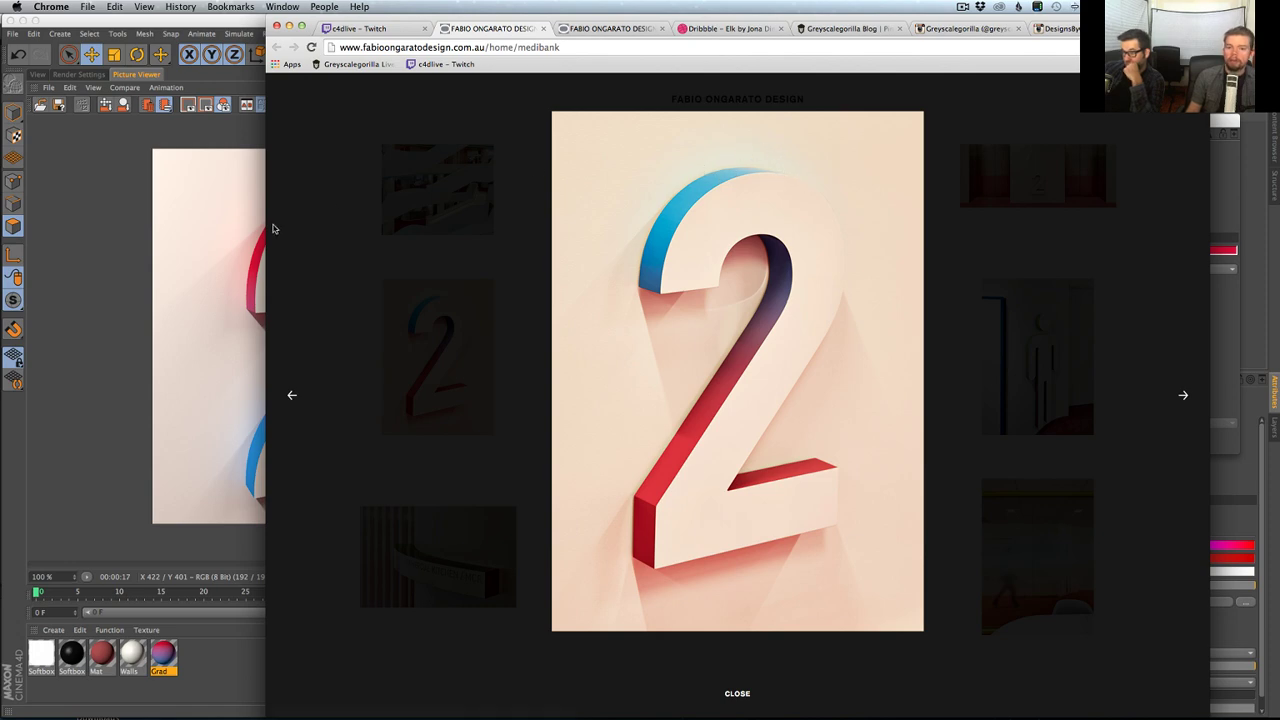
left_click(180, 278)
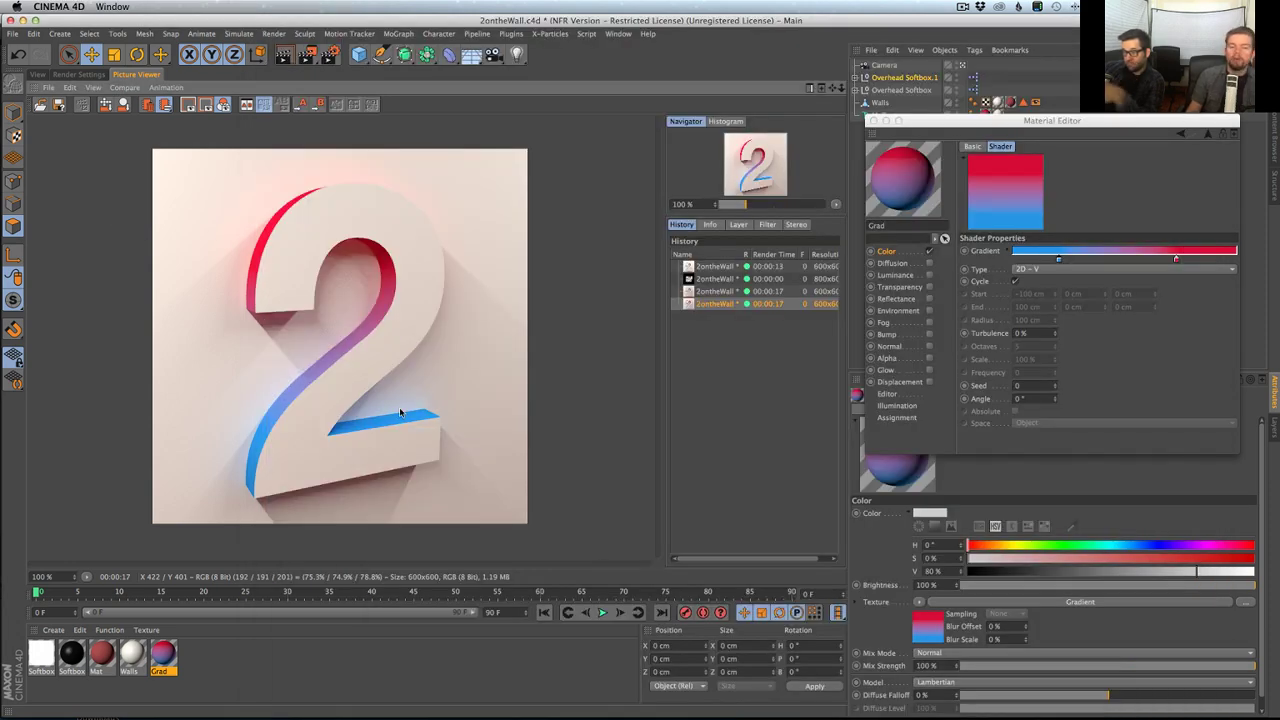
left_click(873, 120)
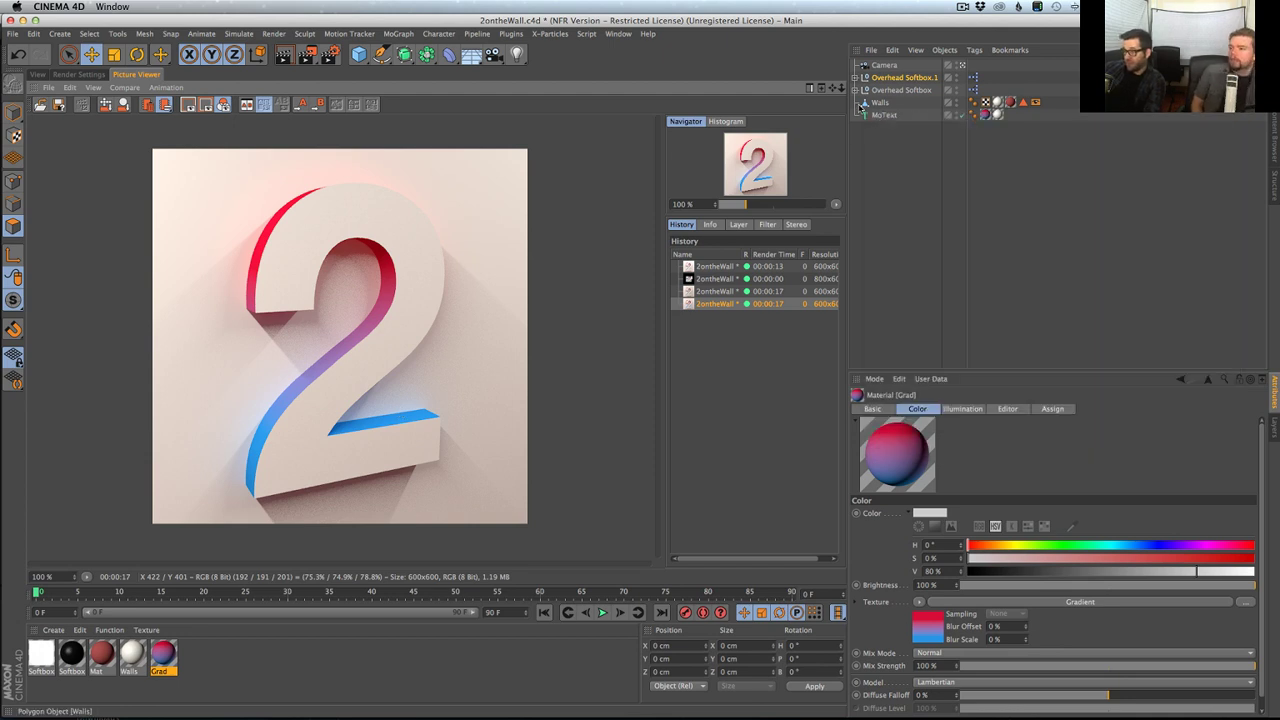
- Reduce the colour saturation of the Walls material to 4 %
double_click(130, 655)
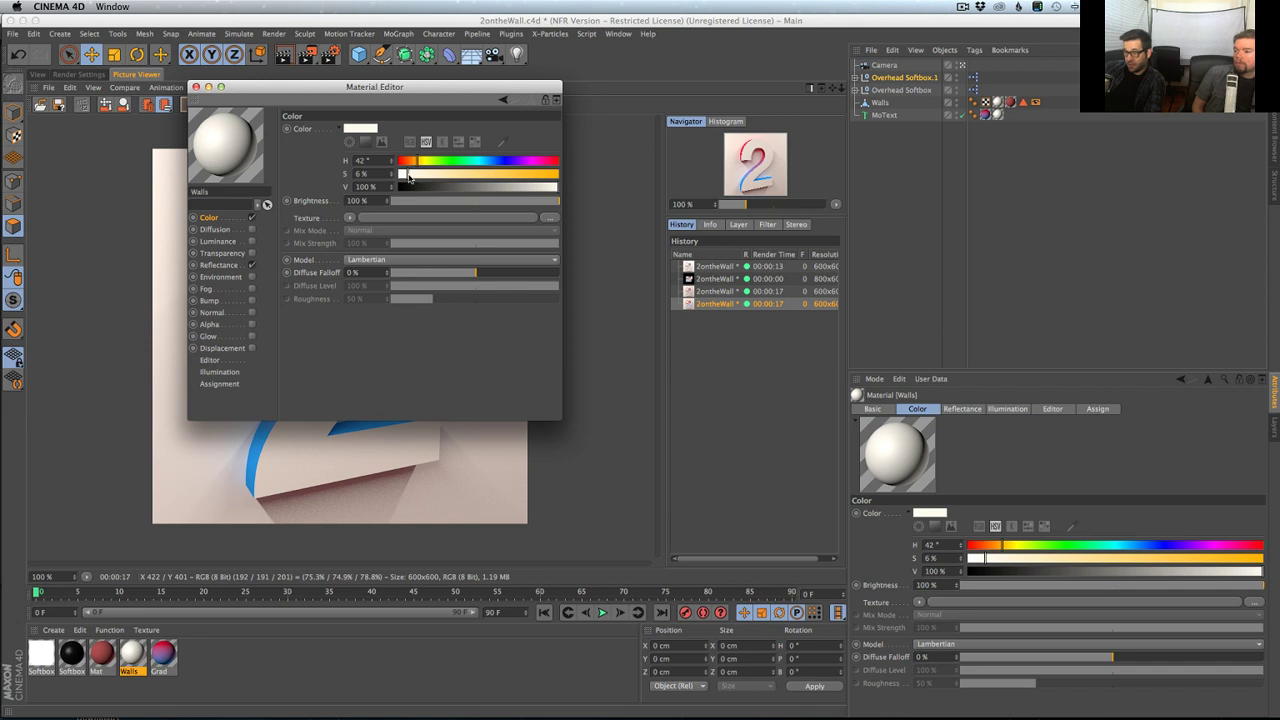
left_click_drag(405, 177, 401, 176)
left_click(196, 87)
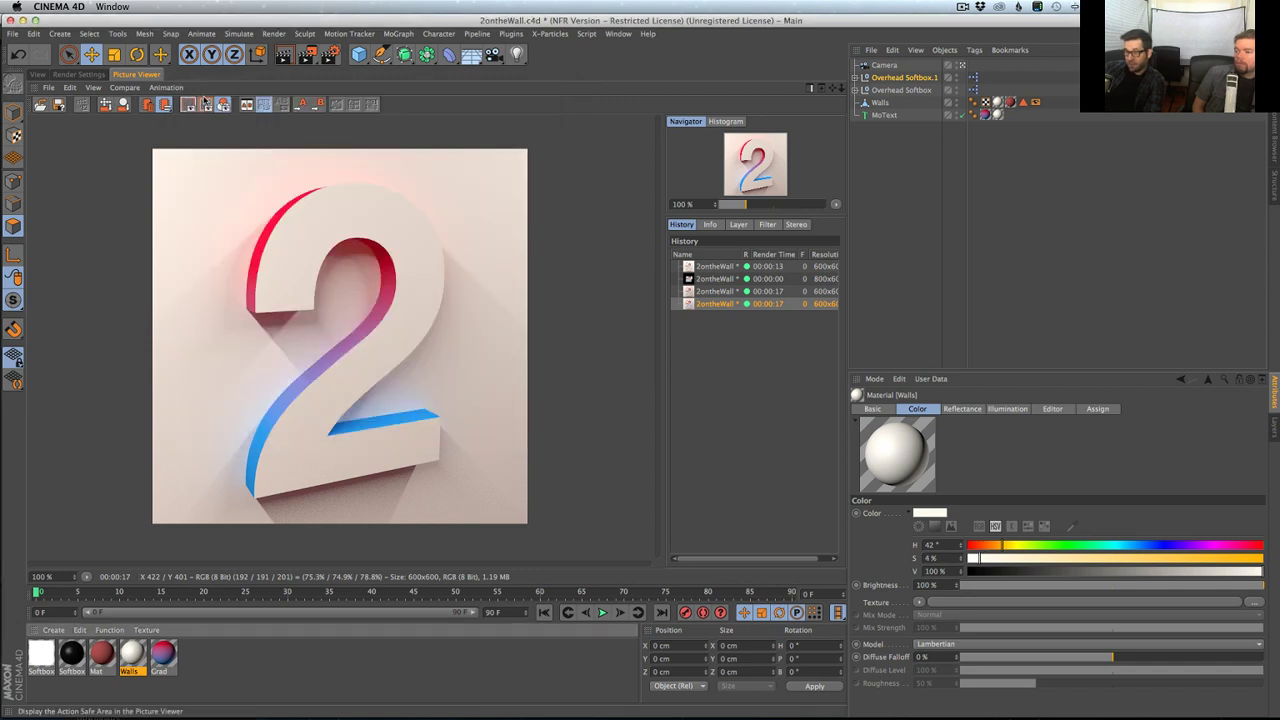
- Adjust the camera angle on the 2 and render it with Physical sampling subdivisions set to 3
left_click(38, 75)
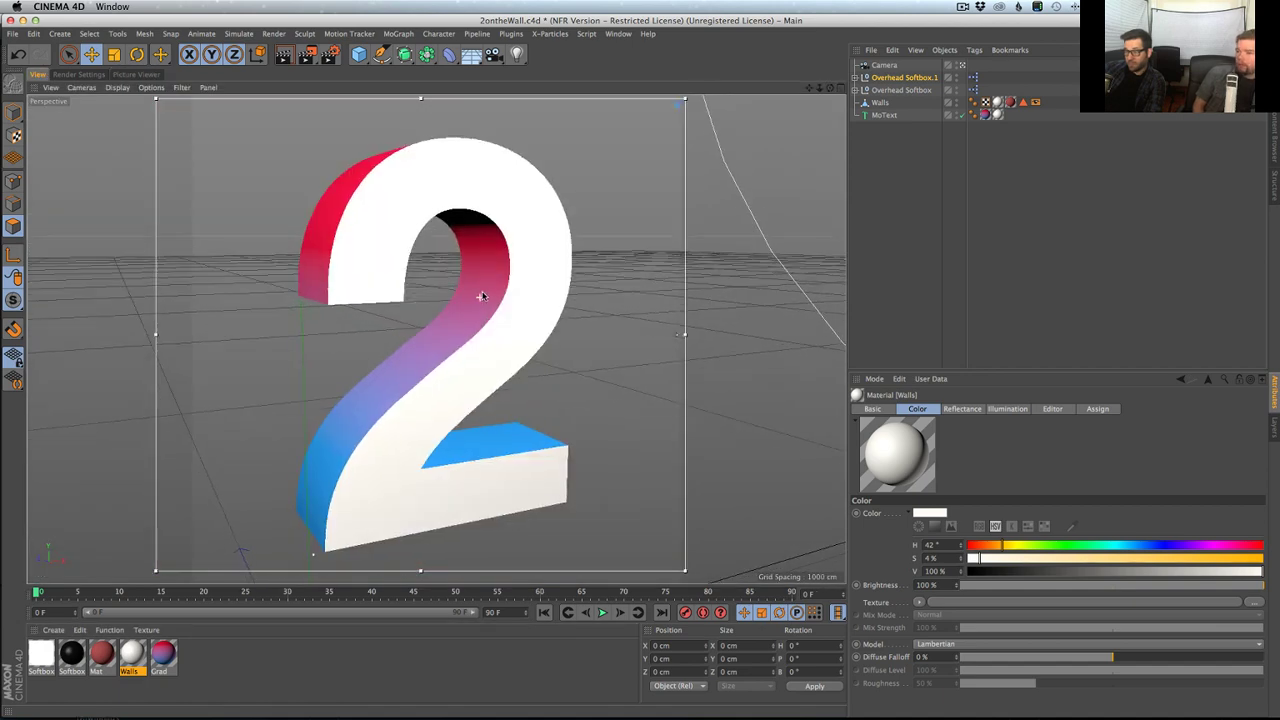
left_click_drag(506, 300, 502, 300, "alt")
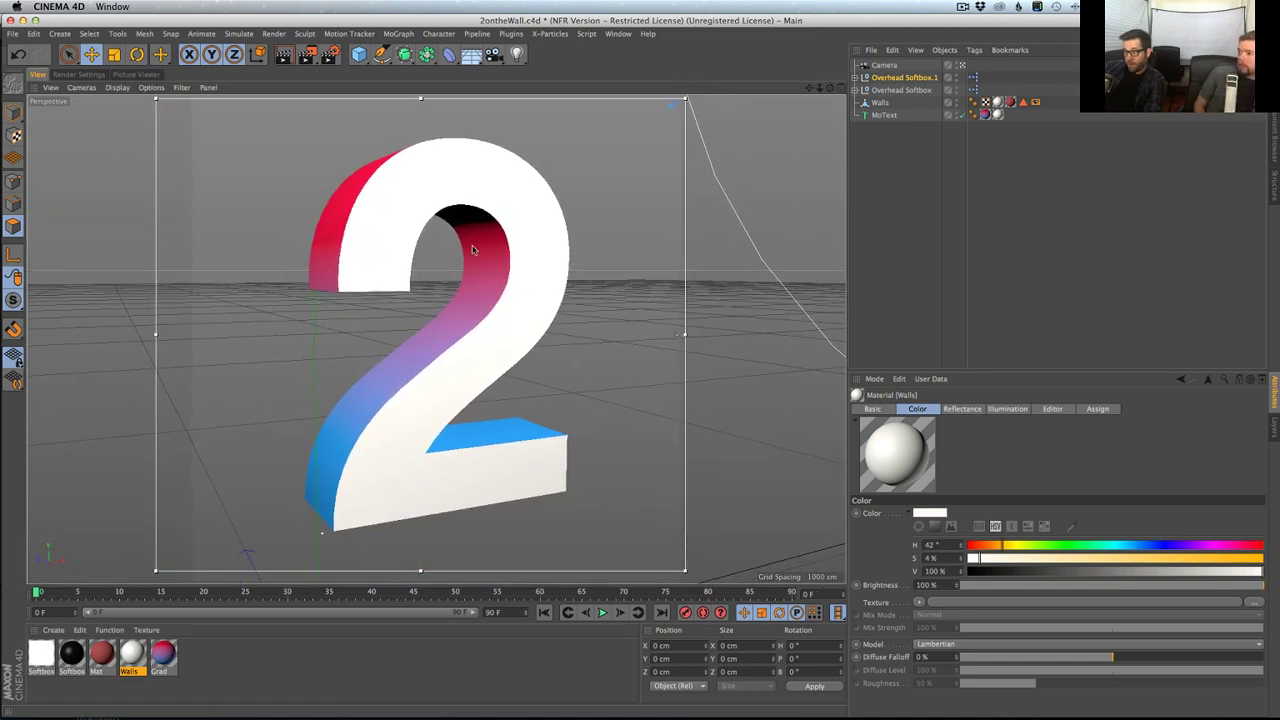
key("ctrl+r")
left_click(80, 75)
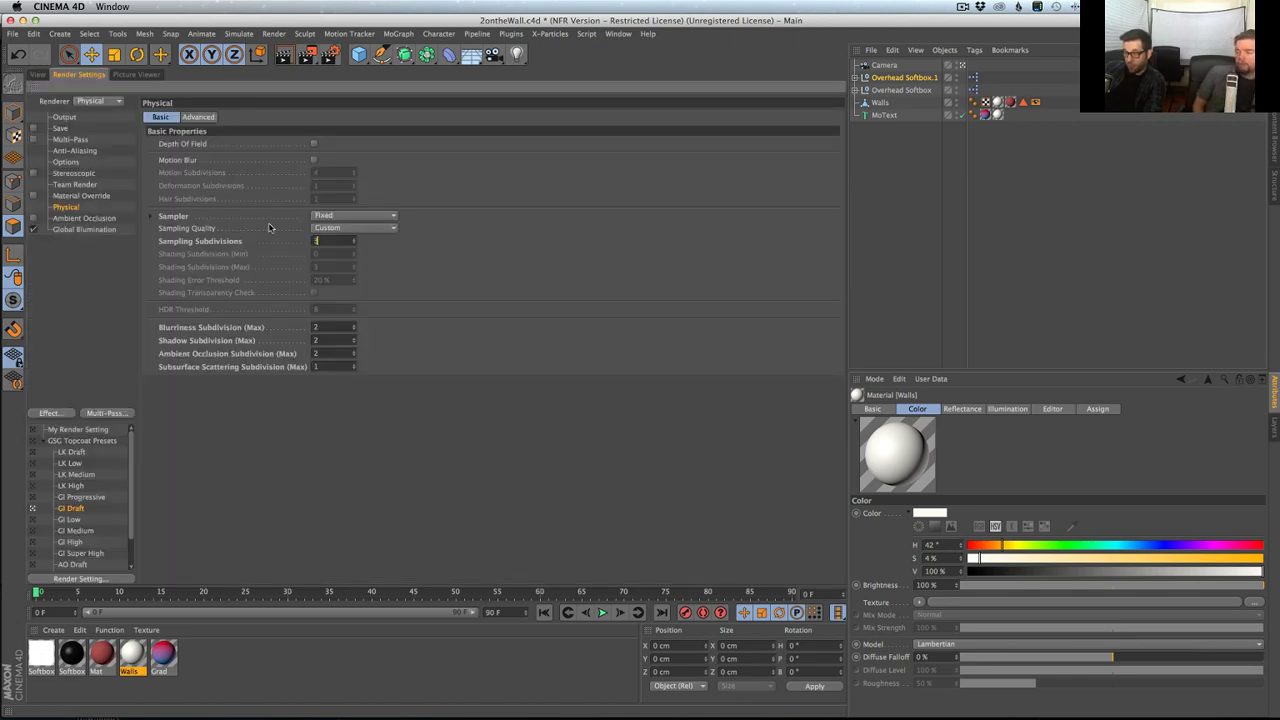
key("shift+r")
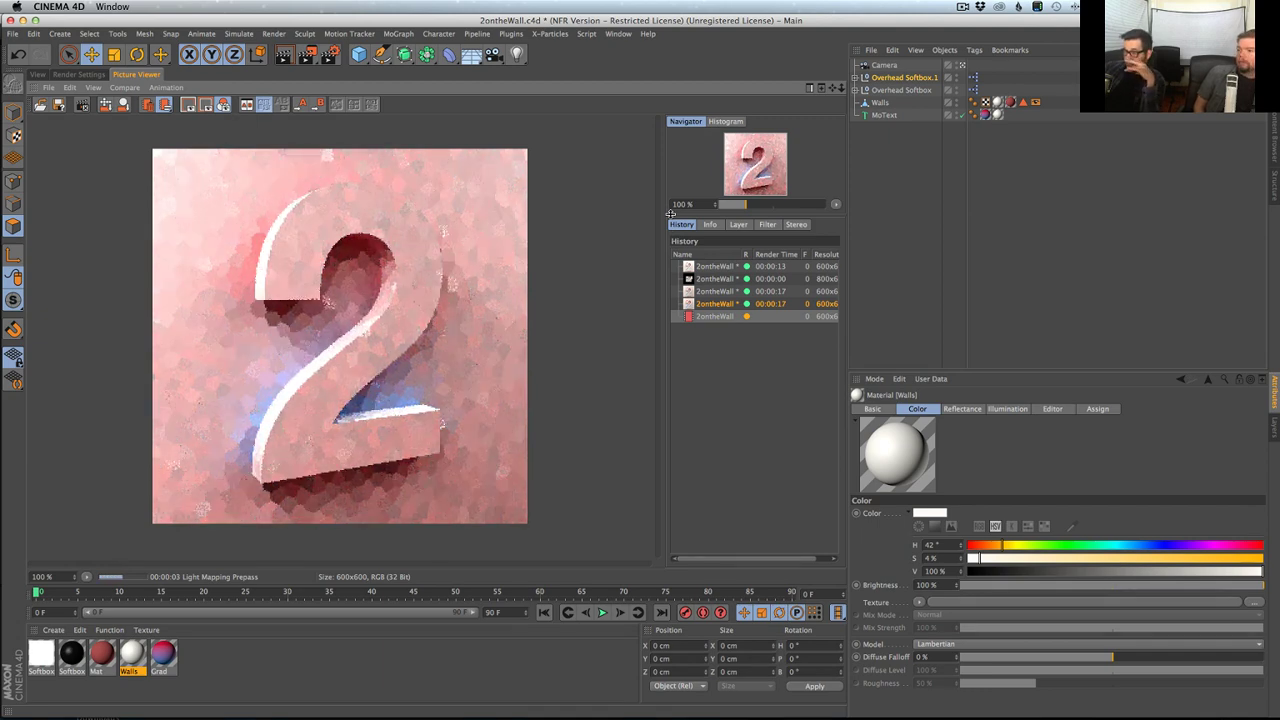
- Check the Medibank reference photo in Chrome, and set the Camera's focal length to 80 mm
key("super+Tab")
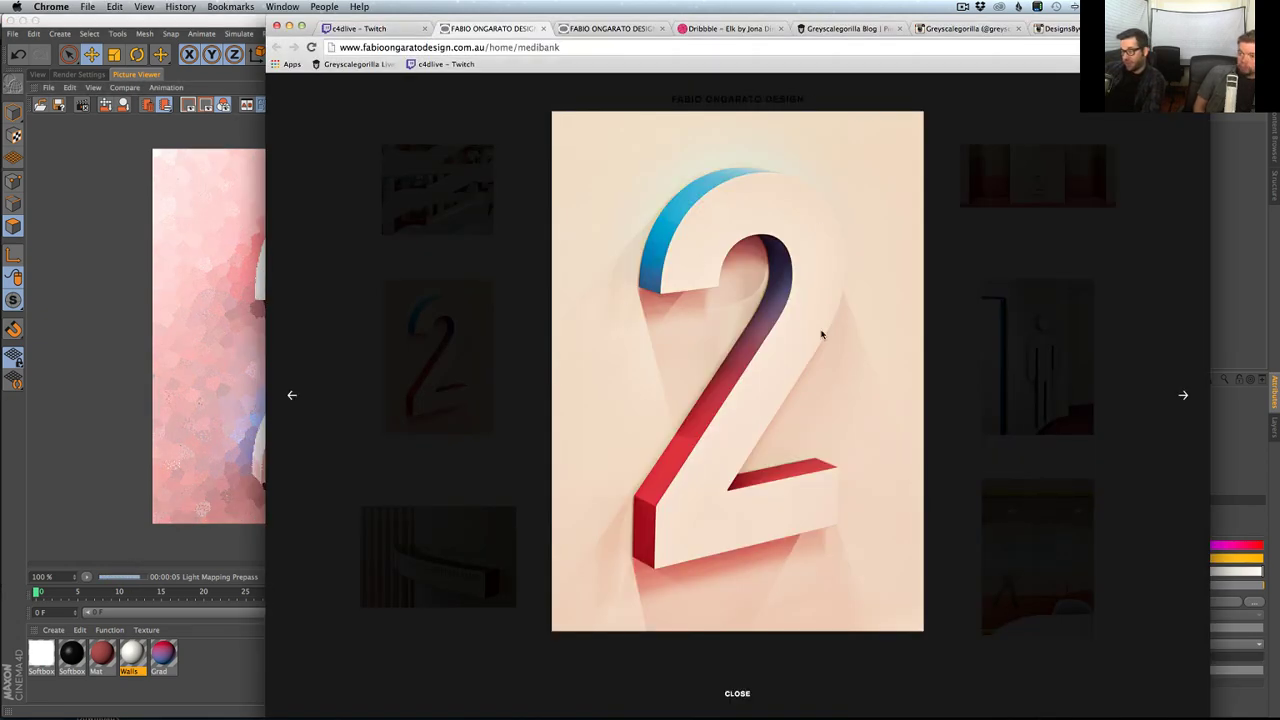
key("super+Tab")
left_click(880, 65)
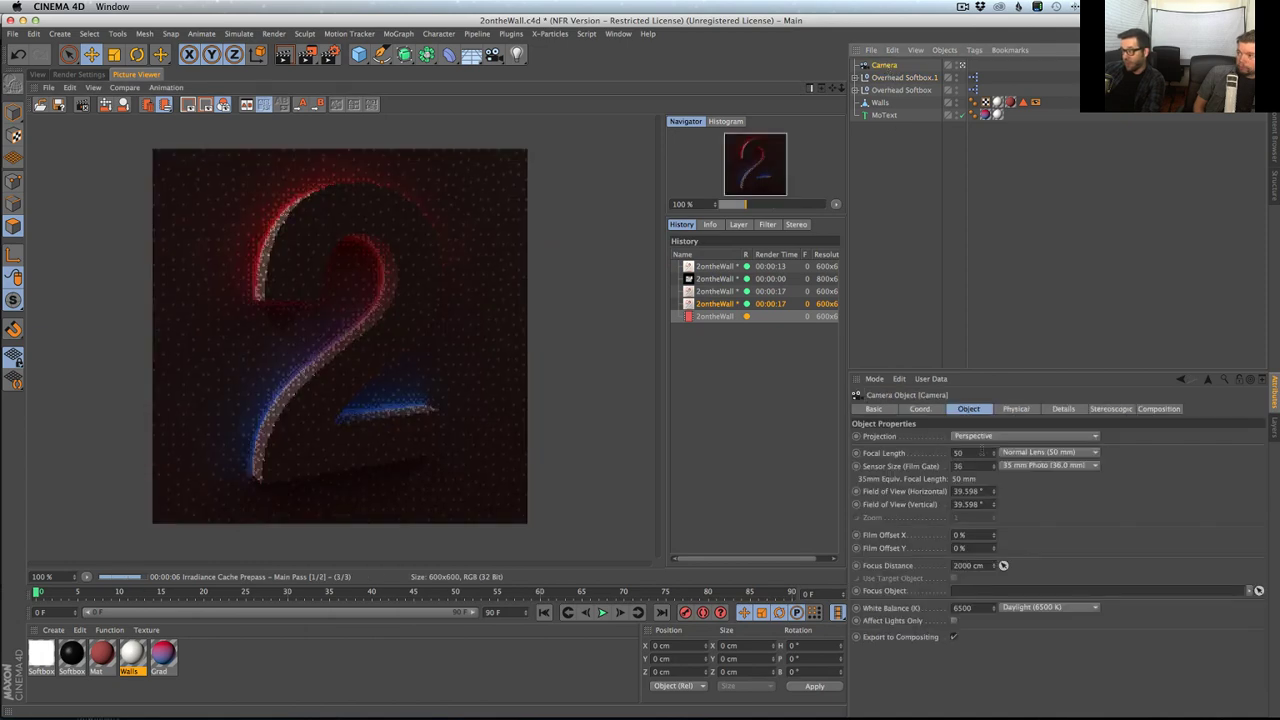
left_click_drag(982, 452, 926, 444)
type("80")
key("Return")
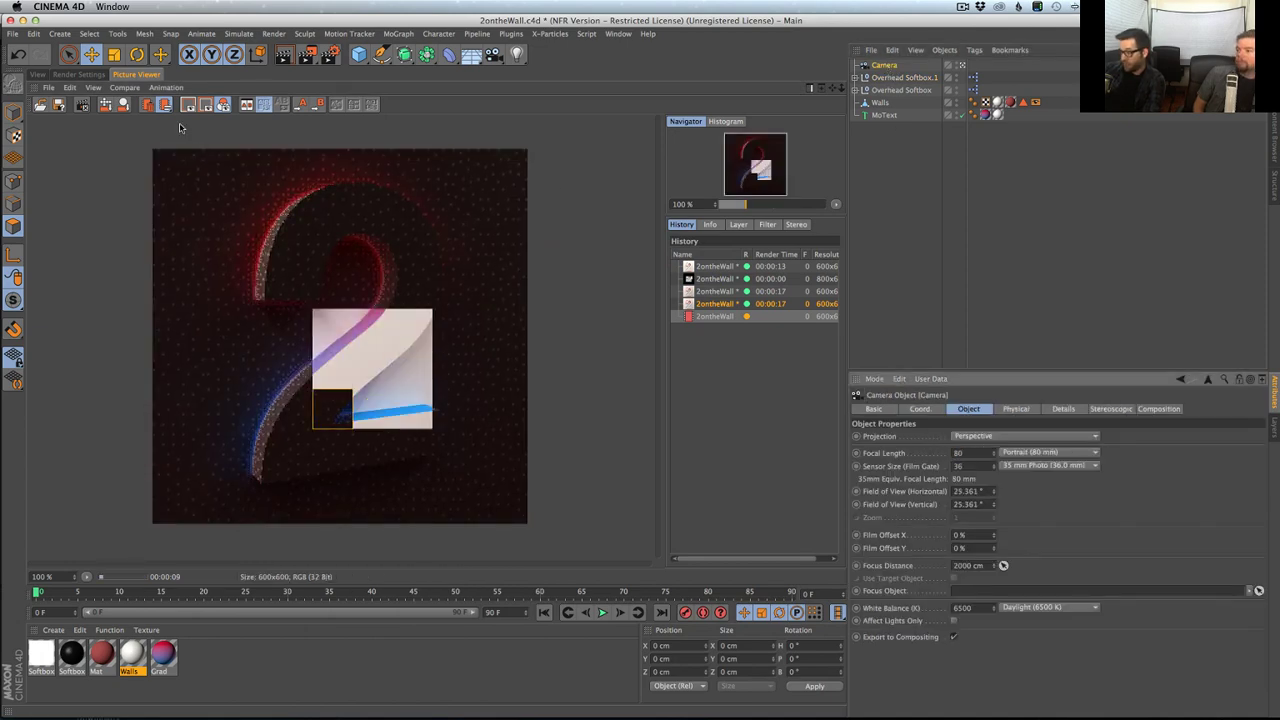
- Reframe the 2 through the 80 mm camera from slightly above, and rerender in place of the running render
left_click(38, 74)
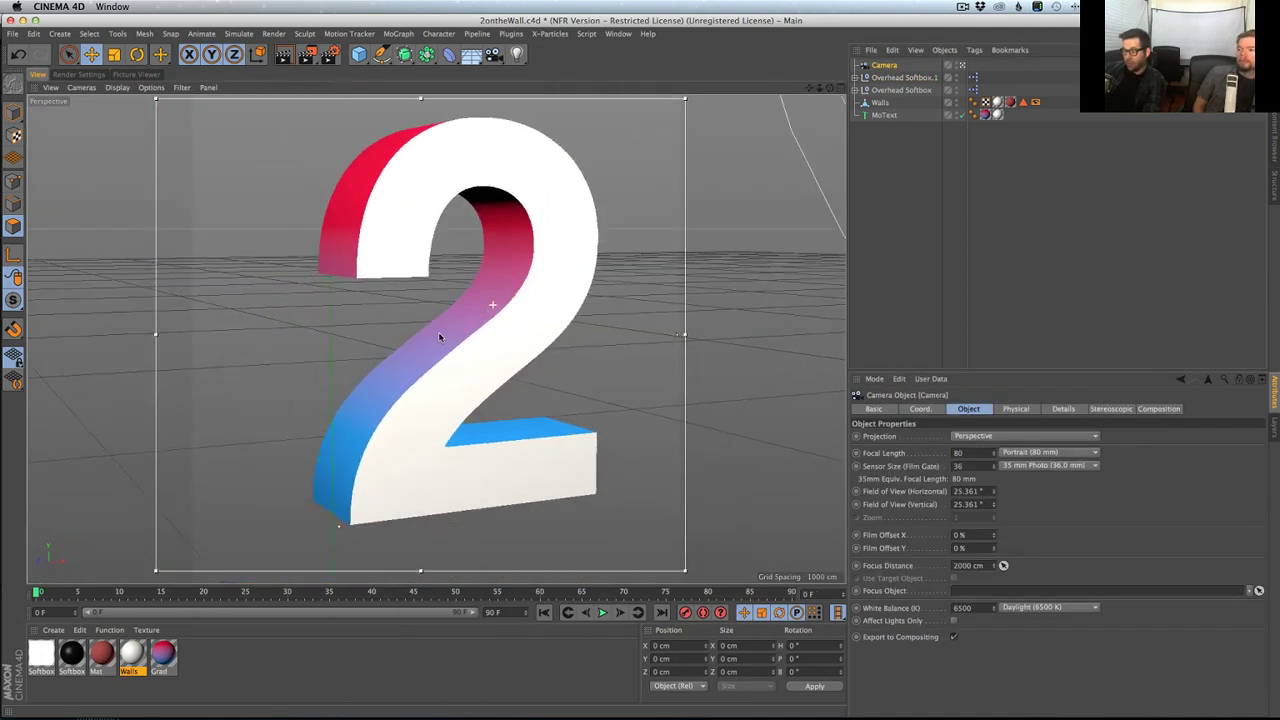
left_click_drag(439, 337, 477, 335, "alt")
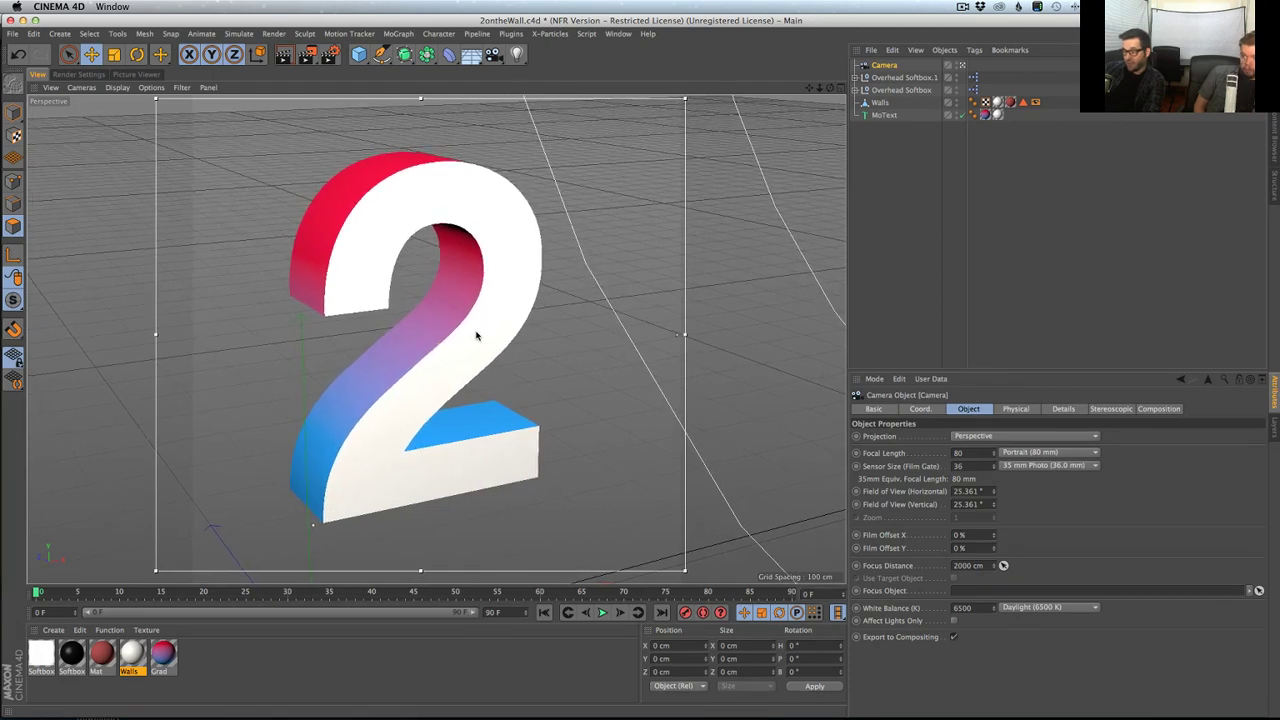
key("shift+r")
left_click(731, 243)
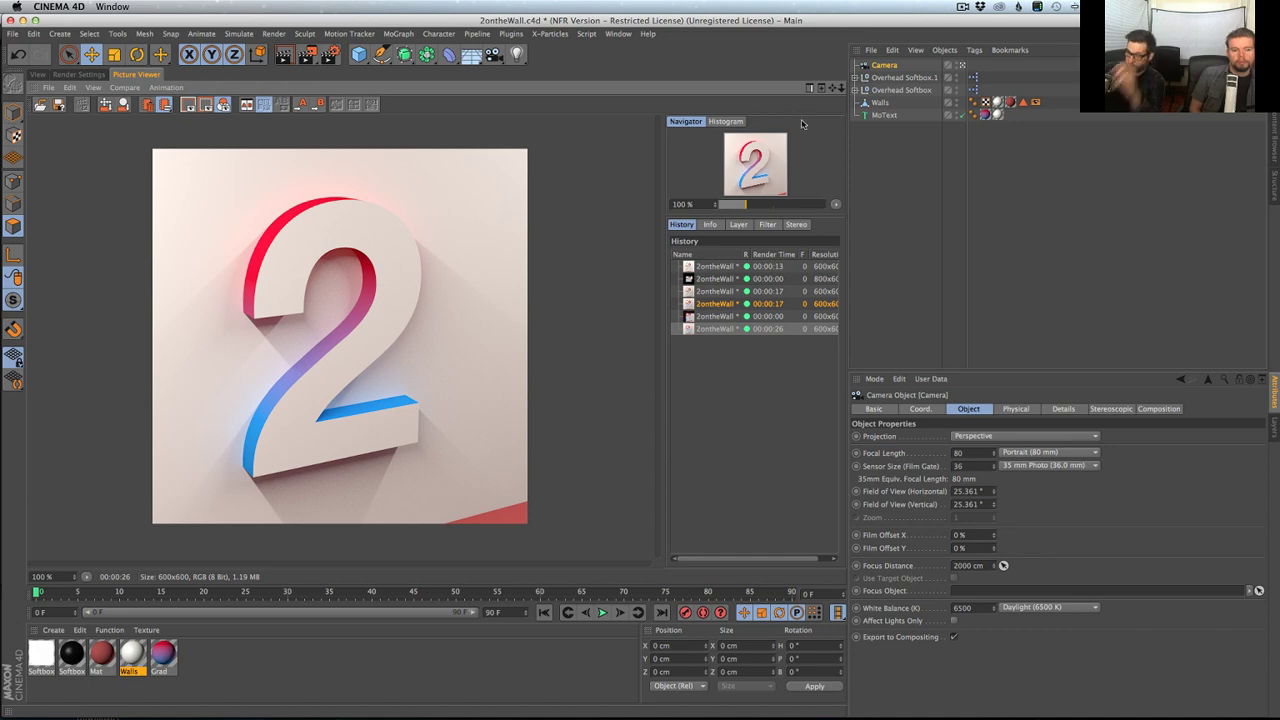
- Leave the camera view, set the width of both Overhead Softboxes to 135, and look through the camera again
left_click(76, 75)
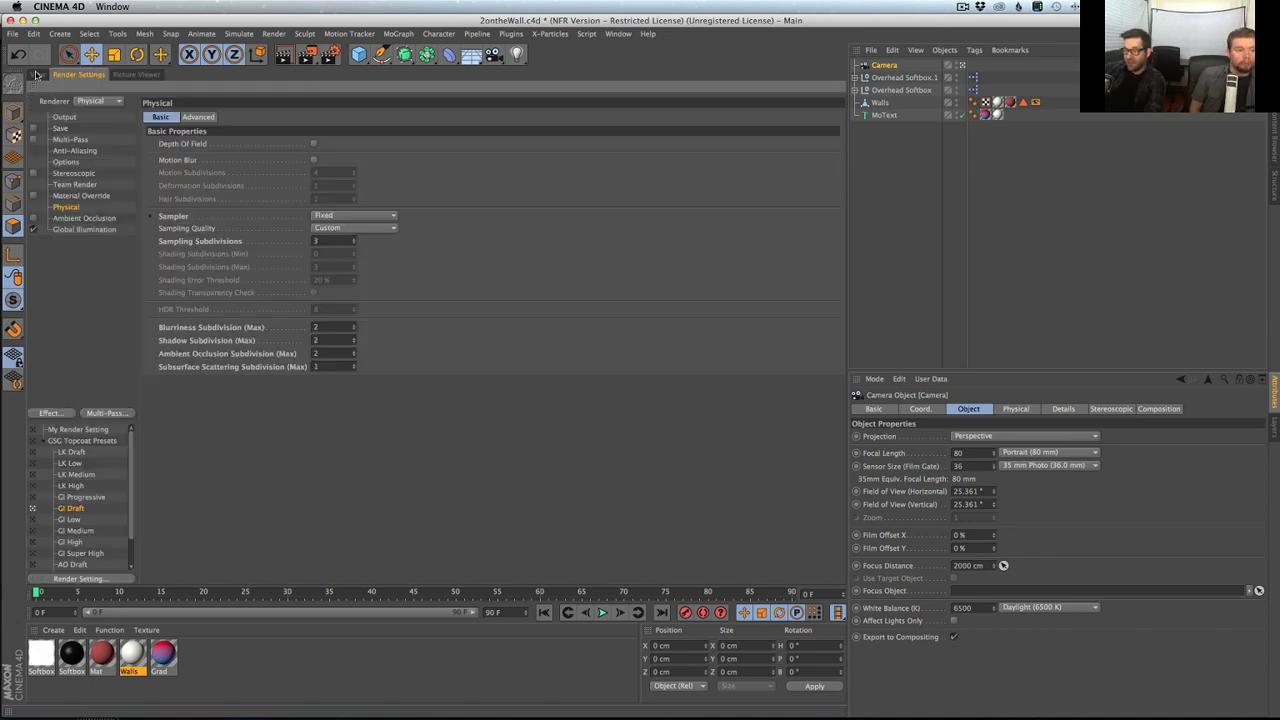
left_click(37, 75)
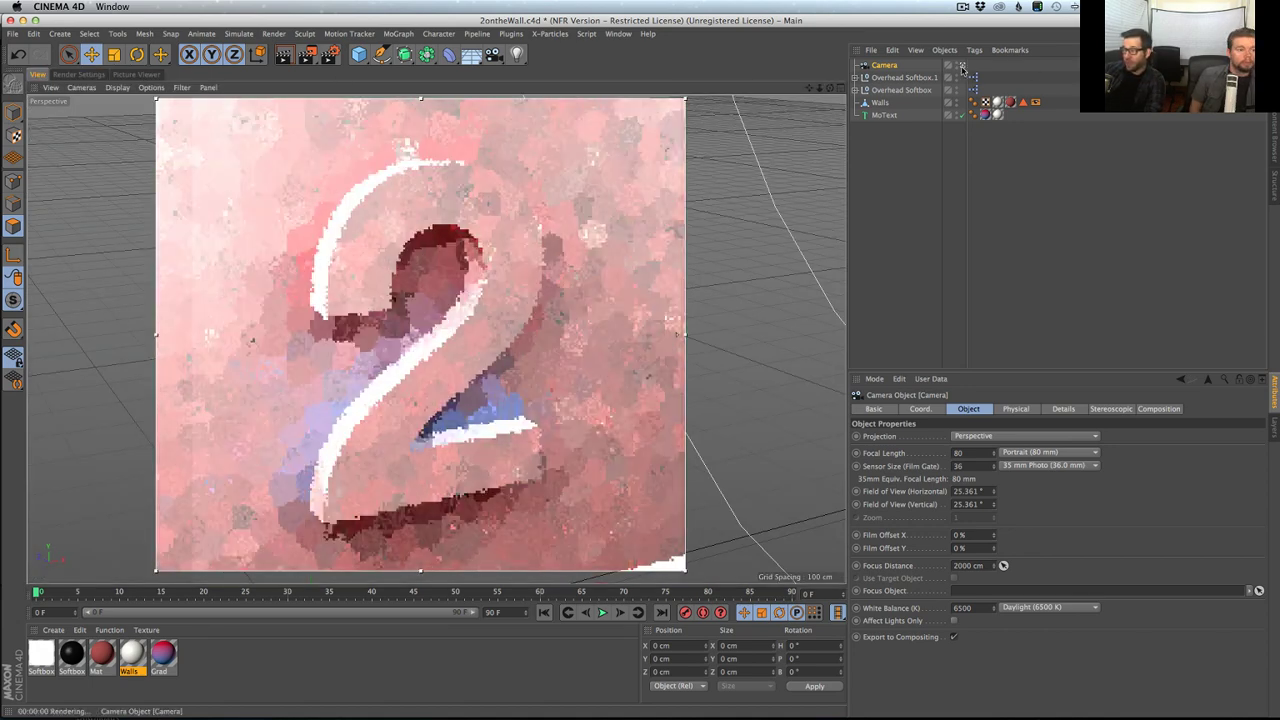
left_click_drag(307, 54, 408, 340)
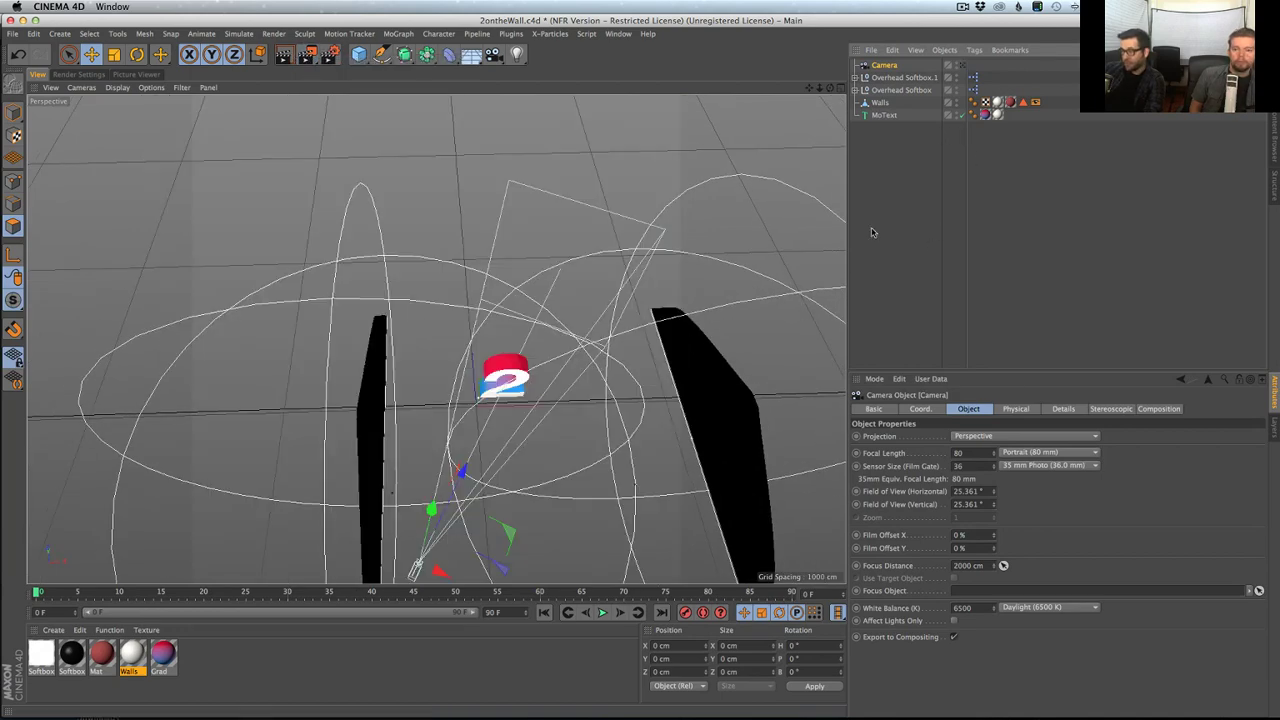
left_click(909, 90)
left_click(915, 78, "shift")
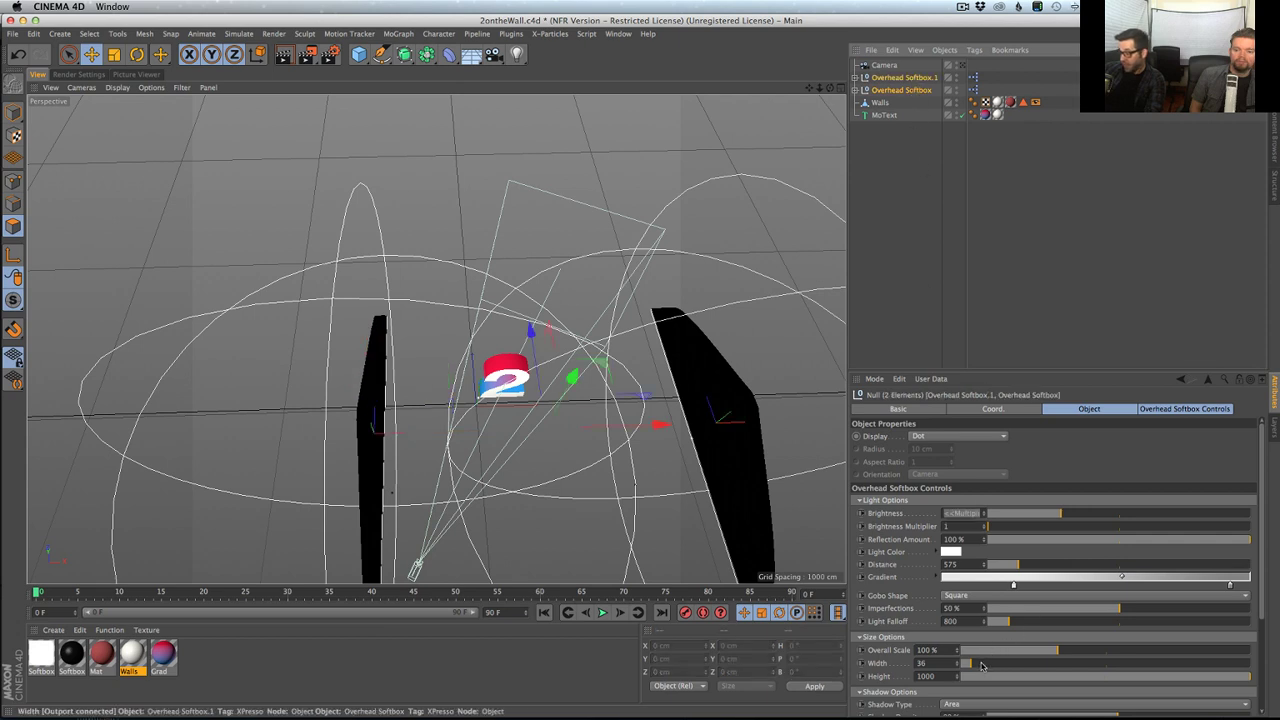
left_click_drag(981, 666, 1001, 664)
left_click(962, 65)
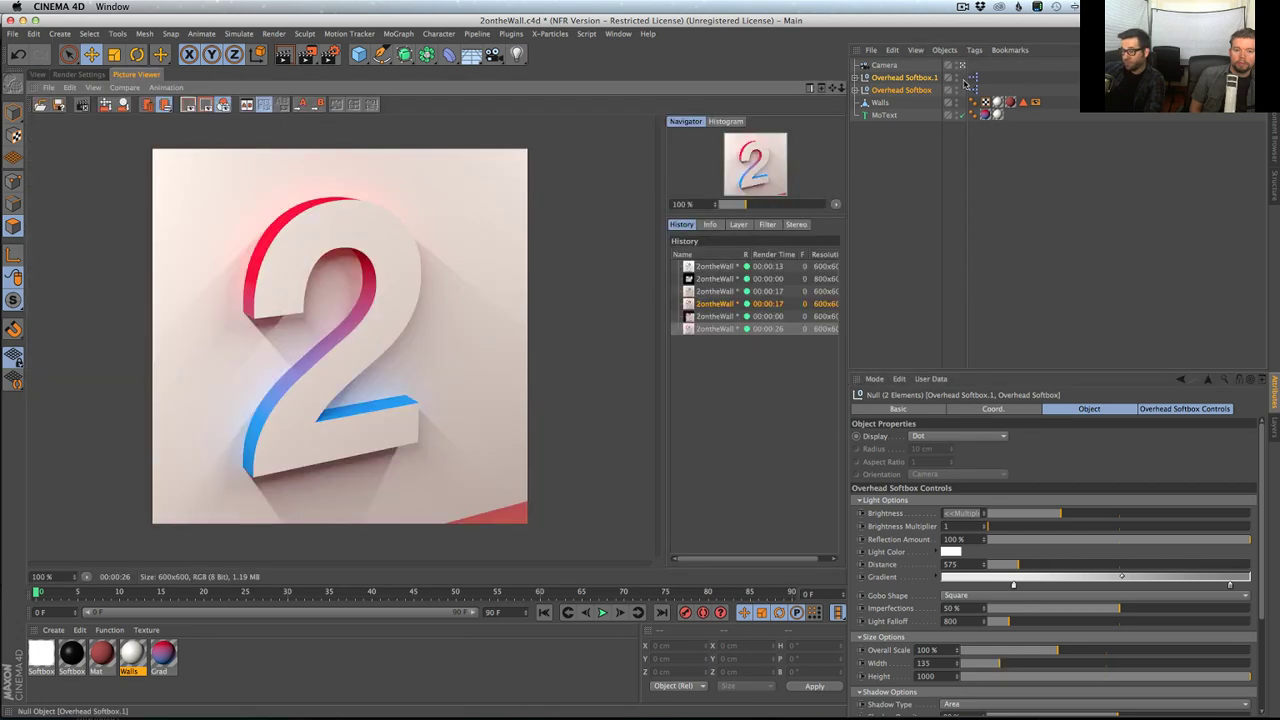
- Render with the wider softboxes and compare the image with the previous render in the history
key("shift+r")
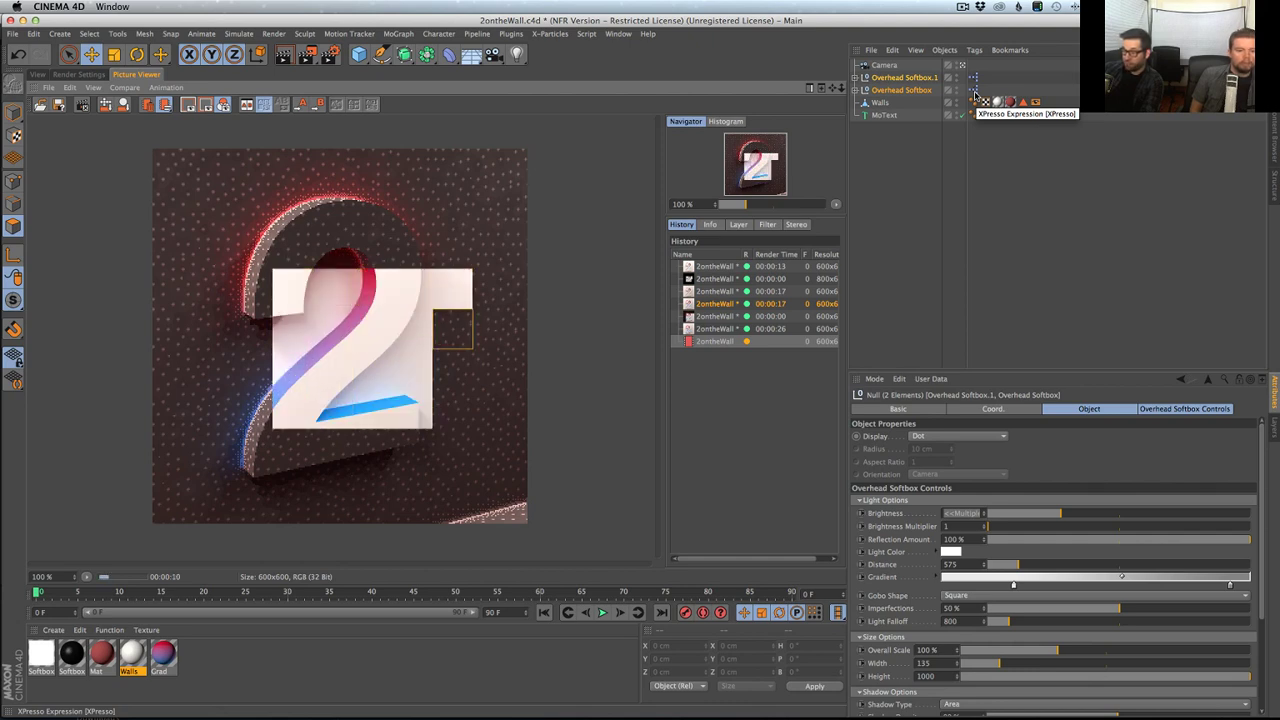
left_click(716, 328)
key("Down")
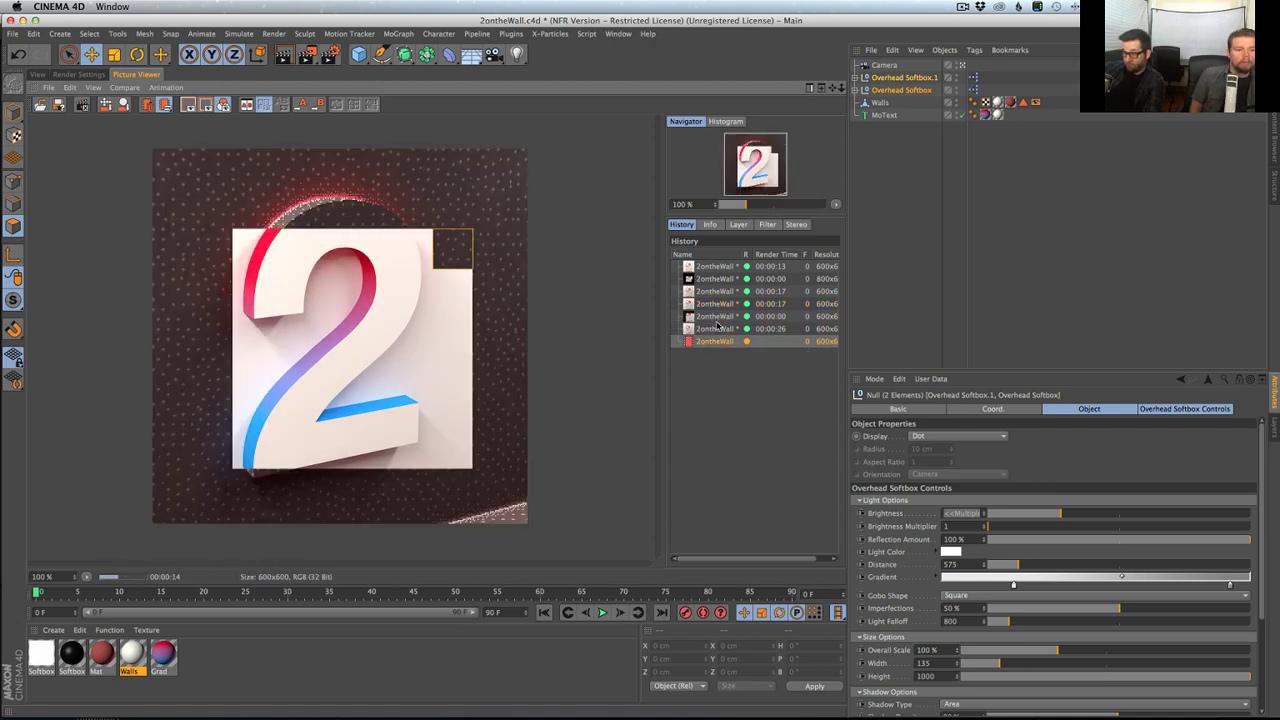
key("Up")
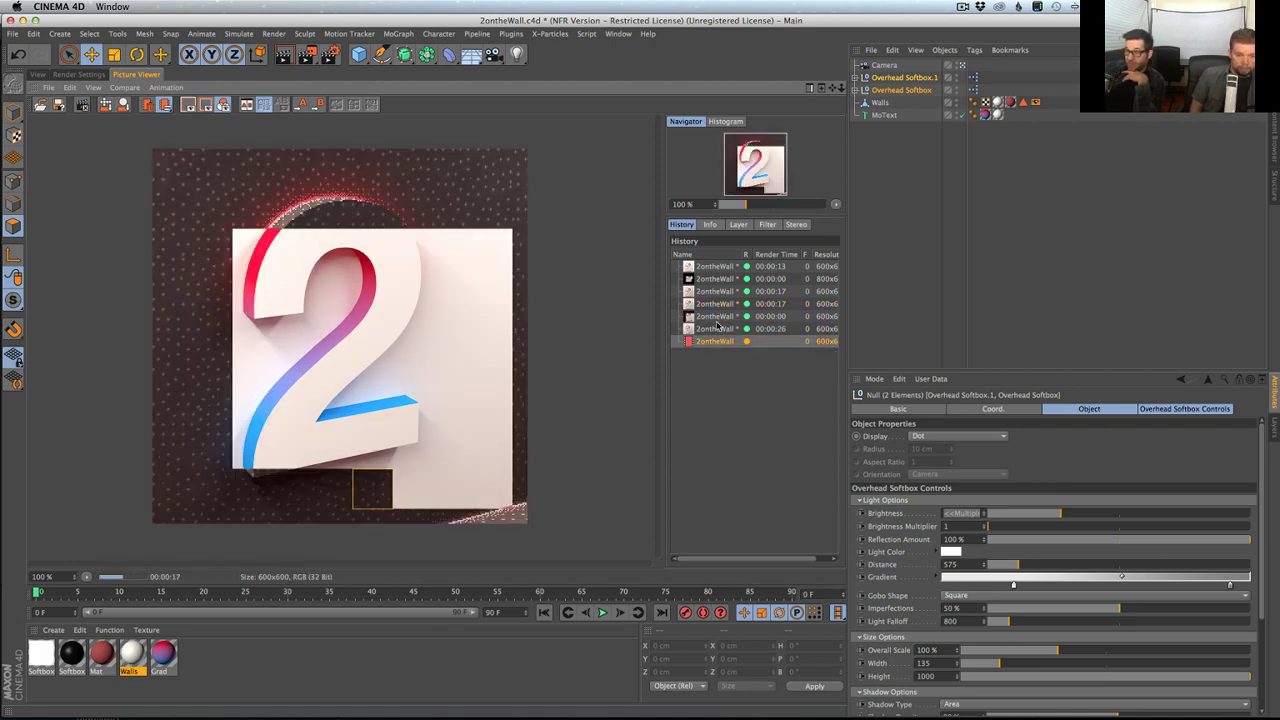
left_click(717, 327)
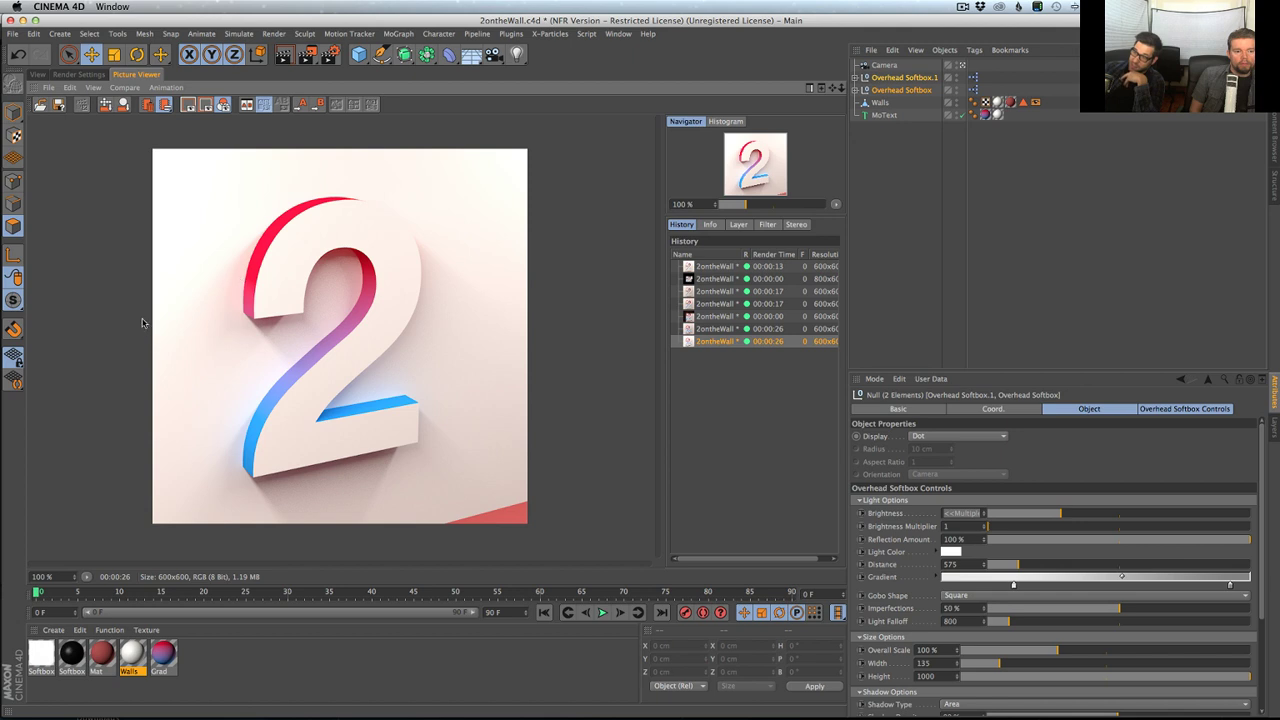
key("Up")
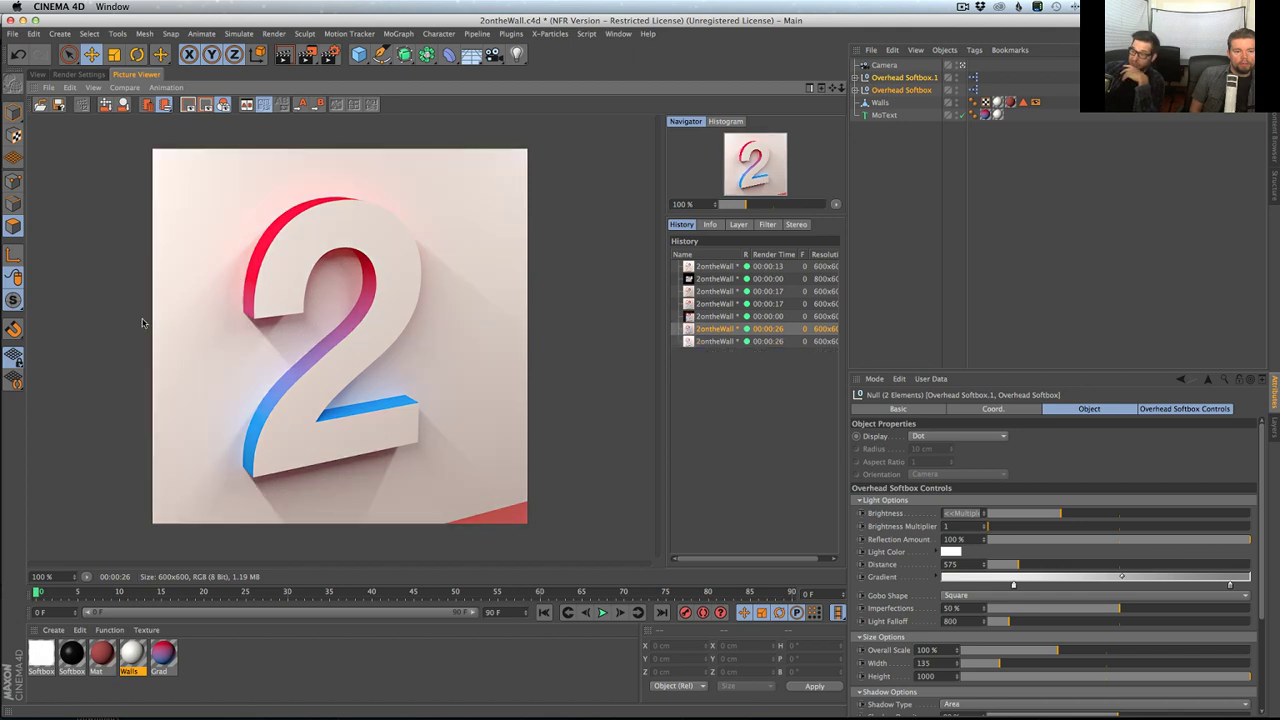
- Compare the last two renders, leave the camera view, and set the width of both Overhead Softboxes to 6
key("Down")
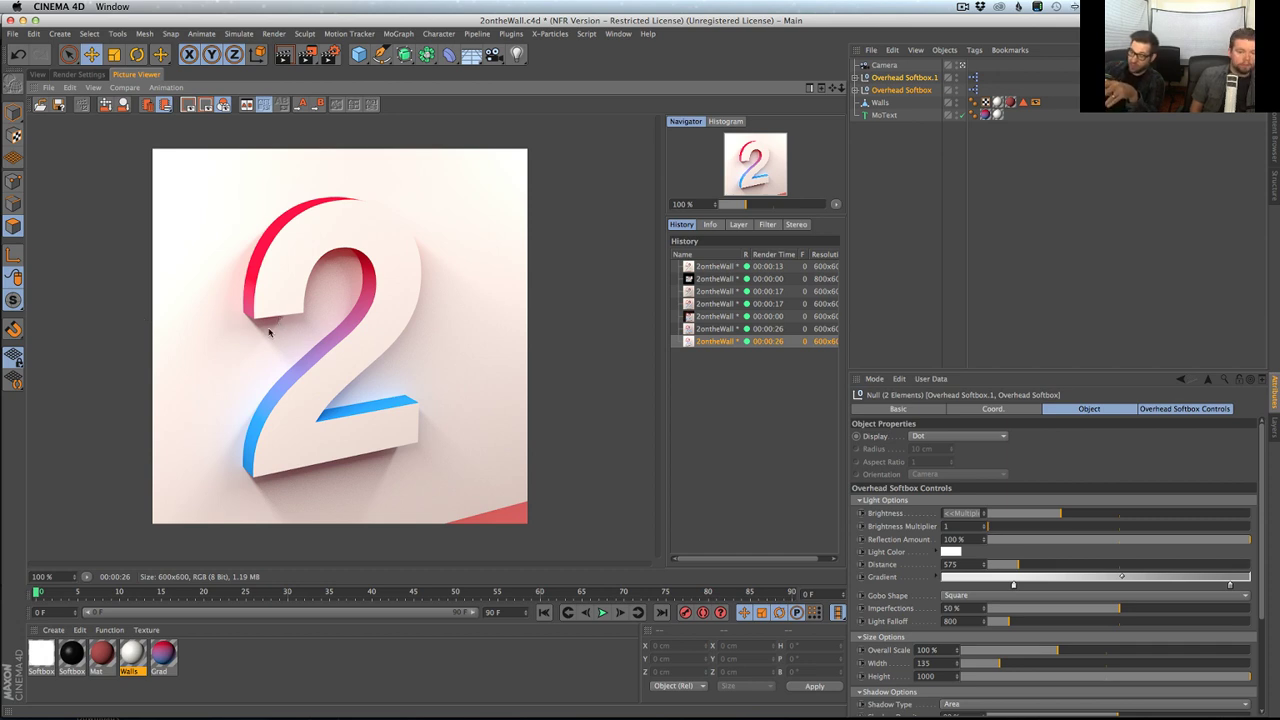
key("Up")
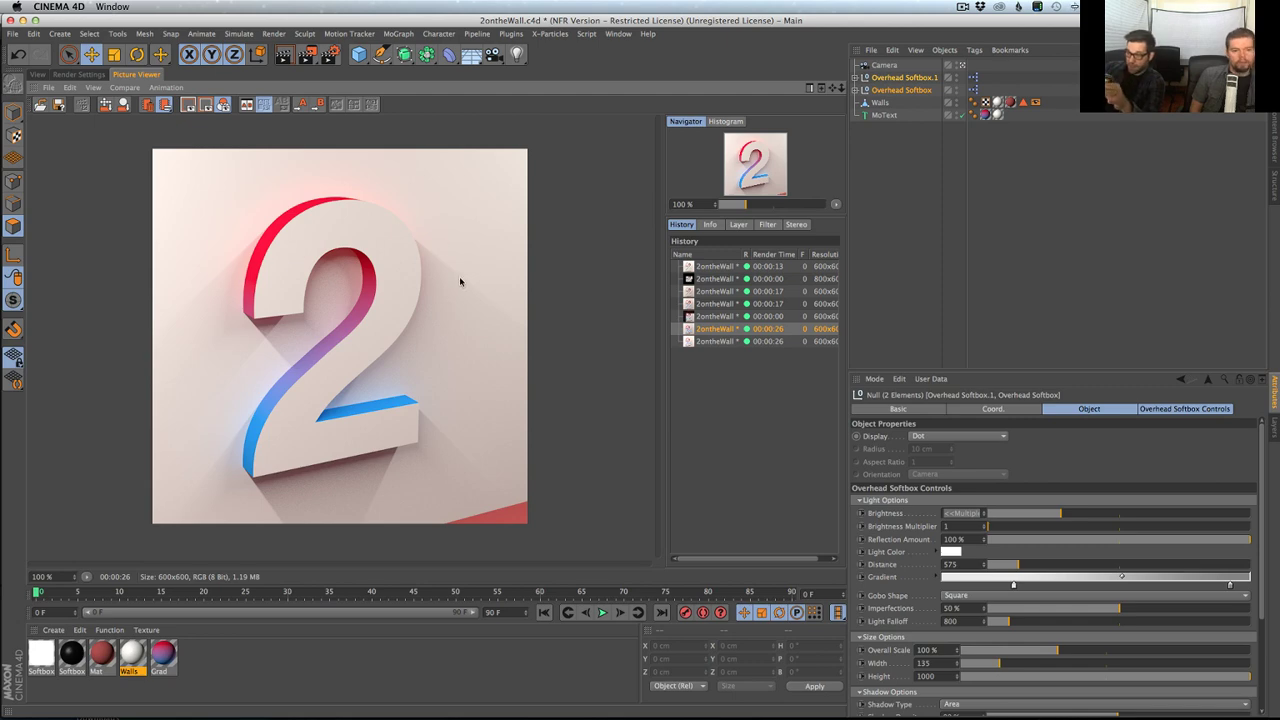
left_click(38, 74)
left_click(962, 65)
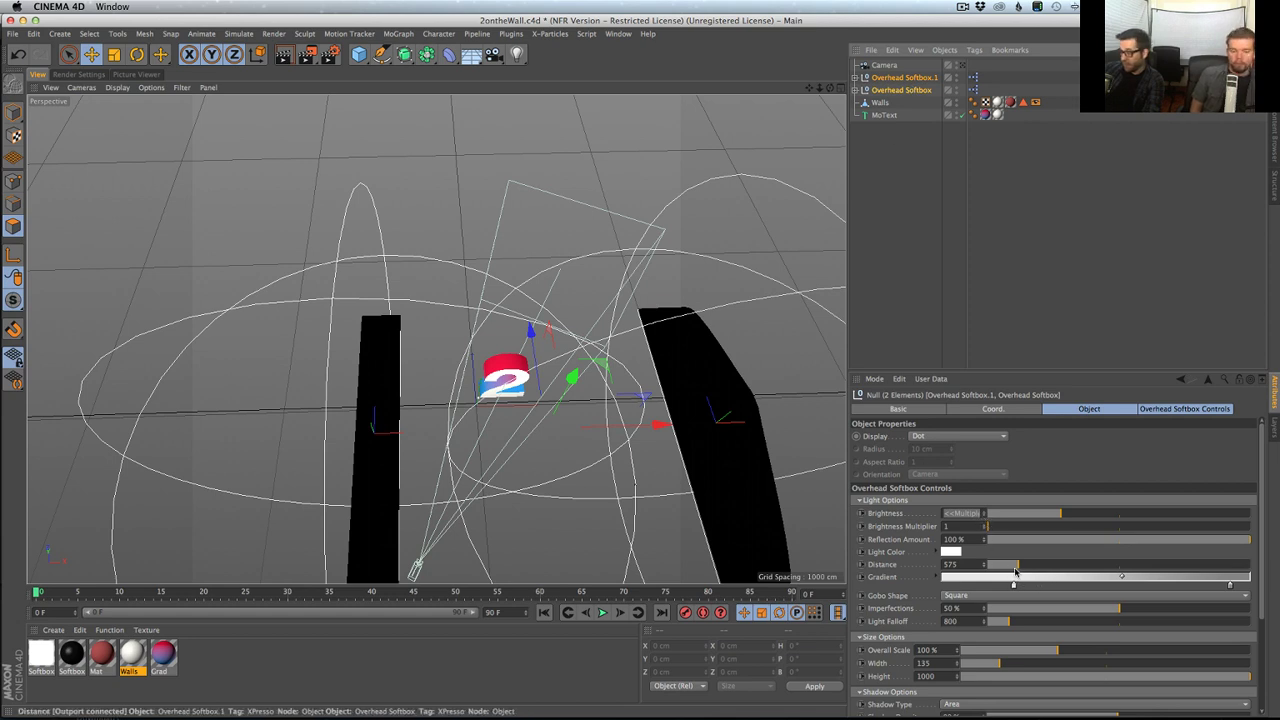
left_click_drag(998, 665, 963, 670)
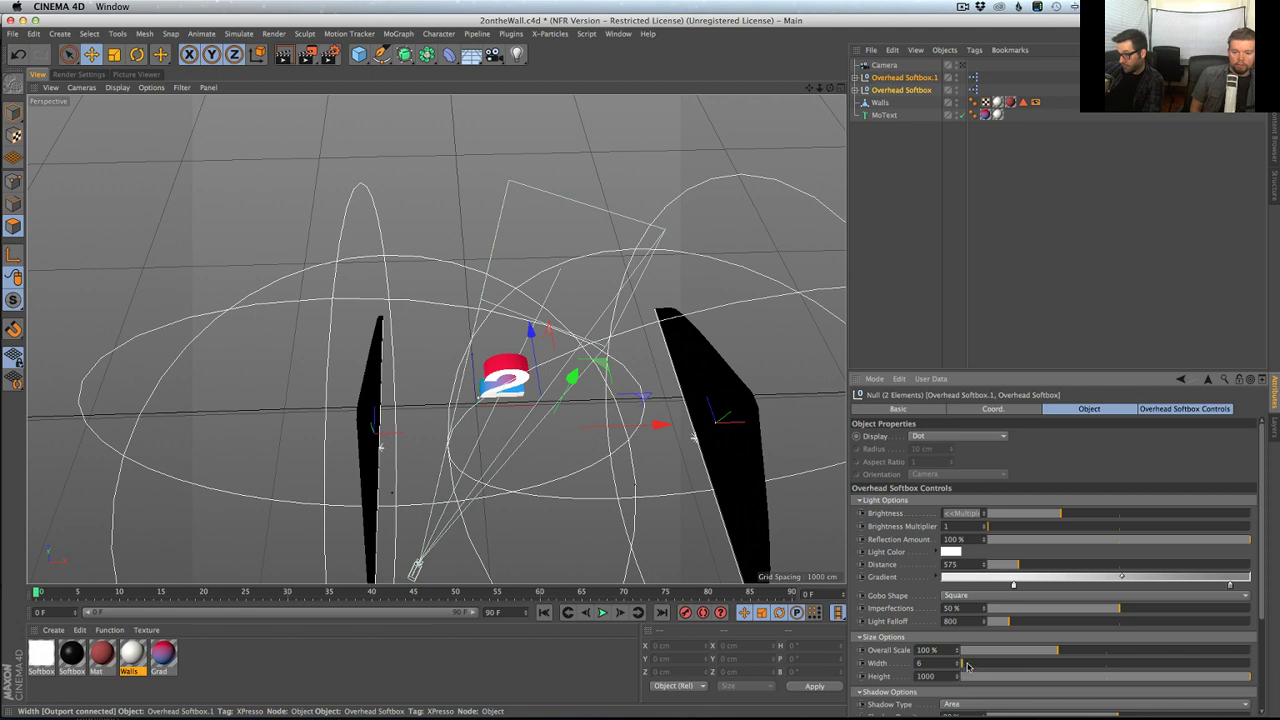
- Look through the camera and rerender the narrowed softboxes in place of the running perspective render
key("shift+r")
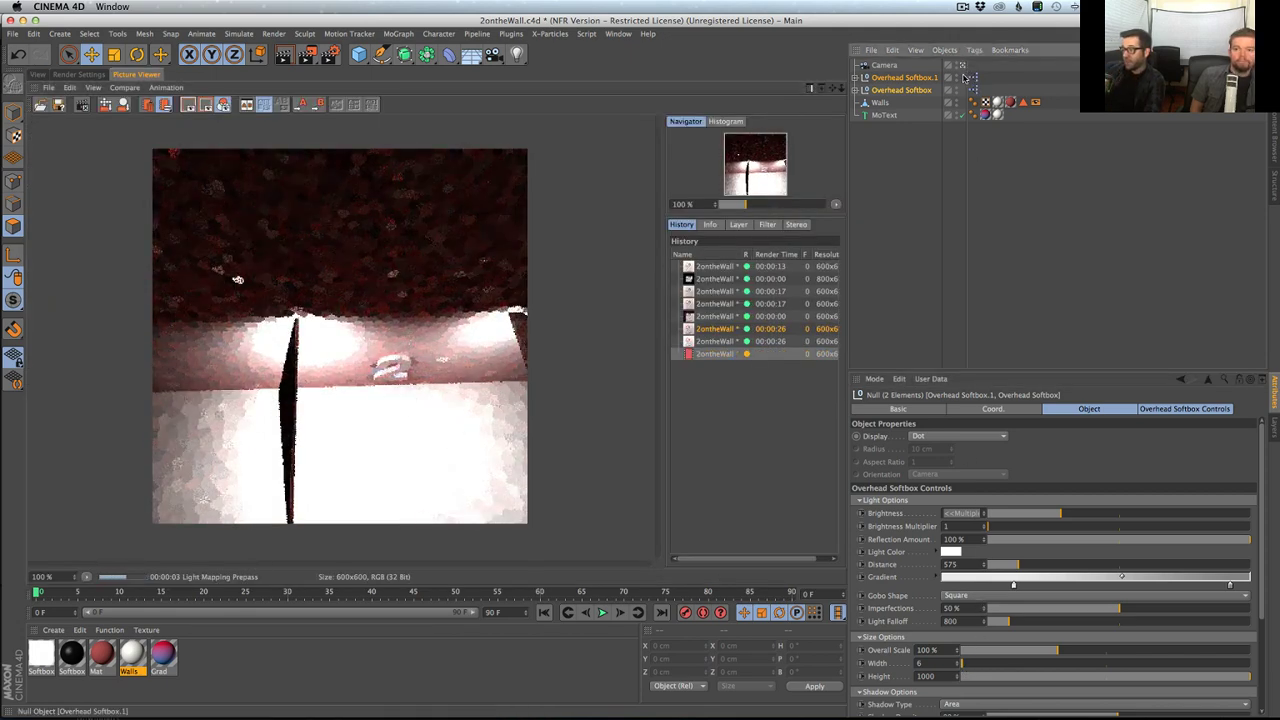
key("shift+r")
left_click(744, 246)
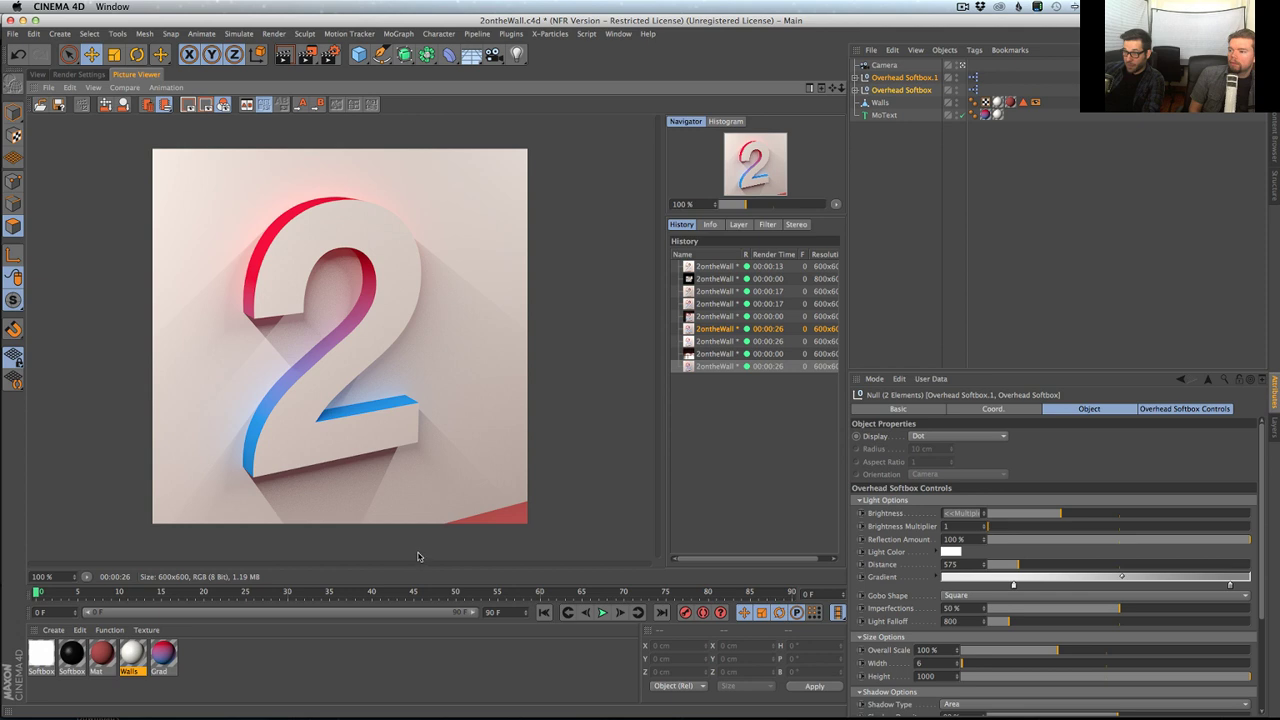
- Compare the new render with the Medibank reference photo in Chrome, and return to Cinema 4D
key("super+Tab")
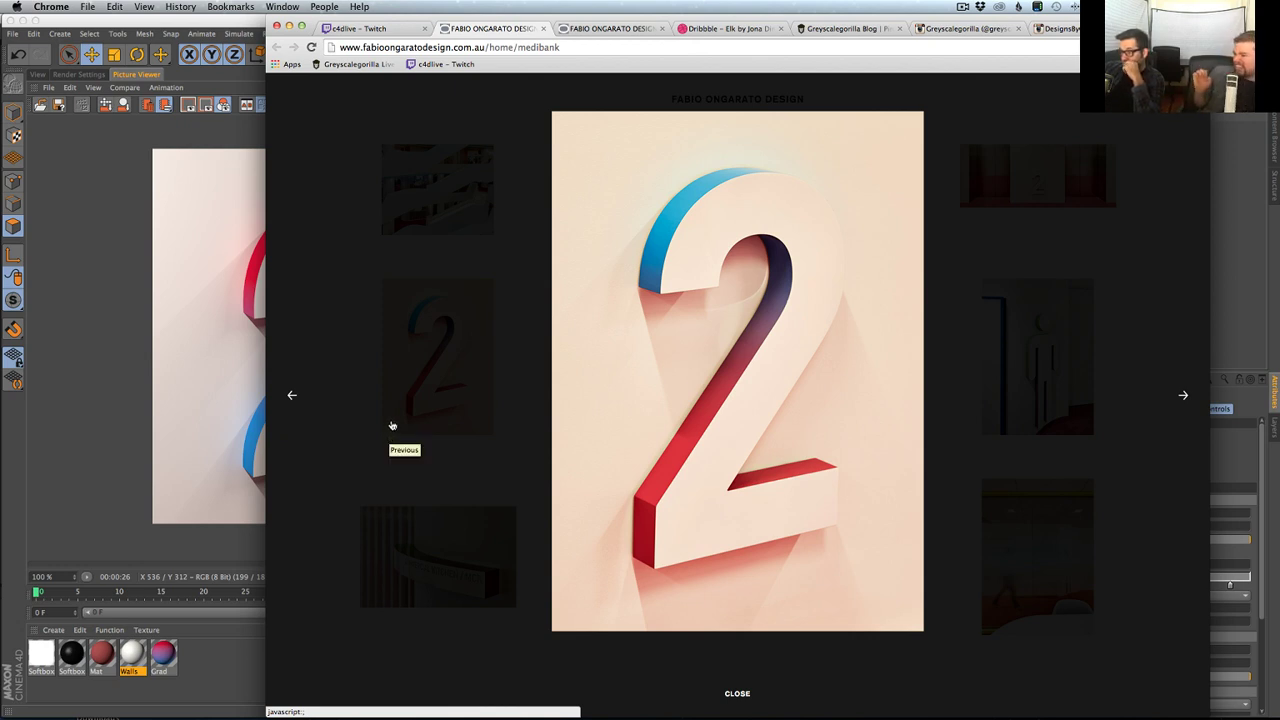
left_click(95, 330)
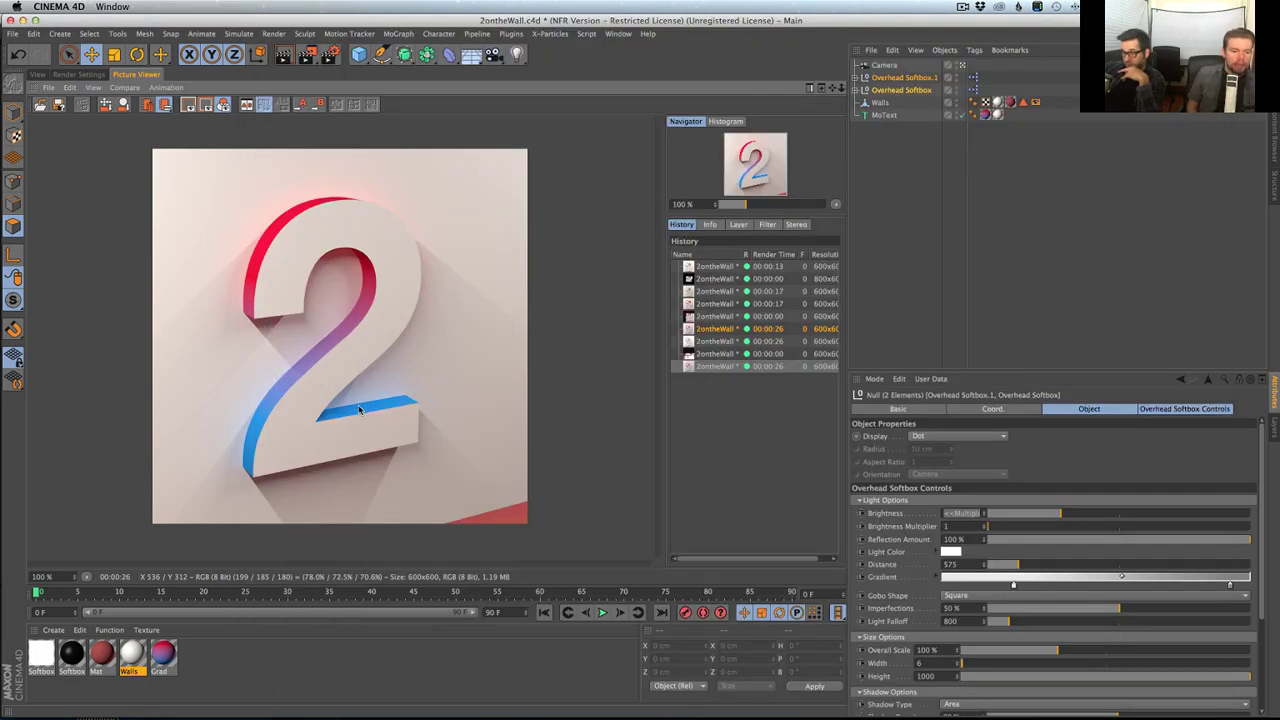
key("super+Tab")
key("super+Tab")
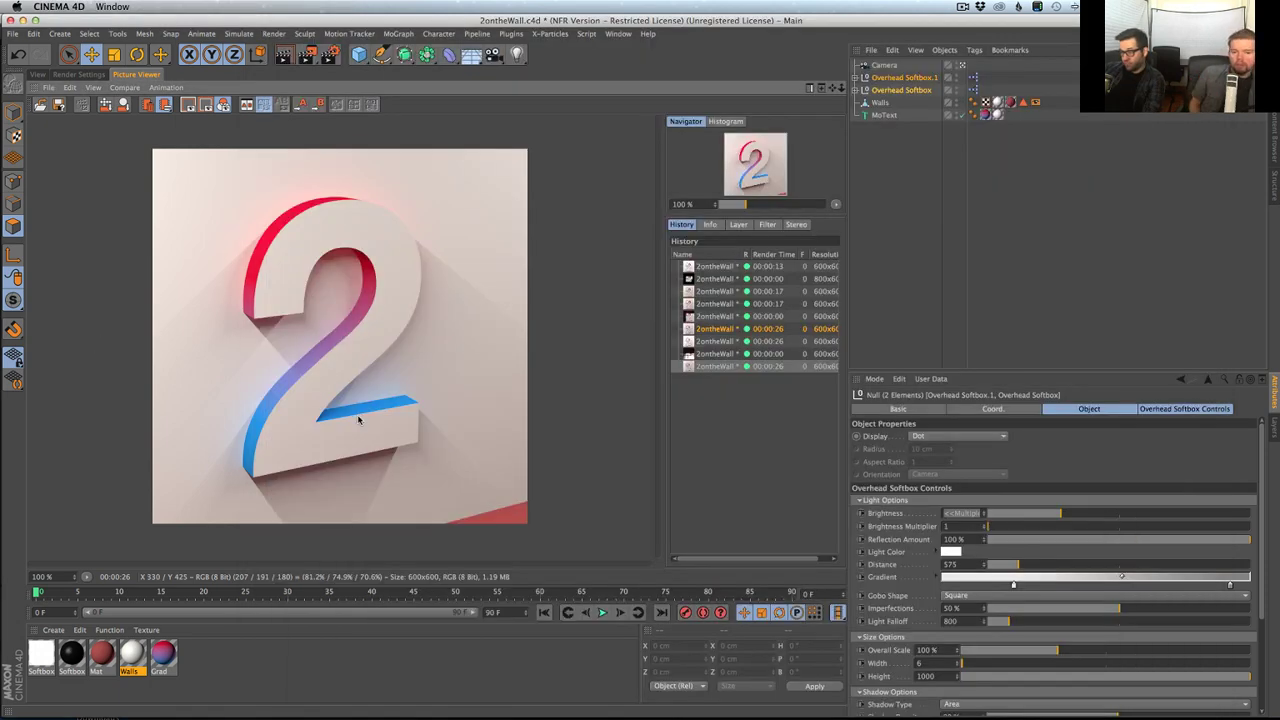
- Open the Illumination settings of the red Mat material, rerender the scene, and clear the Material Editor away from the render history
double_click(108, 654)
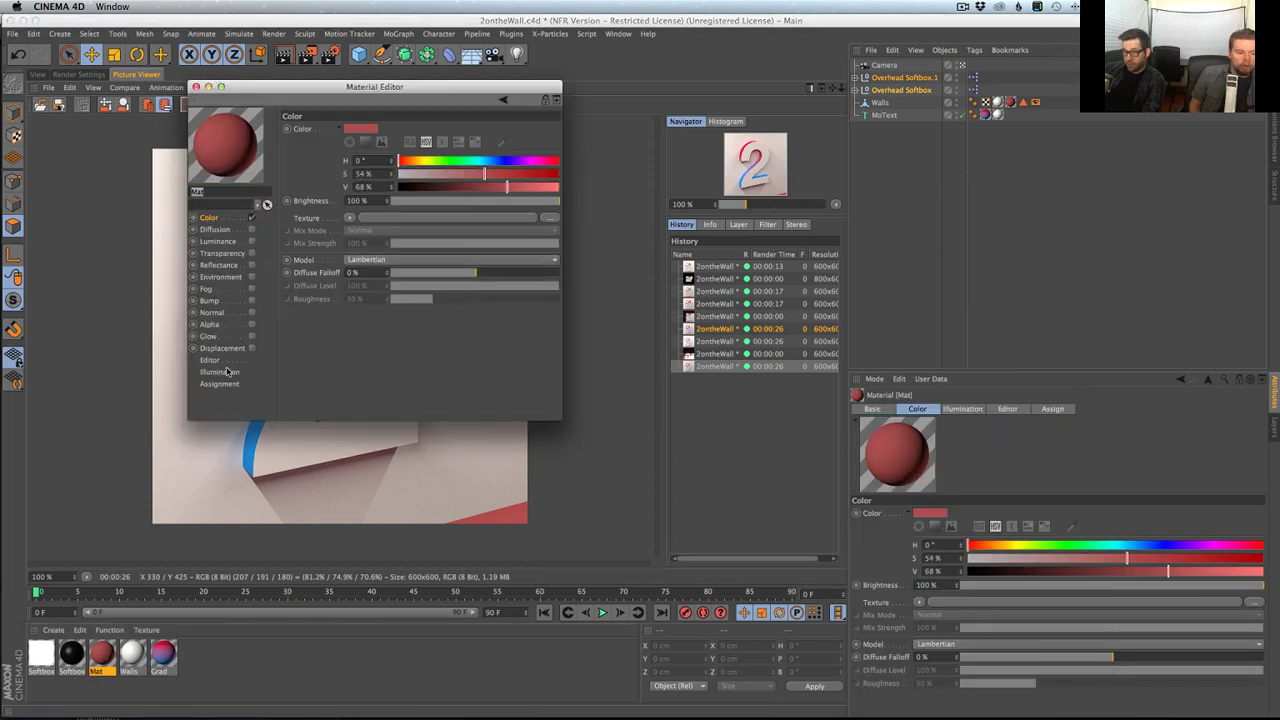
left_click(219, 371)
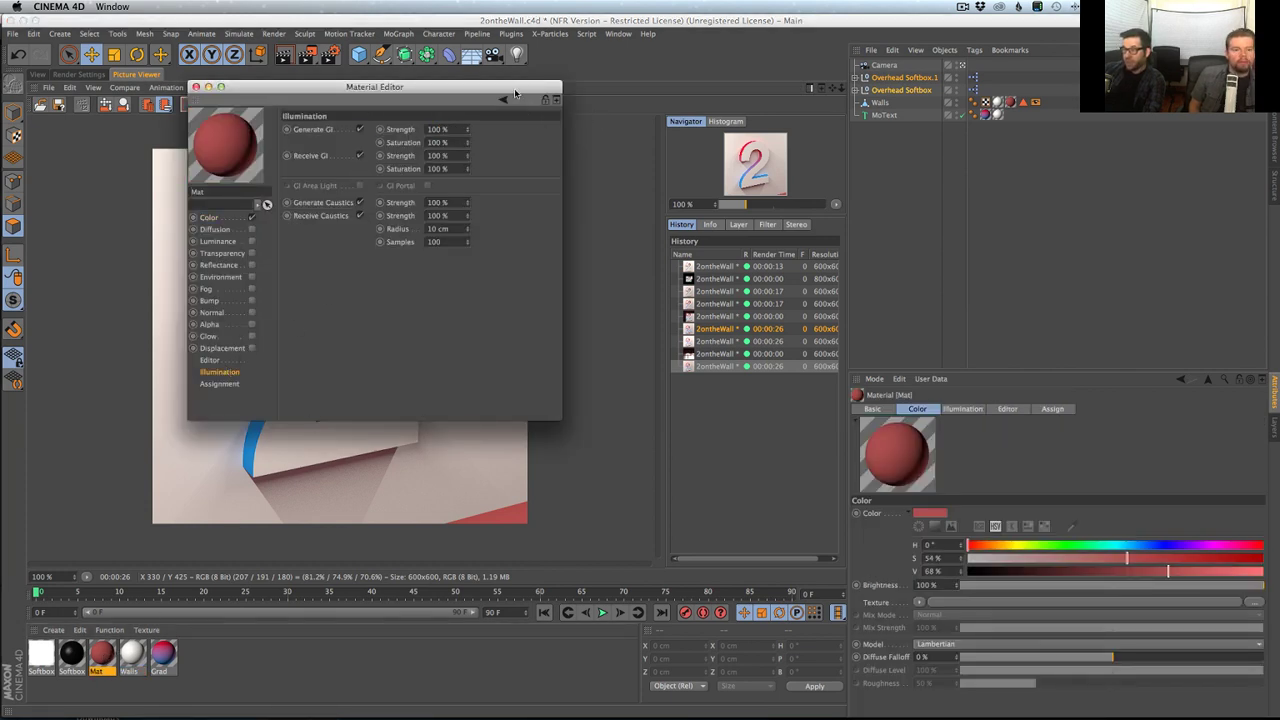
left_click_drag(515, 93, 991, 155)
key("shift+r")
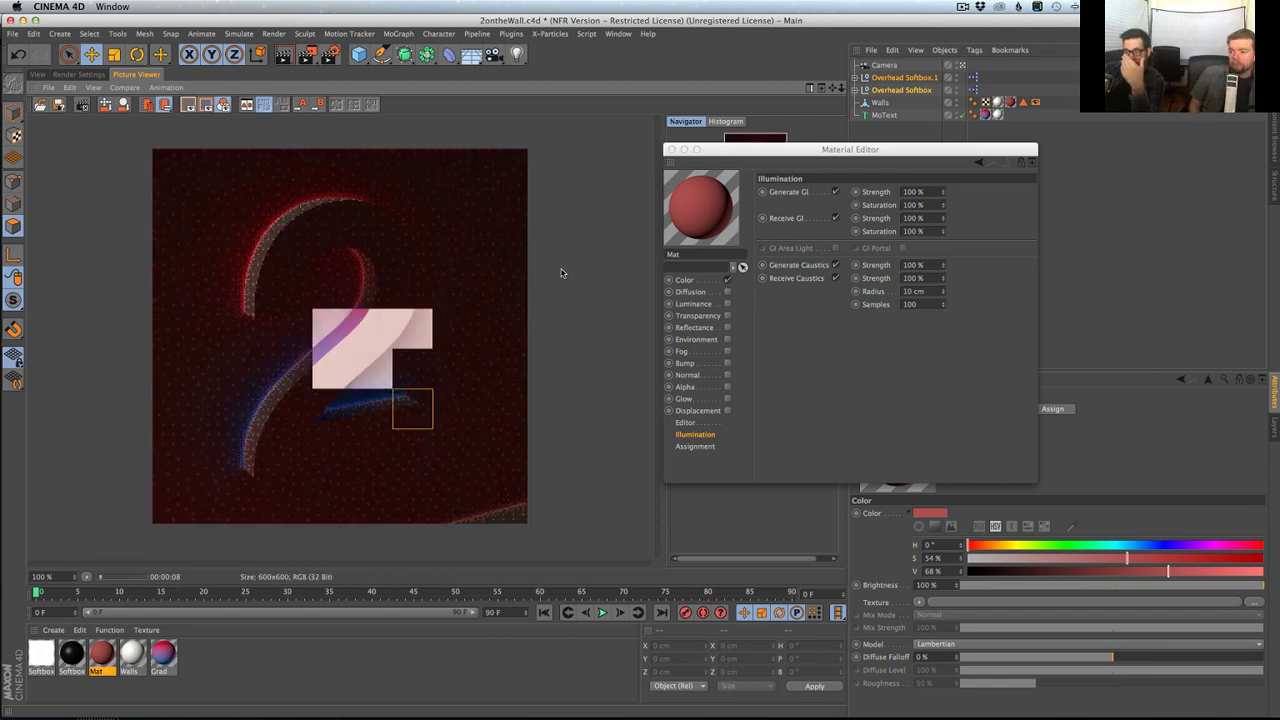
left_click_drag(746, 152, 1011, 130)
- Compare the render in progress with the previous finished render in the history, checking the wall tint and shadows
left_click(714, 367)
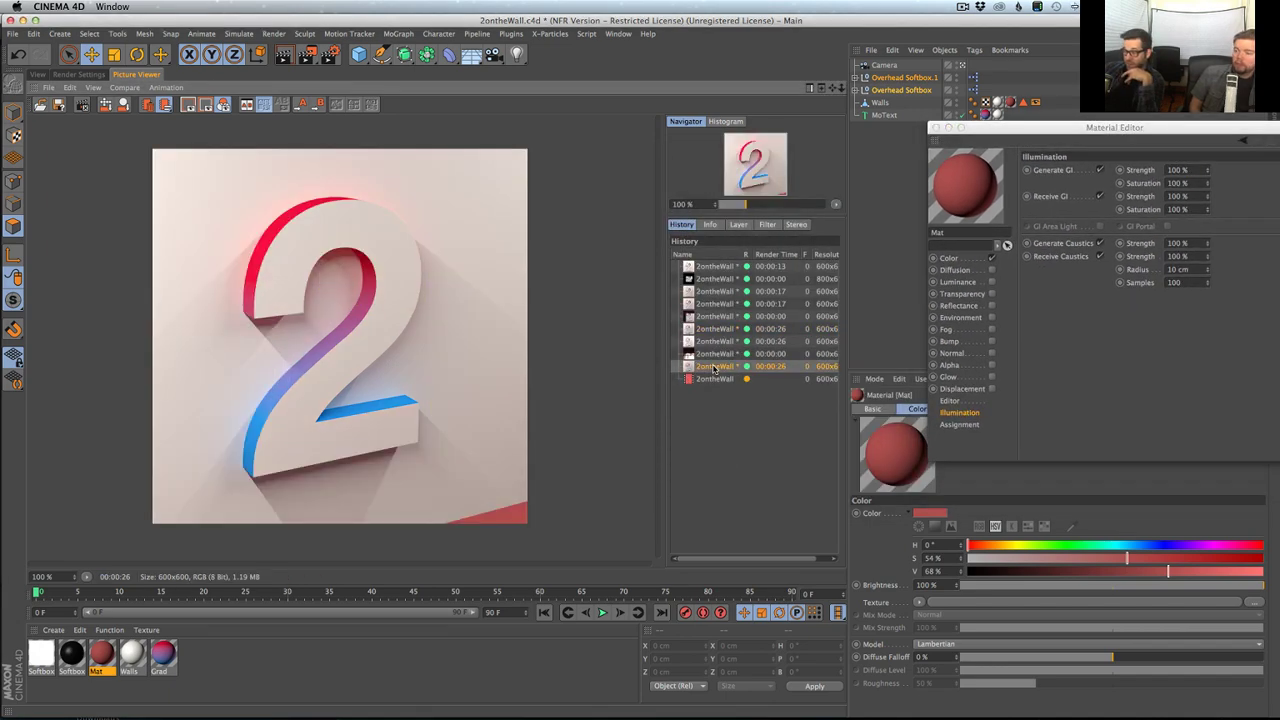
key("Down")
key("Up")
key("Down")
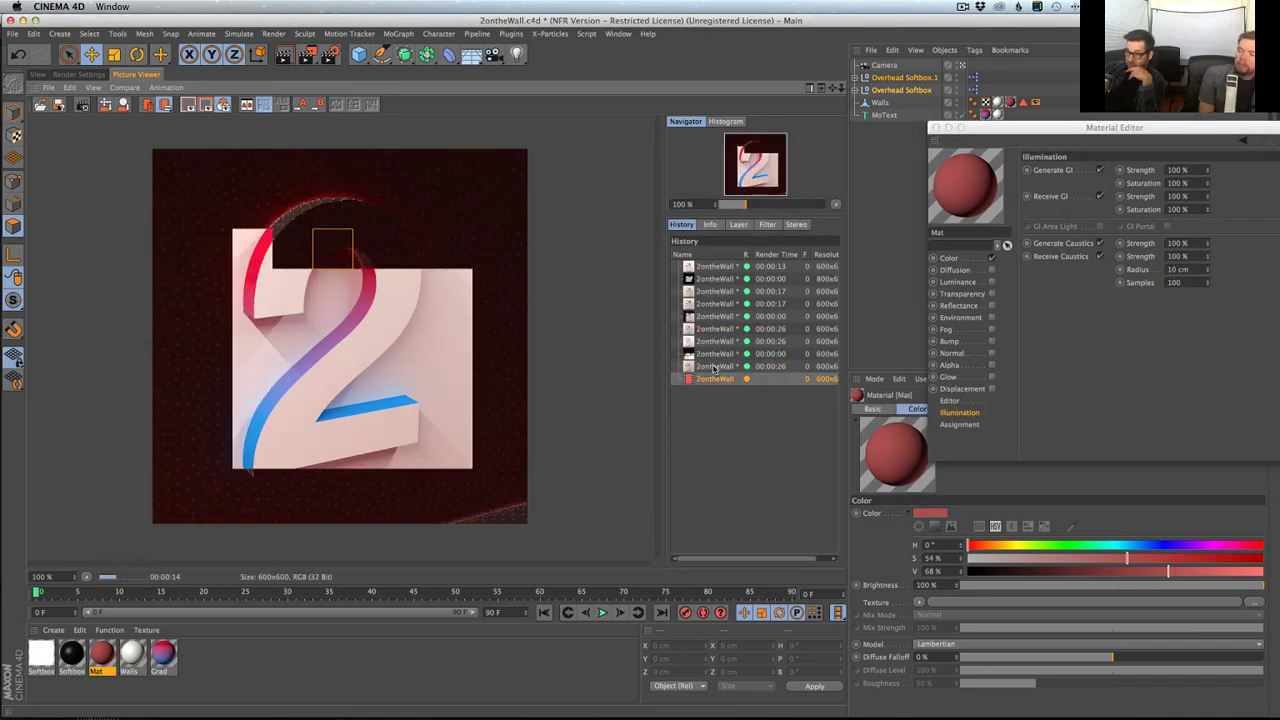
key("Up")
key("Down")
key("Up")
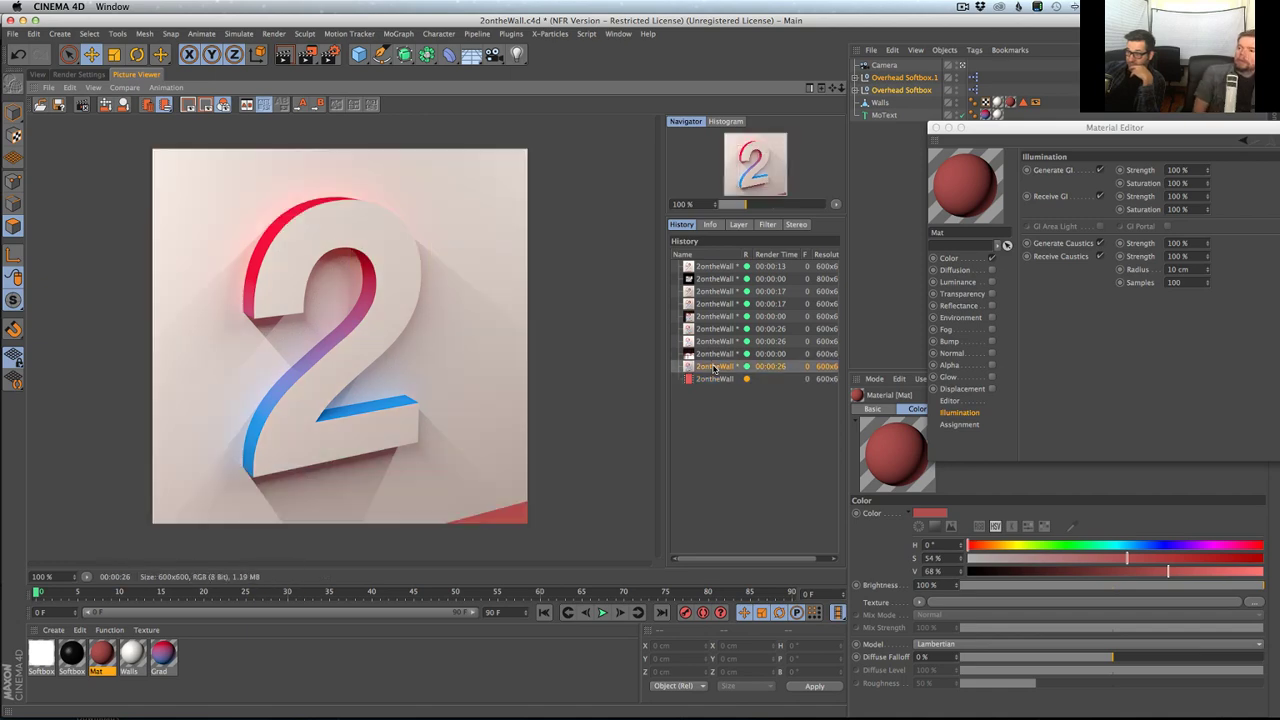
key("Down")
key("Up")
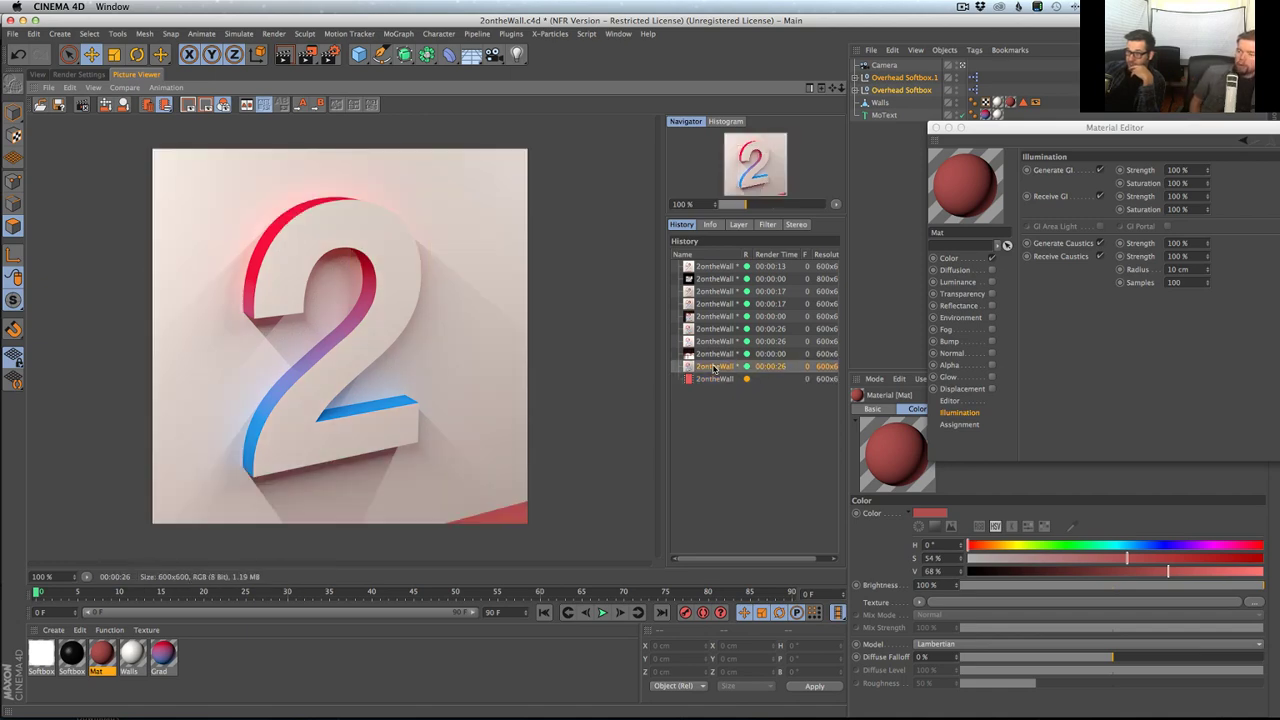
key("Down")
key("Up")
key("Down")
key("Up")
key("Down")
key("Up")
key("Down")
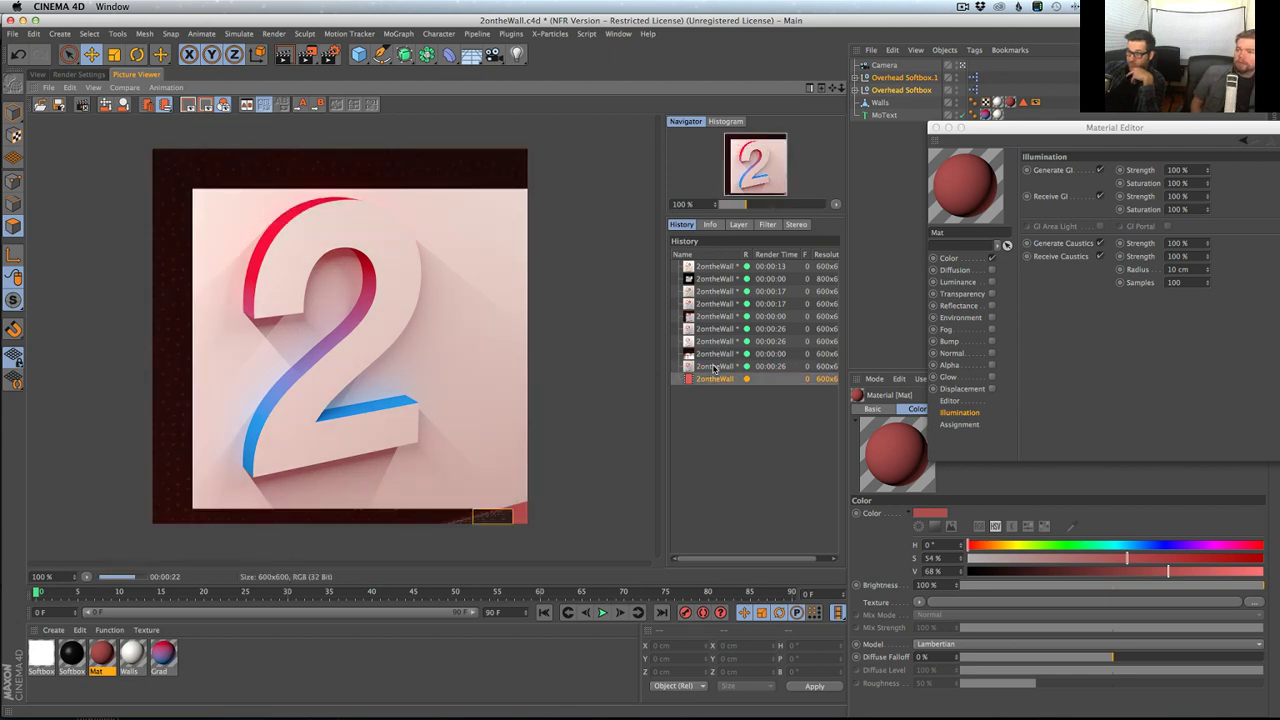
key("Up")
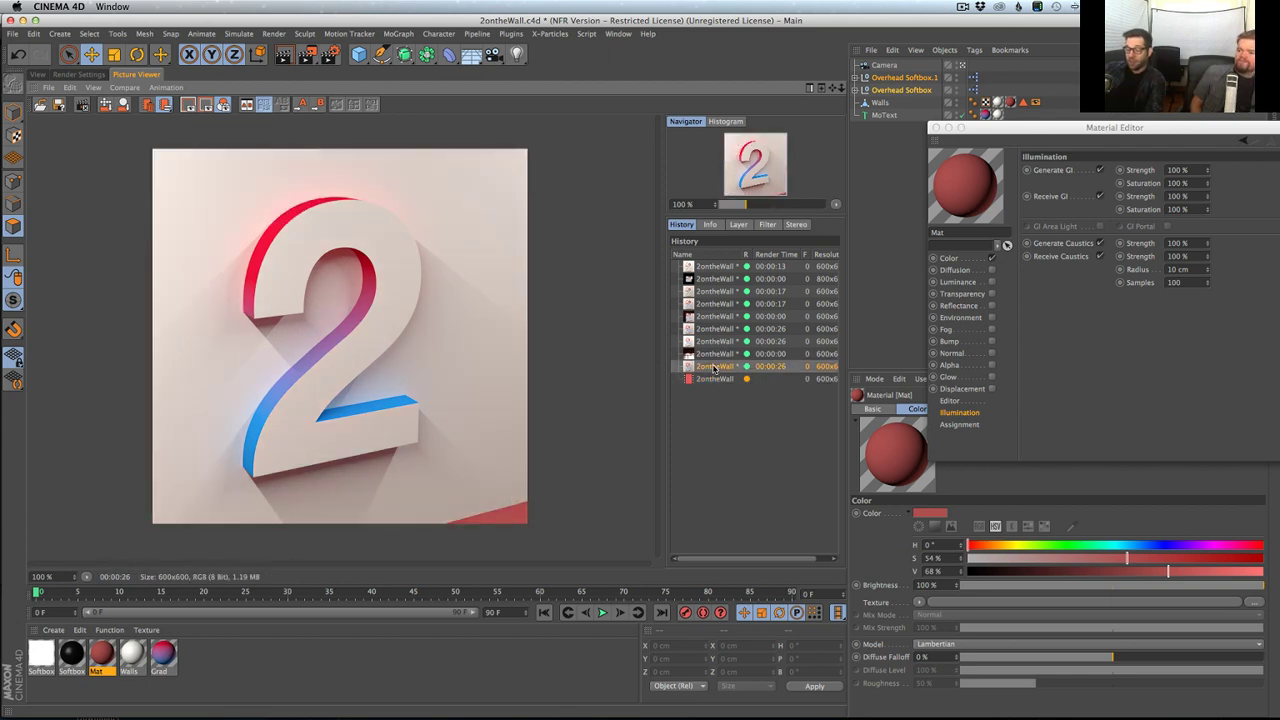
- Switch to the reference photo in Chrome and back to Cinema 4D to check the wall tint
key("super+Tab")
key("super+Tab")
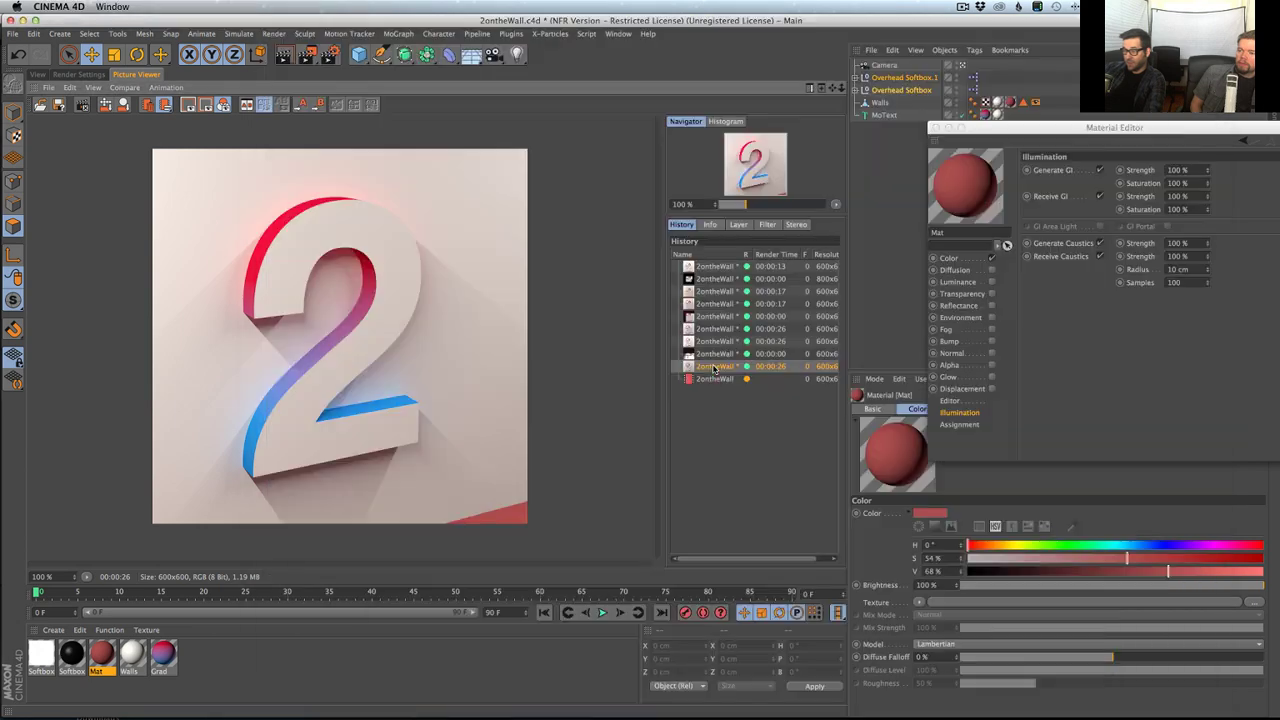
key("super+Tab")
key("super+Tab")
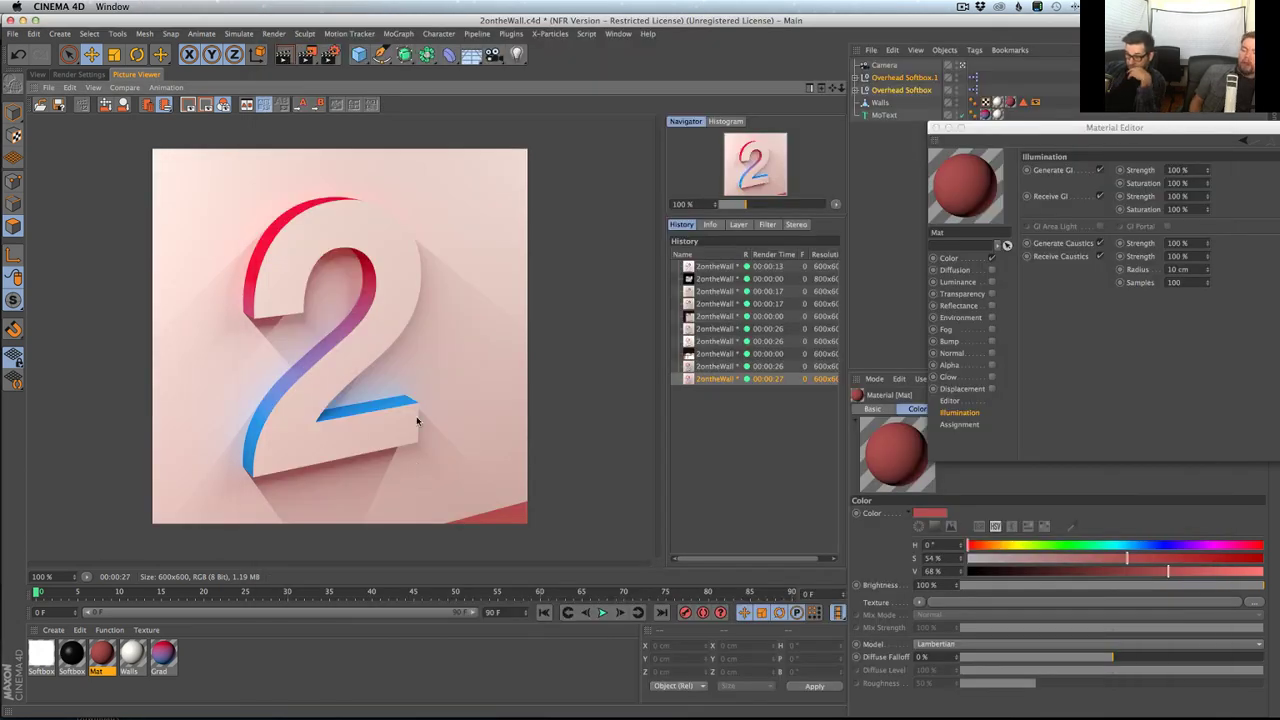
- Compare the finished Mat render with the previous one in the history, examining the colour of the wall and the 2
key("Up")
key("Down")
key("Up")
key("Down")
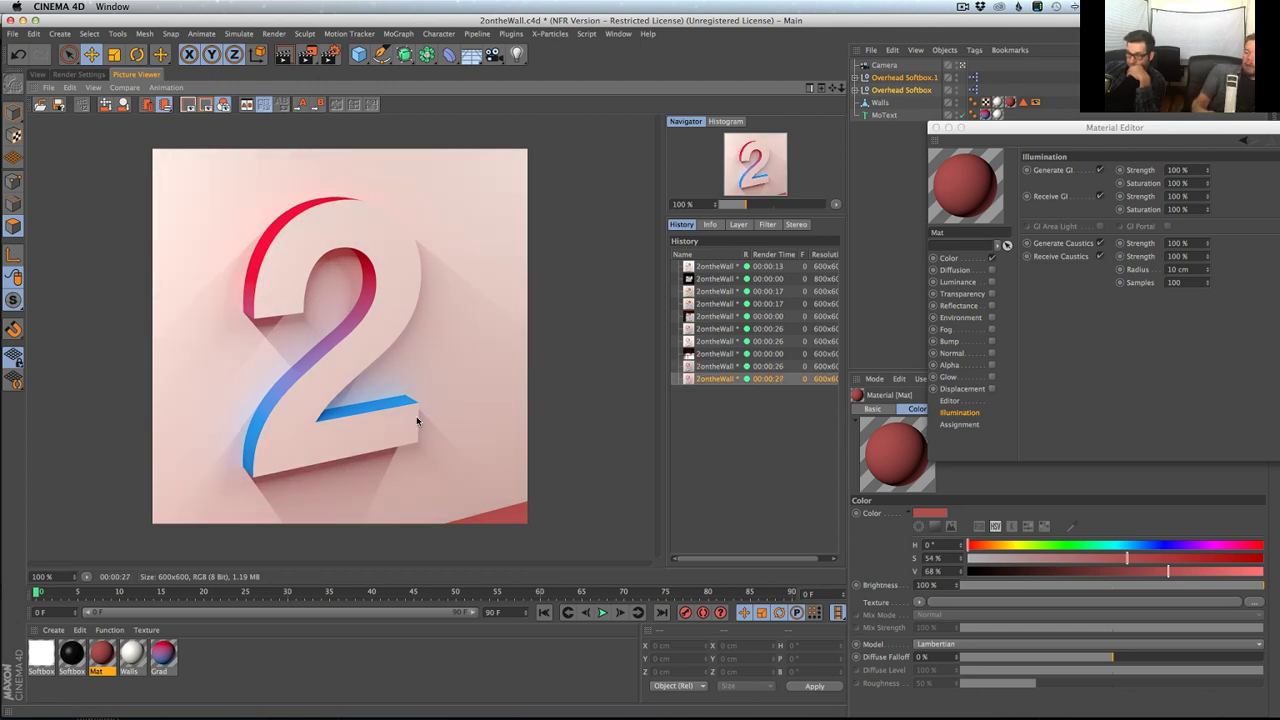
key("Up")
key("Down")
key("Up")
key("Down")
key("Up")
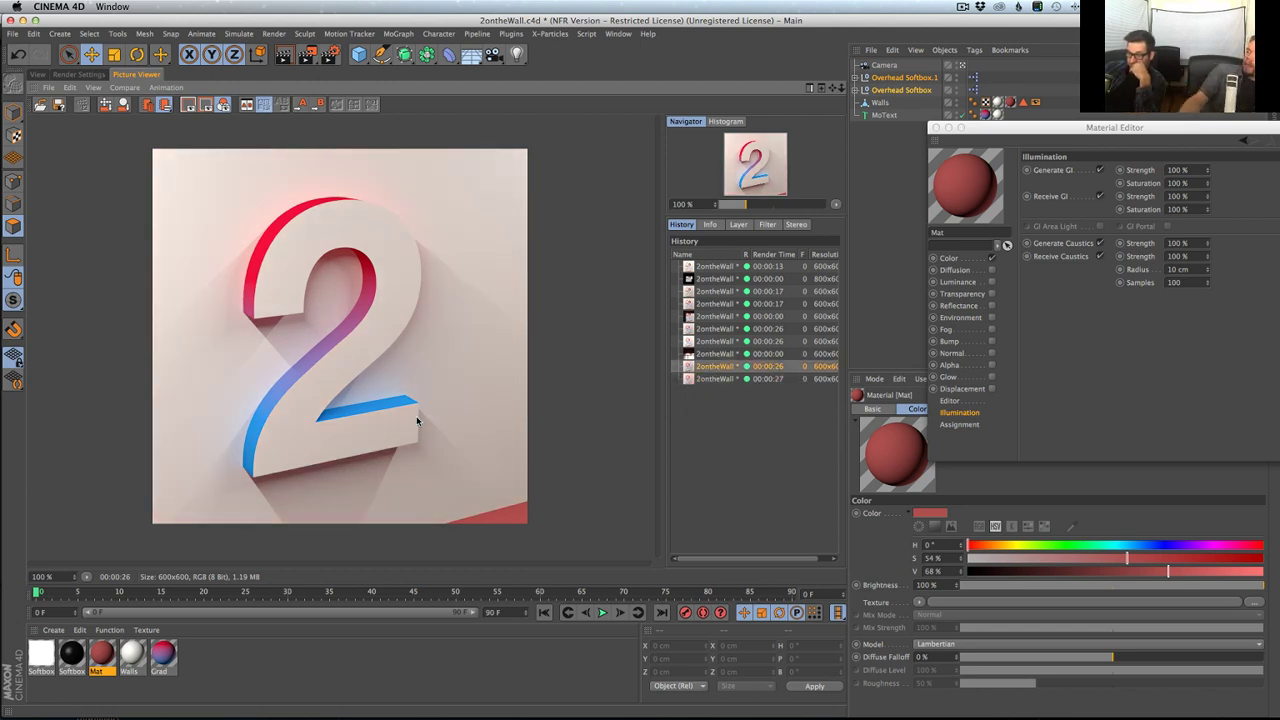
key("Down")
key("Up")
key("Down")
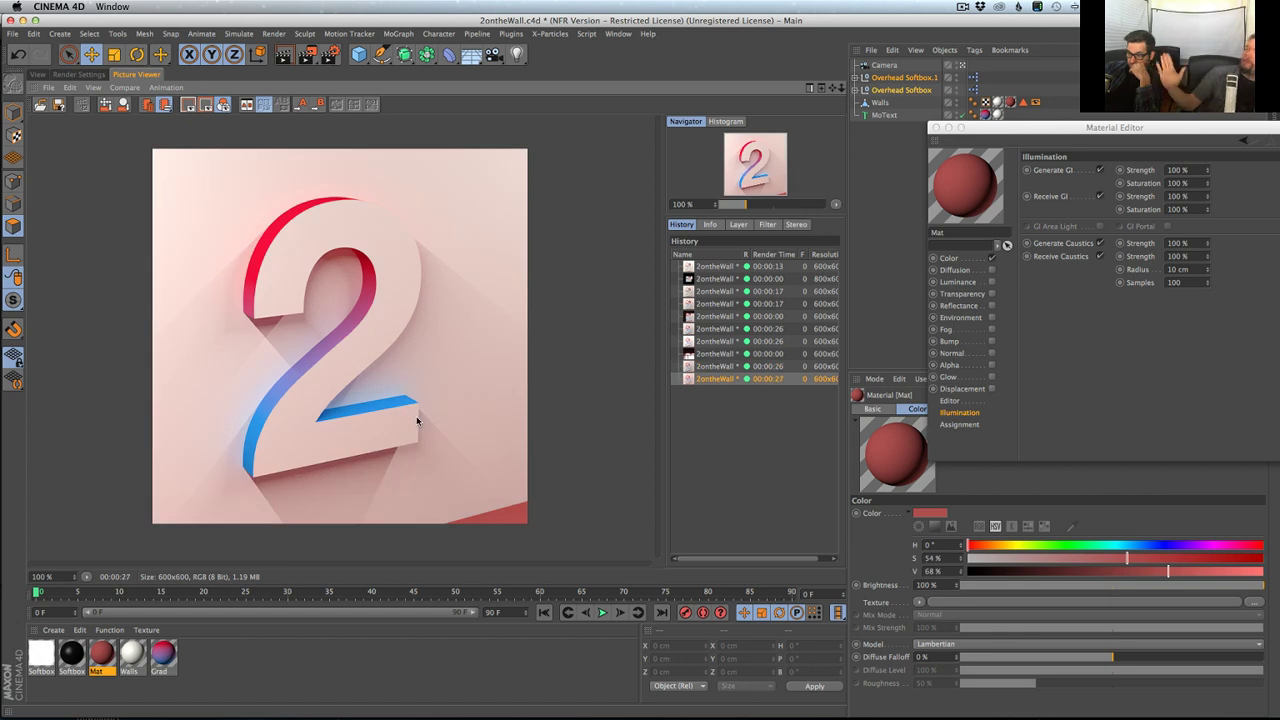
key("Up")
key("Down")
key("Up")
key("Down")
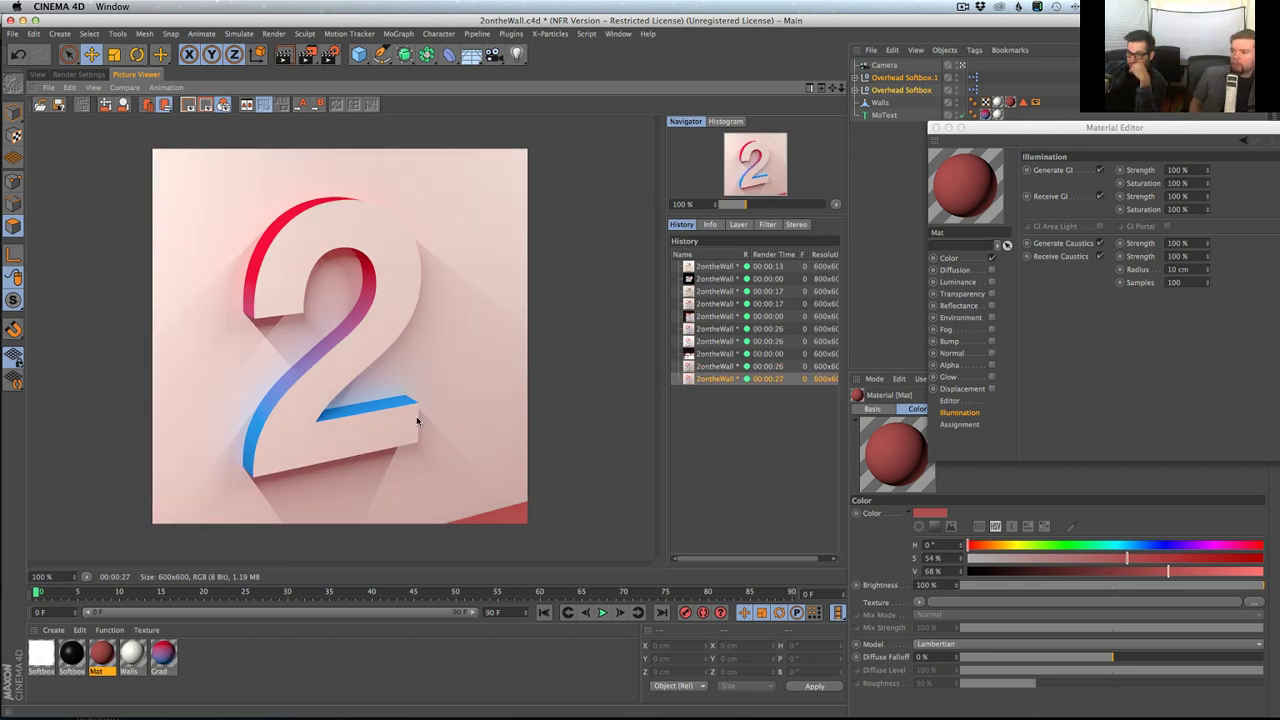
key("Up")
key("Down")
key("Up")
key("Down")
key("Up")
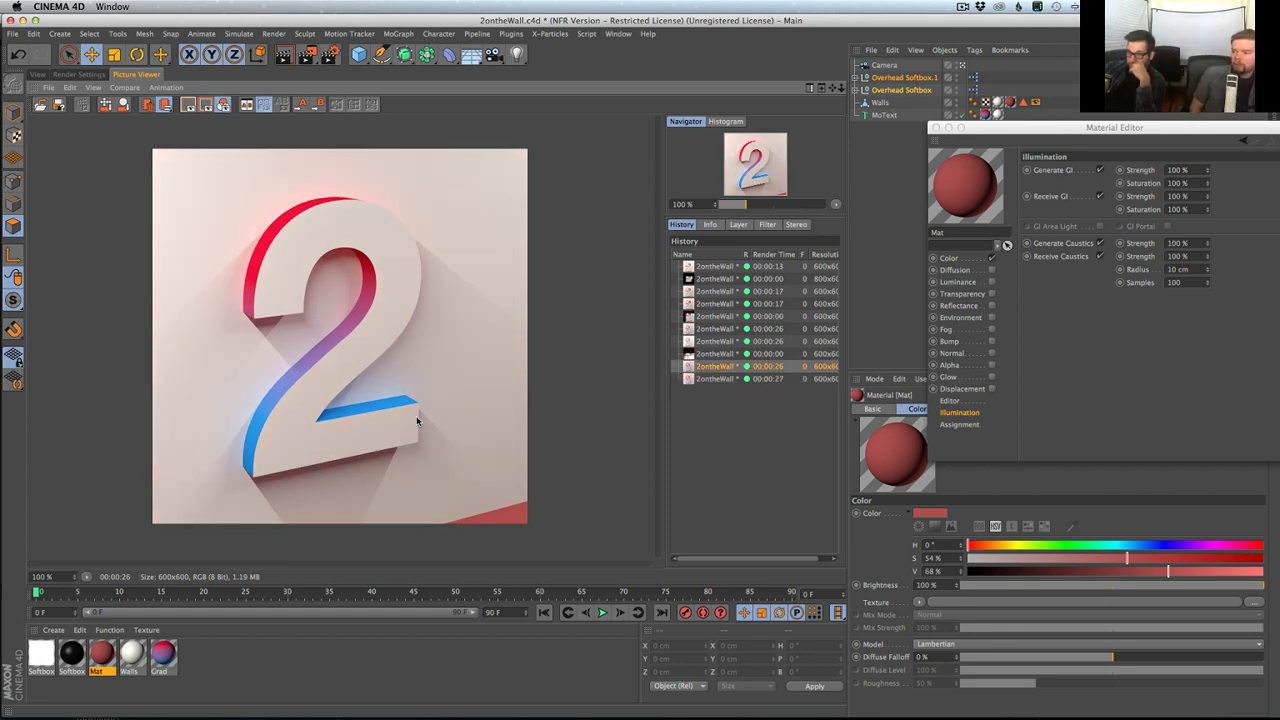
key("Down")
key("Up")
key("Down")
key("Up")
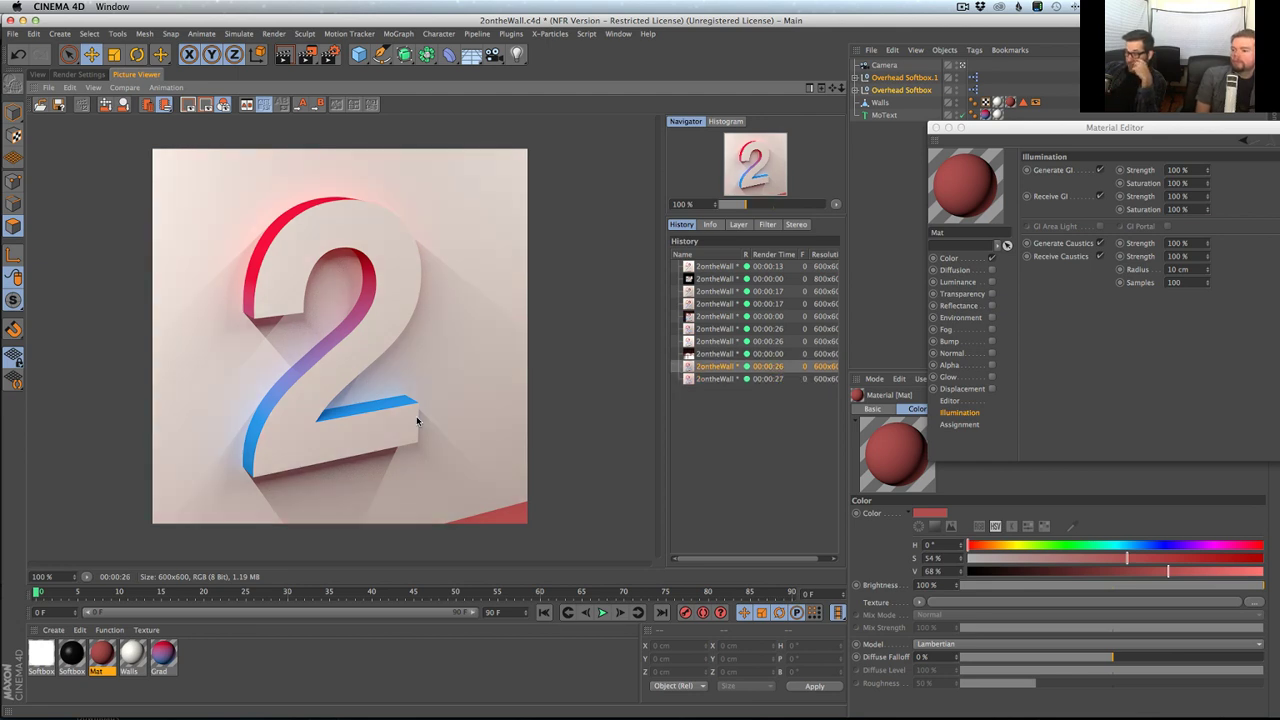
key("Down")
key("Up")
key("Down")
key("Up")
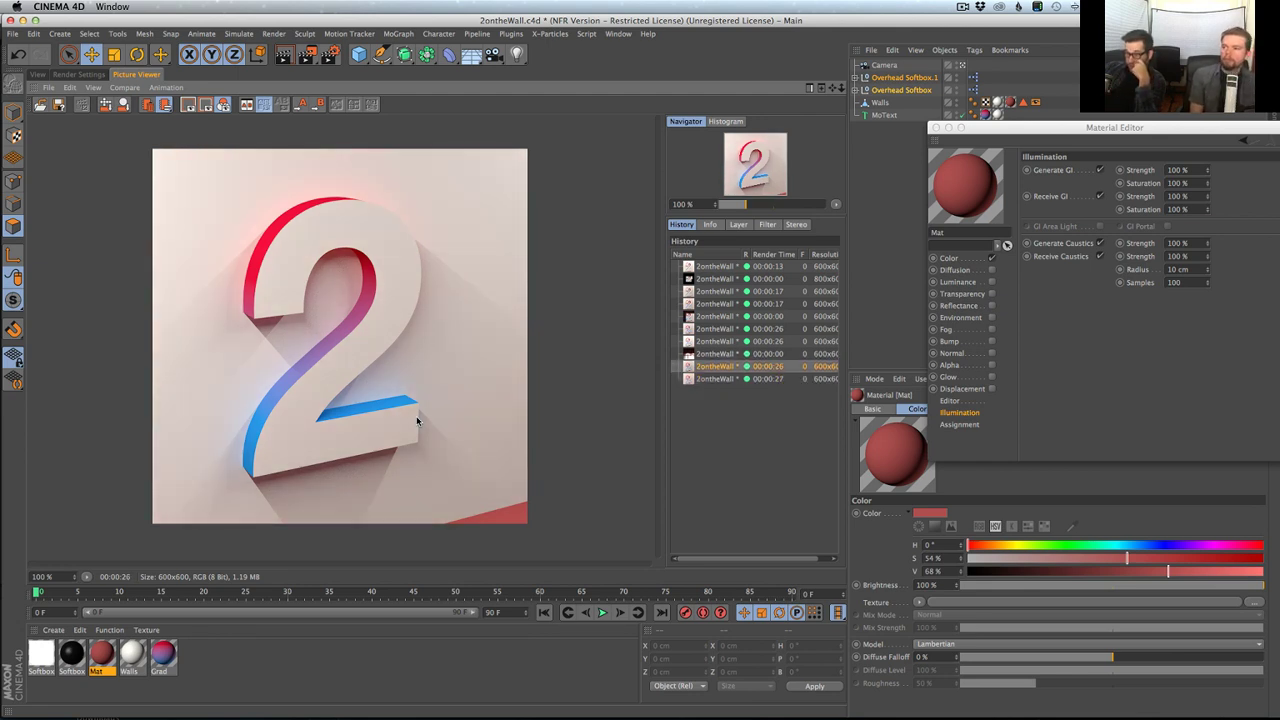
key("Down")
key("Up")
key("Down")
key("Up")
key("Down")
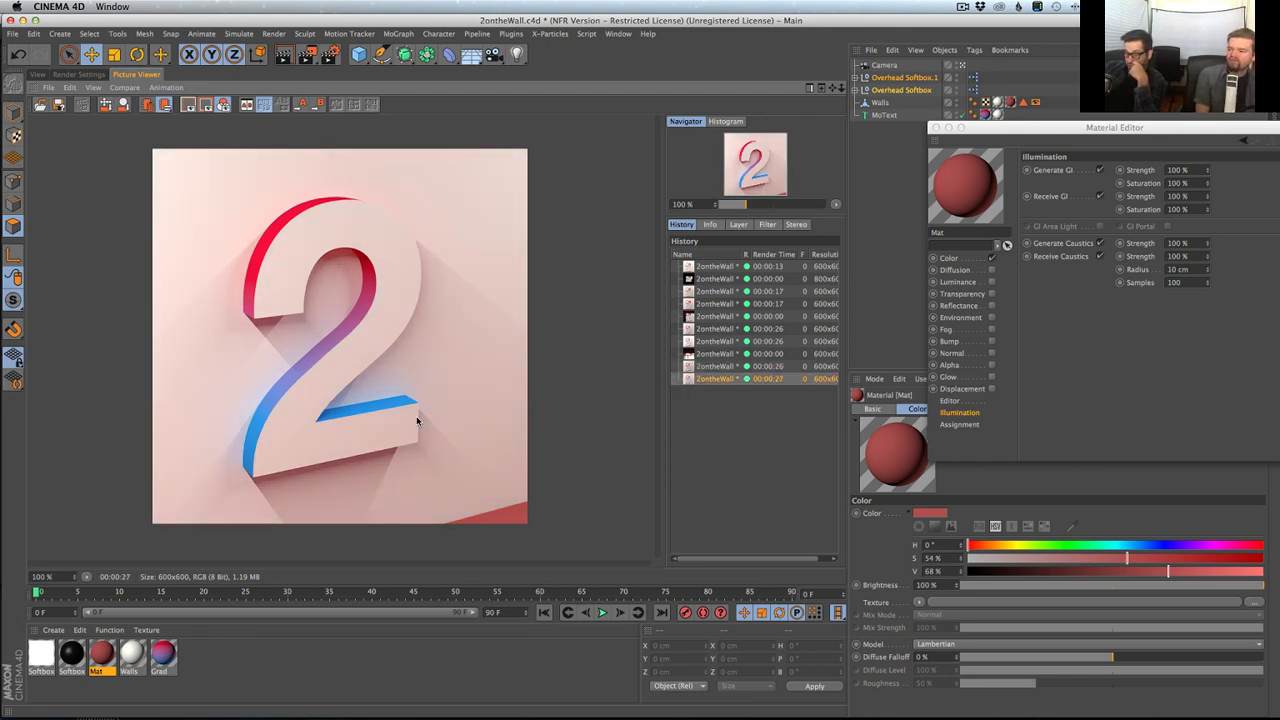
key("Up")
key("Down")
key("Up")
key("Down")
key("Up")
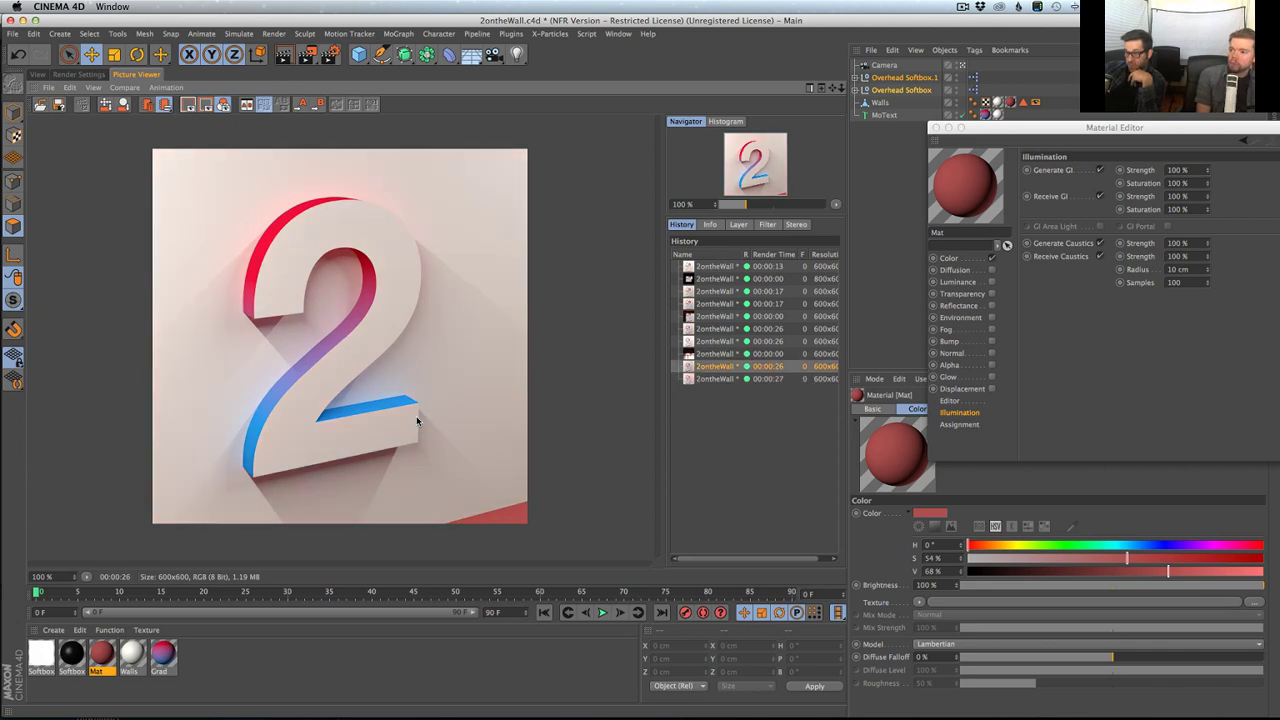
key("Down")
key("Up")
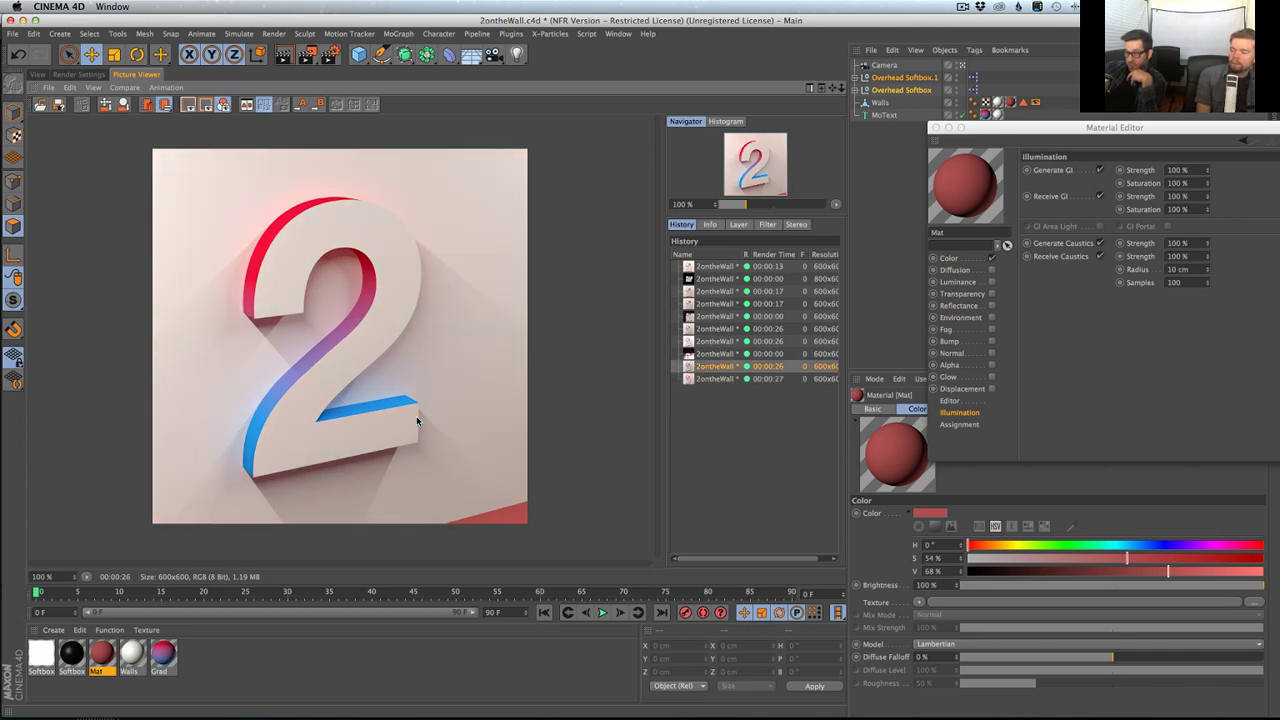
- Try a Generate GI strength of 500% on the Grad material and render the scene
left_click(163, 655)
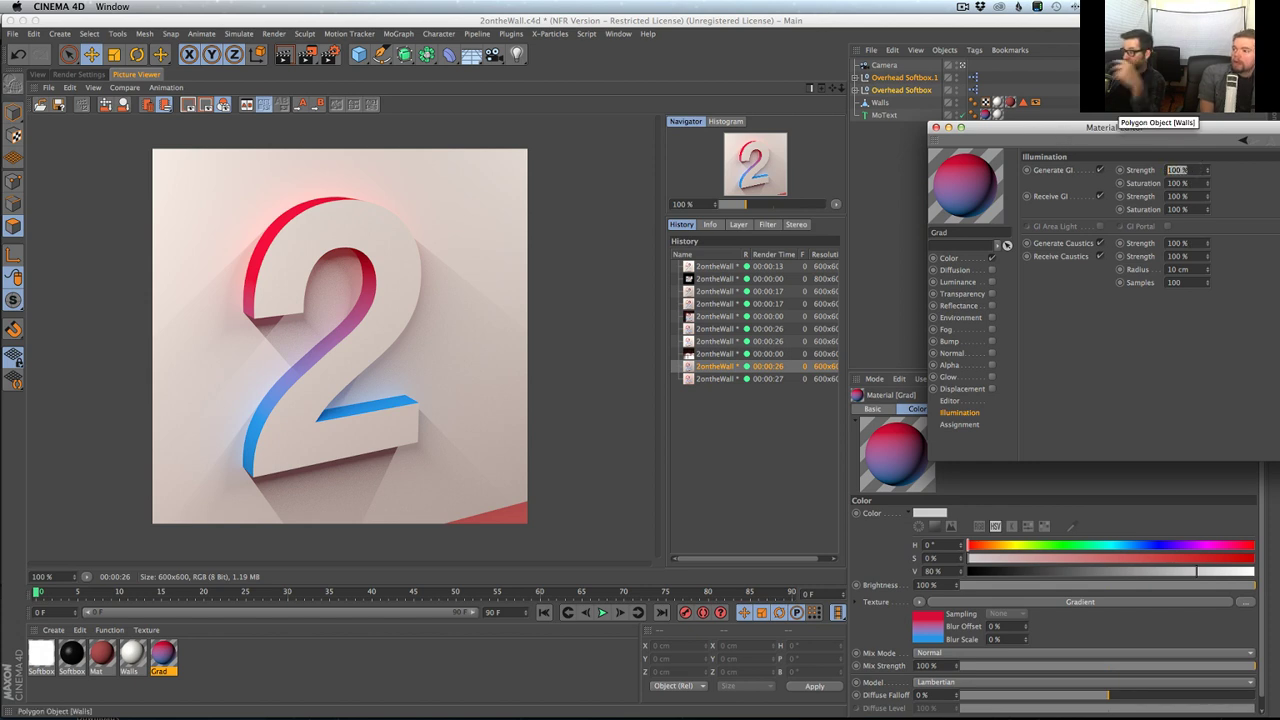
type("50")
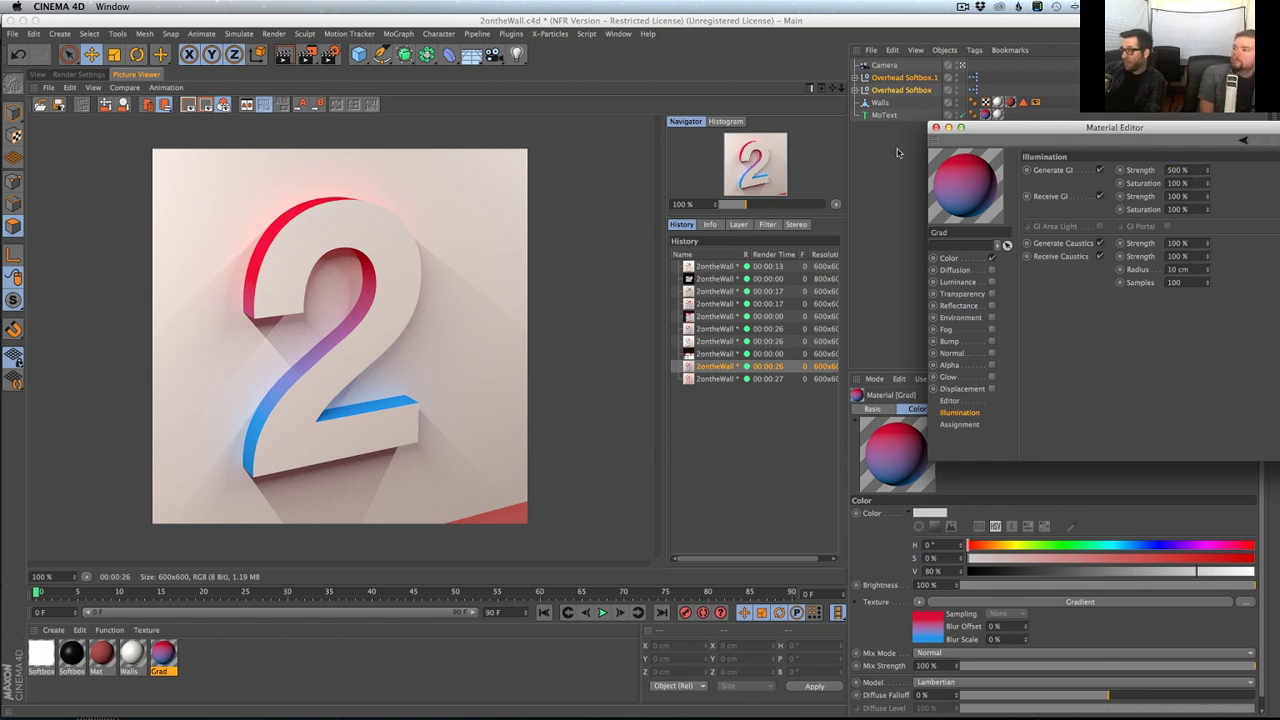
key("shift+r")
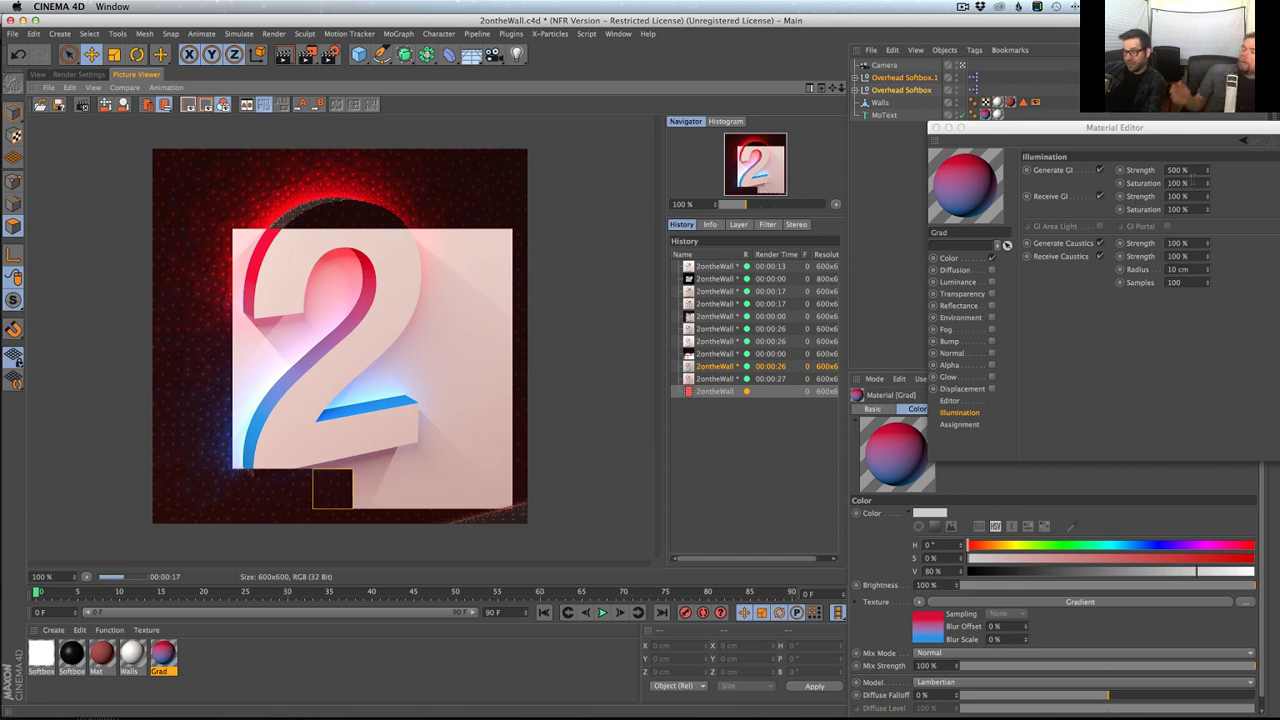
- Undo the Grad material's GI strength change, and set its Generate GI saturation to 500%
left_click(1197, 174)
key("super+z")
left_click_drag(1189, 183, 1093, 178)
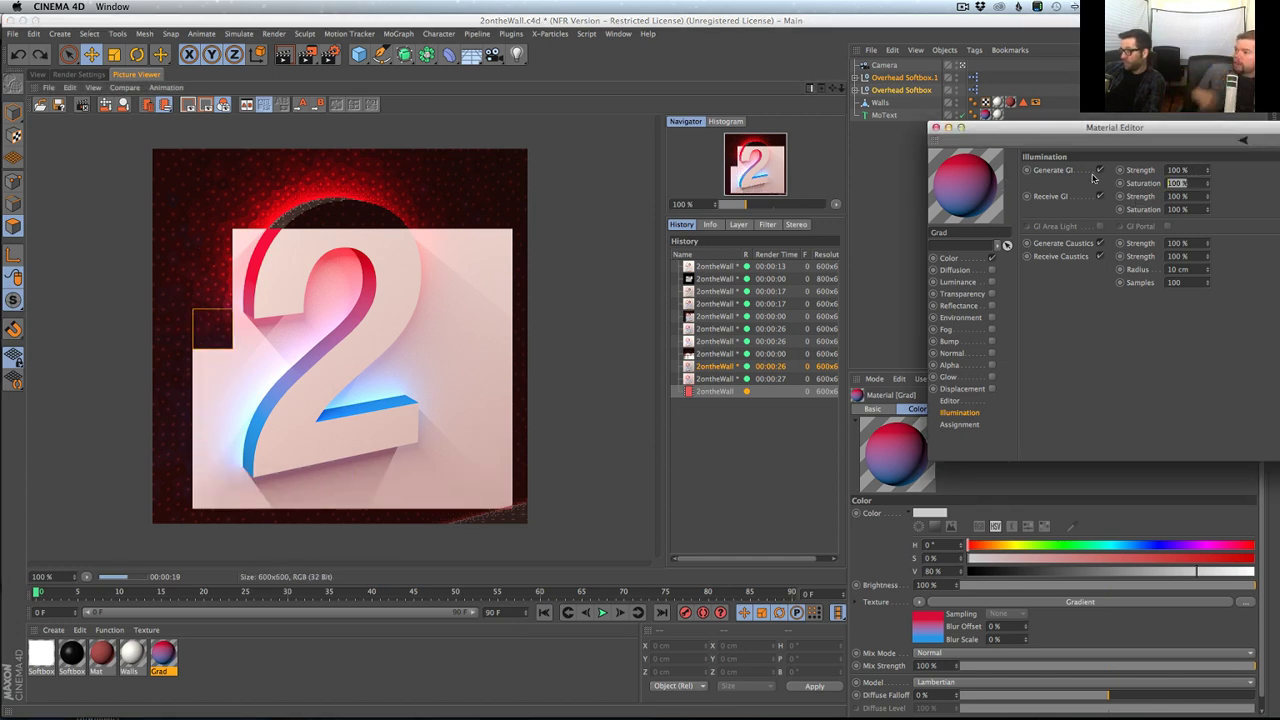
type("500")
key("Return")
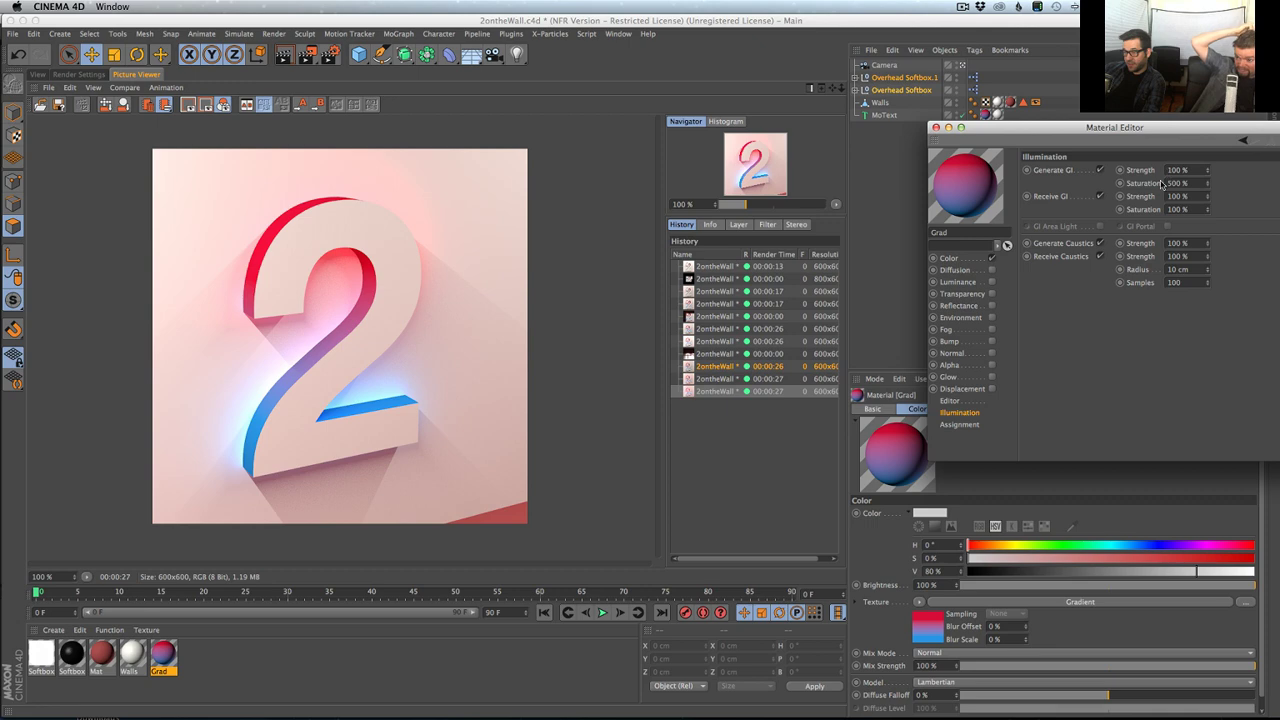
- Render the scene with the 500% GI saturation and compare it against the earlier render in the history
key("shift+r")
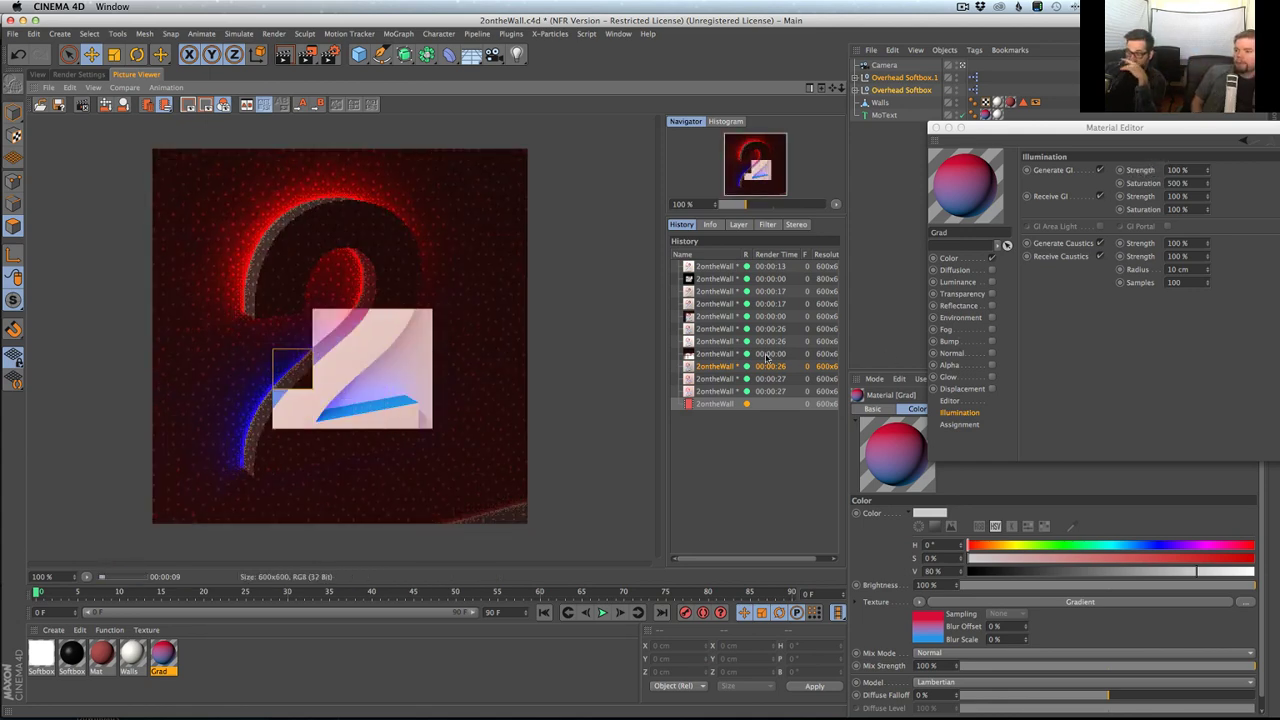
left_click(727, 379)
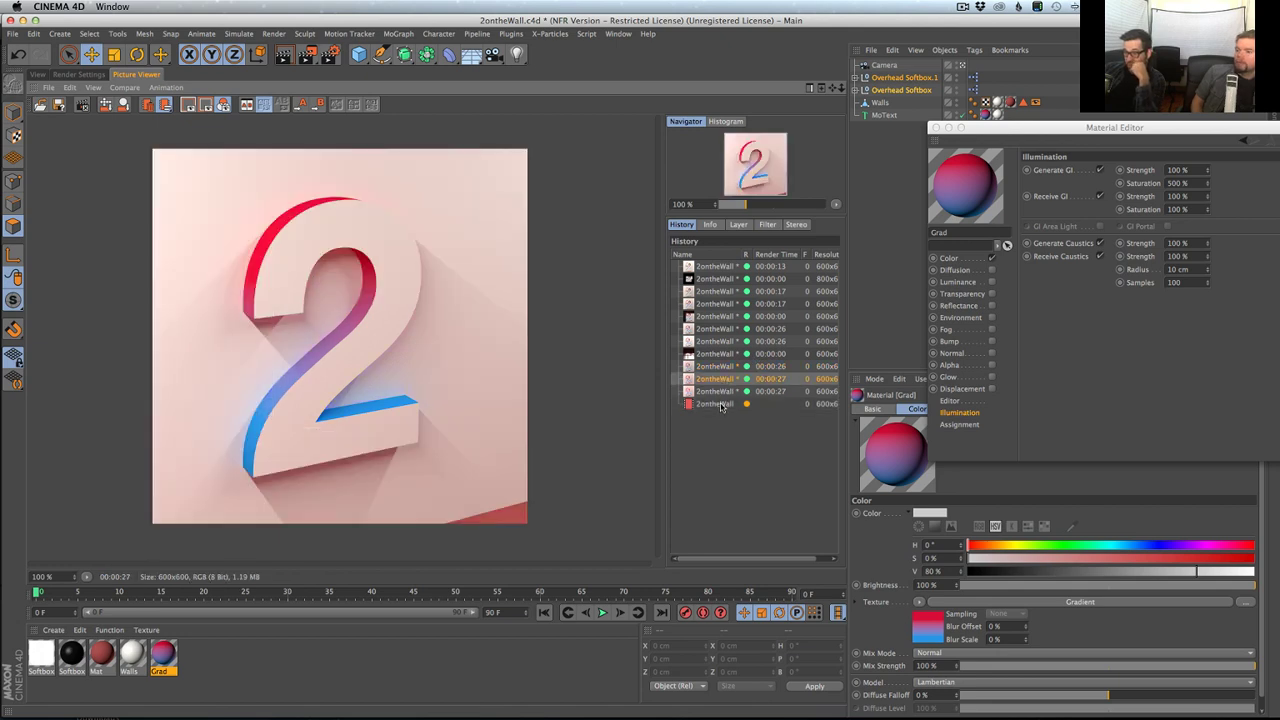
left_click(722, 404)
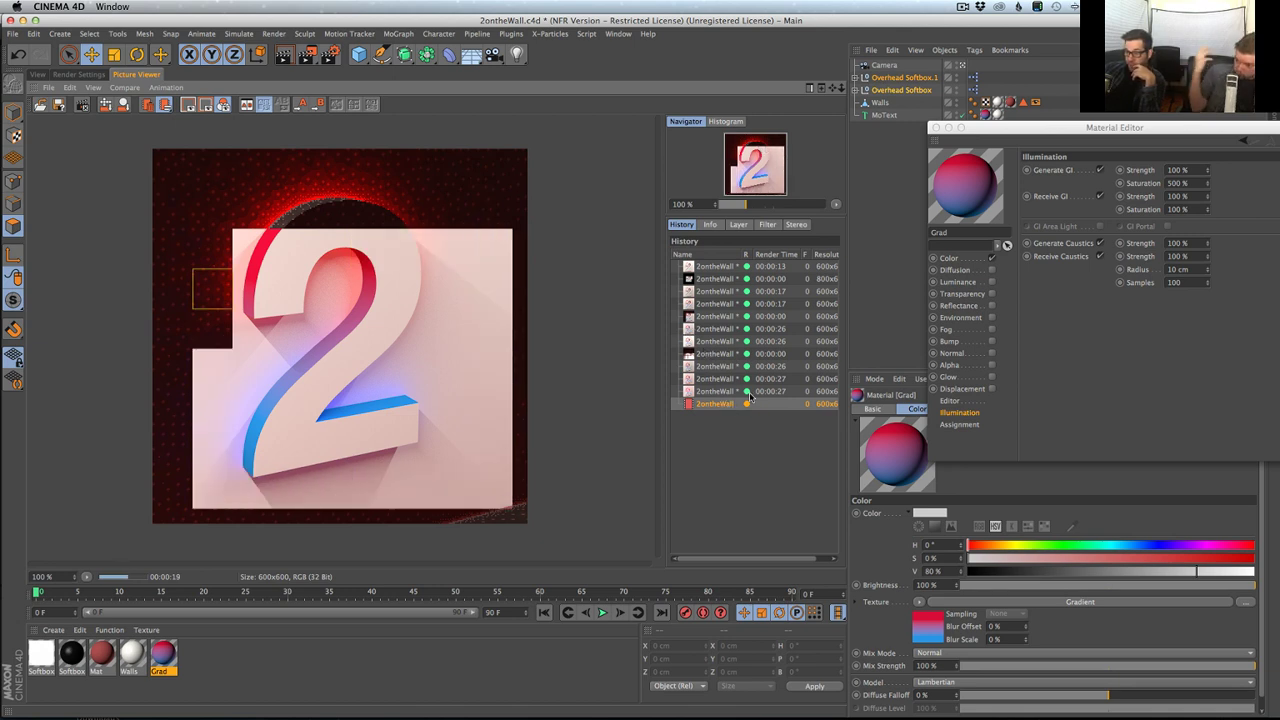
left_click(738, 379)
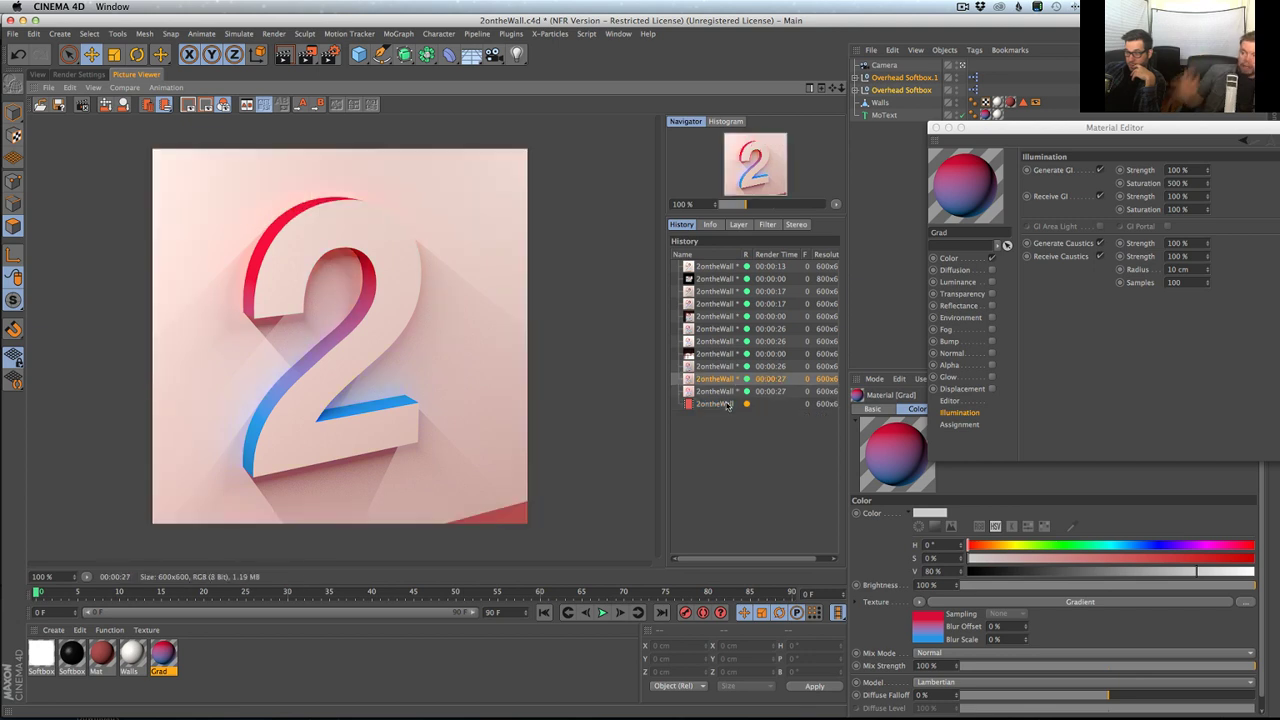
left_click(727, 404)
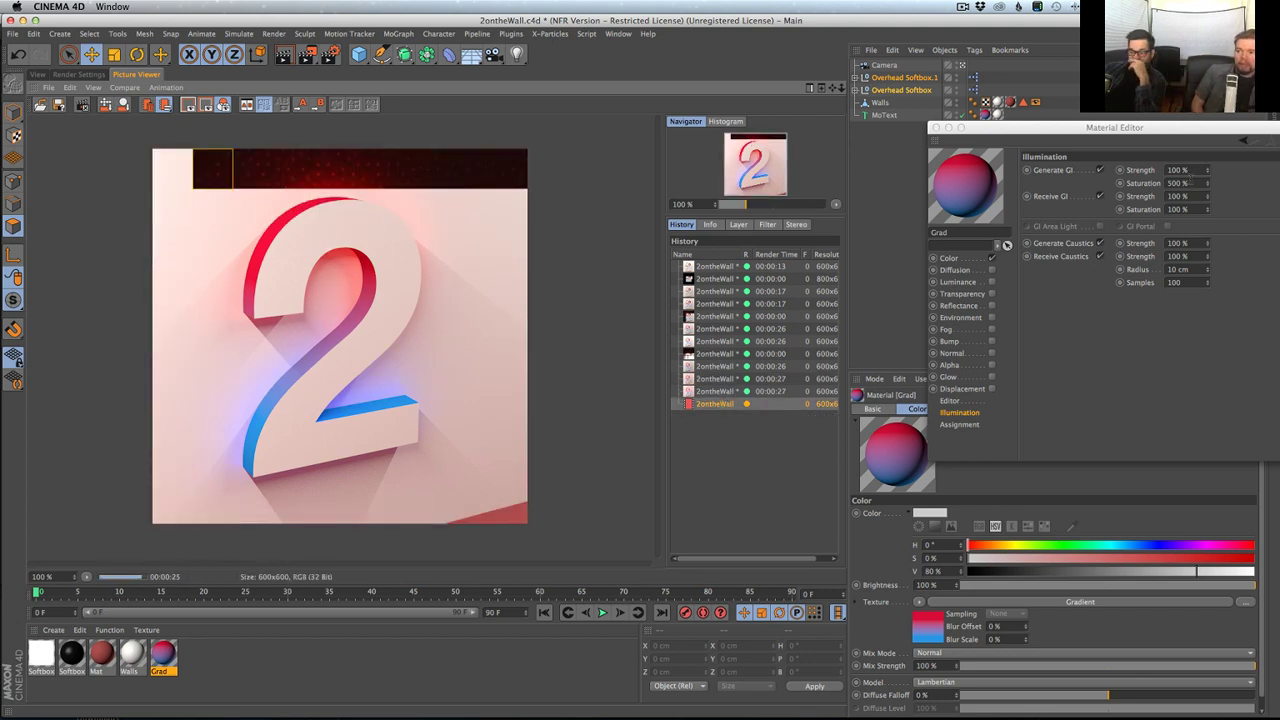
- Set the Grad material's Generate GI saturation to 200% and its Generate GI strength to 120%
left_click_drag(1197, 183, 1102, 169)
type("200")
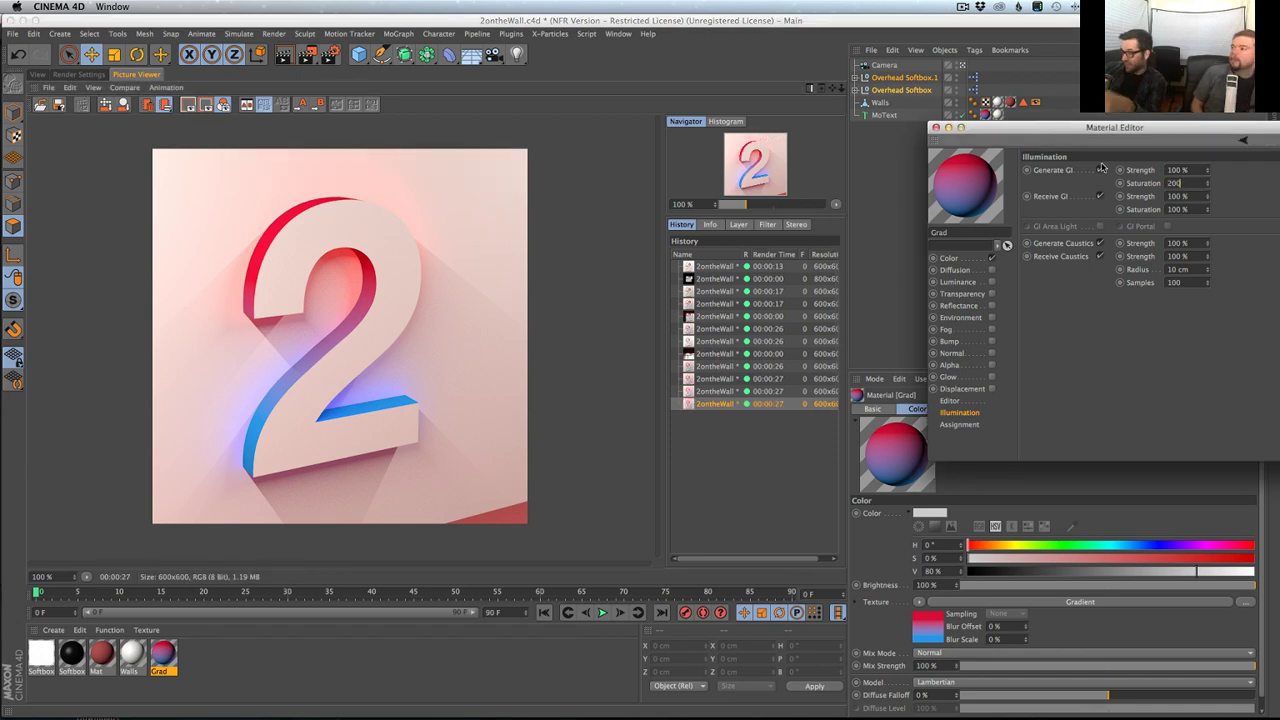
key("Return")
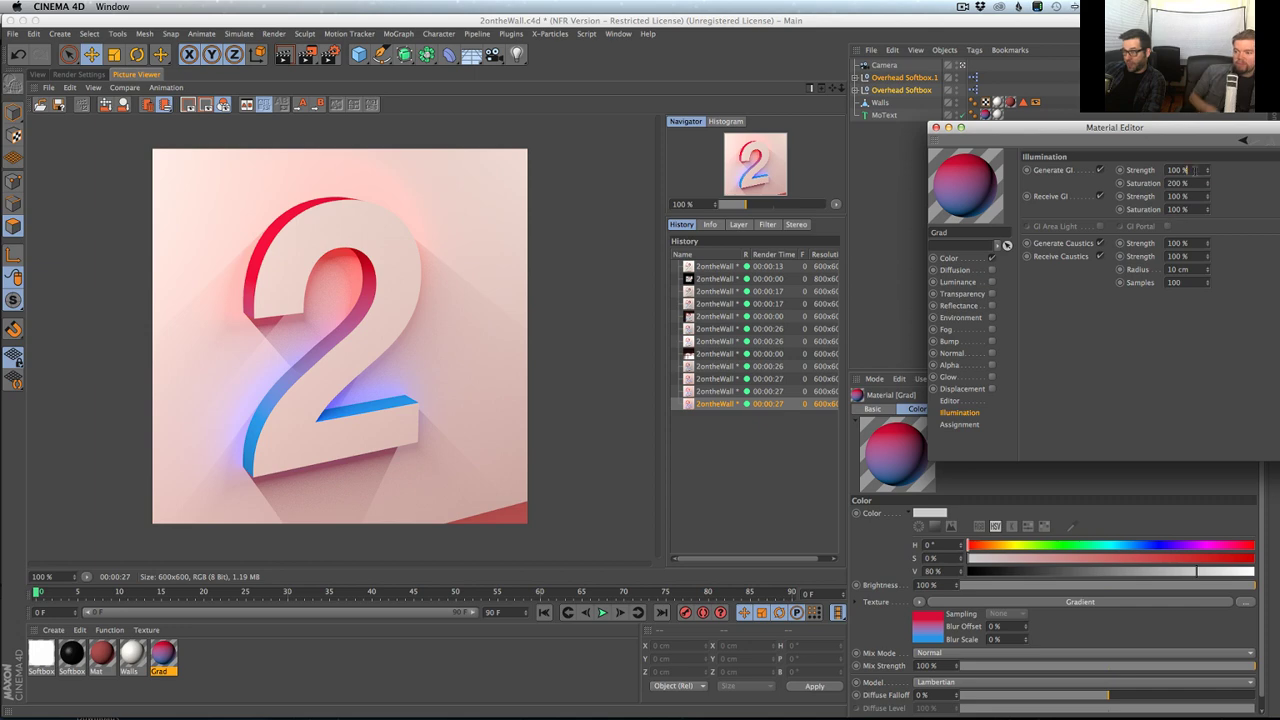
left_click_drag(1195, 170, 1104, 155)
type("120")
key("Return")
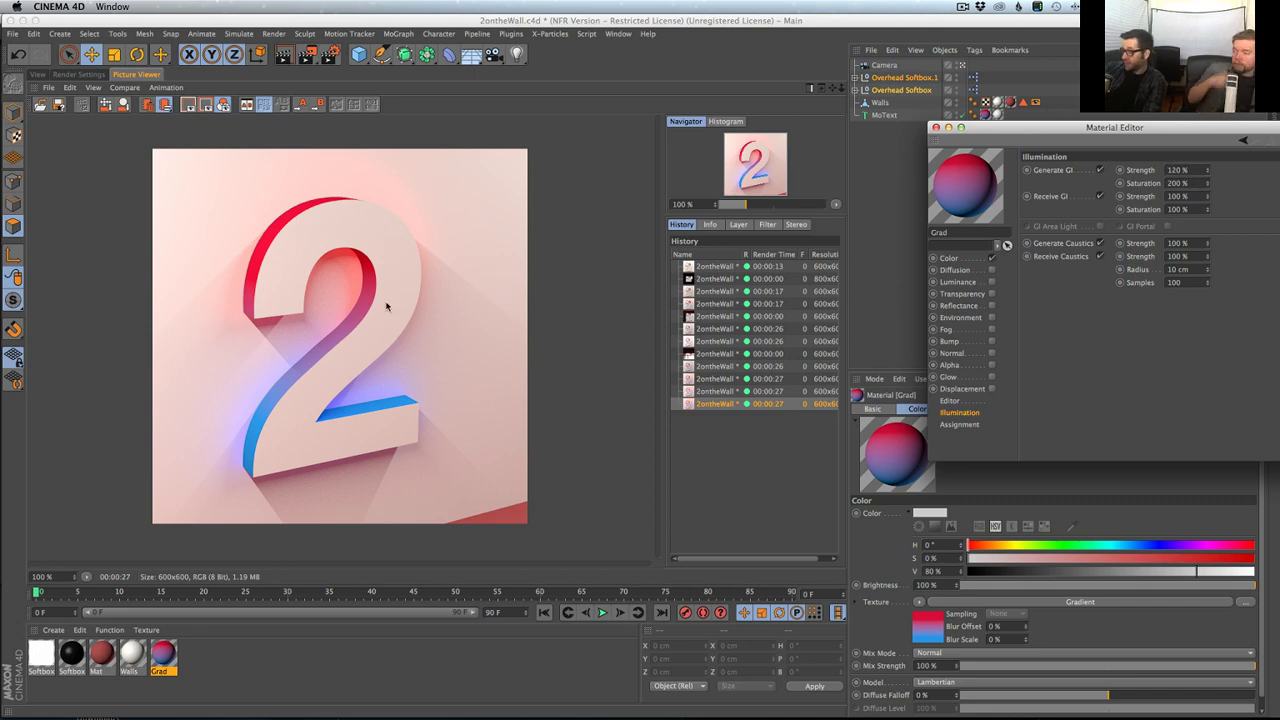
- Reframe the perspective view slightly closer on the 2 and render the scene to the Picture Viewer
left_click(40, 75)
mouse_move(453, 357)
left_mouse_down("alt")
mouse_move(486, 346)
mouse_move(466, 352)
left_mouse_up("alt")
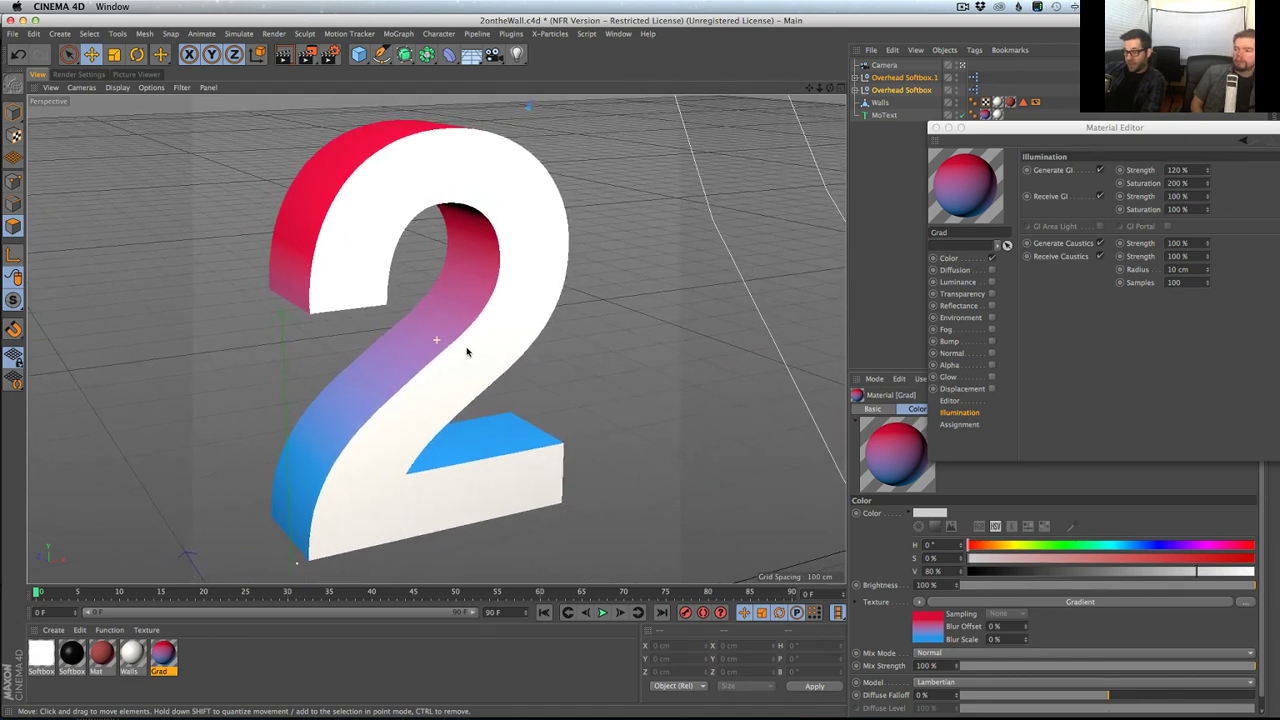
key("shift+r")
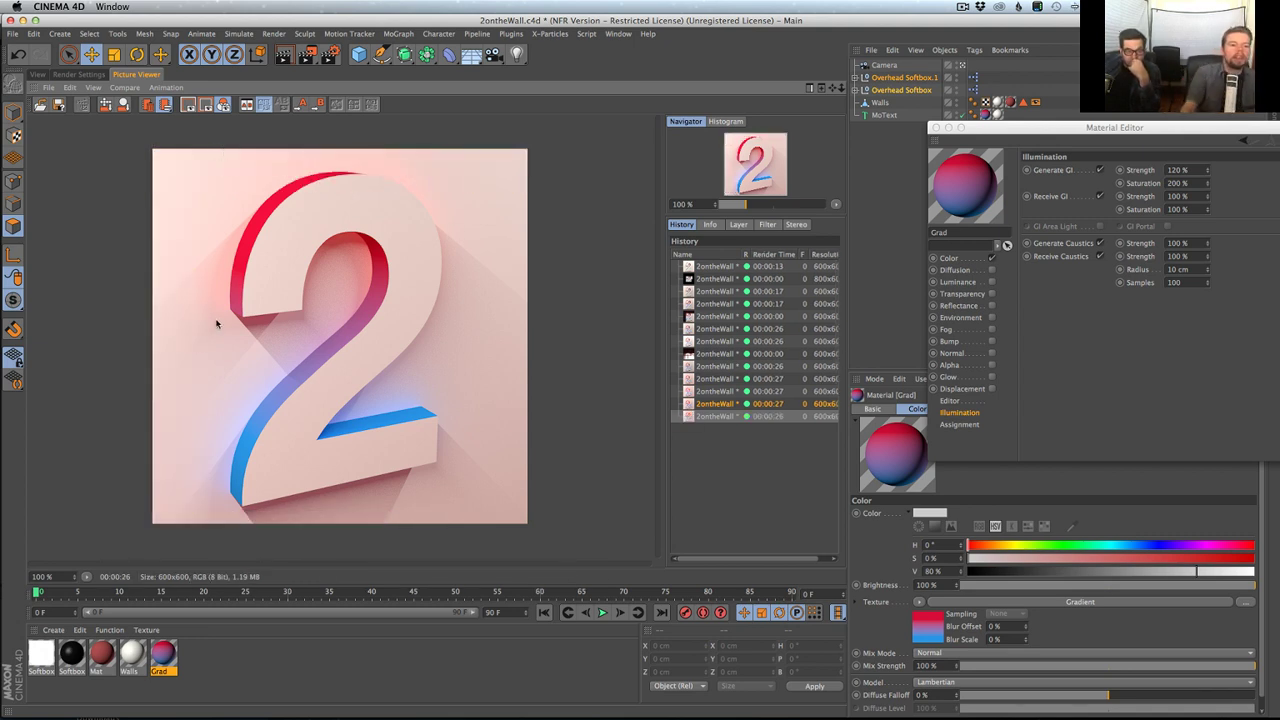
- Switch to Chrome, view the Medibank elevator lobby photo in place of the 2 photo, and return to Cinema 4D
key("super+Tab")
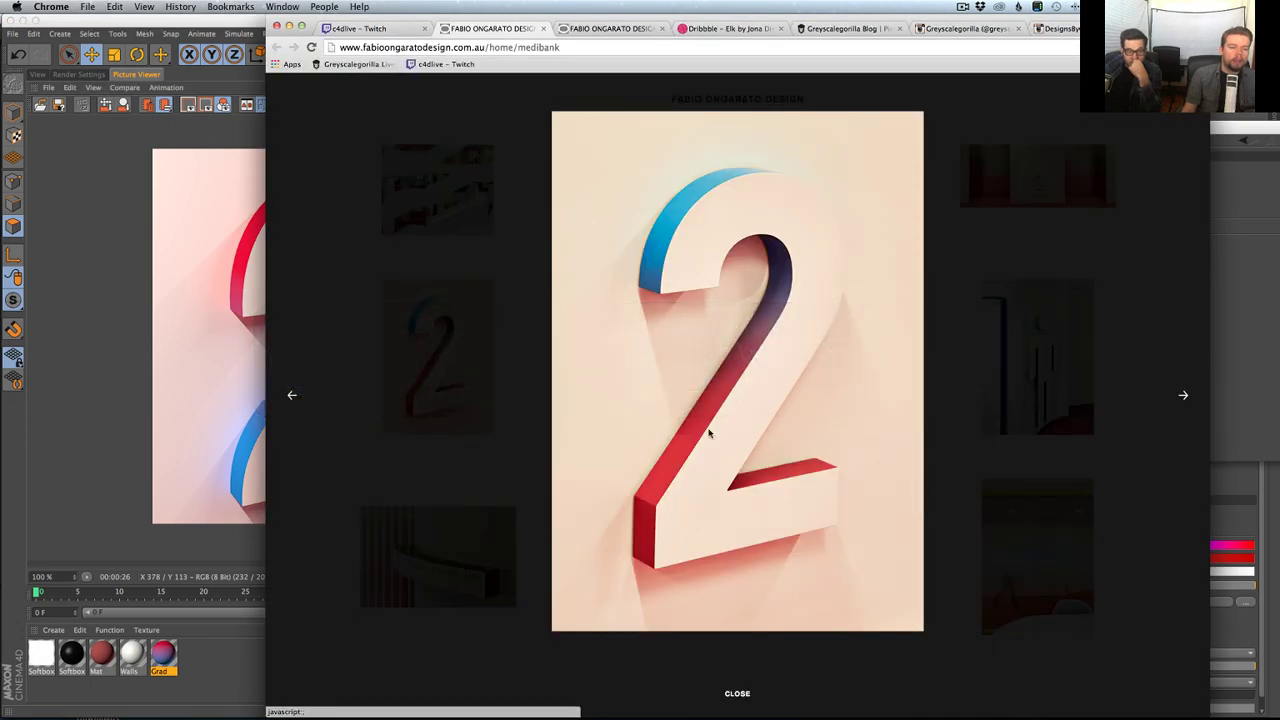
left_click(738, 691)
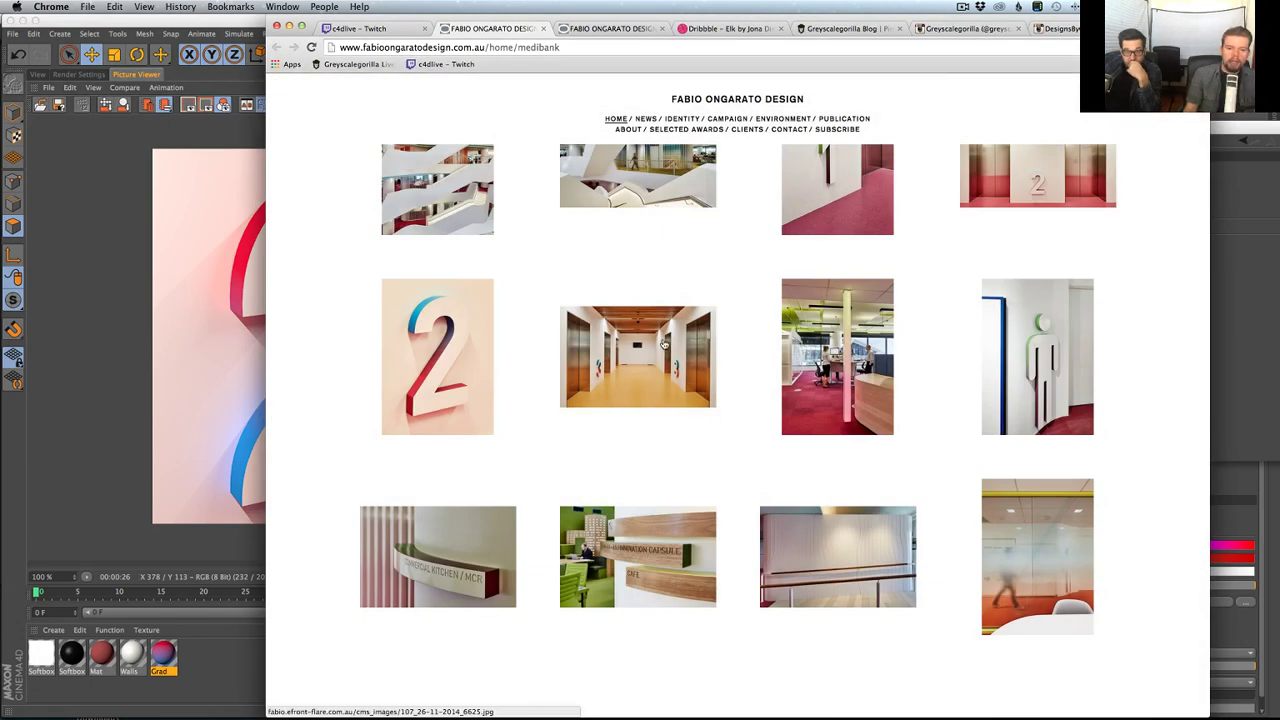
left_click(665, 345)
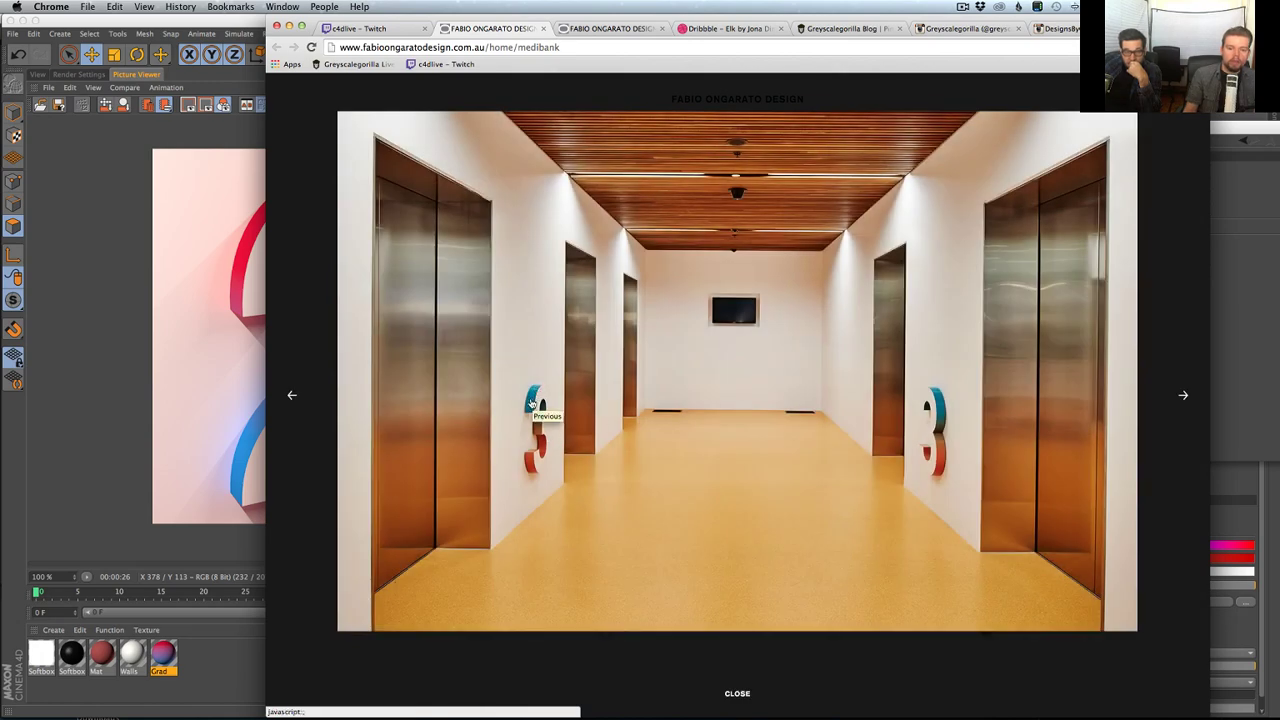
left_click(736, 694)
left_click(164, 386)
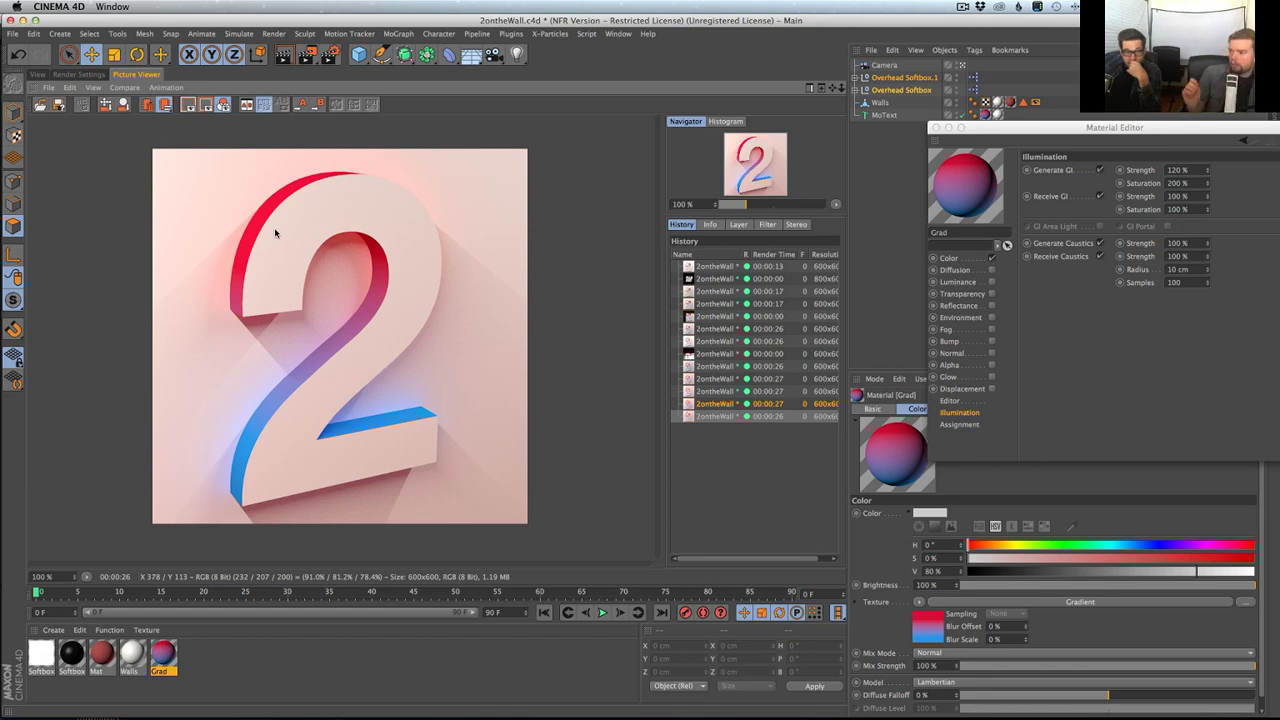
- Switch to Chrome, reopen the reference photo of the 2, and place the browser window beside the Cinema 4D render for comparison
key("super+Tab")
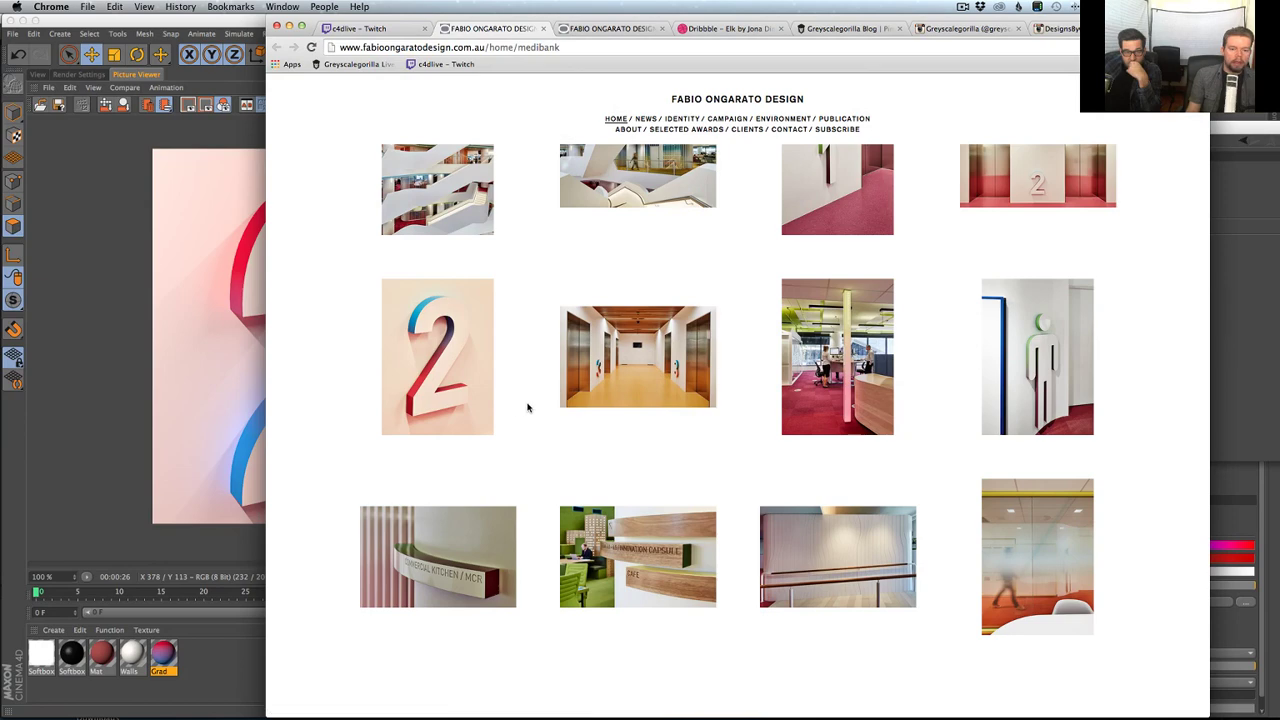
left_click(462, 370)
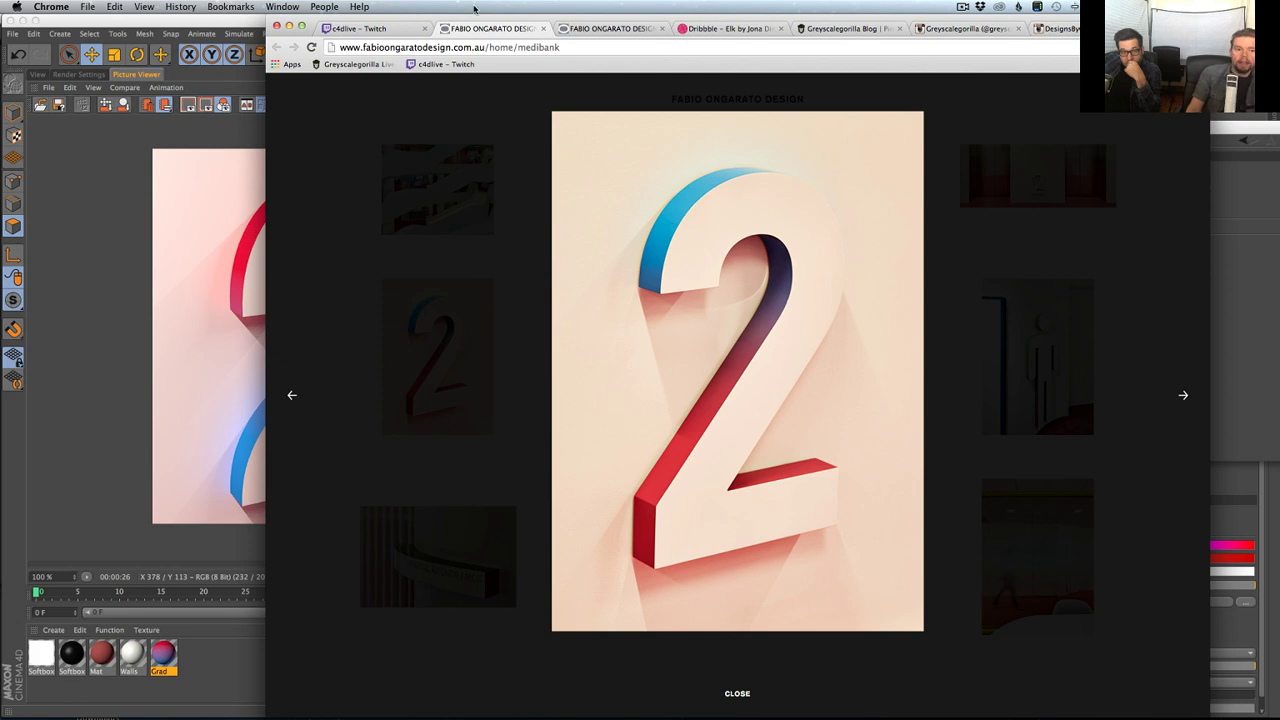
left_click_drag(447, 16, 635, 6)
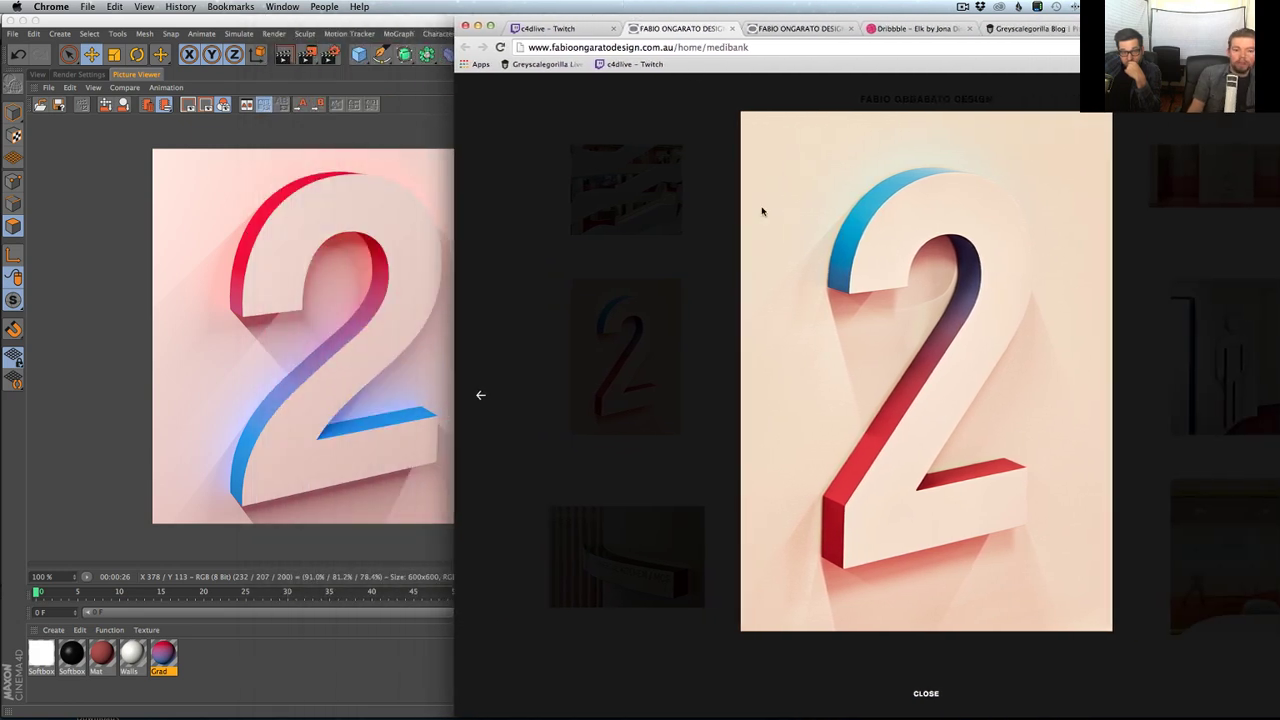